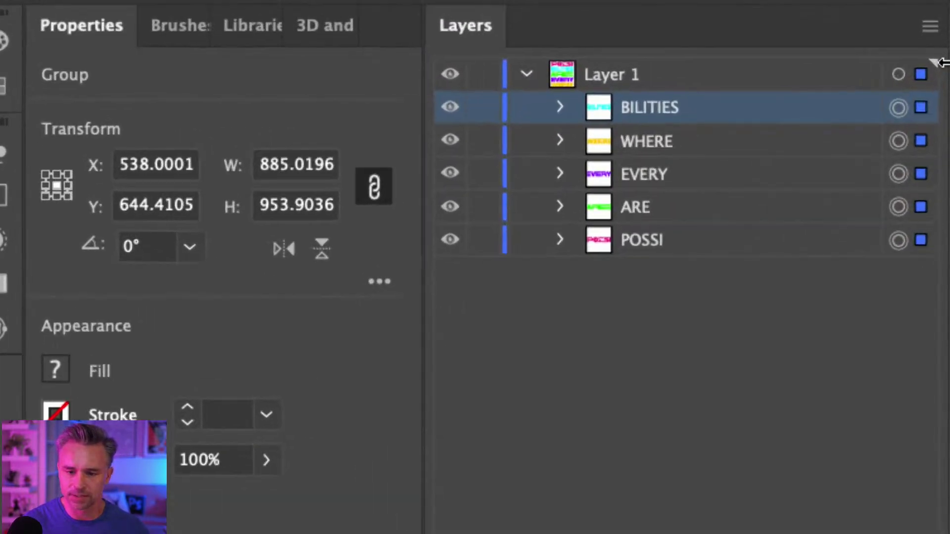
# Reorder the word groups so POSSI is on top, ARE moves higher, and EVERY sits above WHERE.
pyautogui.moveTo(677, 242); pyautogui.dragTo(672, 106)
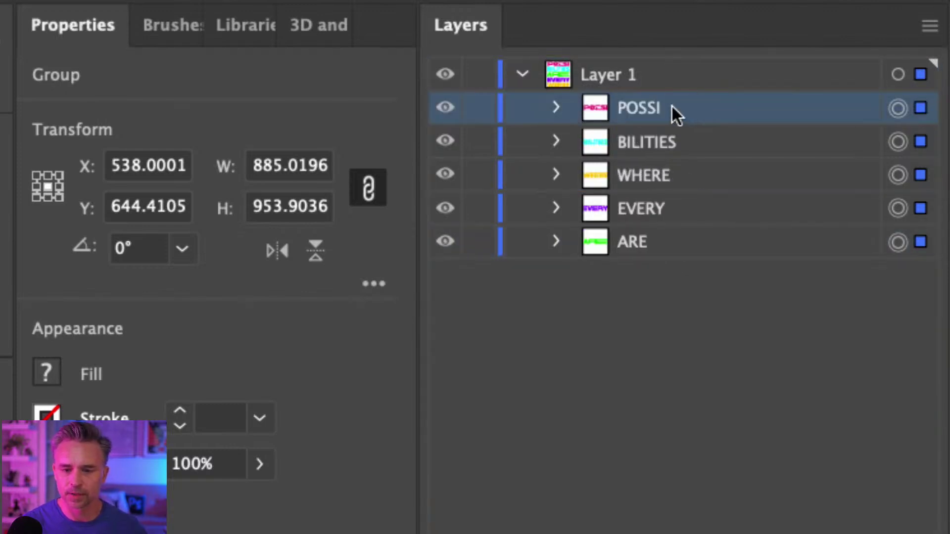
pyautogui.click(693, 143)
pyautogui.click(660, 245)
pyautogui.moveTo(660, 245); pyautogui.dragTo(711, 194)
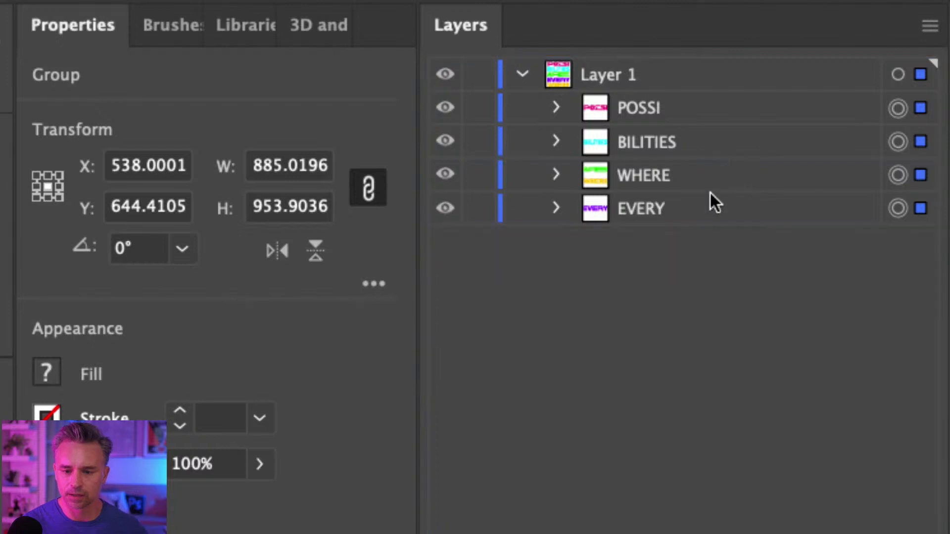
pyautogui.click(670, 217)
pyautogui.moveTo(670, 218); pyautogui.dragTo(732, 160)
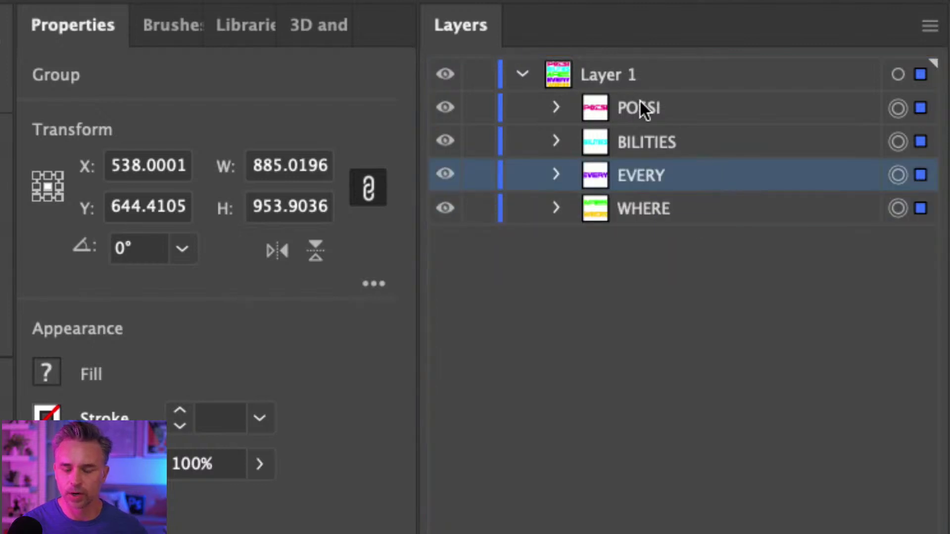
# Select the POSSI, BILITIES, EVERY and WHERE groups and copy the lettering artwork.
pyautogui.click(658, 114)
pyautogui.click(654, 139)
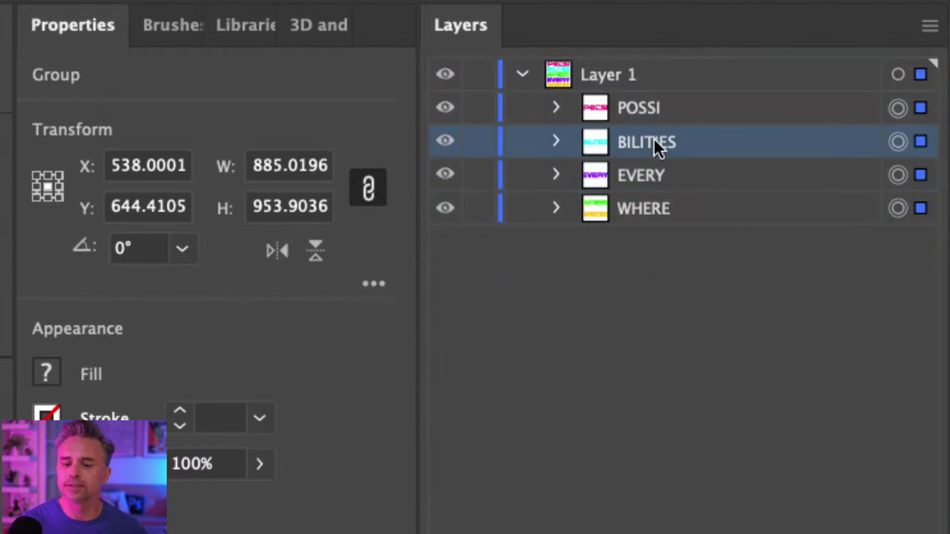
pyautogui.click(678, 179)
pyautogui.click(674, 208)
pyautogui.click(747, 110)
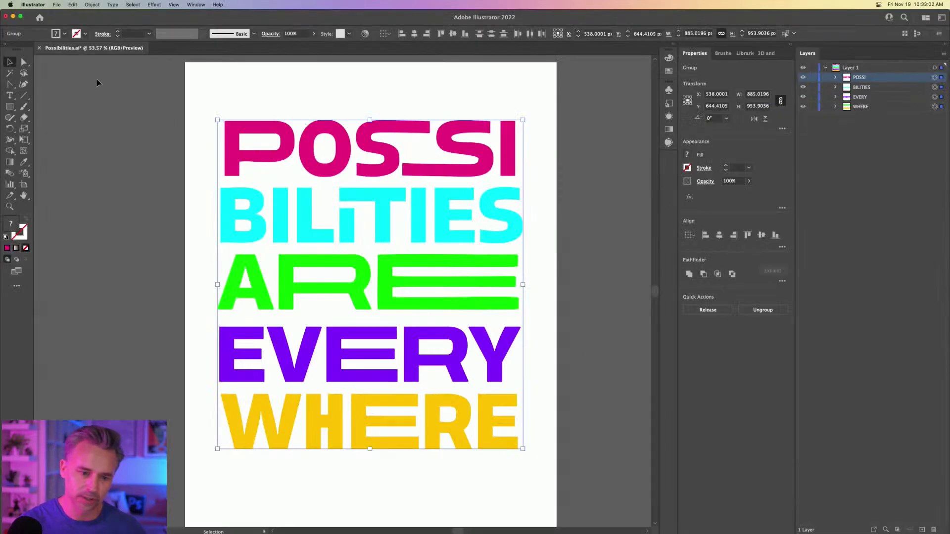
pyautogui.click(73, 4)
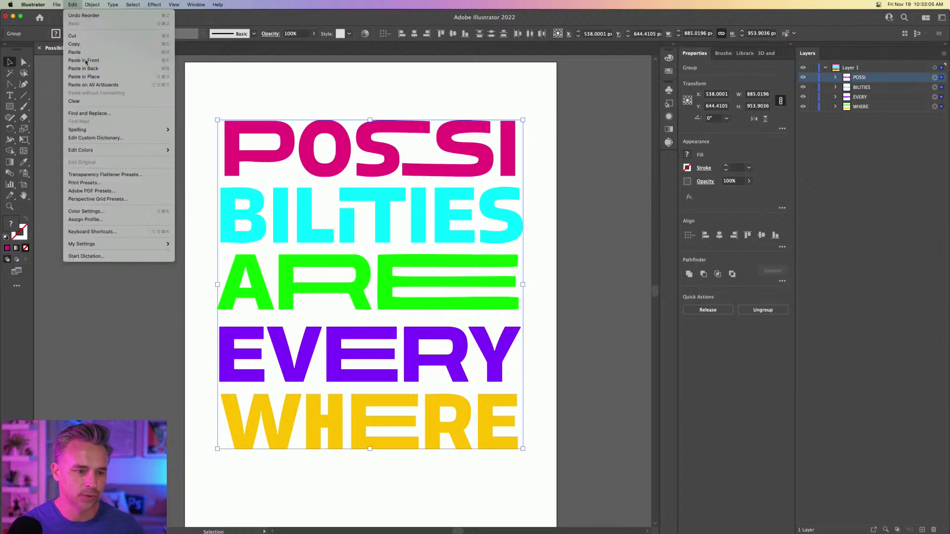
pyautogui.click(79, 45)
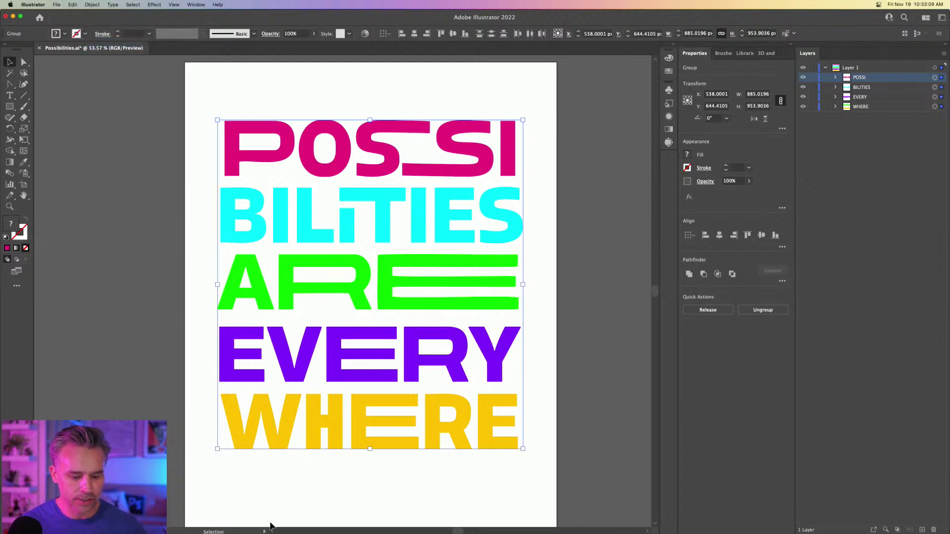
pyautogui.moveTo(246, 532)
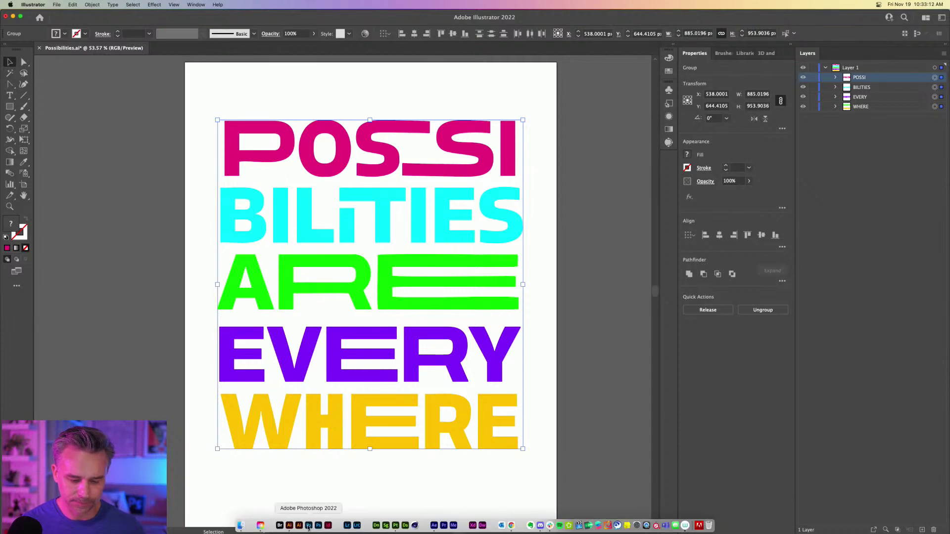
# Switch to Photoshop and create a blank document 1080 px wide by 1350 px tall.
pyautogui.click(308, 527)
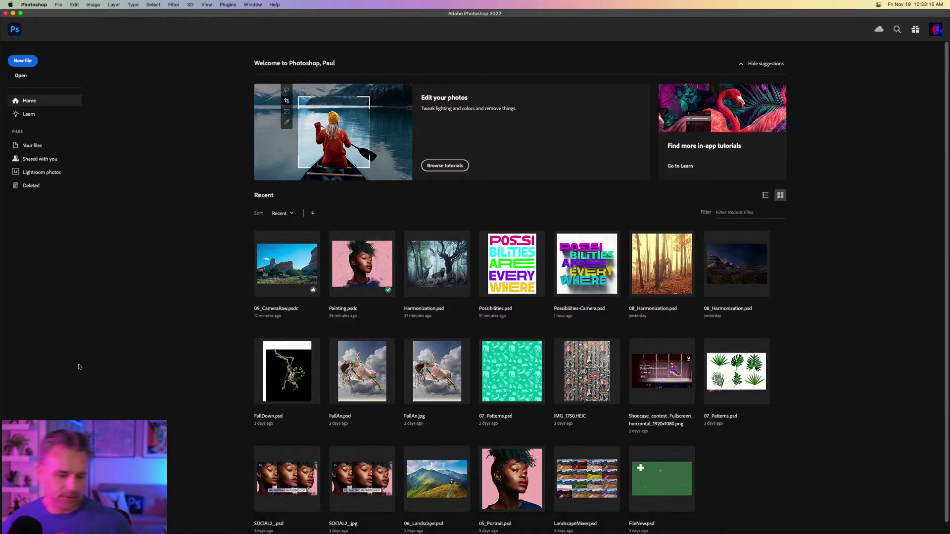
pyautogui.press('super+n')
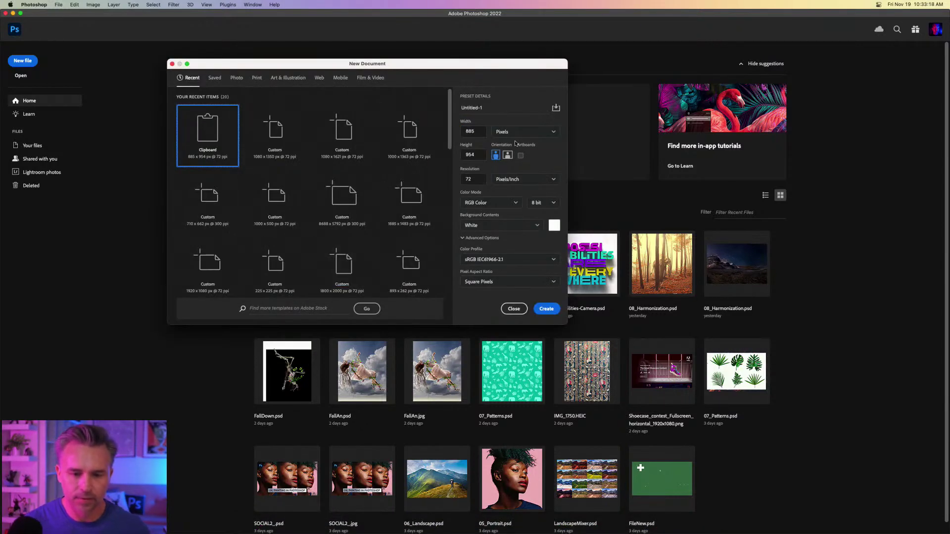
pyautogui.doubleClick(473, 131)
pyautogui.write('10')
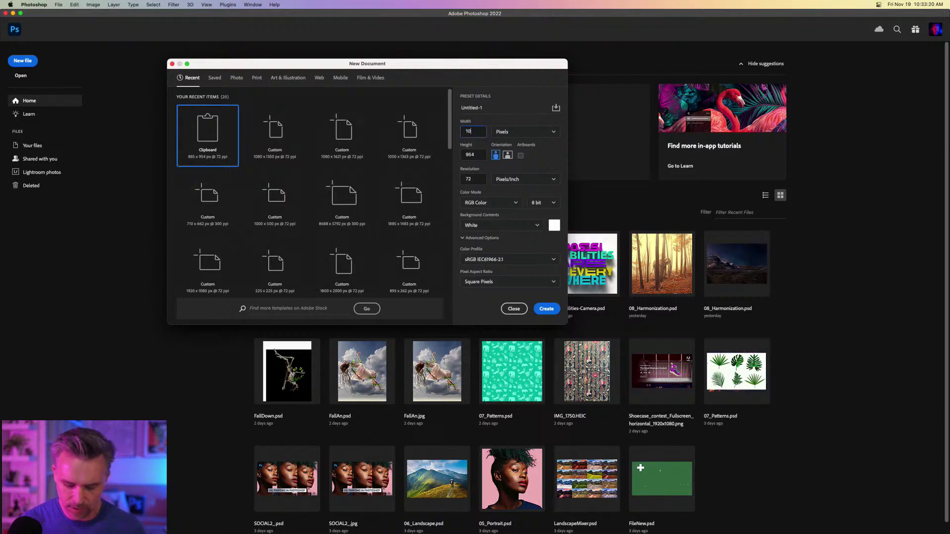
pyautogui.write('80')
pyautogui.press('Tab')
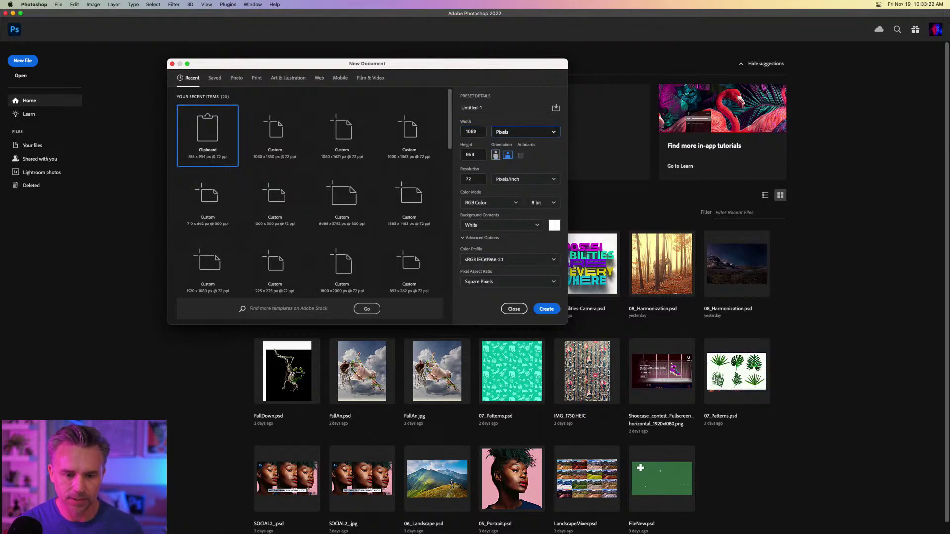
pyautogui.press('Tab')
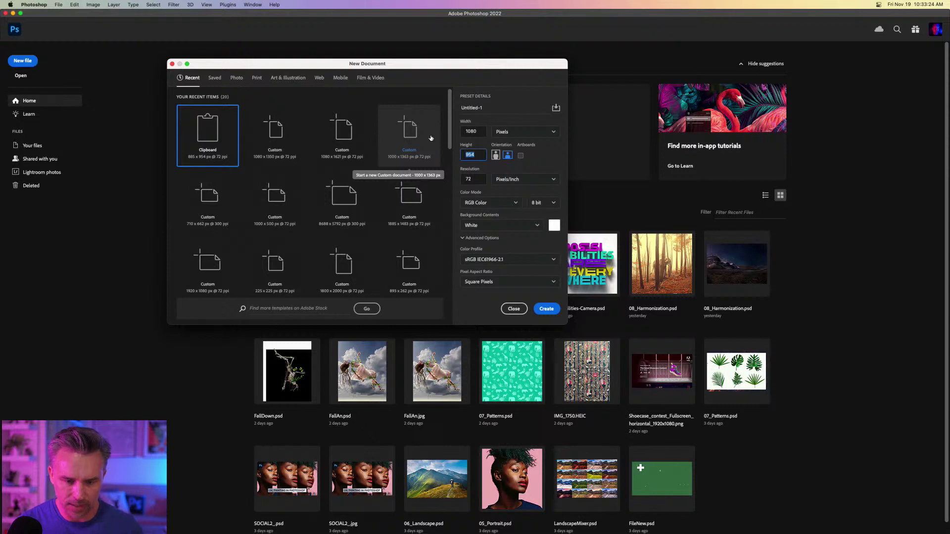
pyautogui.write('1350')
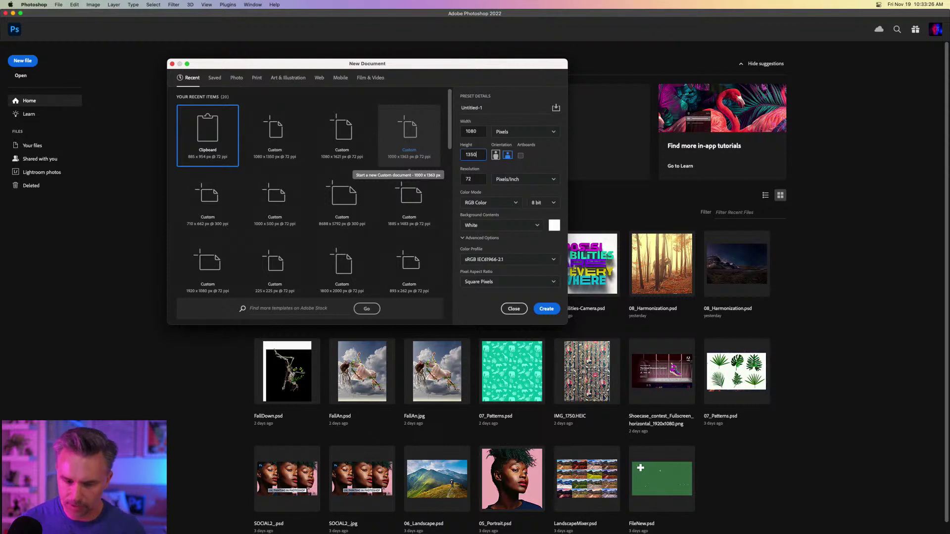
pyautogui.press('Return')
# Paste the lettering as Layers after comparing the Smart Object, Pixels and Path options.
pyautogui.press('super+v')
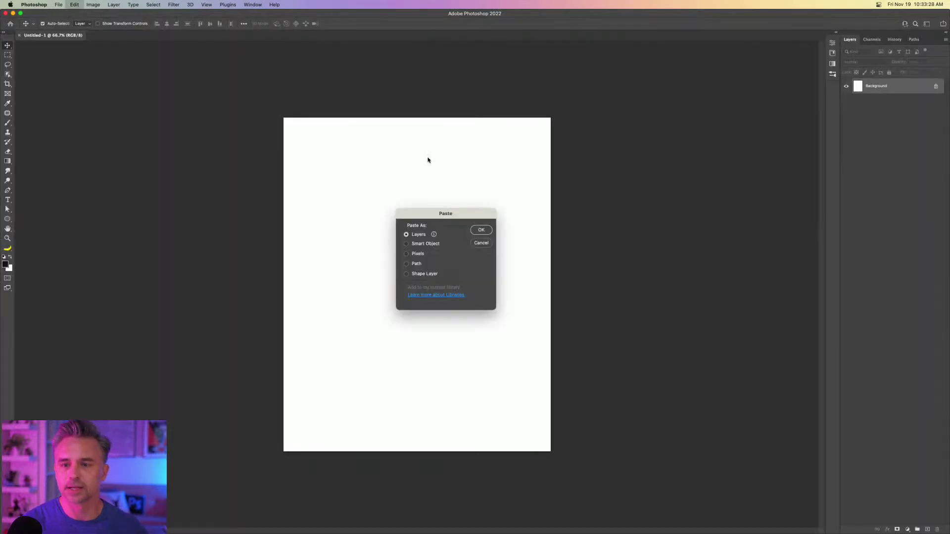
pyautogui.moveTo(432, 214); pyautogui.dragTo(412, 217)
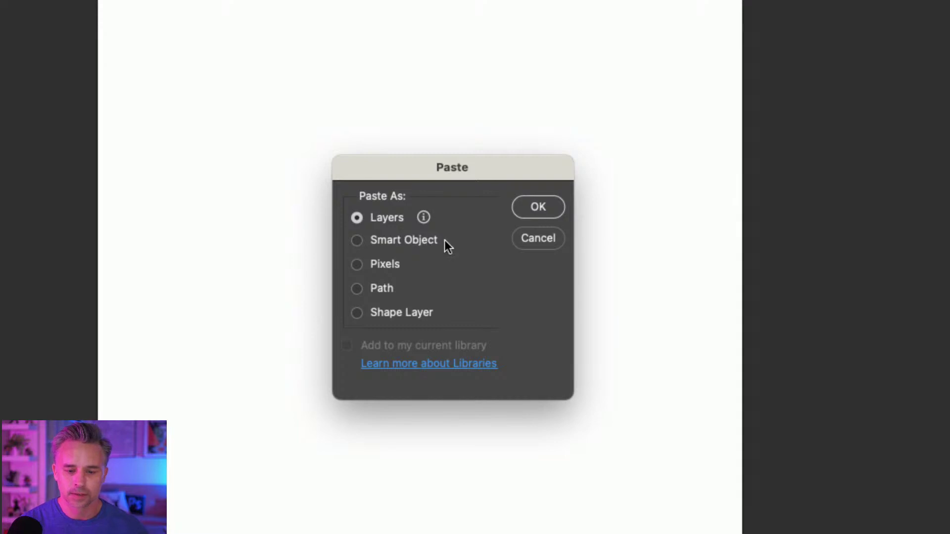
pyautogui.click(360, 244)
pyautogui.click(358, 266)
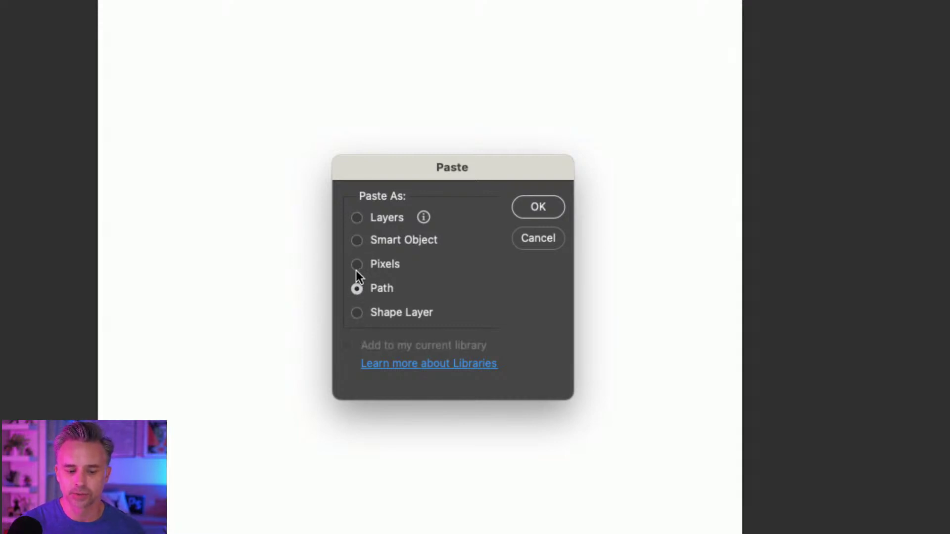
pyautogui.click(356, 265)
pyautogui.click(356, 242)
pyautogui.click(357, 266)
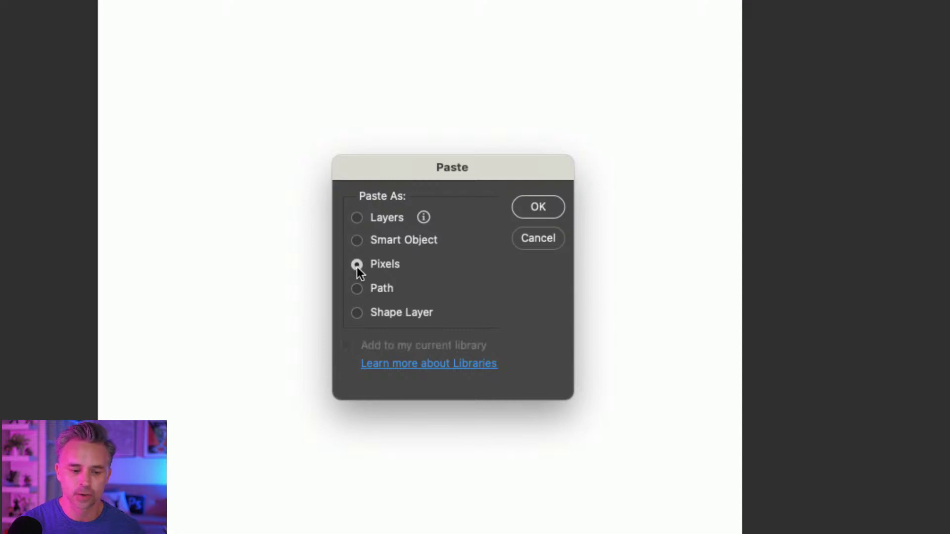
pyautogui.click(356, 291)
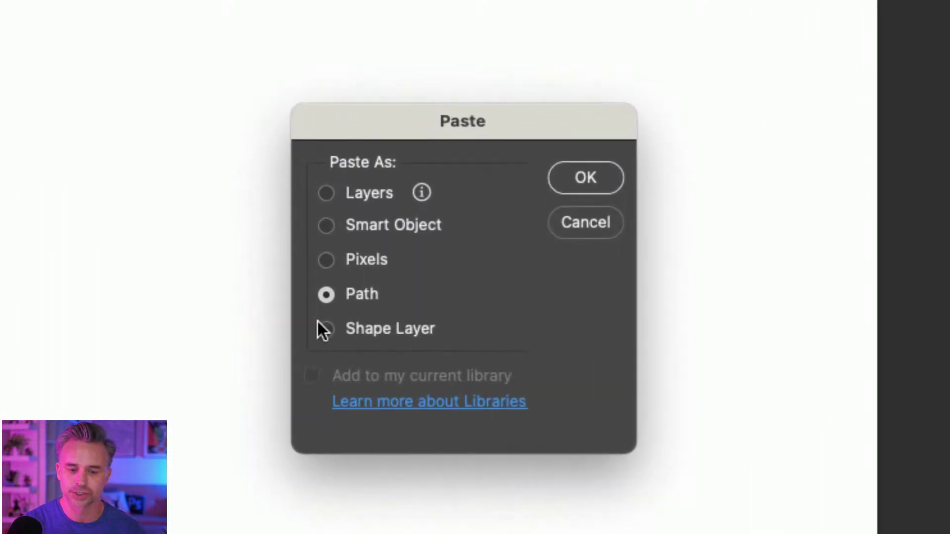
pyautogui.click(325, 225)
pyautogui.click(319, 193)
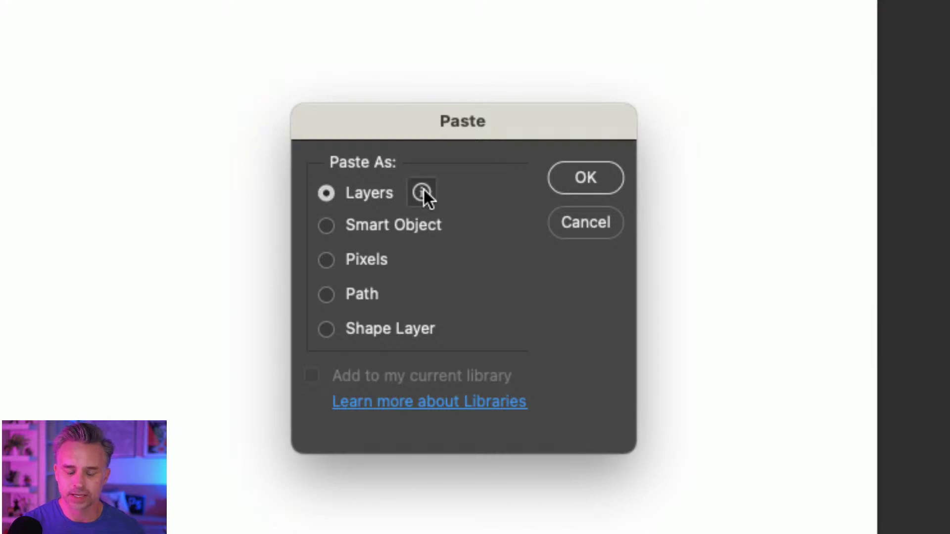
pyautogui.moveTo(423, 188)
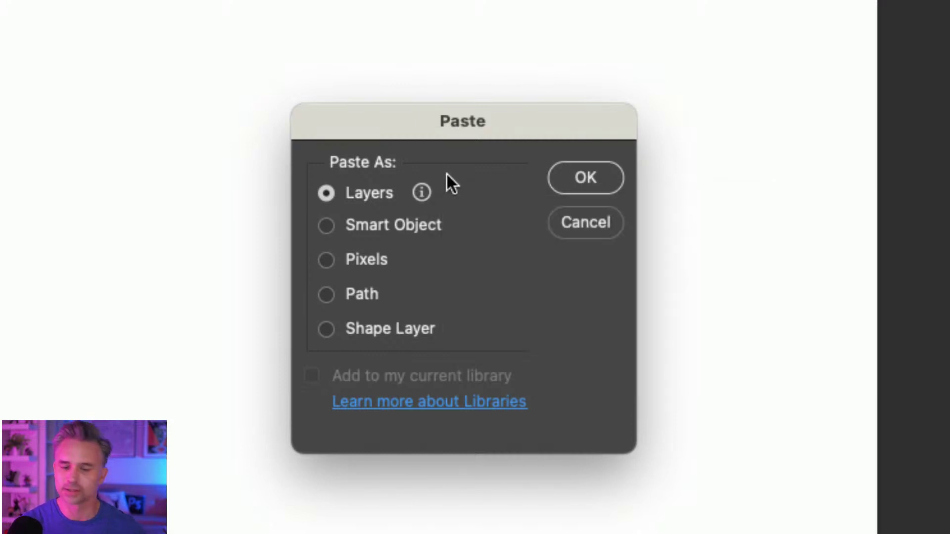
pyautogui.click(559, 179)
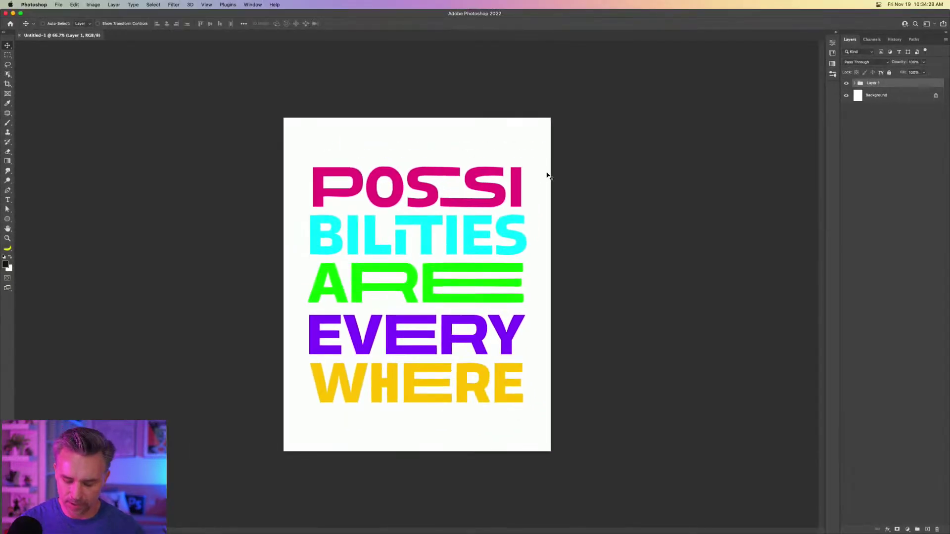
# Fit the canvas, widen the Layers panel, and expand Layer 1 and WHERE to reveal ARE.
pyautogui.press('super+0')
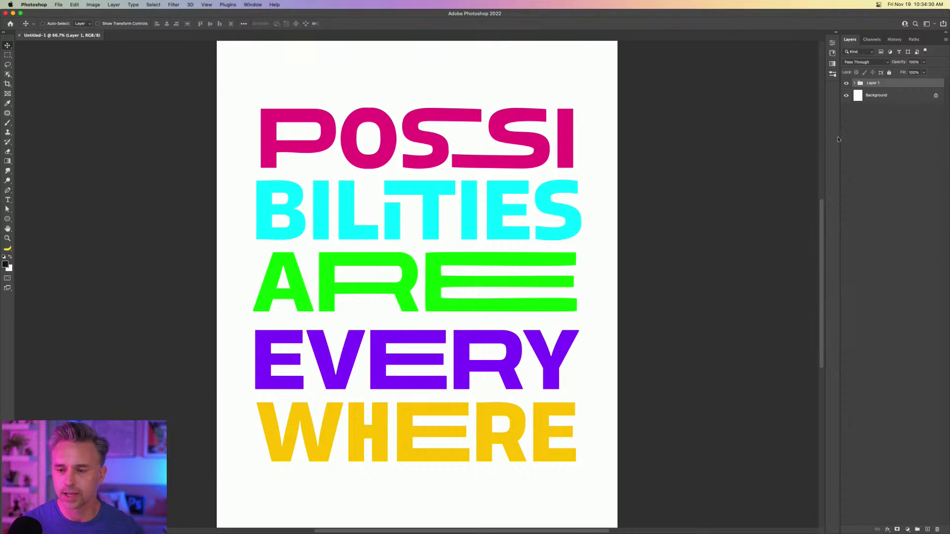
pyautogui.moveTo(840, 136); pyautogui.dragTo(746, 139)
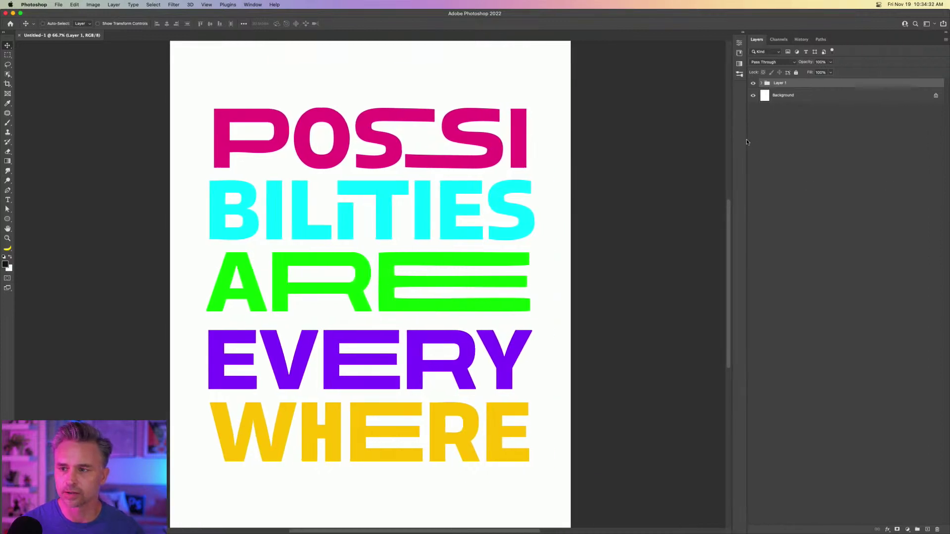
pyautogui.click(762, 83)
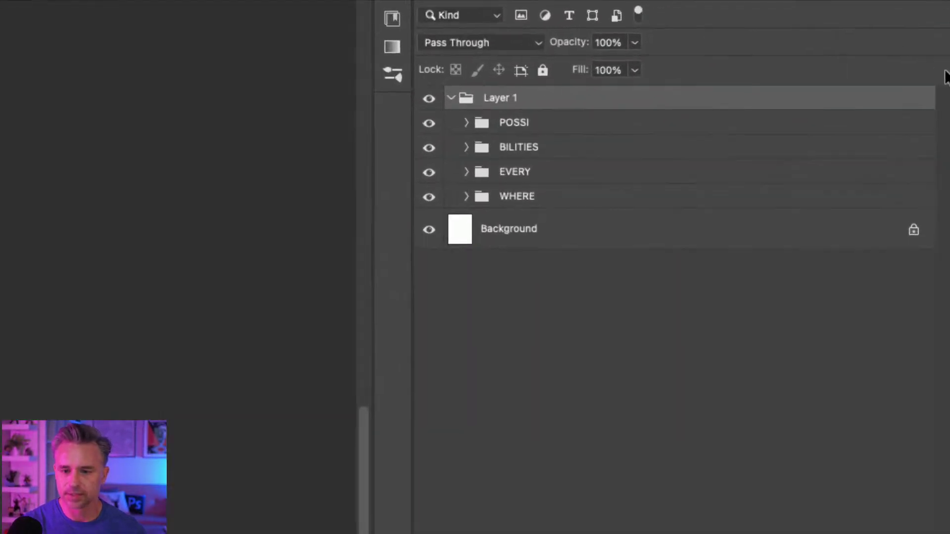
pyautogui.click(467, 196)
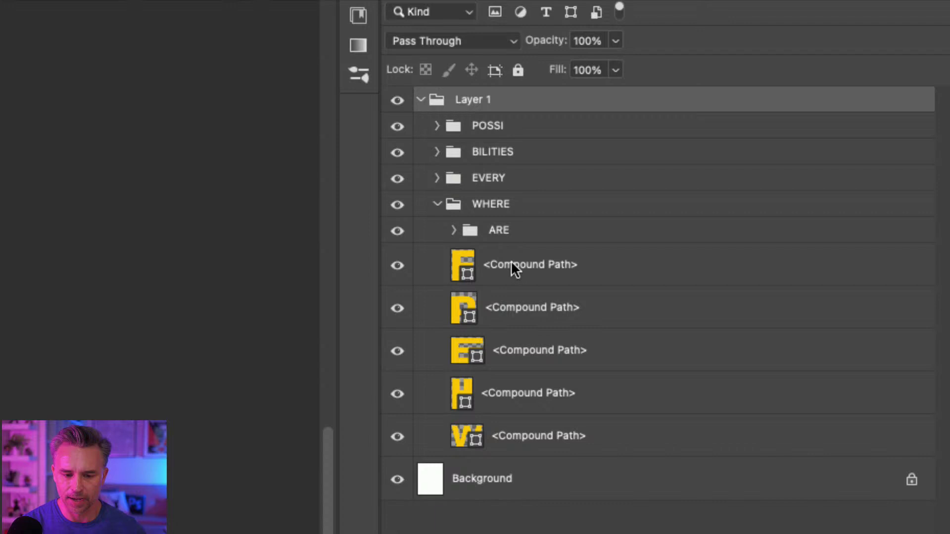
pyautogui.click(512, 264)
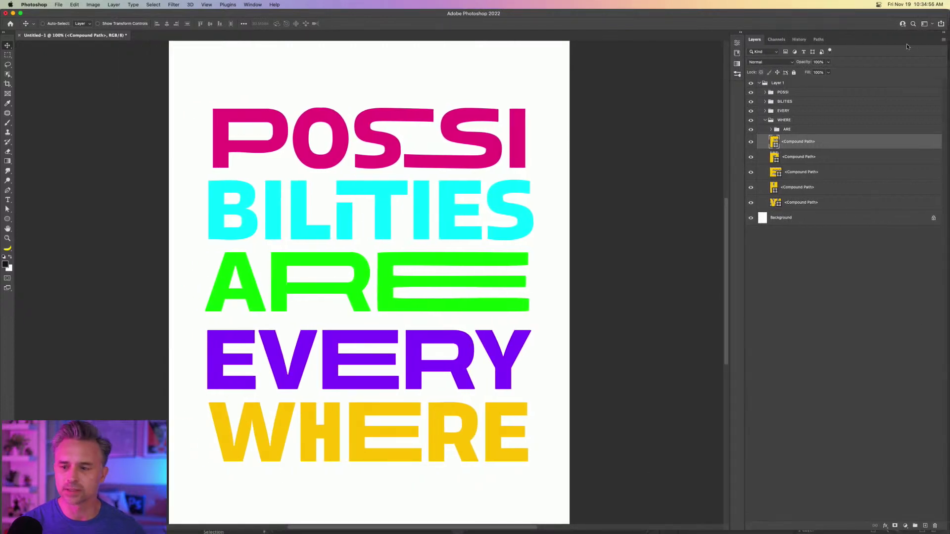
# Switch to medium layer thumbnails and move ARE out of WHERE, between BILITIES and EVERY.
pyautogui.click(944, 40)
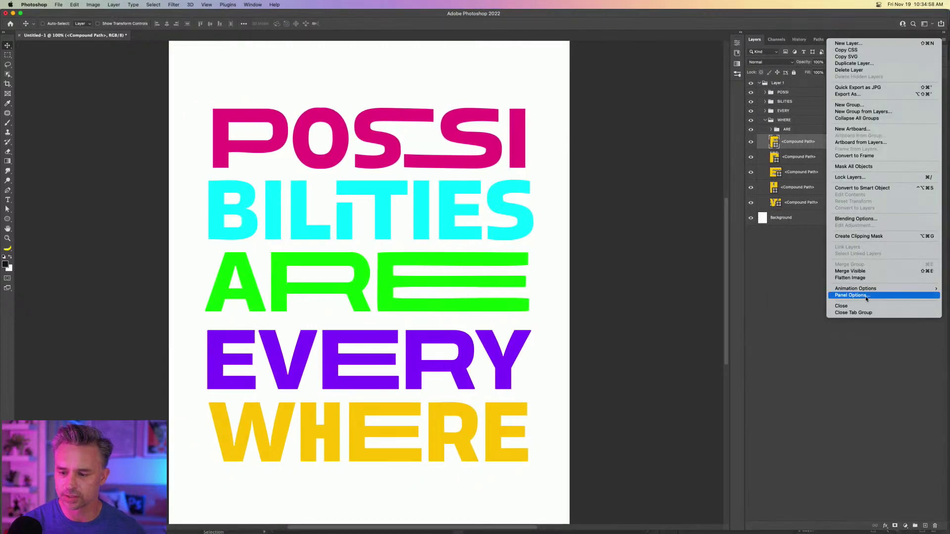
pyautogui.click(853, 296)
pyautogui.click(453, 177)
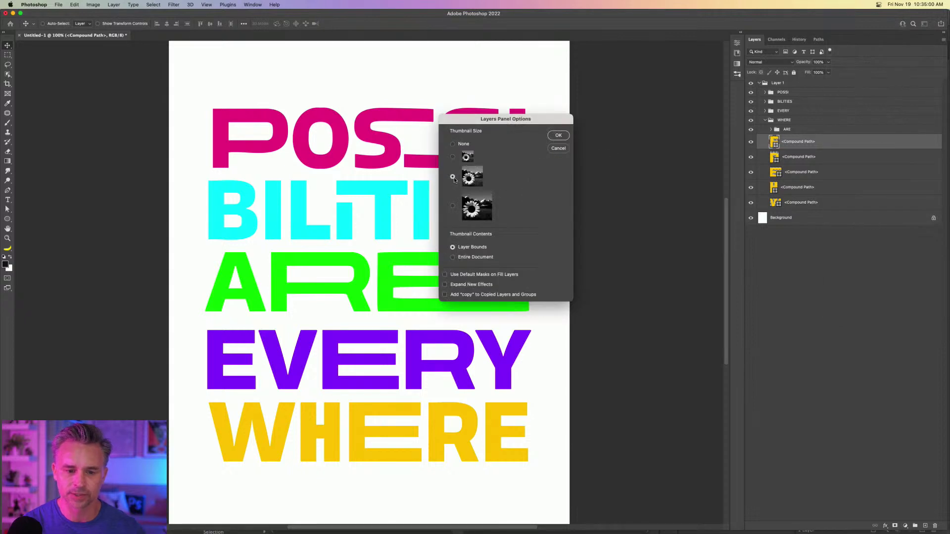
pyautogui.click(558, 136)
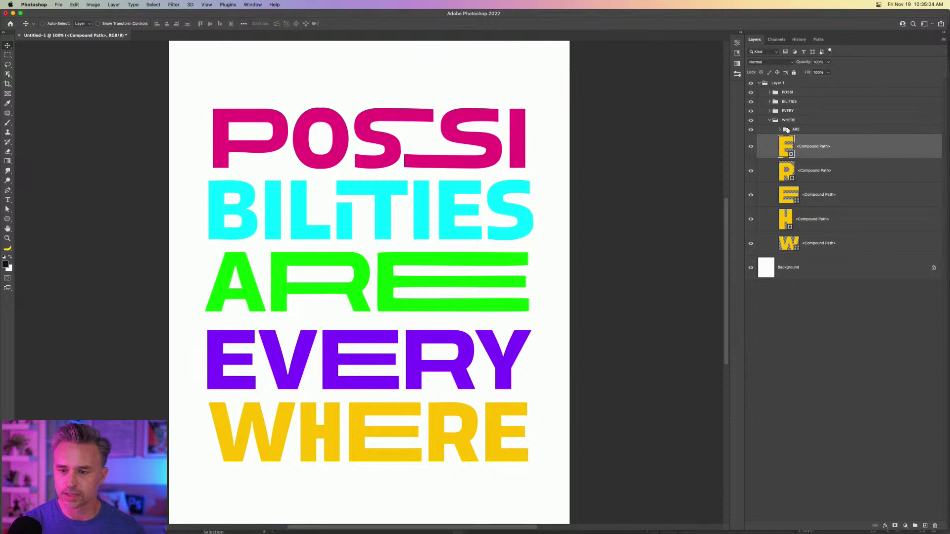
pyautogui.moveTo(792, 129); pyautogui.dragTo(810, 106)
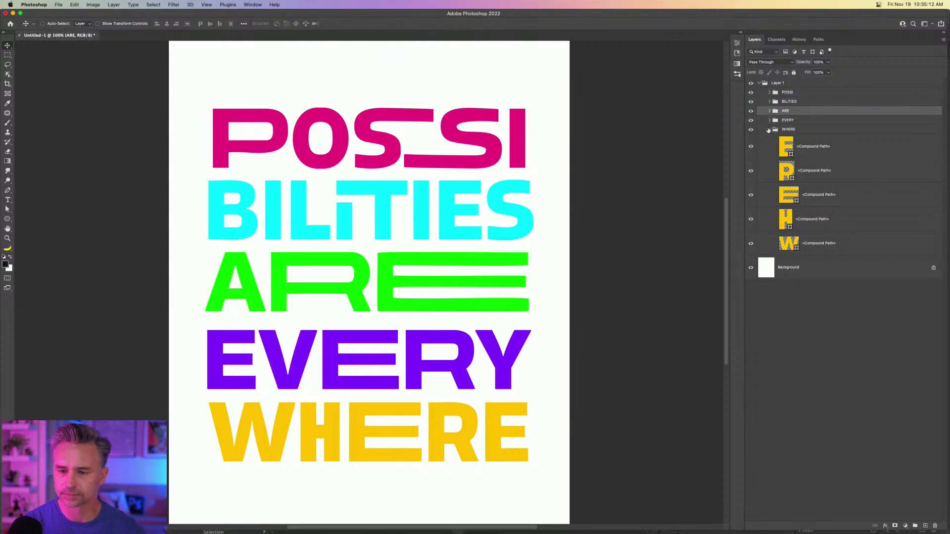
# Expand the POSSI group and select its five letter layers, from I down to P.
pyautogui.click(769, 129)
pyautogui.click(770, 93)
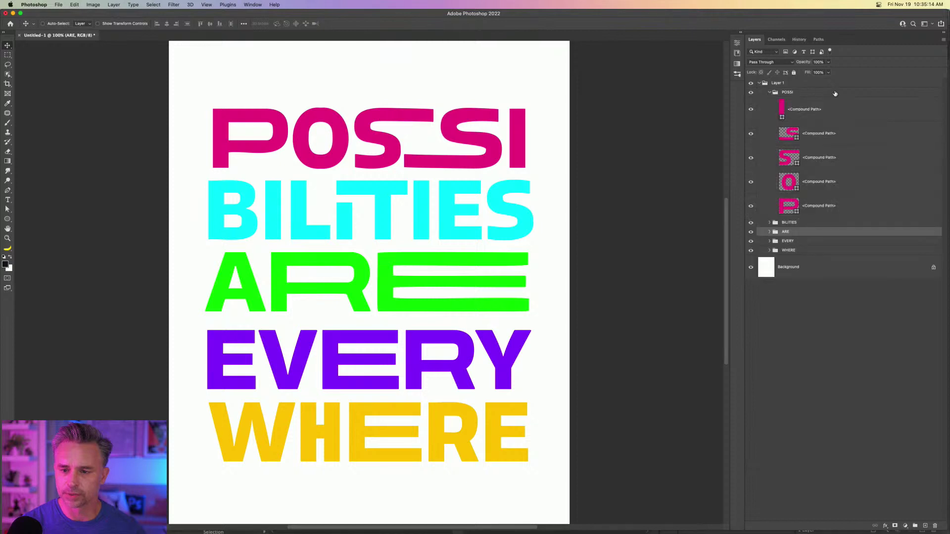
pyautogui.click(839, 95)
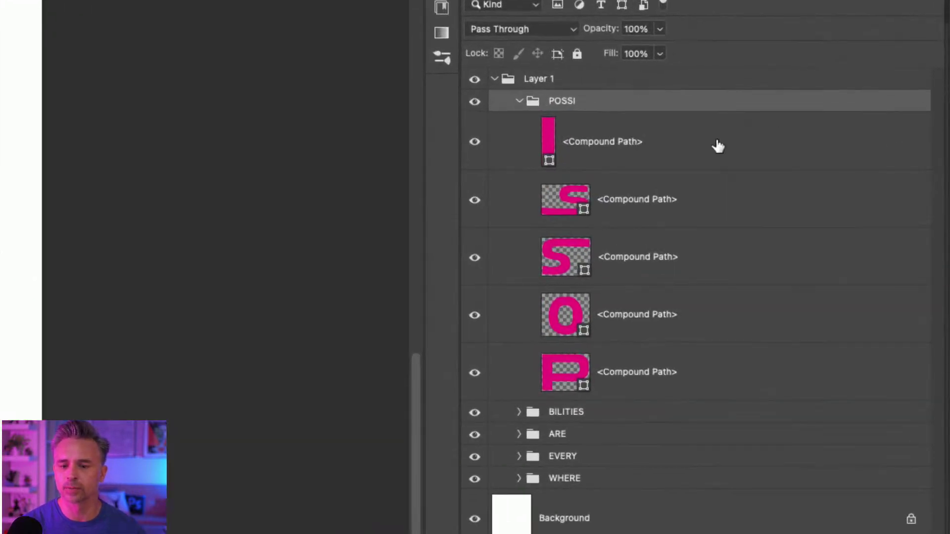
pyautogui.click(853, 116)
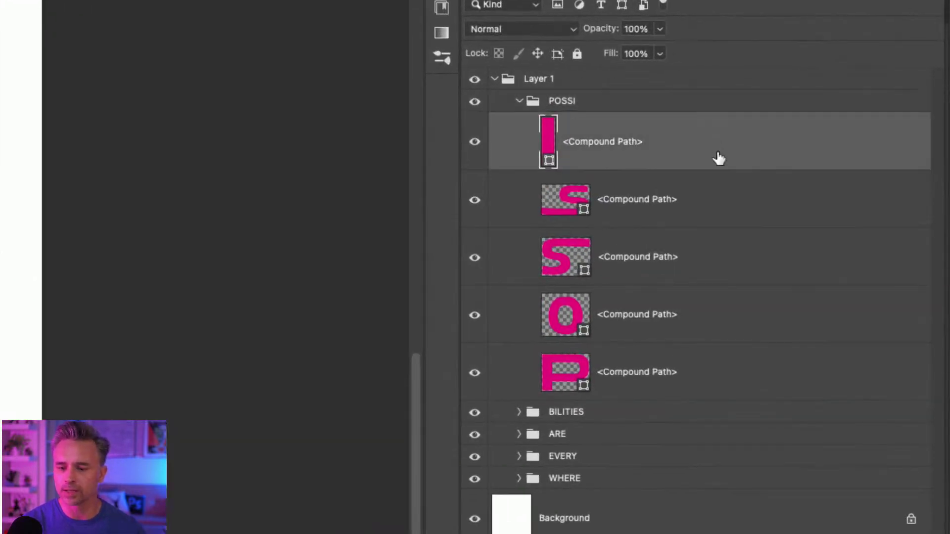
pyautogui.keyDown('shift'); pyautogui.click(671, 369); pyautogui.keyUp('shift')
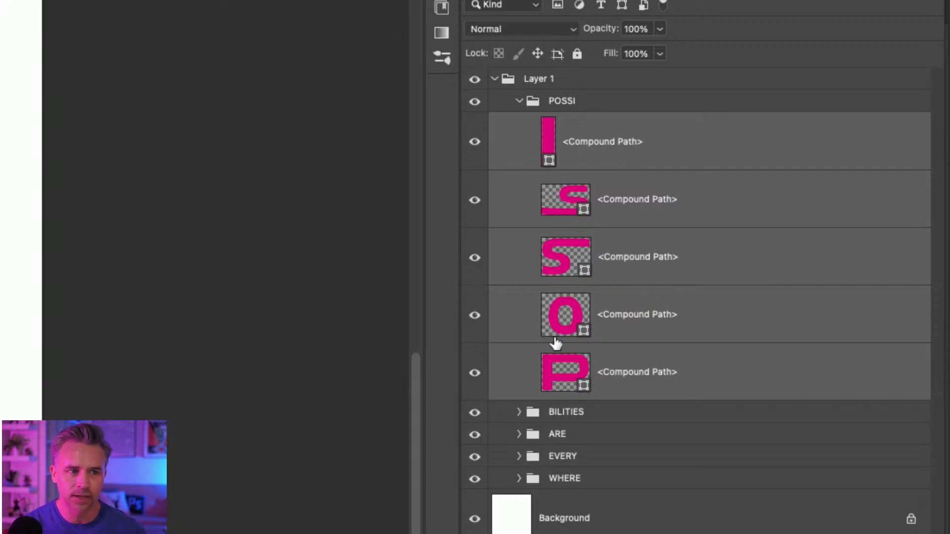
pyautogui.click(566, 372)
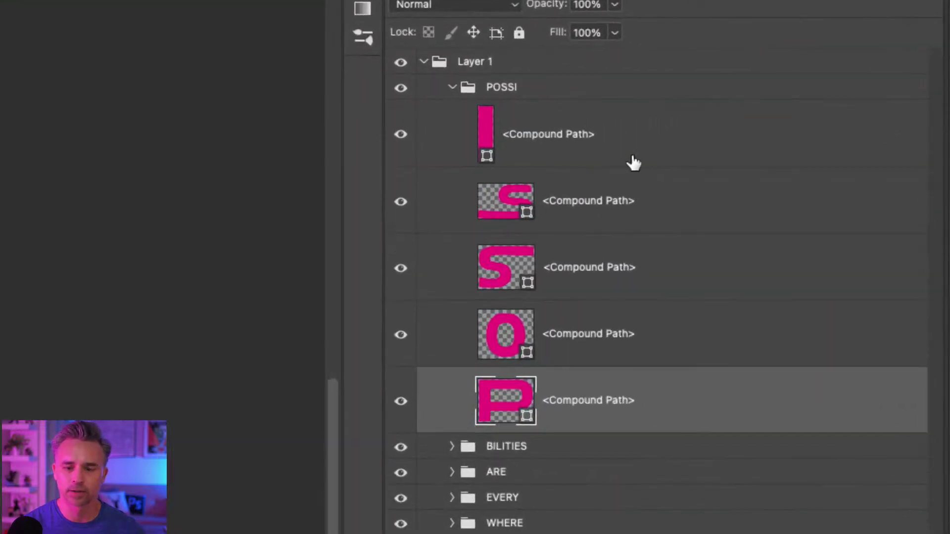
pyautogui.click(631, 135)
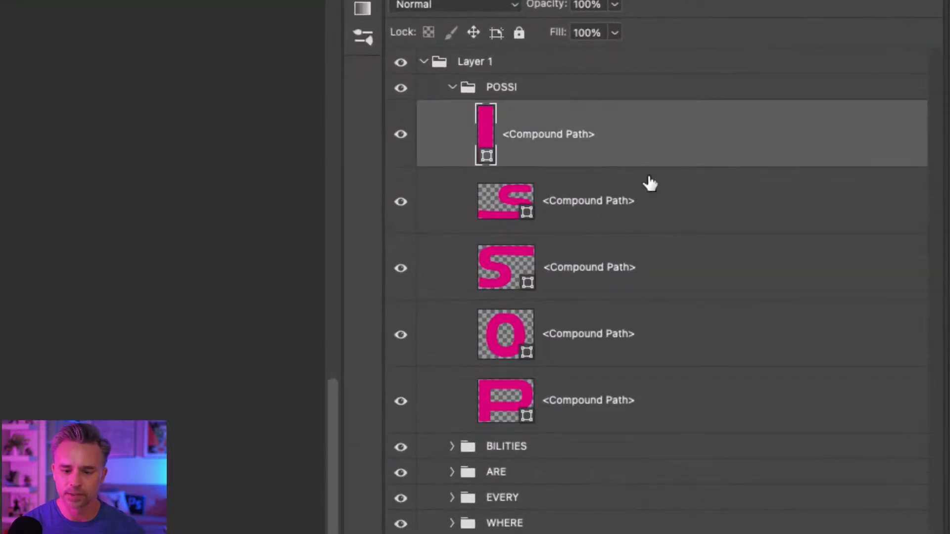
pyautogui.keyDown('shift'); pyautogui.click(648, 393); pyautogui.keyUp('shift')
# Merge the selected POSSI letters into one compound shape and check its visibility.
pyautogui.rightClick(729, 126)
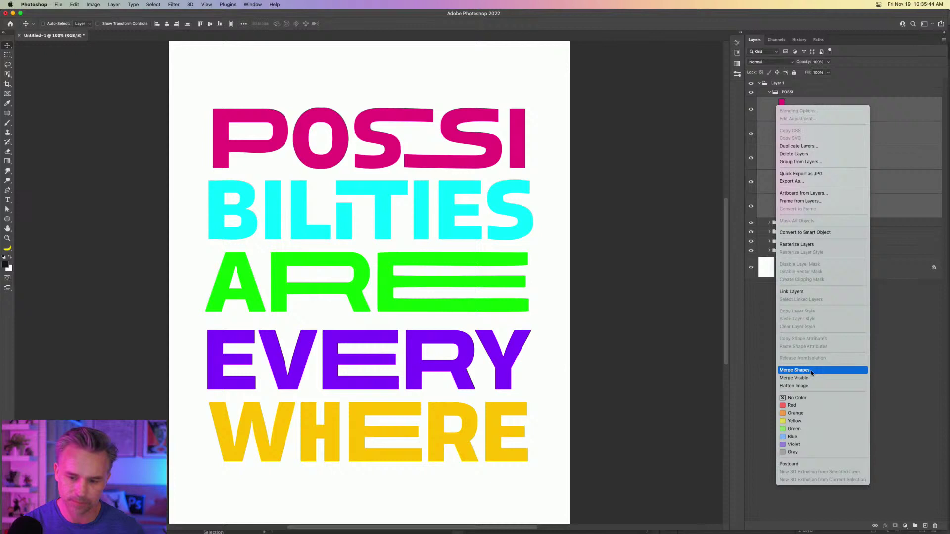
pyautogui.click(570, 402)
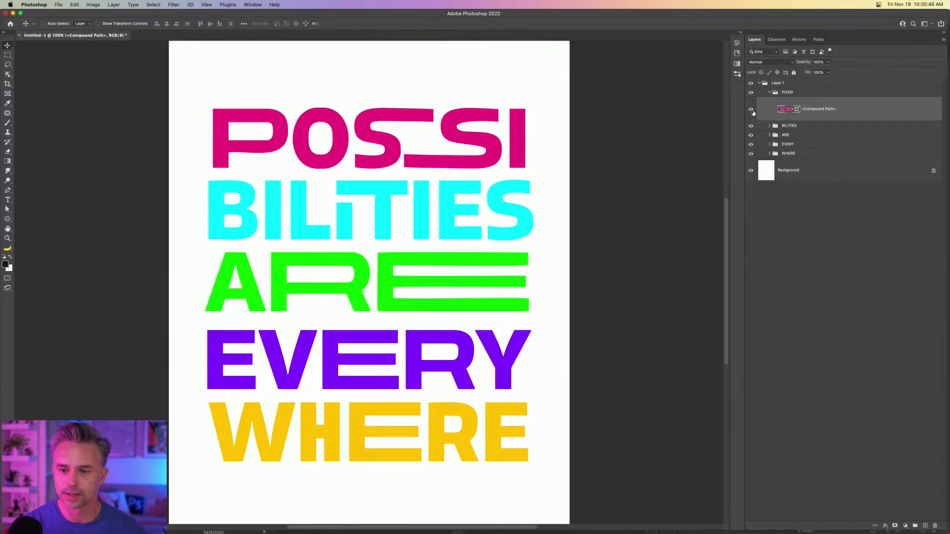
pyautogui.click(751, 111)
pyautogui.click(751, 111)
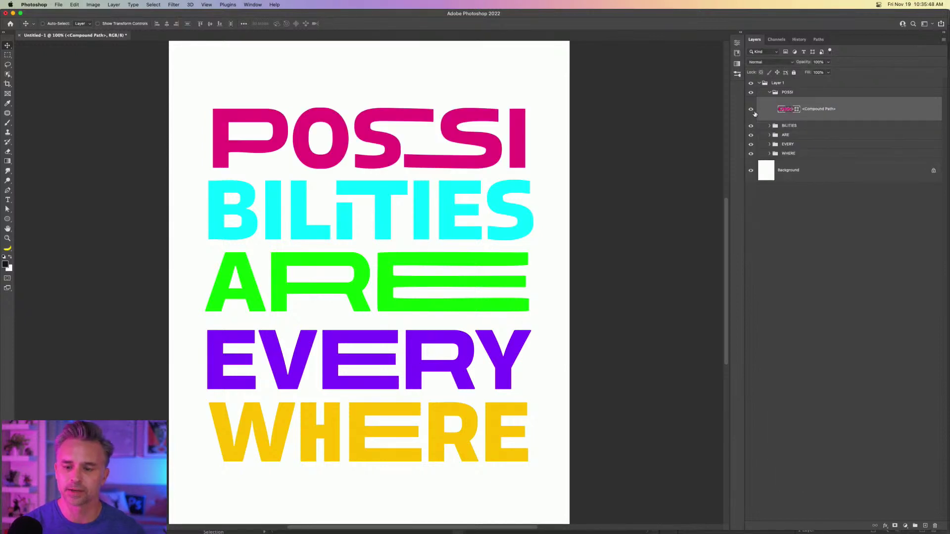
pyautogui.click(7, 209)
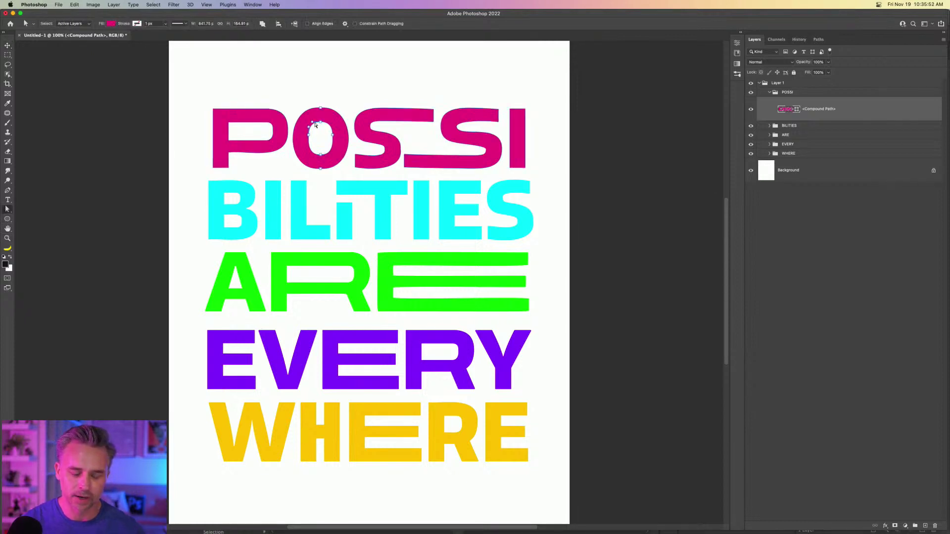
# Zoom in and delete the inner counters of the O and P so both are solid.
pyautogui.press('super+equal')
pyautogui.press('super+equal')
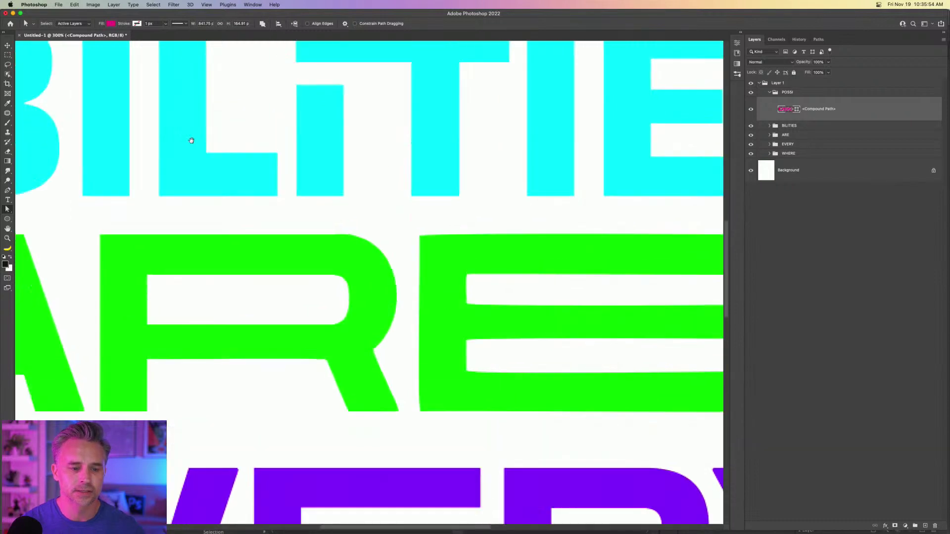
pyautogui.moveTo(191, 138); pyautogui.dragTo(381, 478)
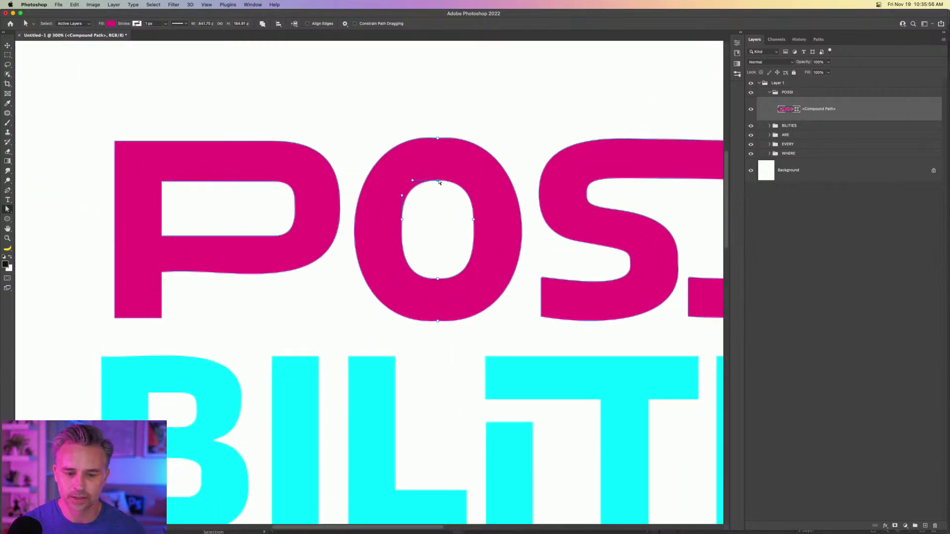
pyautogui.press('BackSpace')
pyautogui.press('BackSpace')
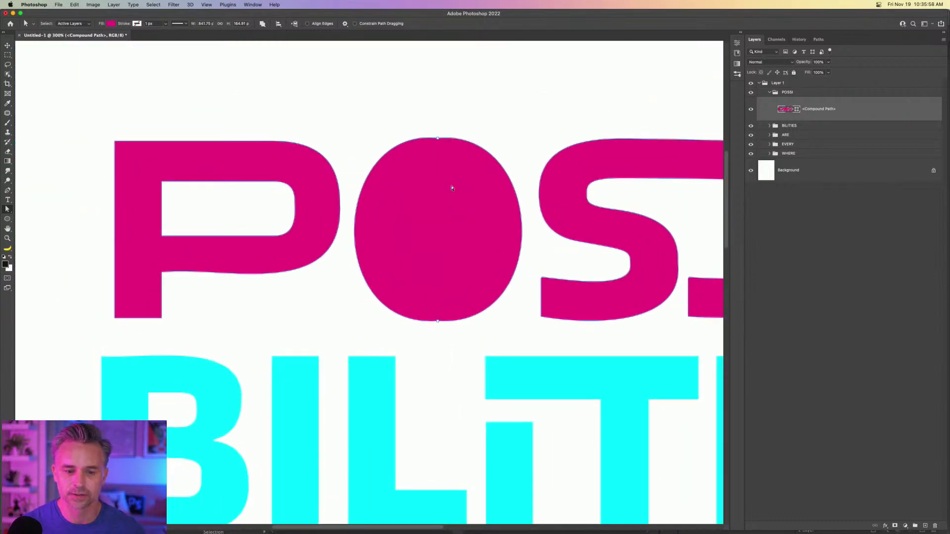
pyautogui.click(272, 182)
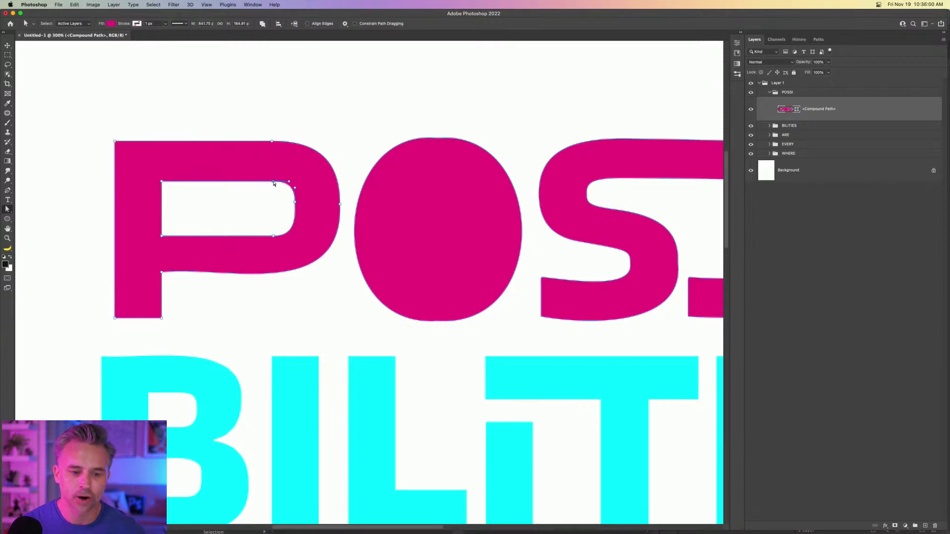
pyautogui.press('BackSpace')
pyautogui.press('BackSpace')
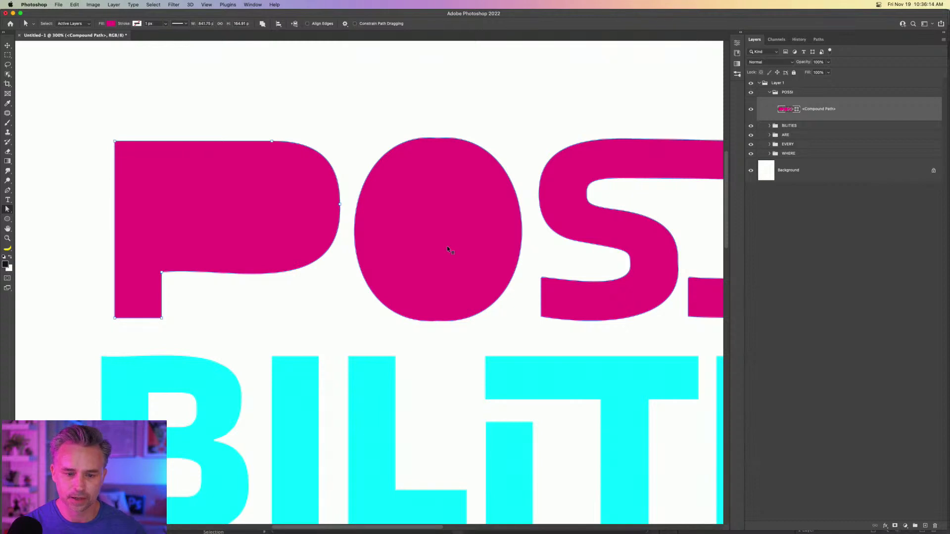
# Rename the merged shape layer 'possi' and move it above the POSSI group.
pyautogui.click(7, 46)
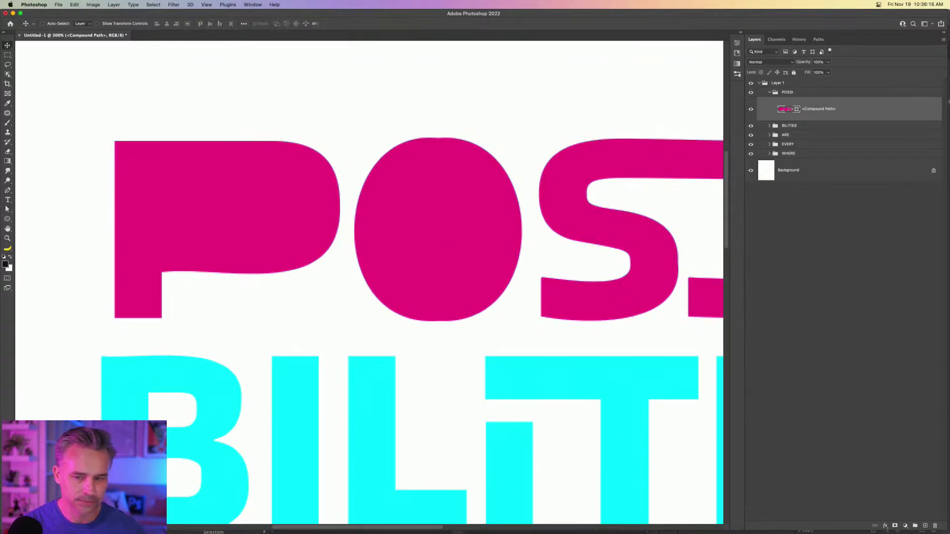
pyautogui.doubleClick(810, 108)
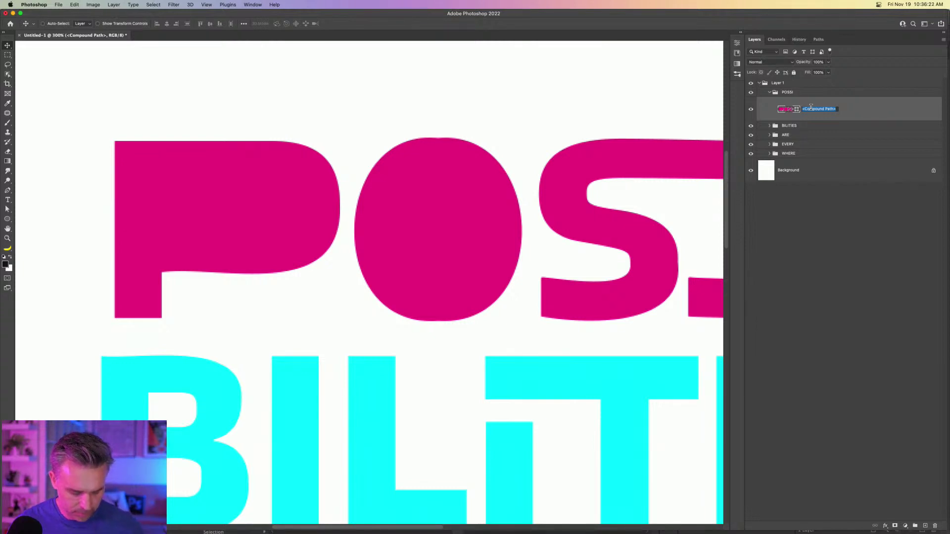
pyautogui.write('possi')
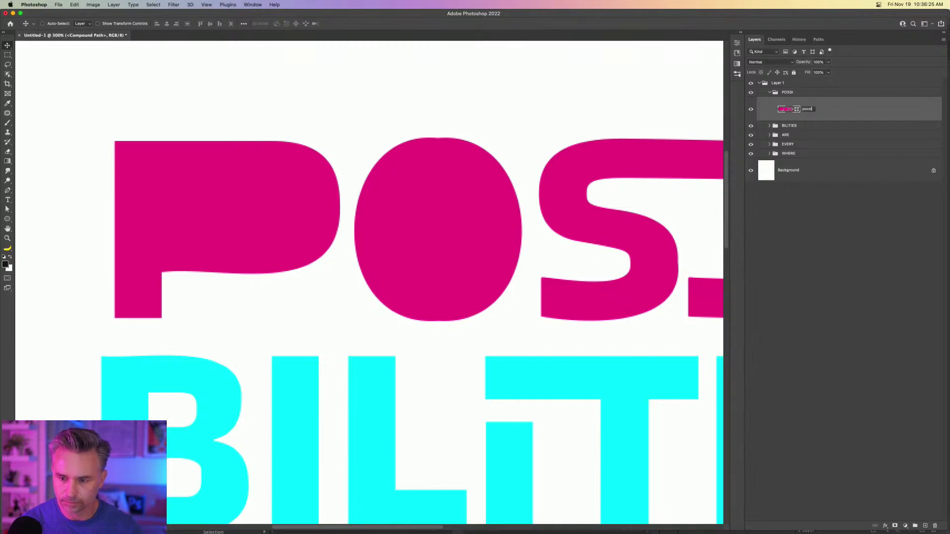
pyautogui.press('Return')
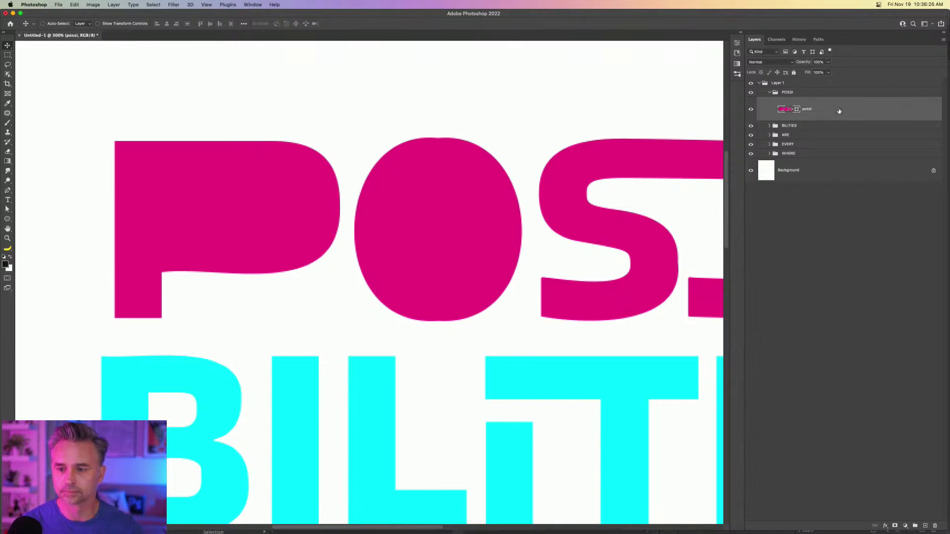
pyautogui.moveTo(839, 110); pyautogui.dragTo(846, 90)
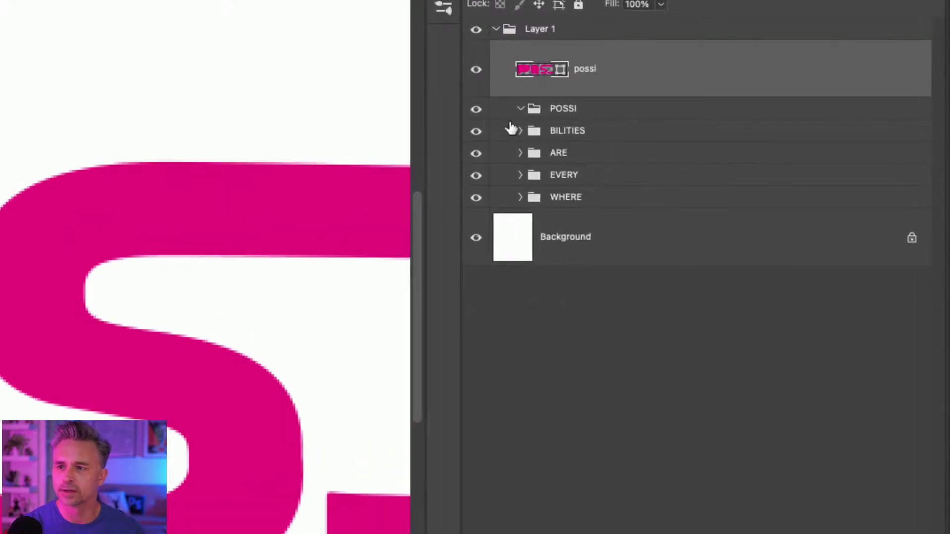
# Merge all the BILITIES letter layers into a single shape.
pyautogui.click(520, 109)
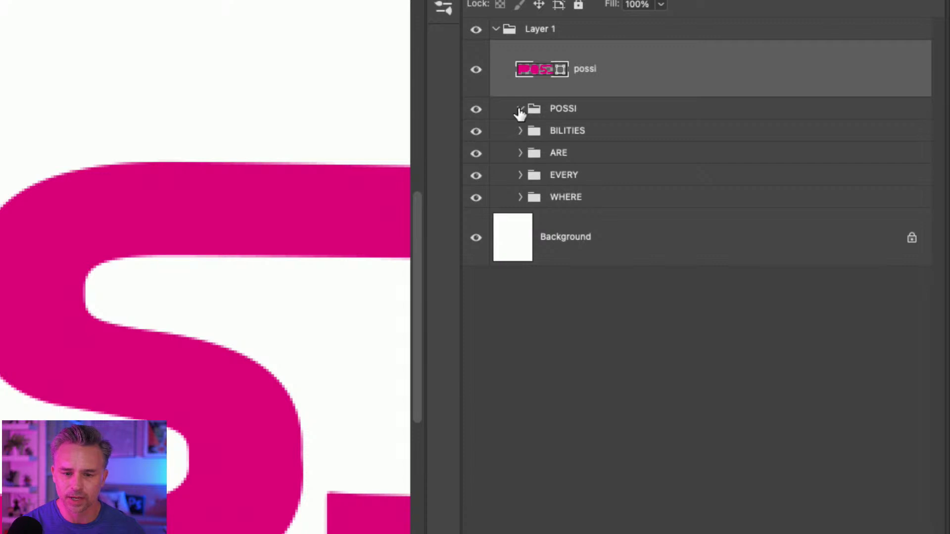
pyautogui.click(520, 131)
pyautogui.click(609, 185)
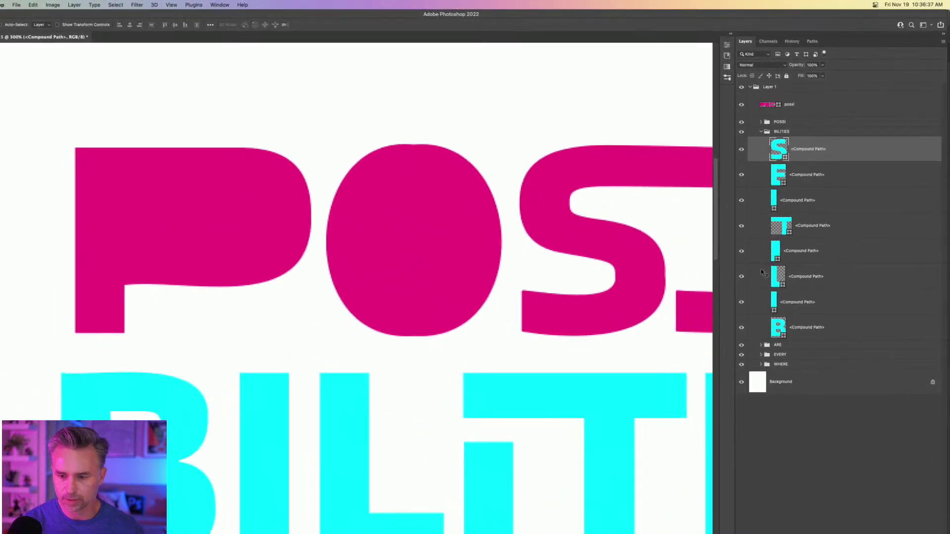
pyautogui.click(820, 326)
pyautogui.click(846, 150)
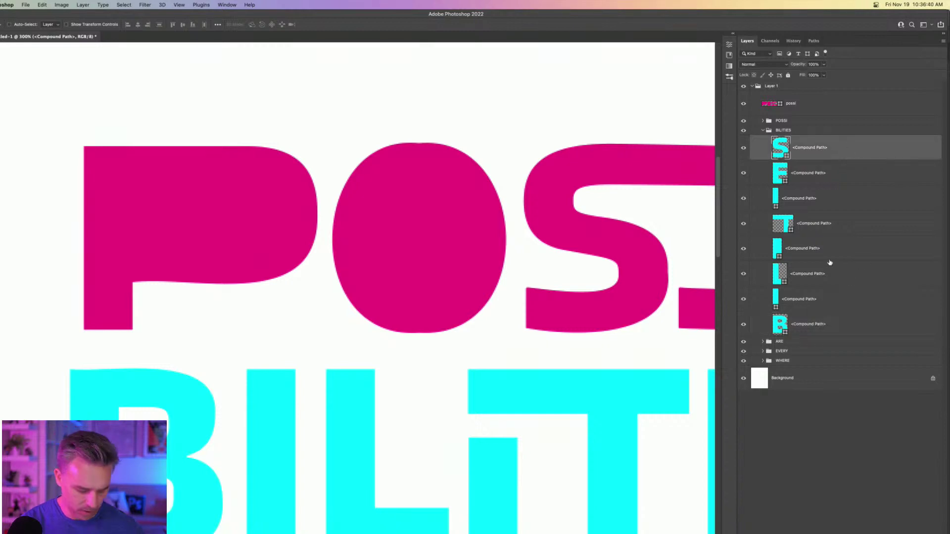
pyautogui.keyDown('shift'); pyautogui.click(821, 319); pyautogui.keyUp('shift')
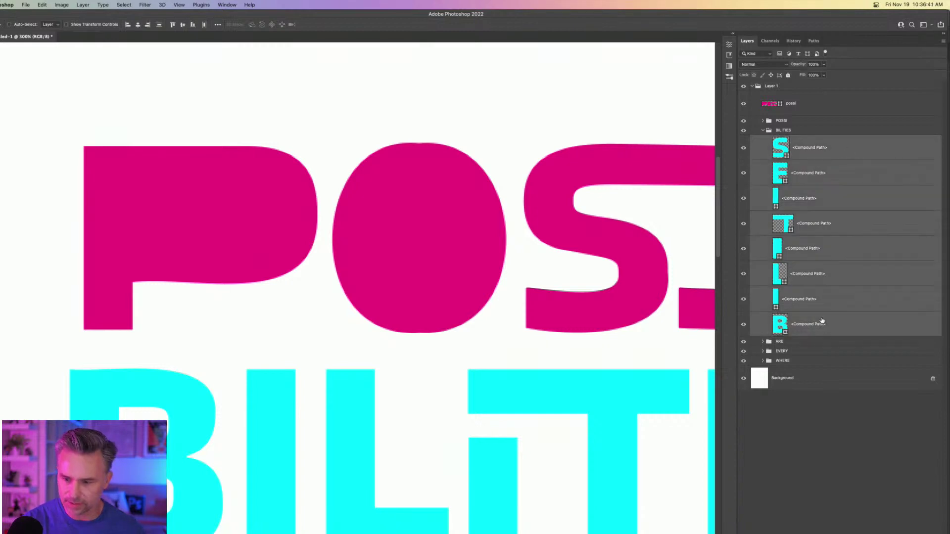
pyautogui.rightClick(851, 151)
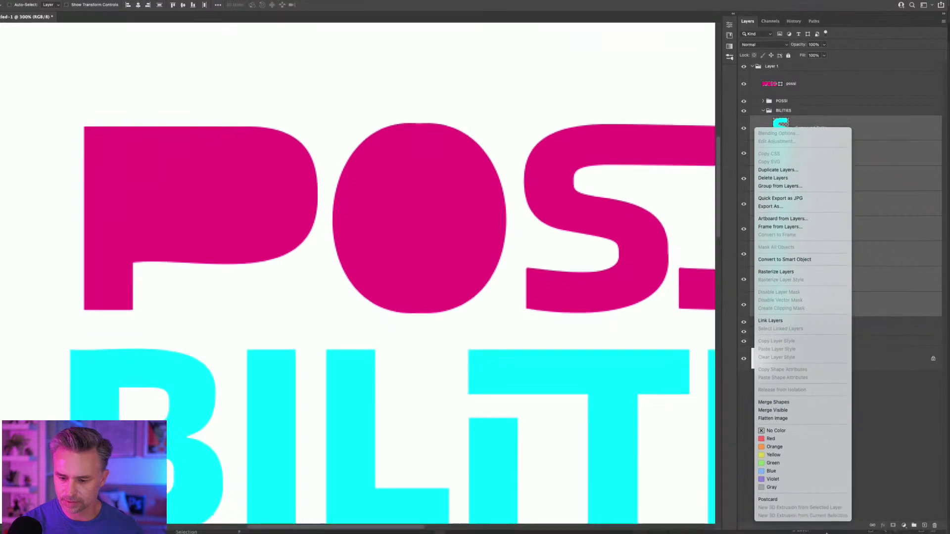
pyautogui.click(803, 404)
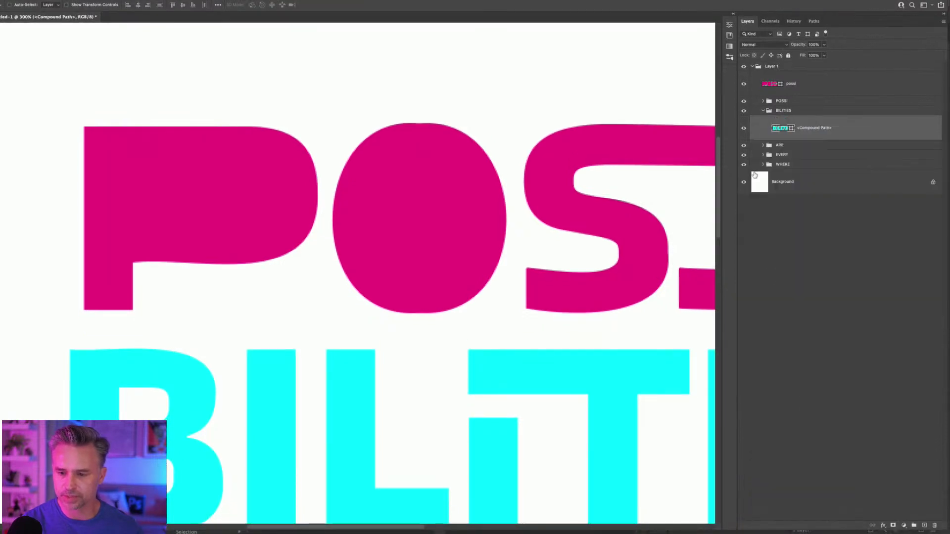
# Merge the three ARE letter layers into one shape.
pyautogui.click(764, 146)
pyautogui.click(792, 163)
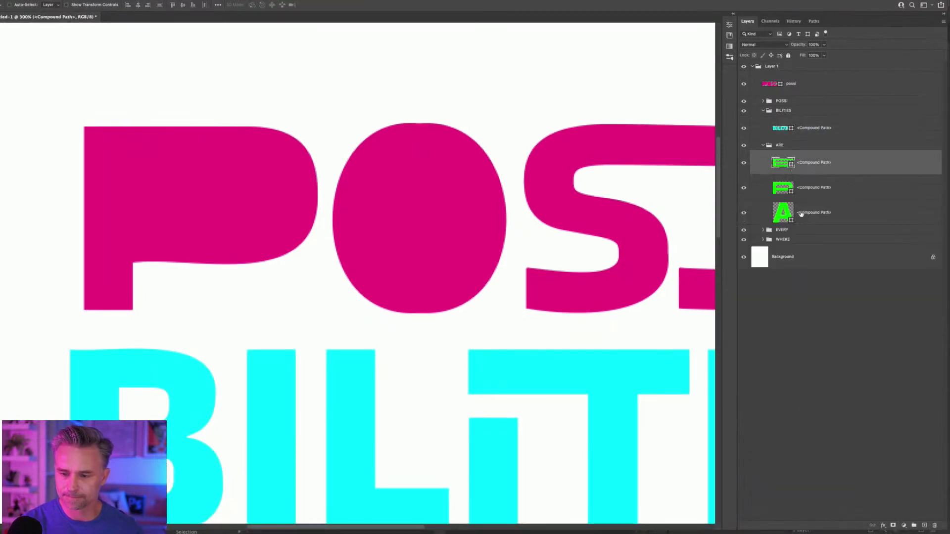
pyautogui.keyDown('shift'); pyautogui.click(806, 214); pyautogui.keyUp('shift')
pyautogui.rightClick(847, 217)
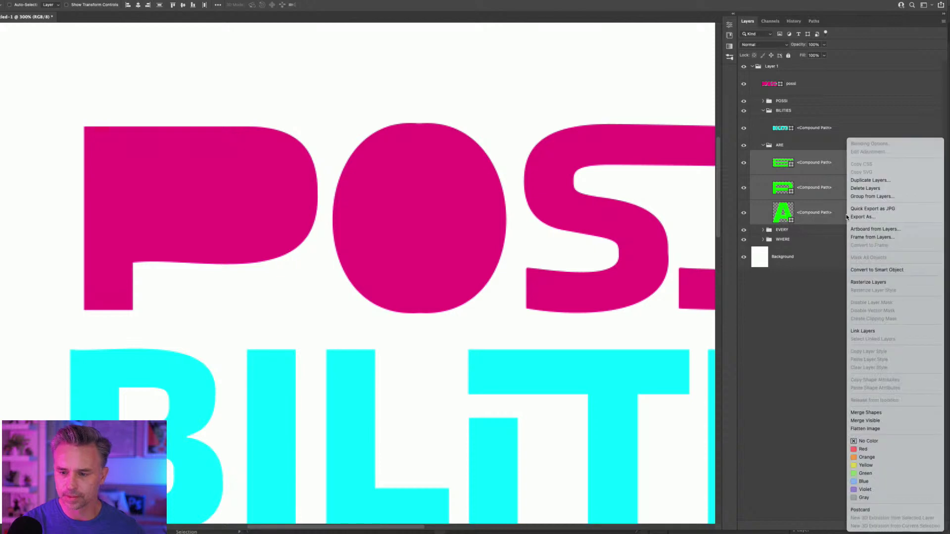
pyautogui.click(897, 412)
# Merge the five EVERY letter layers into one shape.
pyautogui.click(764, 180)
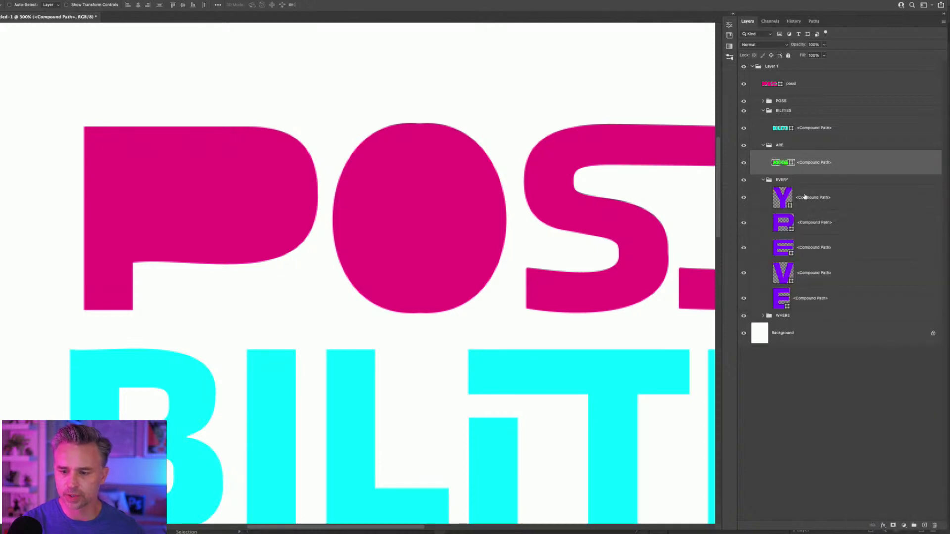
pyautogui.click(805, 197)
pyautogui.keyDown('shift'); pyautogui.click(823, 297); pyautogui.keyUp('shift')
pyautogui.rightClick(846, 205)
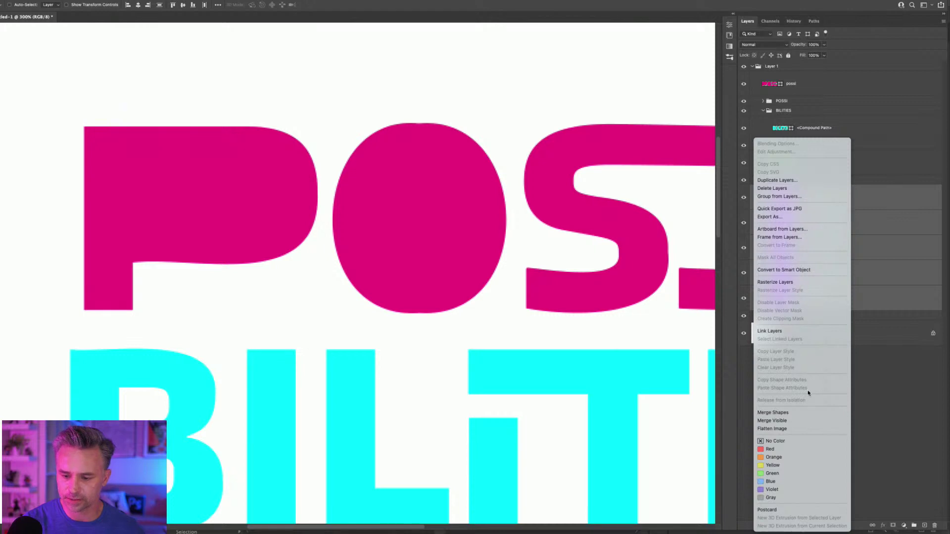
pyautogui.click(782, 412)
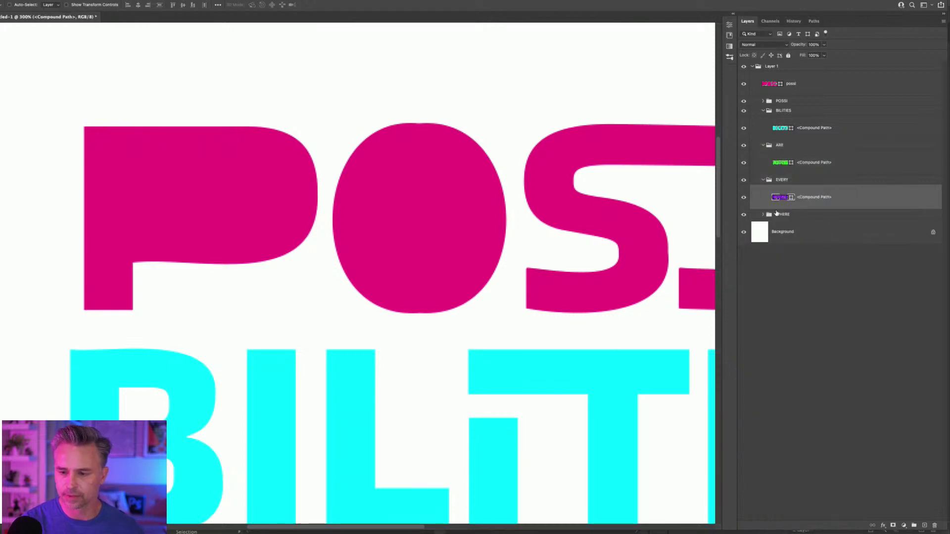
# Merge the five yellow WHERE letter layers into one shape.
pyautogui.click(763, 214)
pyautogui.click(828, 242)
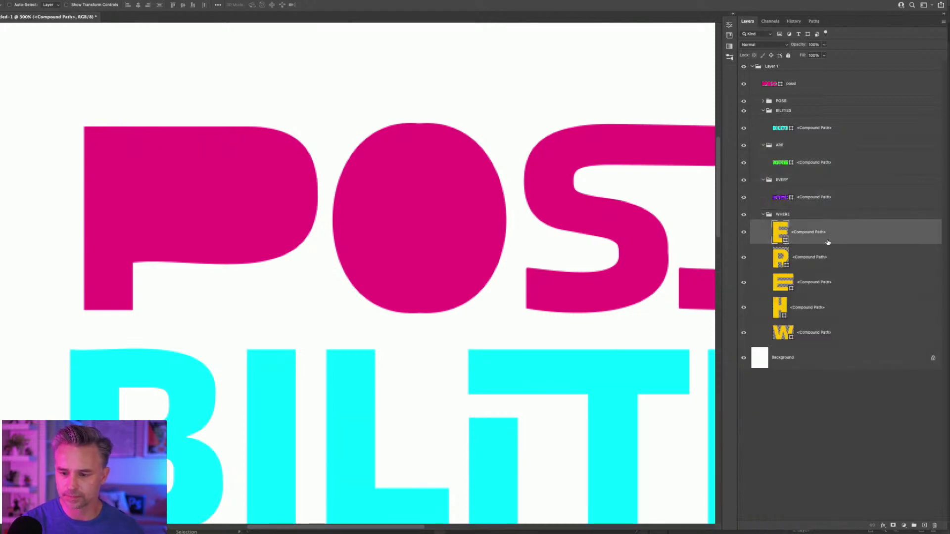
pyautogui.keyDown('shift'); pyautogui.click(822, 336); pyautogui.keyUp('shift')
pyautogui.rightClick(837, 241)
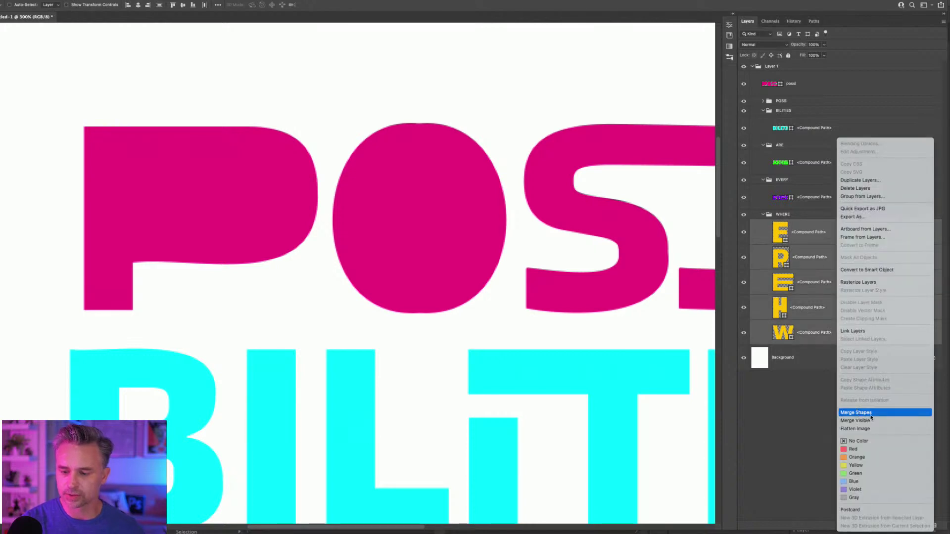
pyautogui.click(870, 415)
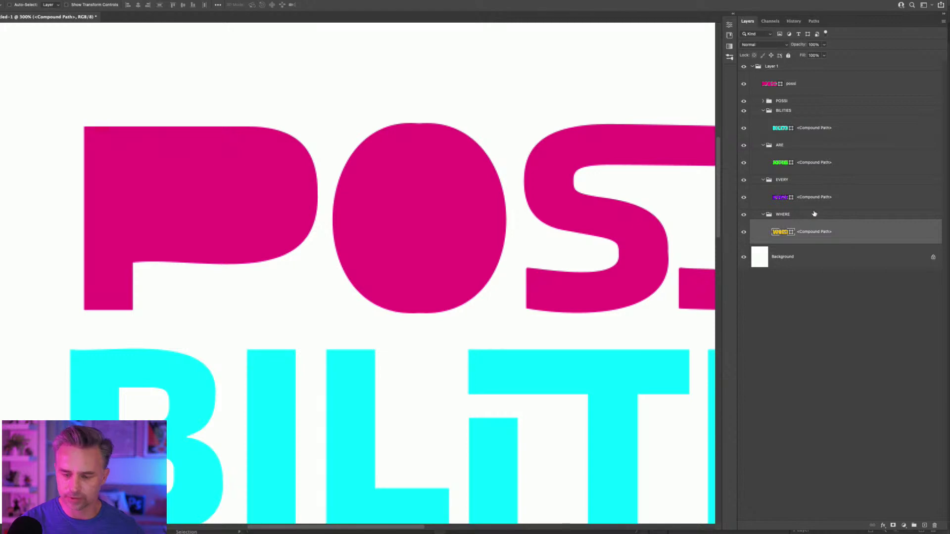
pyautogui.keyDown('ctrl'); pyautogui.click(821, 198); pyautogui.keyUp('ctrl')
# Move the BILITIES, ARE, EVERY and WHERE shapes out of their groups, just below possi.
pyautogui.keyDown('ctrl'); pyautogui.click(803, 164); pyautogui.keyUp('ctrl')
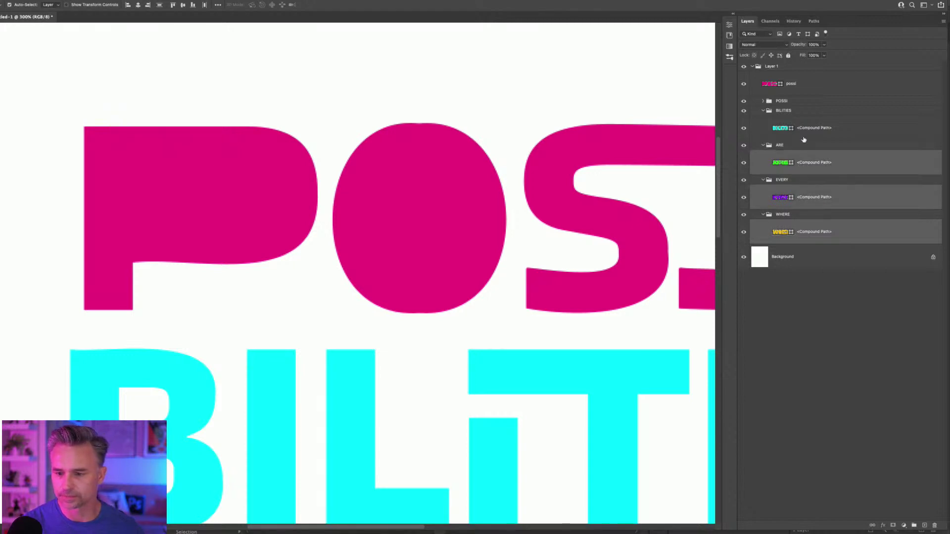
pyautogui.click(802, 136)
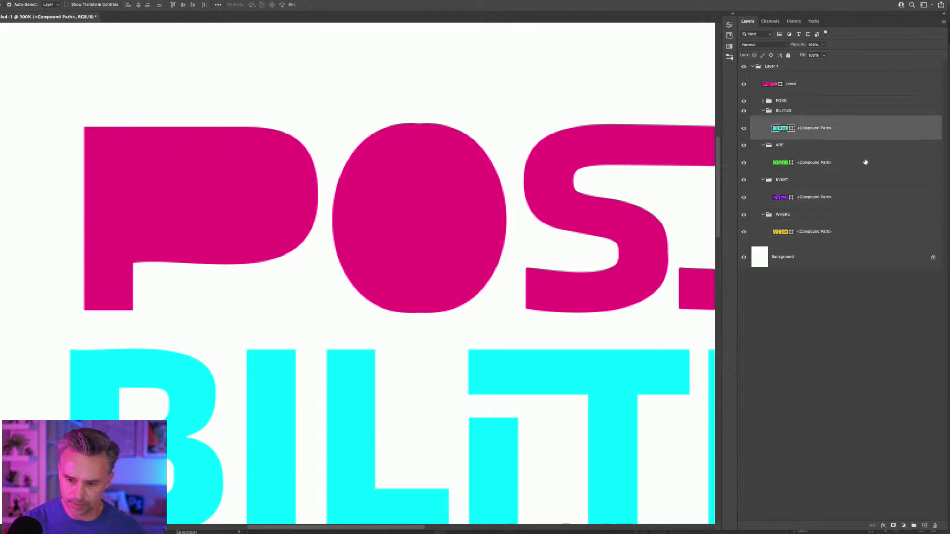
pyautogui.keyDown('ctrl'); pyautogui.click(866, 162); pyautogui.keyUp('ctrl')
pyautogui.keyDown('ctrl'); pyautogui.click(853, 203); pyautogui.keyUp('ctrl')
pyautogui.keyDown('ctrl'); pyautogui.click(849, 234); pyautogui.keyUp('ctrl')
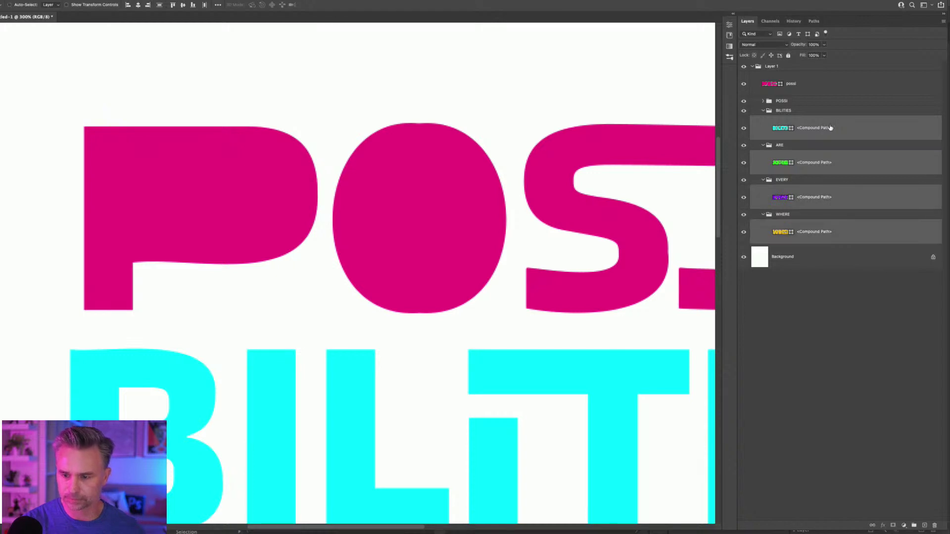
pyautogui.moveTo(830, 128); pyautogui.dragTo(837, 95)
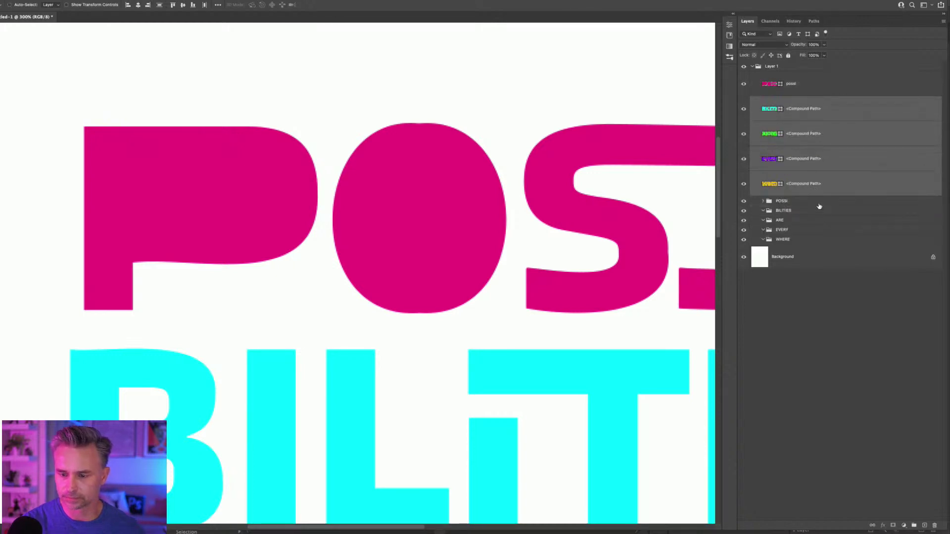
# Delete the five emptied word groups, POSSI through WHERE.
pyautogui.click(820, 206)
pyautogui.keyDown('shift'); pyautogui.click(804, 242); pyautogui.keyUp('shift')
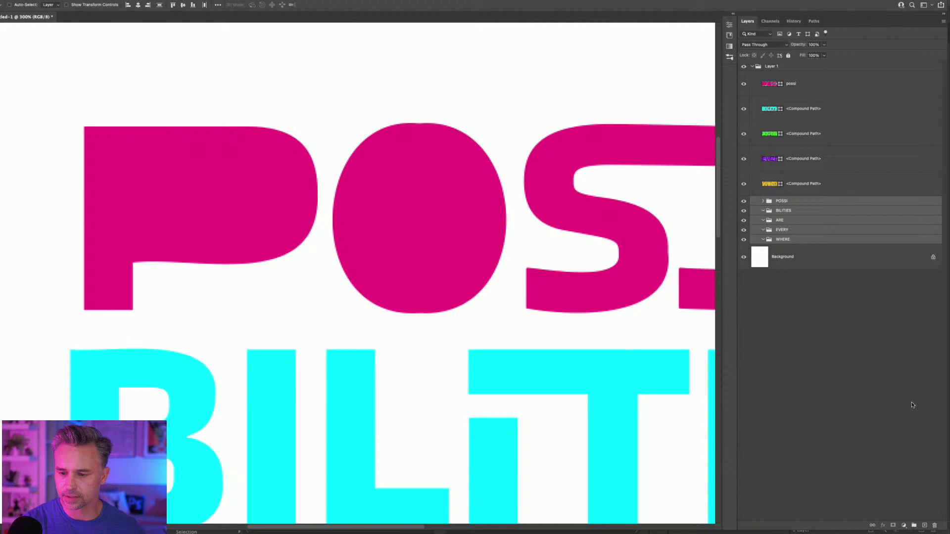
pyautogui.click(934, 523)
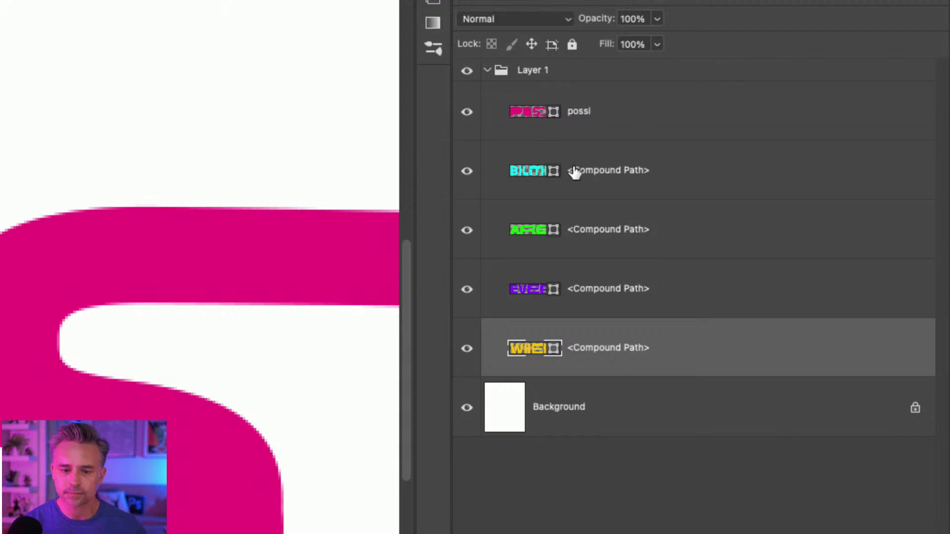
# Rename the second word layer to BILITY and the first to POSSI.
pyautogui.doubleClick(579, 169)
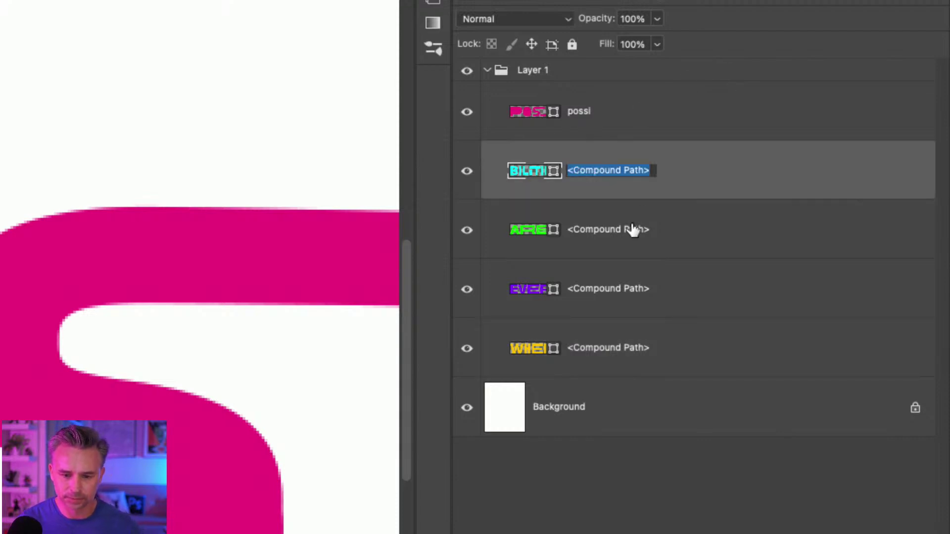
pyautogui.write('BILIT')
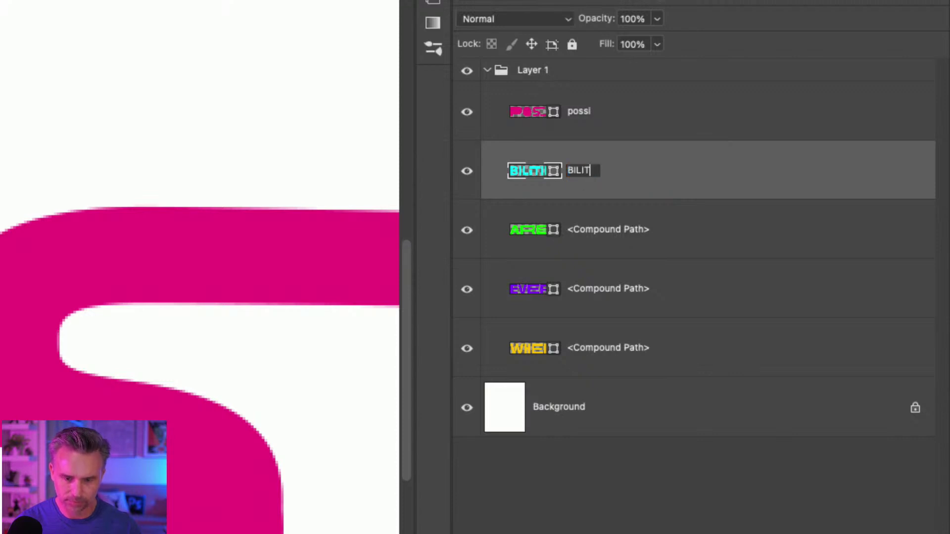
pyautogui.write('Y')
pyautogui.press('Return')
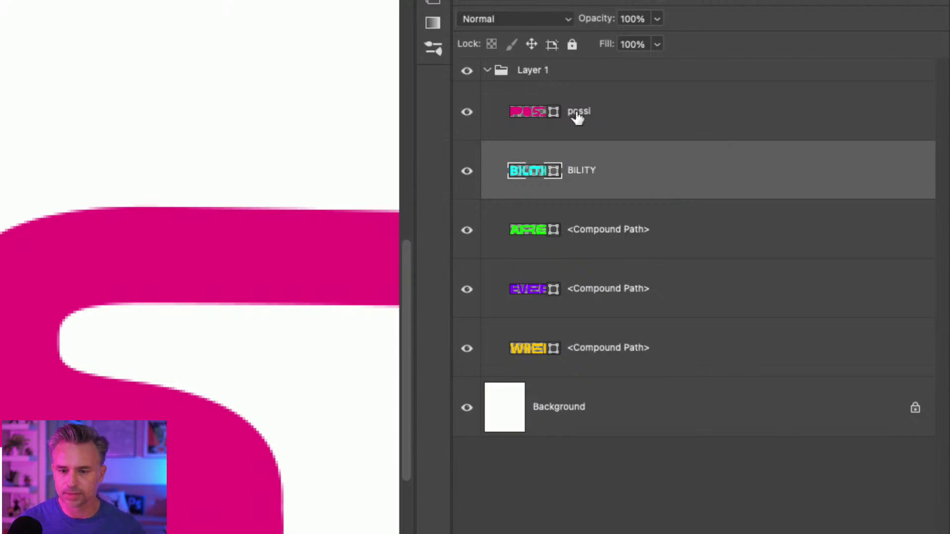
pyautogui.click(577, 115)
pyautogui.doubleClick(577, 114)
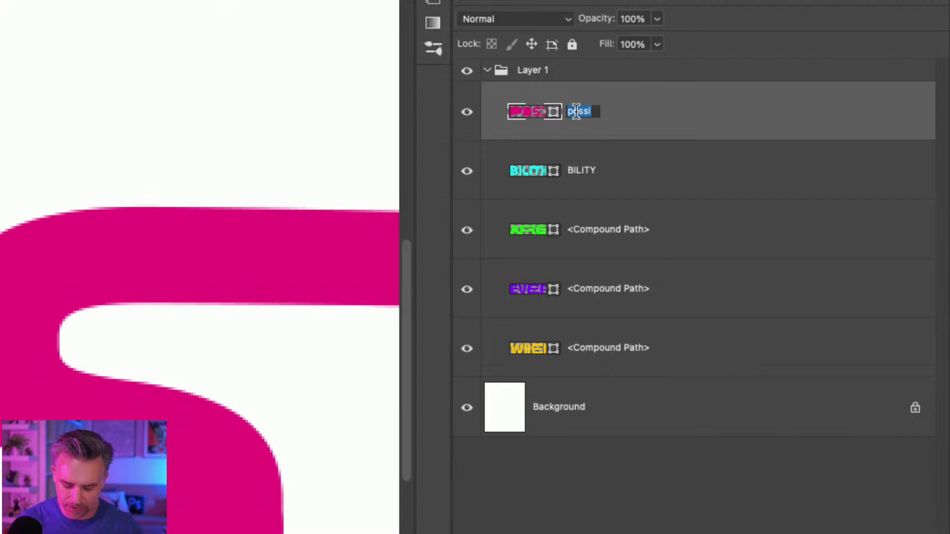
pyautogui.write('POS')
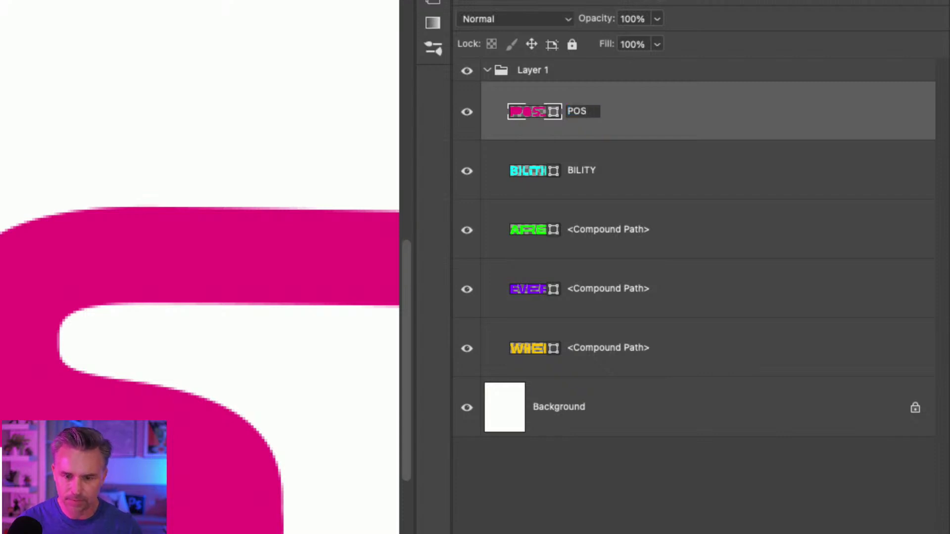
pyautogui.write('SI')
pyautogui.press('Return')
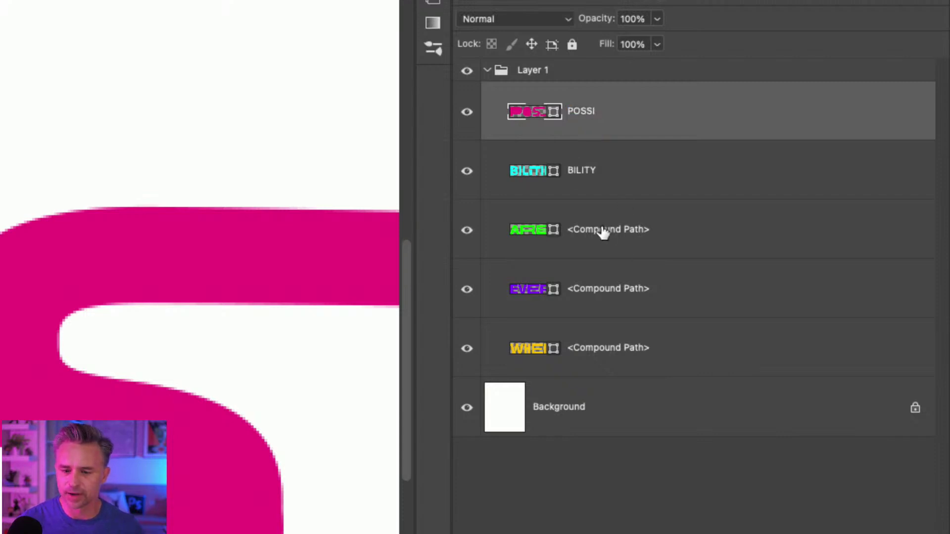
# Rename the third and fourth word layers to ARE and EVERY, and begin renaming the fifth.
pyautogui.doubleClick(604, 230)
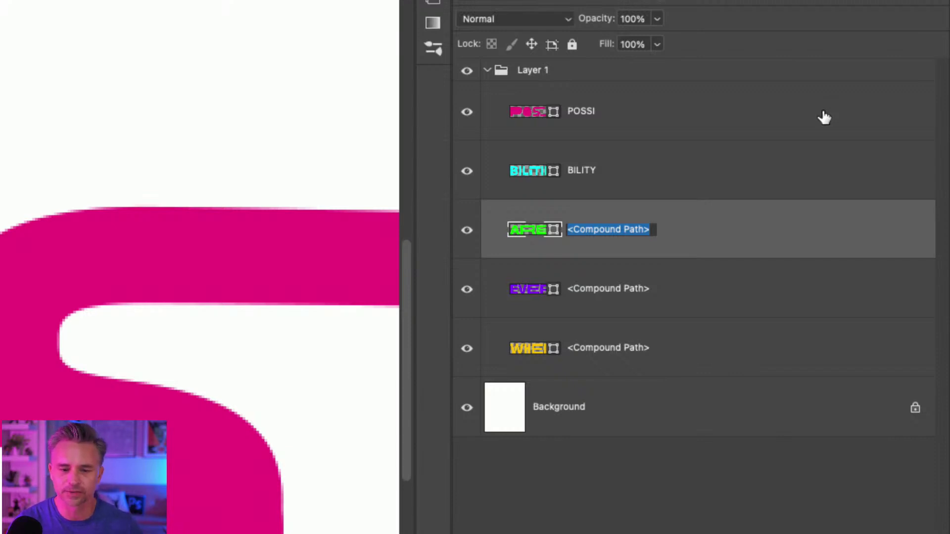
pyautogui.write('ARE')
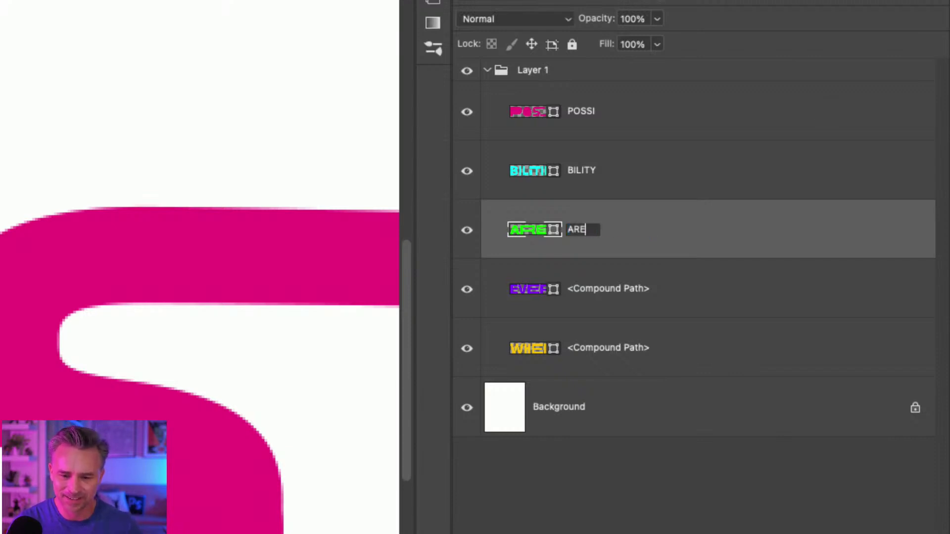
pyautogui.press('Return')
pyautogui.doubleClick(585, 290)
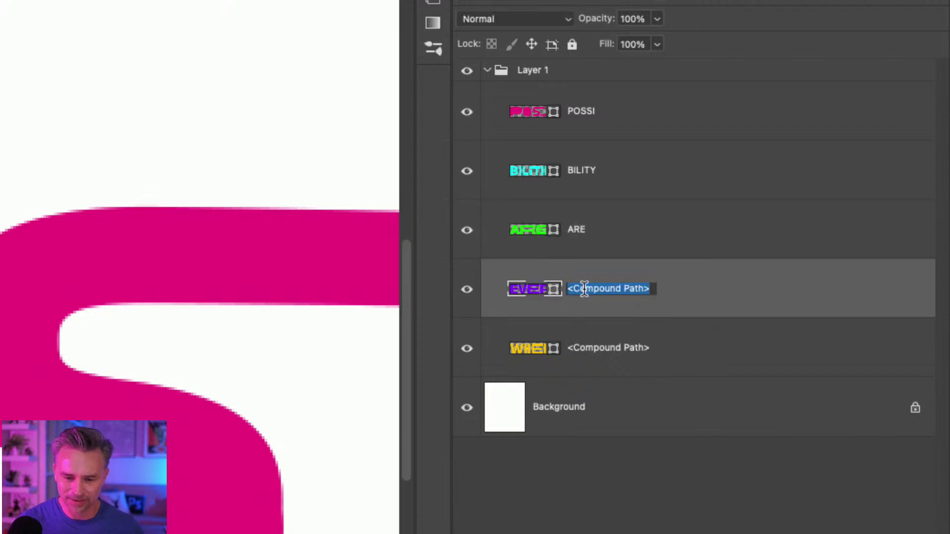
pyautogui.write('EVERY')
pyautogui.press('Return')
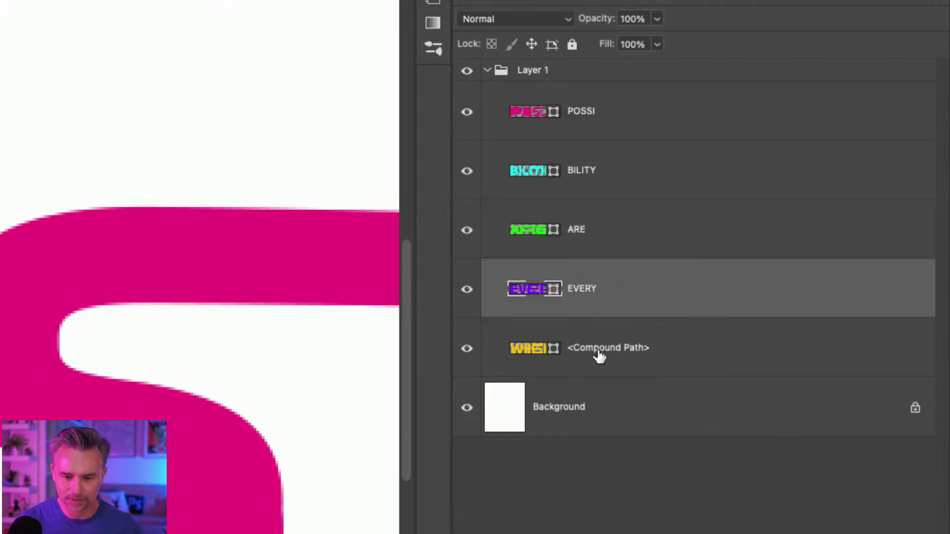
pyautogui.doubleClick(598, 348)
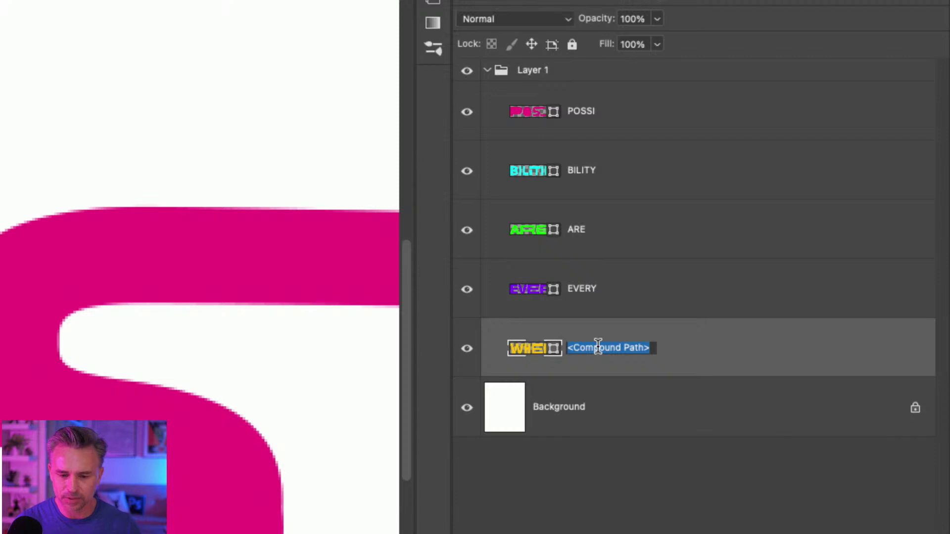
# Name the fifth layer WHERE, then delete both inner holes of the B in BILITY.
pyautogui.write('WHERE')
pyautogui.press('Return')
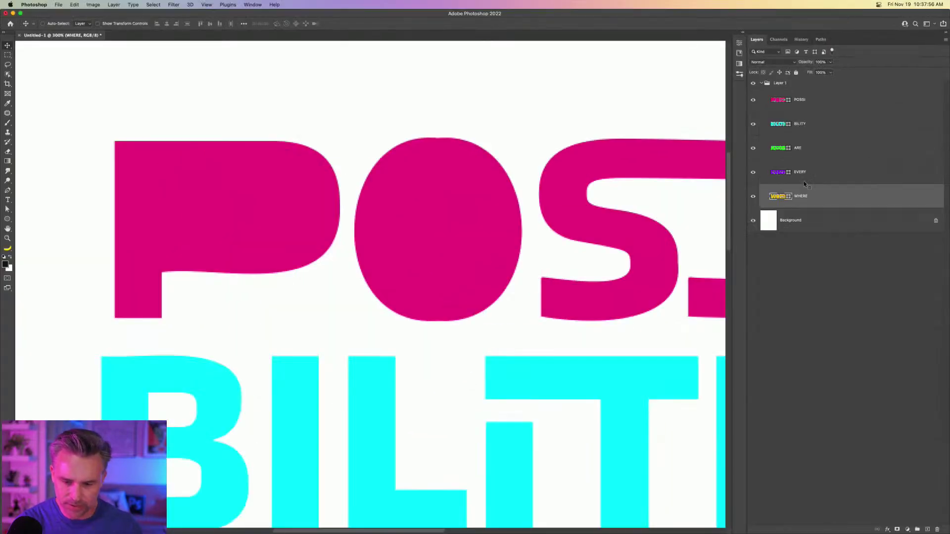
pyautogui.scroll(-5, 259, 165)
pyautogui.hscroll(-4, 259, 165)
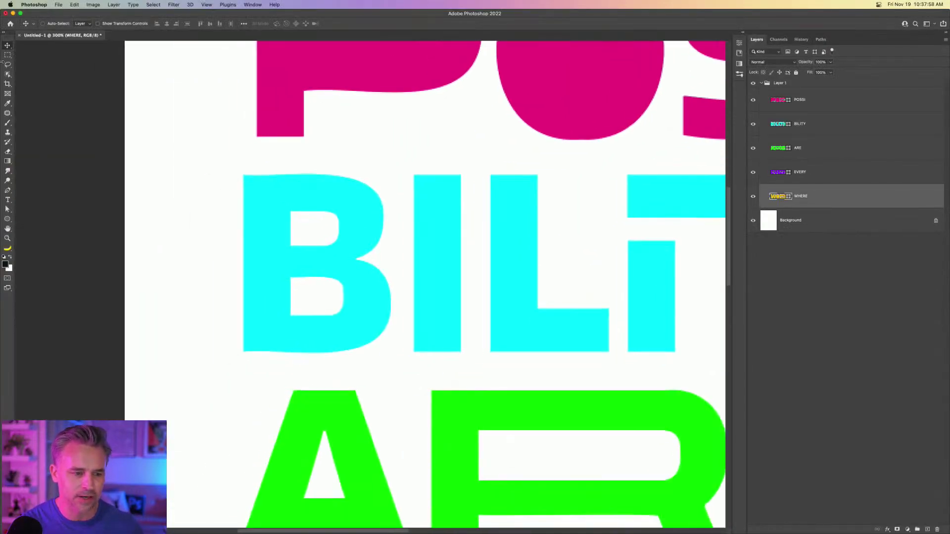
pyautogui.click(8, 209)
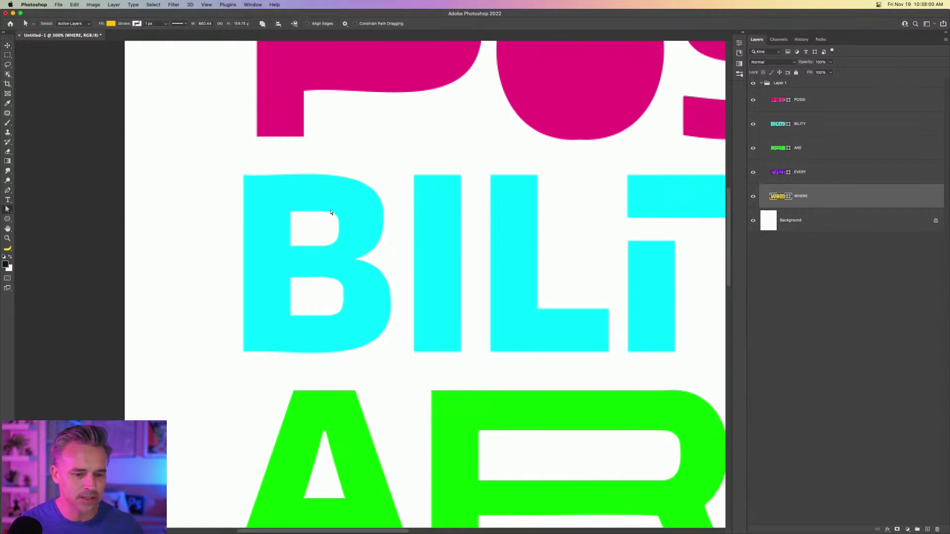
pyautogui.click(454, 175)
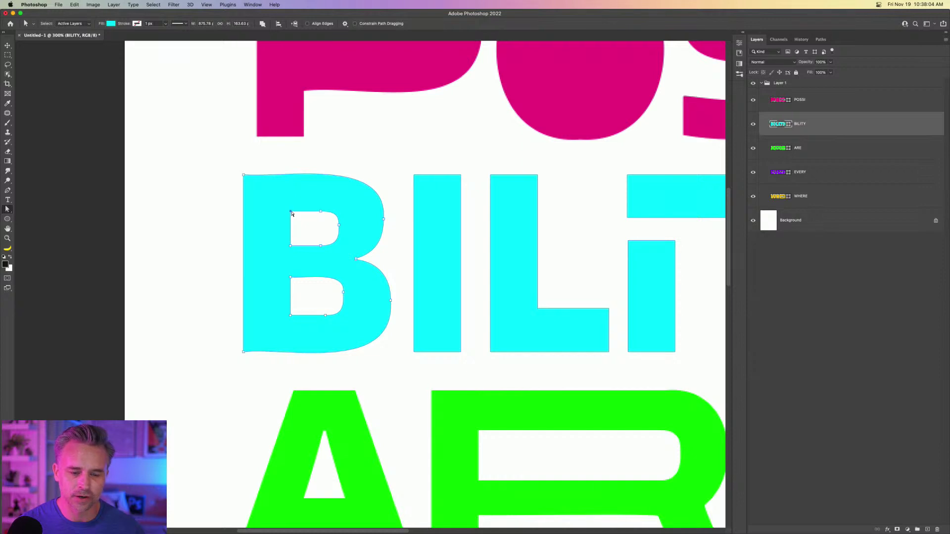
pyautogui.moveTo(292, 213); pyautogui.dragTo(320, 212)
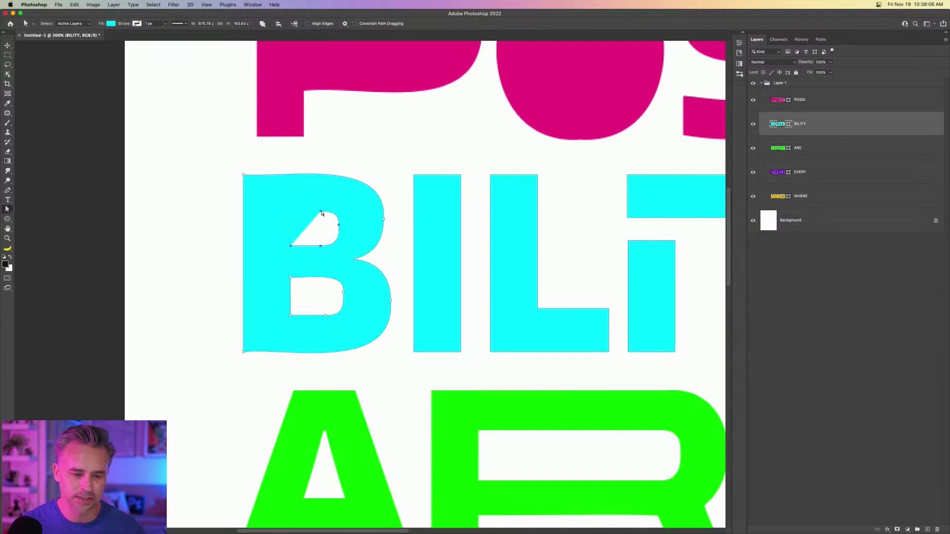
pyautogui.press('BackSpace')
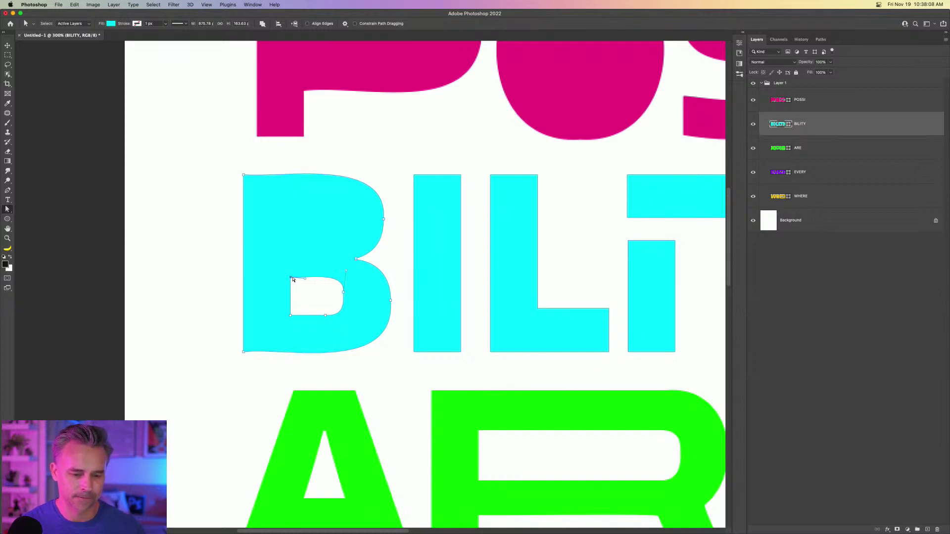
pyautogui.click(291, 278)
pyautogui.press('BackSpace')
pyautogui.press('BackSpace')
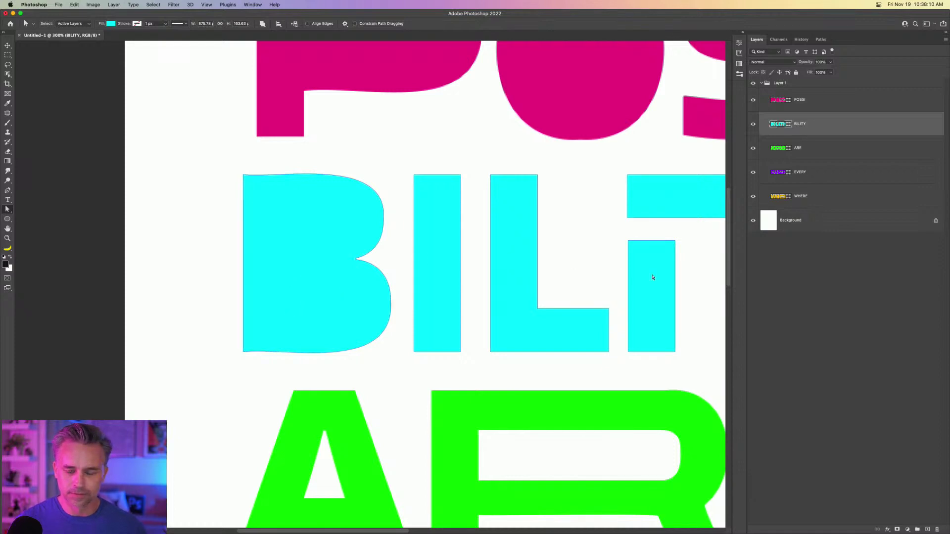
# Select the ARE word shape, checking its fill colour without changing it.
pyautogui.moveTo(652, 276); pyautogui.dragTo(524, 275)
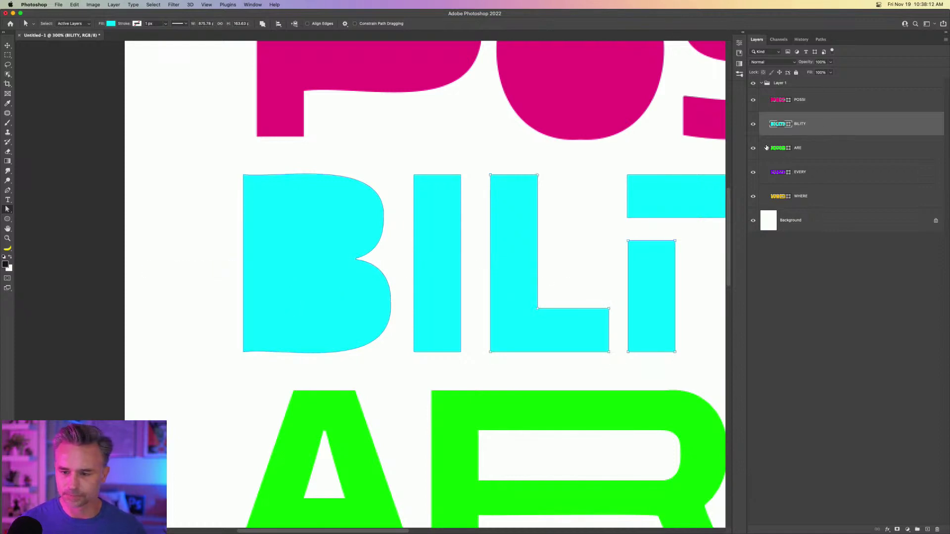
pyautogui.doubleClick(775, 148)
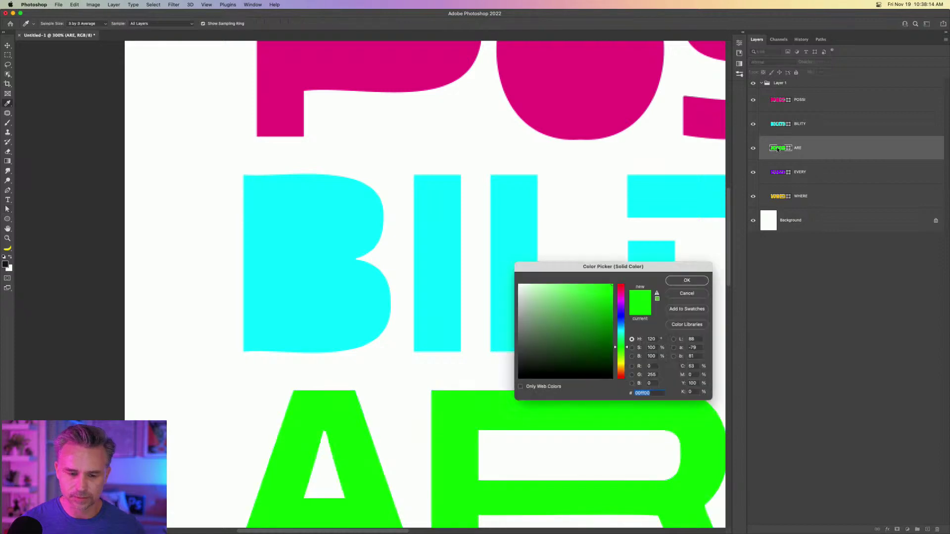
pyautogui.click(677, 293)
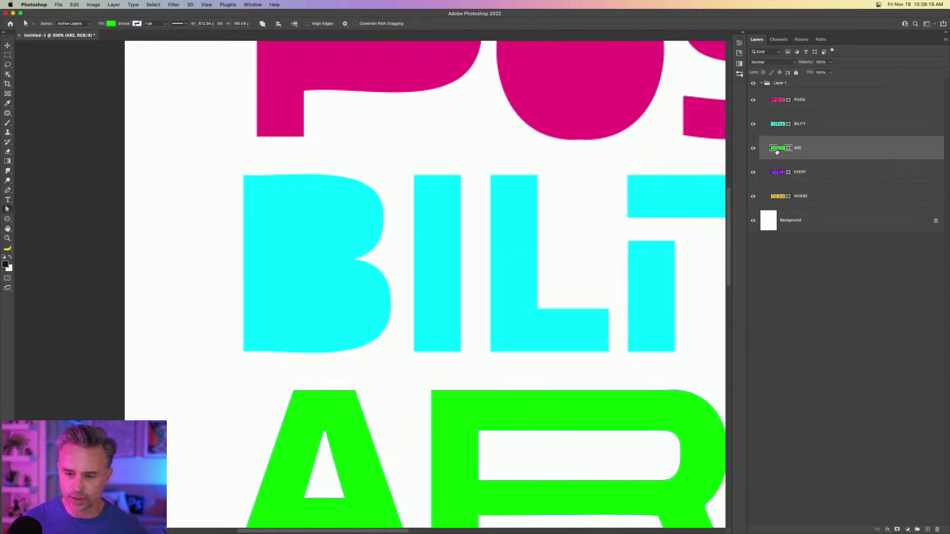
pyautogui.keyDown('alt'); pyautogui.click(778, 150); pyautogui.keyUp('alt')
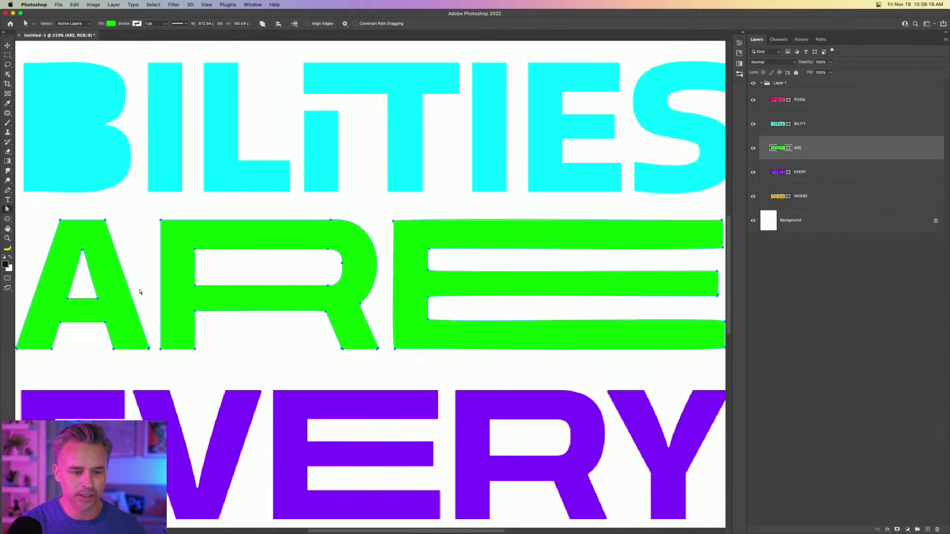
pyautogui.click(818, 171)
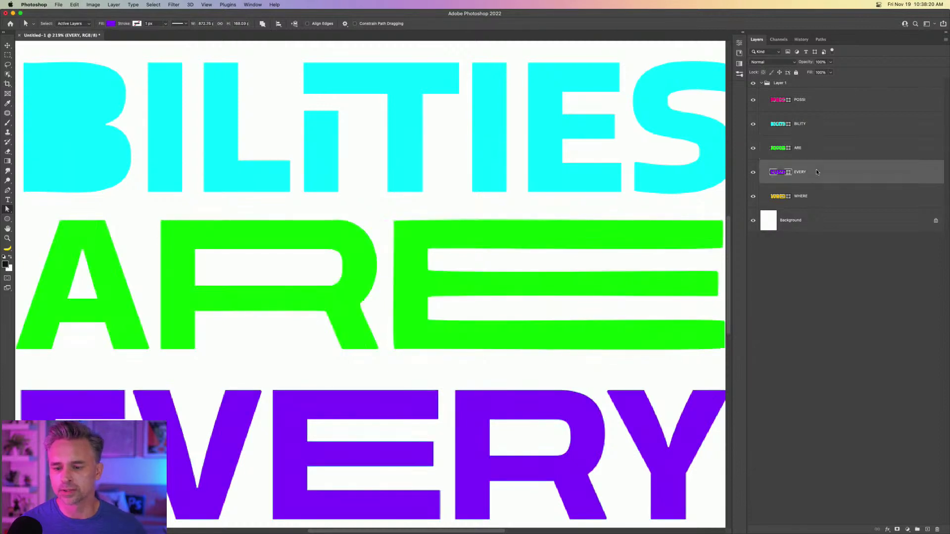
pyautogui.click(780, 150)
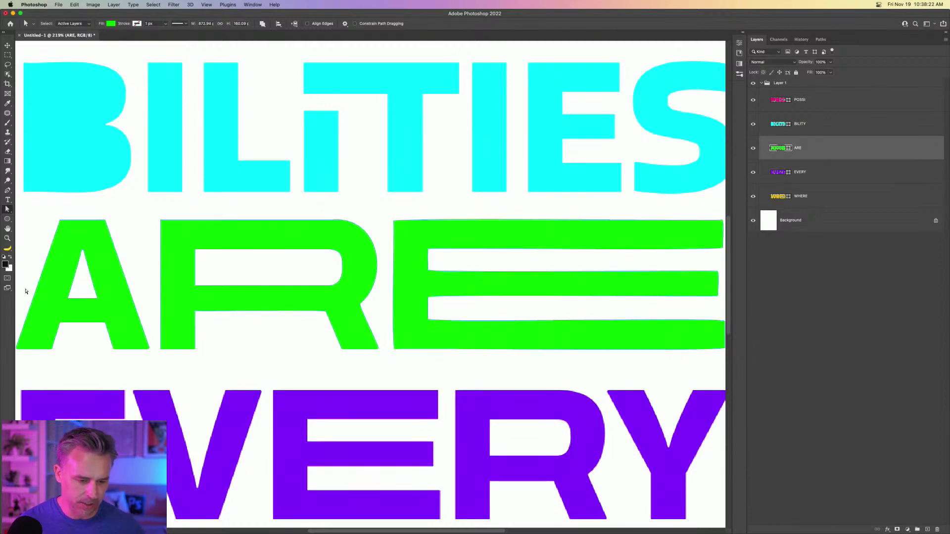
# Delete the inner counters of the R and A in ARE.
pyautogui.click(195, 252)
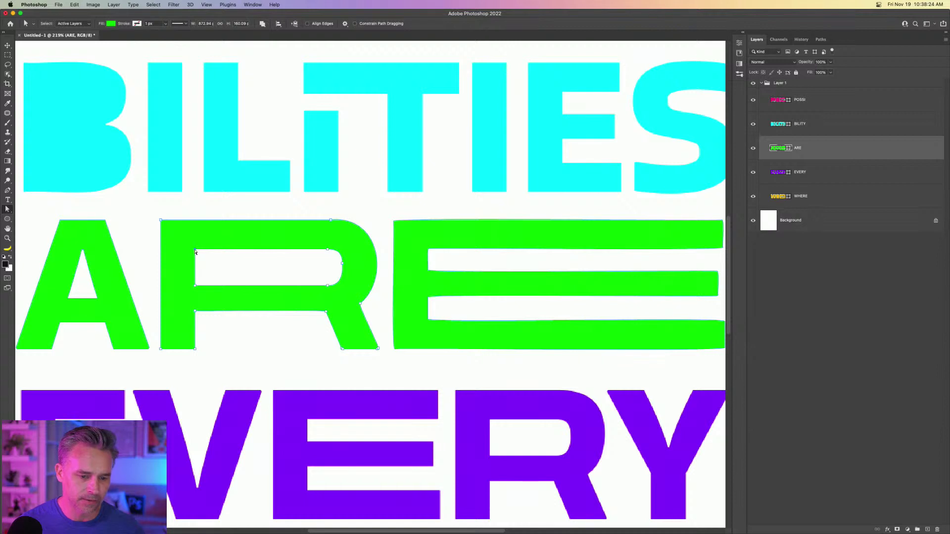
pyautogui.press('BackSpace')
pyautogui.press('BackSpace')
pyautogui.click(83, 252)
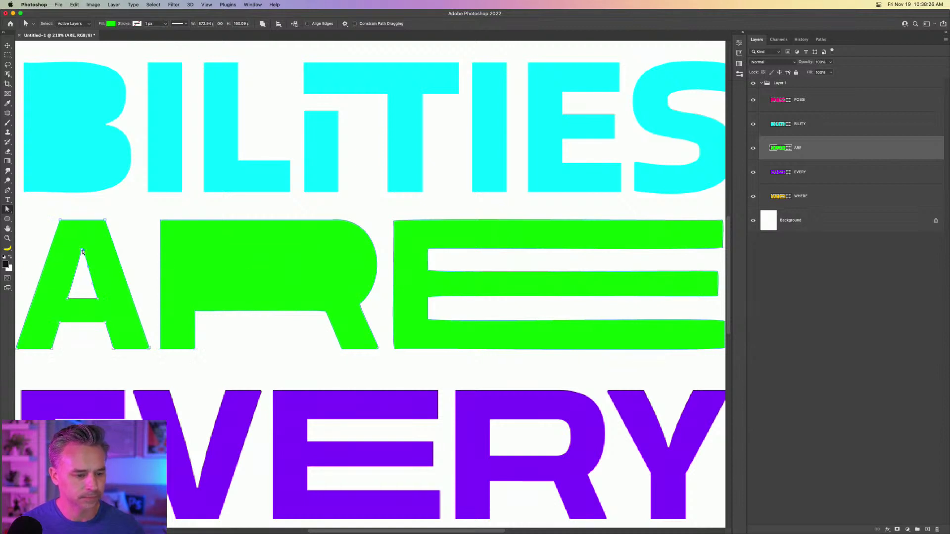
pyautogui.press('BackSpace')
pyautogui.press('BackSpace')
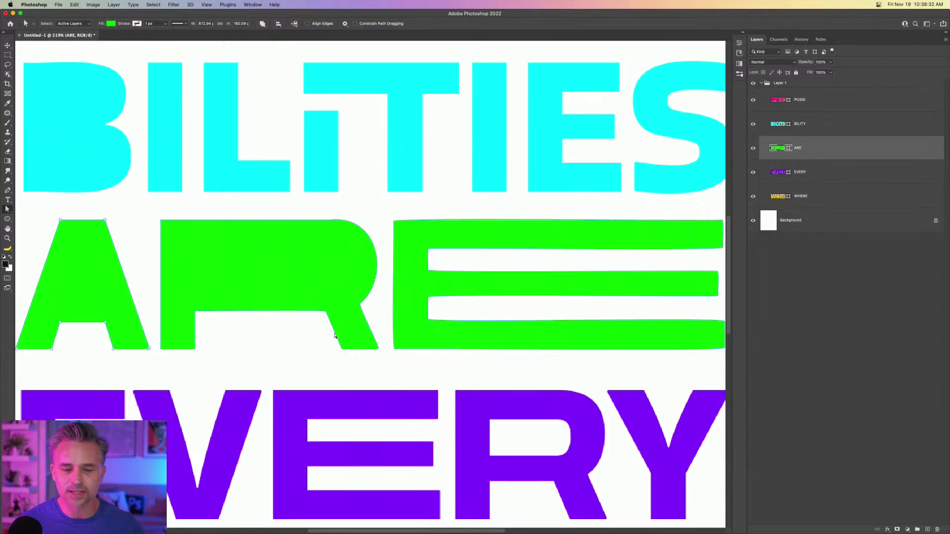
pyautogui.moveTo(250, 343); pyautogui.dragTo(362, 165)
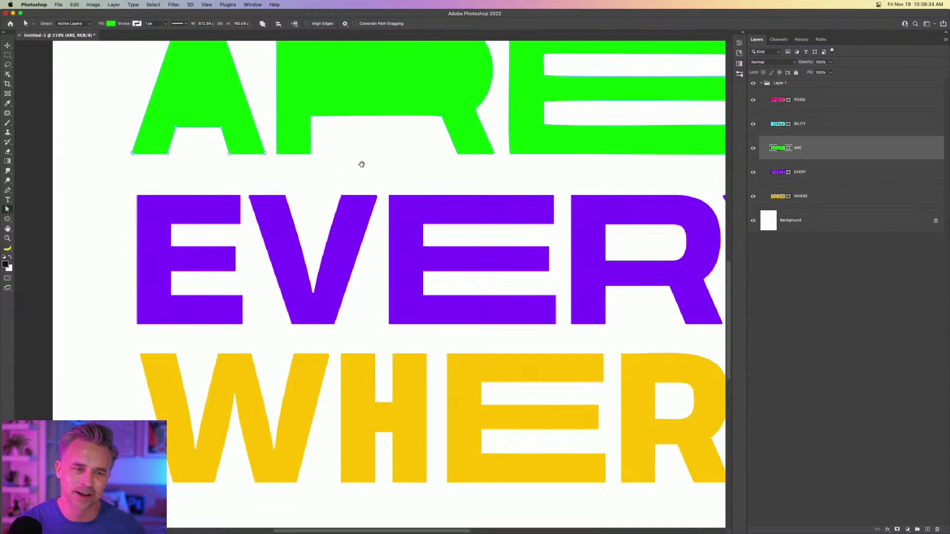
# Delete the inner counter of the R in EVERY.
pyautogui.hscroll(5, 433, 221)
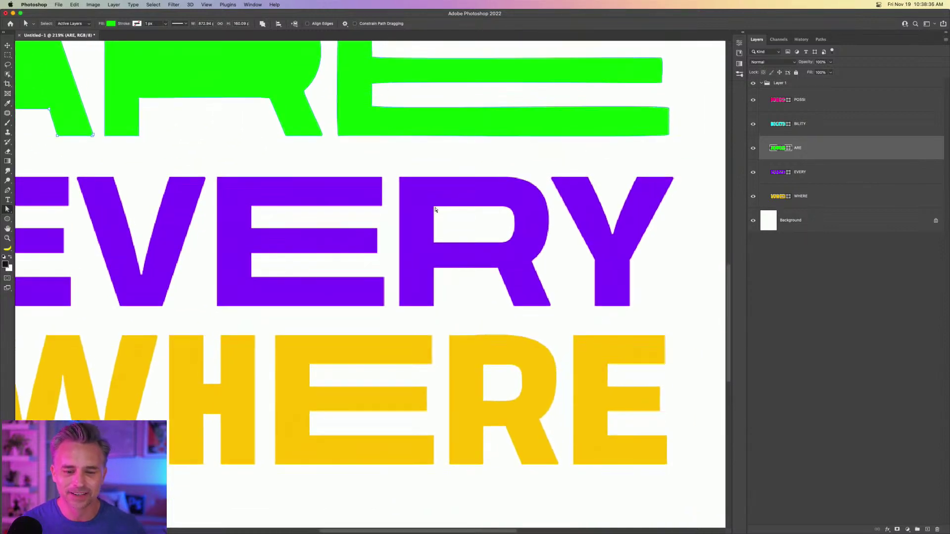
pyautogui.click(434, 208)
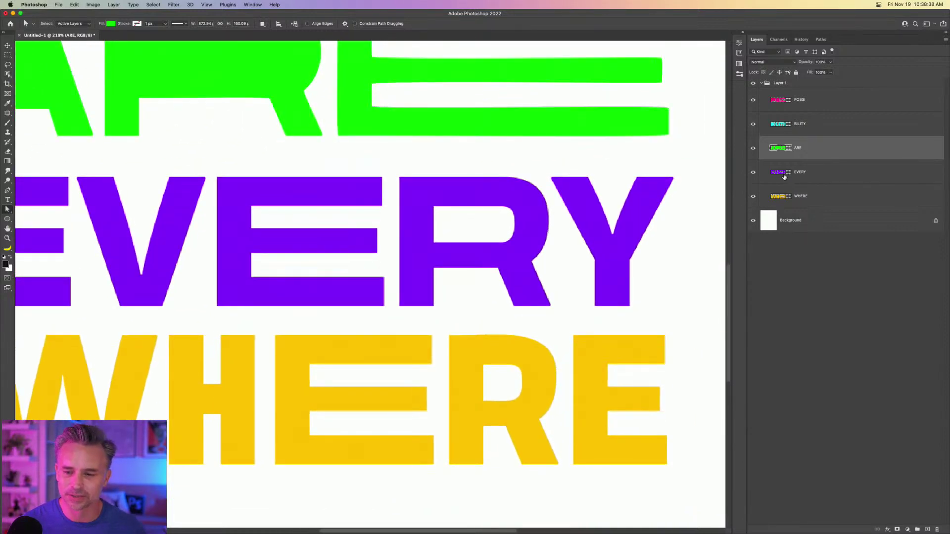
pyautogui.click(784, 177)
pyautogui.click(434, 207)
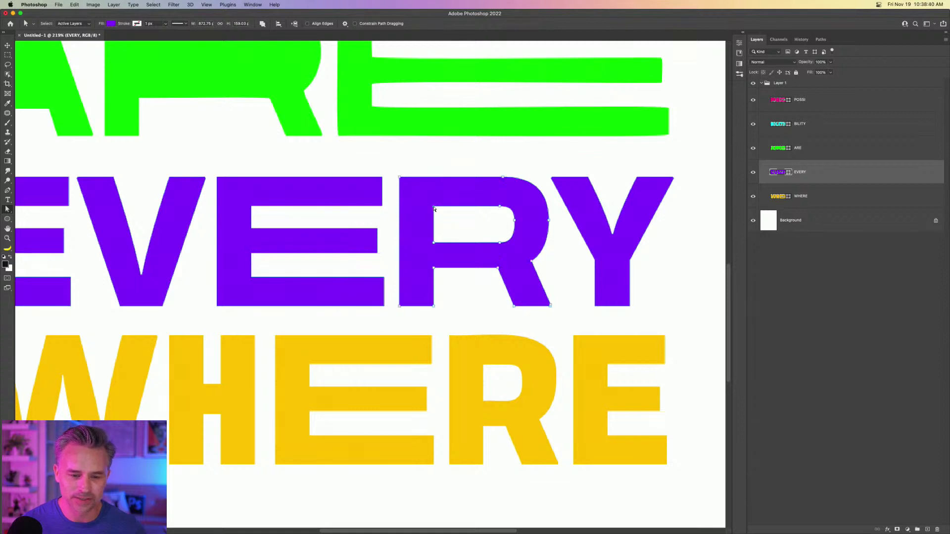
pyautogui.press('Delete')
pyautogui.press('Delete')
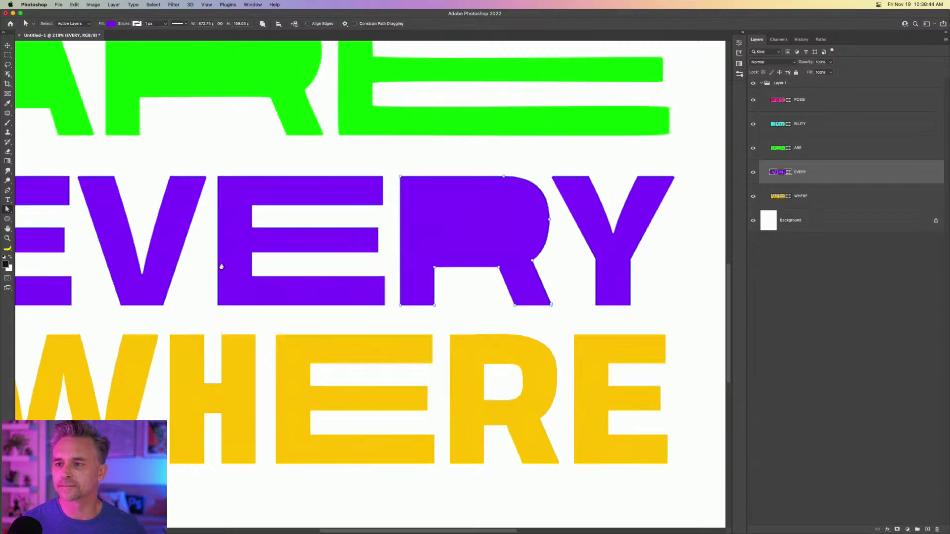
# Delete the R's inner counter in WHERE and fit the whole poster on screen.
pyautogui.moveTo(217, 269); pyautogui.dragTo(118, 186)
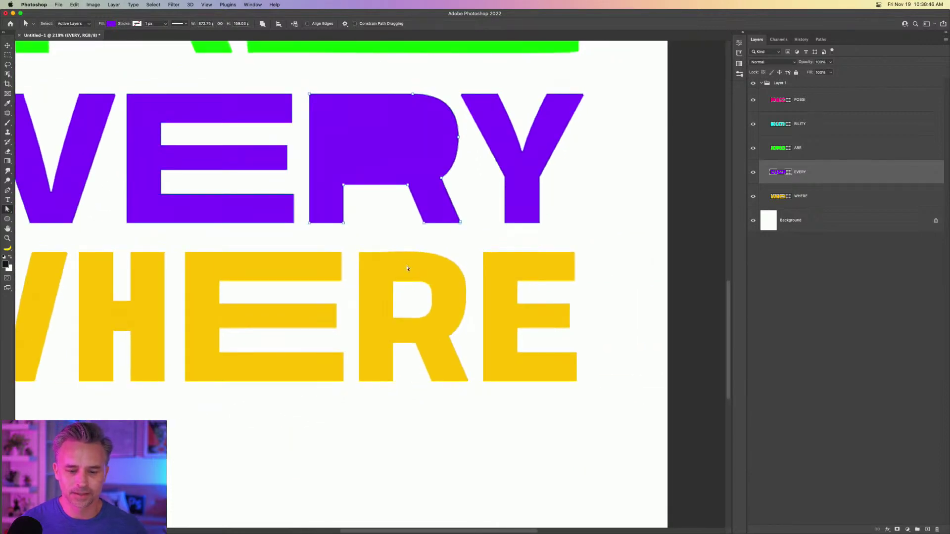
pyautogui.click(771, 200)
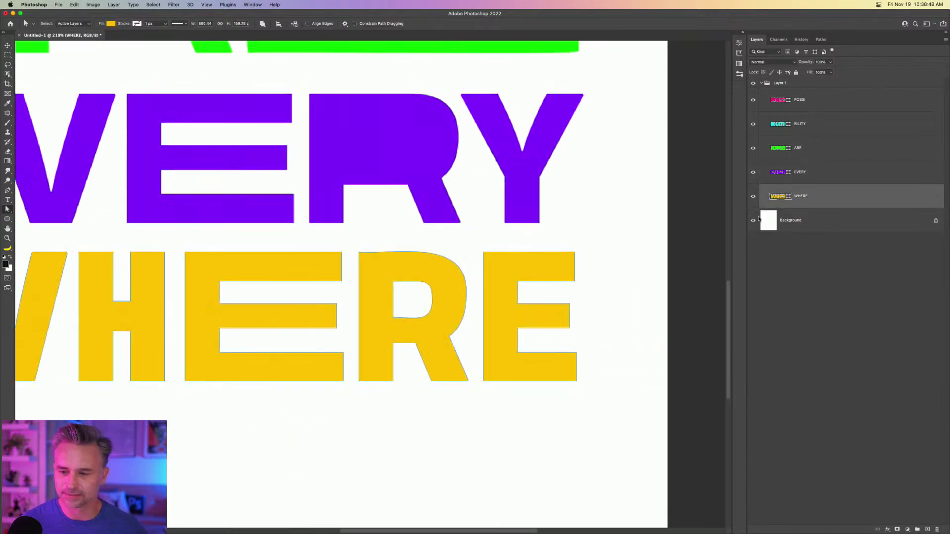
pyautogui.click(393, 284)
pyautogui.press('Delete')
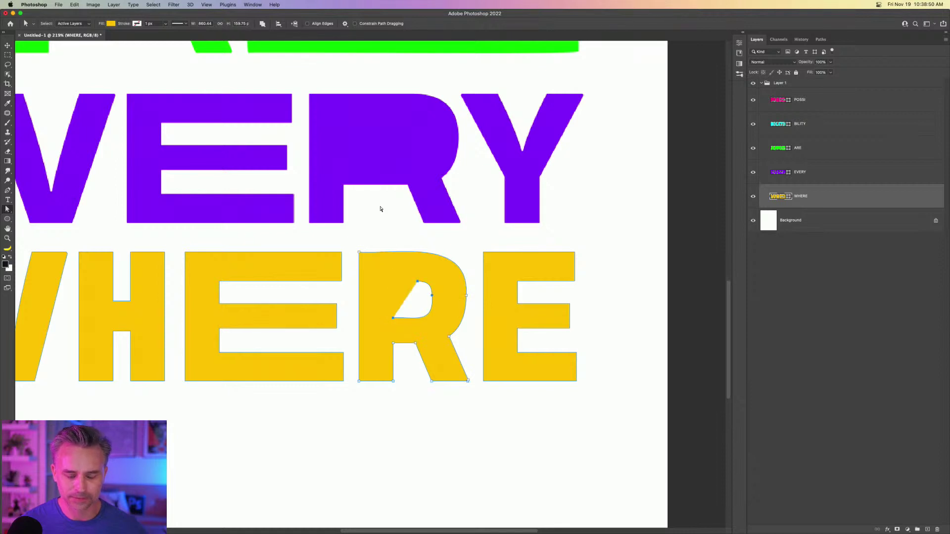
pyautogui.press('super+0')
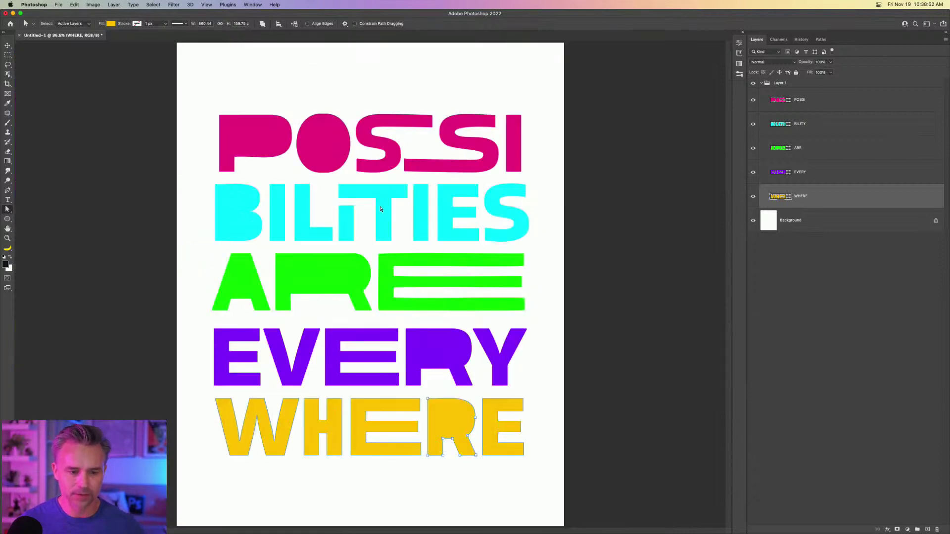
# Select all five word layers and scale them up together to nearly fill the page.
pyautogui.click(7, 45)
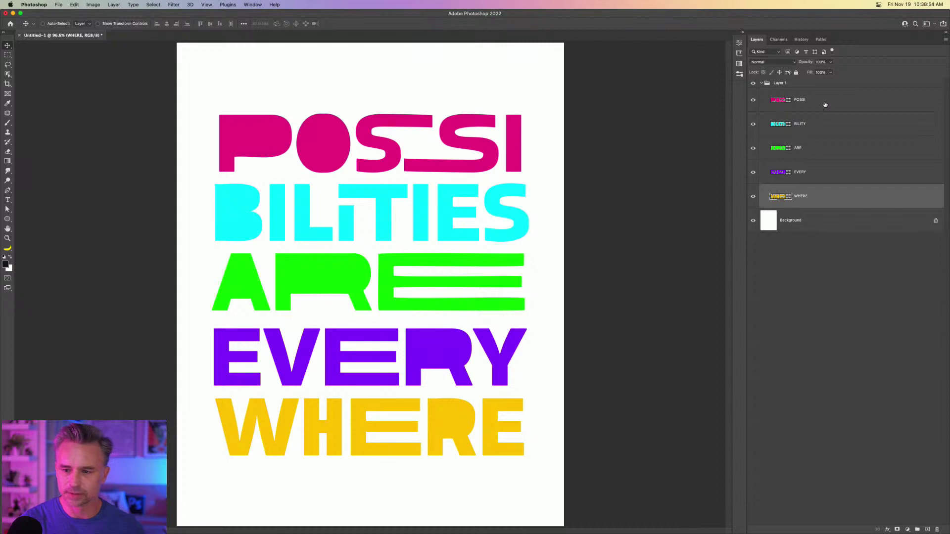
pyautogui.click(259, 152)
pyautogui.press('super+t')
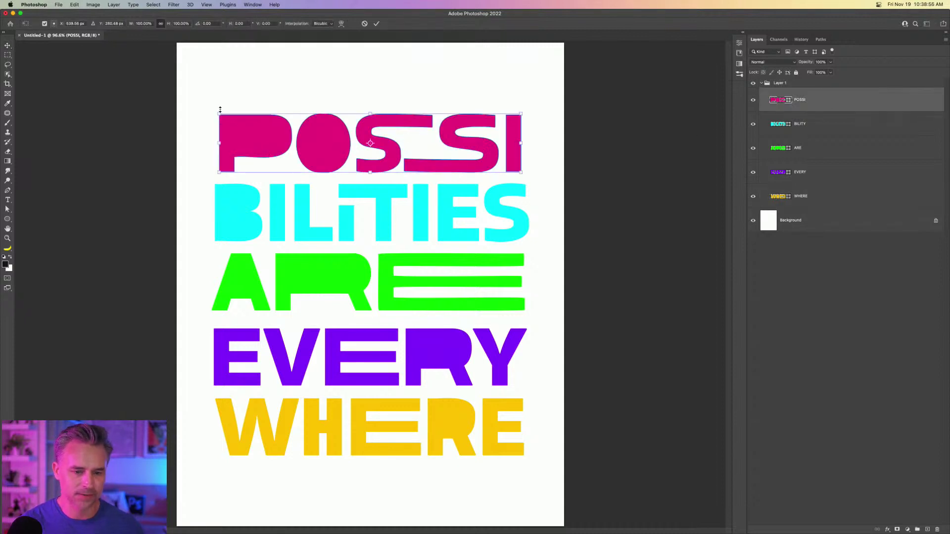
pyautogui.press('Return')
pyautogui.keyDown('shift'); pyautogui.click(834, 197); pyautogui.keyUp('shift')
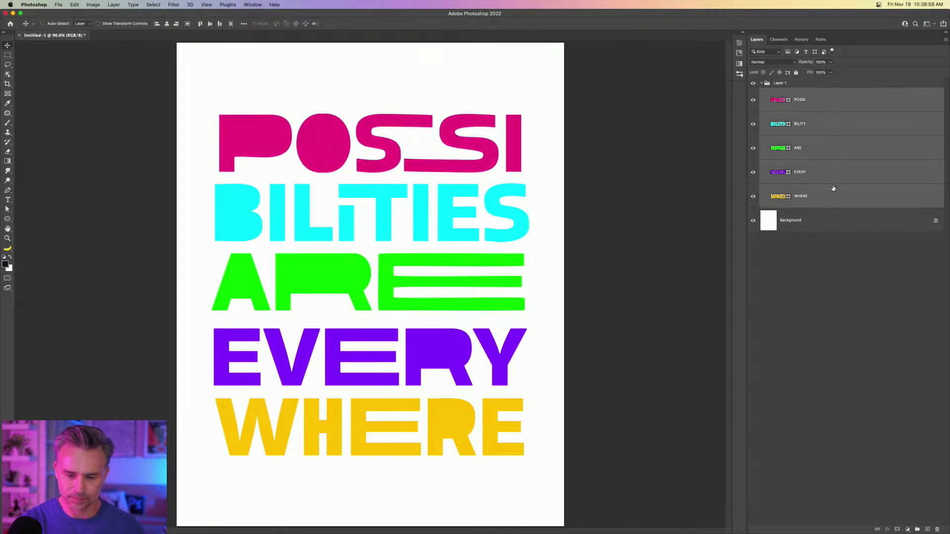
pyautogui.press('super+t')
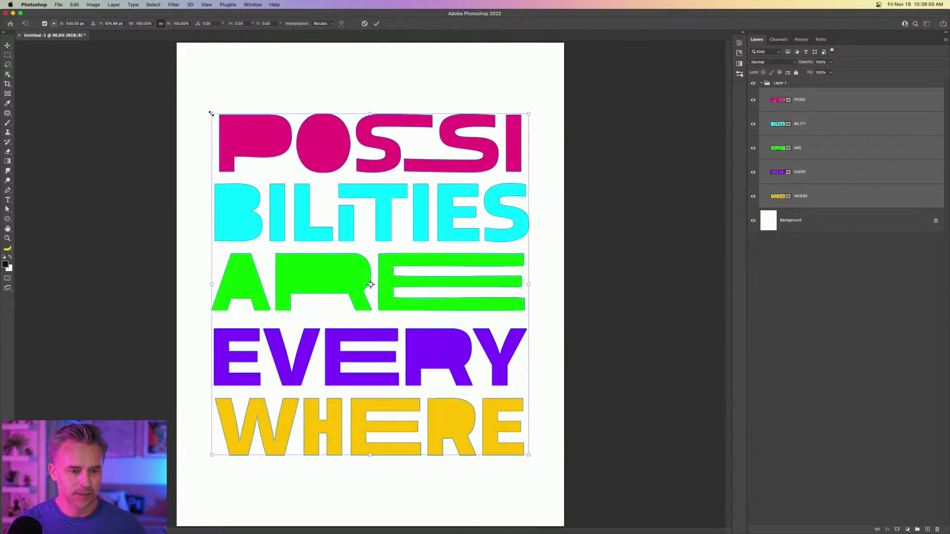
pyautogui.moveTo(211, 114); pyautogui.dragTo(185, 60)
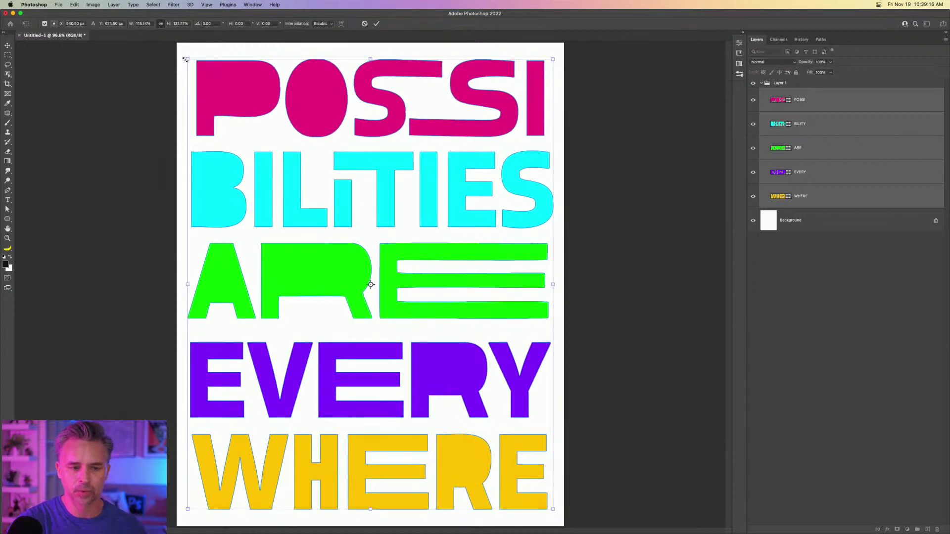
# Apply the word scaling and select only the POSSI layer.
pyautogui.click(8, 55)
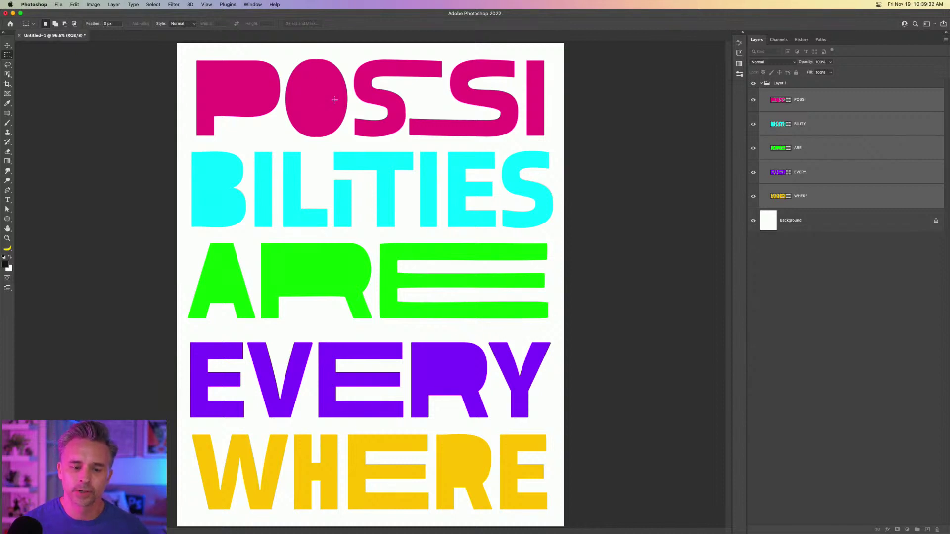
pyautogui.click(7, 45)
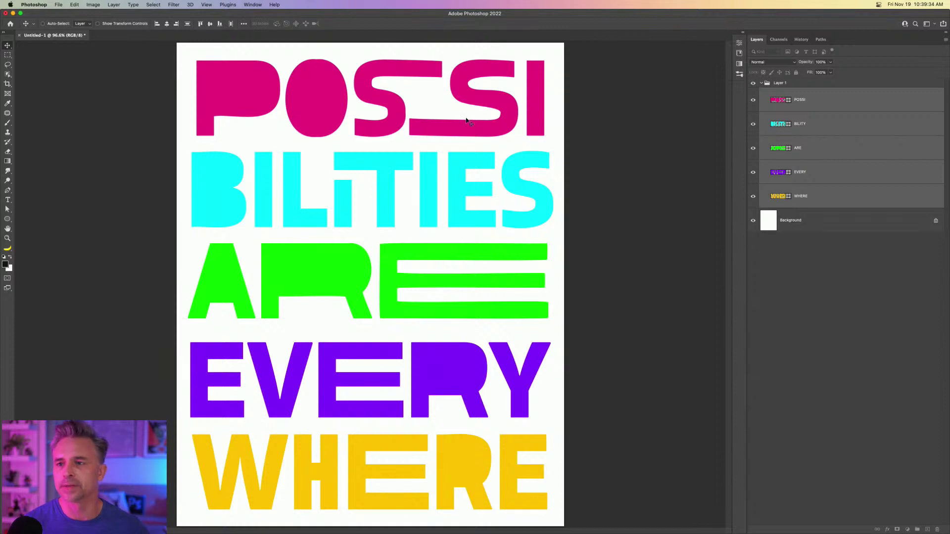
pyautogui.click(821, 103)
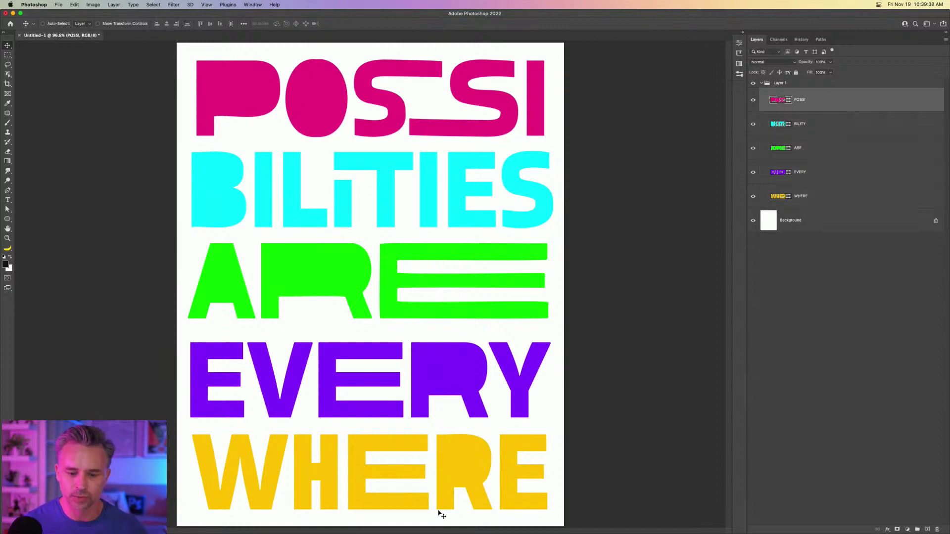
# Open a widened Libraries panel, then switch over to the Chrome browser.
pyautogui.click(743, 32)
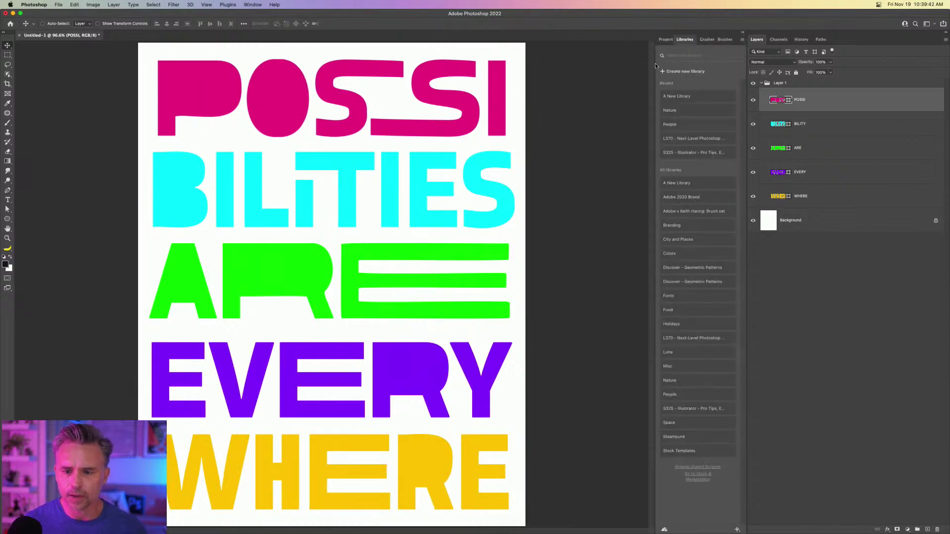
pyautogui.moveTo(654, 61); pyautogui.dragTo(592, 61)
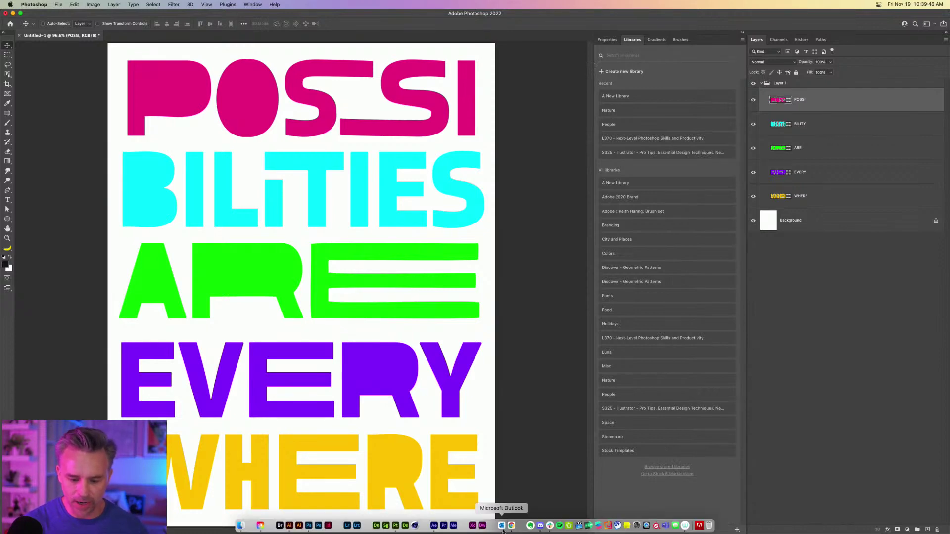
pyautogui.click(511, 520)
# Go to stock.adobe.com and search free assets for 'landscape'.
pyautogui.click(257, 32)
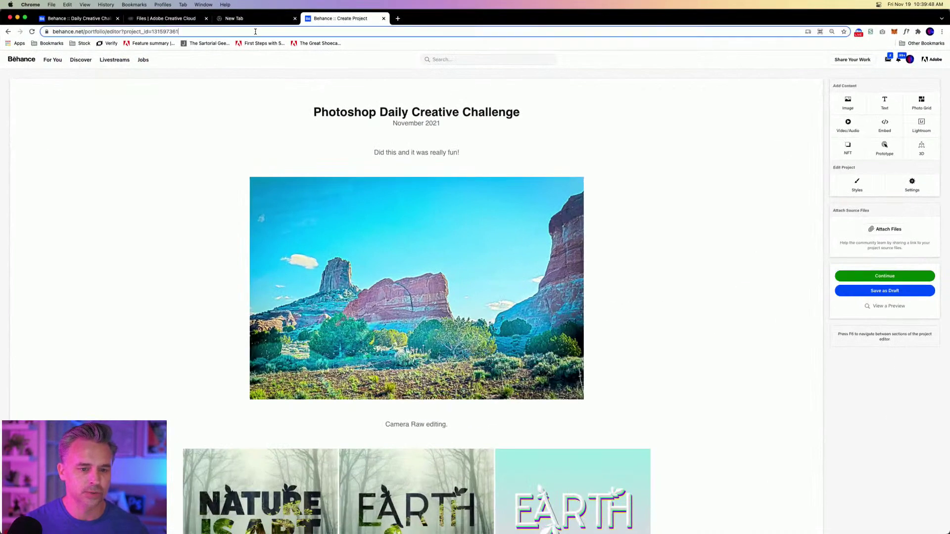
pyautogui.write('FR')
pyautogui.press('BackSpace')
pyautogui.press('BackSpace')
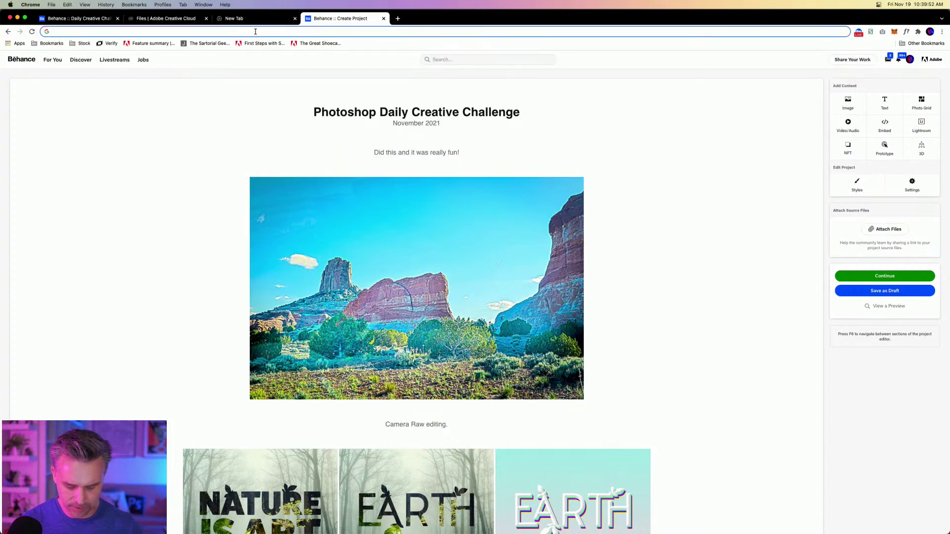
pyautogui.write('ad')
pyautogui.press('BackSpace')
pyautogui.press('BackSpace')
pyautogui.press('BackSpace')
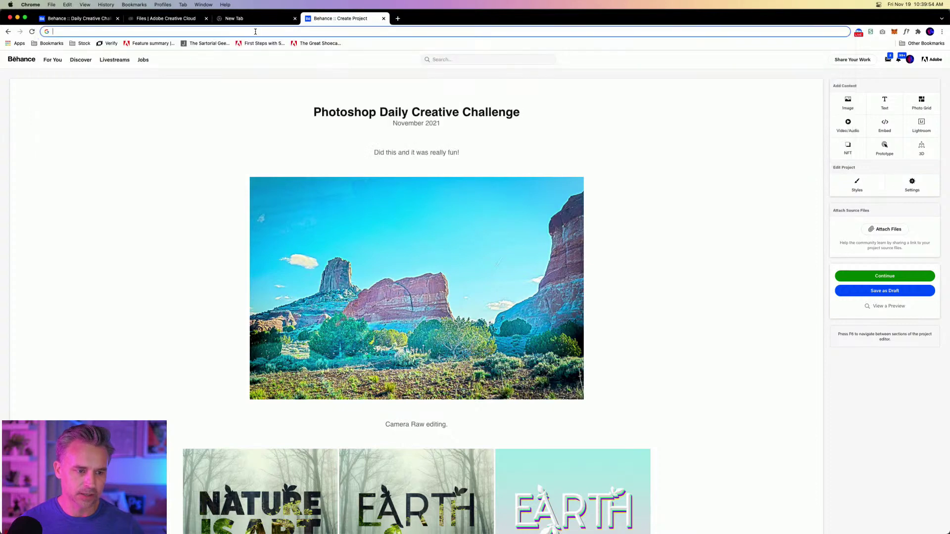
pyautogui.write('stock')
pyautogui.press('Return')
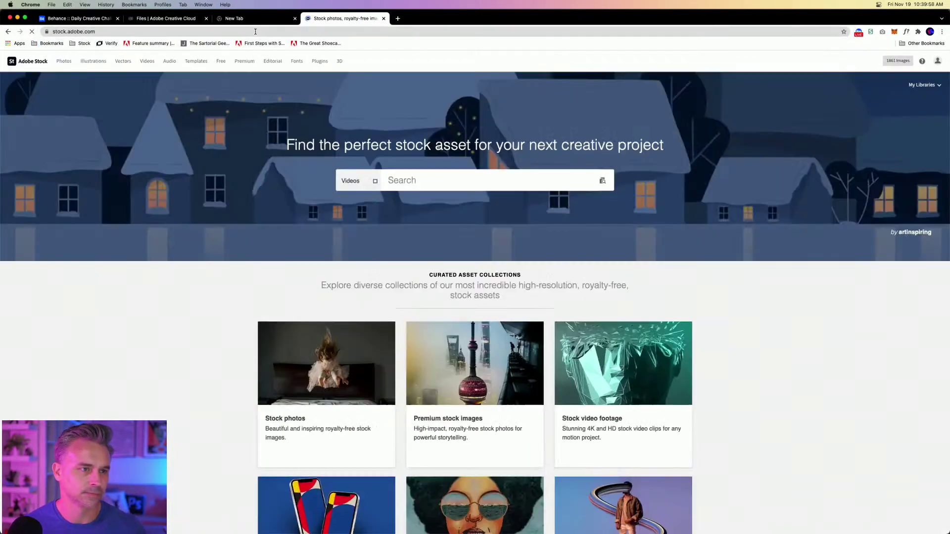
pyautogui.click(356, 181)
pyautogui.click(350, 219)
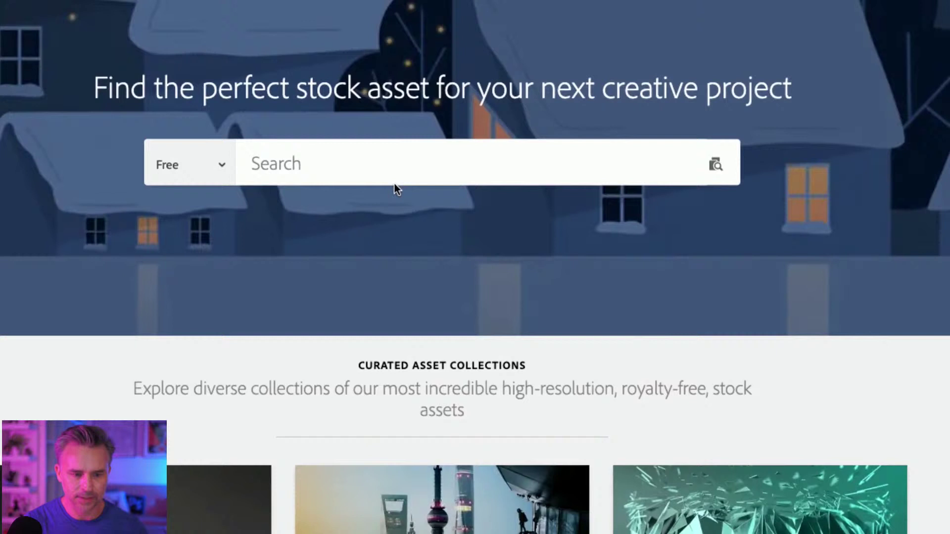
pyautogui.click(420, 181)
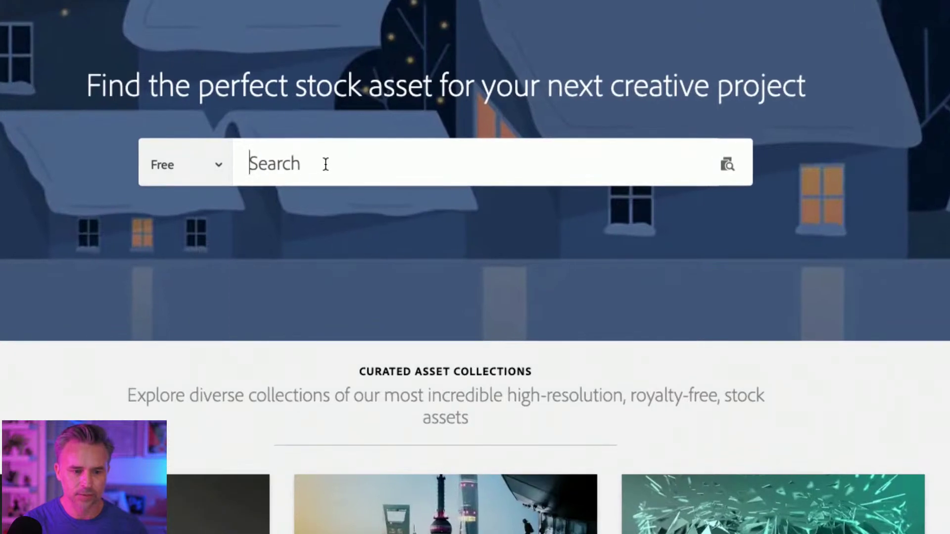
pyautogui.write('la')
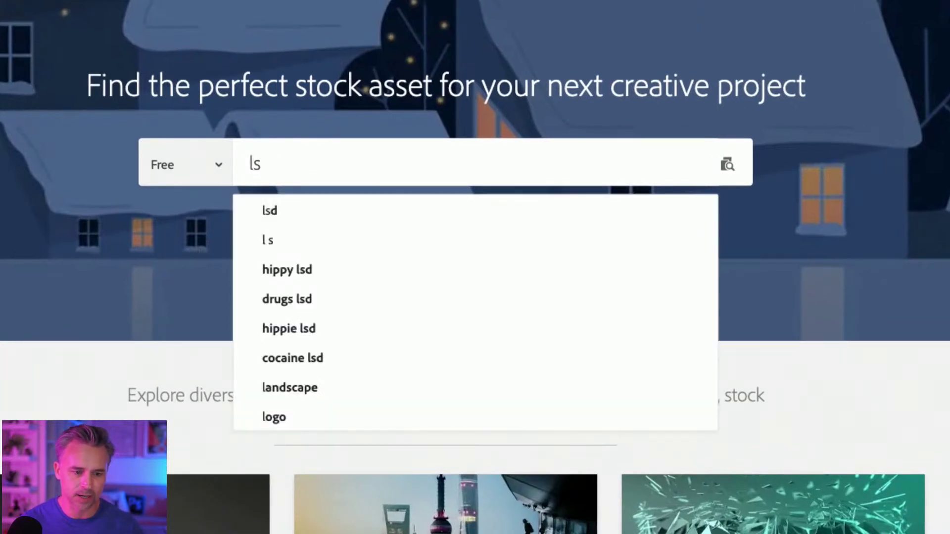
pyautogui.write('ndscape')
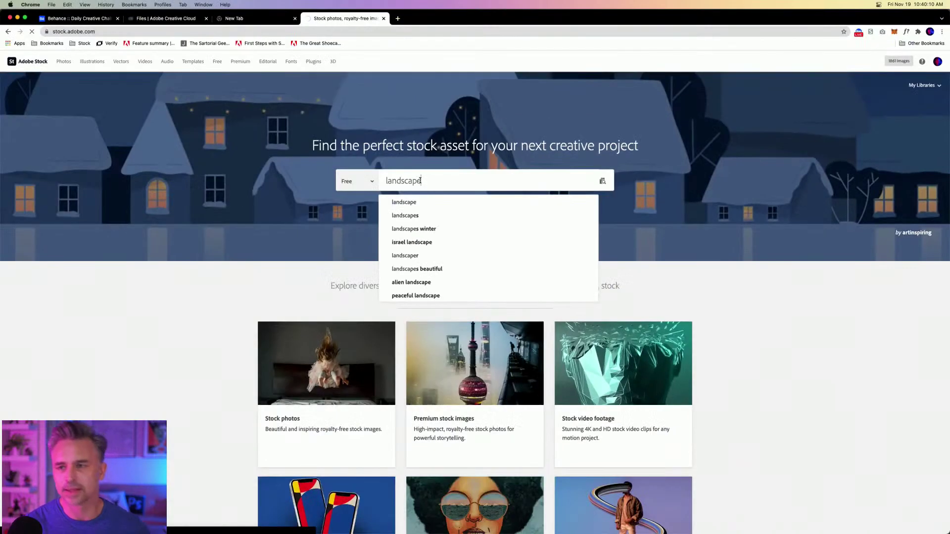
pyautogui.press('Return')
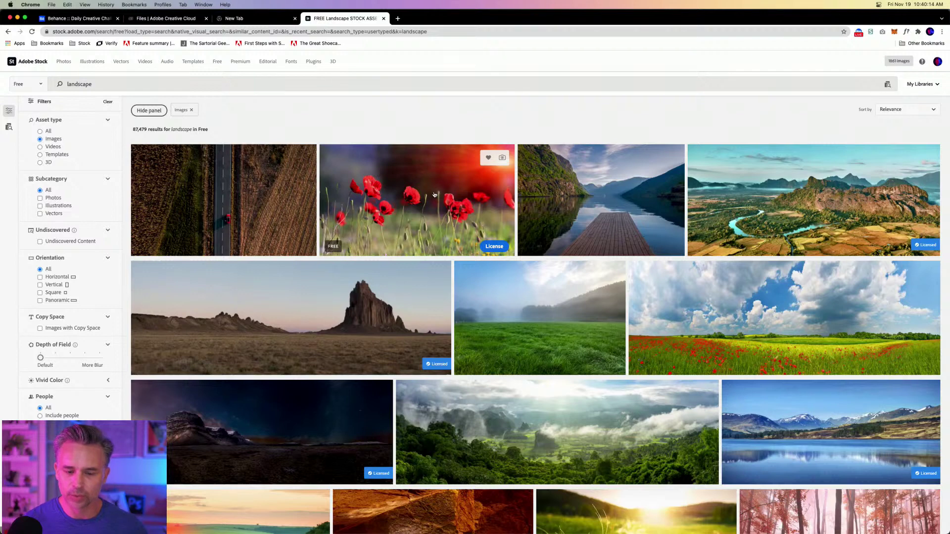
# License the free red poppy photo and the cloudy poppy field photo.
pyautogui.click(494, 246)
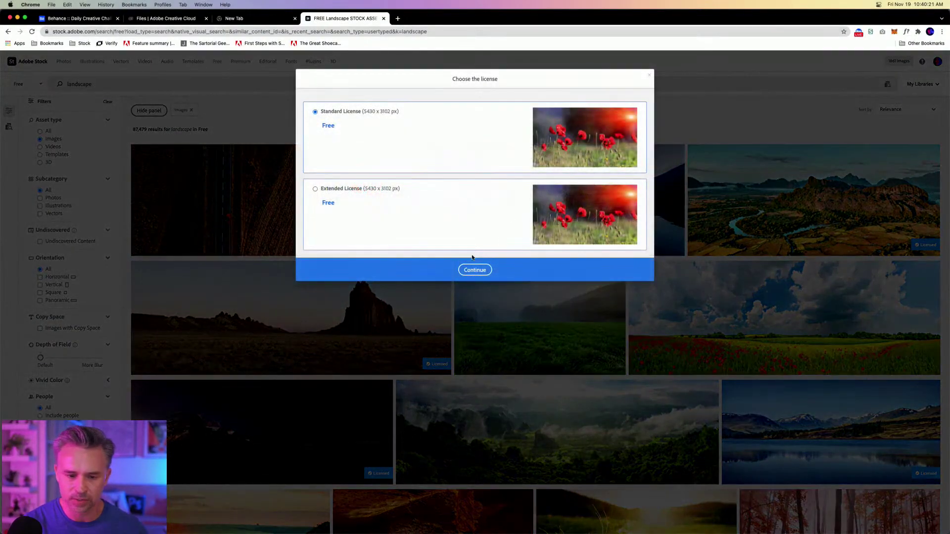
pyautogui.click(474, 270)
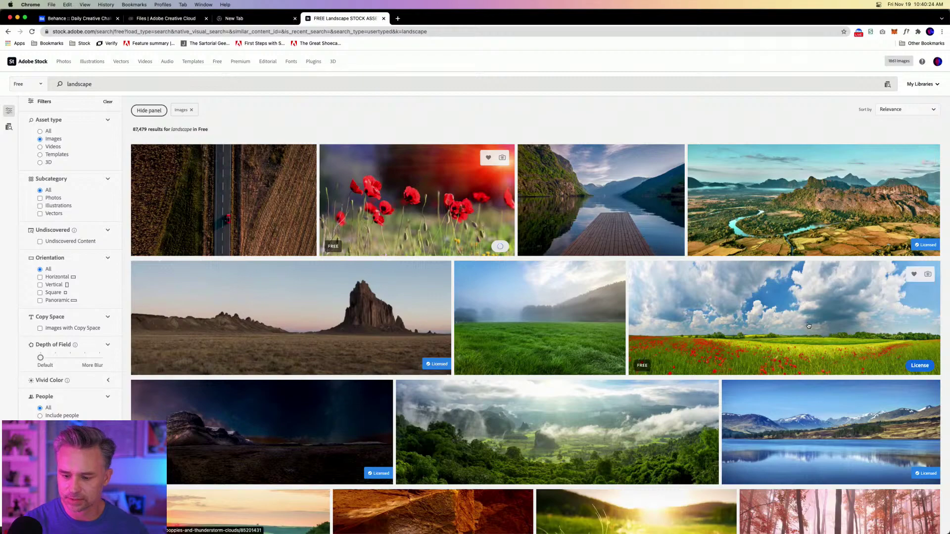
pyautogui.scroll(-2, 887, 248)
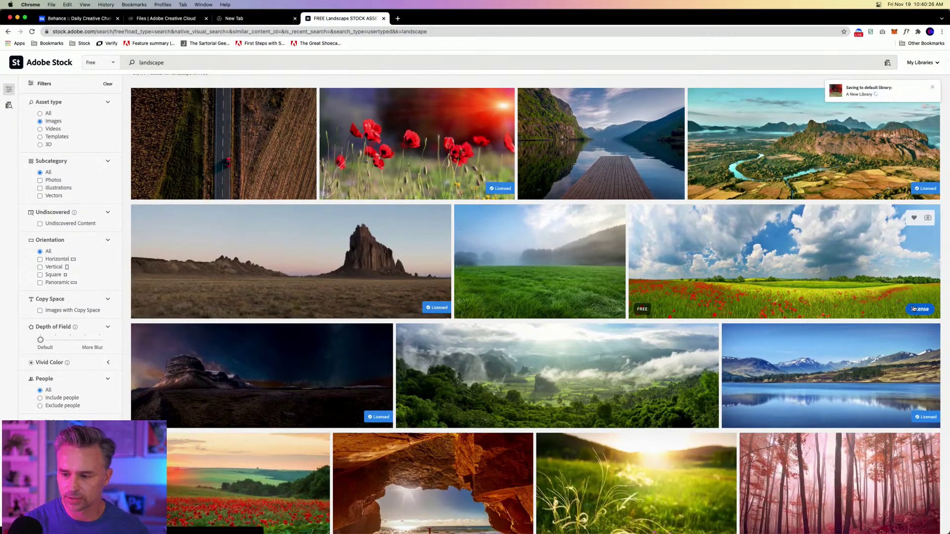
pyautogui.scroll(-6, 594, 309)
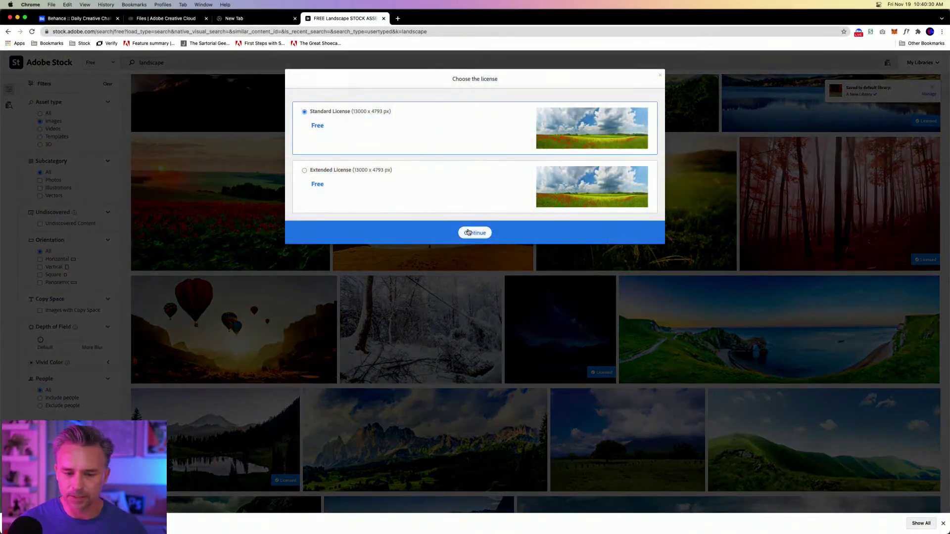
pyautogui.click(468, 232)
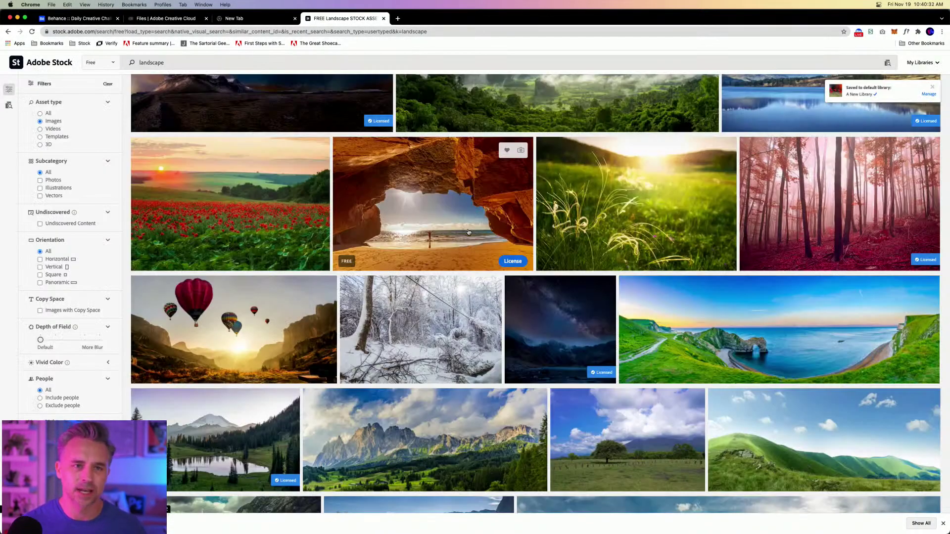
pyautogui.scroll(8, 297, 159)
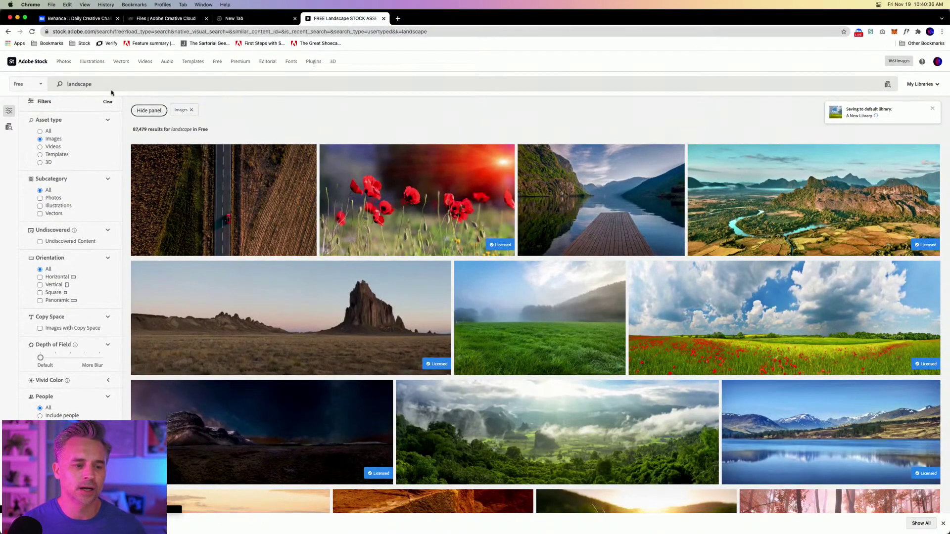
pyautogui.moveTo(110, 86); pyautogui.dragTo(3, 72)
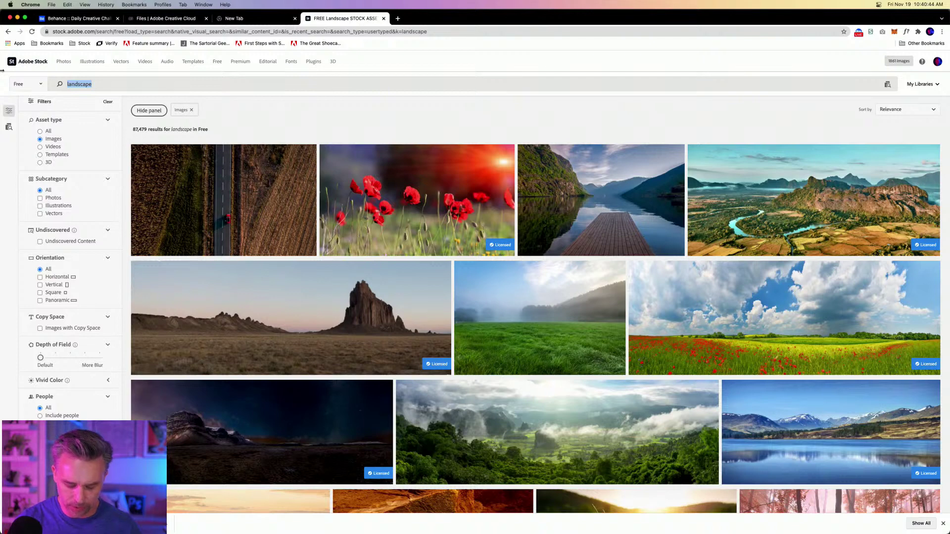
# Search 'planets' and license the free red alien planet landscape image.
pyautogui.write('planets')
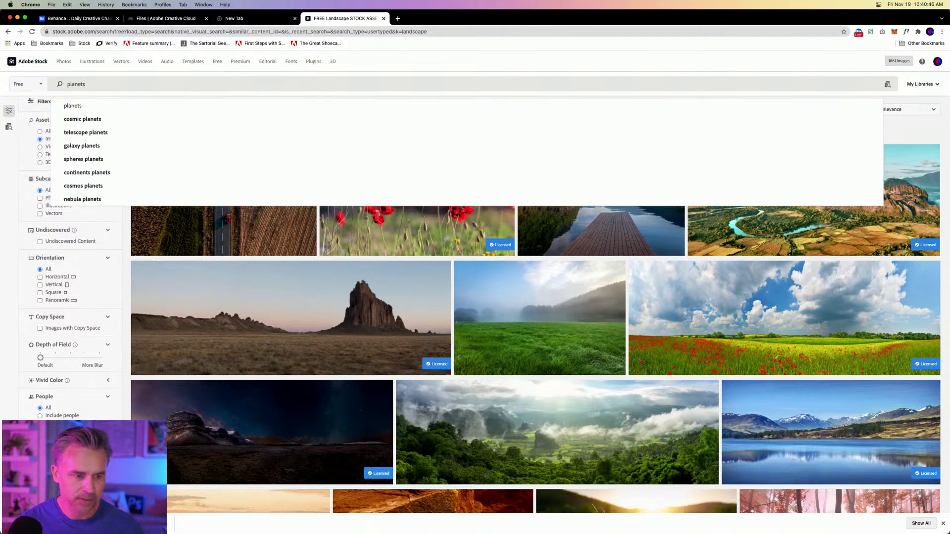
pyautogui.press('Return')
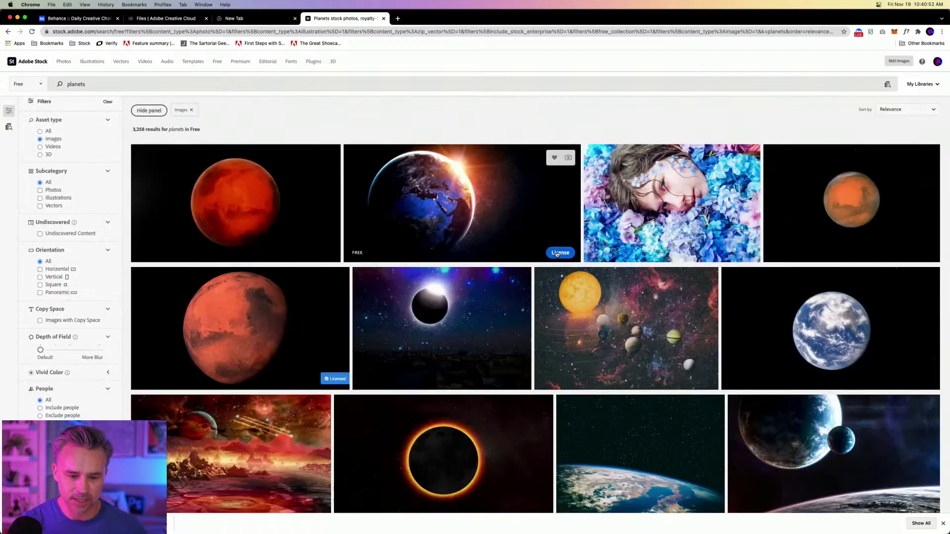
pyautogui.scroll(-5, 632, 330)
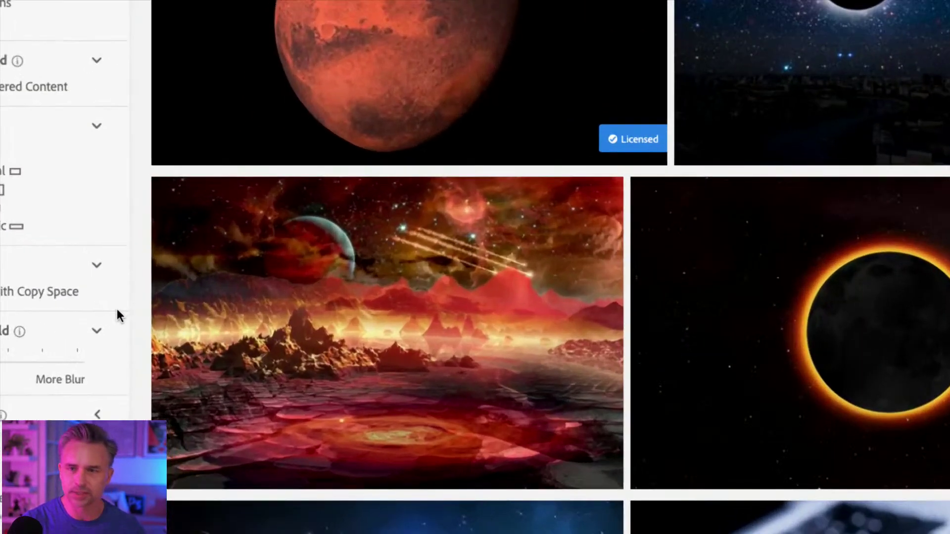
pyautogui.click(559, 462)
pyautogui.scroll(-8, 529, 375)
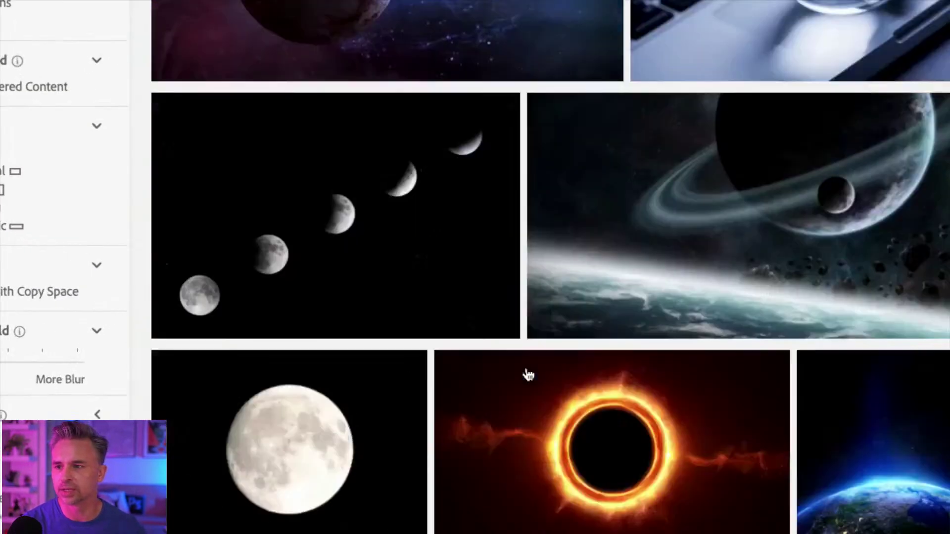
pyautogui.scroll(-5, 528, 375)
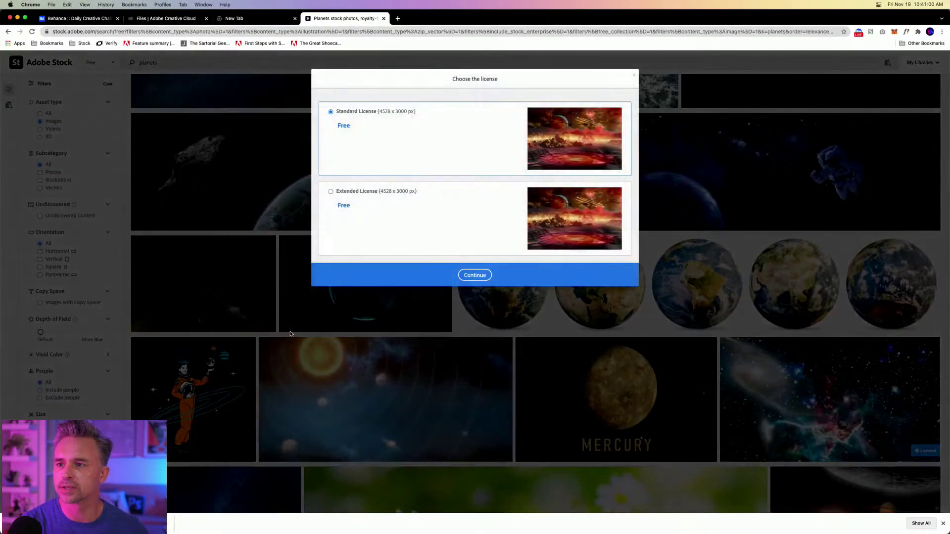
pyautogui.click(467, 275)
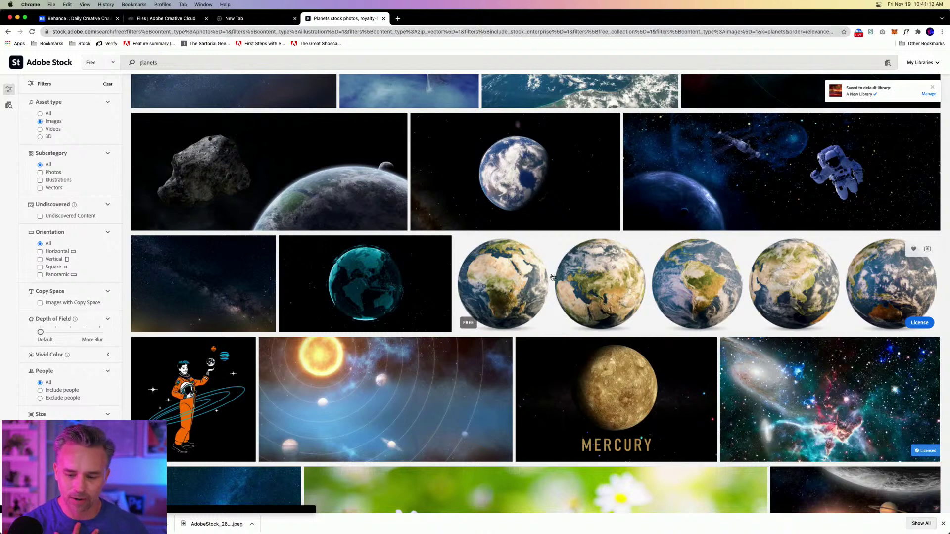
# License the colourful galaxy image from the planets results.
pyautogui.click(914, 357)
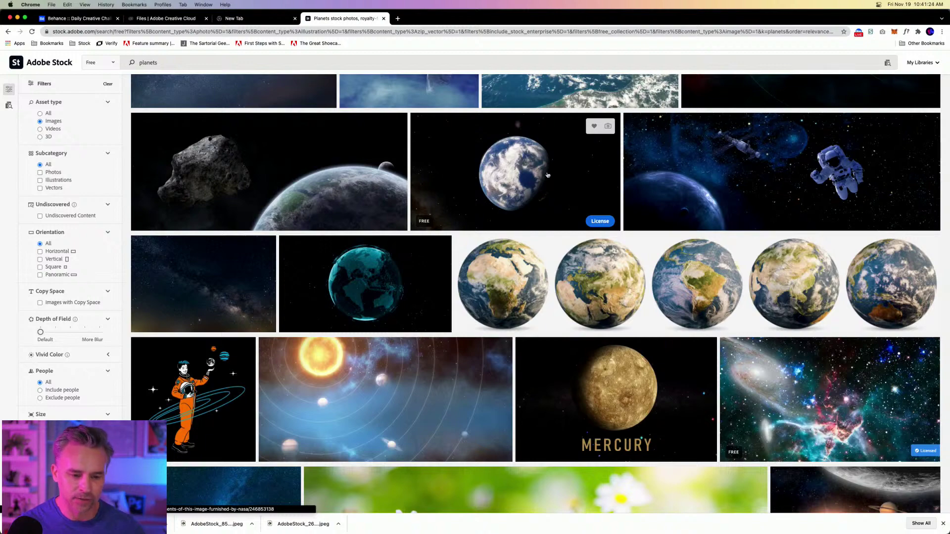
pyautogui.scroll(-4, 548, 175)
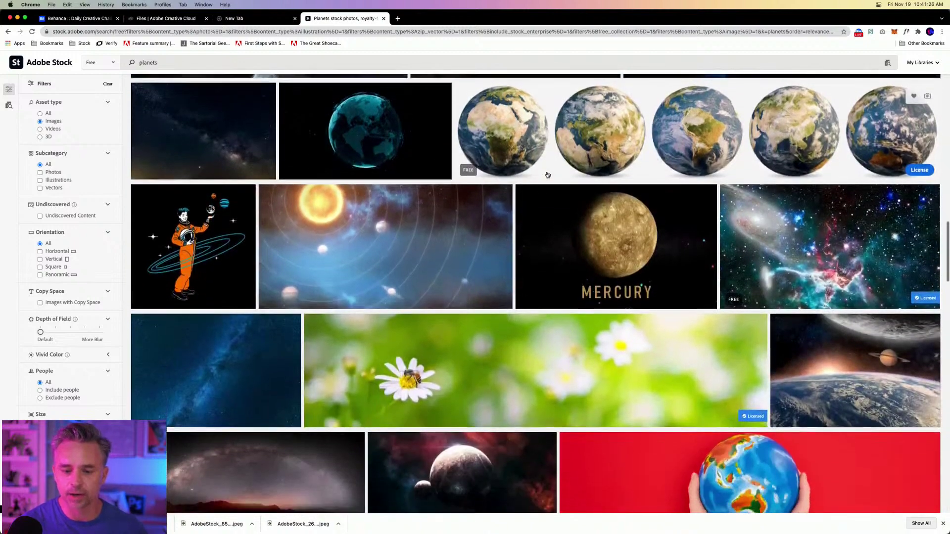
pyautogui.scroll(9, 548, 175)
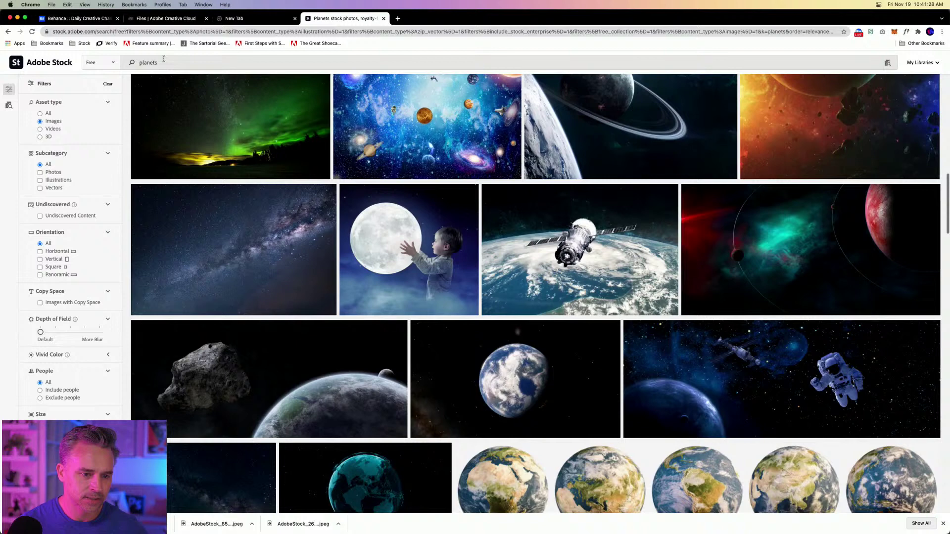
# Search 'microbe microcosmic', then trim the search term to 'microbe' and rerun it.
pyautogui.doubleClick(148, 63)
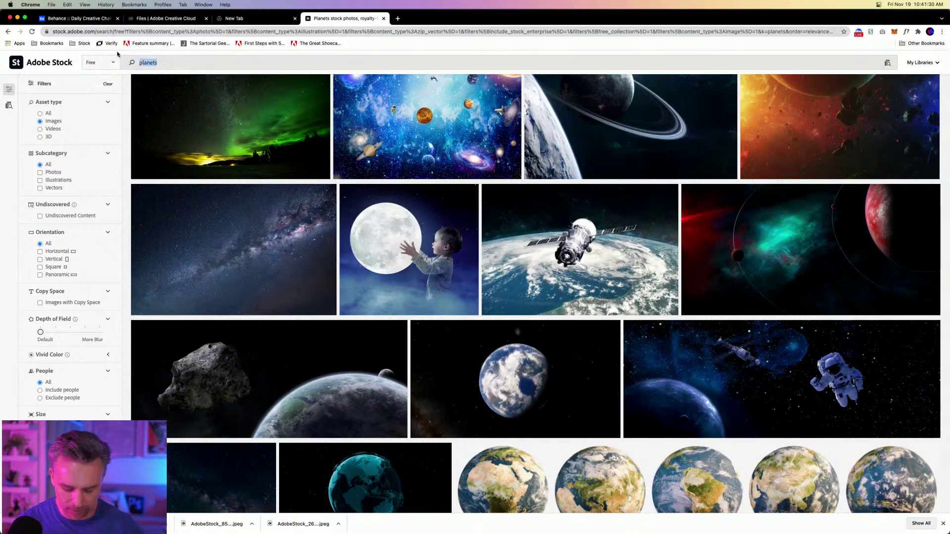
pyautogui.write('micro')
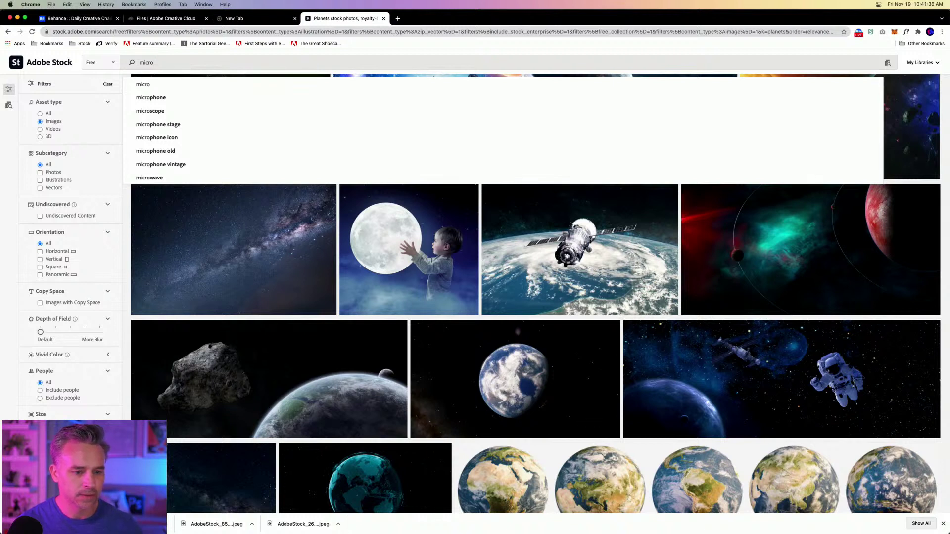
pyautogui.write('cos')
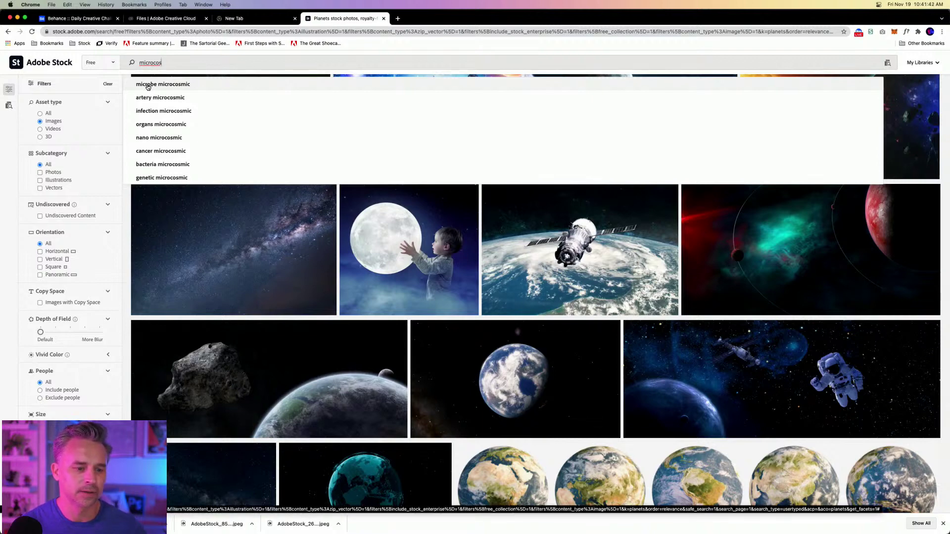
pyautogui.click(146, 85)
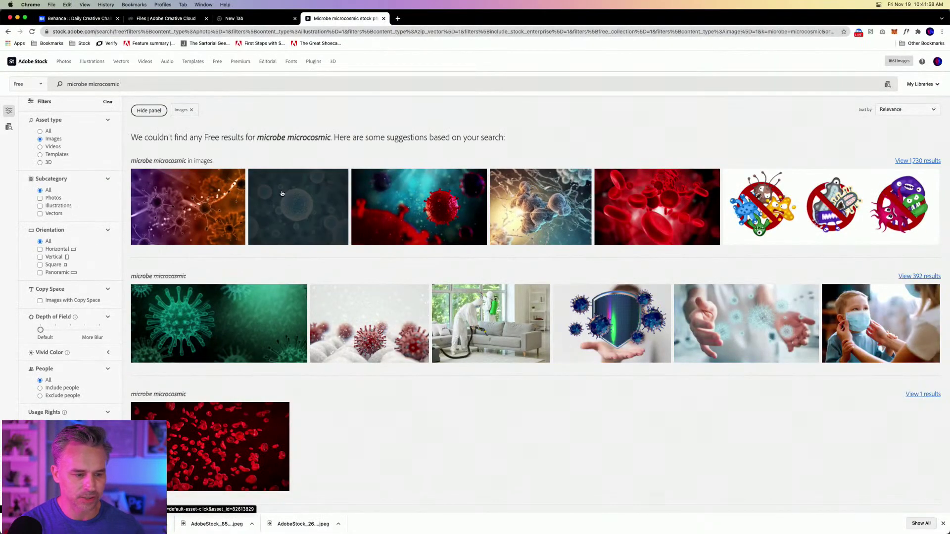
pyautogui.doubleClick(86, 84)
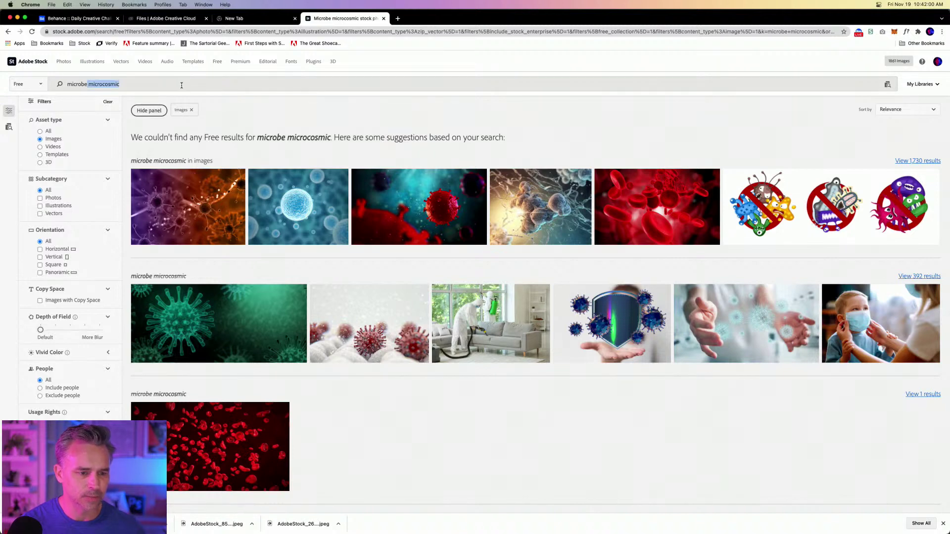
pyautogui.press('BackSpace')
pyautogui.press('Return')
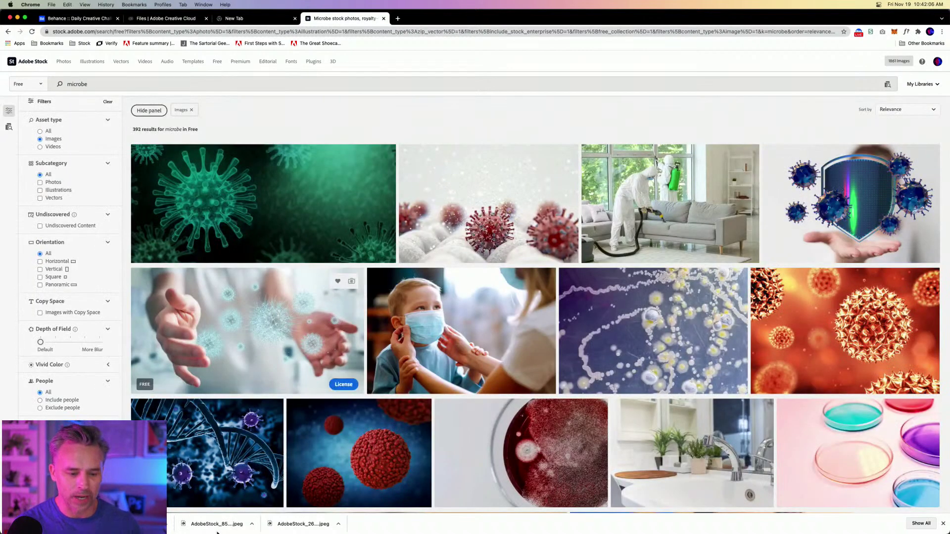
# Back in Photoshop, launch the Free Stock Search 2 plugin from the Plugins menu.
pyautogui.click(308, 527)
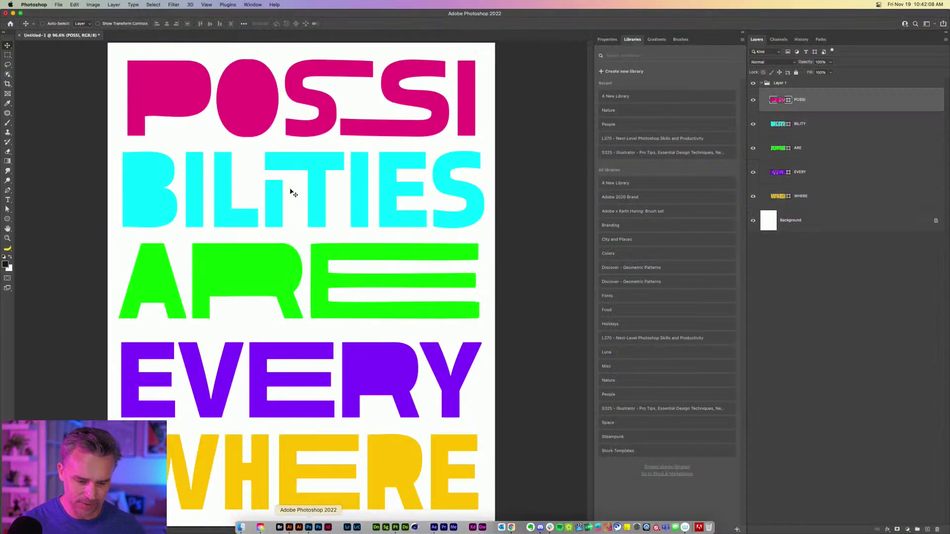
pyautogui.click(228, 5)
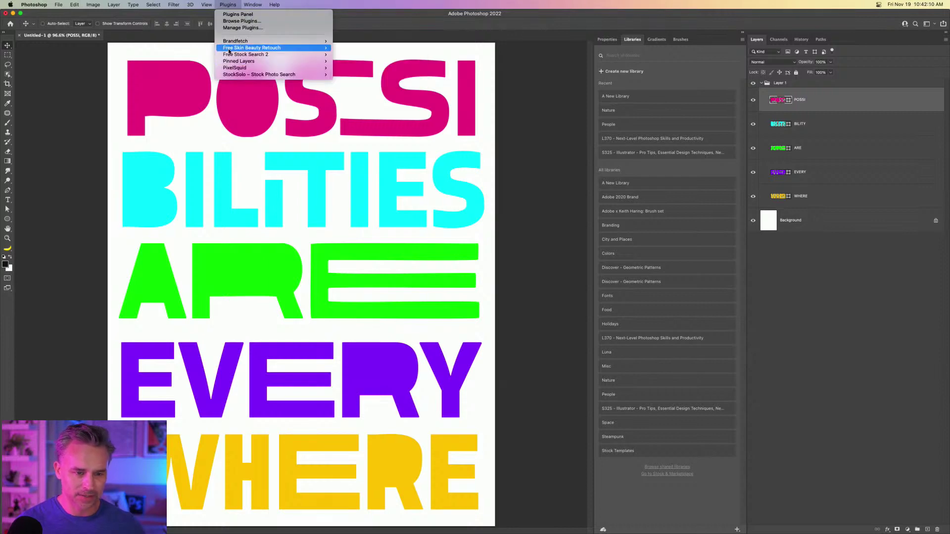
pyautogui.moveTo(229, 55)
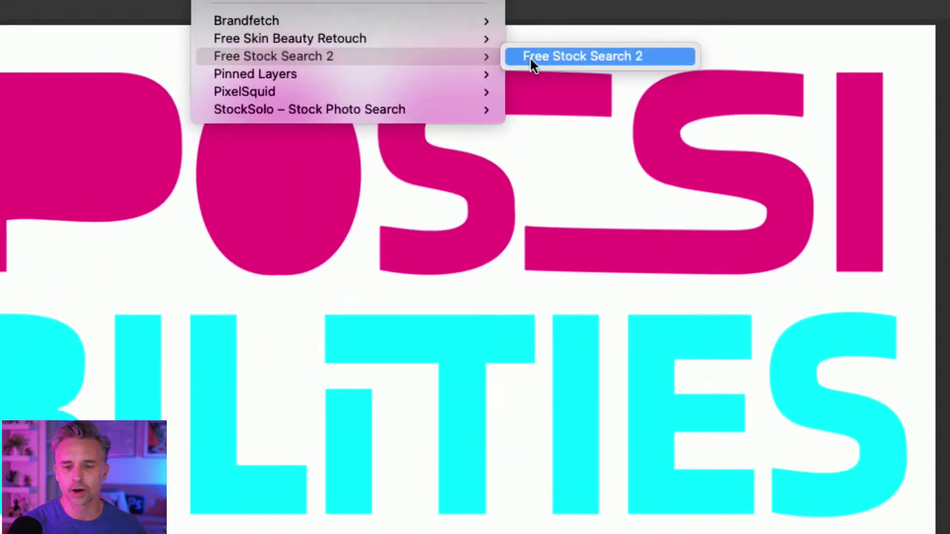
pyautogui.click(530, 57)
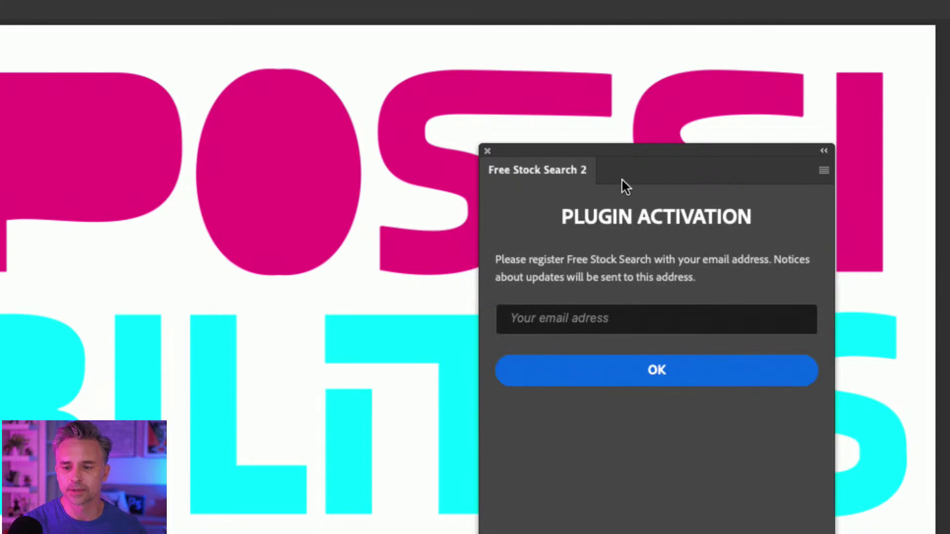
# Register the plugin by entering and submitting an email address.
pyautogui.click(596, 318)
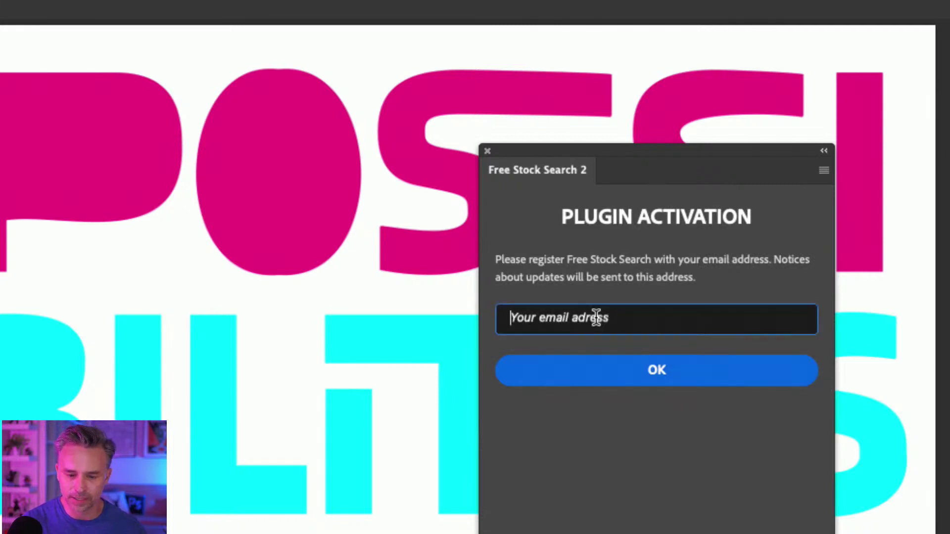
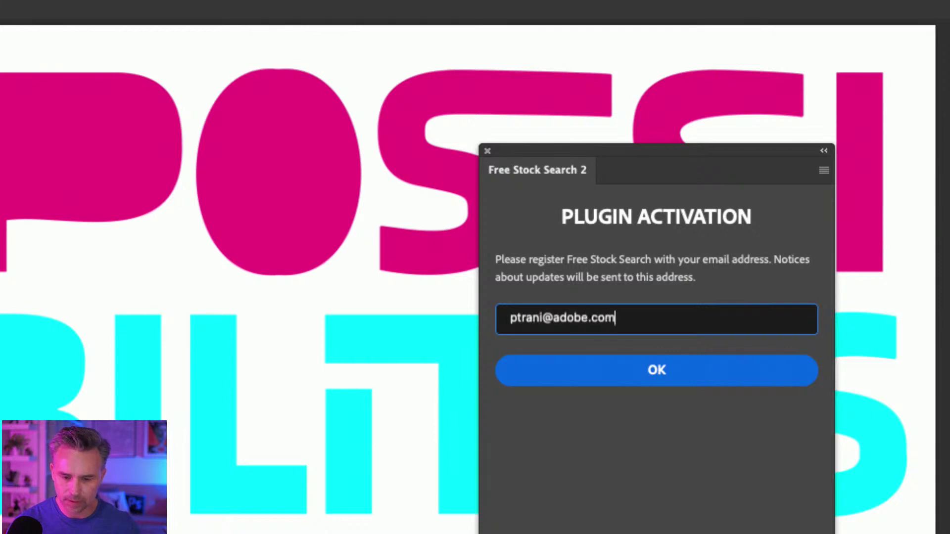
pyautogui.click(641, 374)
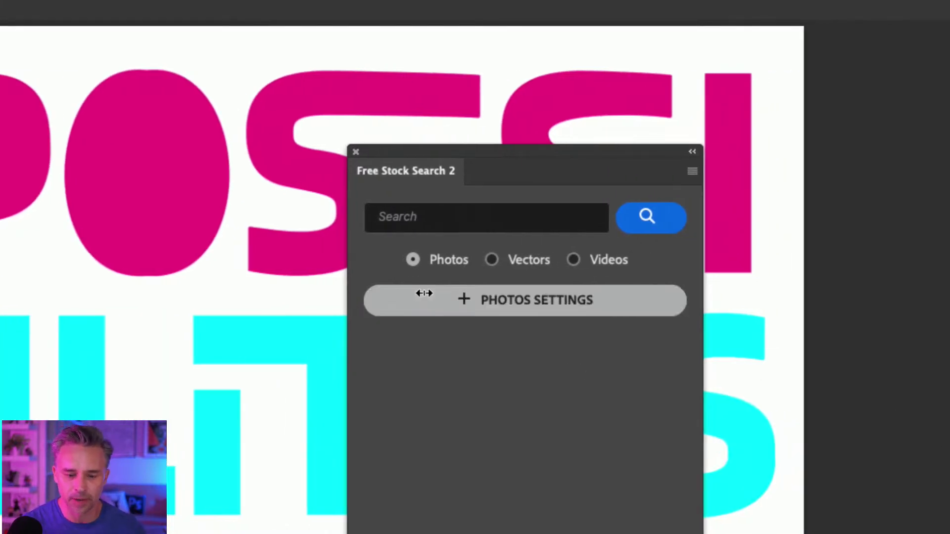
# Search 'landscape' in Free Stock Search 2 and download the purple lake photo at the largest size.
pyautogui.click(426, 222)
pyautogui.write('la')
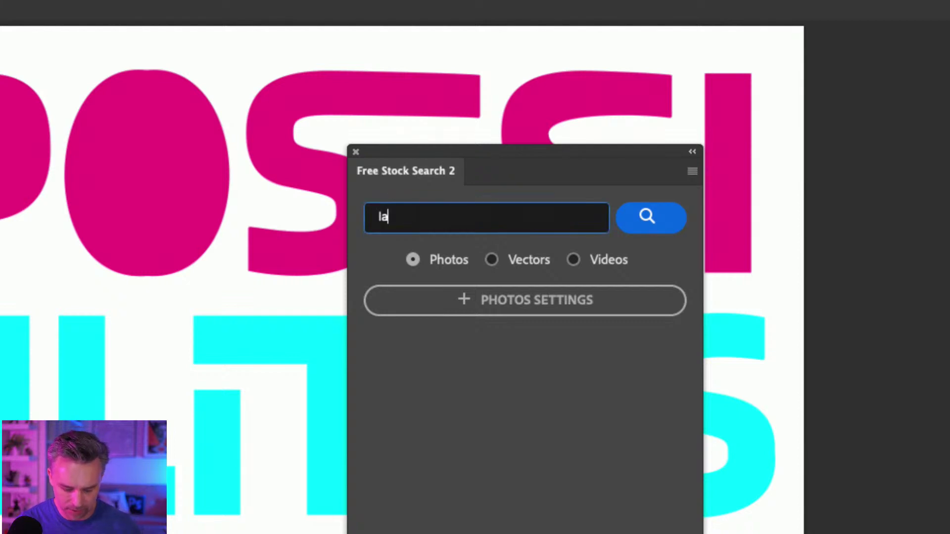
pyautogui.write('ndscape')
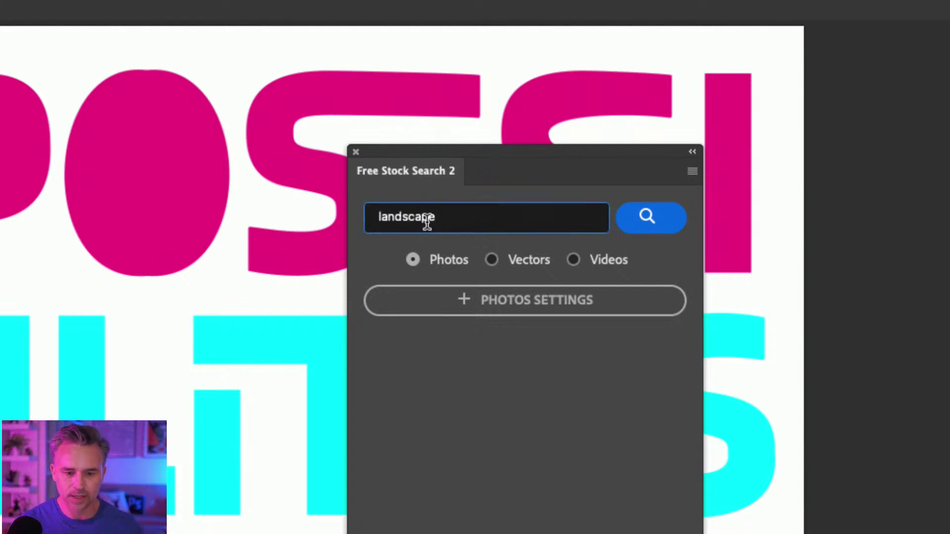
pyautogui.click(635, 223)
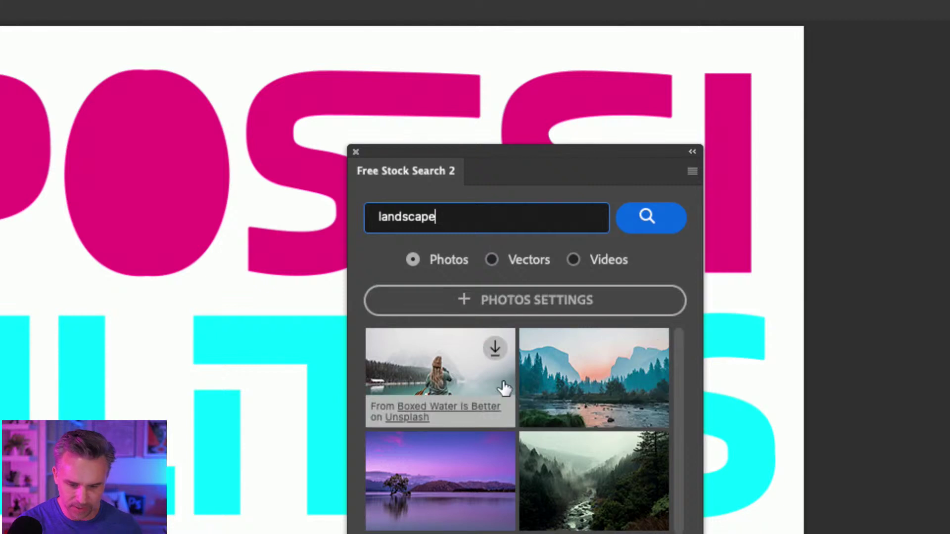
pyautogui.scroll(-2, 611, 512)
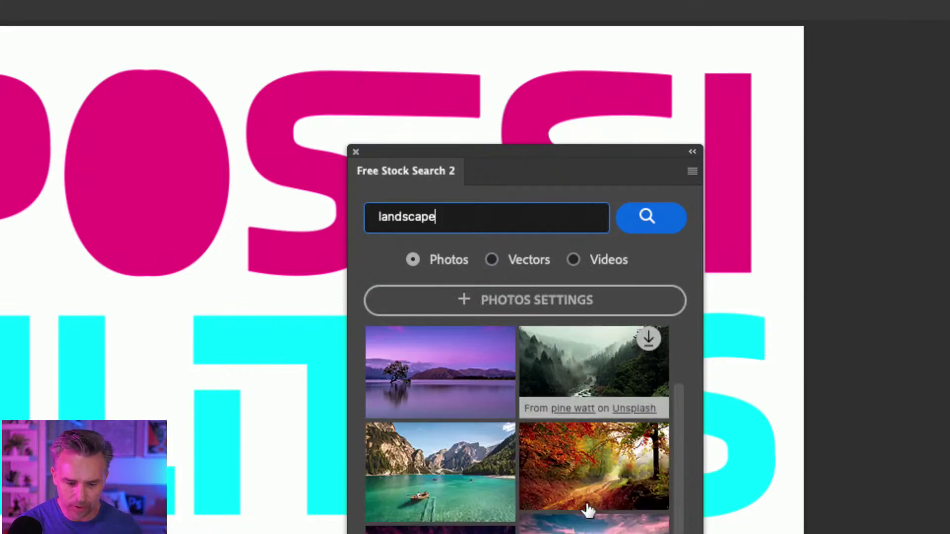
pyautogui.click(495, 338)
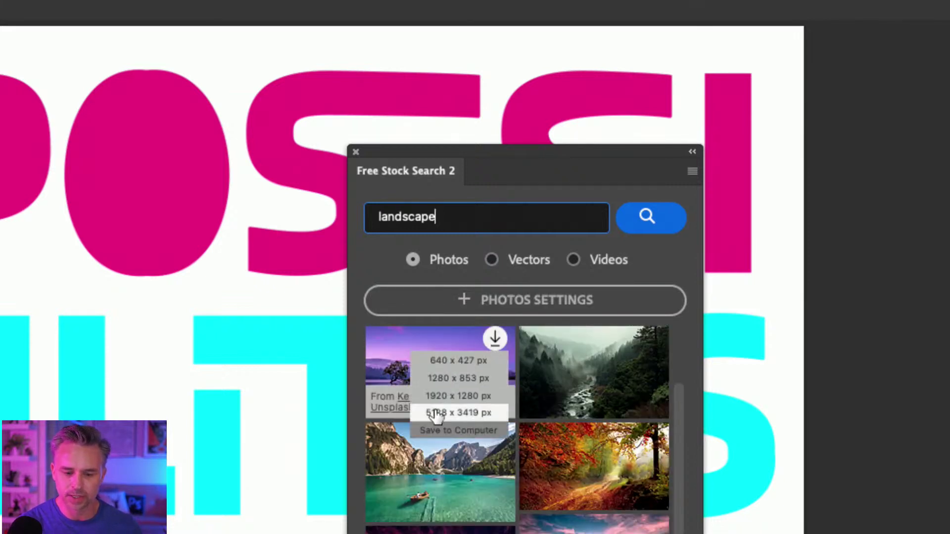
pyautogui.click(436, 411)
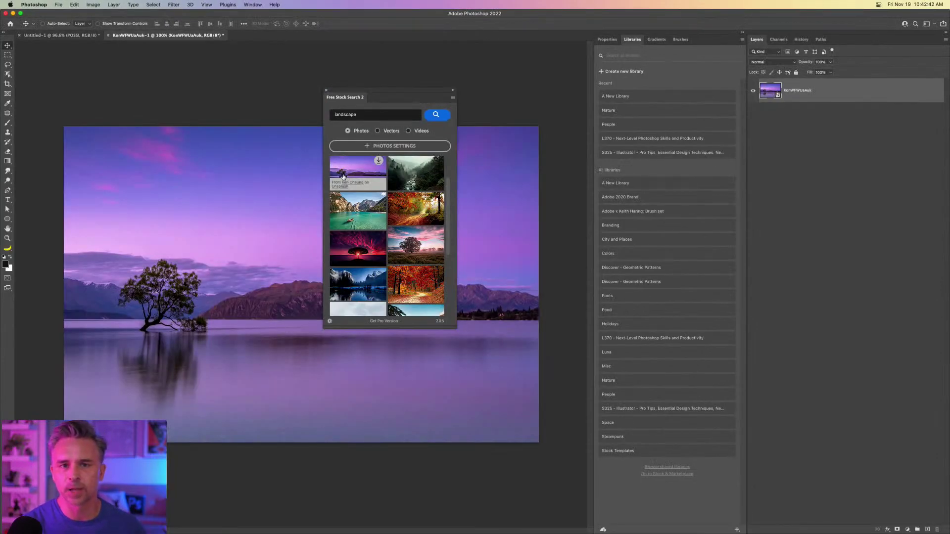
# Select the whole lake photo and paste it into the poster document.
pyautogui.moveTo(556, 262); pyautogui.dragTo(848, 225)
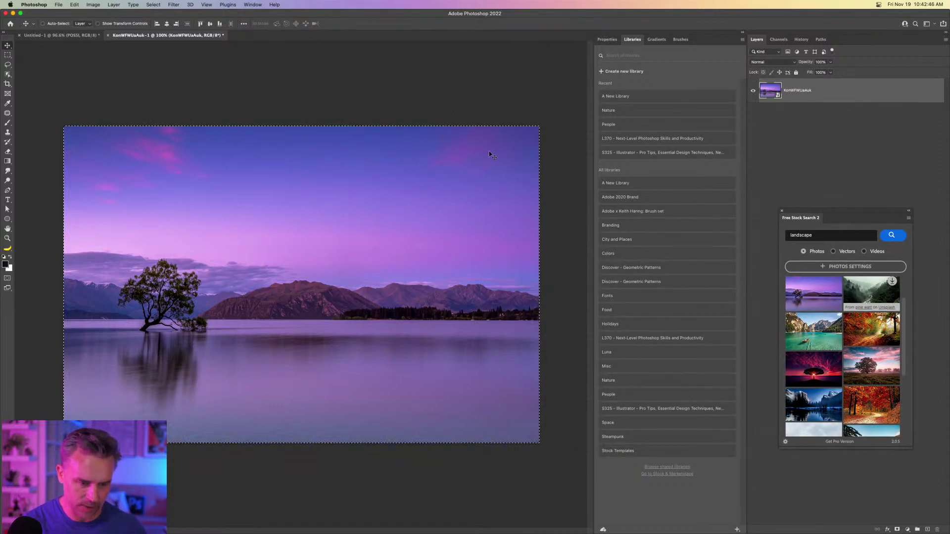
pyautogui.press('super+a')
pyautogui.click(60, 37)
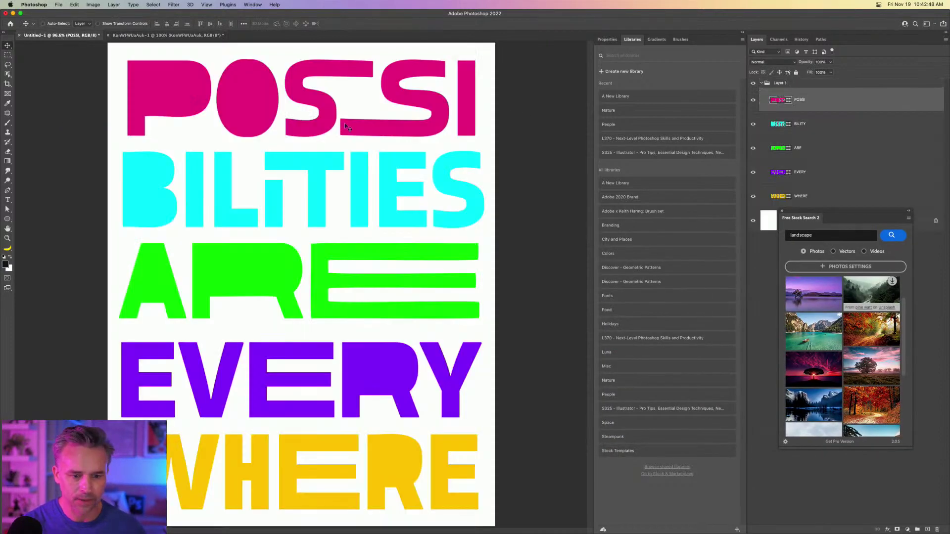
pyautogui.press('super+v')
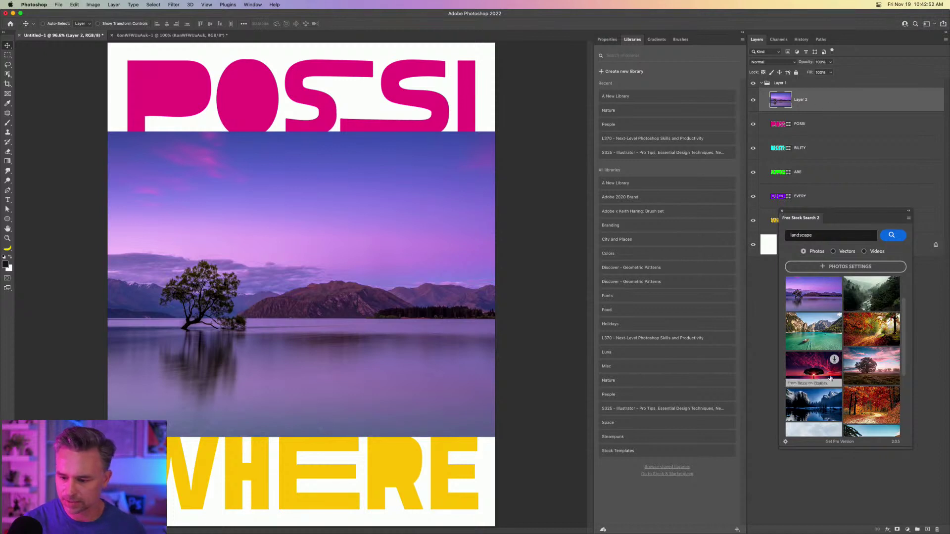
# Open the downloaded turquoise lake photo, select all of it, then close it without saving.
pyautogui.click(803, 322)
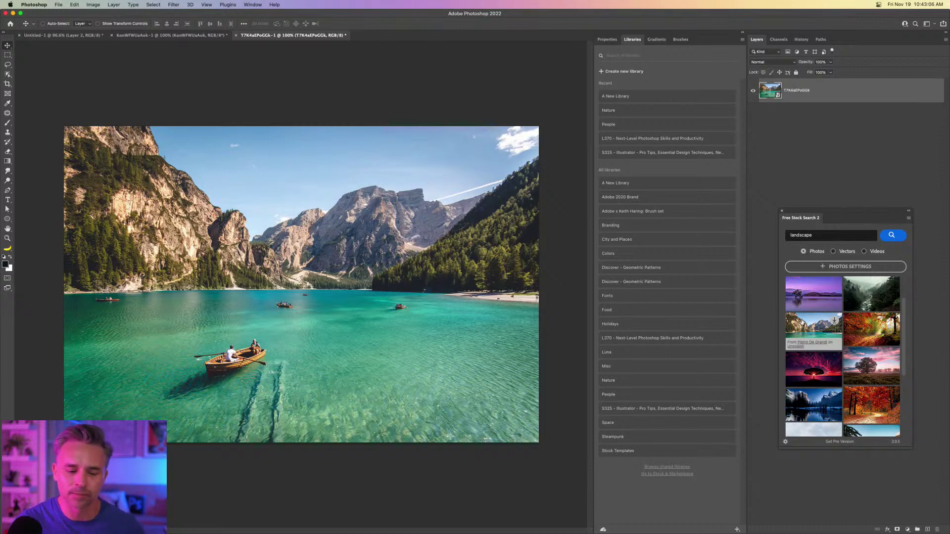
pyautogui.press('super+a')
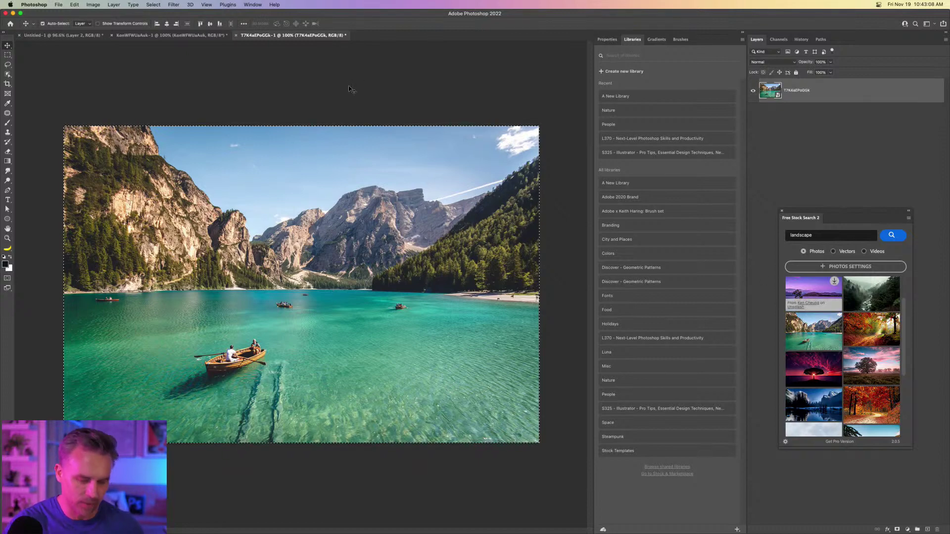
pyautogui.press('super+w')
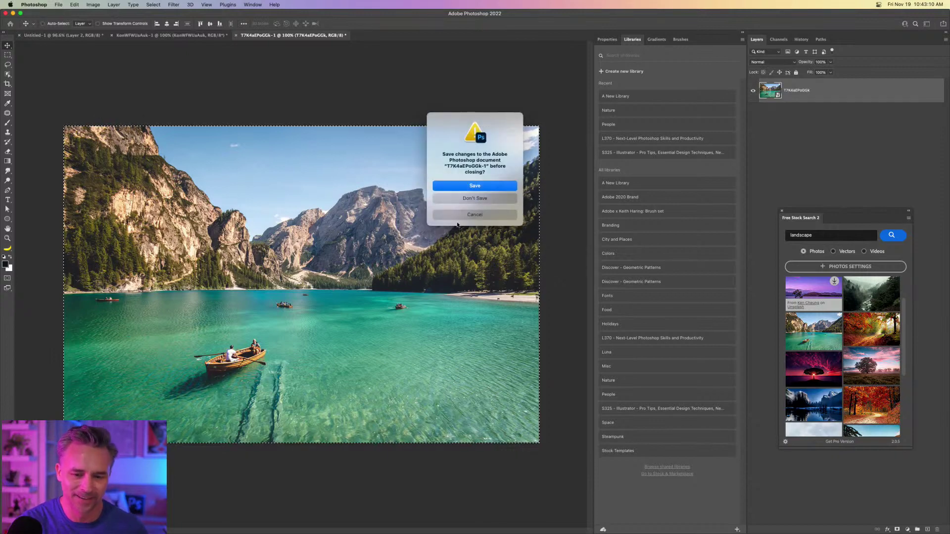
pyautogui.click(457, 199)
# Paste the turquoise lake photo, close the stock search panel, and clip the purple lake photo to POSSI.
pyautogui.press('super+v')
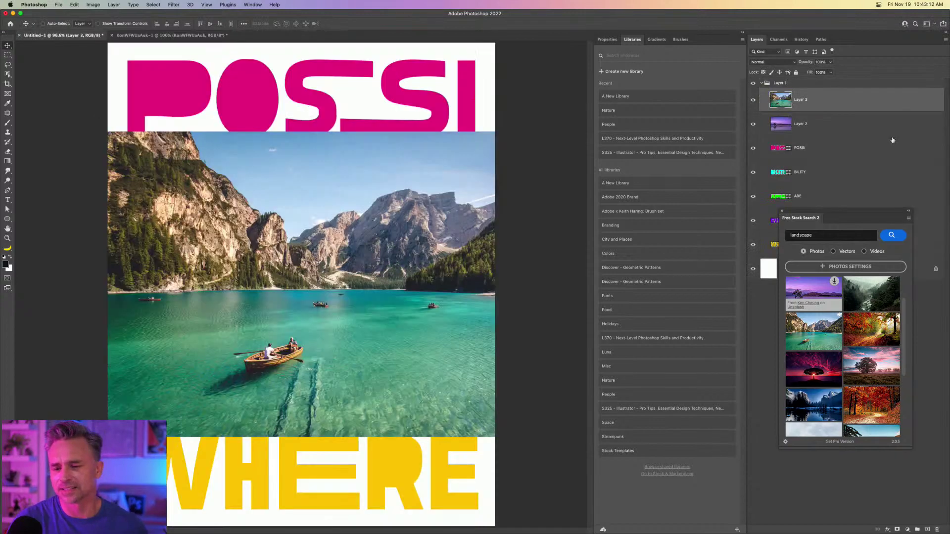
pyautogui.moveTo(837, 218); pyautogui.dragTo(534, 175)
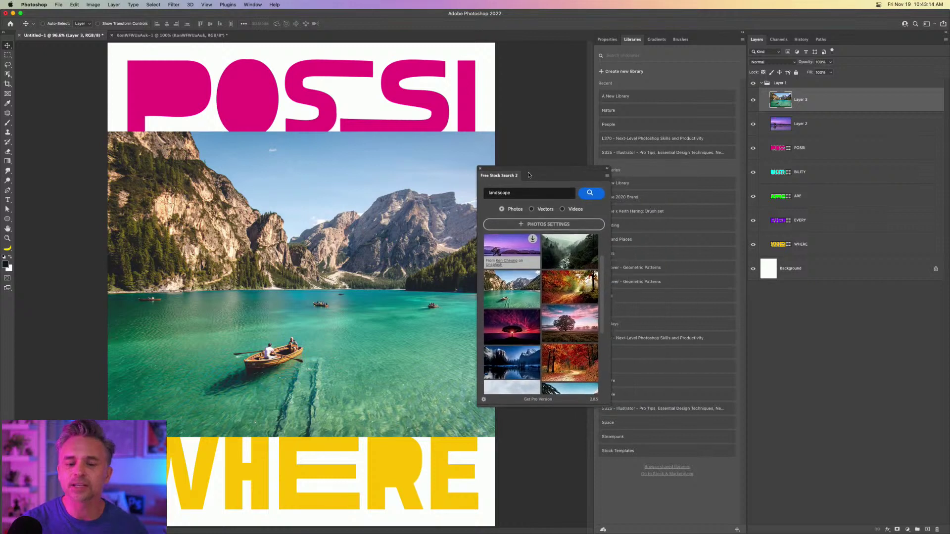
pyautogui.click(479, 170)
pyautogui.click(811, 130)
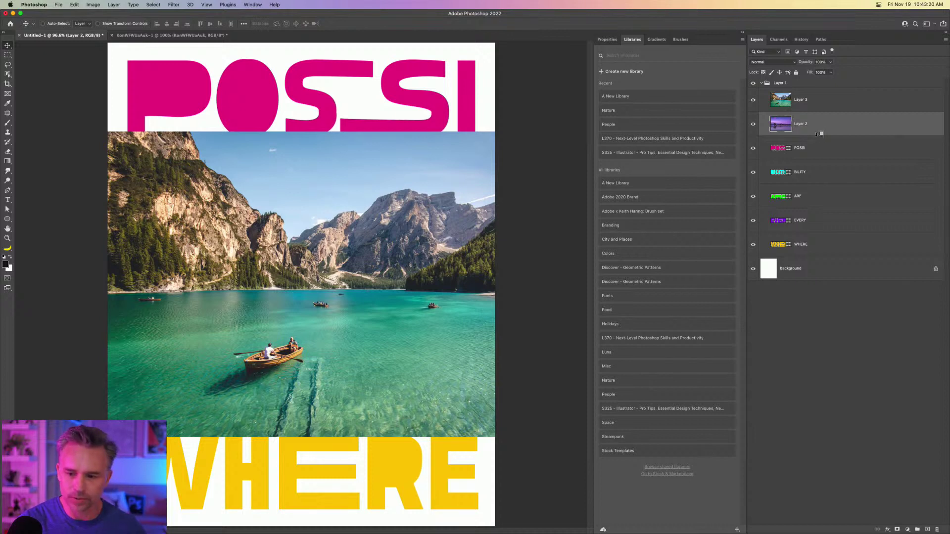
# Clip the turquoise lake layer to BILITY and shift the mountains up inside BILITIES.
pyautogui.moveTo(817, 138); pyautogui.dragTo(830, 158)
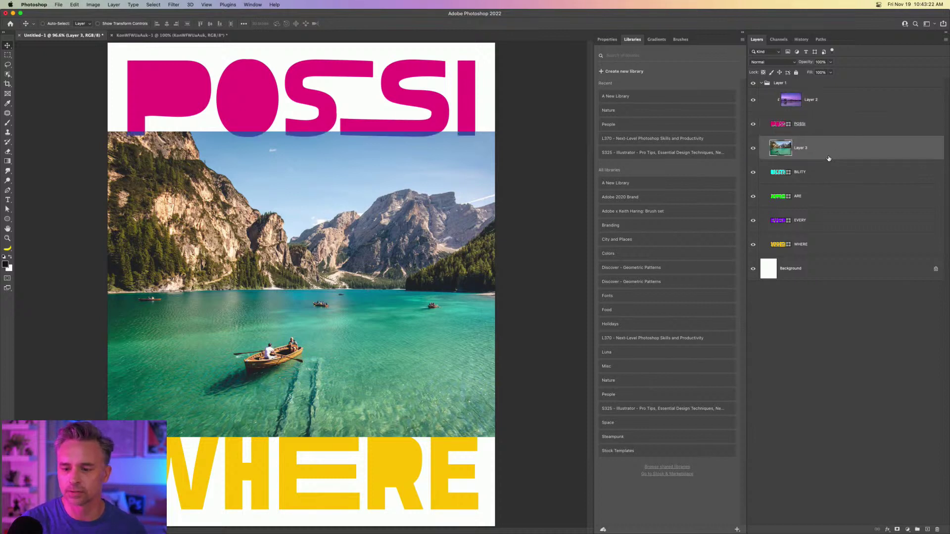
pyautogui.keyDown('alt'); pyautogui.click(834, 158); pyautogui.keyUp('alt')
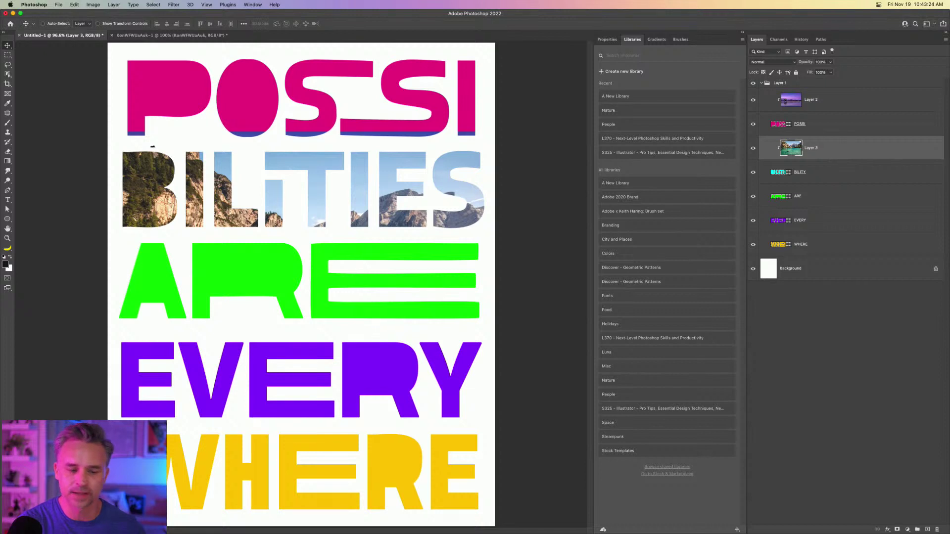
pyautogui.moveTo(266, 214)
pyautogui.mouseDown()
pyautogui.moveTo(265, 194)
pyautogui.moveTo(257, 254)
pyautogui.moveTo(256, 226)
pyautogui.mouseUp()
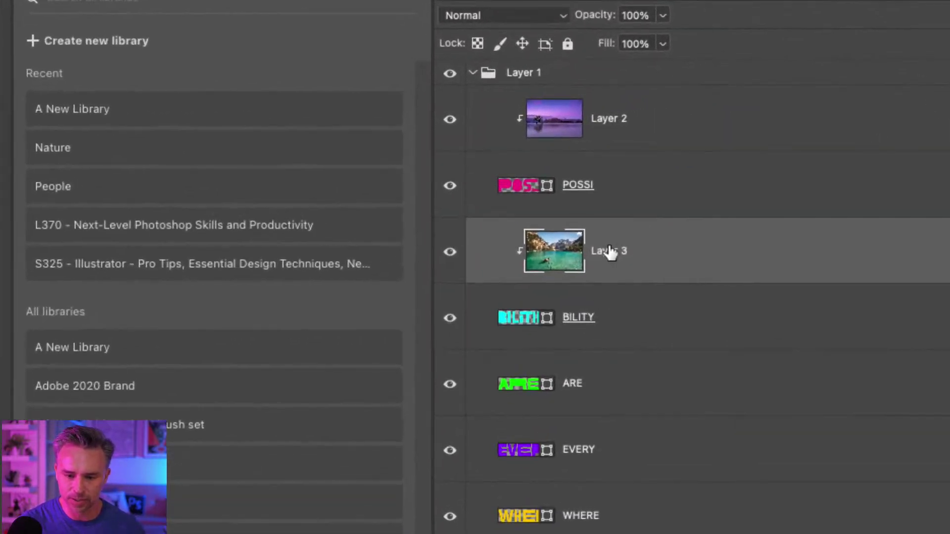
# Rename Layer 3 to 'canoe' and Layer 2 to 'lake'.
pyautogui.doubleClick(678, 215)
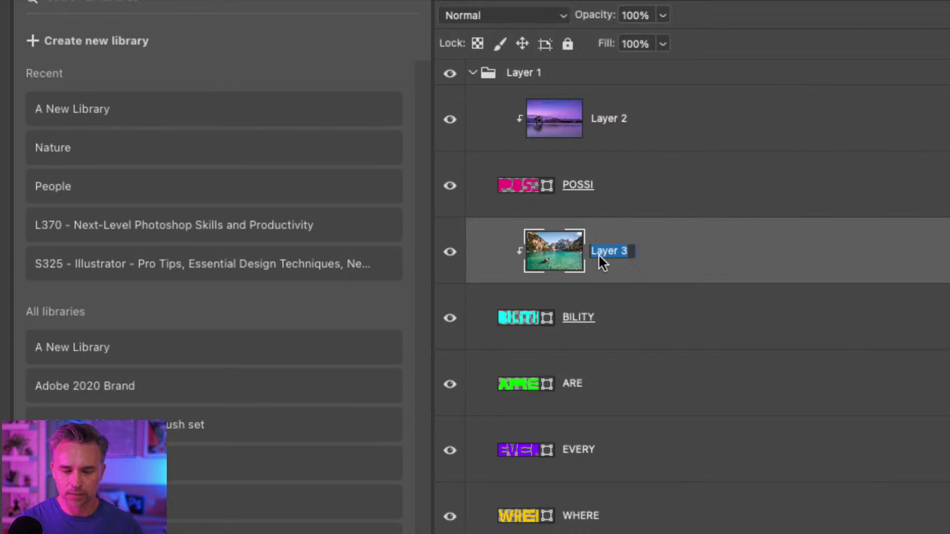
pyautogui.write('c')
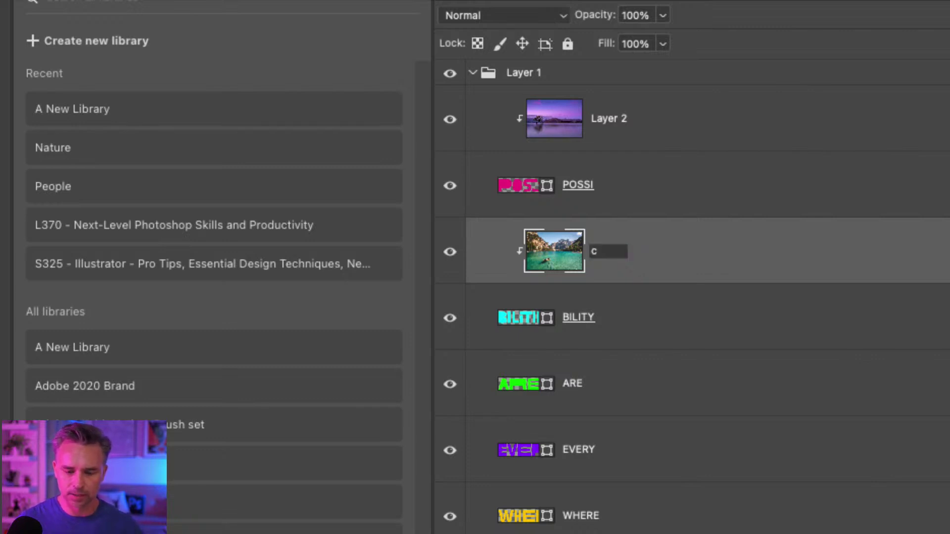
pyautogui.write('anoe')
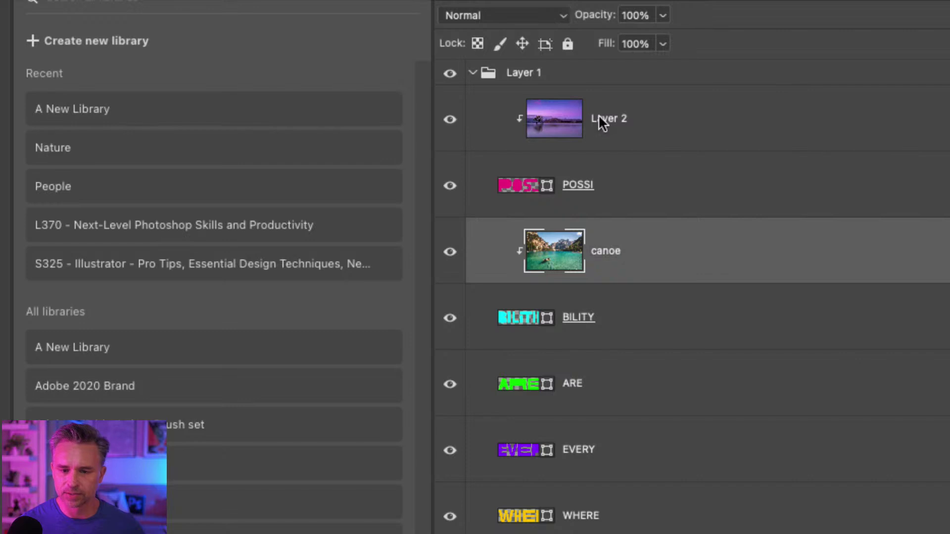
pyautogui.doubleClick(606, 130)
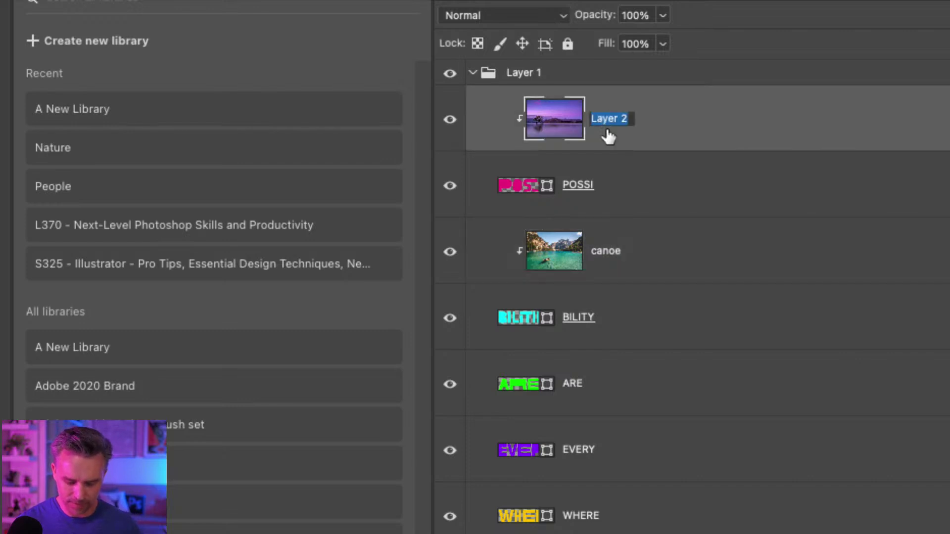
pyautogui.write('lake')
pyautogui.press('Return')
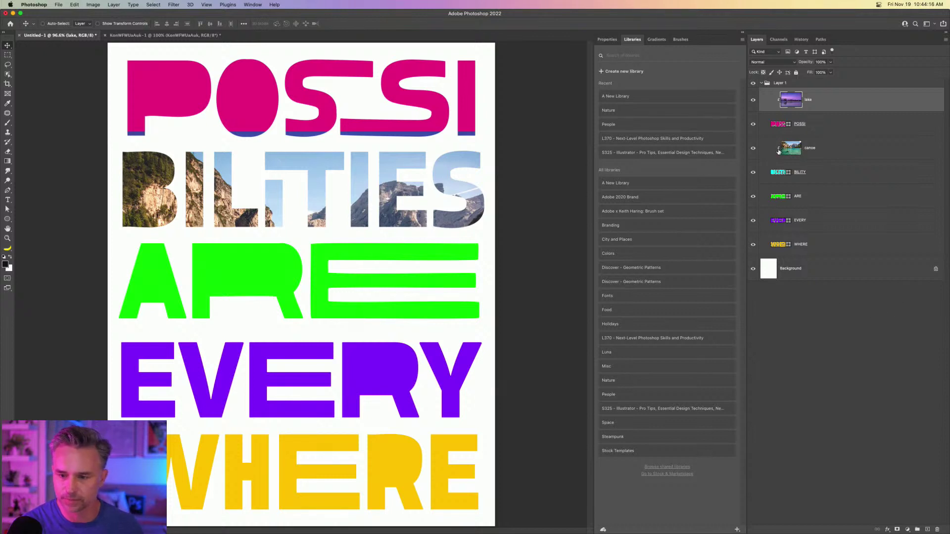
# Move the lake image up into POSSI with the lone tree at left, and shift the canoe image left and up.
pyautogui.moveTo(256, 191); pyautogui.dragTo(251, 144)
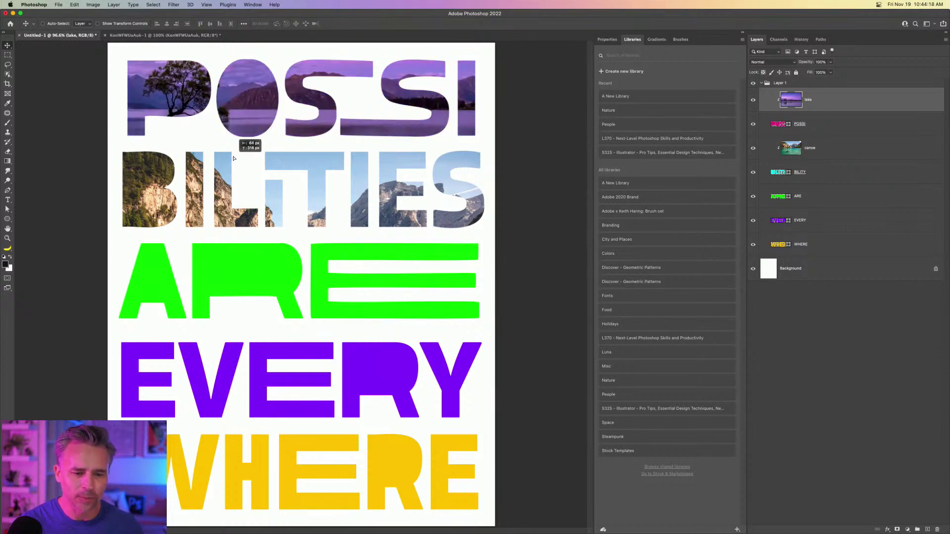
pyautogui.moveTo(340, 251); pyautogui.dragTo(310, 255)
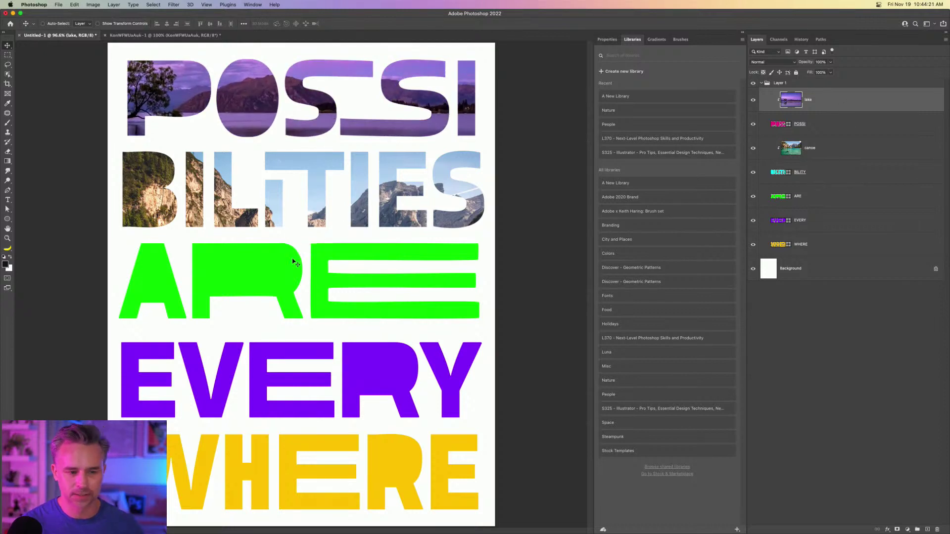
pyautogui.click(814, 151)
pyautogui.moveTo(259, 236); pyautogui.dragTo(233, 223)
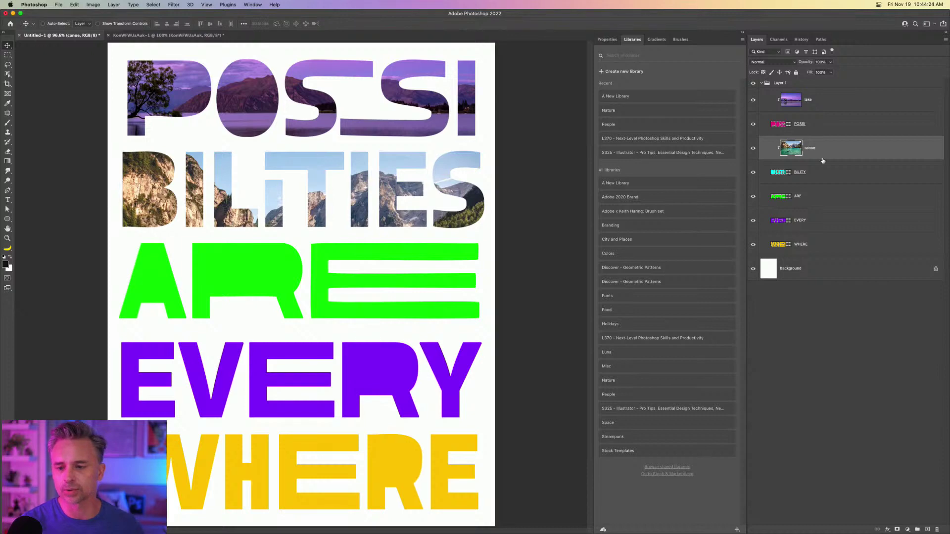
pyautogui.click(817, 196)
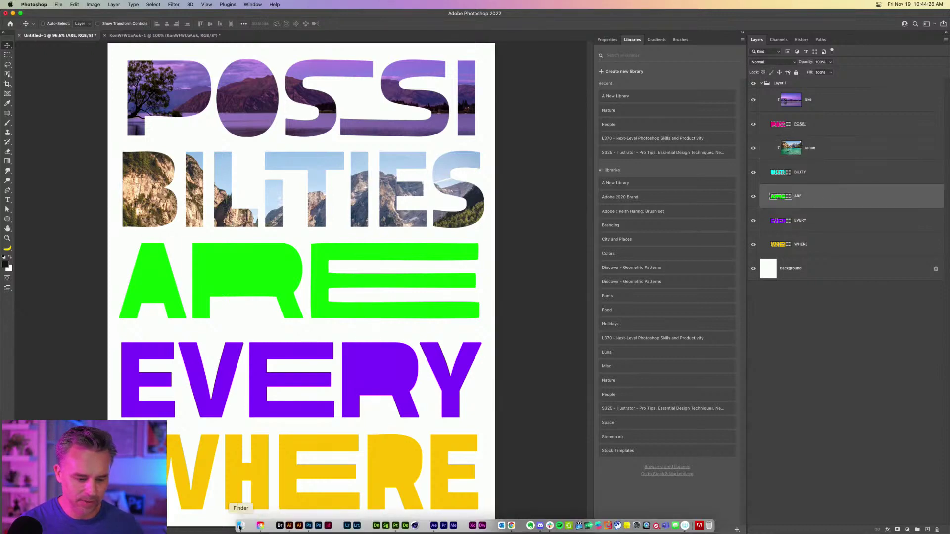
pyautogui.click(241, 525)
# In Finder's Downloads folder, select the four AdobeStock photos.
pyautogui.moveTo(469, 82); pyautogui.dragTo(542, 84)
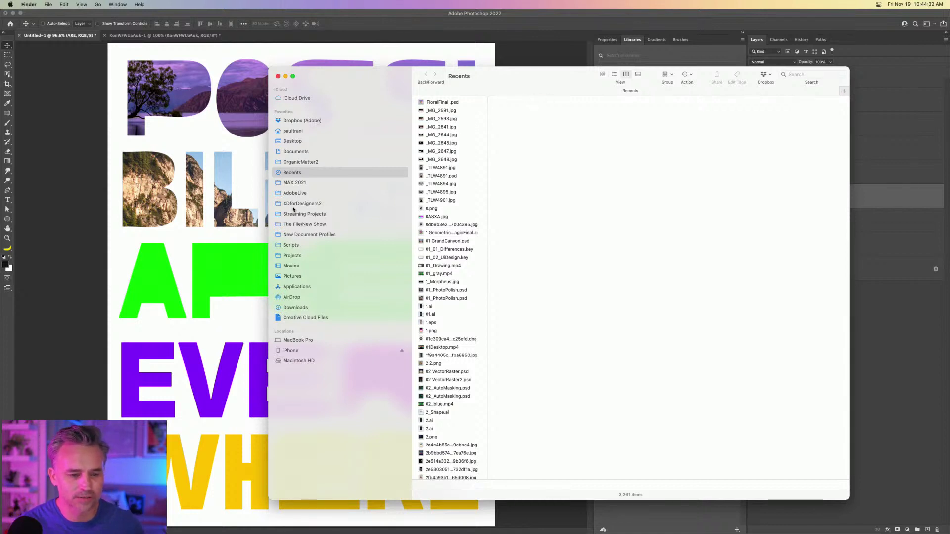
pyautogui.click(287, 308)
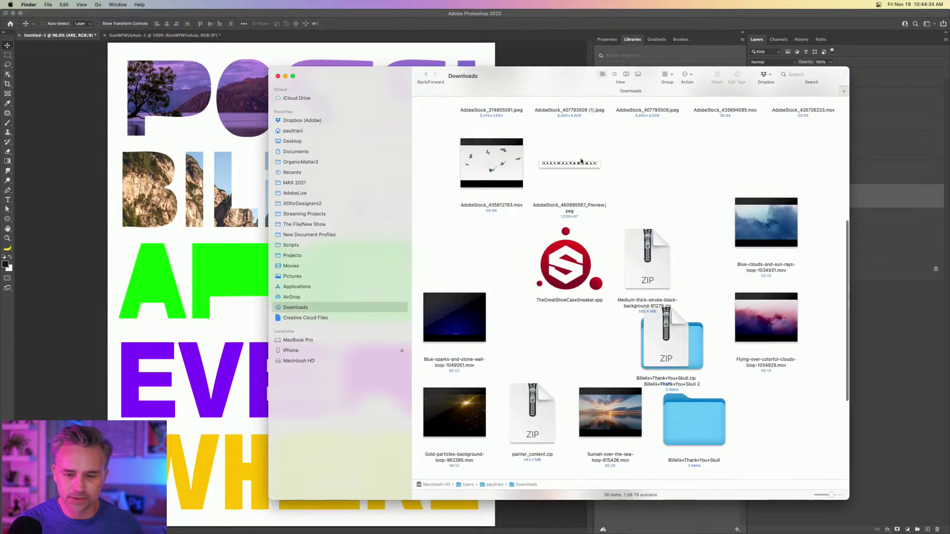
pyautogui.scroll(-5, 735, 252)
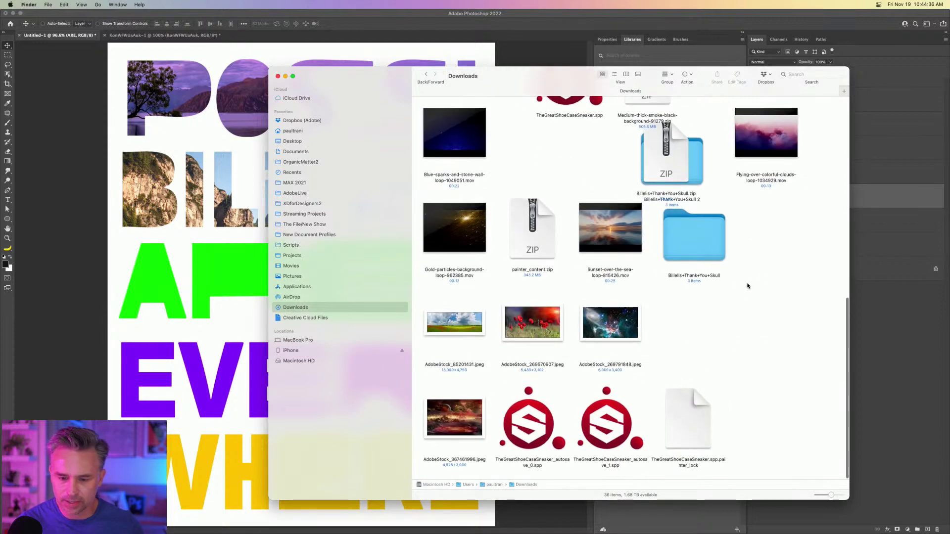
pyautogui.scroll(10, 720, 173)
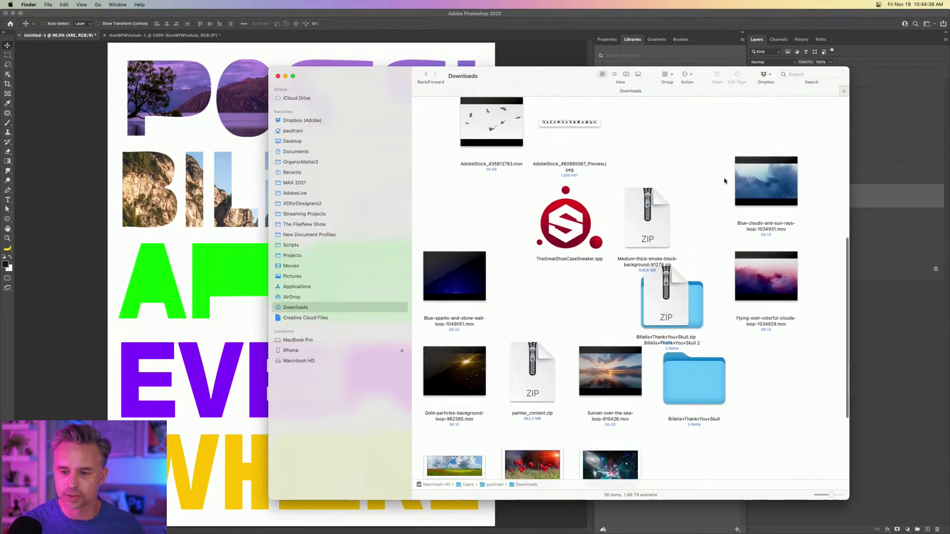
pyautogui.scroll(-10, 725, 181)
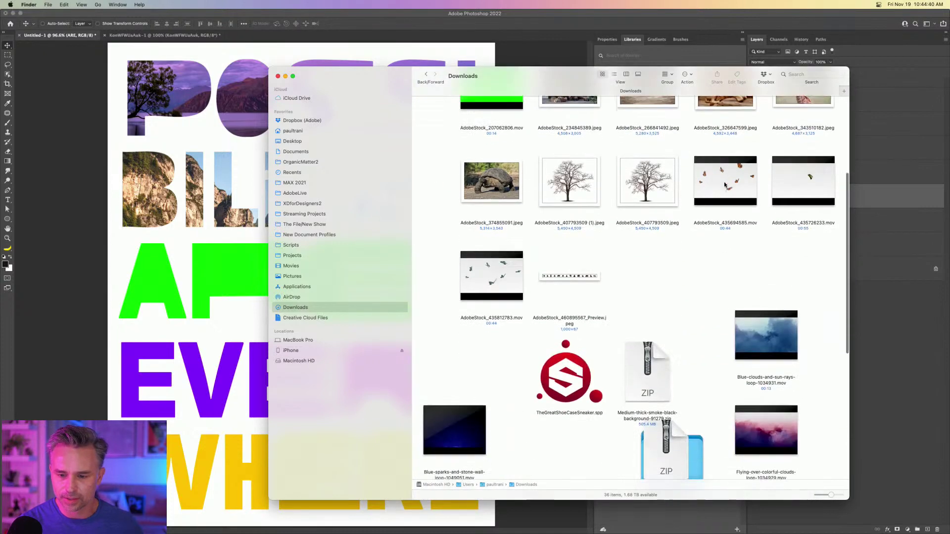
pyautogui.moveTo(414, 367); pyautogui.dragTo(691, 329)
pyautogui.keyDown('super'); pyautogui.click(435, 414); pyautogui.keyUp('super')
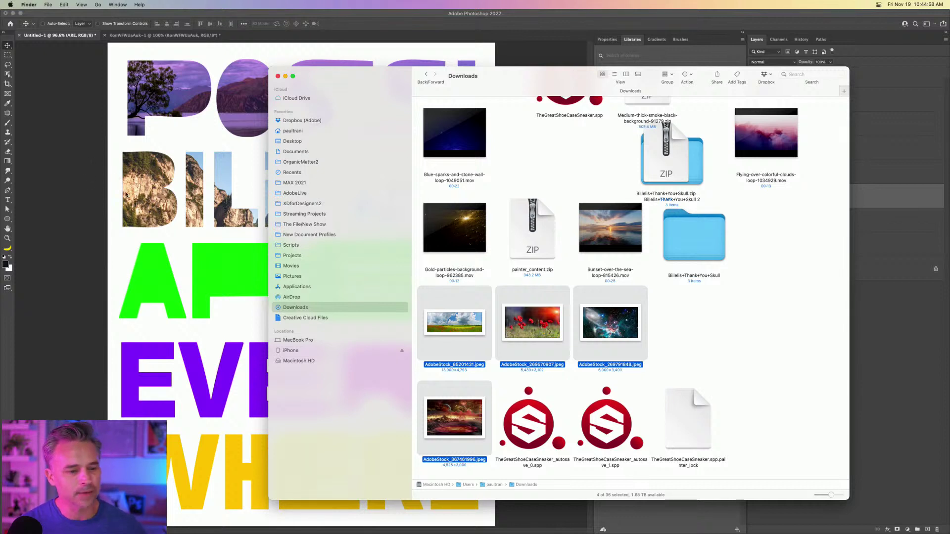
# Drag the four selected photos onto the Photoshop Dock icon to open them.
pyautogui.click(83, 109)
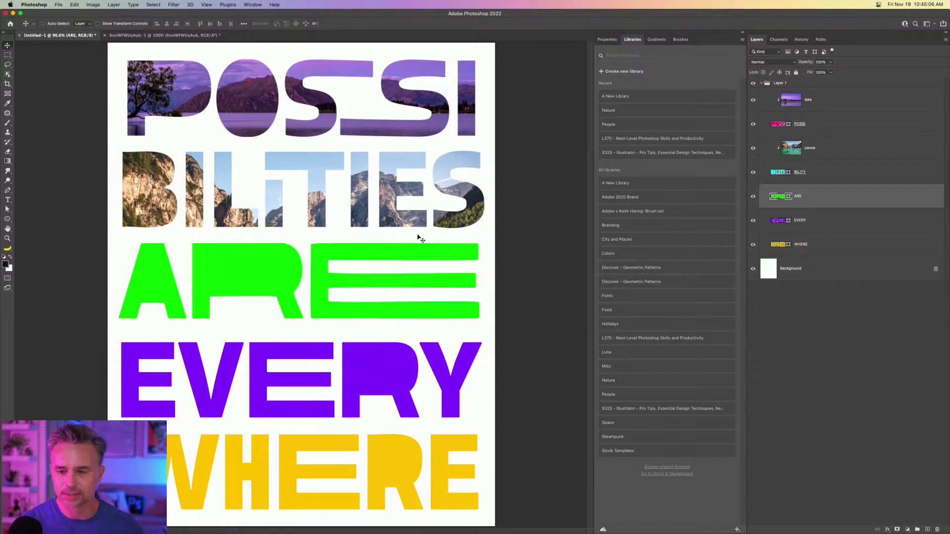
pyautogui.click(240, 527)
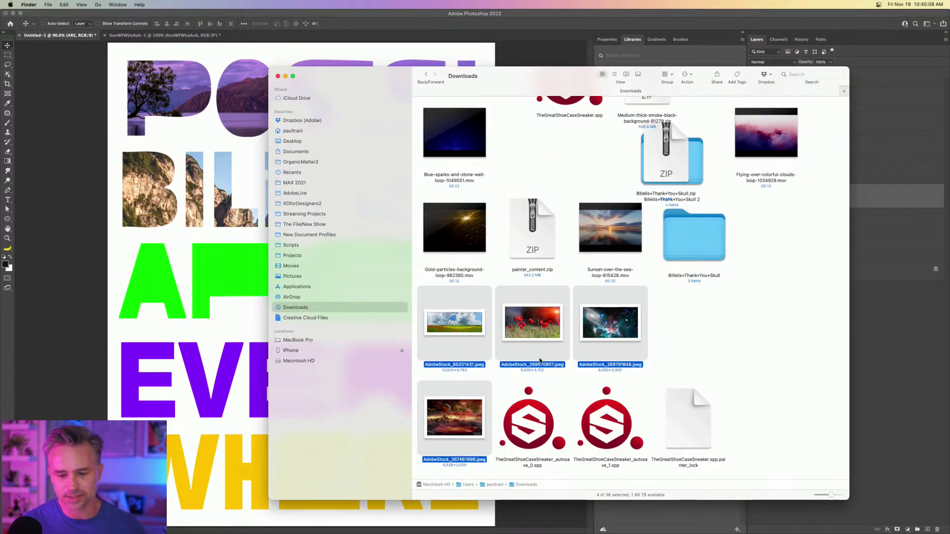
pyautogui.moveTo(447, 322); pyautogui.dragTo(306, 526)
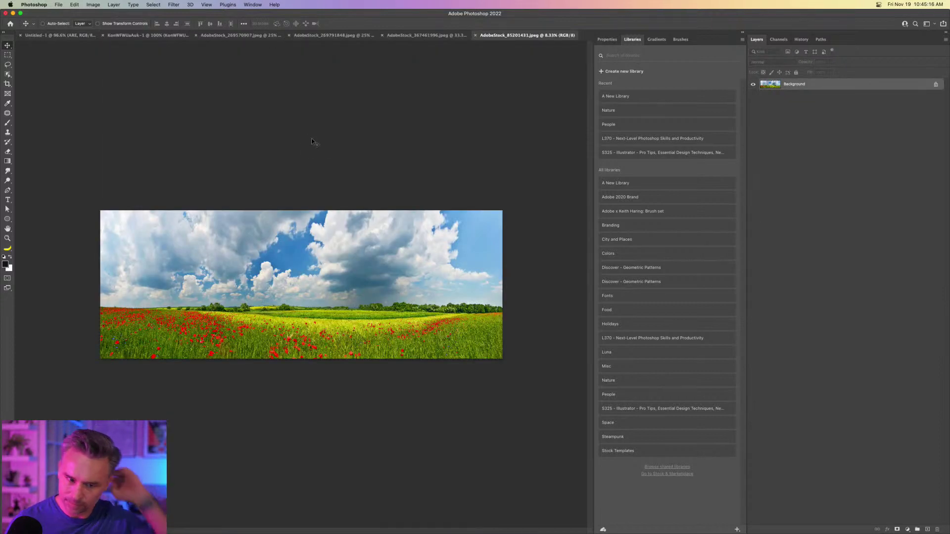
# Tile all documents and drag the red landscape, poppy and galaxy photos into the poster.
pyautogui.press('super+alt+shift+t')
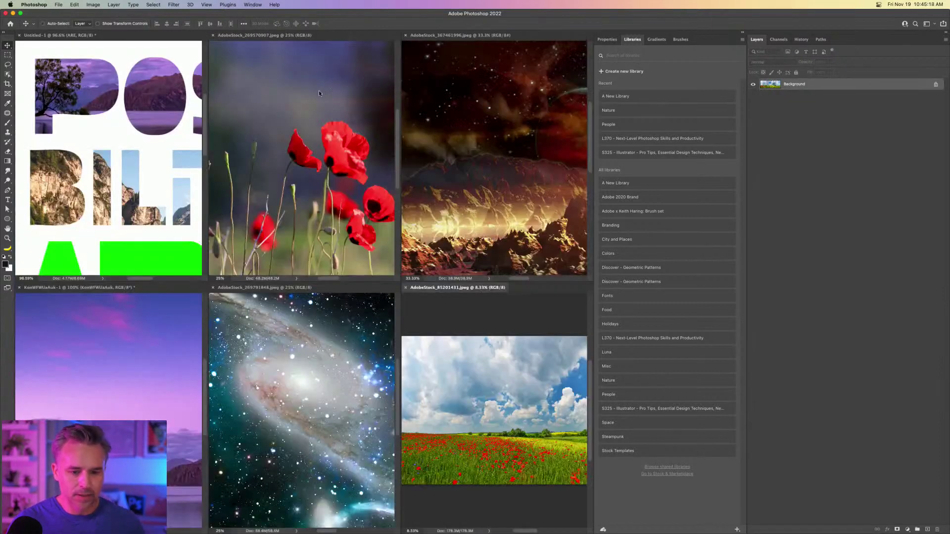
pyautogui.moveTo(535, 151); pyautogui.dragTo(97, 126)
pyautogui.click(297, 148)
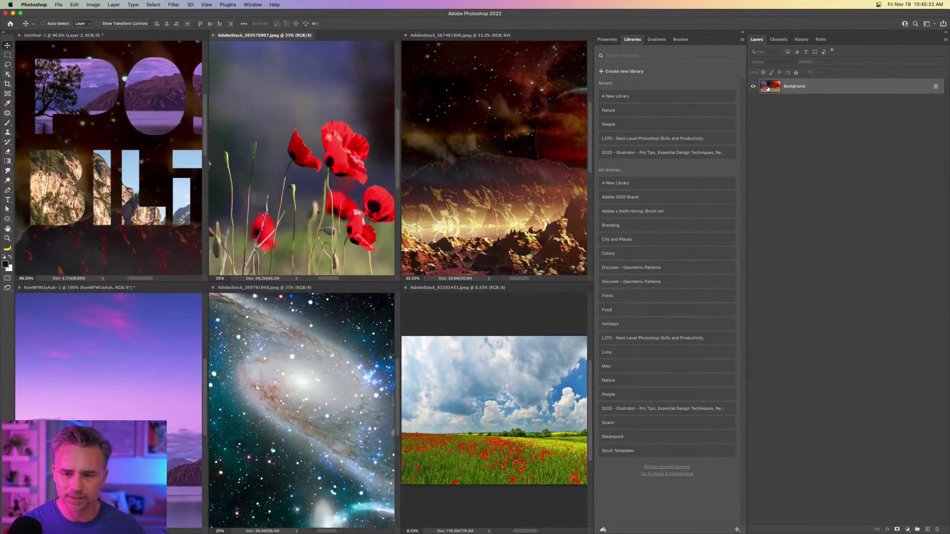
pyautogui.moveTo(771, 87); pyautogui.dragTo(83, 126)
pyautogui.click(262, 384)
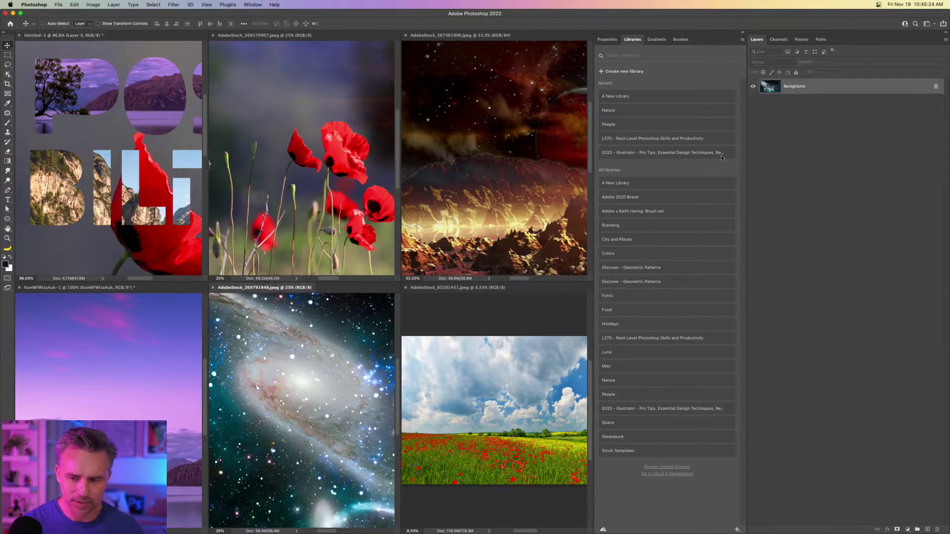
pyautogui.moveTo(770, 93); pyautogui.dragTo(124, 155)
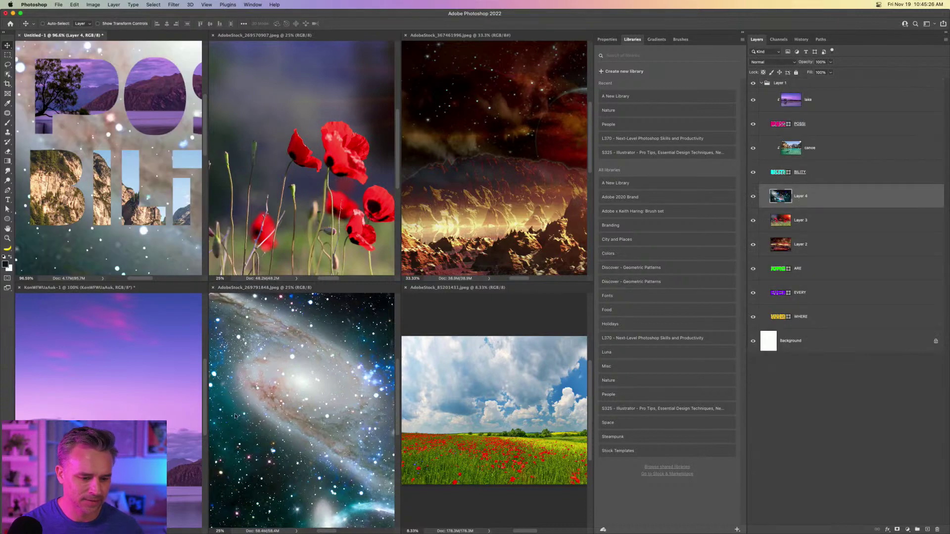
# Close the galaxy, poppy field, red landscape, poppy close-up and lake photo documents.
pyautogui.click(261, 395)
pyautogui.press('super+w')
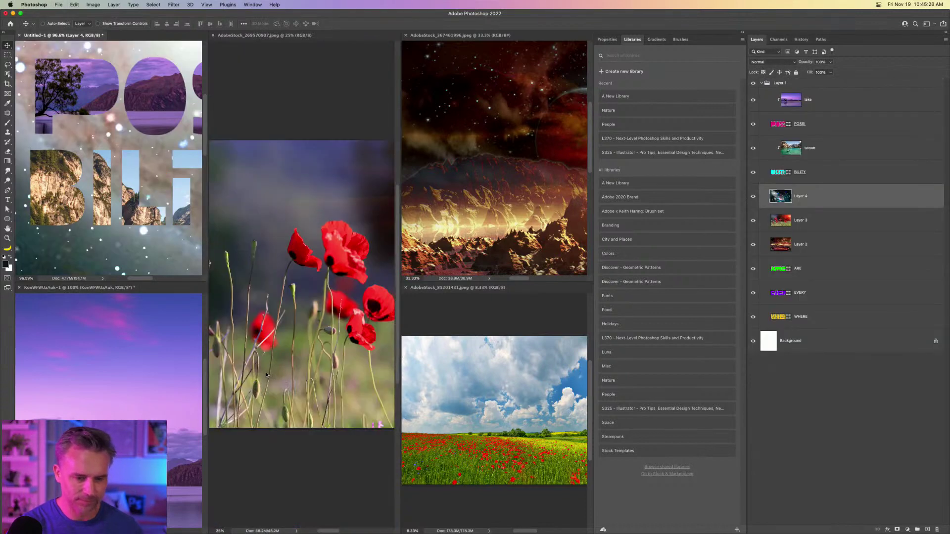
pyautogui.click(458, 381)
pyautogui.press('super+w')
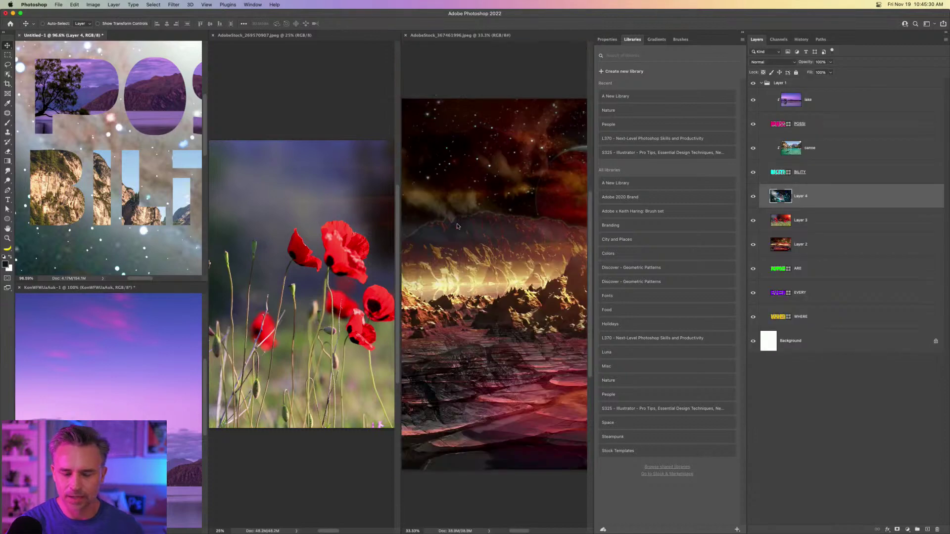
pyautogui.click(459, 230)
pyautogui.press('super+w')
pyautogui.click(376, 223)
pyautogui.press('super+w')
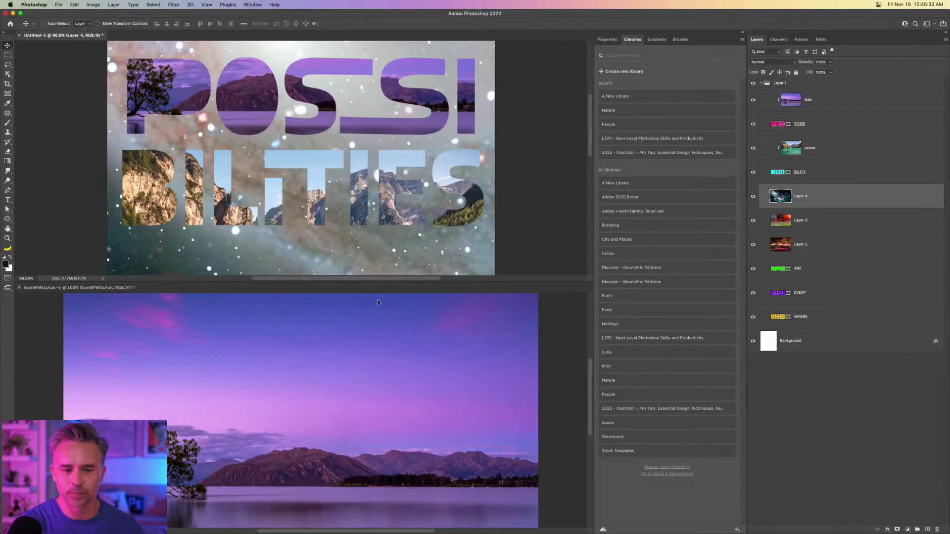
pyautogui.click(364, 396)
pyautogui.press('super+w')
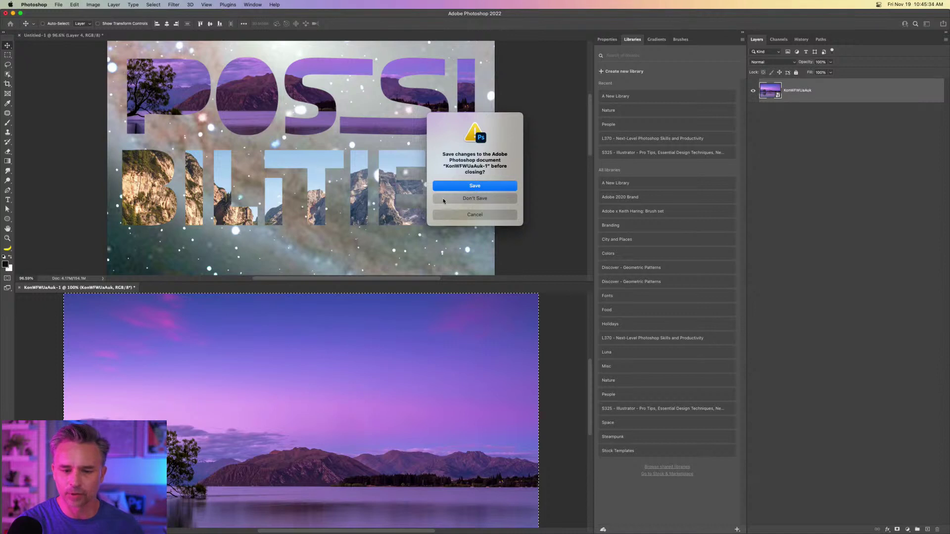
# Discard the lake document, then clip the red landscape into WHERE, poppies into EVERY, galaxy into ARE.
pyautogui.click(443, 199)
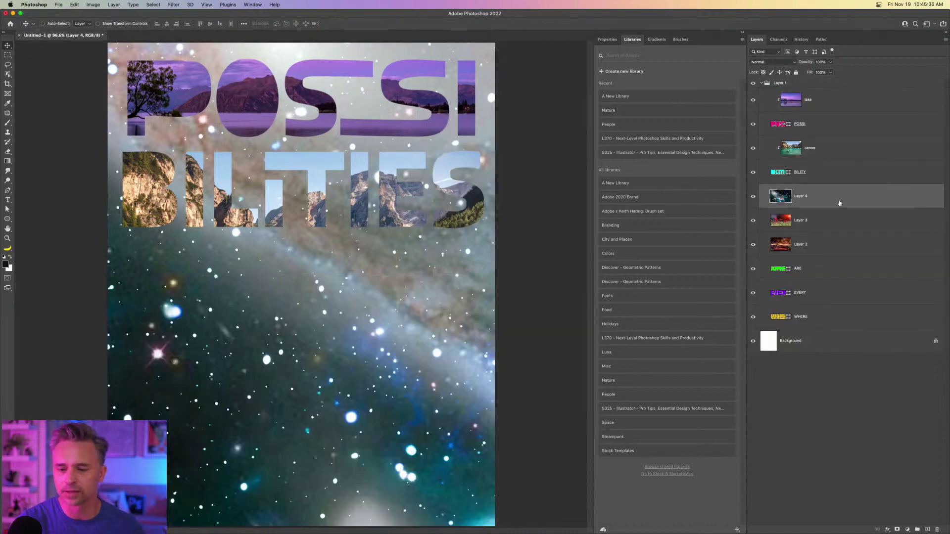
pyautogui.moveTo(809, 245); pyautogui.dragTo(813, 297)
pyautogui.press('alt+super+g')
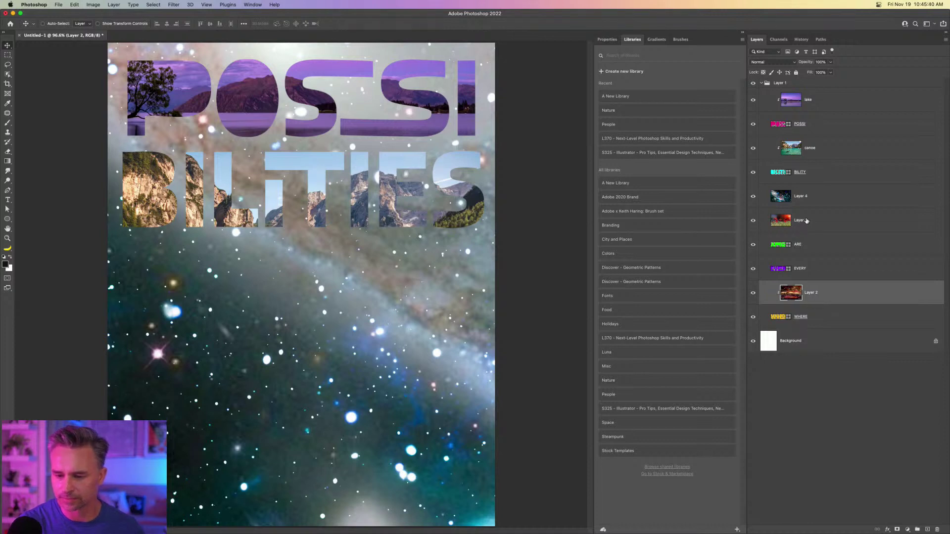
pyautogui.moveTo(808, 221); pyautogui.dragTo(815, 258)
pyautogui.press('alt+super+g')
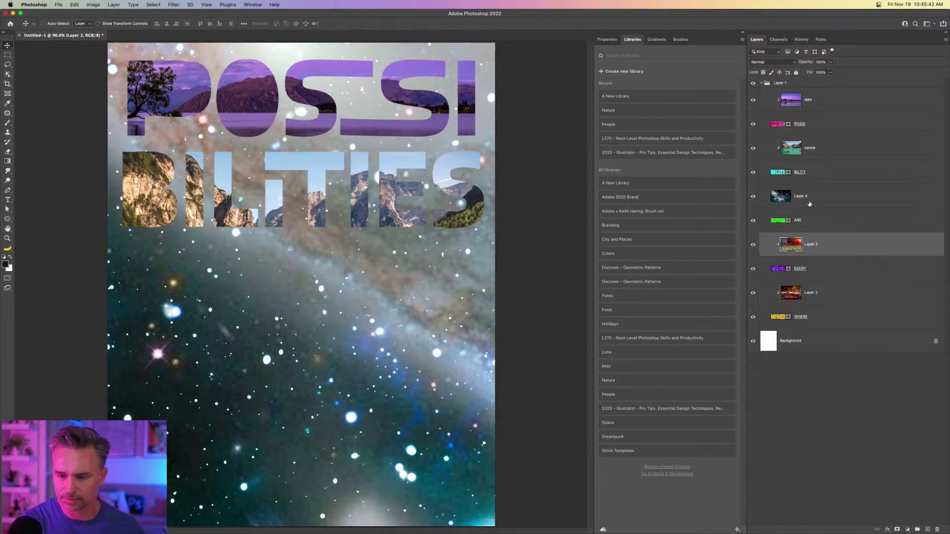
pyautogui.moveTo(809, 204); pyautogui.dragTo(816, 206)
pyautogui.press('alt+super+g')
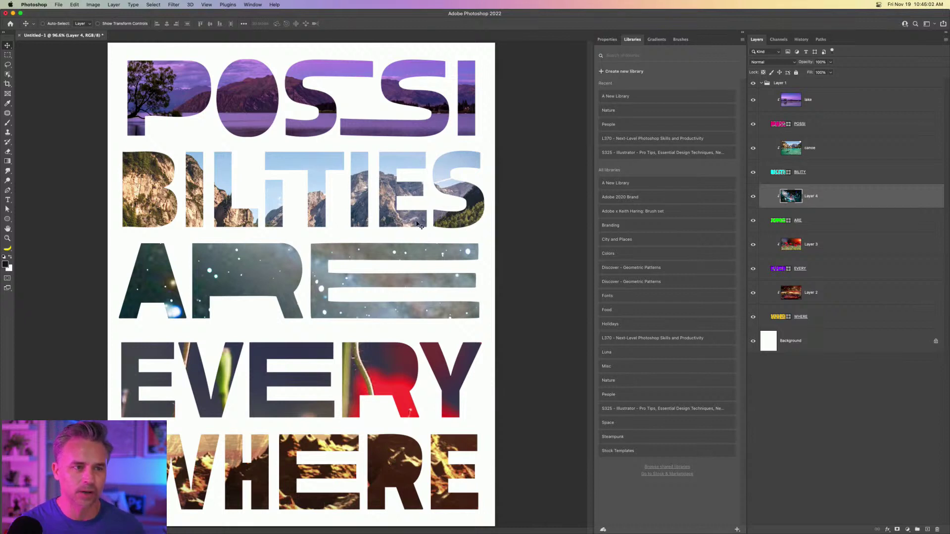
# Shift the poppy photo down within the EVERY letters.
pyautogui.click(742, 33)
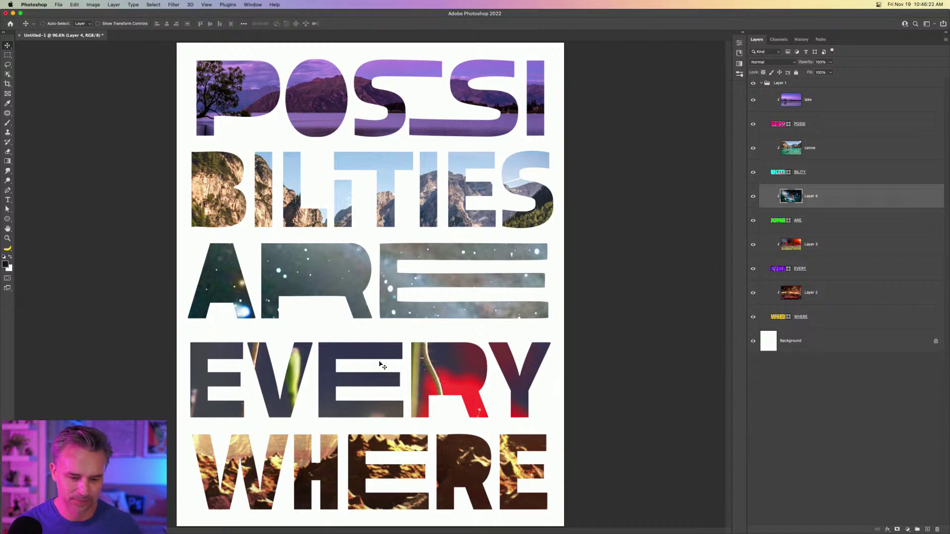
pyautogui.keyDown('super'); pyautogui.click(431, 376); pyautogui.keyUp('super')
pyautogui.moveTo(432, 376); pyautogui.dragTo(428, 426)
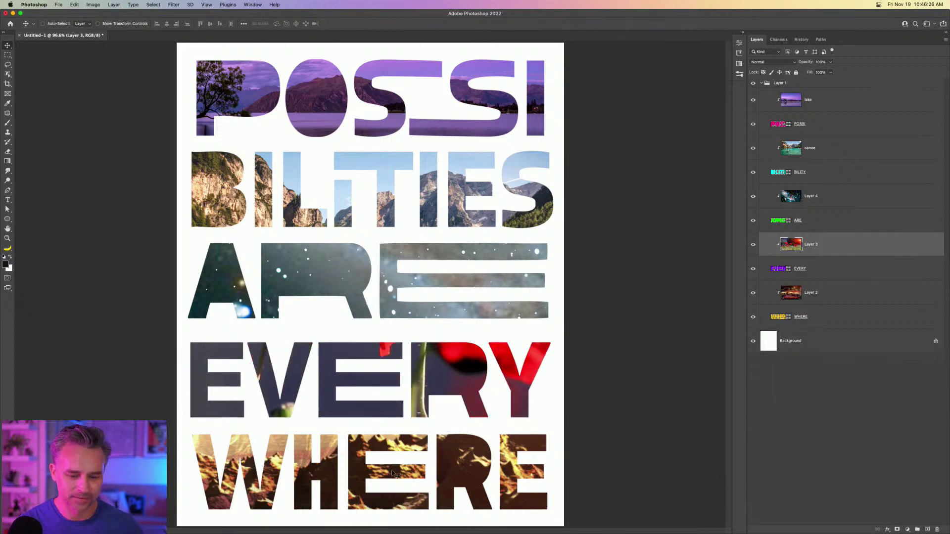
# Free-transform the red landscape photo smaller, move it over WHERE, and fit the poster to the window.
pyautogui.moveTo(466, 465); pyautogui.dragTo(428, 443)
pyautogui.press('super+t')
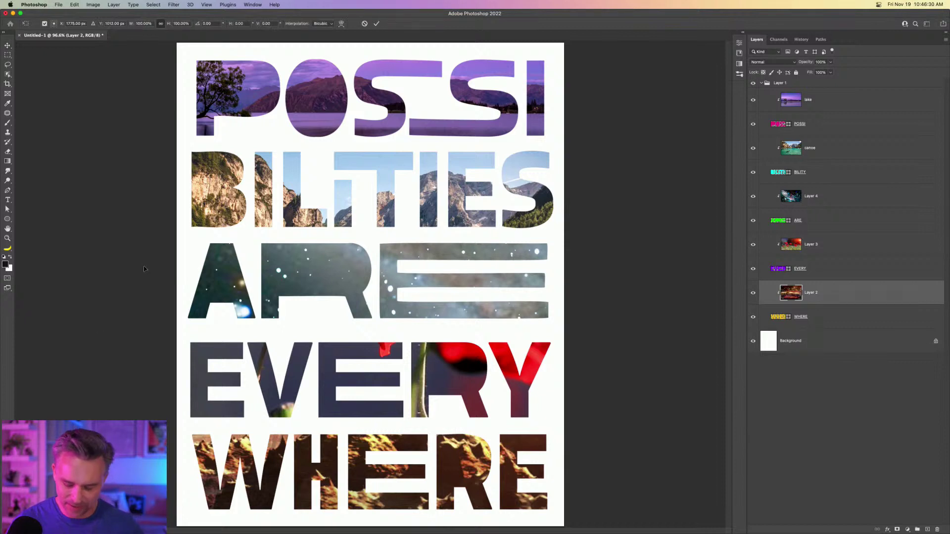
pyautogui.press('super+minus')
pyautogui.press('super+minus')
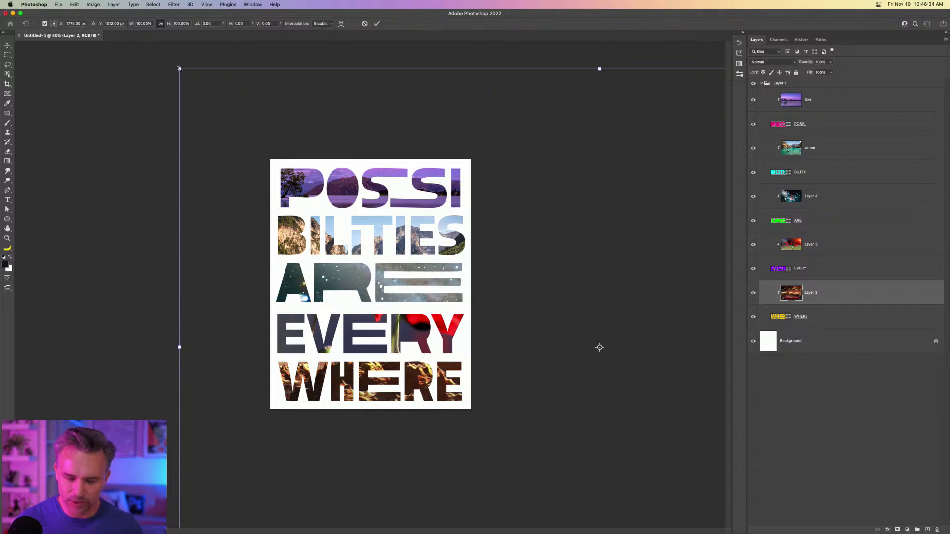
pyautogui.press('super+plus')
pyautogui.press('super+plus')
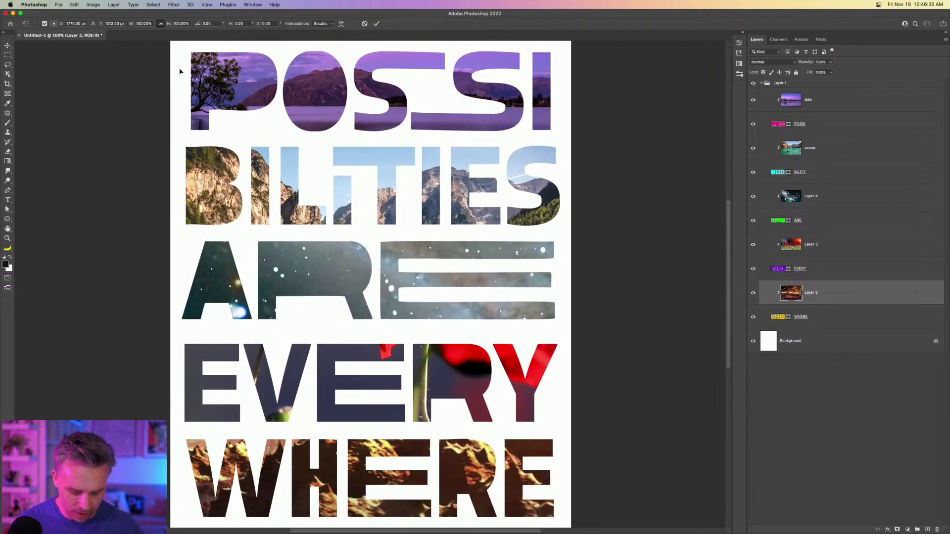
pyautogui.press('super+0')
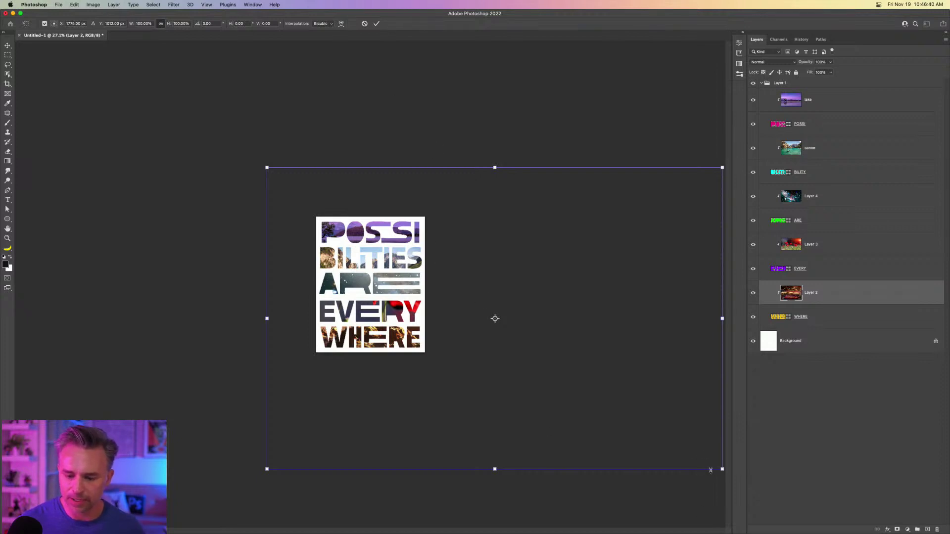
pyautogui.moveTo(722, 469); pyautogui.dragTo(417, 295)
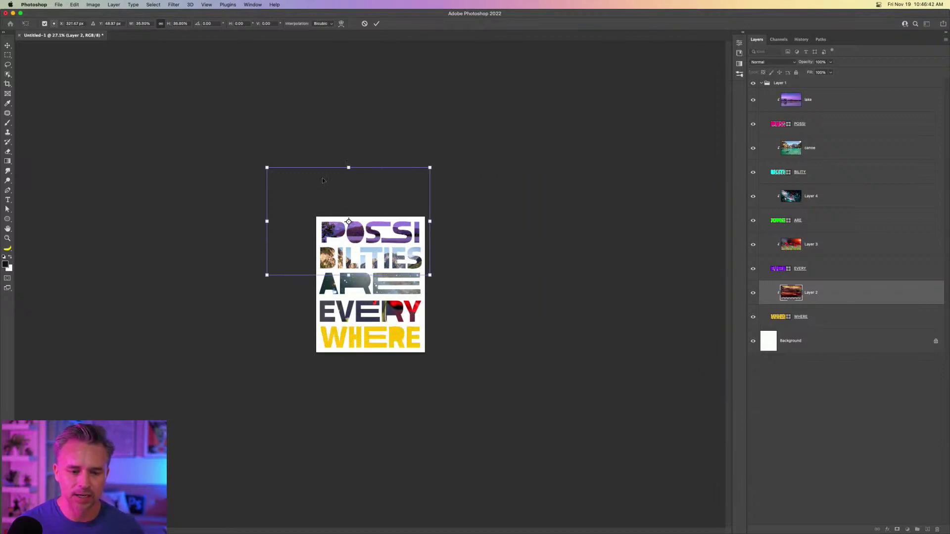
pyautogui.moveTo(324, 190); pyautogui.dragTo(335, 309)
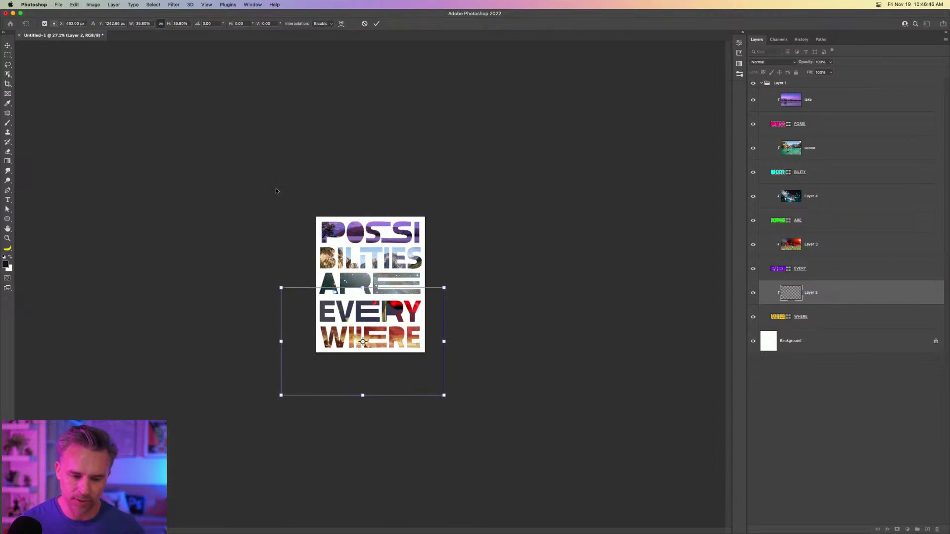
pyautogui.press('Return')
pyautogui.press('super+0')
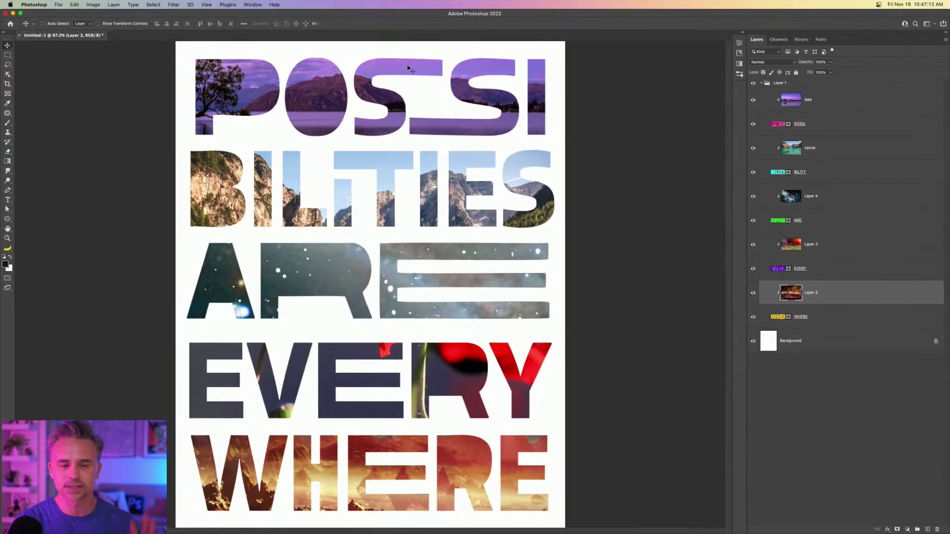
# Save the poster to Creative Cloud as the cloud document 'Possibilities'.
pyautogui.press('super+s')
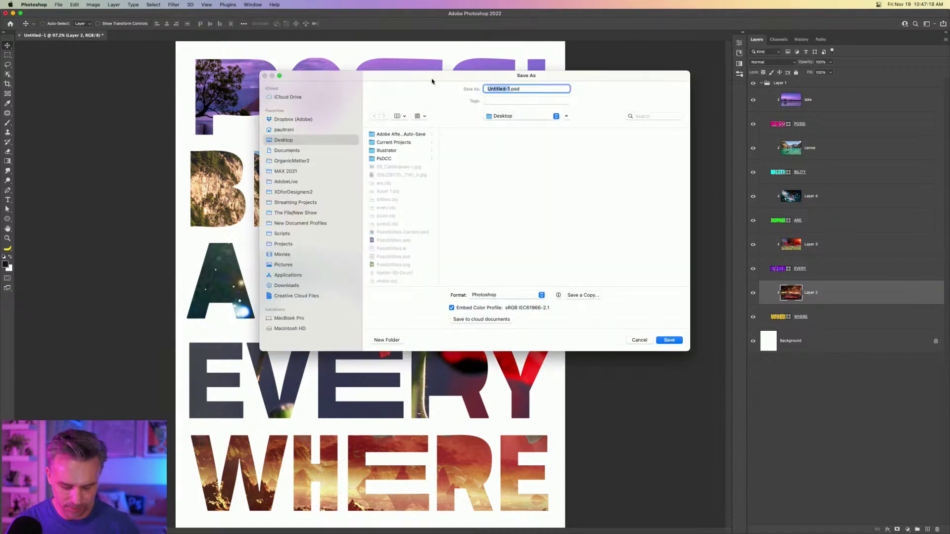
pyautogui.write('PO')
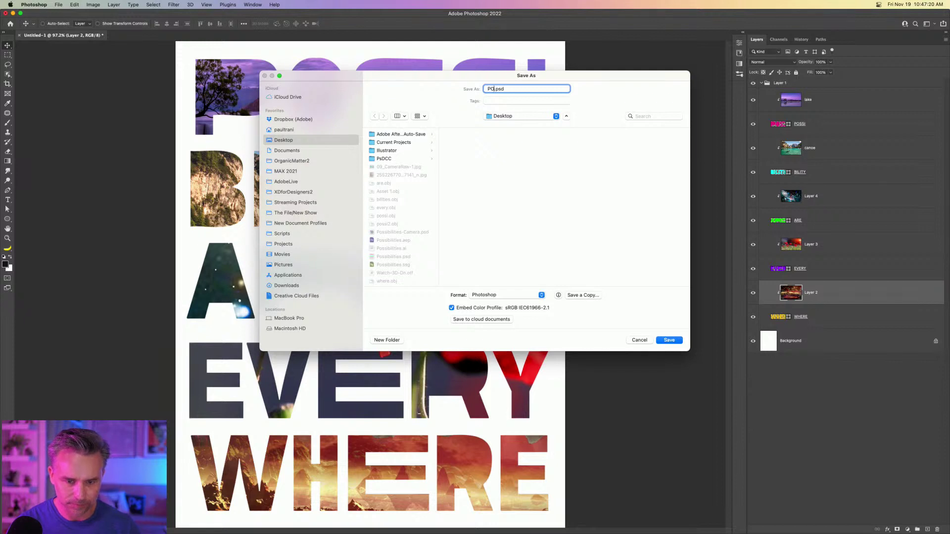
pyautogui.write('SS')
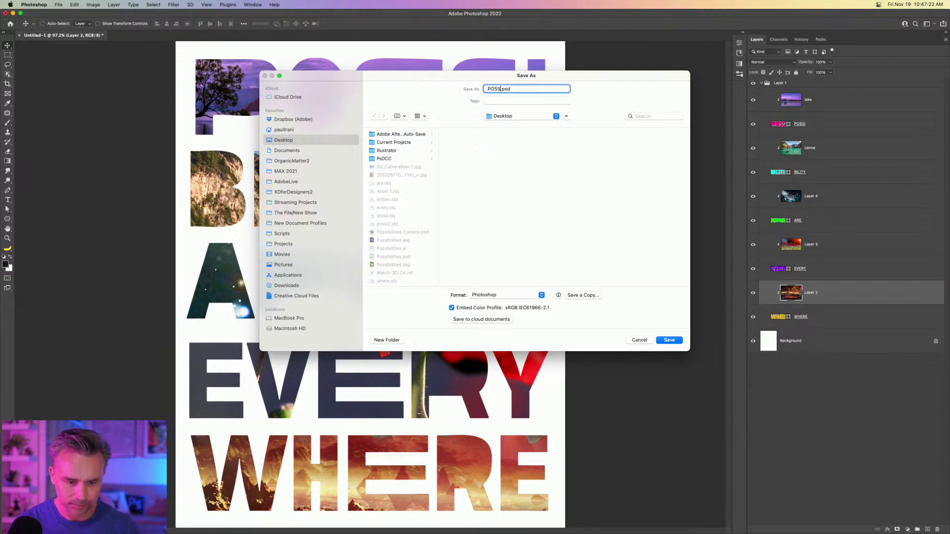
pyautogui.click(402, 257)
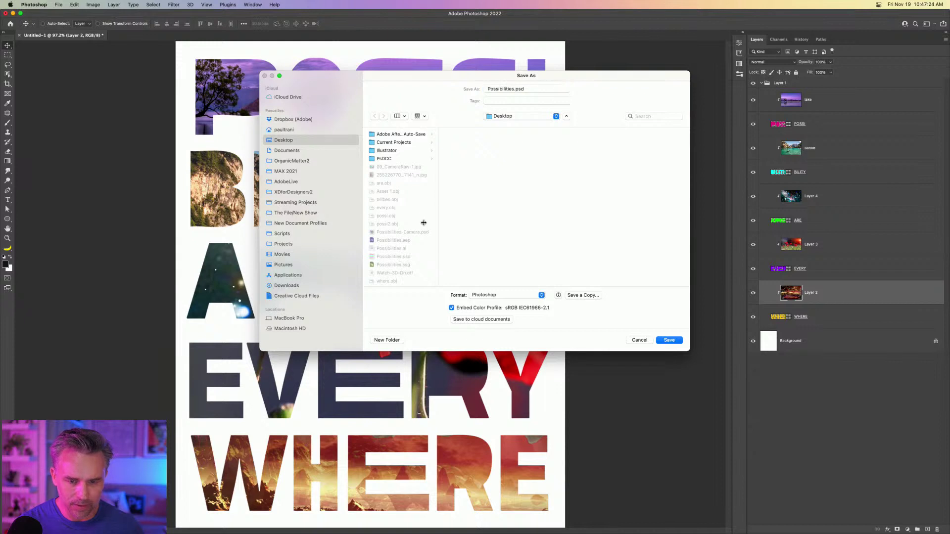
pyautogui.click(503, 89)
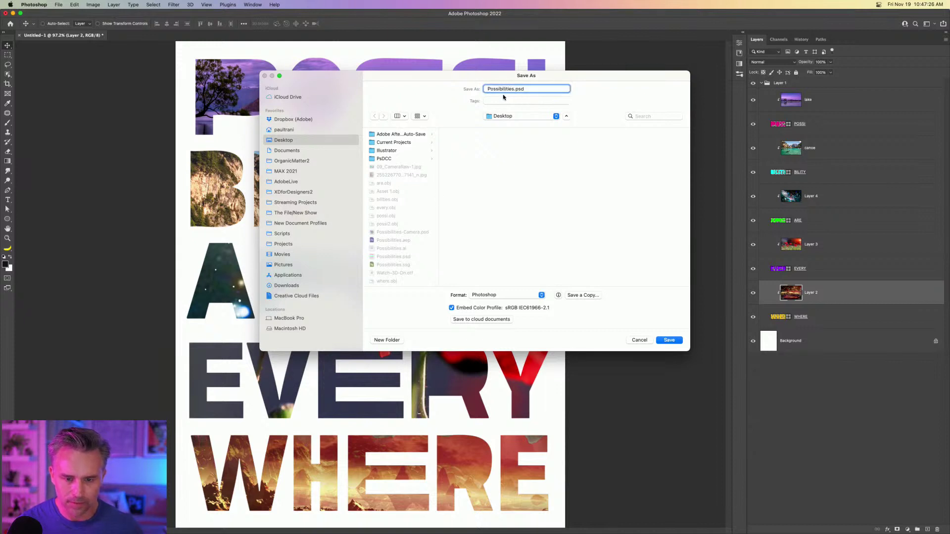
pyautogui.write('New')
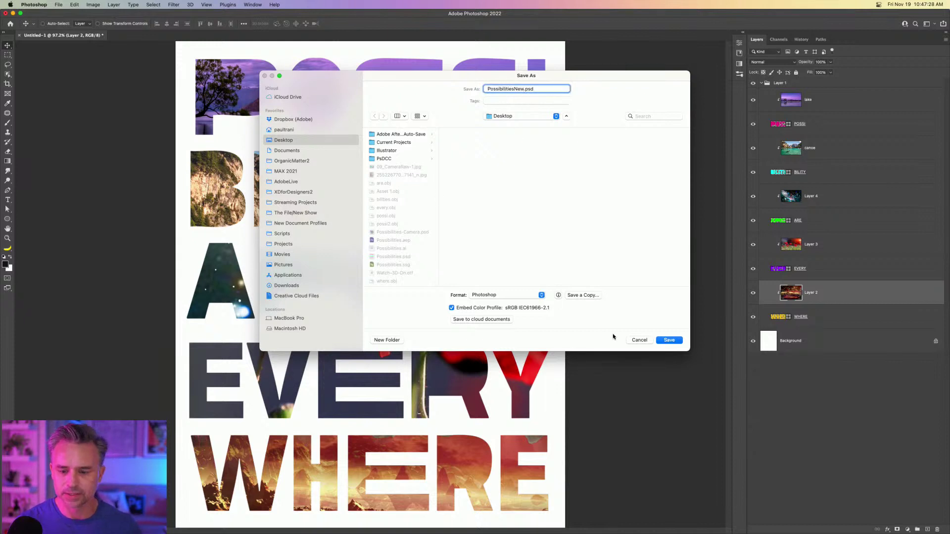
pyautogui.click(476, 319)
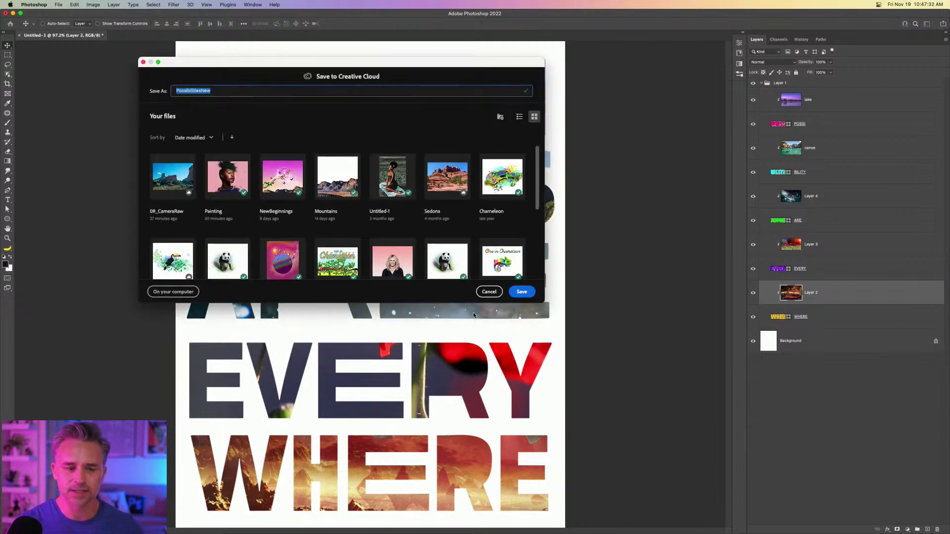
pyautogui.click(328, 116)
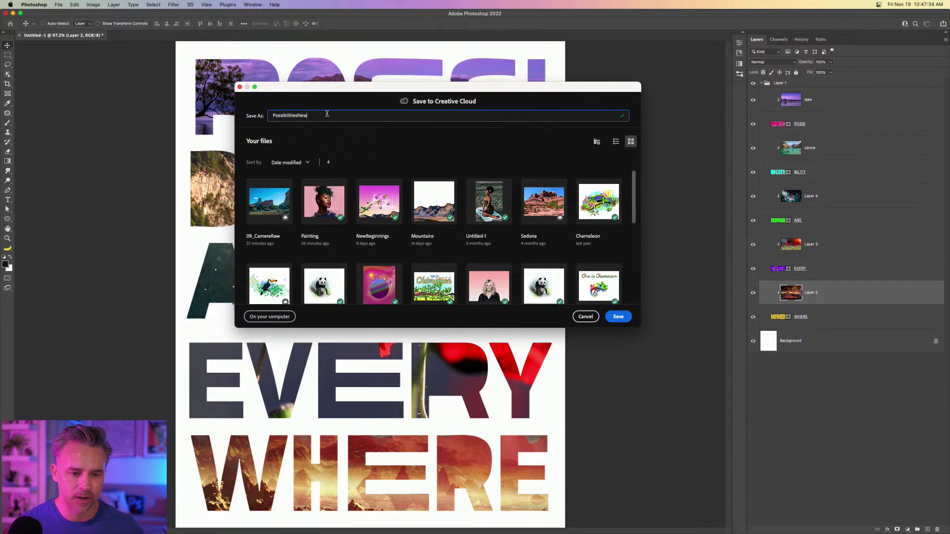
pyautogui.press('BackSpace')
pyautogui.press('BackSpace')
pyautogui.press('BackSpace')
pyautogui.click(618, 317)
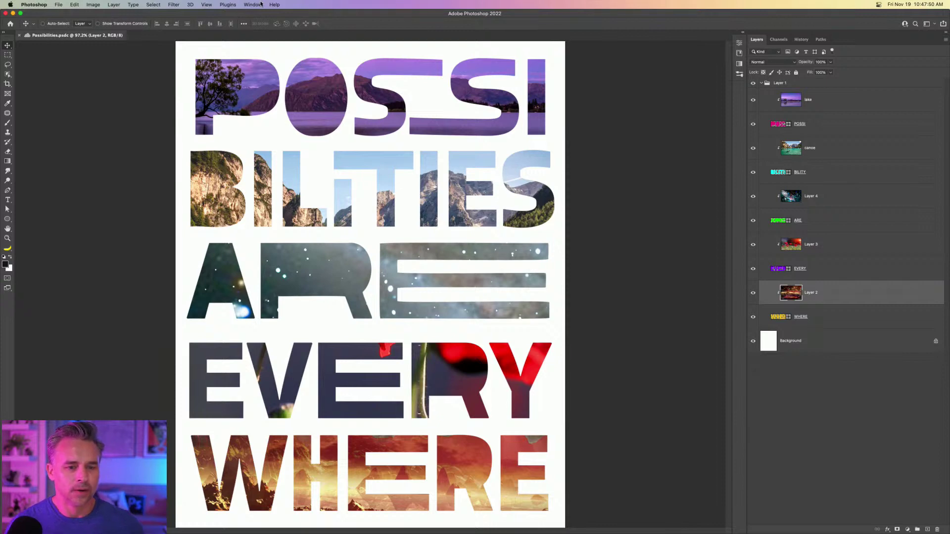
# Choose Reveal on Web from the document tab's context menu to view the cloud document.
pyautogui.click(742, 32)
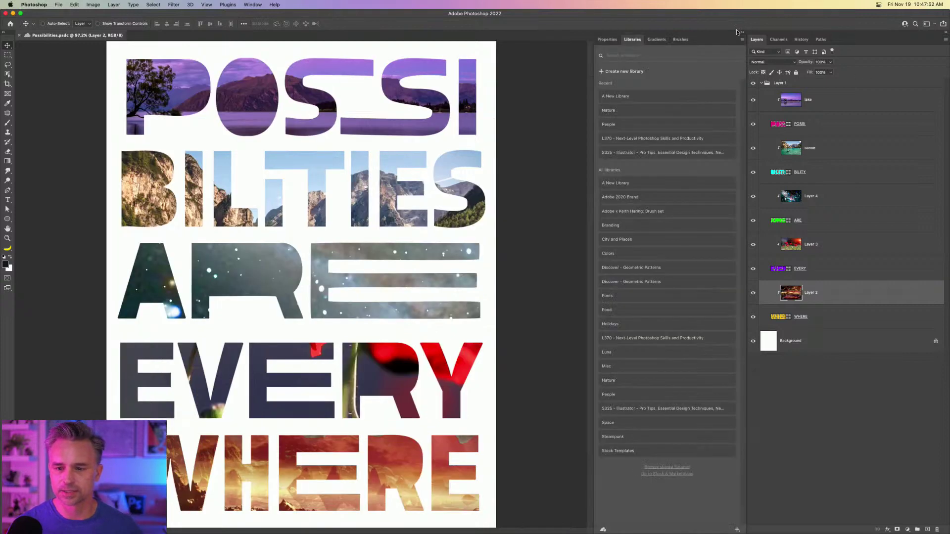
pyautogui.click(252, 5)
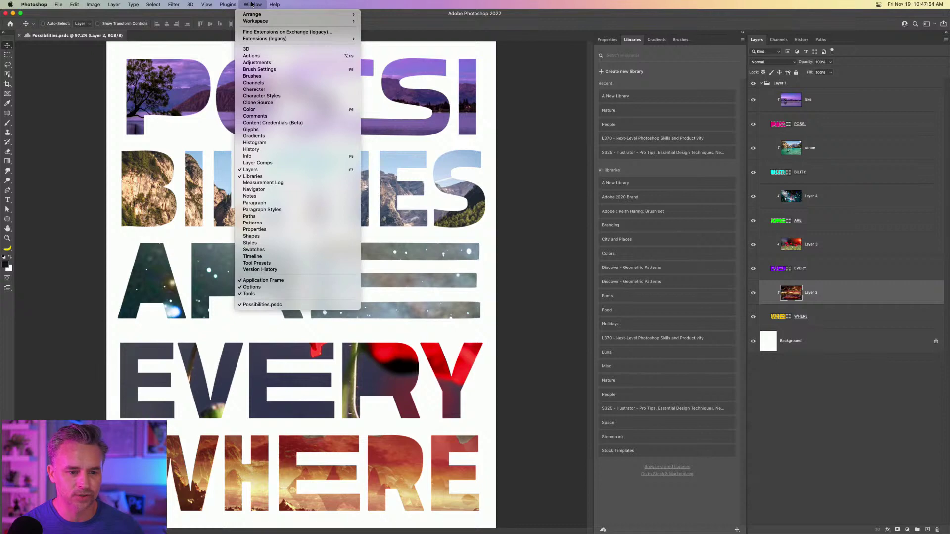
pyautogui.click(252, 5)
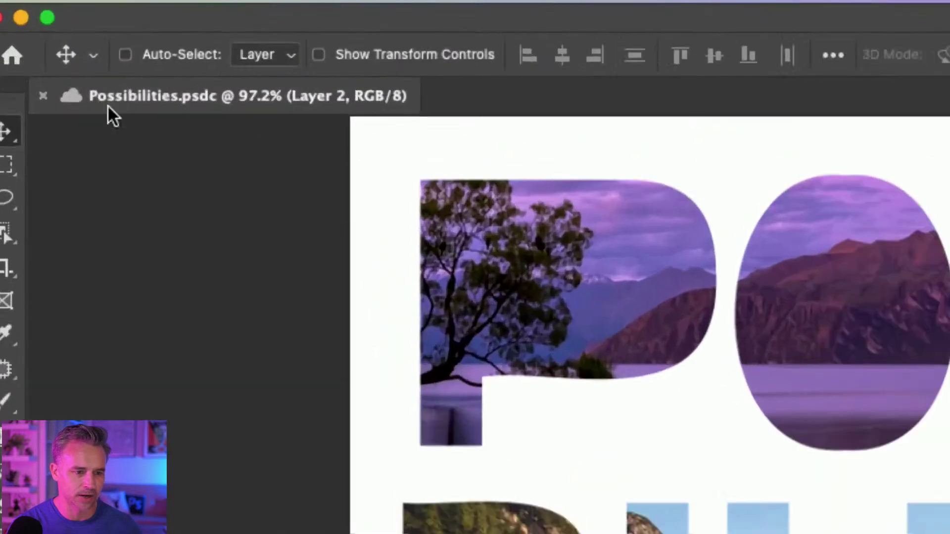
pyautogui.rightClick(40, 36)
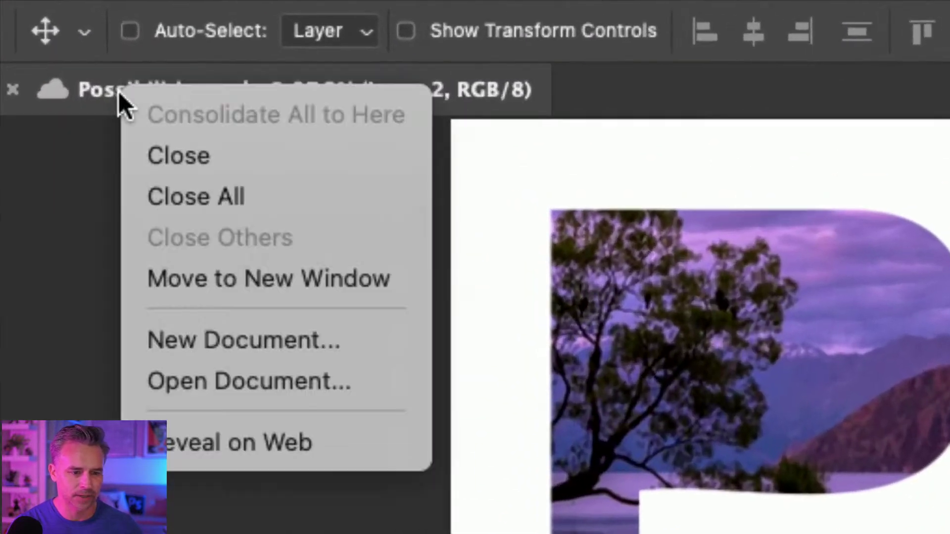
pyautogui.click(258, 441)
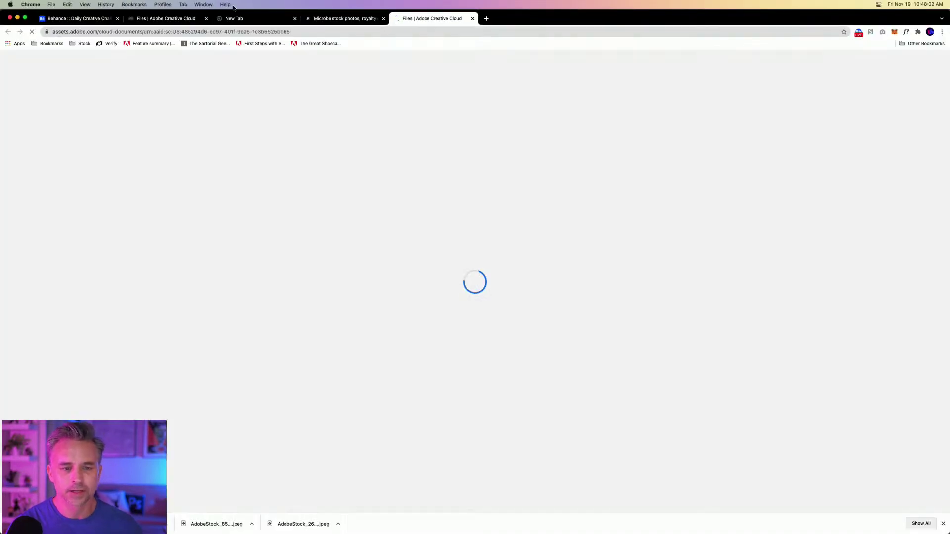
# On the Creative Cloud page, select the poster's web address and zoom into its lettering.
pyautogui.click(301, 33)
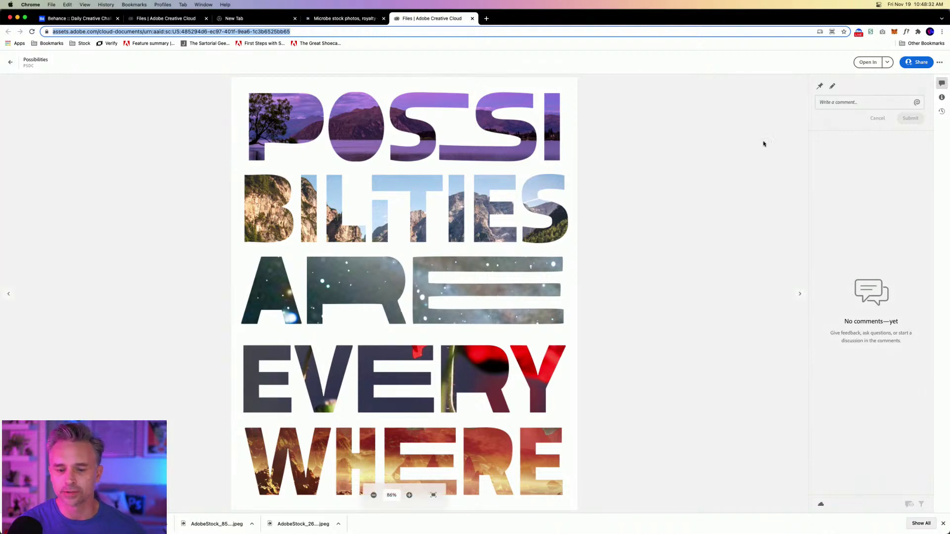
pyautogui.scroll(5, 416, 108)
pyautogui.scroll(10, 792, 104)
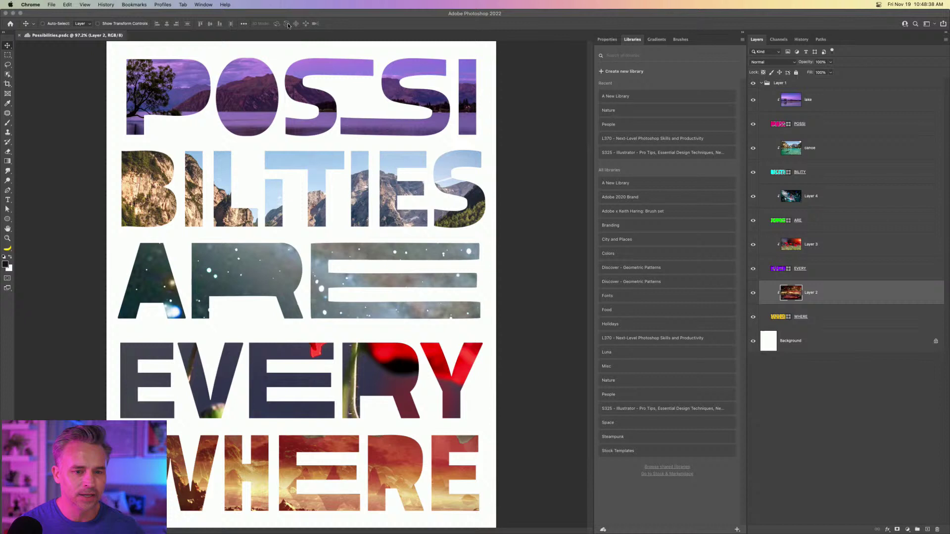
# Dock the Comments panel and keep the 10:47 AM version named 'Pauls Orginal'.
pyautogui.click(245, 5)
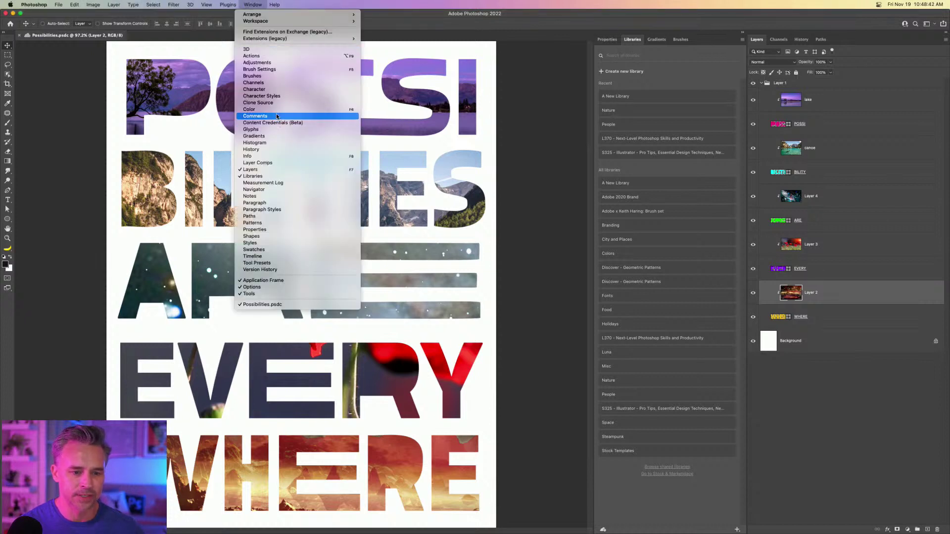
pyautogui.click(246, 118)
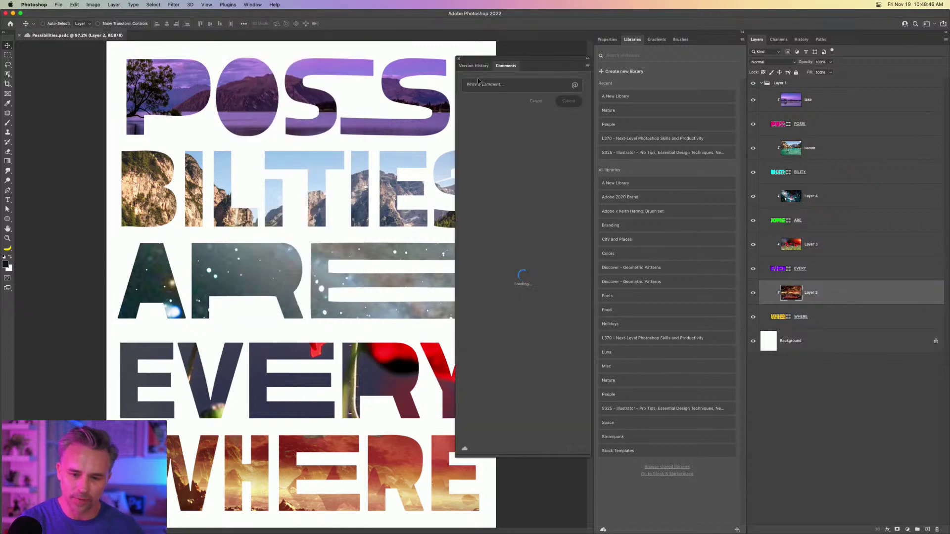
pyautogui.moveTo(504, 65); pyautogui.dragTo(630, 44)
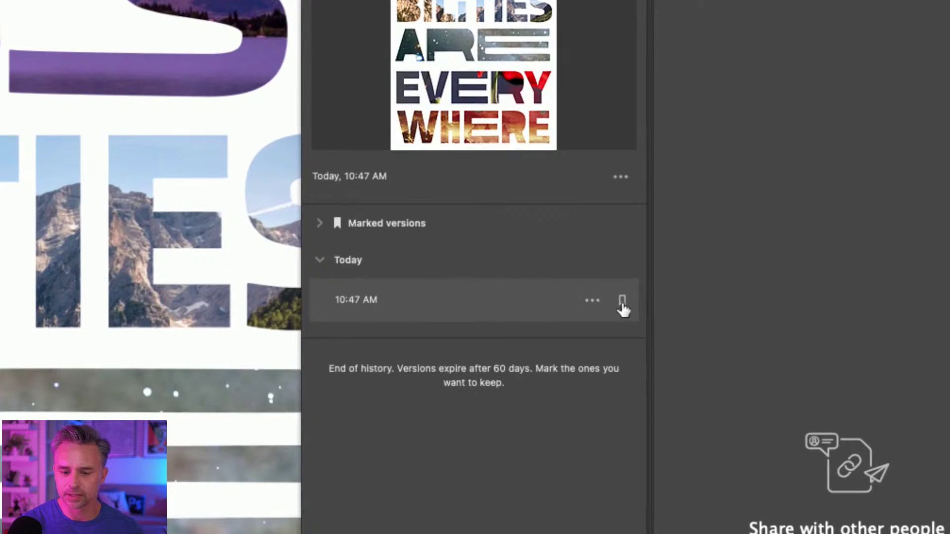
pyautogui.click(621, 304)
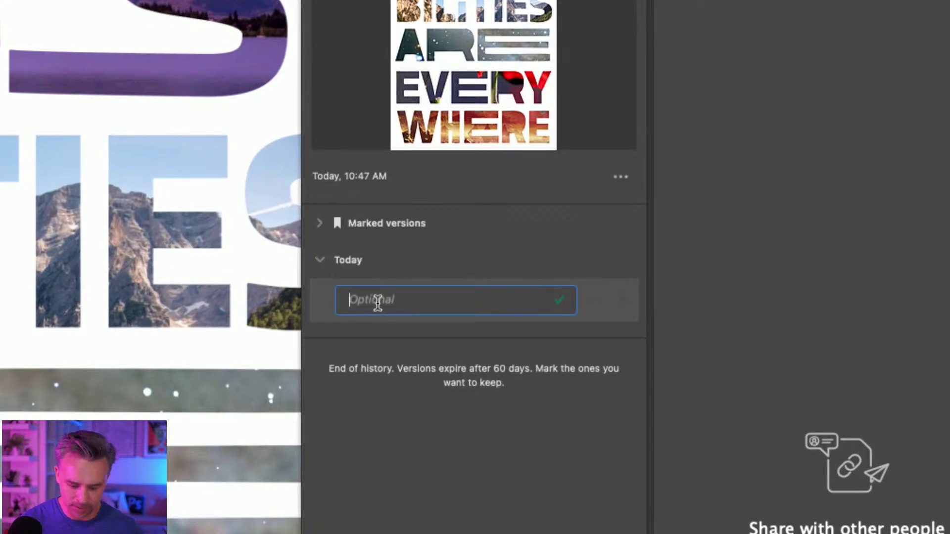
pyautogui.write('Pauls O')
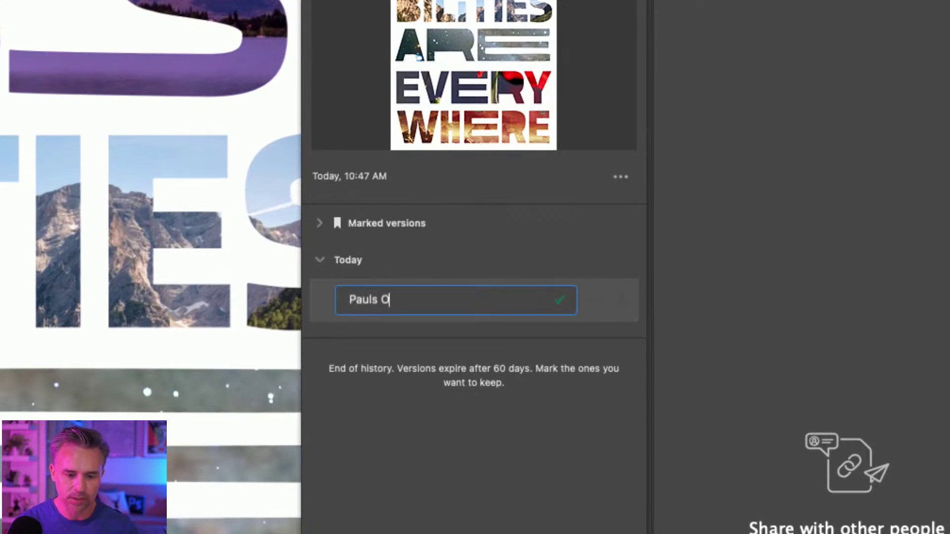
pyautogui.write('rginal')
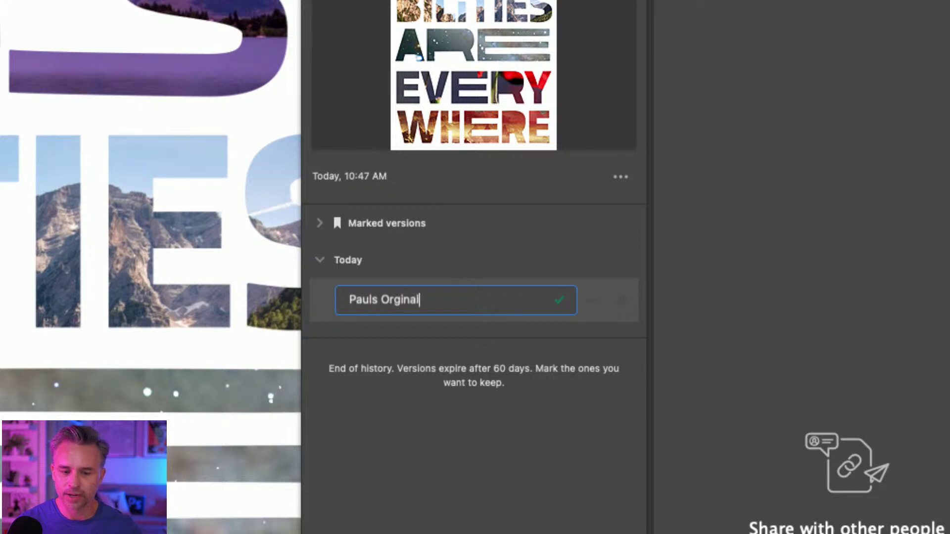
pyautogui.press('Return')
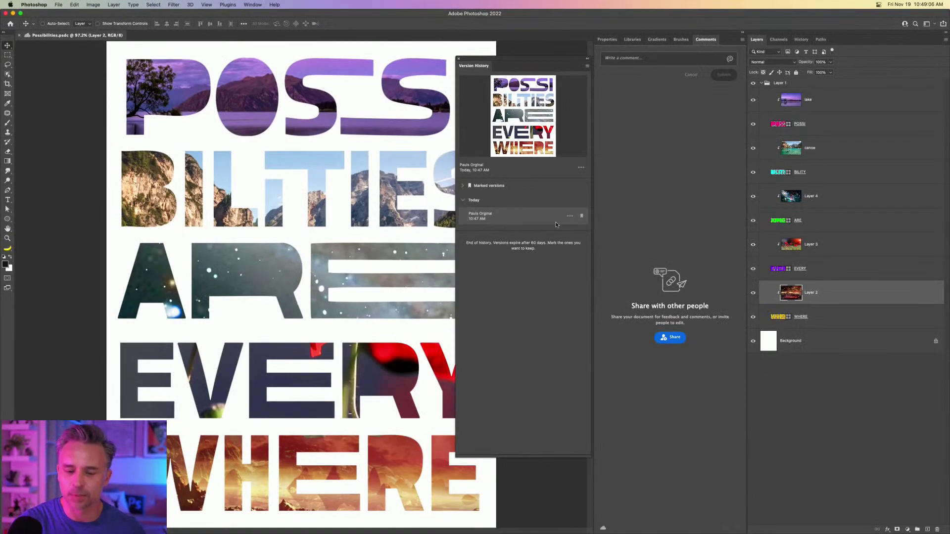
pyautogui.click(557, 225)
# Copy the document's share link and switch back to Chrome.
pyautogui.click(682, 340)
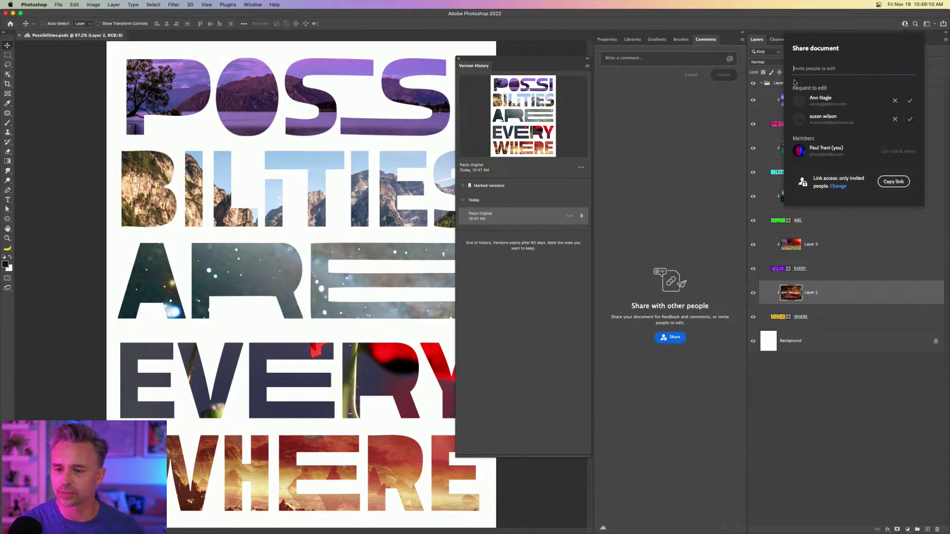
pyautogui.click(894, 182)
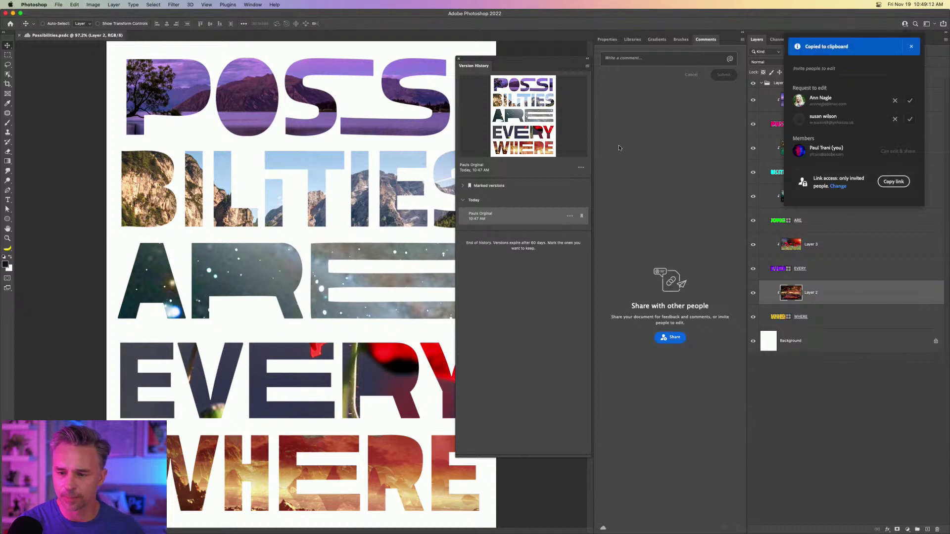
pyautogui.moveTo(633, 528)
pyautogui.click(508, 527)
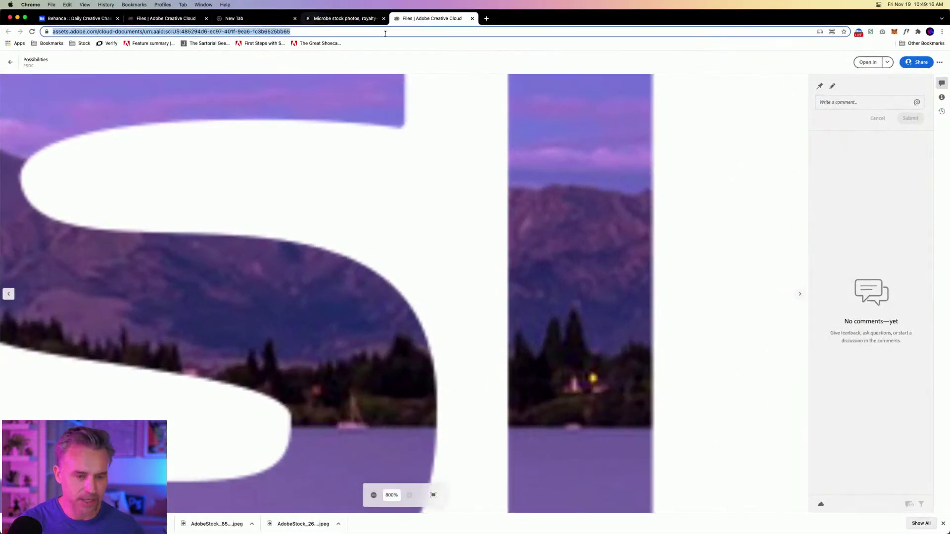
# Load the pasted share link in Chrome with its ?view=difile ending removed.
pyautogui.press('super+v')
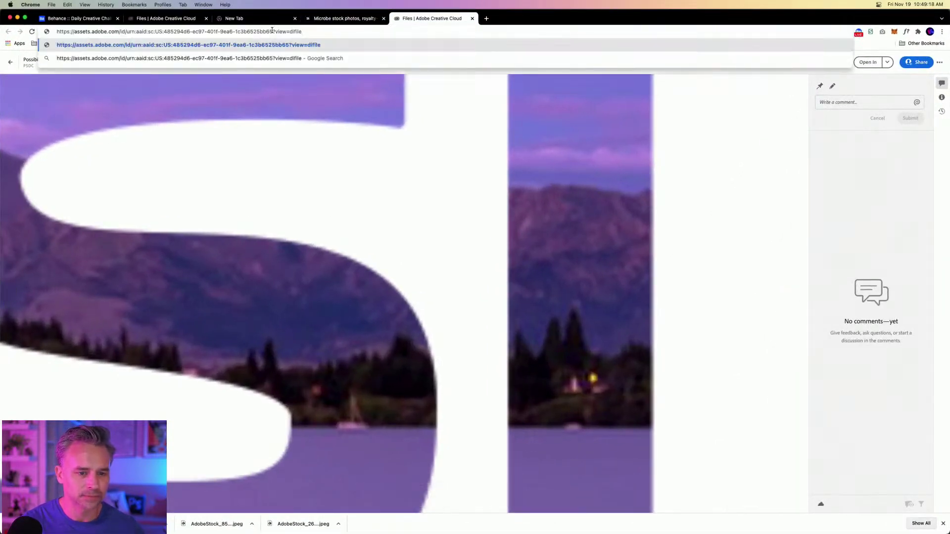
pyautogui.moveTo(273, 31); pyautogui.dragTo(370, 45)
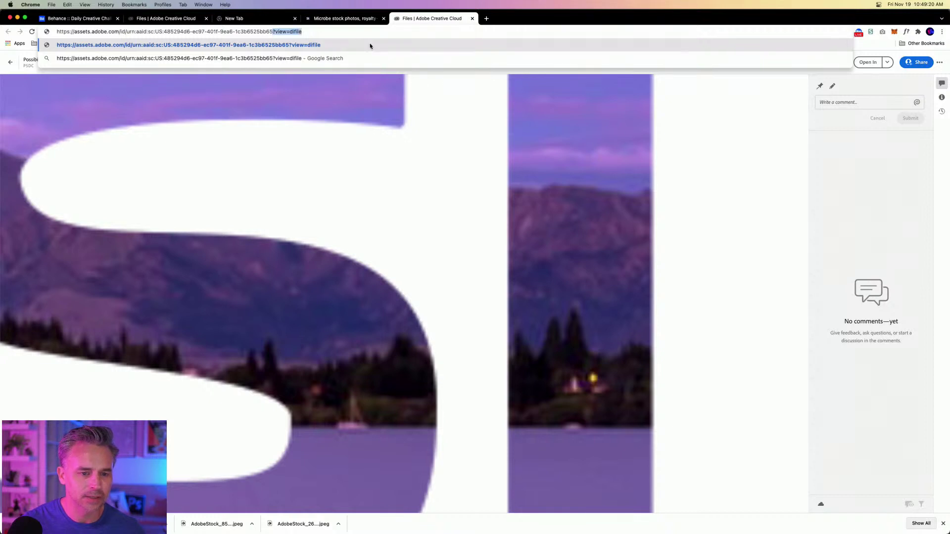
pyautogui.press('BackSpace')
pyautogui.press('Return')
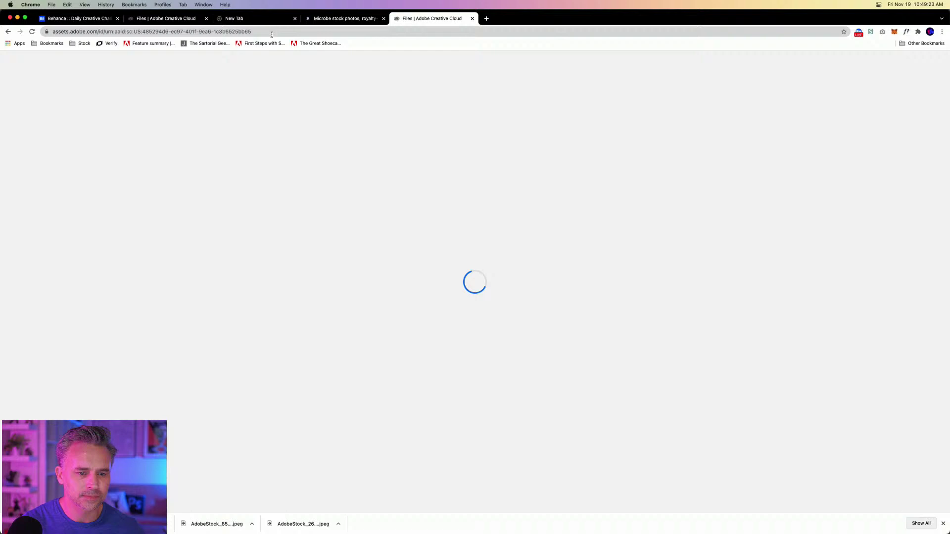
# Minimise Chrome and close Photoshop's Share document popup.
pyautogui.click(271, 33)
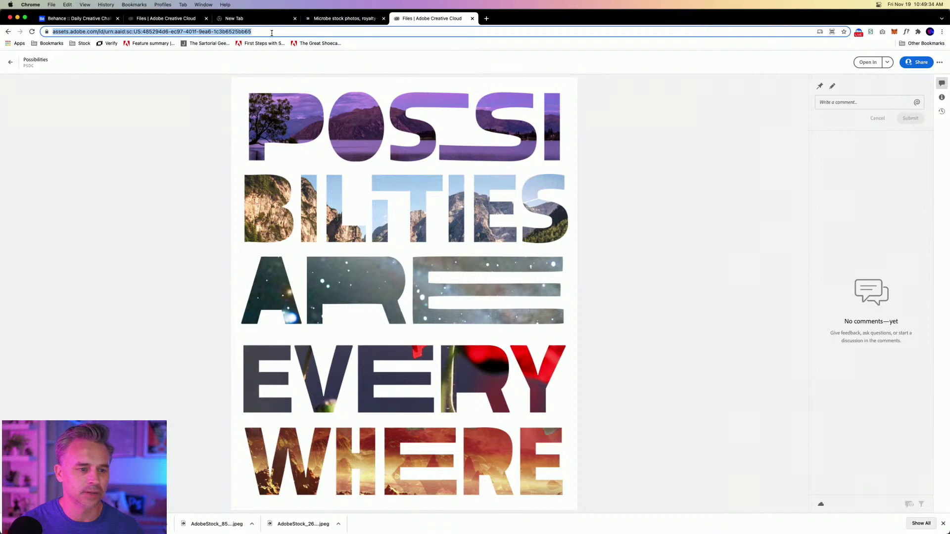
pyautogui.click(18, 18)
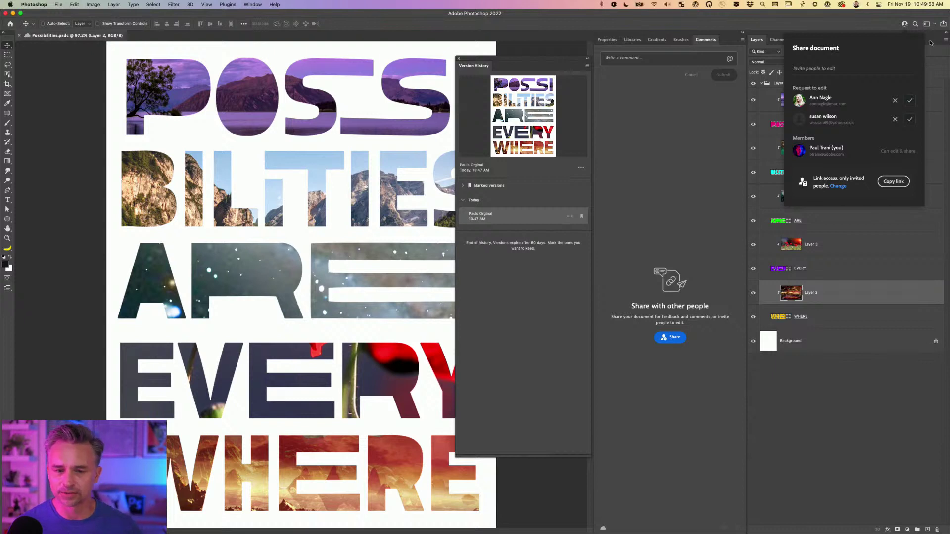
pyautogui.click(696, 160)
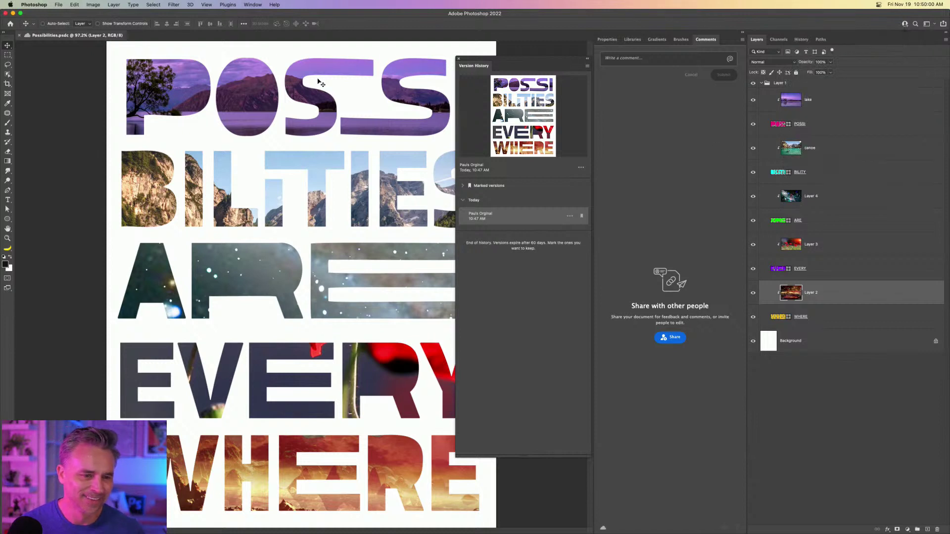
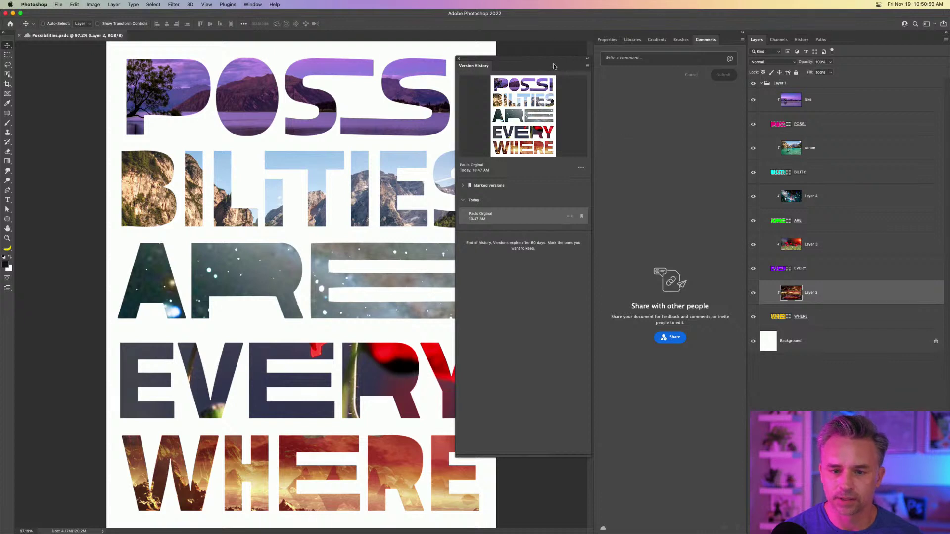
# Close Version History, approve all four pending edit requests in the Share panel, and open Link access settings.
pyautogui.click(458, 59)
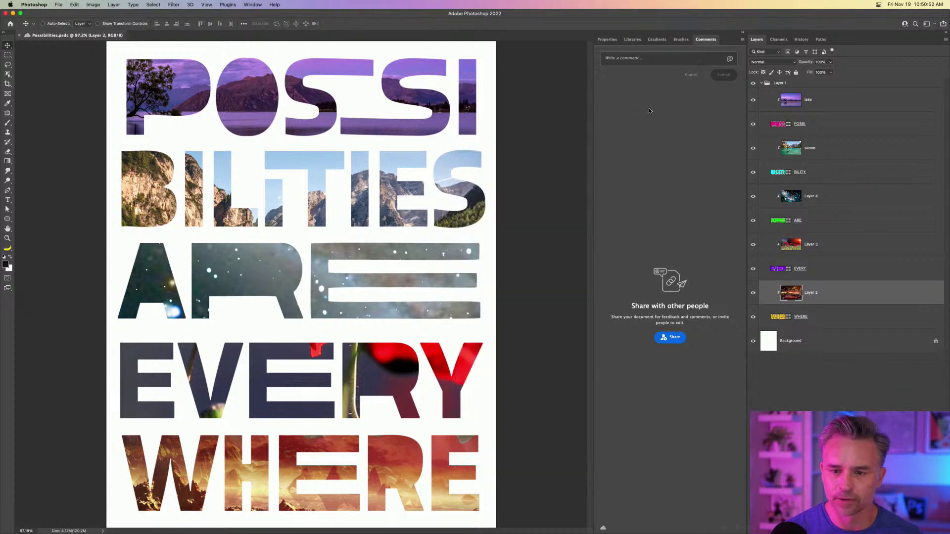
pyautogui.click(671, 337)
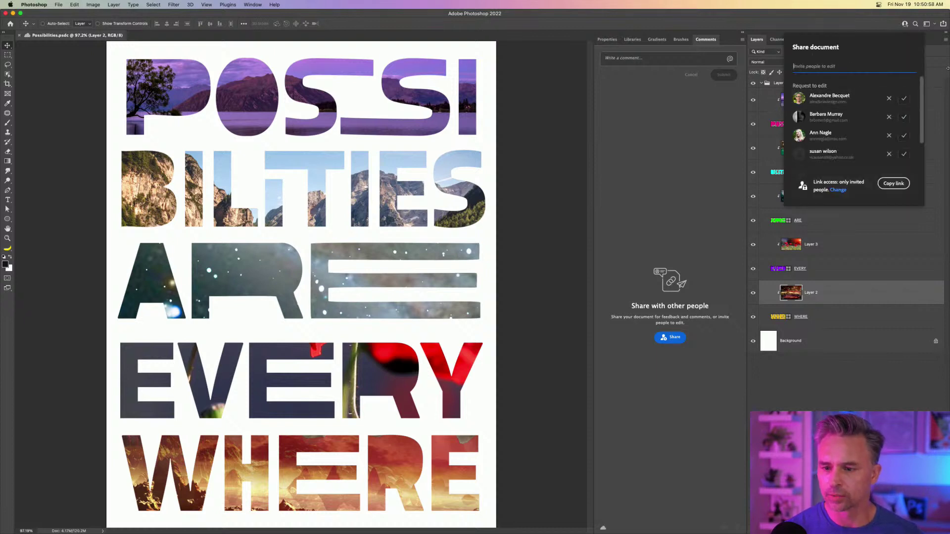
pyautogui.click(905, 100)
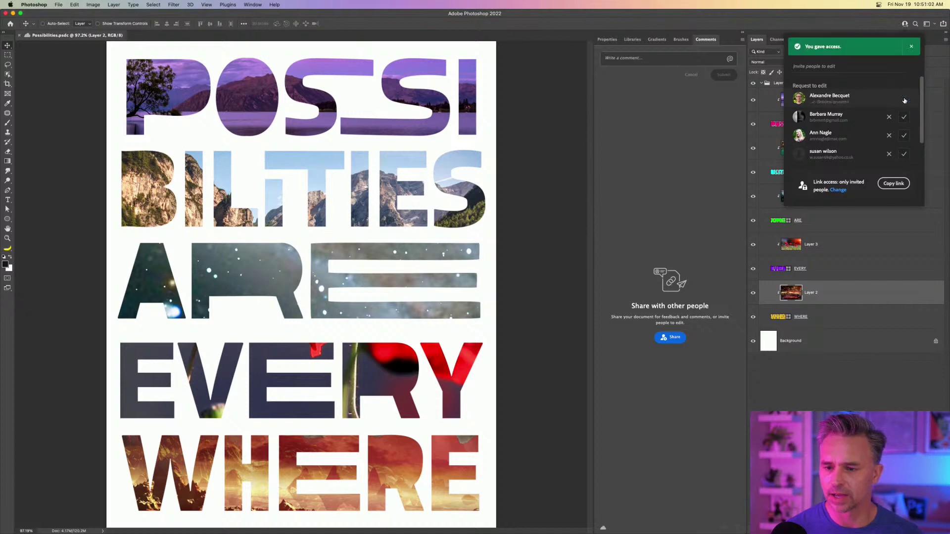
pyautogui.click(904, 118)
pyautogui.click(904, 135)
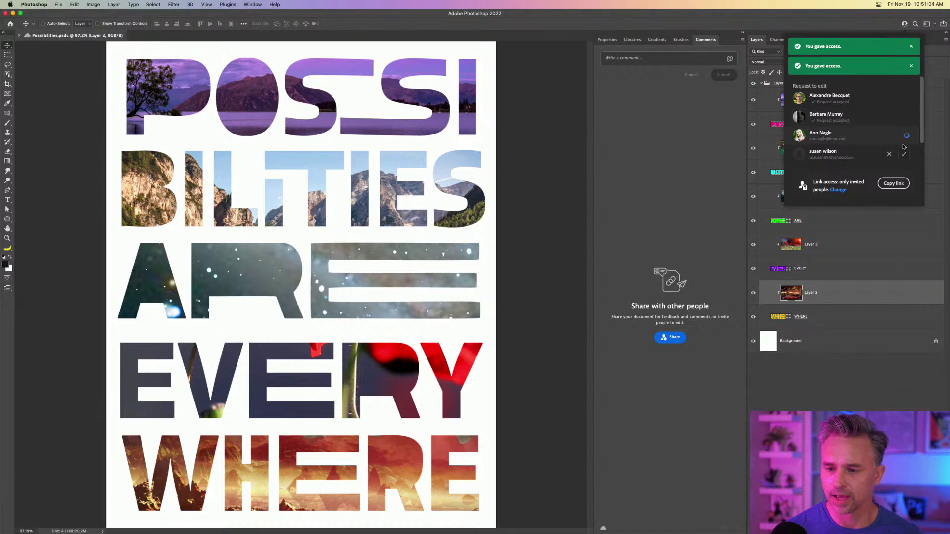
pyautogui.click(904, 153)
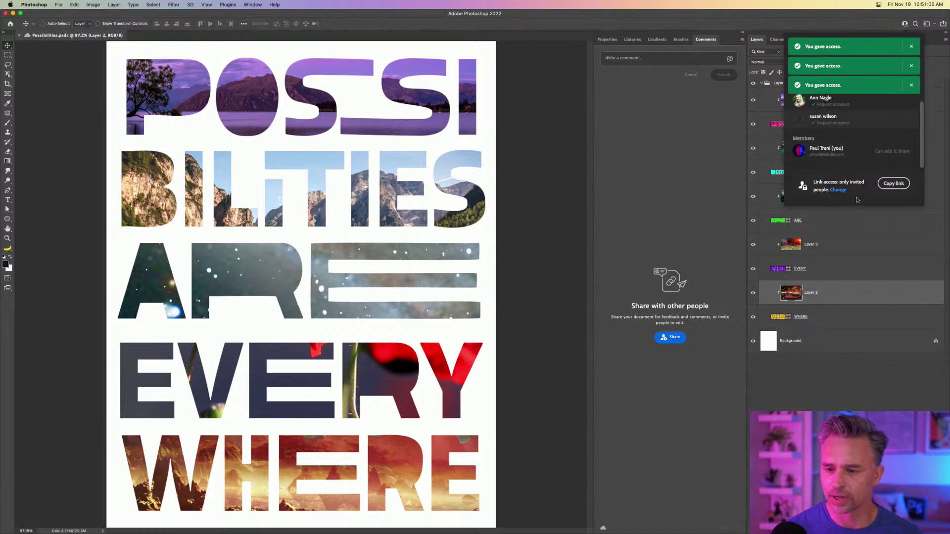
pyautogui.click(836, 191)
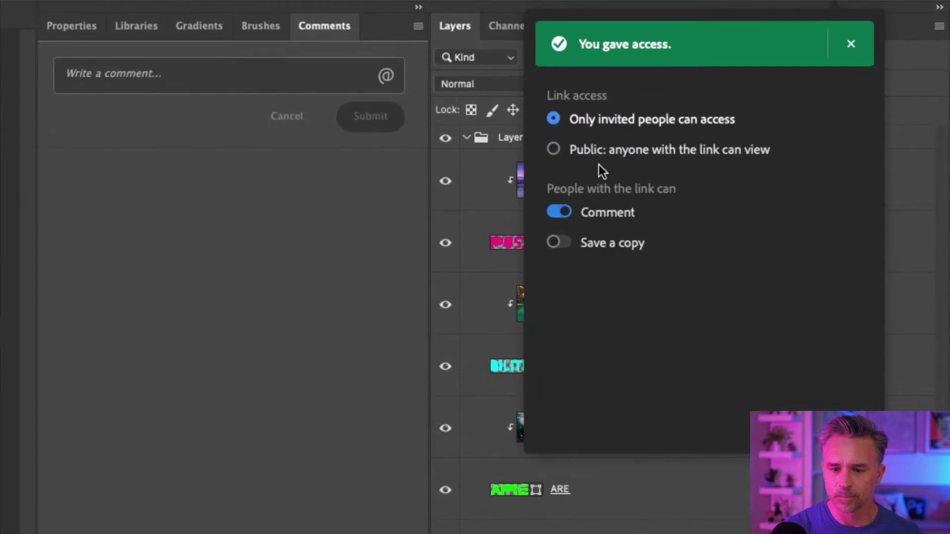
# Set link access to 'Public: anyone with the link can view', copy the link, and close the popup.
pyautogui.click(552, 152)
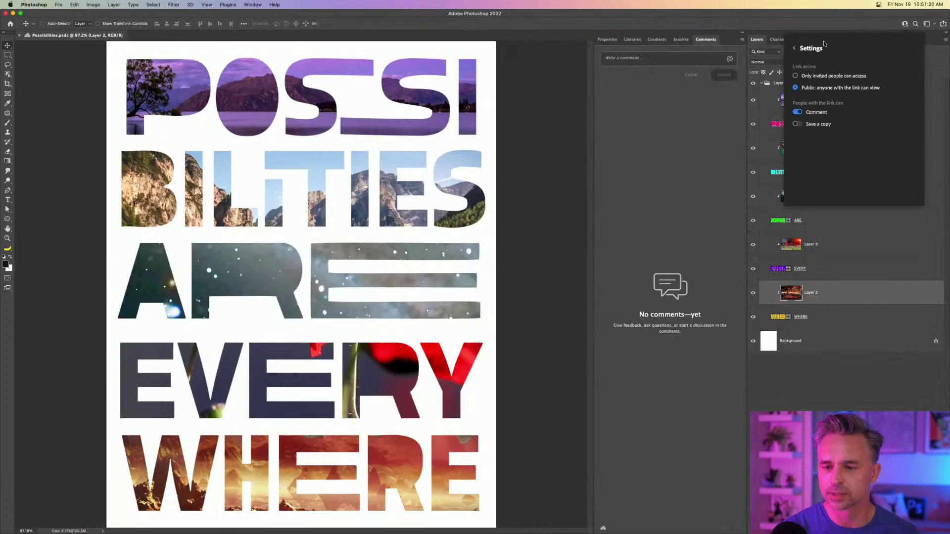
pyautogui.click(795, 48)
pyautogui.click(893, 183)
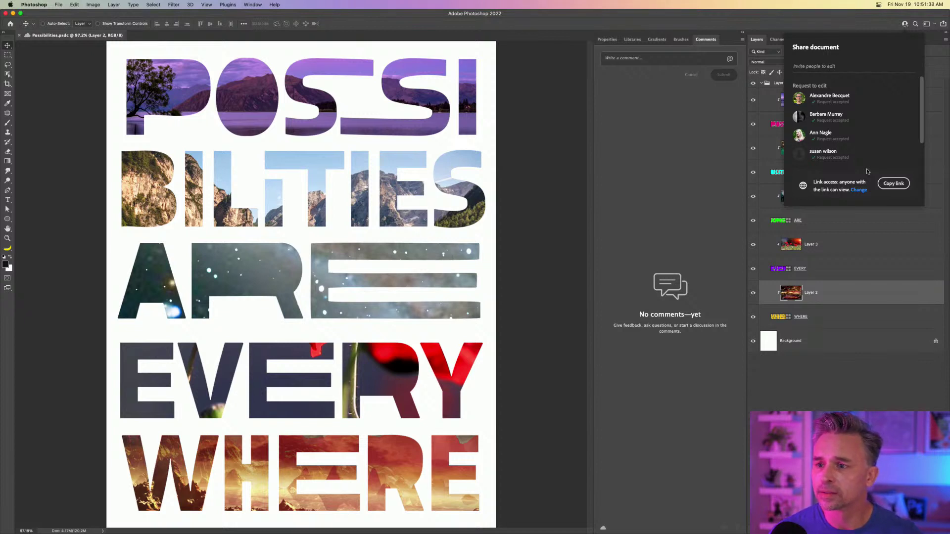
pyautogui.click(765, 379)
# Load the copied share link in Chrome, then minimise Chrome.
pyautogui.moveTo(643, 527)
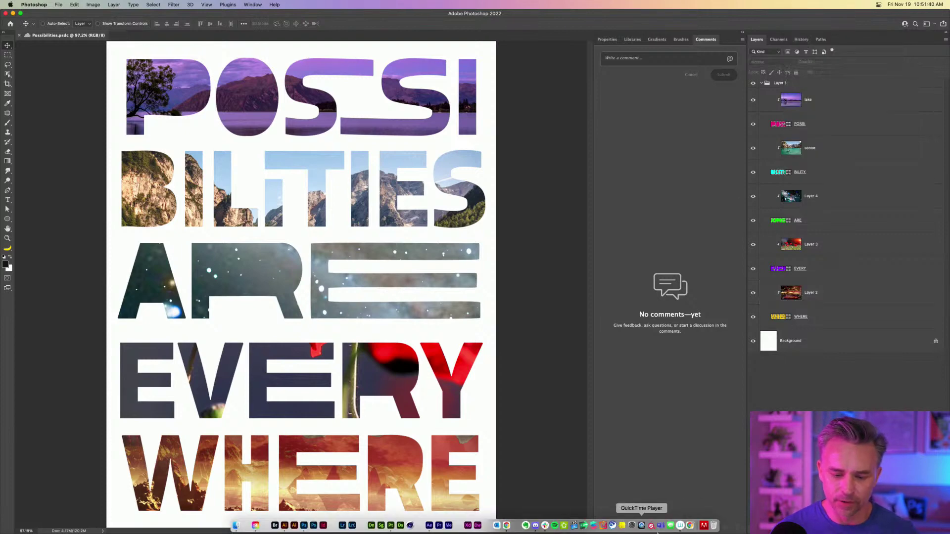
pyautogui.click(507, 526)
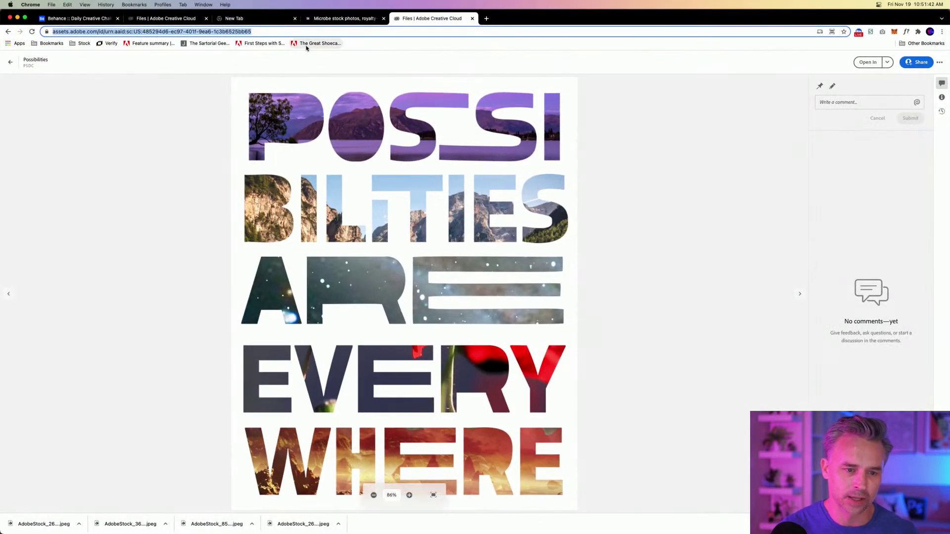
pyautogui.press('super+v')
pyautogui.press('Return')
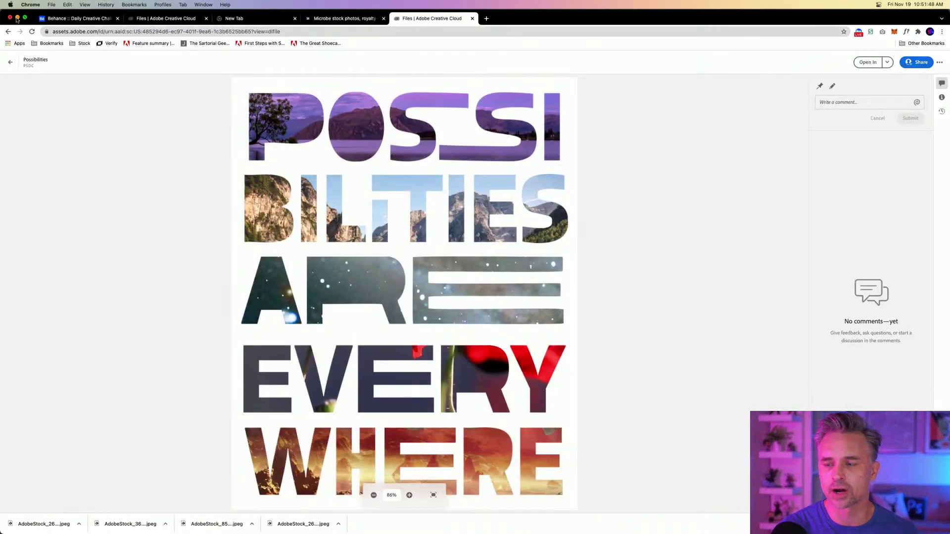
pyautogui.click(18, 18)
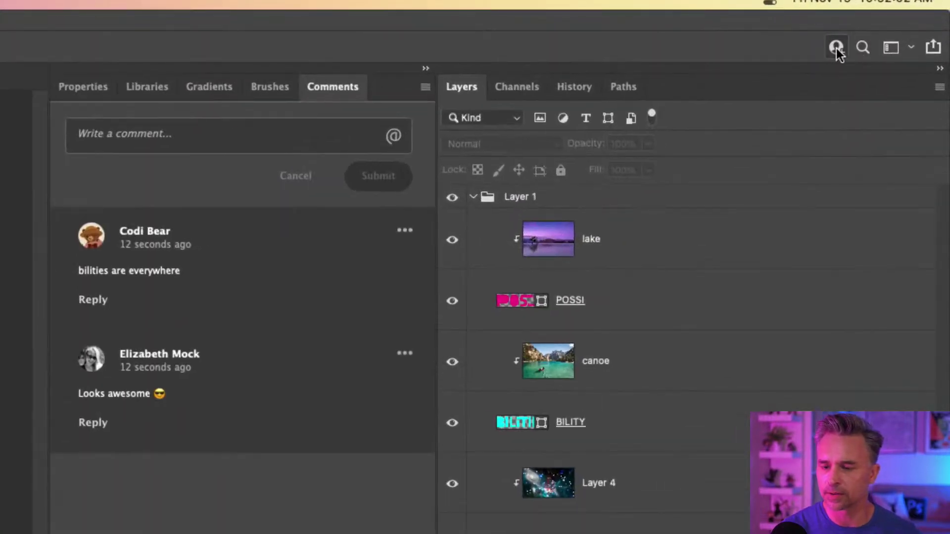
pyautogui.click(836, 46)
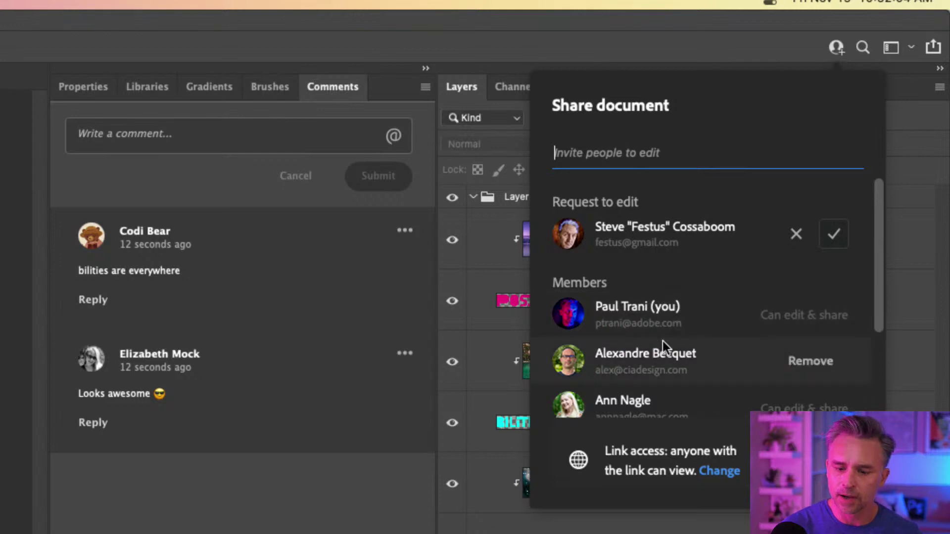
pyautogui.scroll(-3, 795, 289)
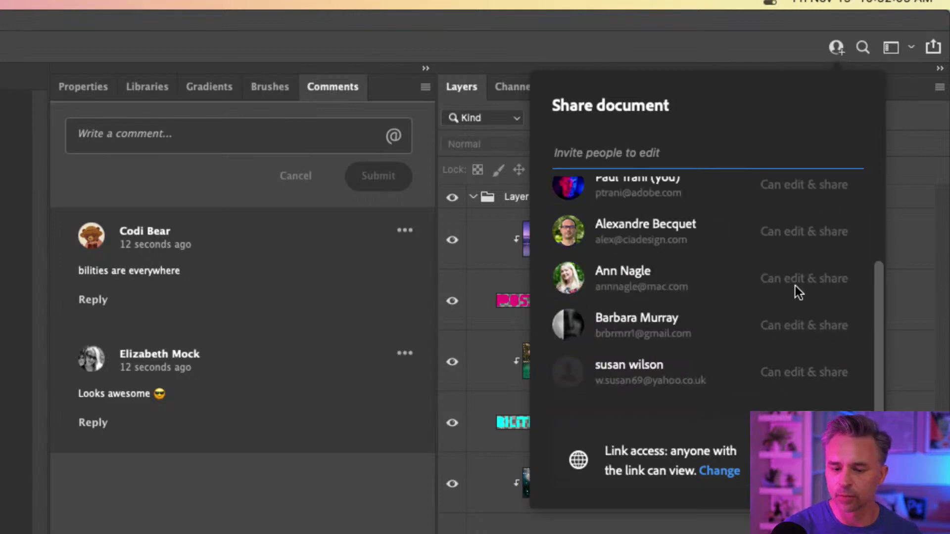
pyautogui.scroll(3, 762, 292)
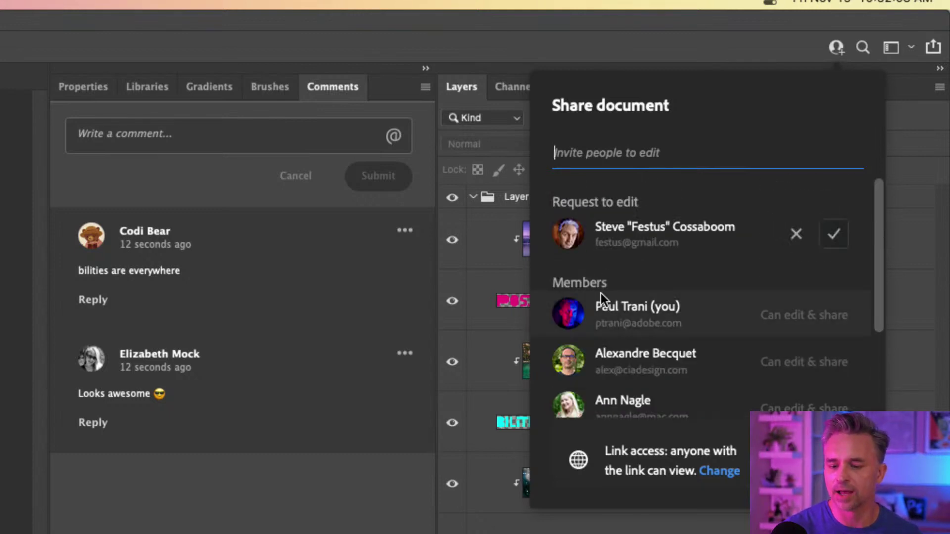
pyautogui.scroll(-3, 601, 293)
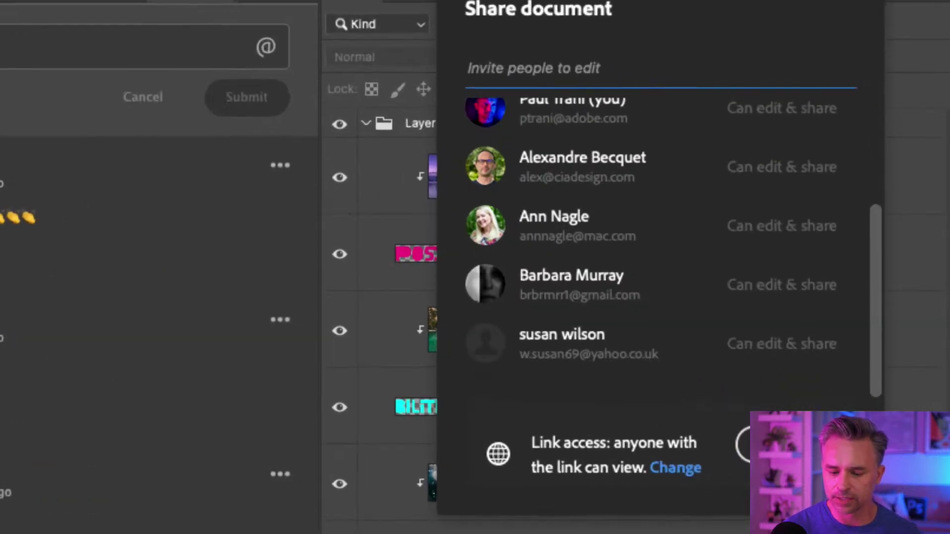
pyautogui.click(658, 468)
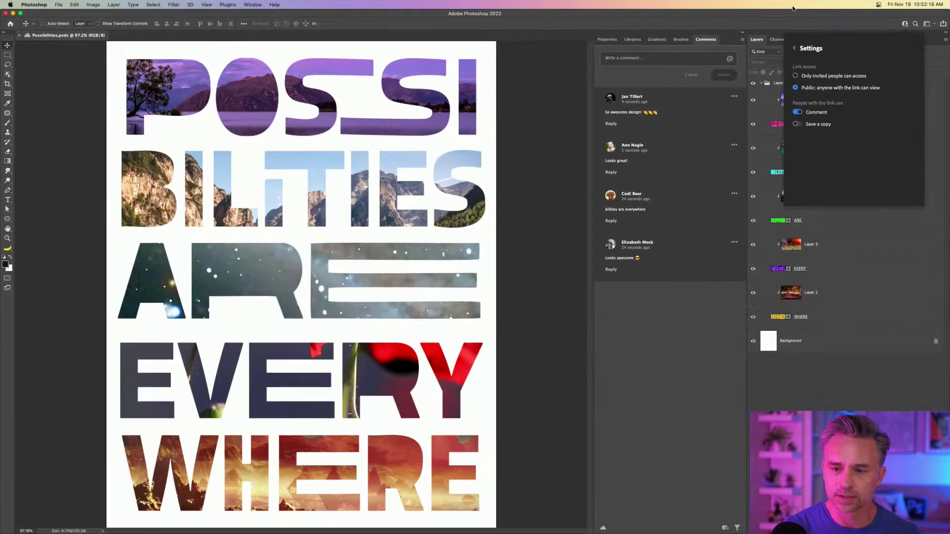
pyautogui.click(517, 117)
pyautogui.click(614, 20)
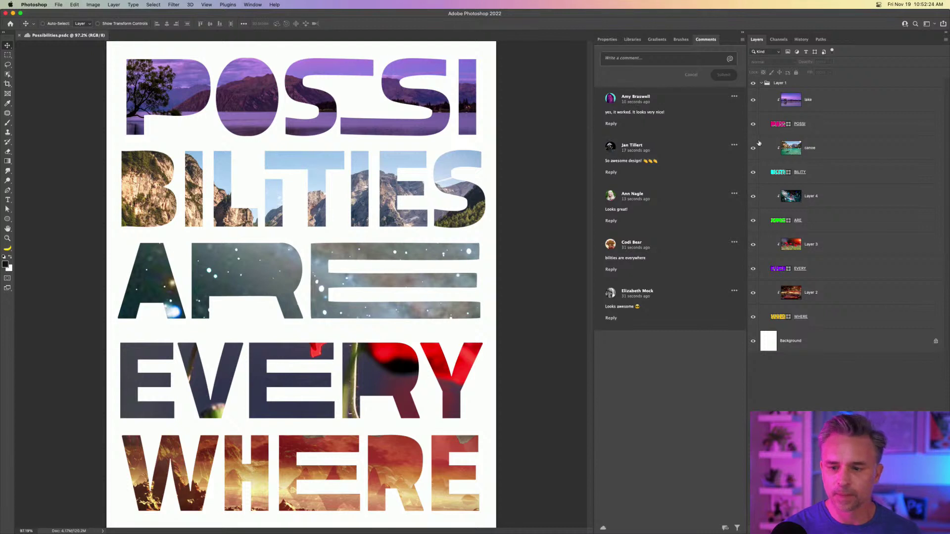
# Move the lake photo lower inside POSSI and reposition the canoe photo inside BILITIES.
pyautogui.click(803, 107)
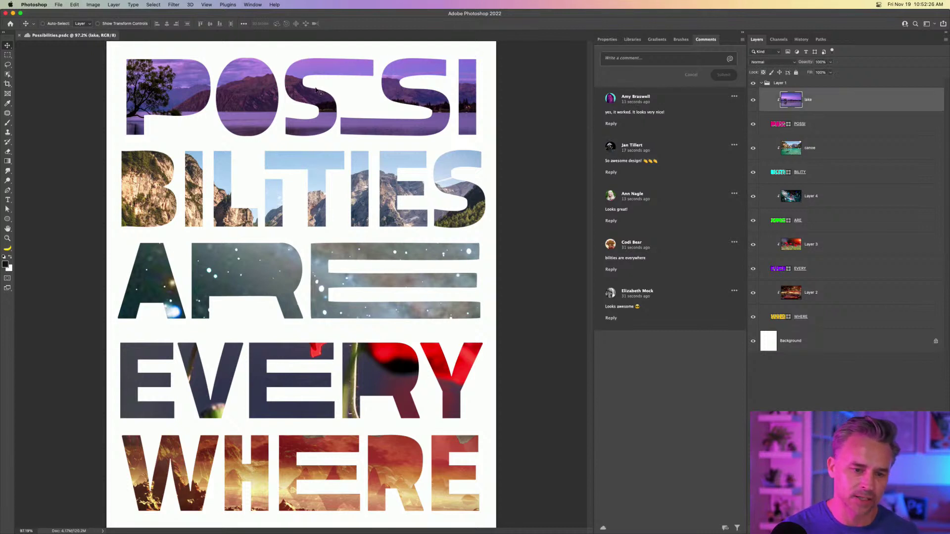
pyautogui.moveTo(291, 90); pyautogui.dragTo(285, 206)
pyautogui.click(805, 151)
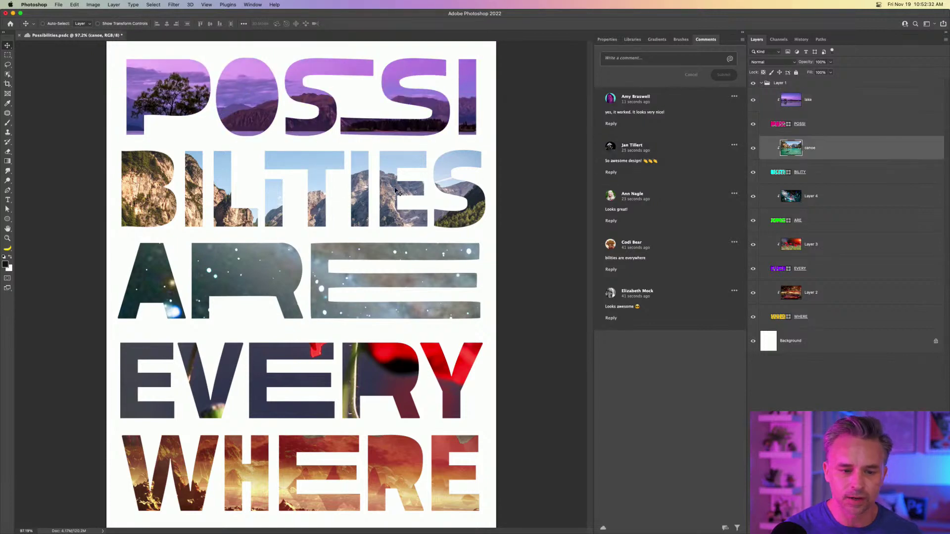
pyautogui.moveTo(468, 157); pyautogui.dragTo(388, 205)
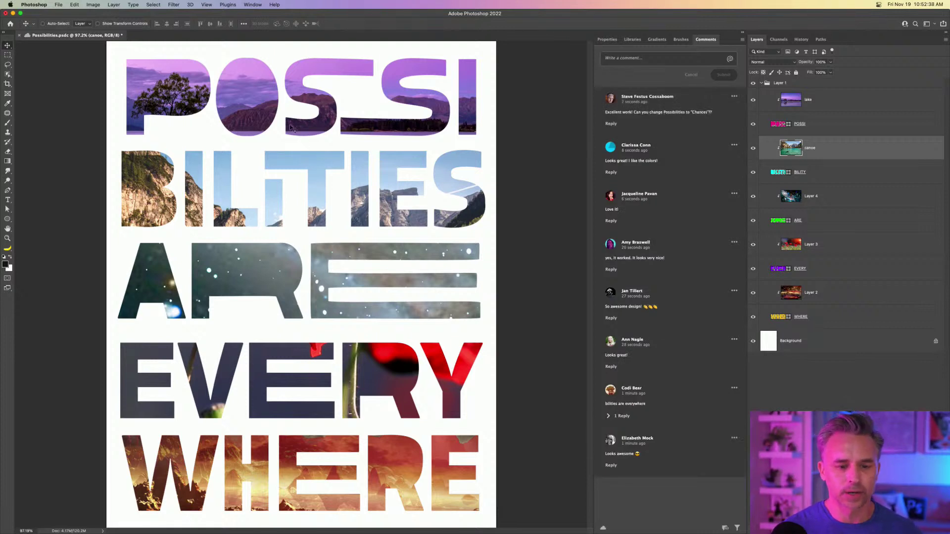
pyautogui.keyDown('super'); pyautogui.click(247, 96); pyautogui.keyUp('super')
pyautogui.moveTo(241, 96); pyautogui.dragTo(239, 112)
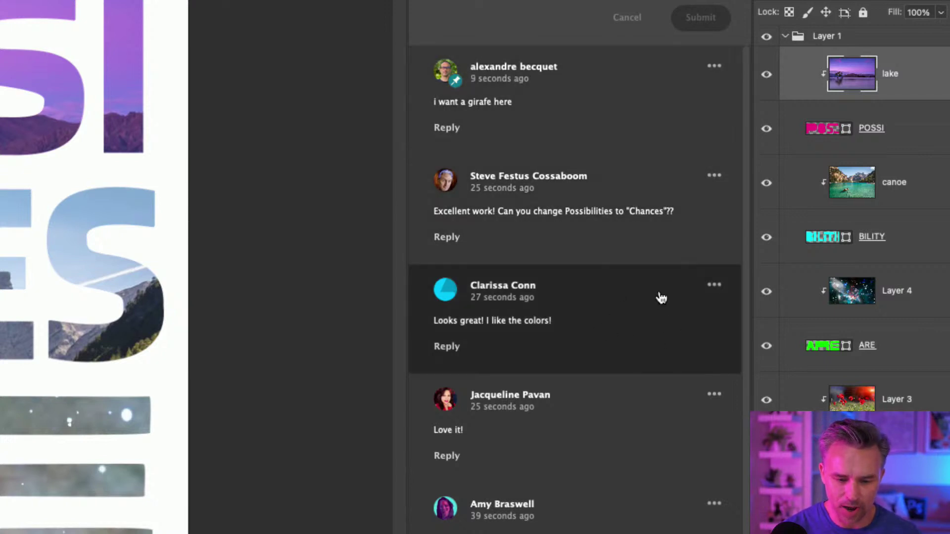
# Switch from Photoshop over to After Effects.
pyautogui.scroll(-2, 639, 425)
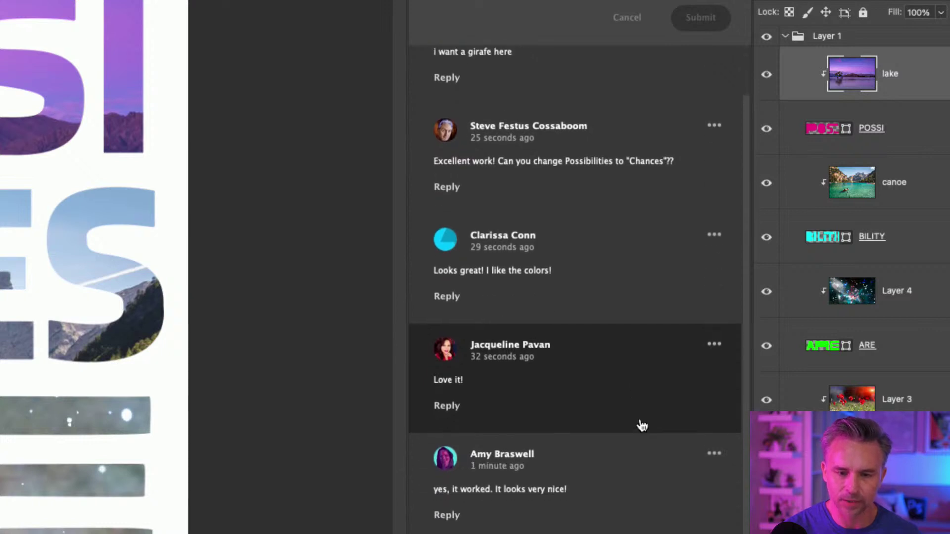
pyautogui.scroll(2, 642, 426)
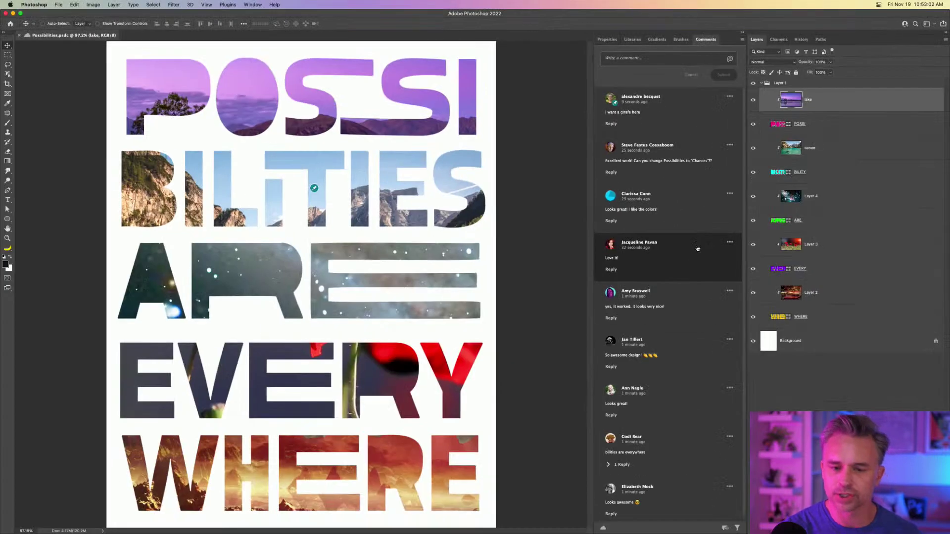
pyautogui.moveTo(411, 532)
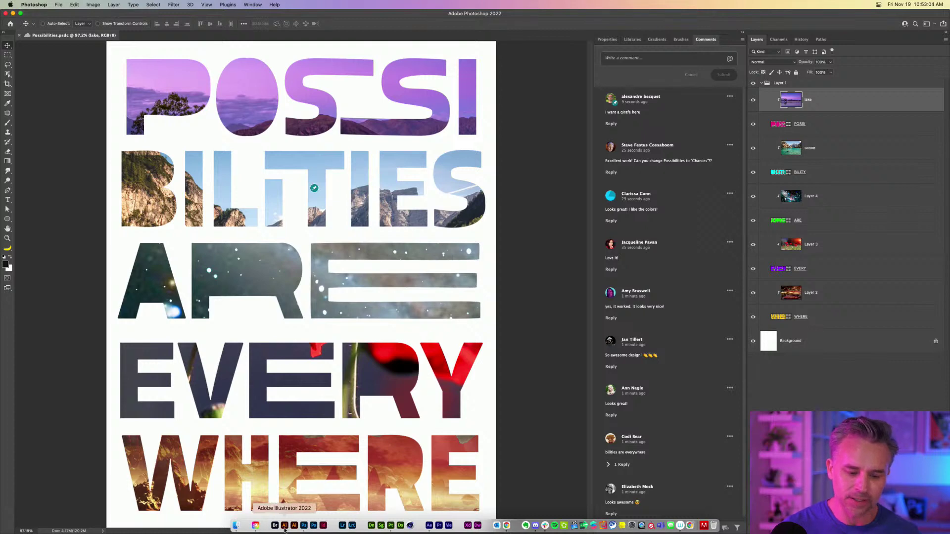
pyautogui.click(428, 526)
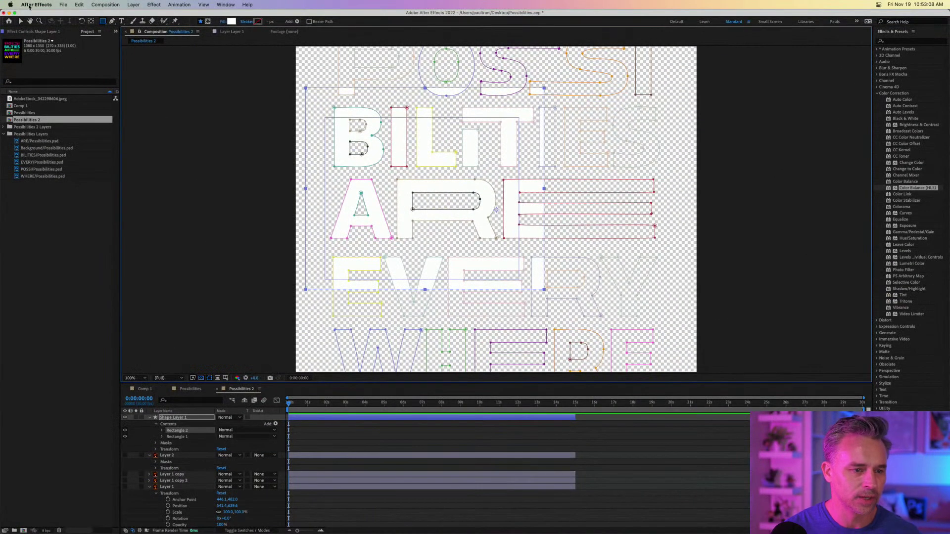
# Close the current project without saving and create a new composition with default settings.
pyautogui.click(63, 4)
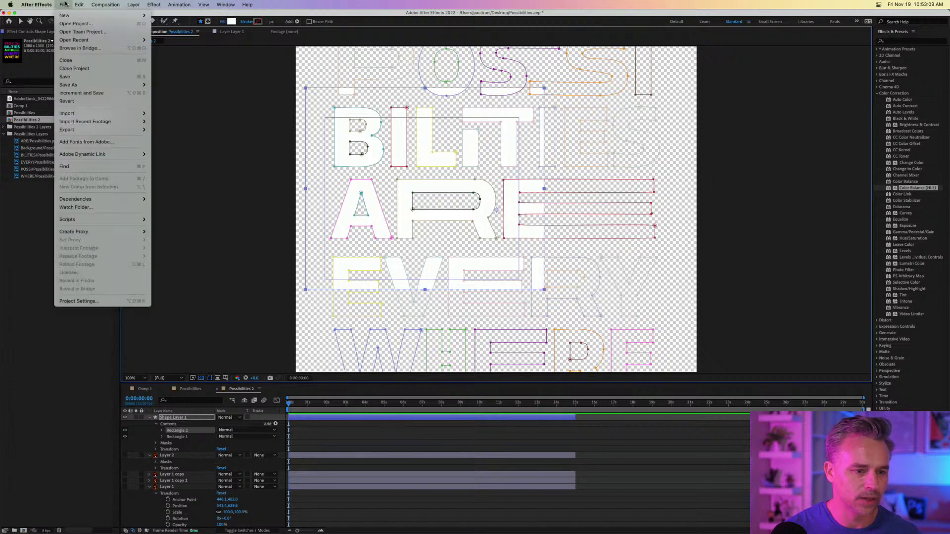
pyautogui.click(80, 67)
pyautogui.click(448, 286)
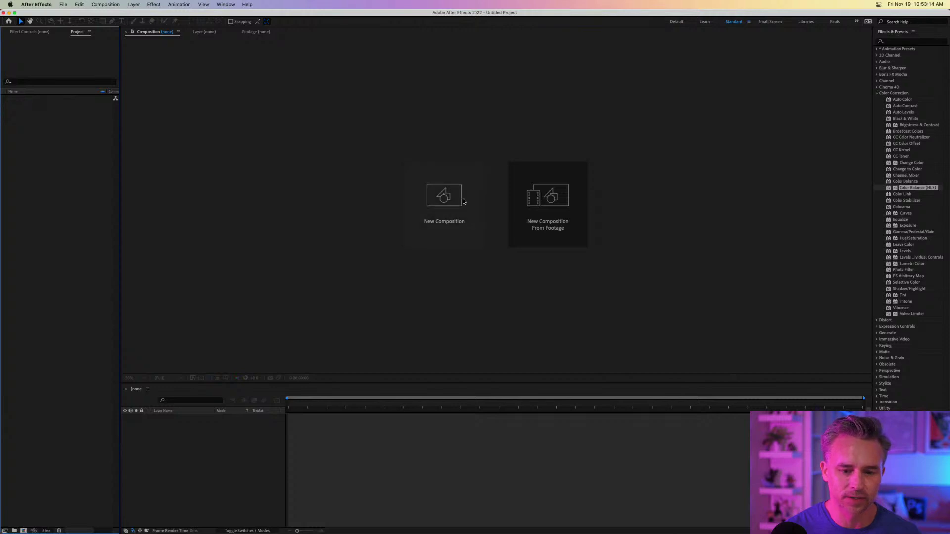
pyautogui.click(448, 201)
pyautogui.press('Return')
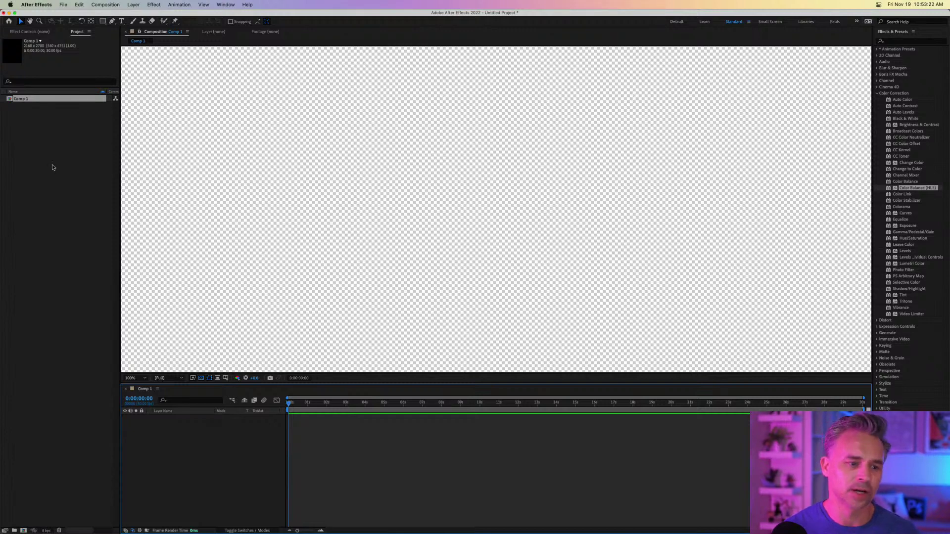
# Rename Comp 1 to 'Your canvas/doc' in the Project panel and select it.
pyautogui.click(14, 119)
pyautogui.click(8, 100)
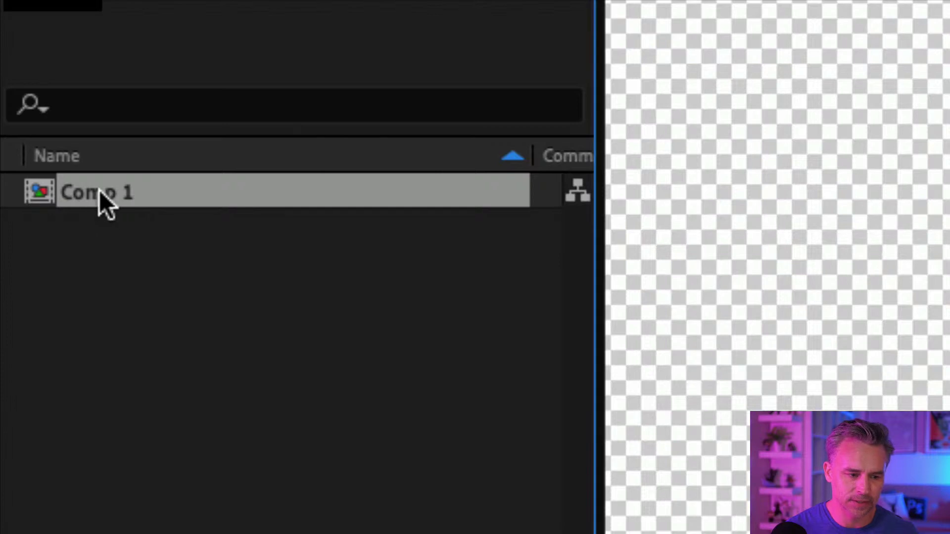
pyautogui.press('Return')
pyautogui.write('Y')
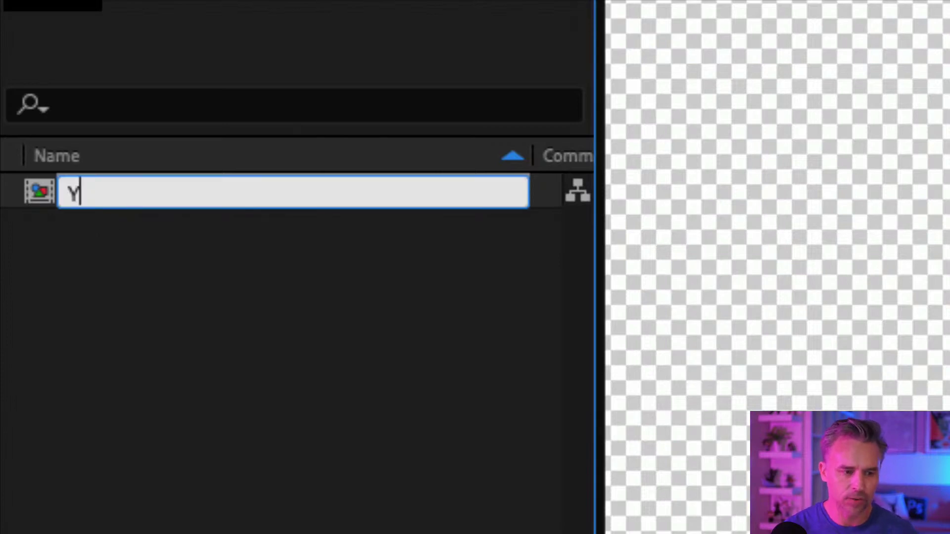
pyautogui.write('our canvas')
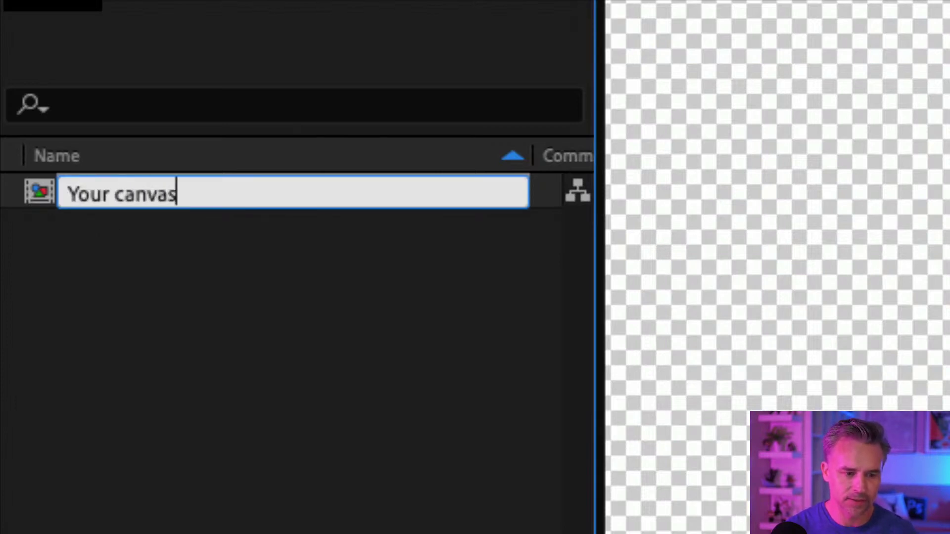
pyautogui.write('/doc')
pyautogui.press('Return')
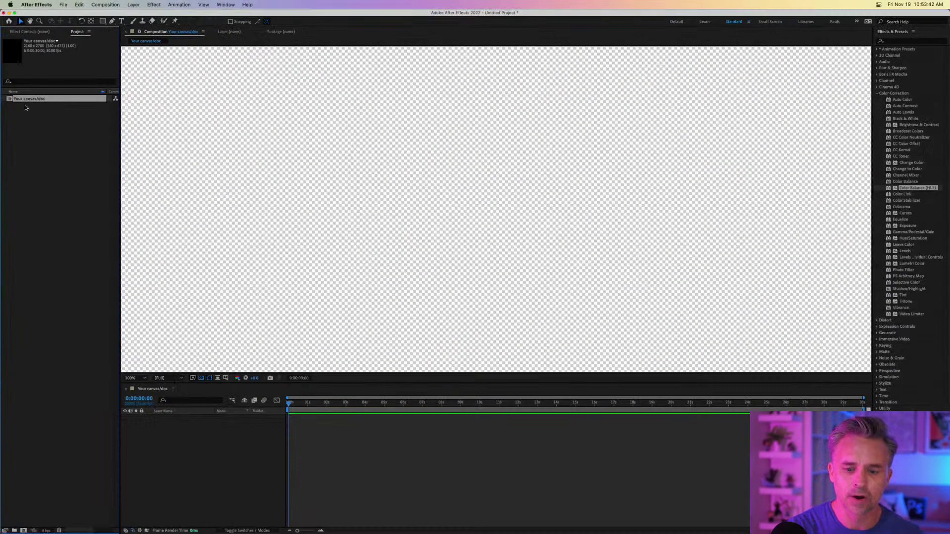
pyautogui.click(168, 364)
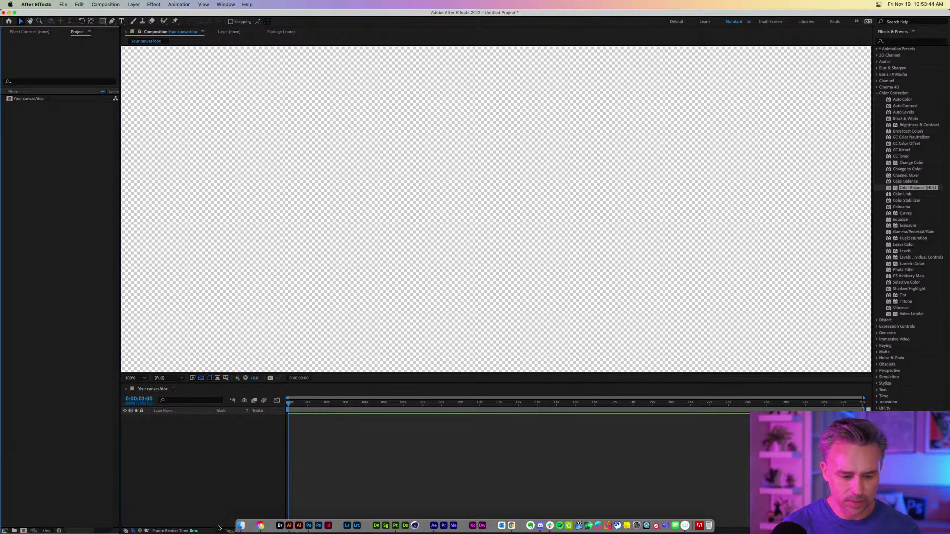
pyautogui.click(20, 98)
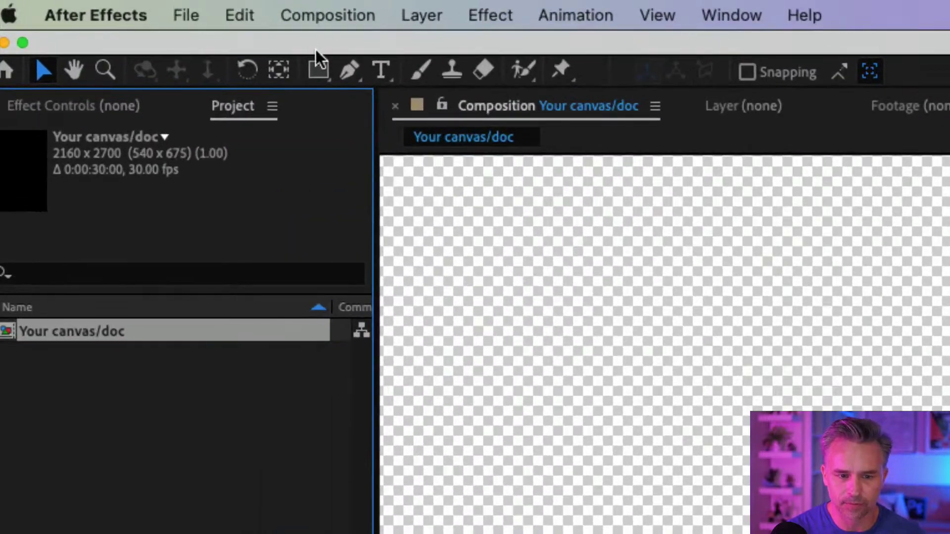
# Create a 'chances' text layer set in Adobe Clean ExtraBold Italic.
pyautogui.click(266, 48)
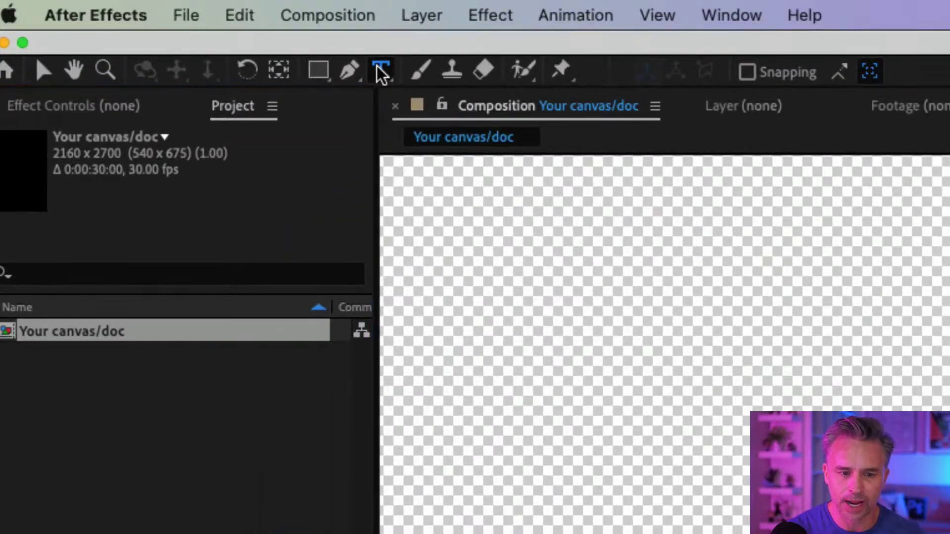
pyautogui.scroll(-5, 64, 147)
pyautogui.scroll(-5, 69, 174)
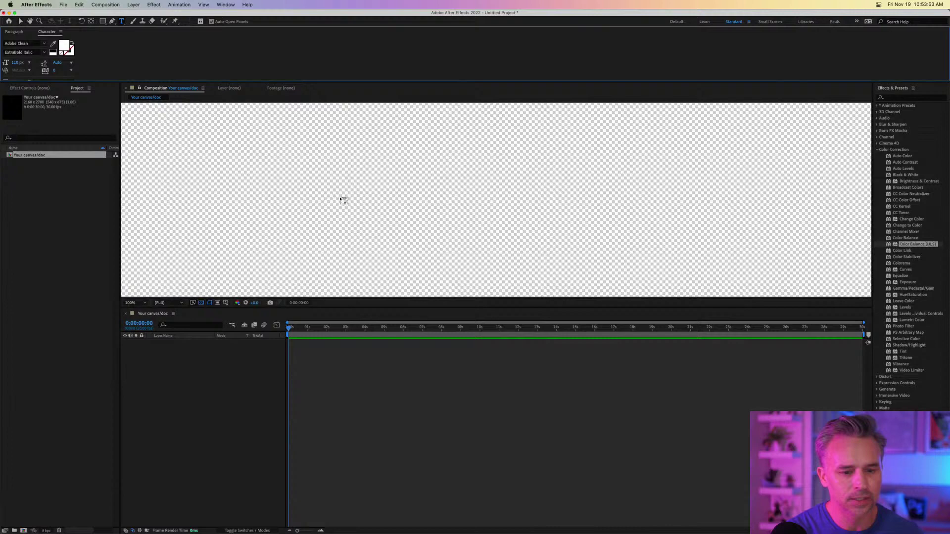
pyautogui.click(342, 193)
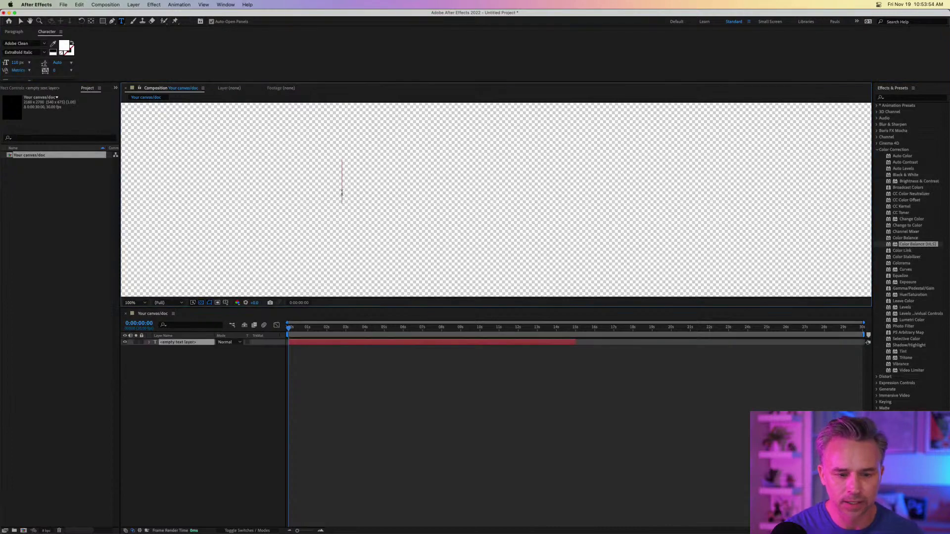
pyautogui.write('c')
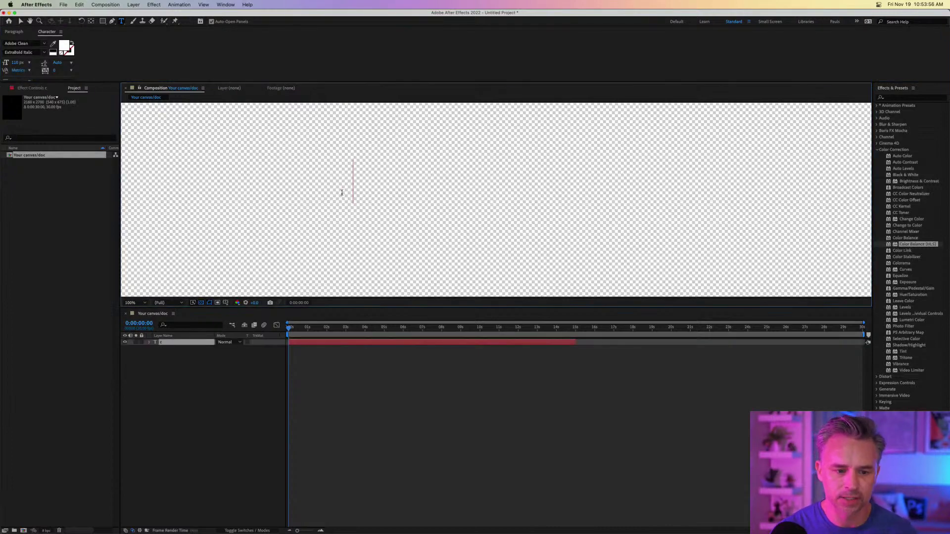
pyautogui.write('hances')
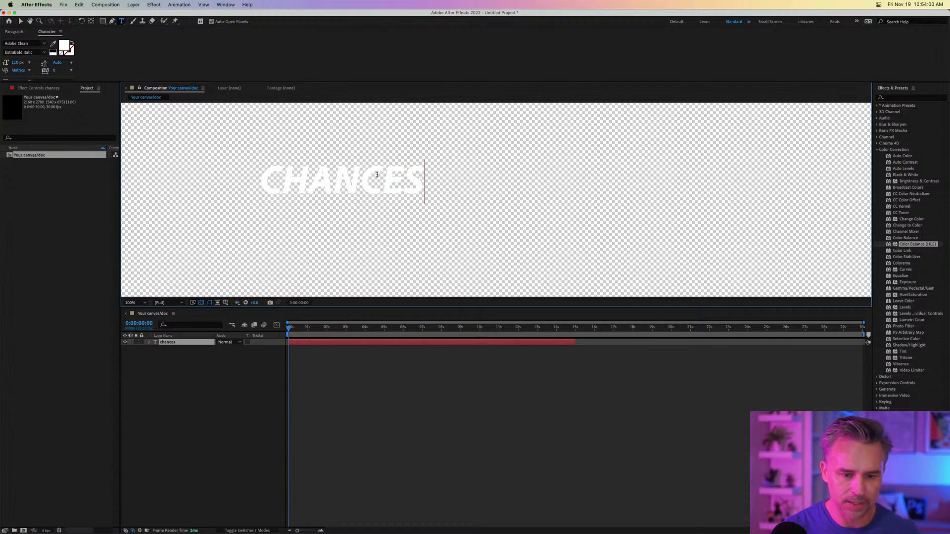
pyautogui.press('super+a')
pyautogui.click(65, 46)
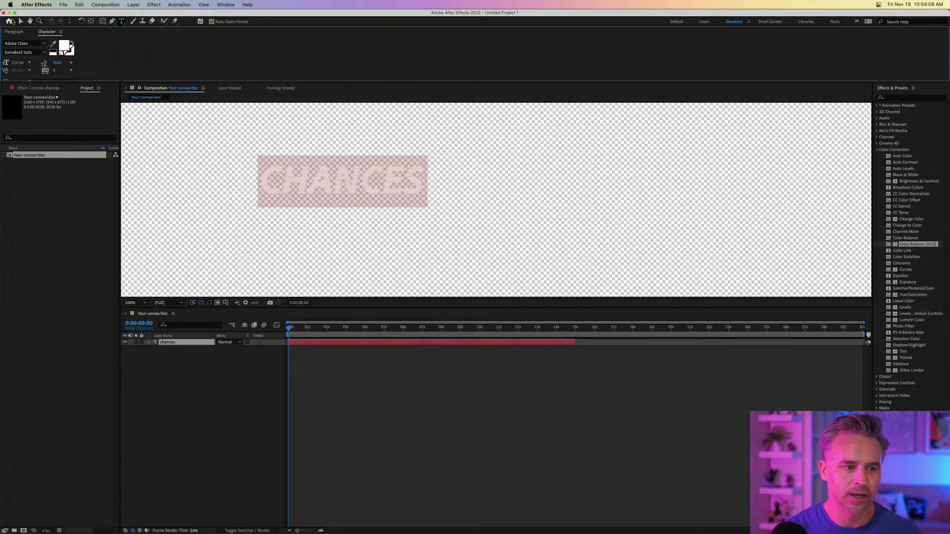
pyautogui.click(21, 21)
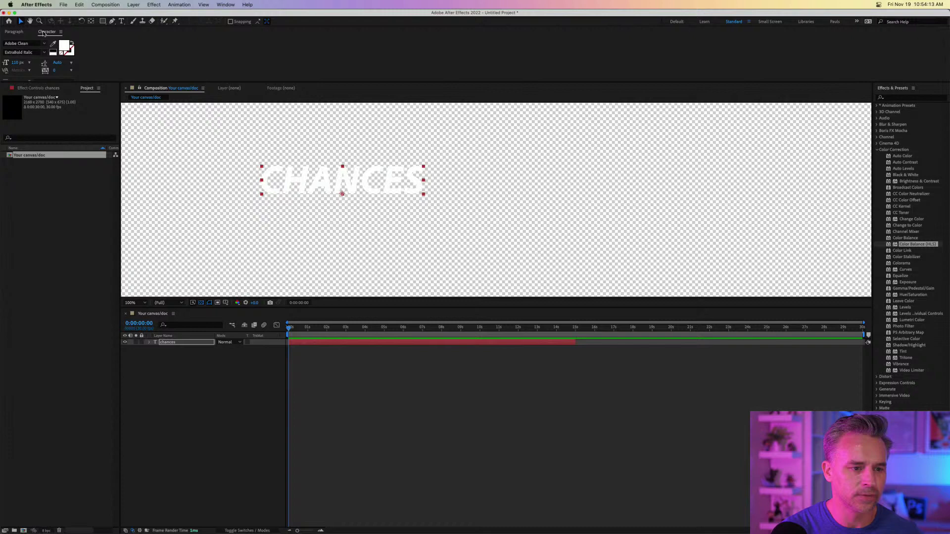
# Dock Character and Paragraph panels on the right, show a black background, and move CHANCES upper left.
pyautogui.moveTo(44, 34); pyautogui.dragTo(913, 99)
pyautogui.moveTo(4, 30); pyautogui.dragTo(911, 94)
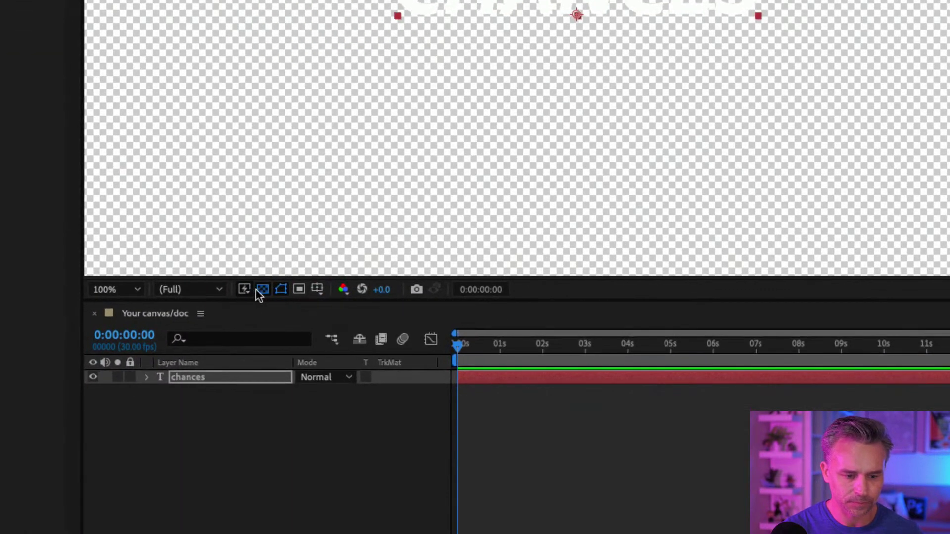
pyautogui.click(223, 279)
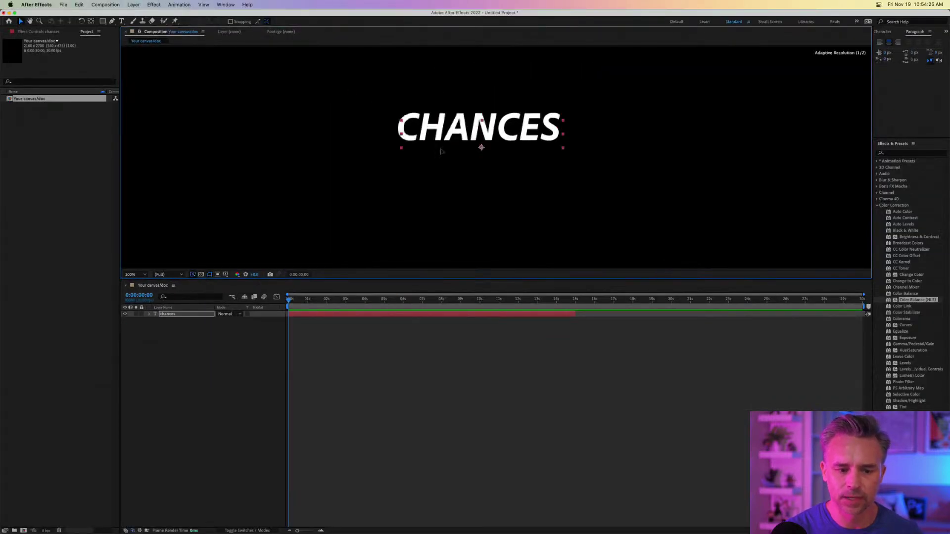
pyautogui.moveTo(441, 152); pyautogui.dragTo(329, 110)
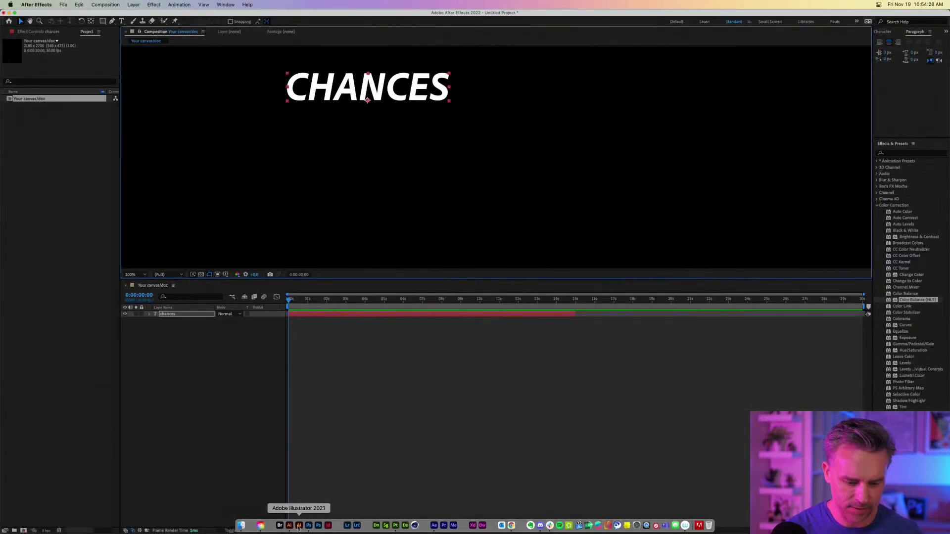
pyautogui.click(309, 532)
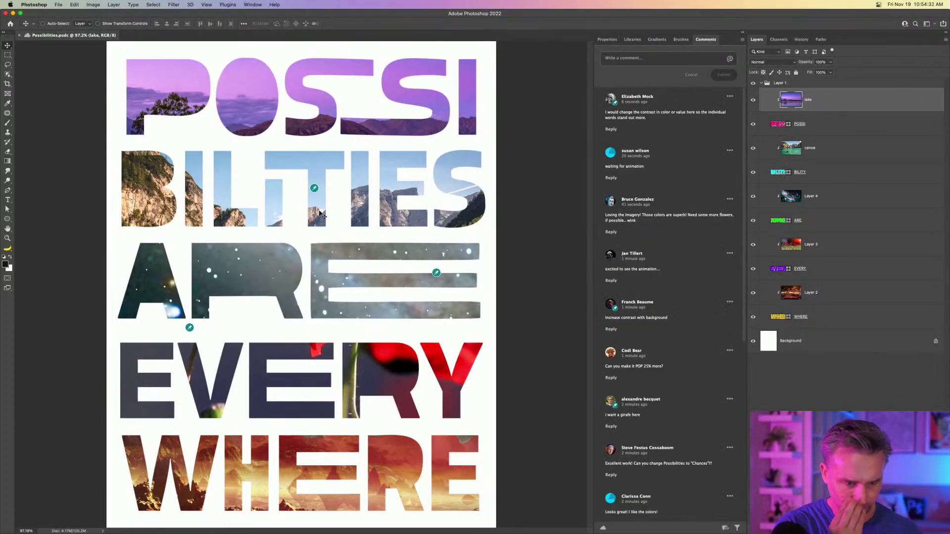
# Retype the CHANCES text layer as 'possibilities'.
pyautogui.click(12, 14)
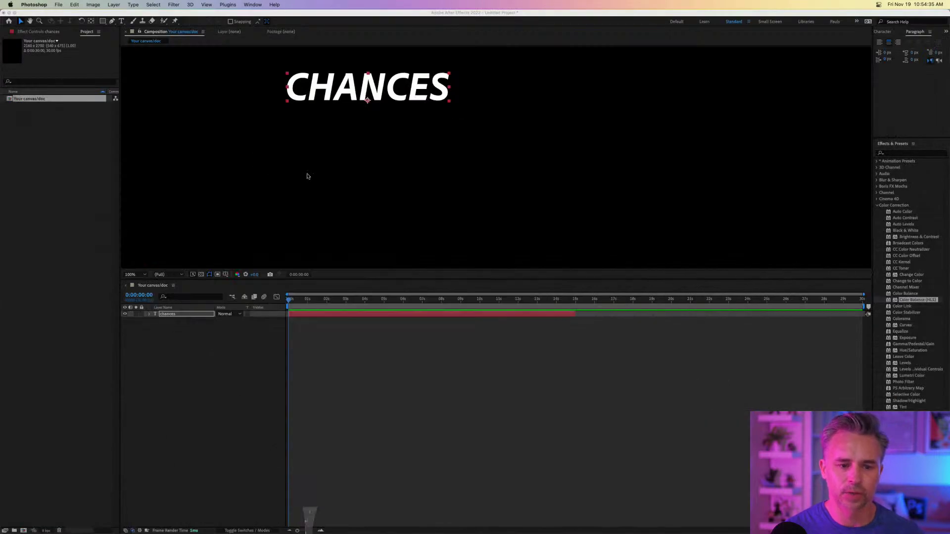
pyautogui.doubleClick(325, 84)
pyautogui.write('po')
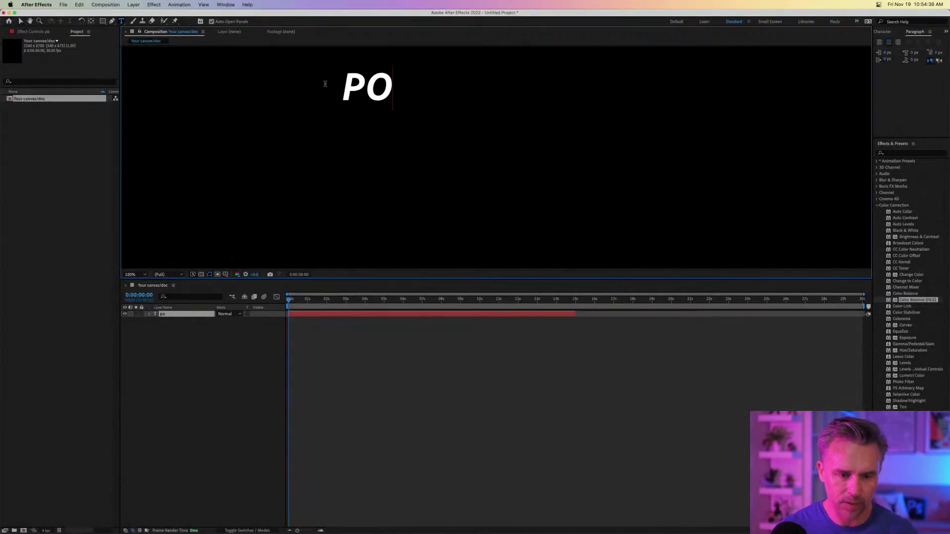
pyautogui.write('ssibil')
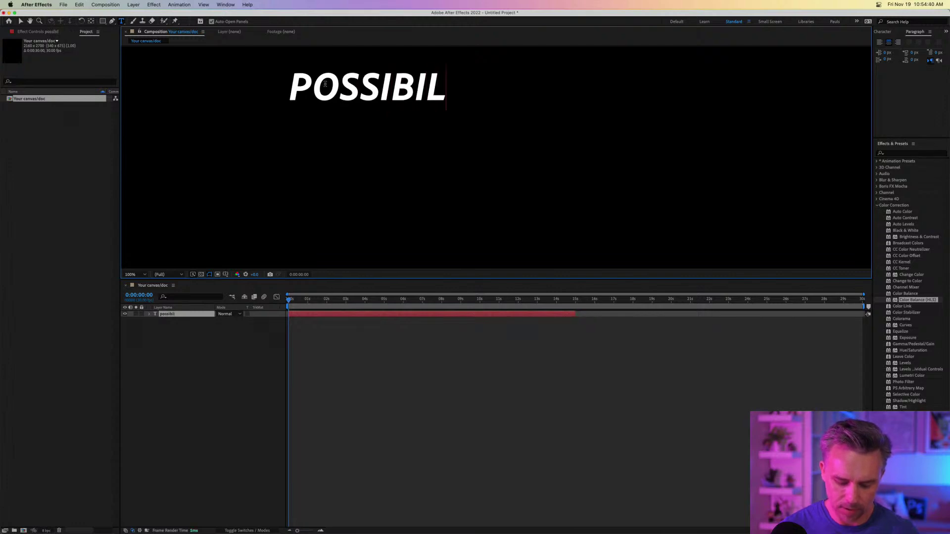
pyautogui.write('ities')
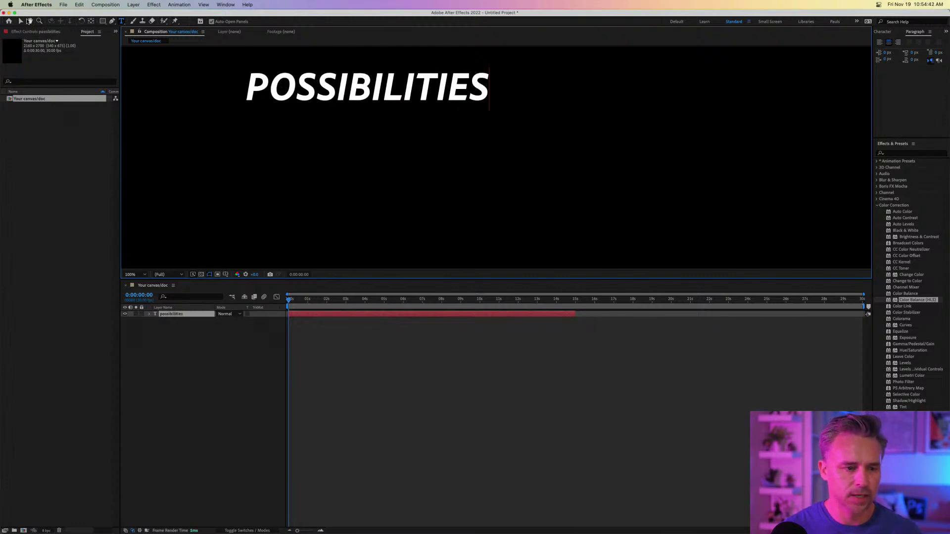
pyautogui.click(21, 22)
# Preview the timeline, return to the start, and move POSSIBILITIES to the comp's upper left.
pyautogui.moveTo(296, 79); pyautogui.dragTo(407, 178)
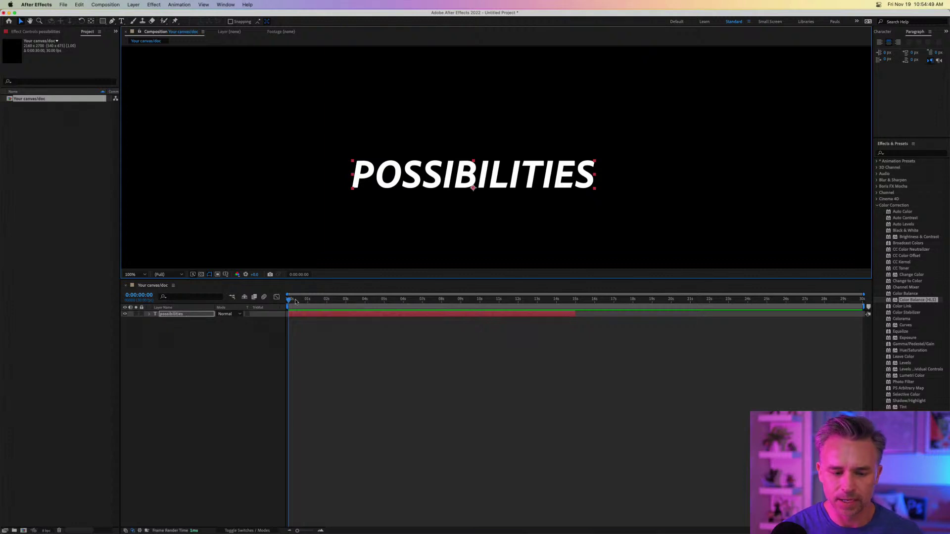
pyautogui.moveTo(295, 299); pyautogui.dragTo(450, 306)
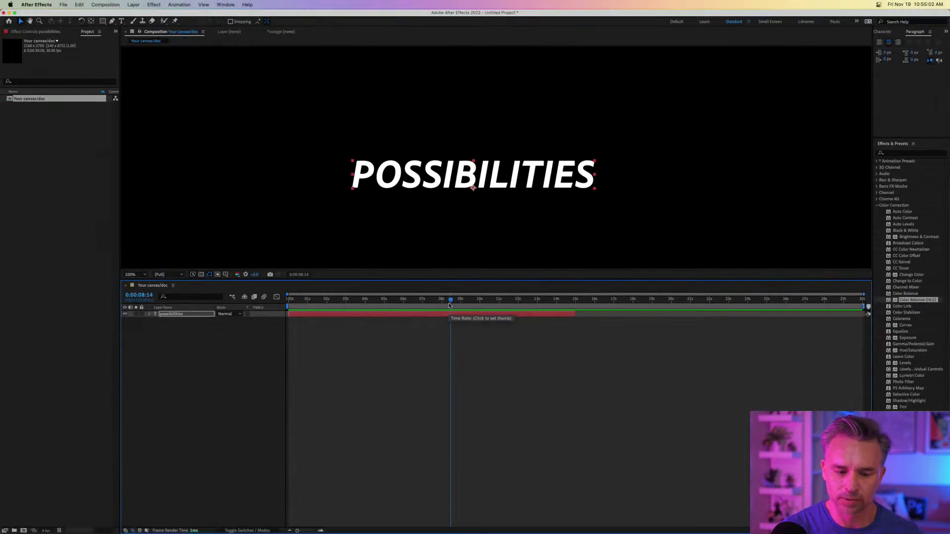
pyautogui.press('Home')
pyautogui.moveTo(380, 178); pyautogui.dragTo(243, 145)
# In Import preferences, set Still Footage to Length of Composition and keep sequence footage at 30 fps.
pyautogui.click(57, 4)
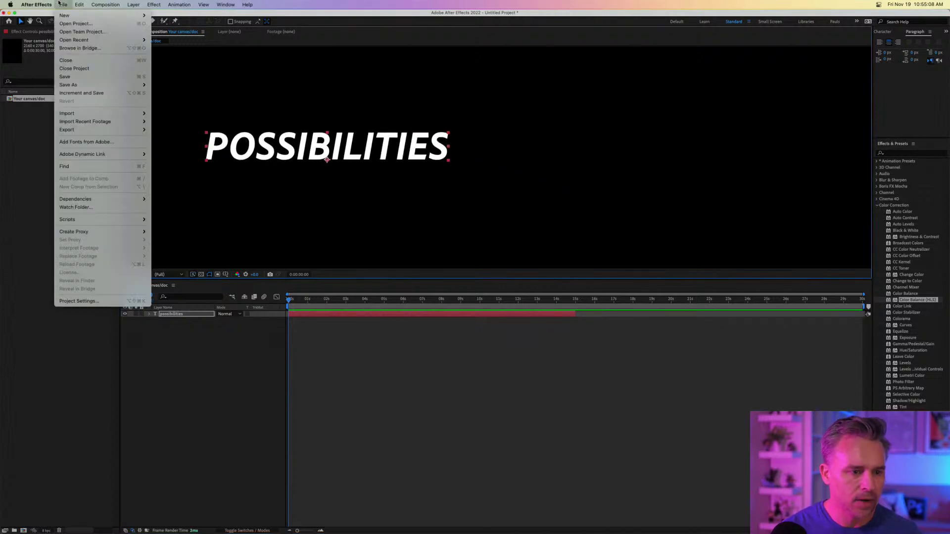
pyautogui.moveTo(74, 27)
pyautogui.click(104, 27)
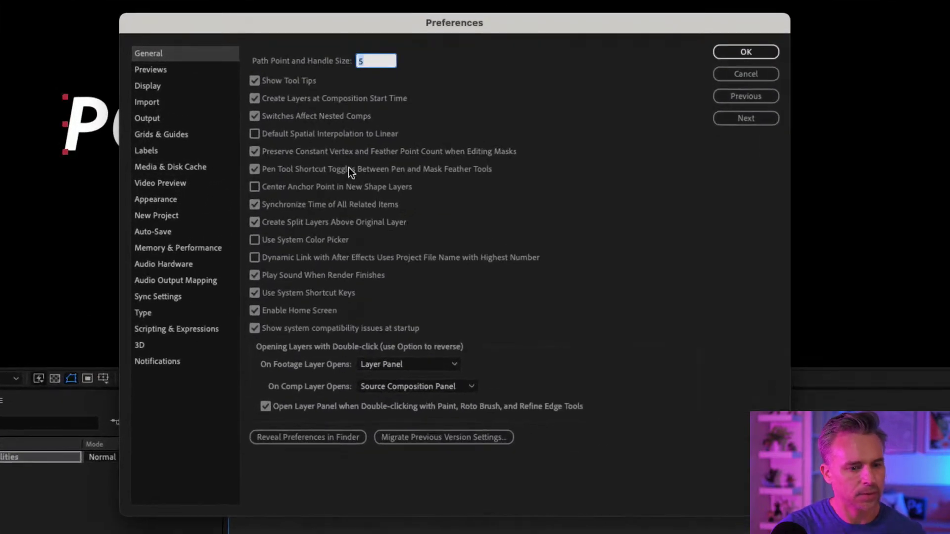
pyautogui.click(148, 103)
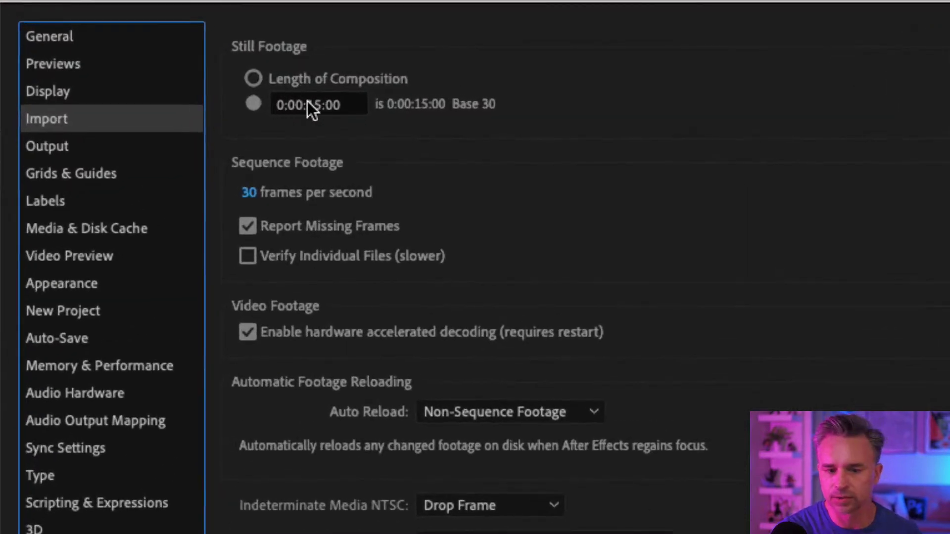
pyautogui.click(253, 79)
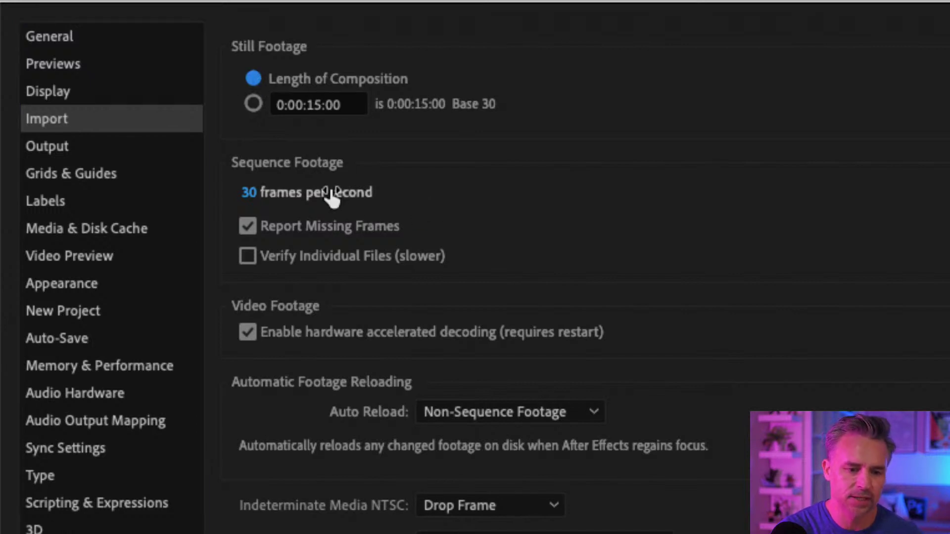
pyautogui.click(249, 191)
pyautogui.write('10')
pyautogui.press('Return')
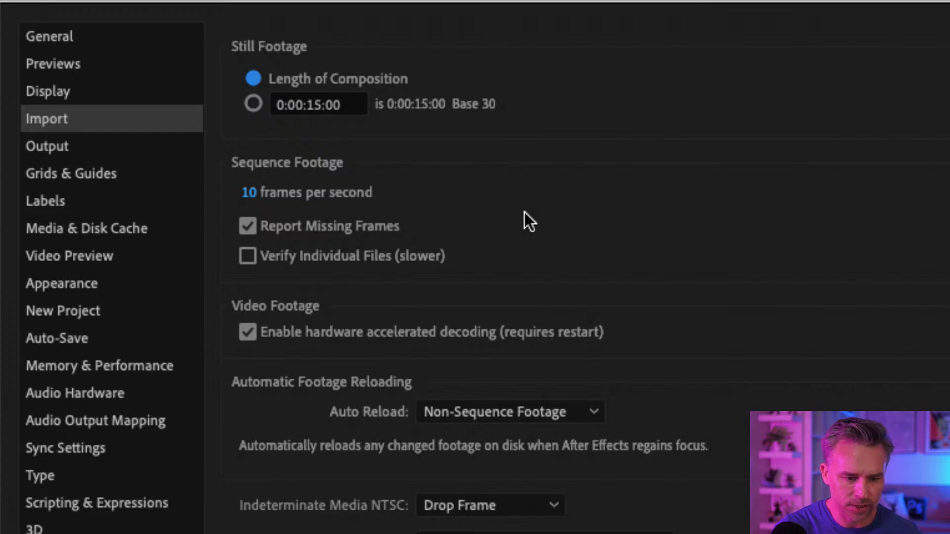
pyautogui.click(253, 193)
pyautogui.write('30')
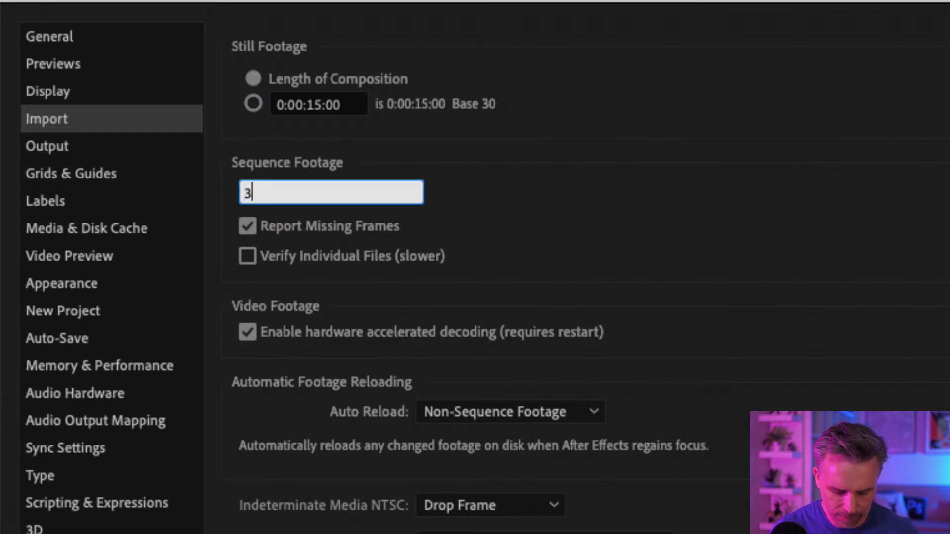
pyautogui.press('Return')
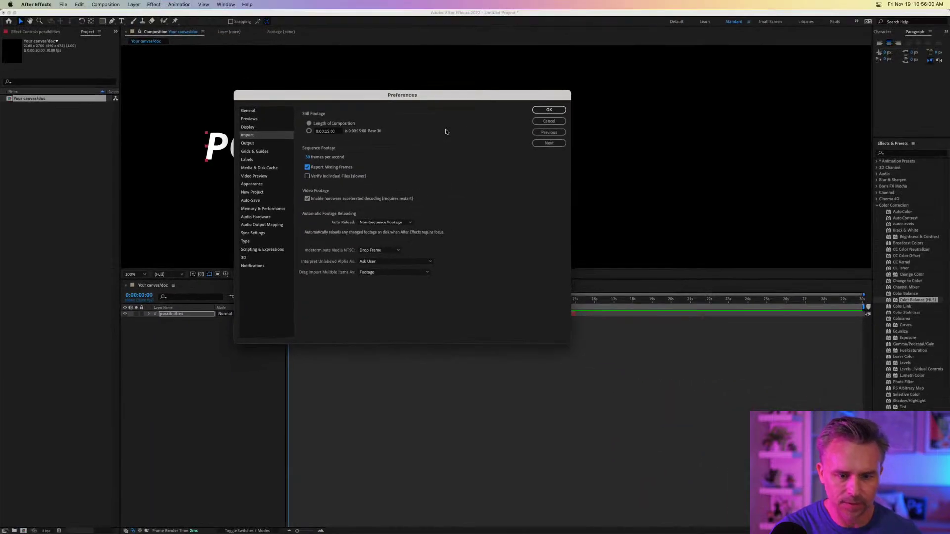
# Close Preferences and expand the POSSIBILITIES layer's Text and Transform properties, undoing an accidental scale.
pyautogui.click(548, 110)
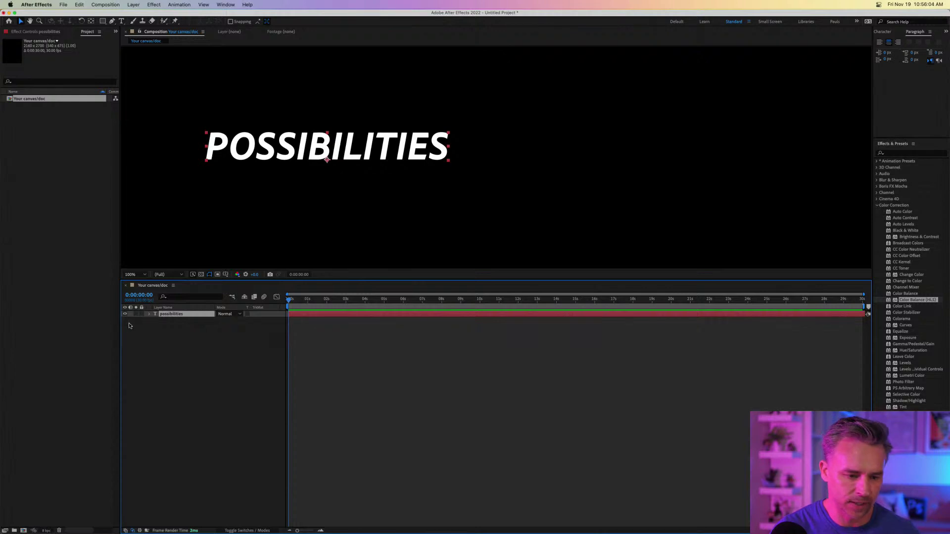
pyautogui.click(149, 315)
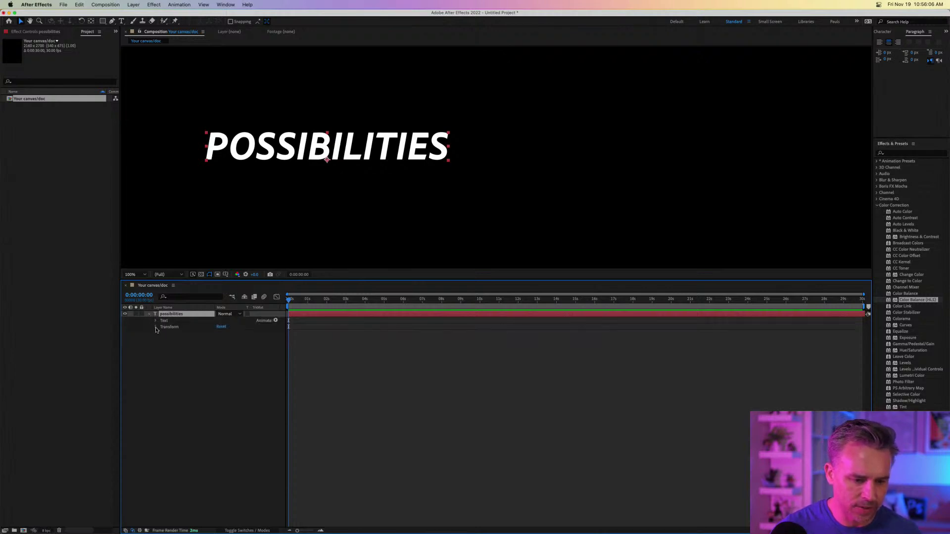
pyautogui.click(155, 321)
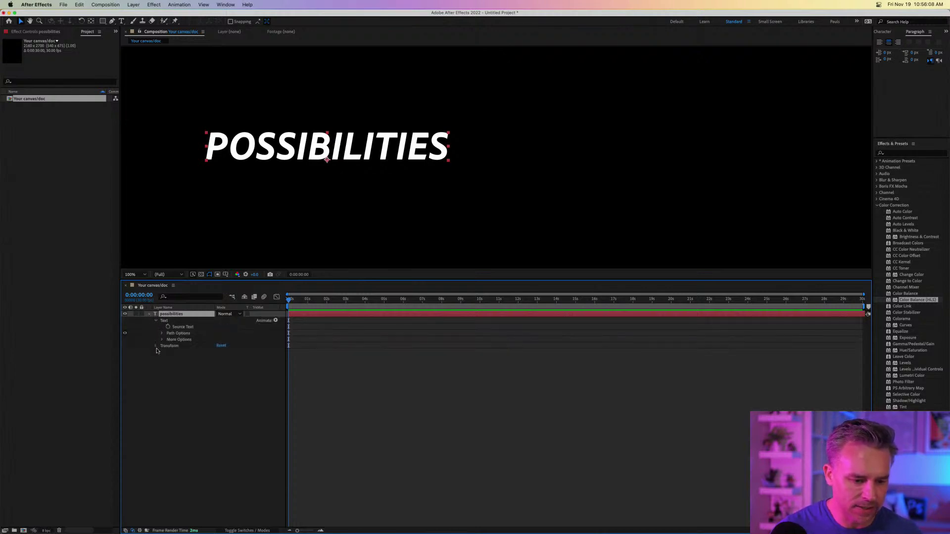
pyautogui.click(156, 347)
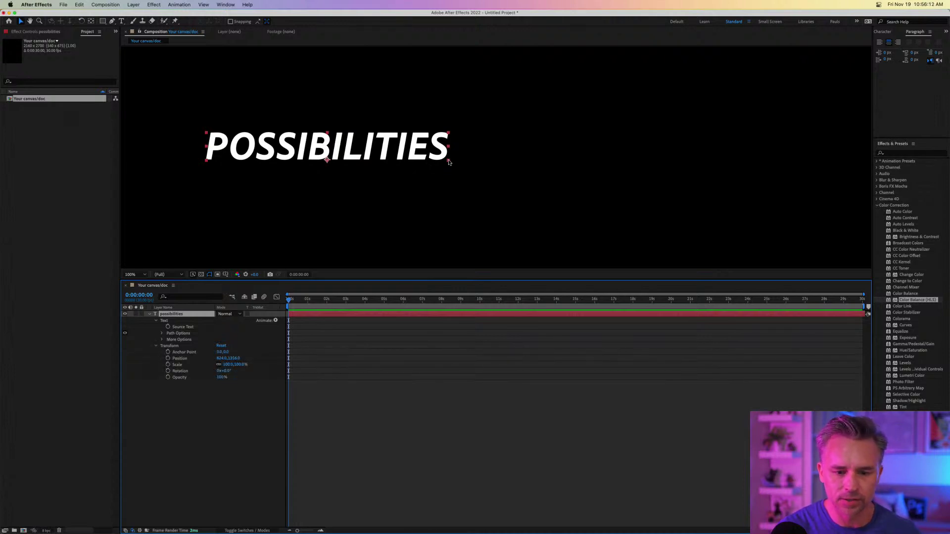
pyautogui.moveTo(449, 162); pyautogui.dragTo(516, 108)
pyautogui.press('super+z')
pyautogui.press('super+z')
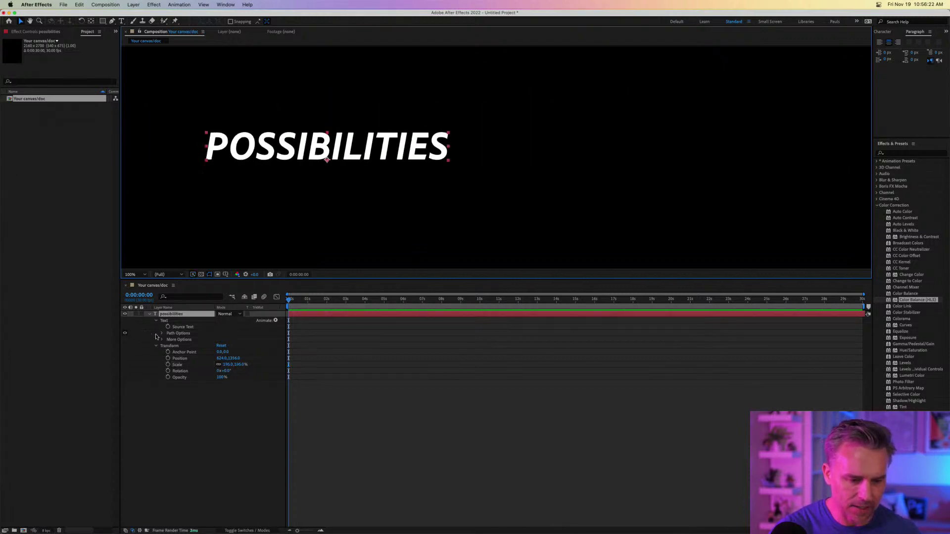
# Enlarge the POSSIBILITIES font size from the Character panel.
pyautogui.click(162, 333)
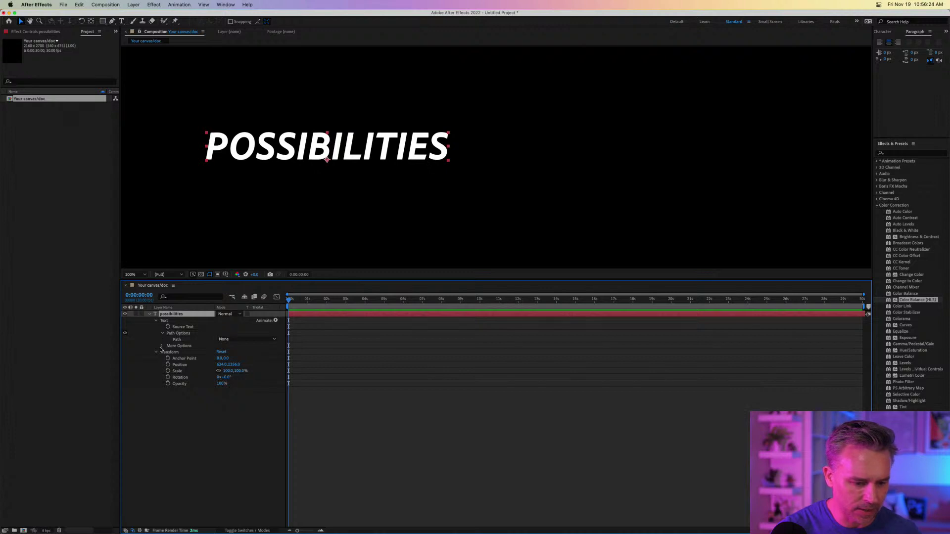
pyautogui.click(188, 329)
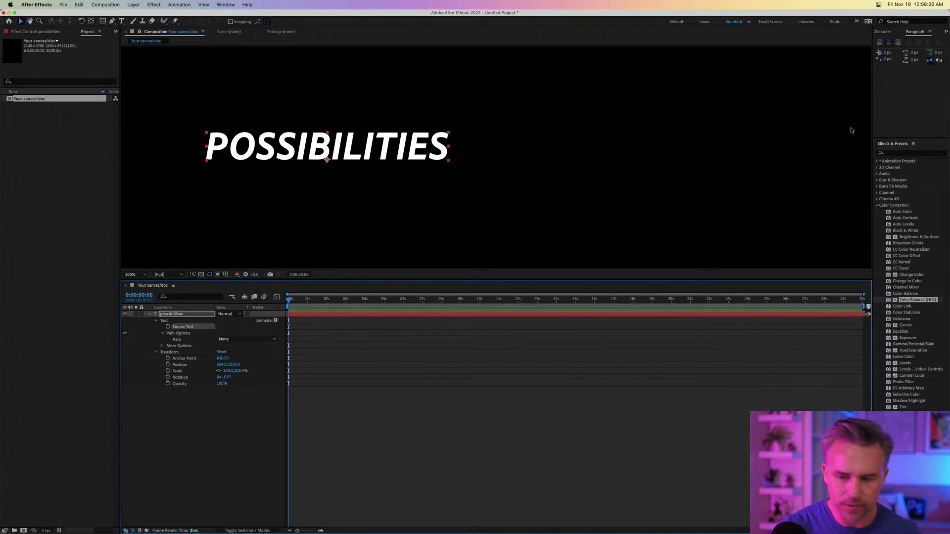
pyautogui.click(886, 32)
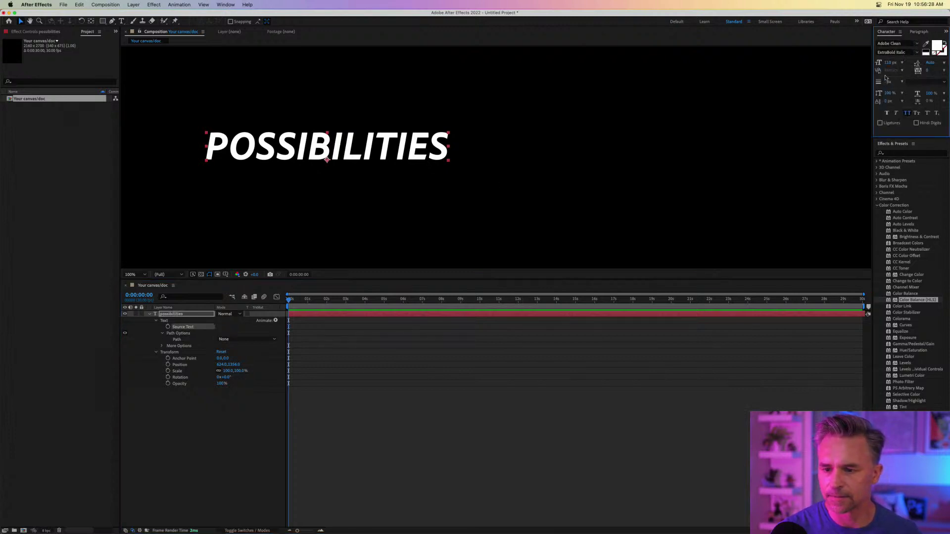
pyautogui.moveTo(887, 63); pyautogui.dragTo(943, 62)
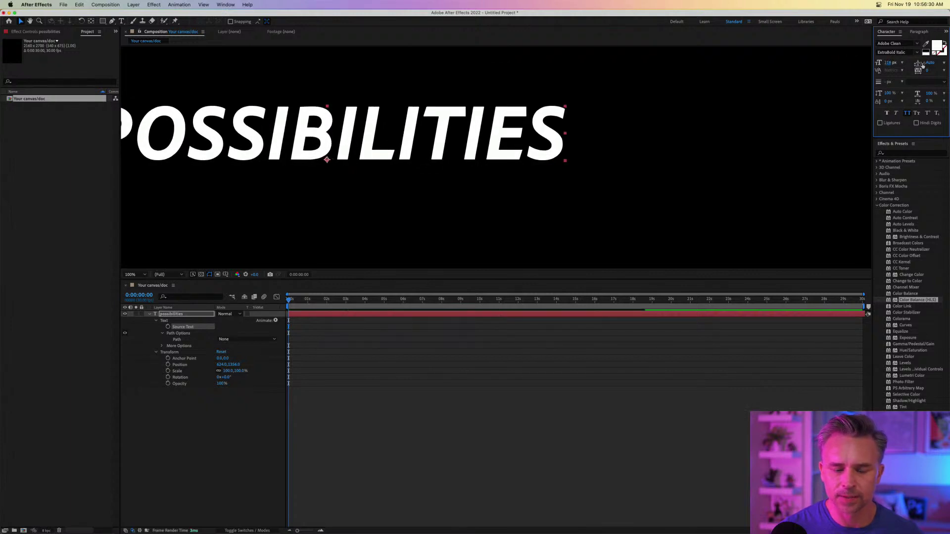
# Fit the portrait canvas in view and place POSSIBILITIES near the top centre.
pyautogui.click(136, 274)
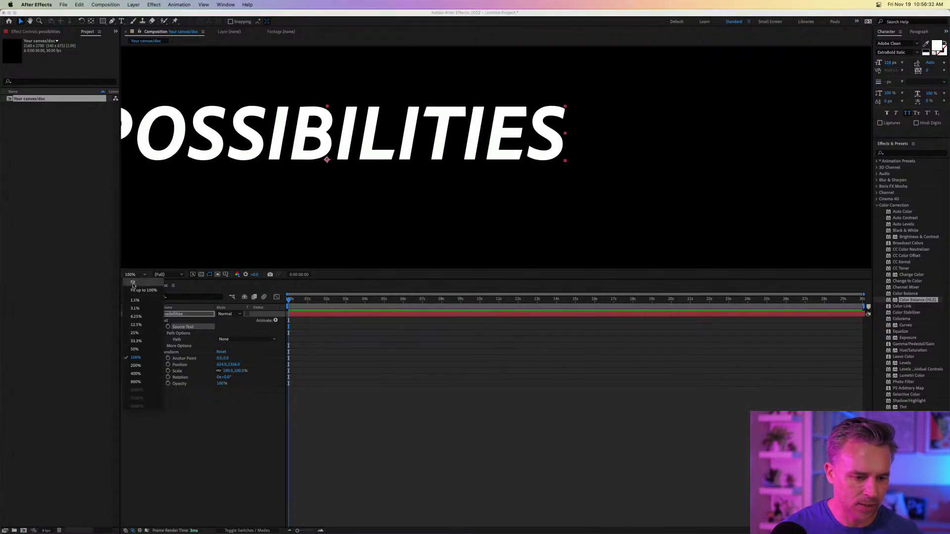
pyautogui.click(144, 289)
pyautogui.moveTo(451, 279); pyautogui.dragTo(446, 381)
pyautogui.moveTo(429, 204); pyautogui.dragTo(466, 88)
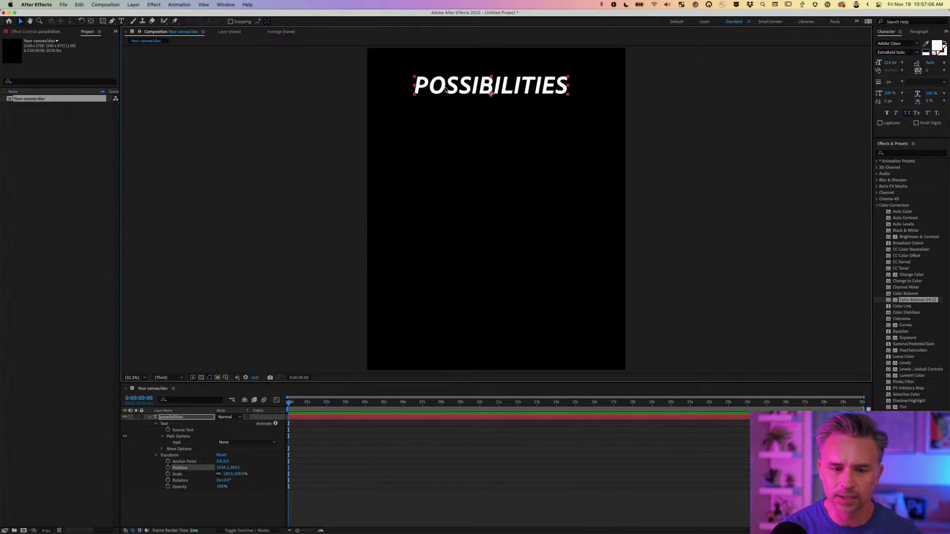
pyautogui.moveTo(445, 89); pyautogui.dragTo(422, 95)
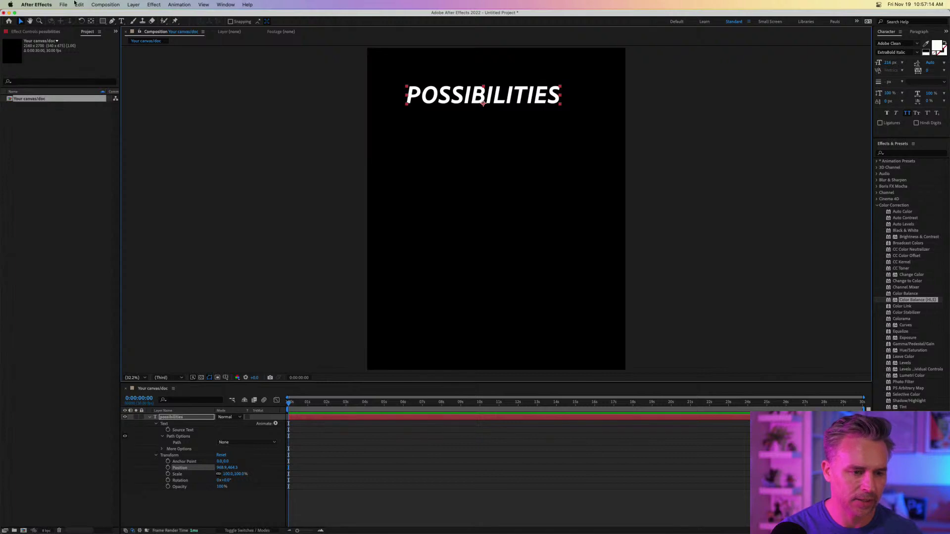
# Show the Desktop folder in a Finder window, then return to the Possibilities poster in Photoshop.
pyautogui.click(241, 517)
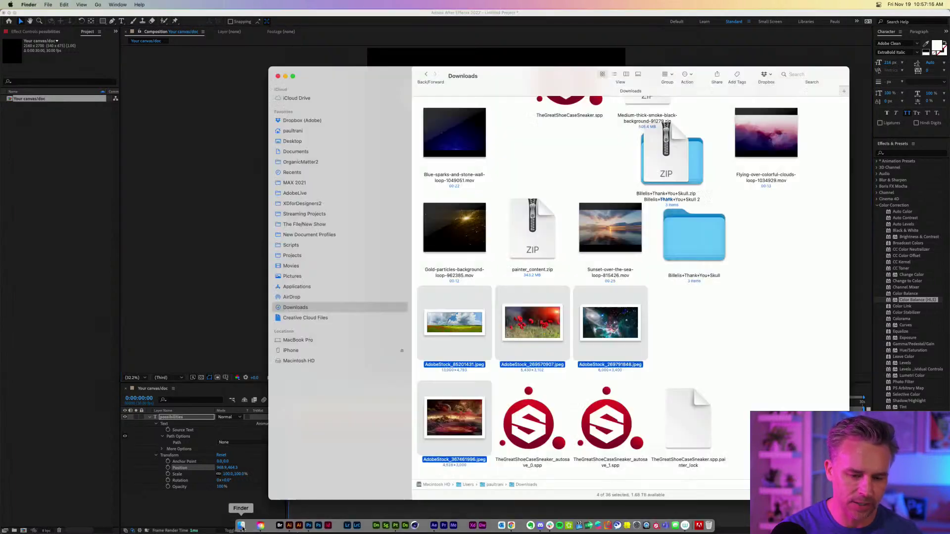
pyautogui.click(288, 141)
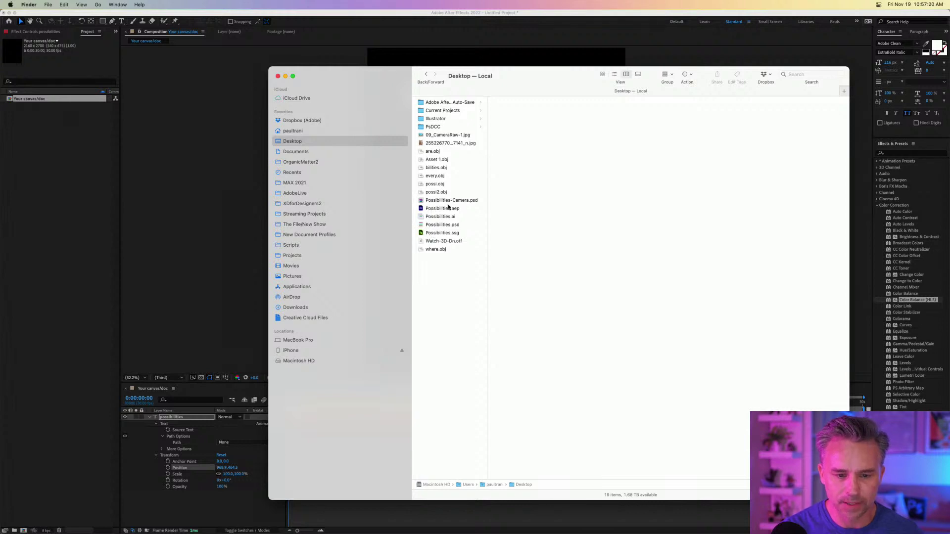
pyautogui.moveTo(236, 533)
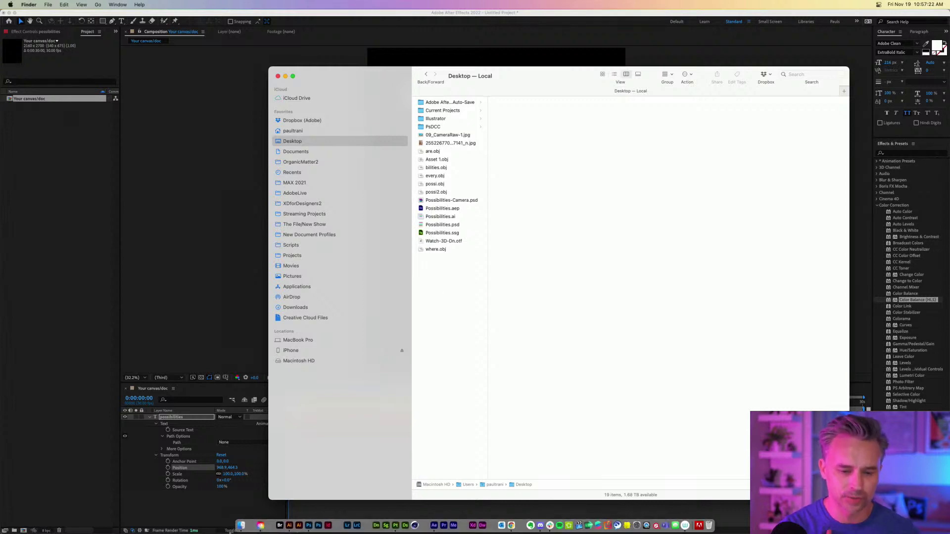
pyautogui.click(308, 527)
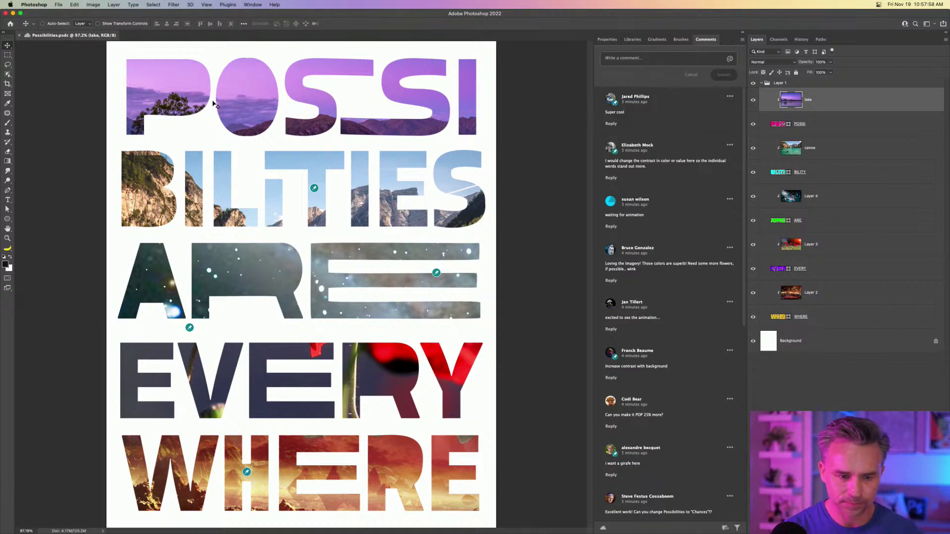
# Darken Layer 4's ARE photo with Levels by moving the black input slider right, then save.
pyautogui.keyDown('super'); pyautogui.click(263, 271); pyautogui.keyUp('super')
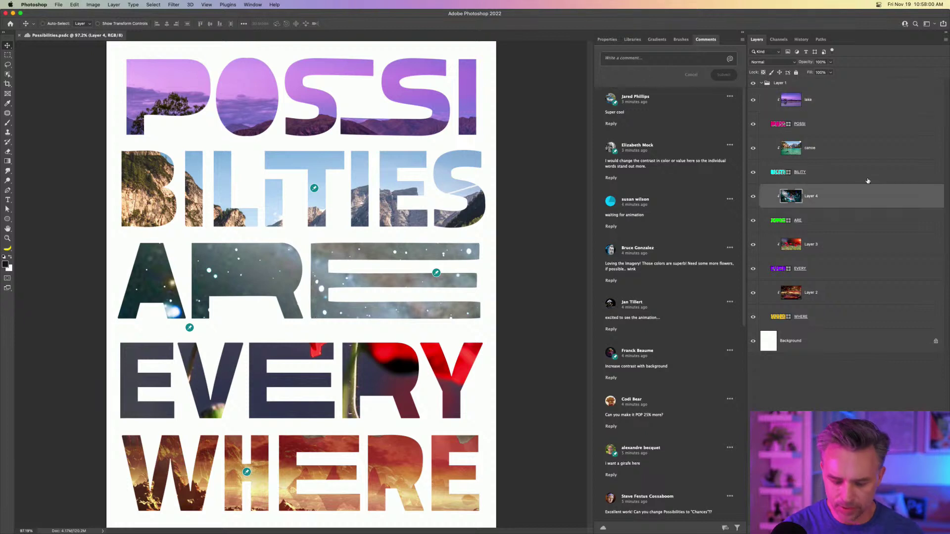
pyautogui.press('super+l')
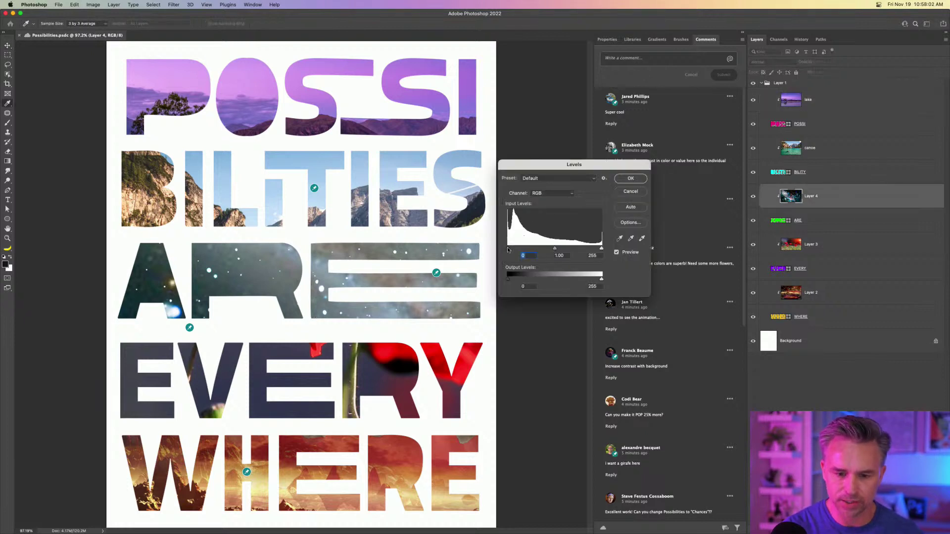
pyautogui.moveTo(507, 249); pyautogui.dragTo(533, 246)
pyautogui.press('Return')
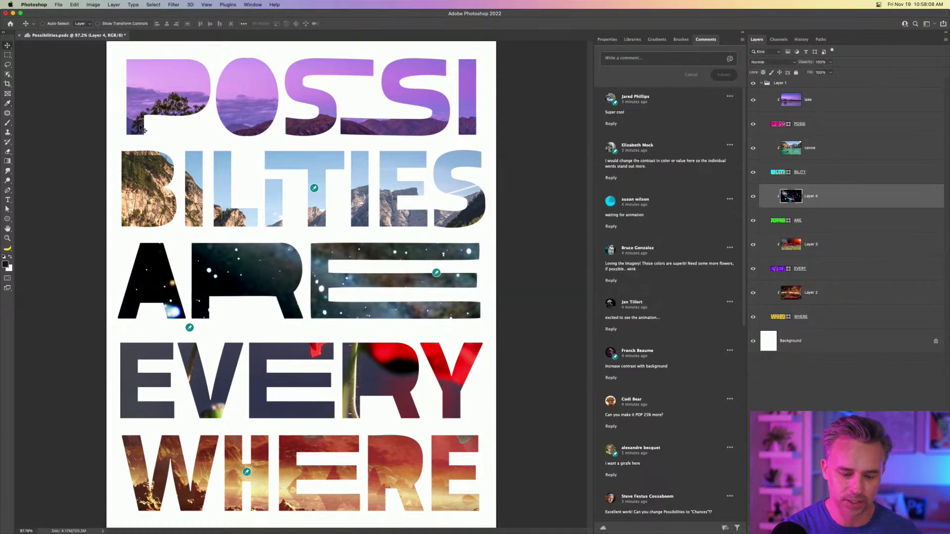
pyautogui.press('super+s')
# Save a copy of the poster on this computer as POSS.psd and minimize Photoshop.
pyautogui.click(51, 4)
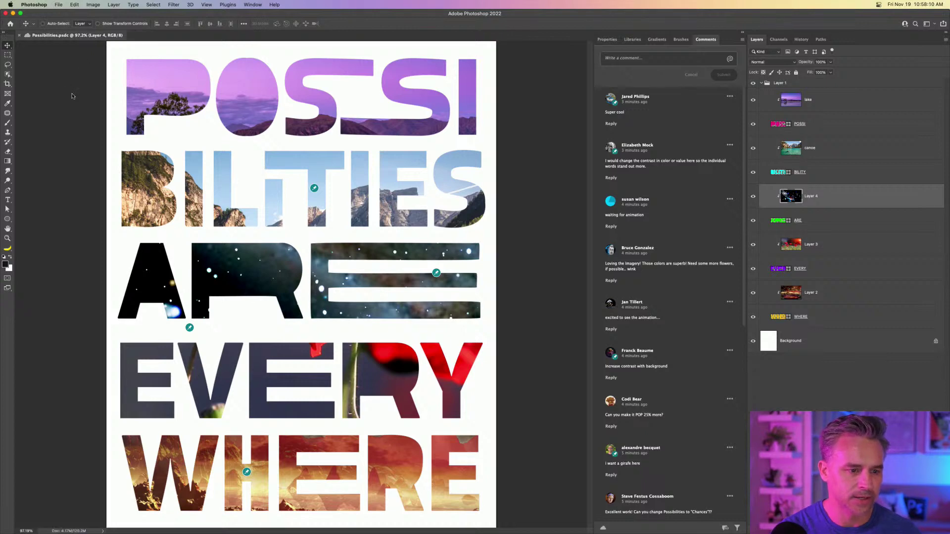
pyautogui.moveTo(64, 4)
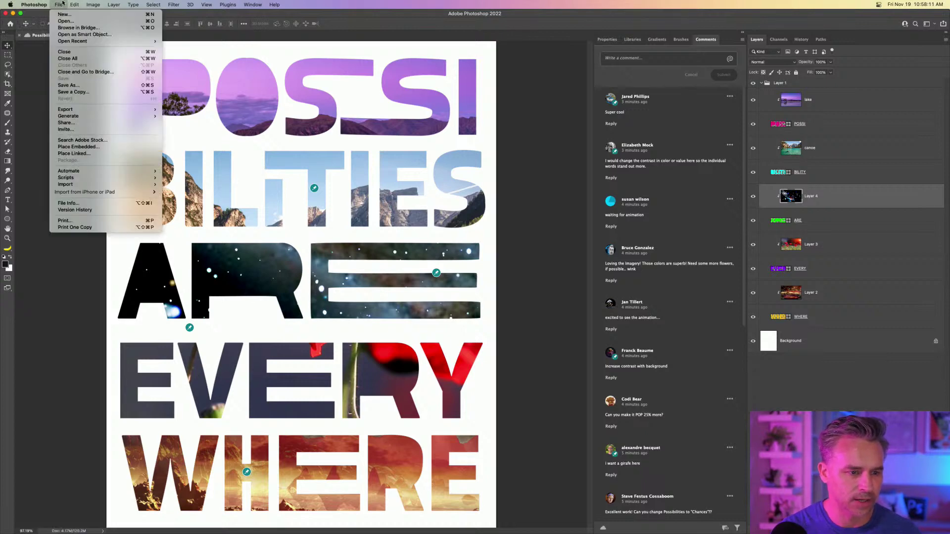
pyautogui.click(76, 92)
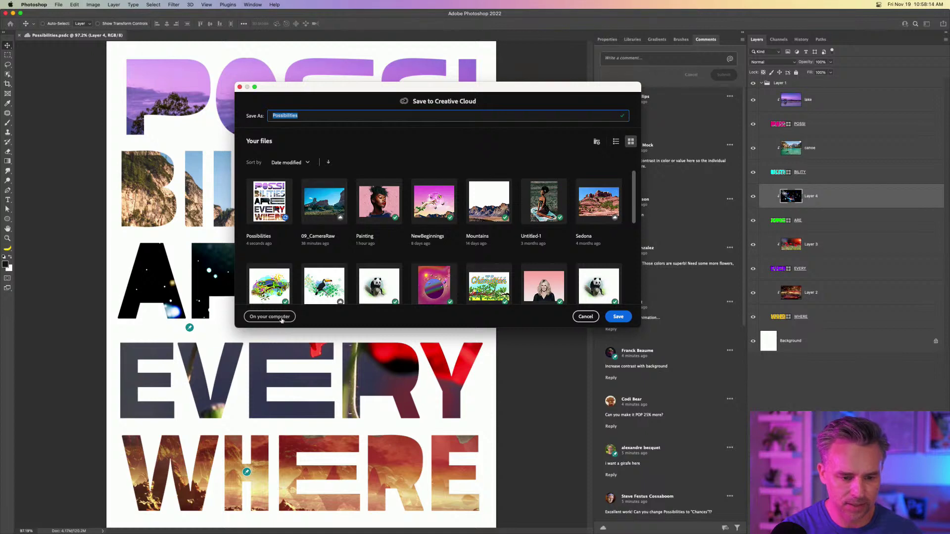
pyautogui.click(268, 321)
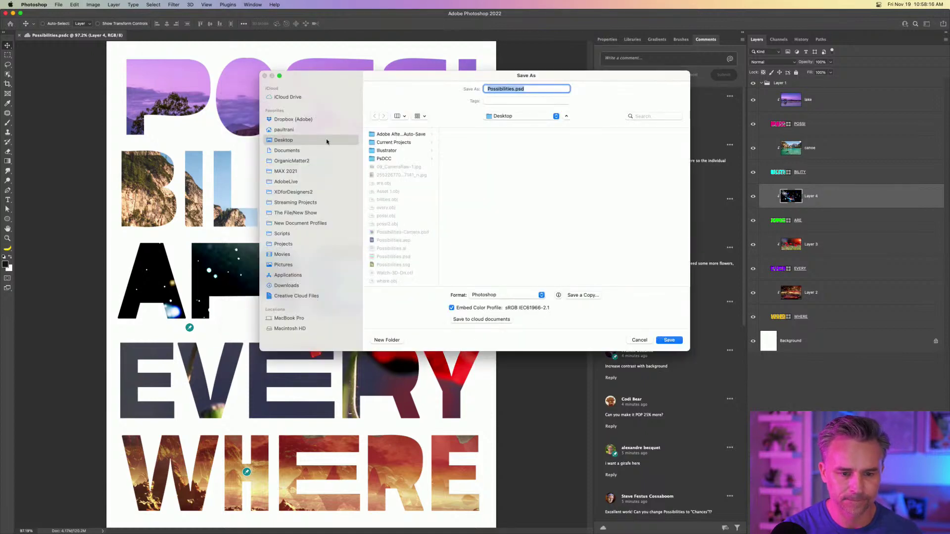
pyautogui.click(510, 91)
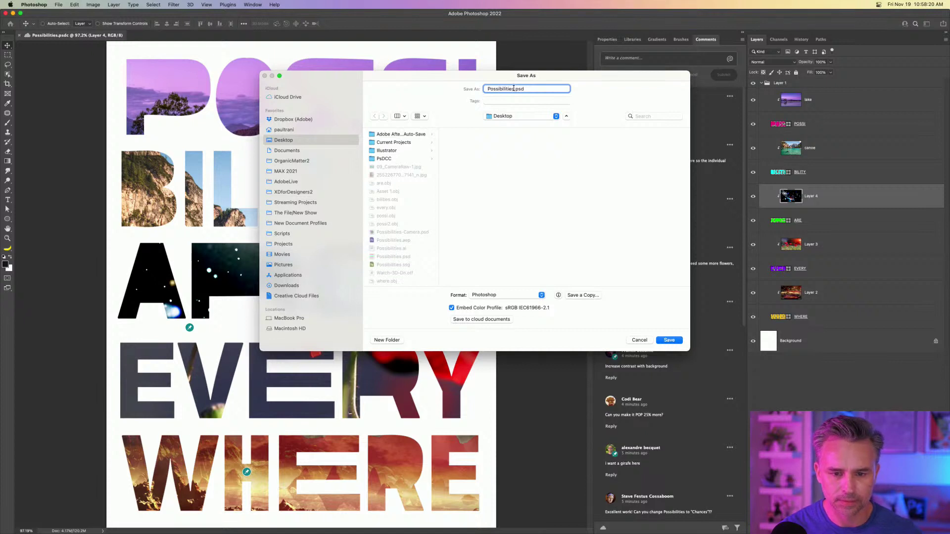
pyautogui.moveTo(513, 88); pyautogui.dragTo(459, 89)
pyautogui.write('POS')
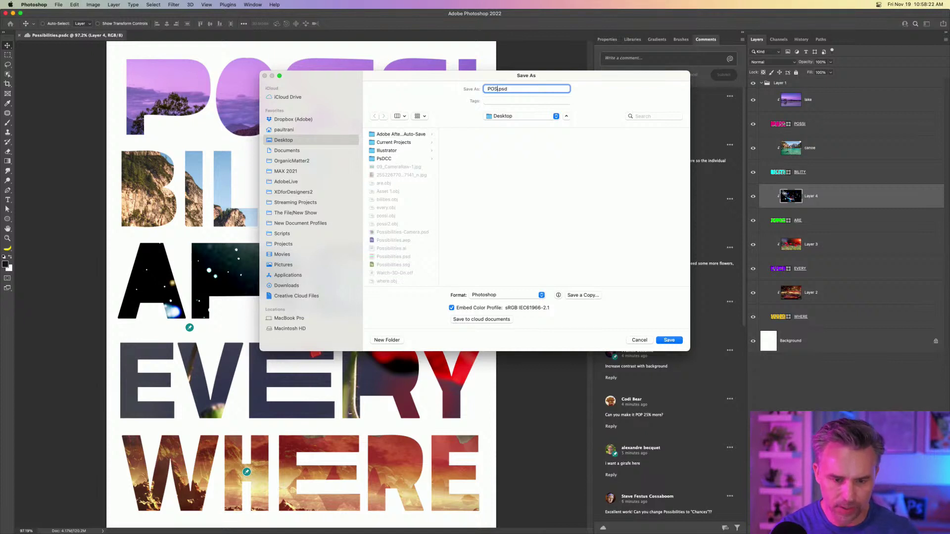
pyautogui.write('S')
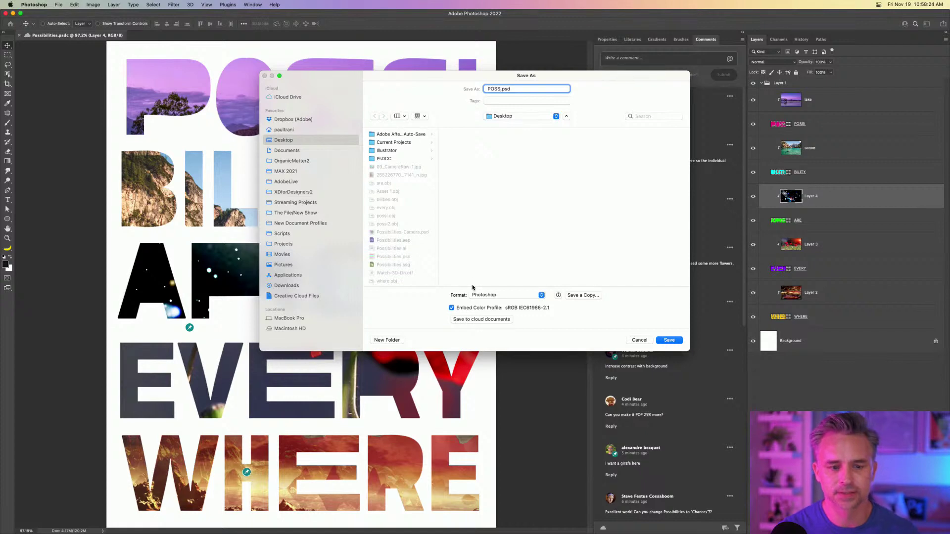
pyautogui.click(669, 340)
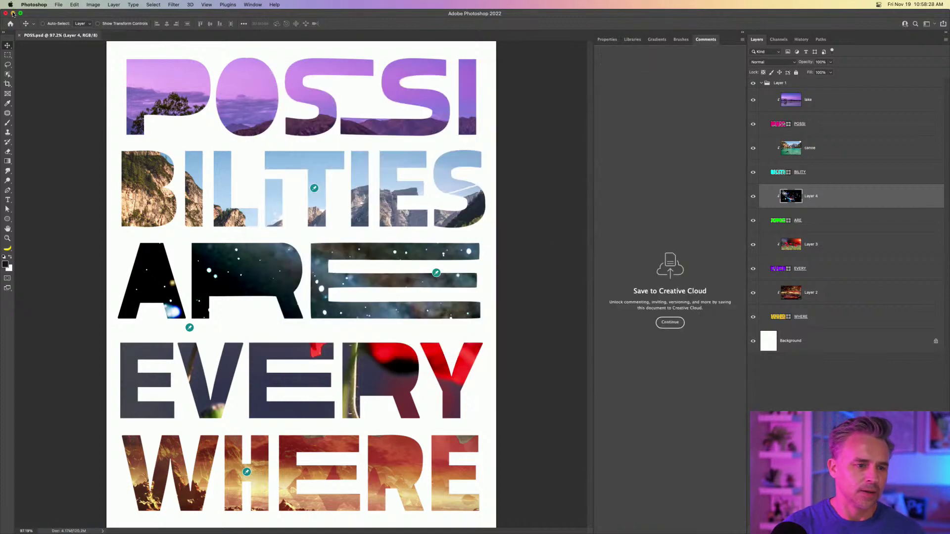
pyautogui.click(13, 13)
# Import POSS.psd from the Desktop as Composition - Retain Layer Sizes.
pyautogui.click(444, 339)
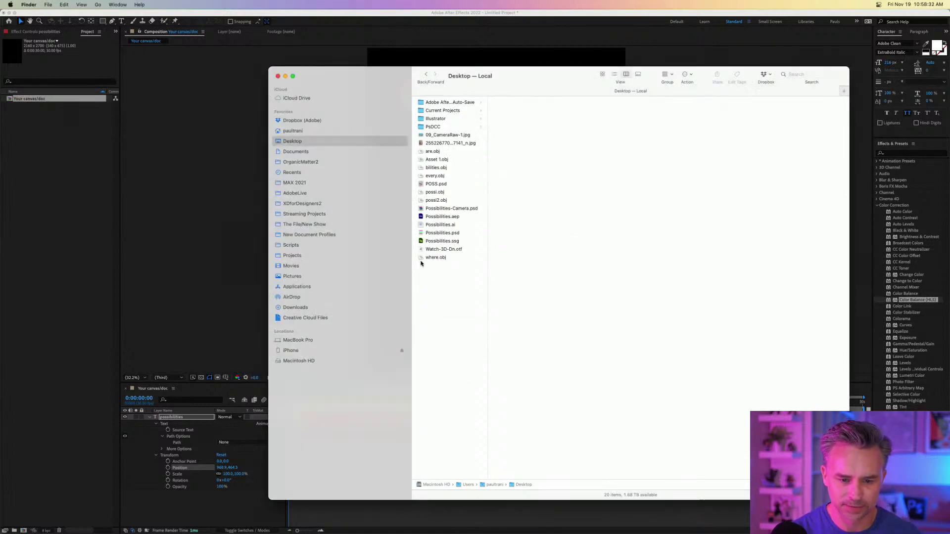
pyautogui.click(426, 184)
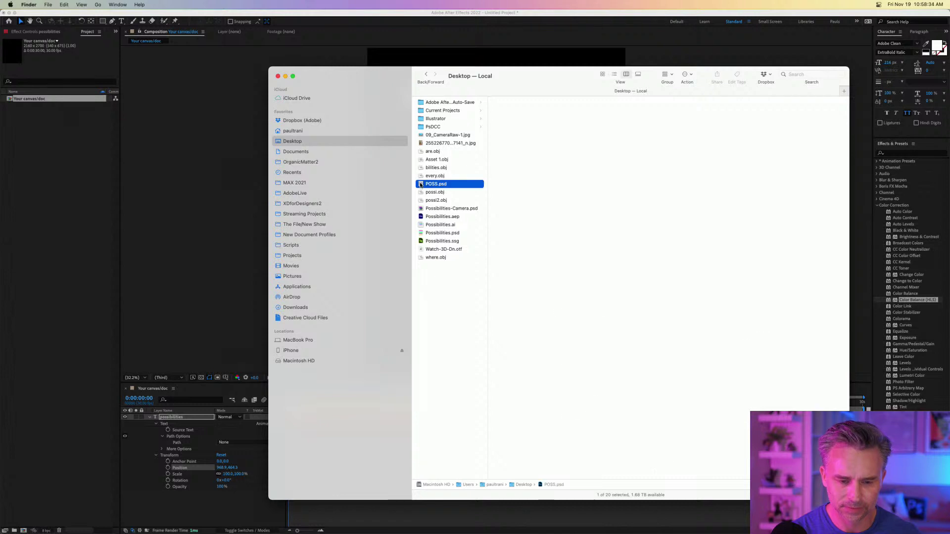
pyautogui.moveTo(426, 184); pyautogui.dragTo(26, 195)
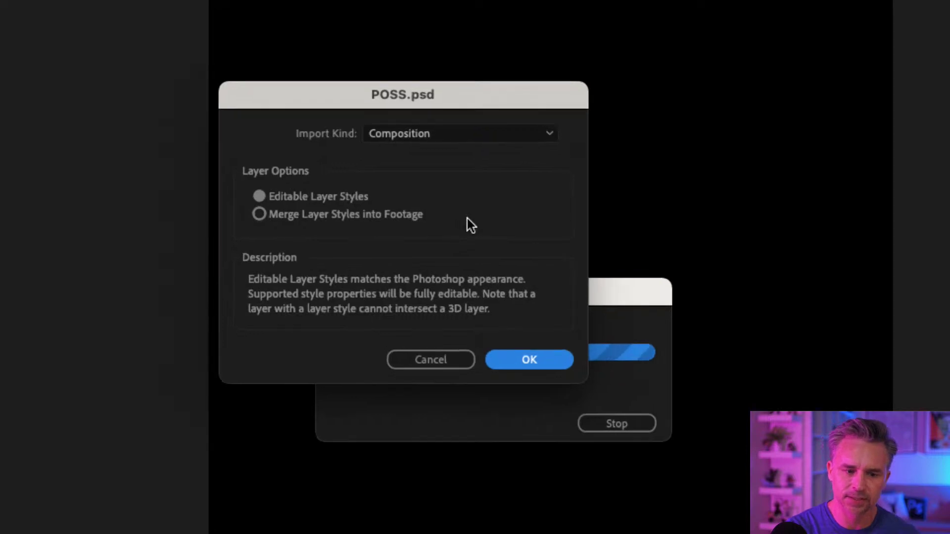
pyautogui.click(444, 134)
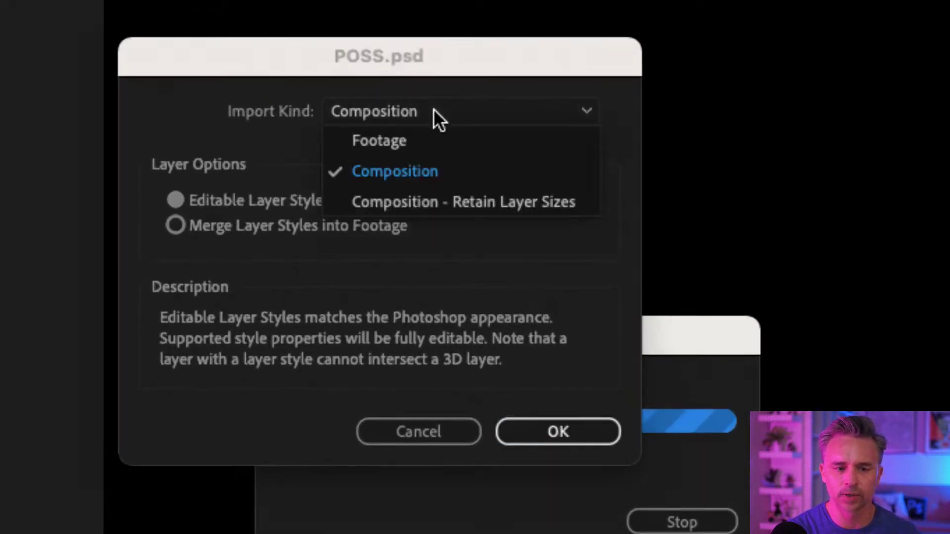
pyautogui.click(448, 154)
pyautogui.click(402, 113)
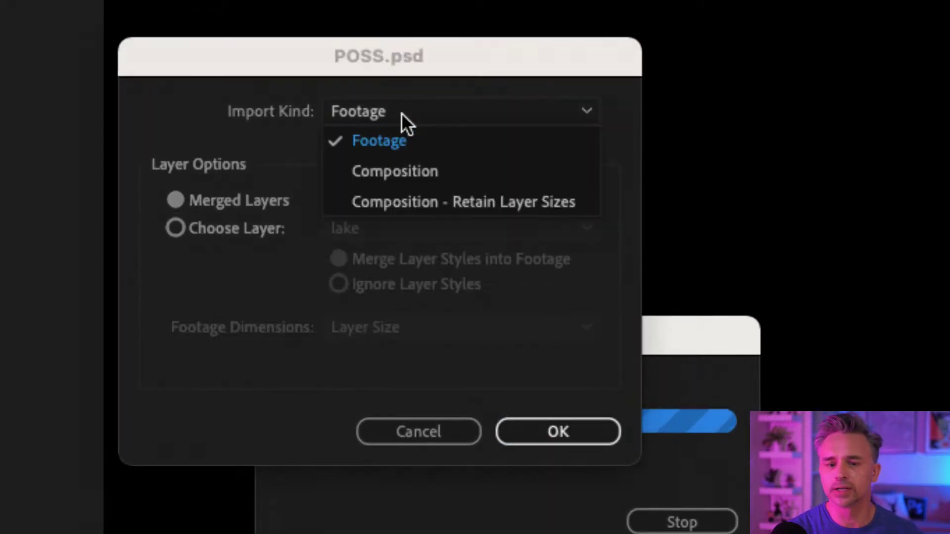
pyautogui.click(430, 171)
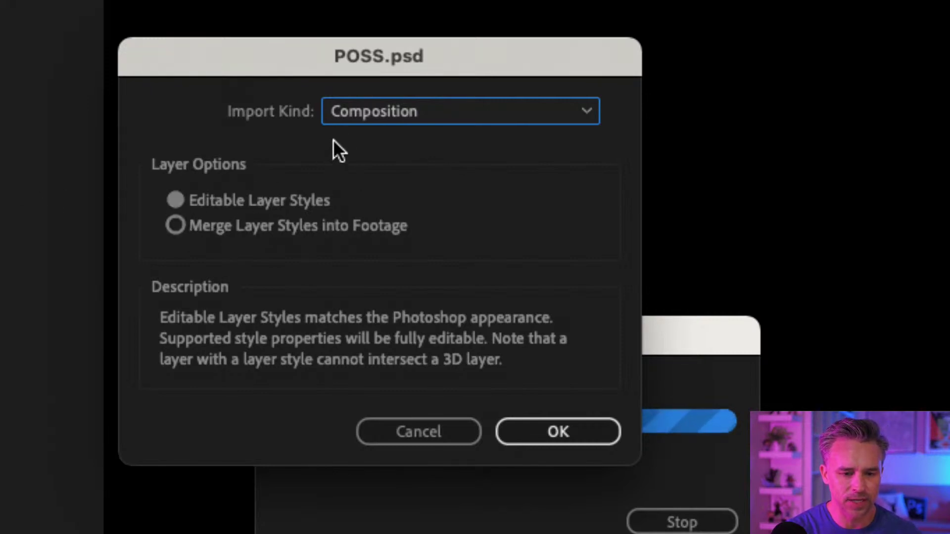
pyautogui.click(348, 112)
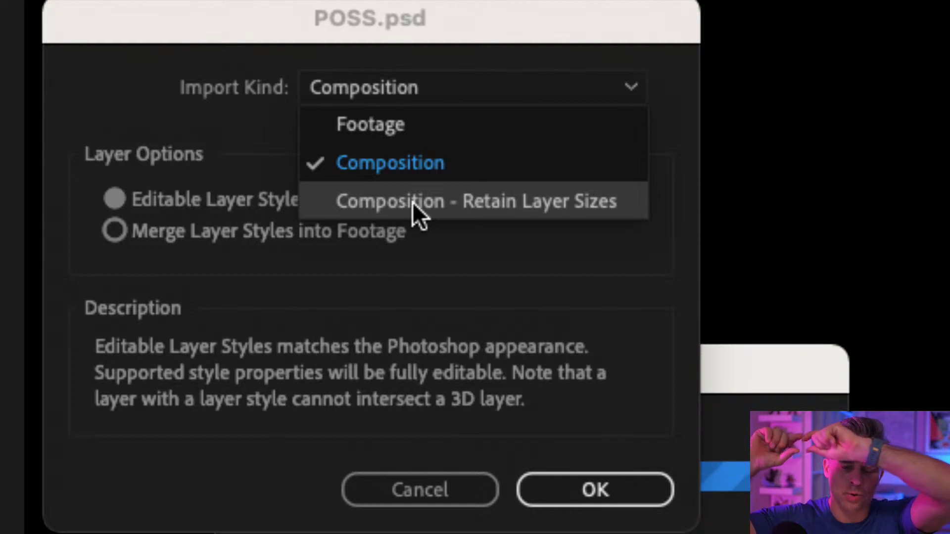
pyautogui.click(412, 202)
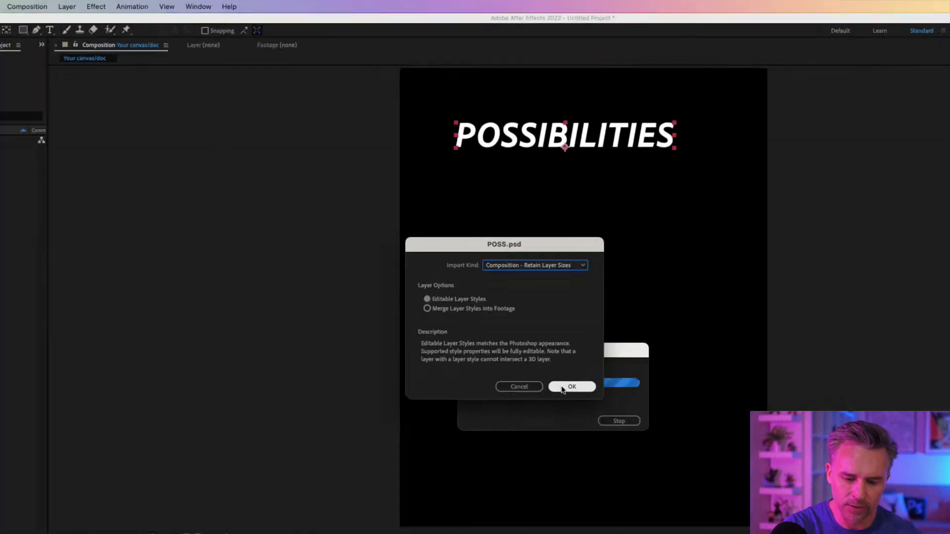
pyautogui.click(567, 388)
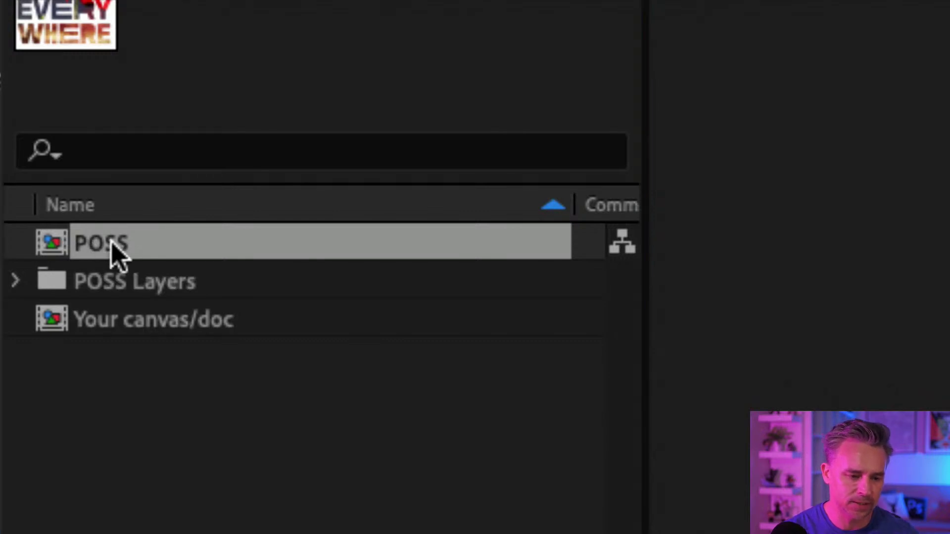
# Rename the POSS composition to Possibilities and expand the POSS Layers folder to preview ARE/POSS.psd.
pyautogui.press('Return')
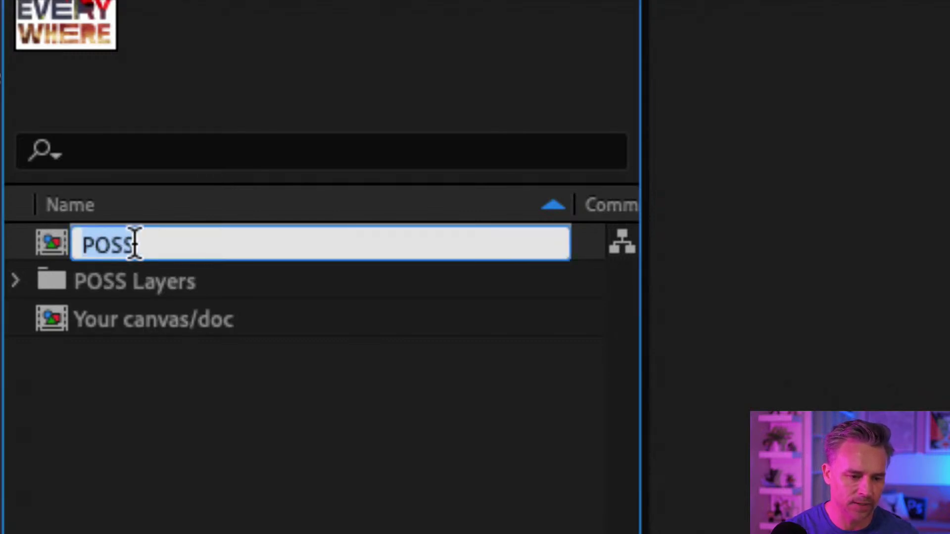
pyautogui.click(139, 245)
pyautogui.write('i')
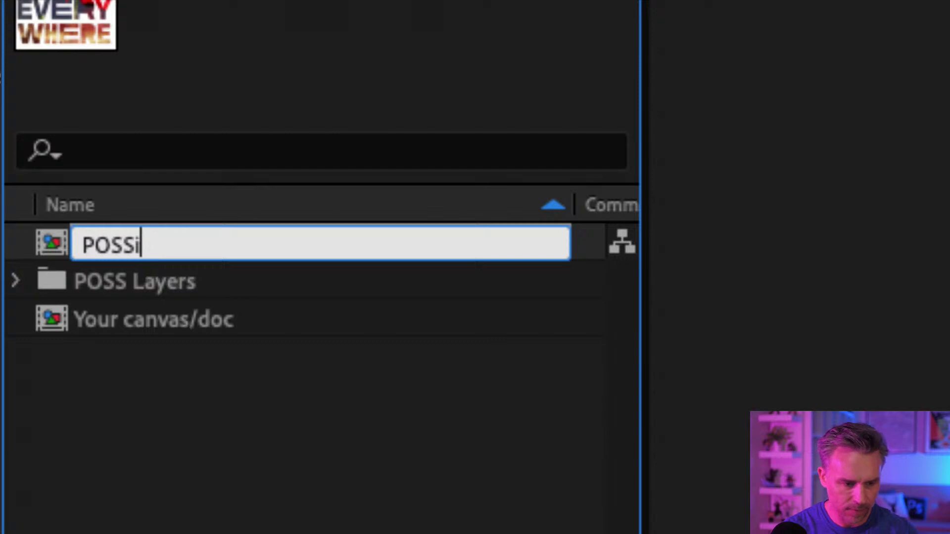
pyautogui.write('bilities')
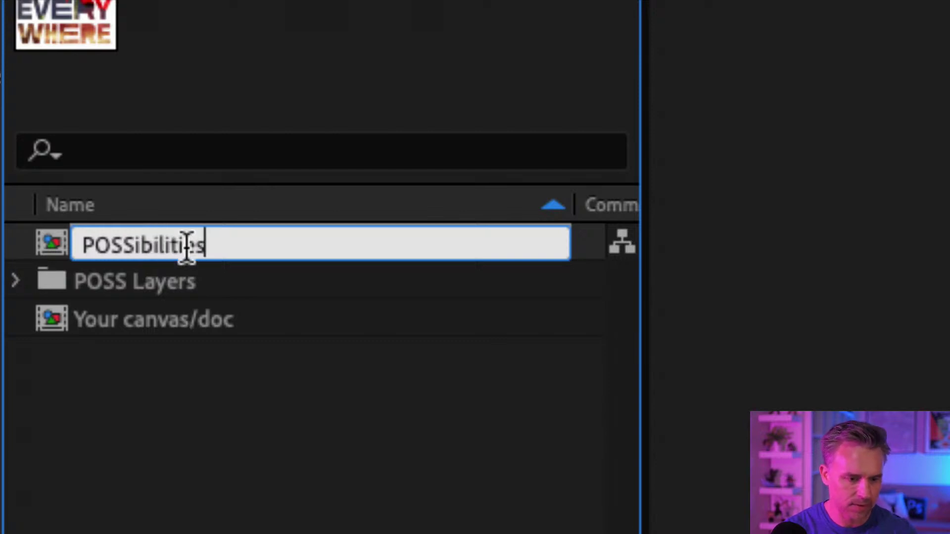
pyautogui.moveTo(131, 244); pyautogui.dragTo(101, 244)
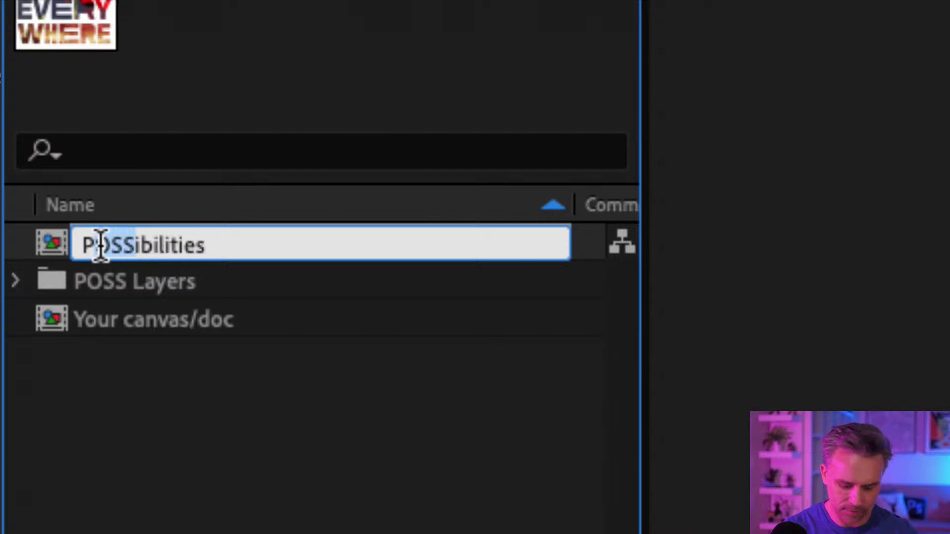
pyautogui.write('oss')
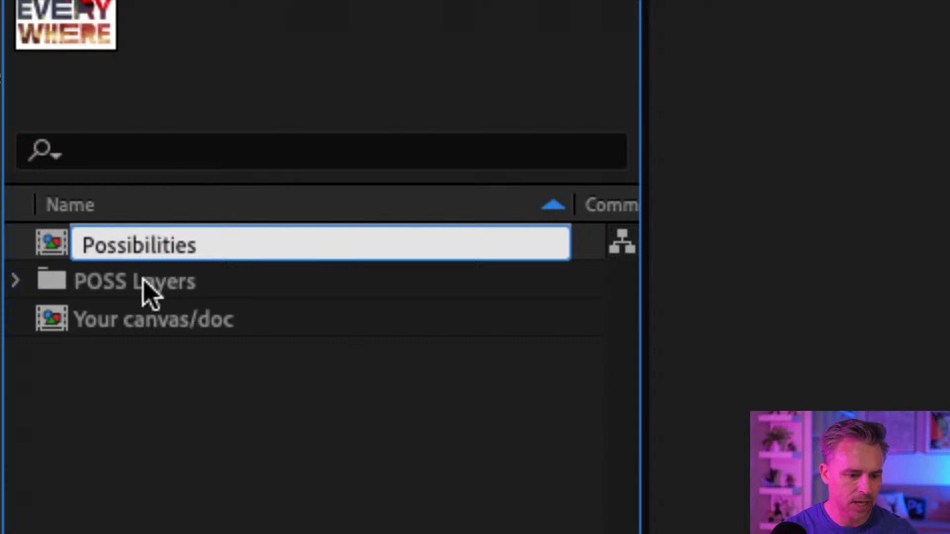
pyautogui.press('Return')
pyautogui.click(17, 244)
pyautogui.click(127, 280)
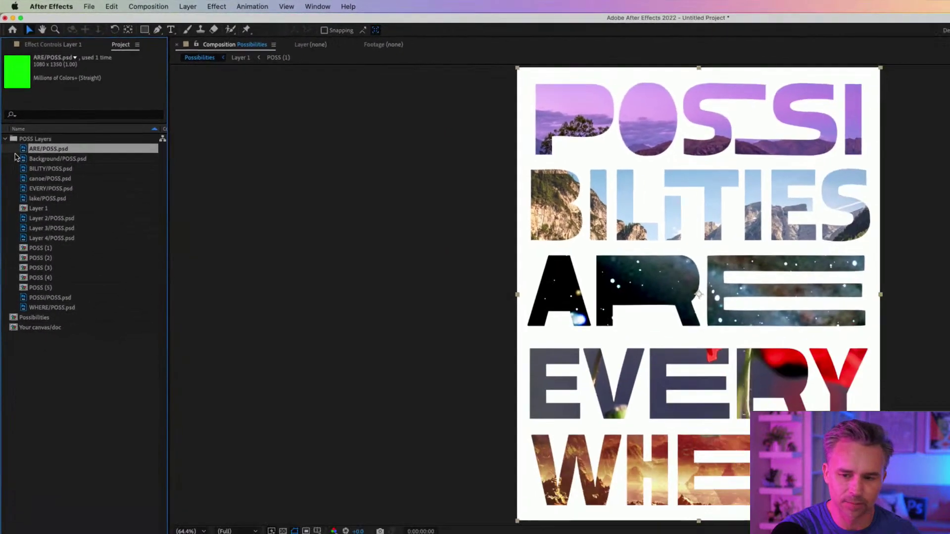
# Preview the BILITY, EVERY, lake photo, Layer 2 and POSS (1) items in POSS Layers.
pyautogui.click(28, 168)
pyautogui.click(27, 188)
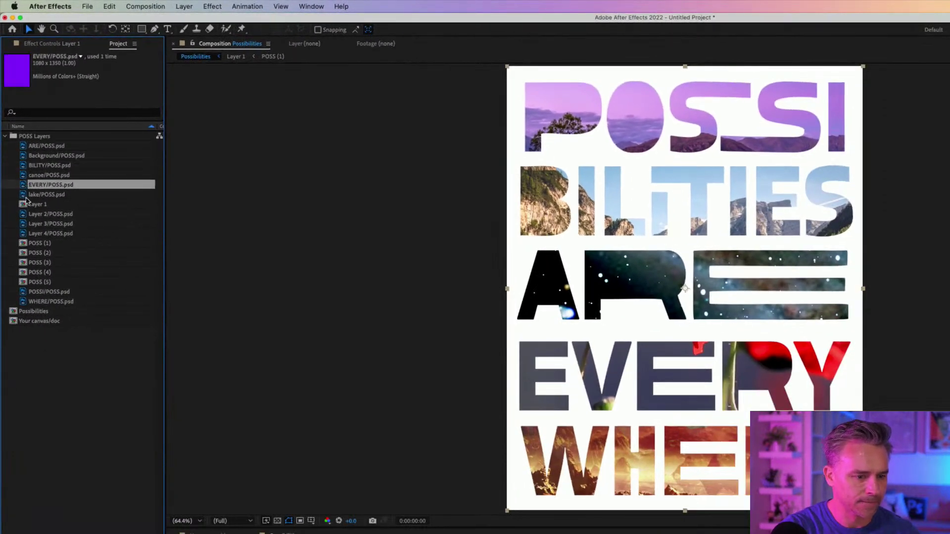
pyautogui.click(27, 196)
pyautogui.click(26, 213)
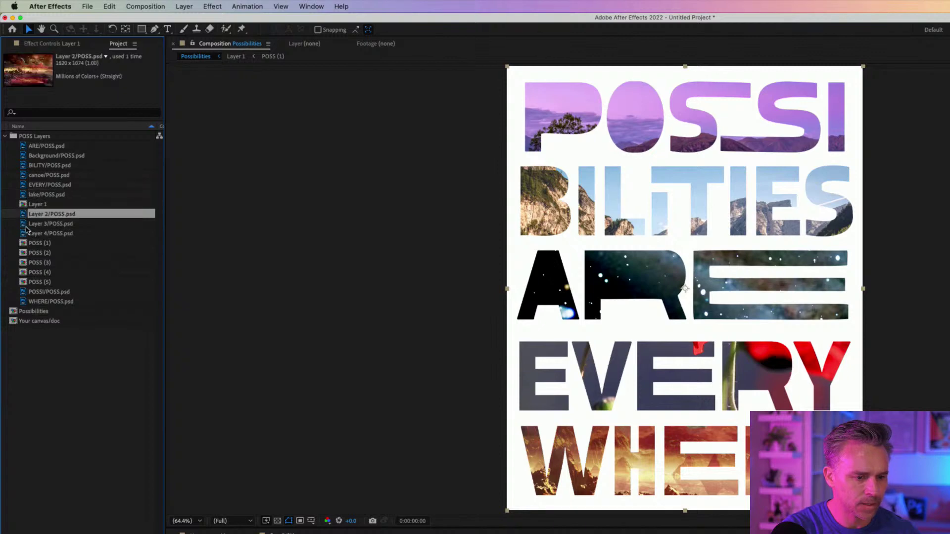
pyautogui.click(23, 243)
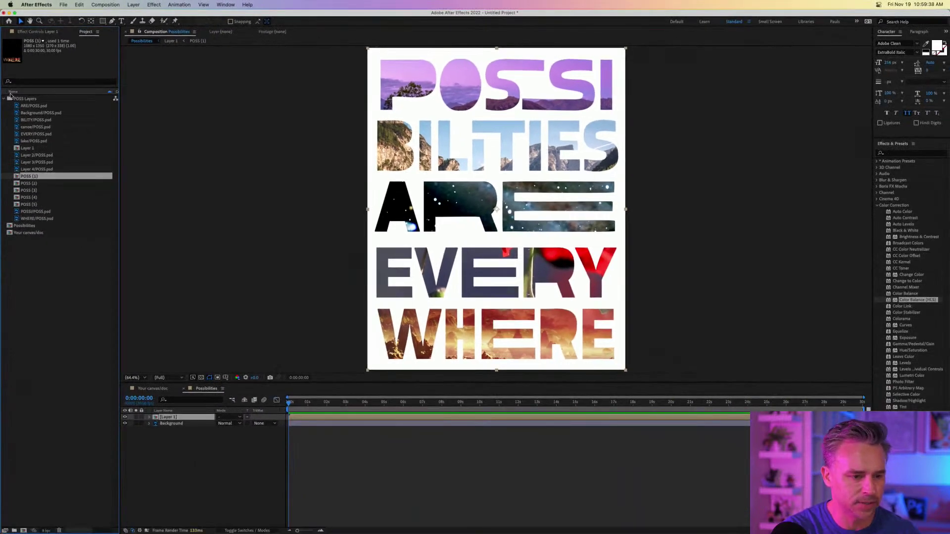
# Collapse the POSS Layers folder, select Possibilities, and select Layer 1 in its timeline.
pyautogui.click(5, 99)
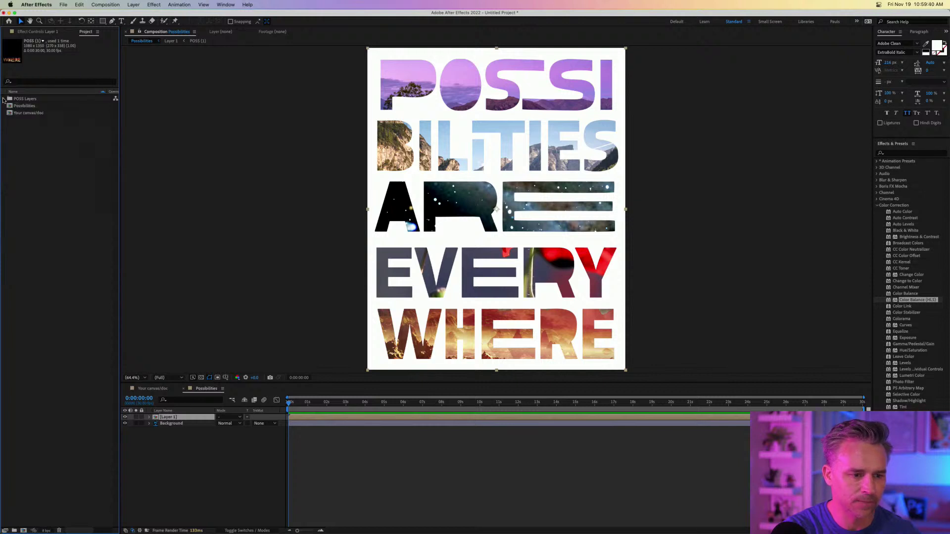
pyautogui.click(9, 106)
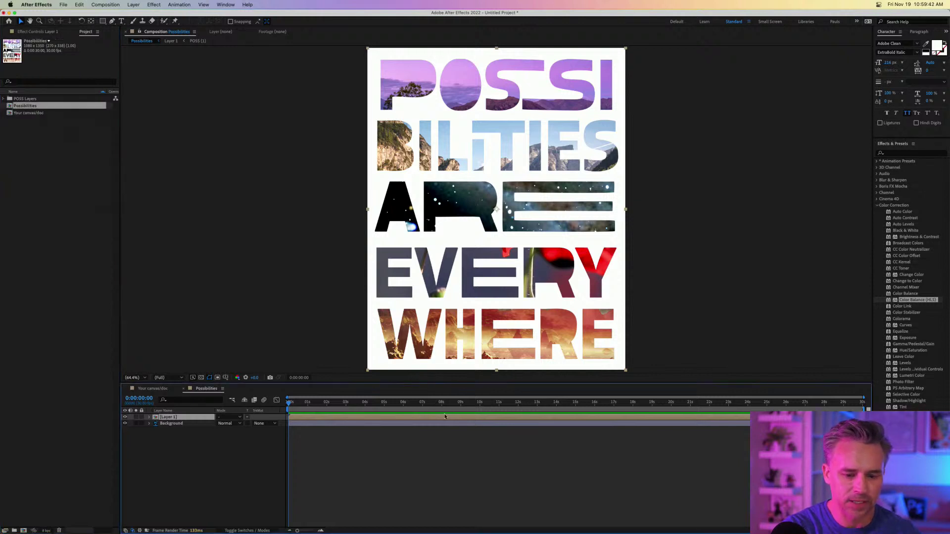
pyautogui.click(155, 419)
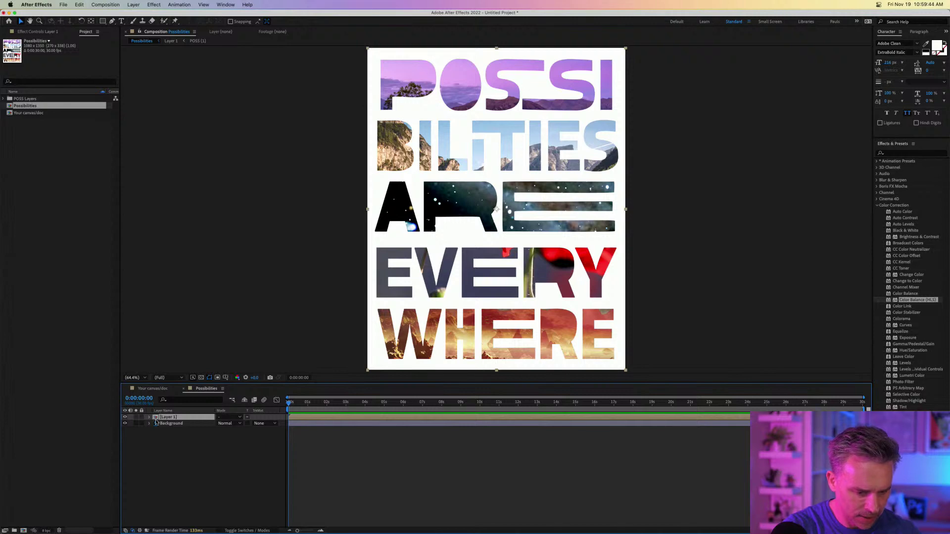
# Collapse the Layer 1 group in Photoshop's Layers panel, then minimize Photoshop.
pyautogui.moveTo(241, 527)
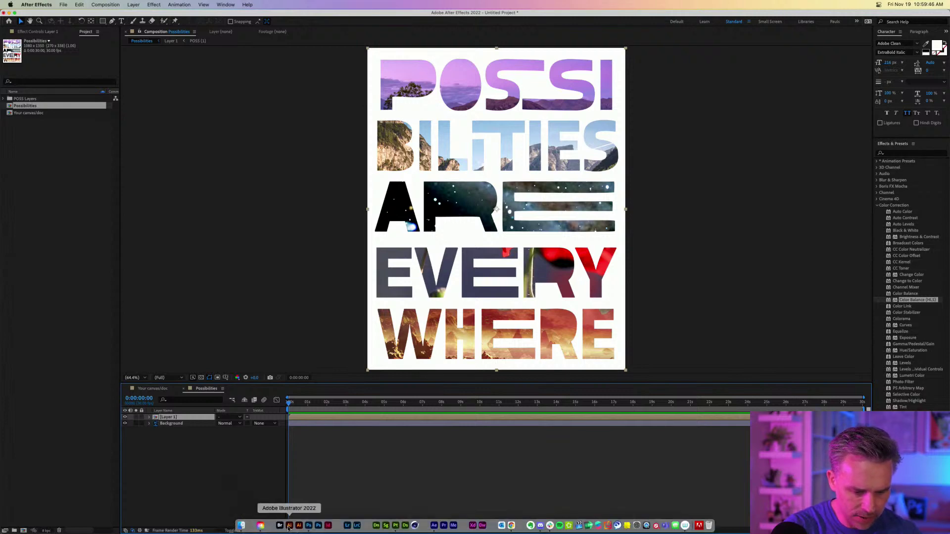
pyautogui.click(309, 526)
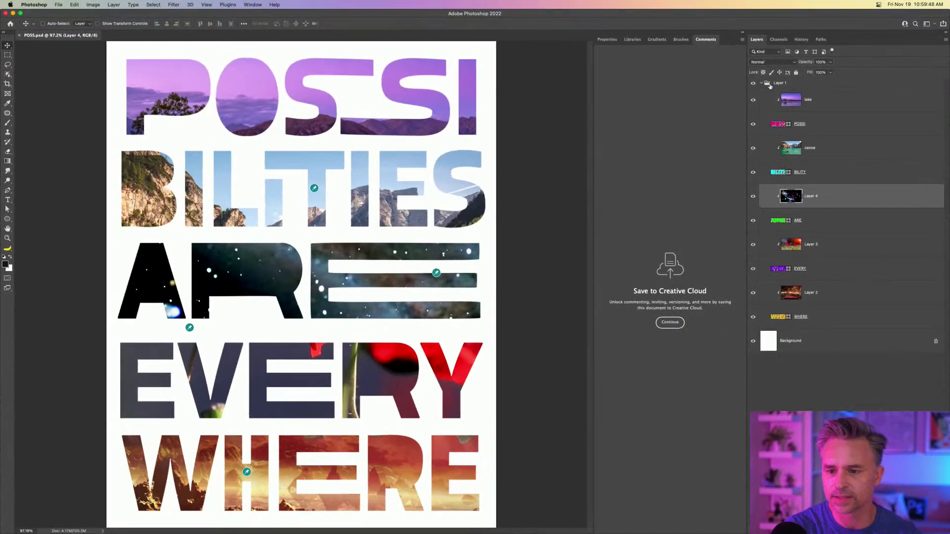
pyautogui.click(762, 84)
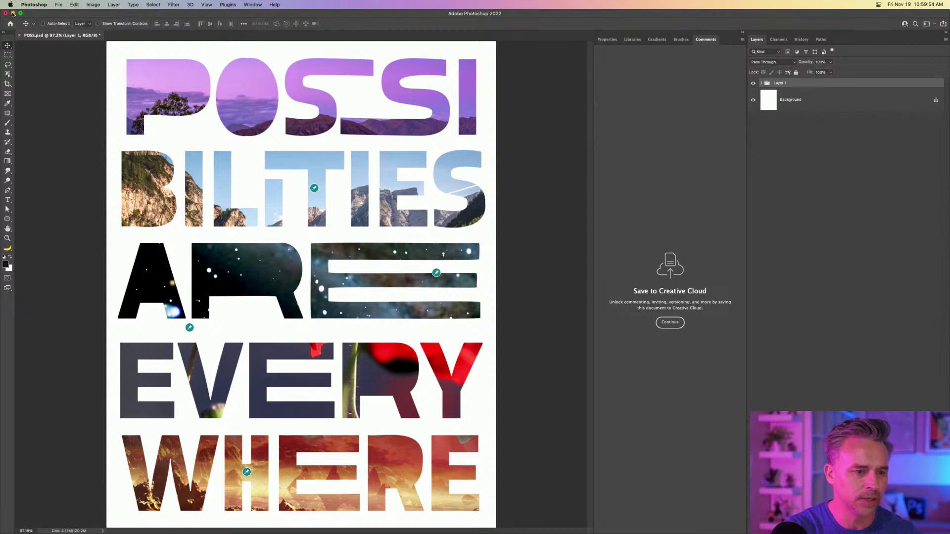
pyautogui.click(12, 13)
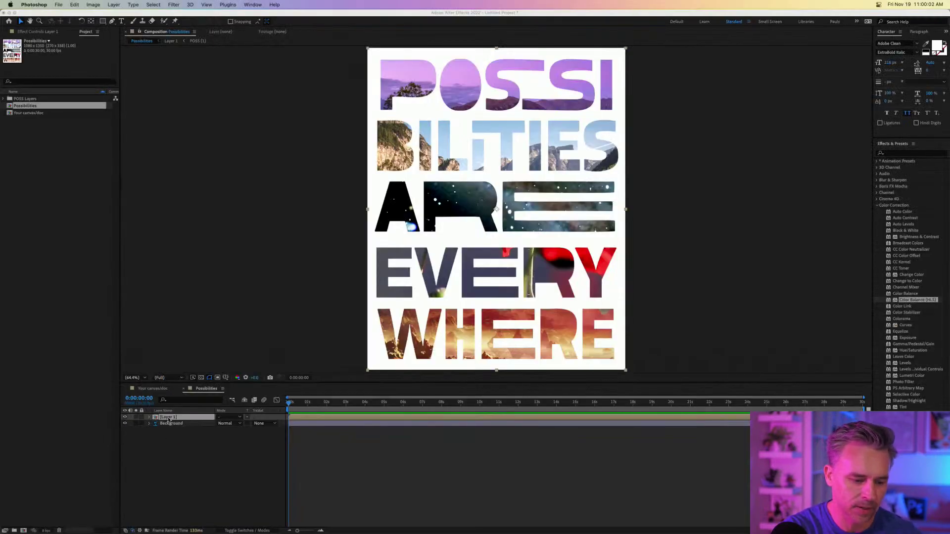
# Open the Layer 1 precomp and toggle the POSSI word layer's visibility off and on.
pyautogui.doubleClick(154, 420)
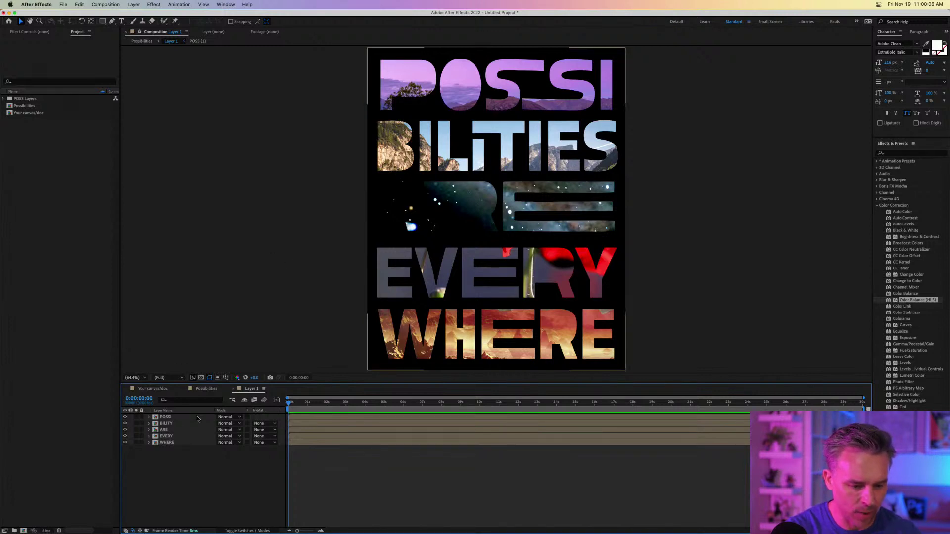
pyautogui.click(125, 420)
pyautogui.click(125, 420)
pyautogui.click(165, 421)
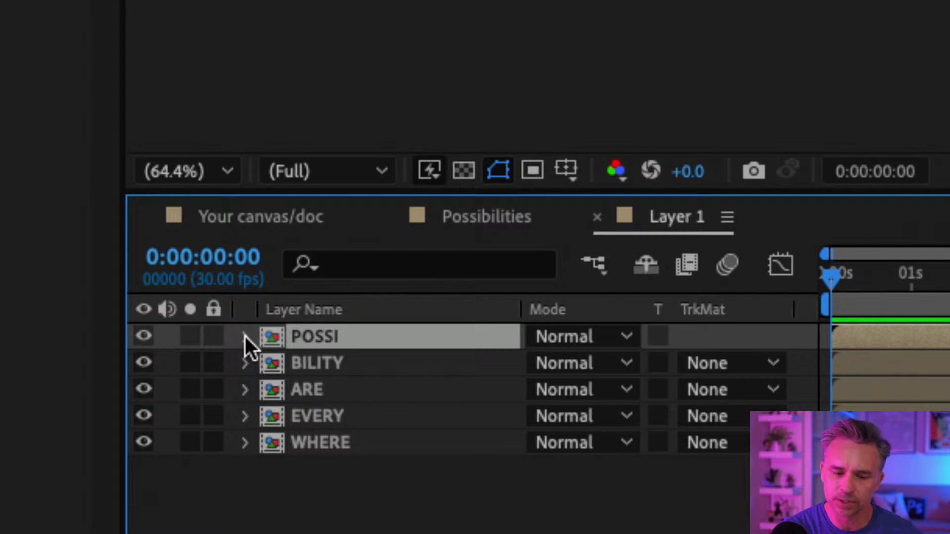
# Step through the BILITY, ARE, EVERY and WHERE word layers and back to POSSI.
pyautogui.click(274, 366)
pyautogui.click(275, 392)
pyautogui.click(276, 418)
pyautogui.click(274, 445)
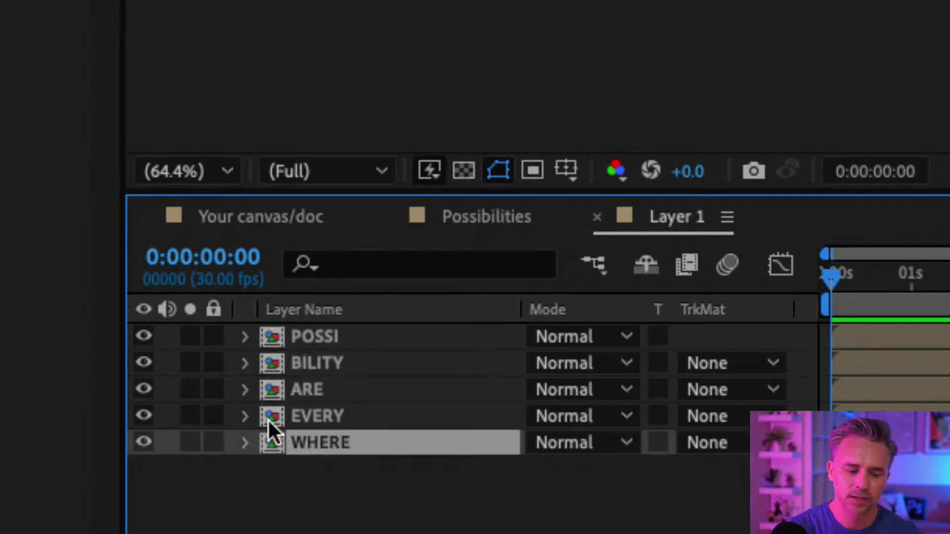
pyautogui.click(272, 417)
pyautogui.click(275, 391)
pyautogui.click(275, 365)
pyautogui.click(275, 339)
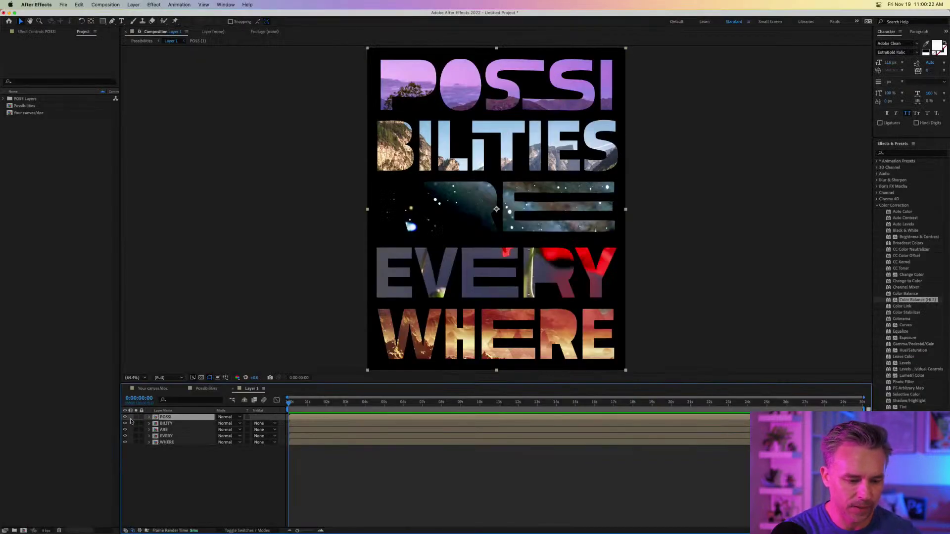
# Open the POSSI word precomp, select the lake photo and show the transparency grid.
pyautogui.doubleClick(154, 419)
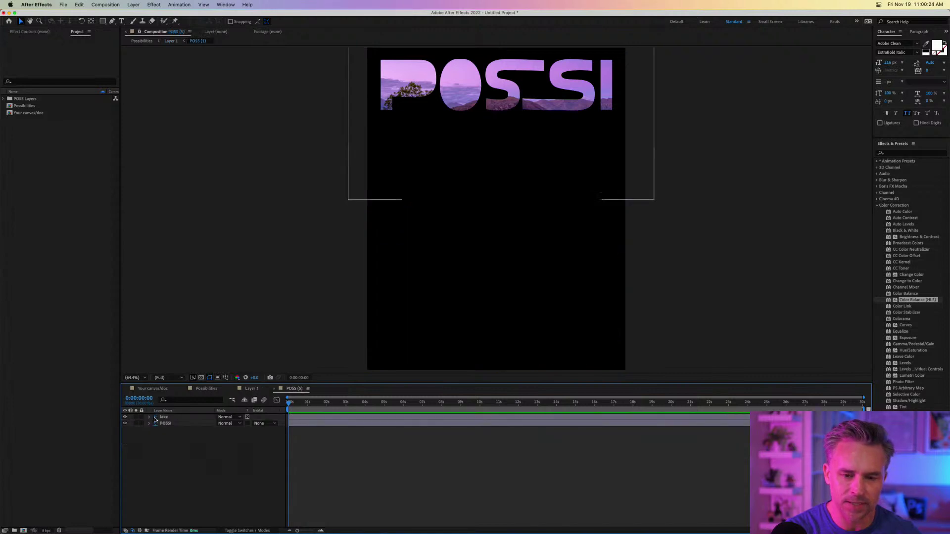
pyautogui.click(168, 418)
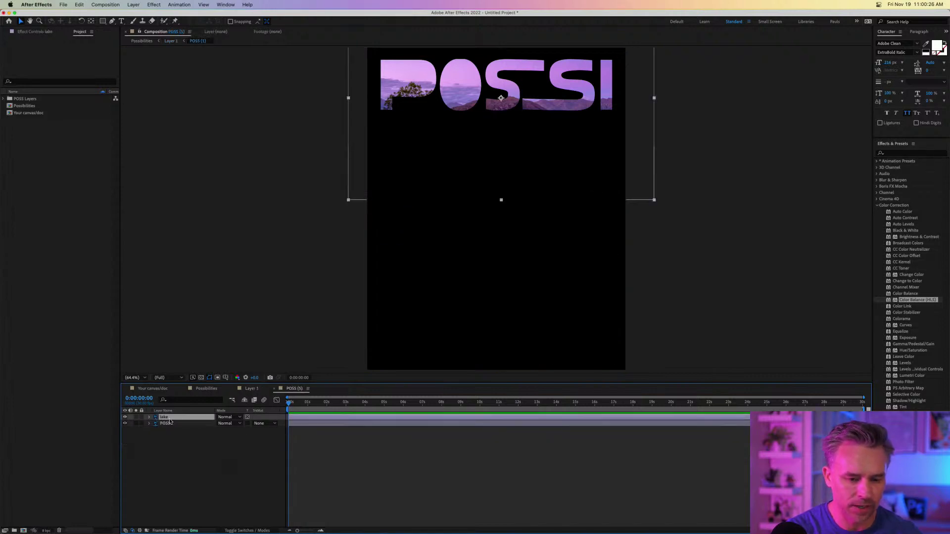
pyautogui.click(201, 379)
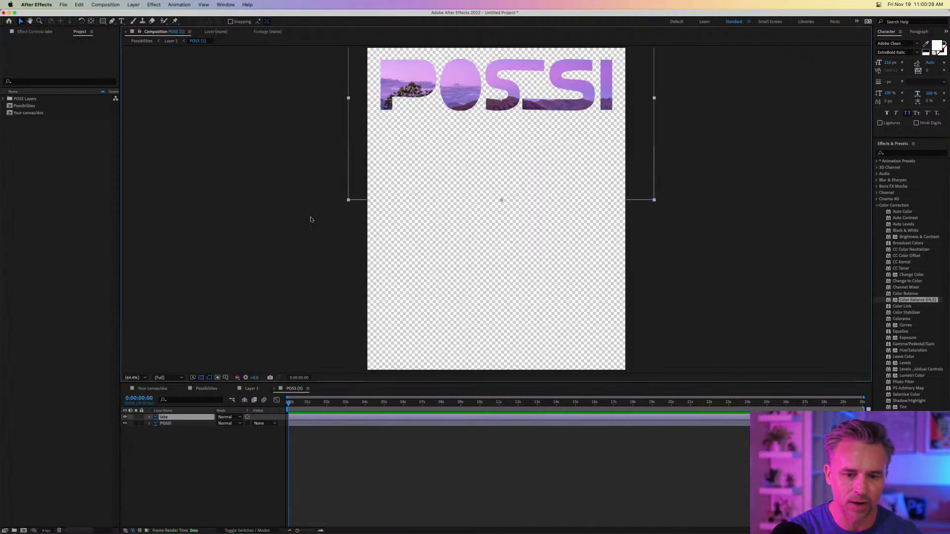
pyautogui.press('space')
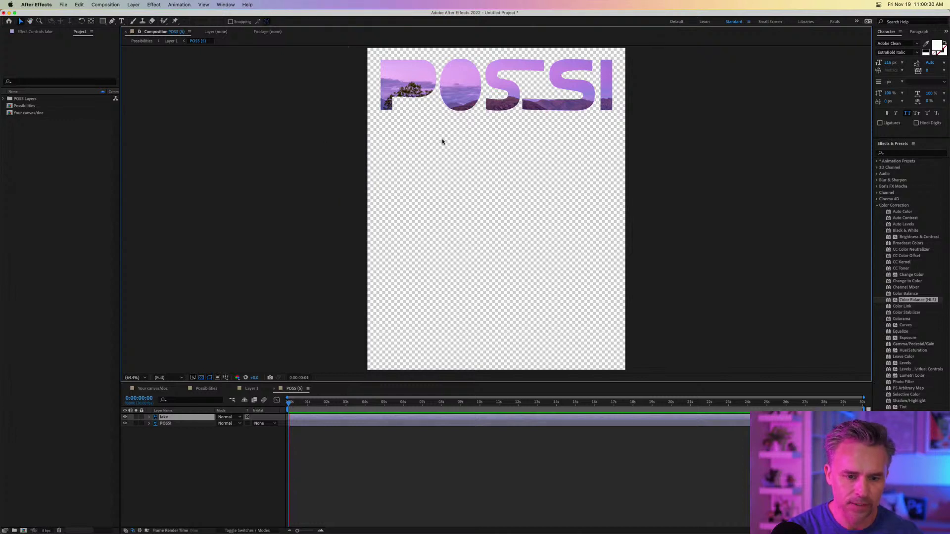
pyautogui.moveTo(442, 138); pyautogui.dragTo(447, 218)
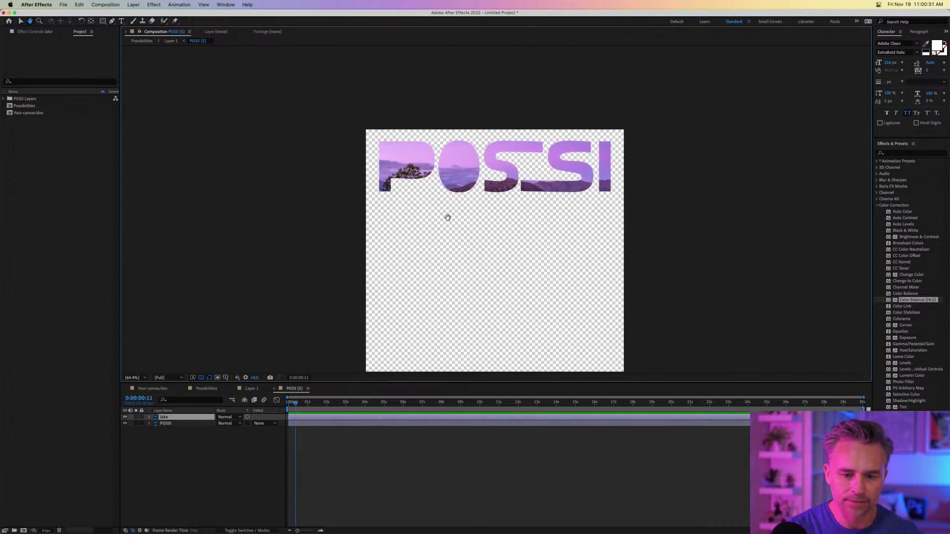
# Toggle the lake photo and POSSI letters visibility, scrub the first seconds, then return to Layer 1.
pyautogui.click(125, 417)
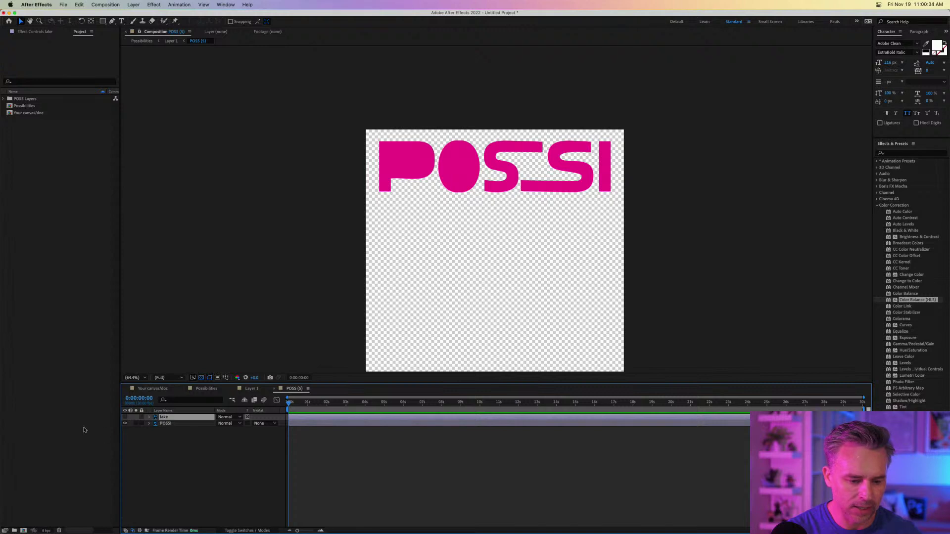
pyautogui.click(125, 418)
pyautogui.click(125, 417)
pyautogui.click(125, 418)
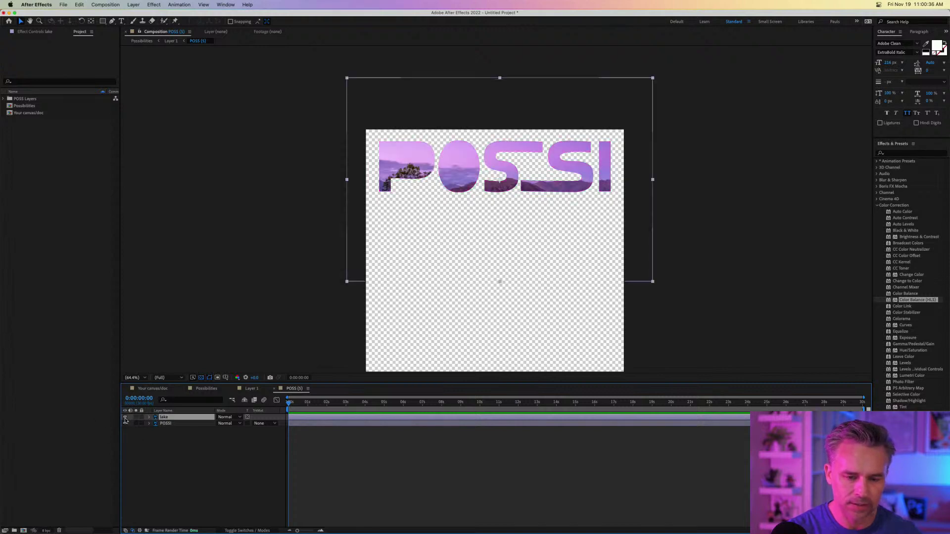
pyautogui.click(125, 424)
pyautogui.click(125, 424)
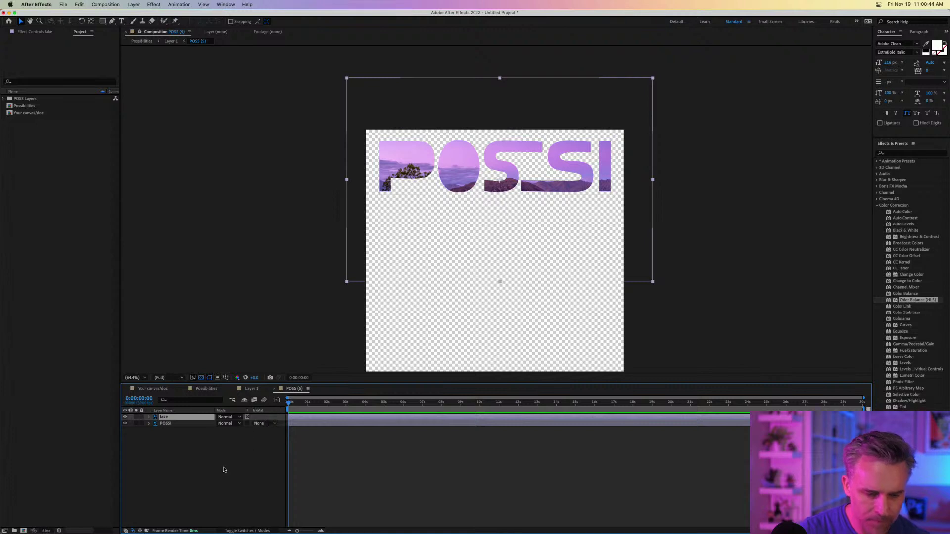
pyautogui.moveTo(292, 404); pyautogui.dragTo(130, 405)
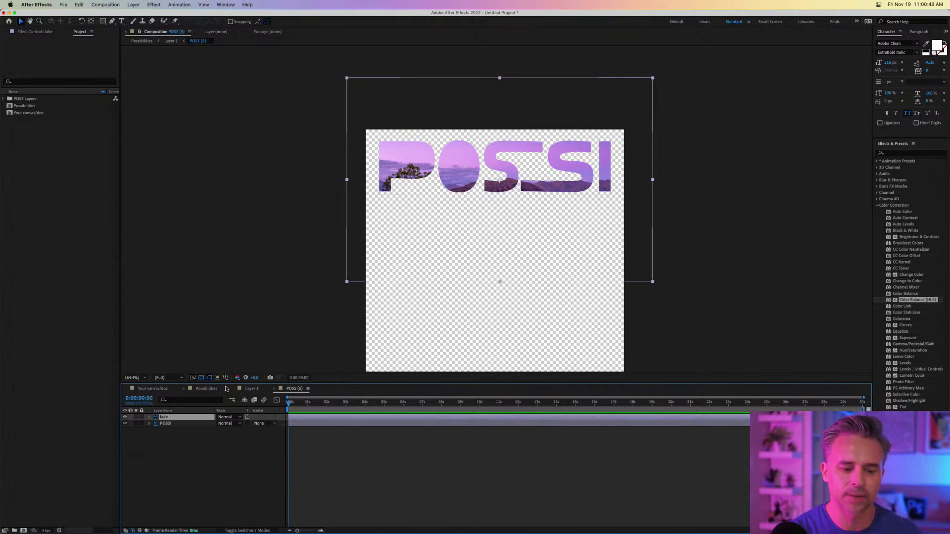
pyautogui.click(248, 388)
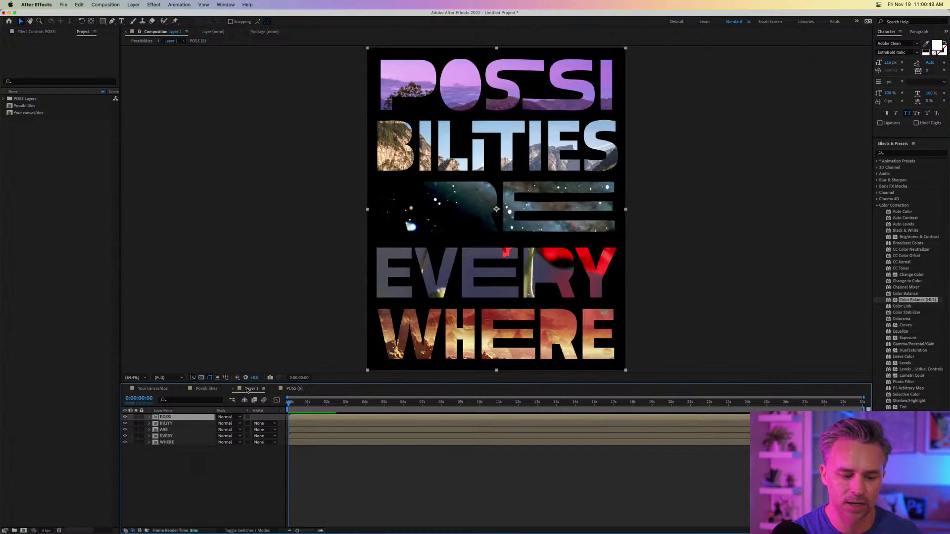
# Close the Possibilities and Your canvas timelines and drag Layer 1 out of POSS Layers to the project root.
pyautogui.click(183, 389)
pyautogui.click(125, 390)
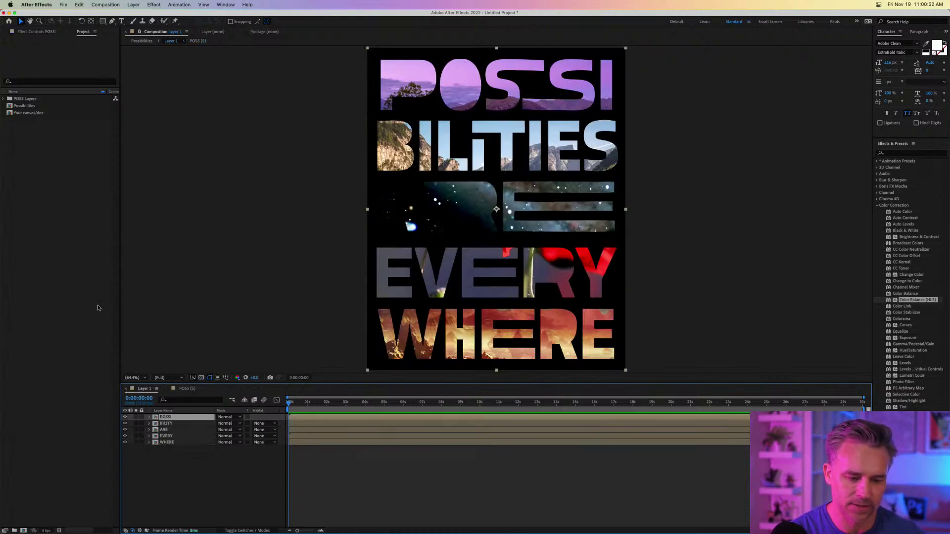
pyautogui.click(3, 99)
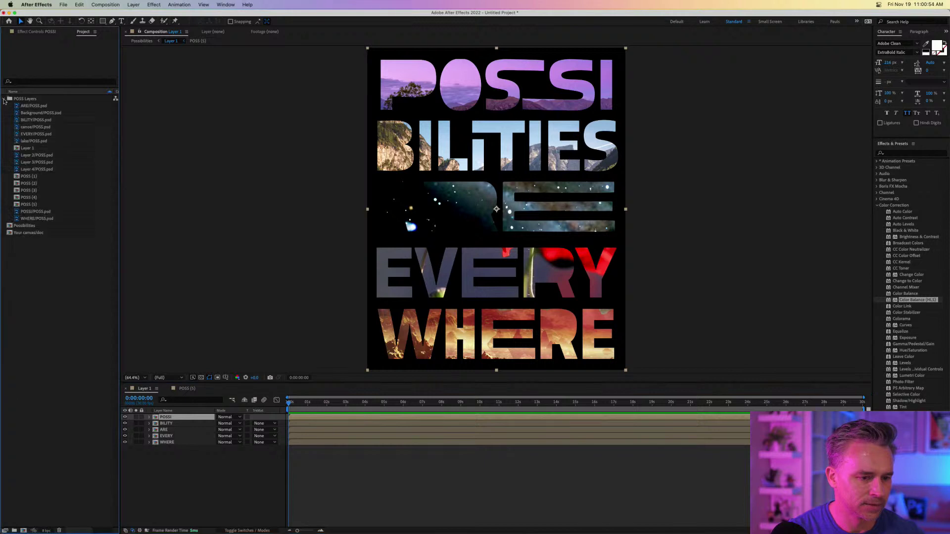
pyautogui.click(20, 149)
pyautogui.moveTo(19, 149); pyautogui.dragTo(65, 310)
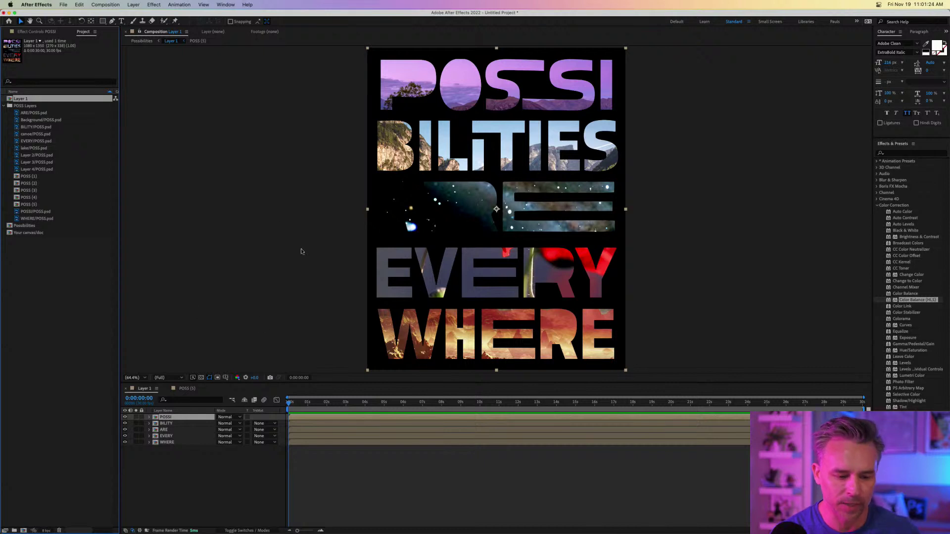
# Set the Layer 1 composition's background colour to white in Composition Settings.
pyautogui.click(106, 4)
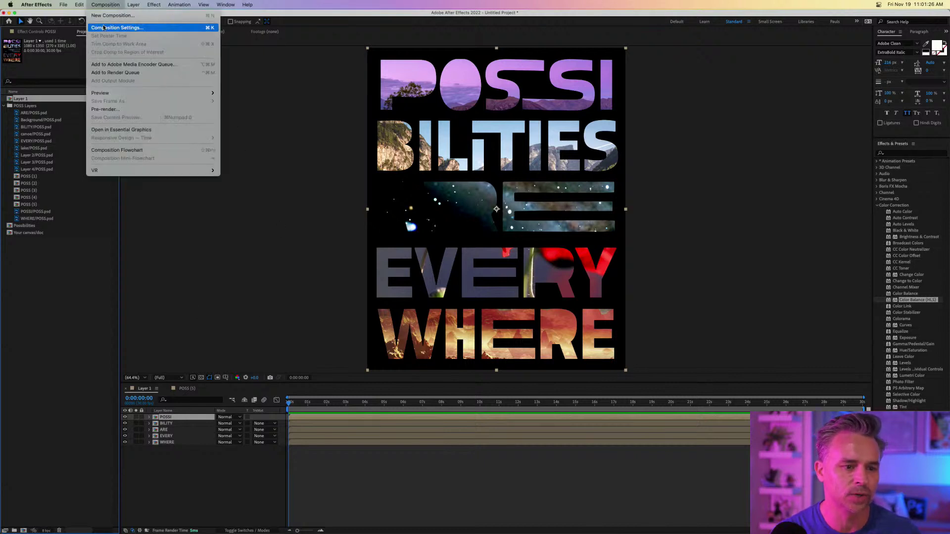
pyautogui.click(529, 269)
pyautogui.click(297, 241)
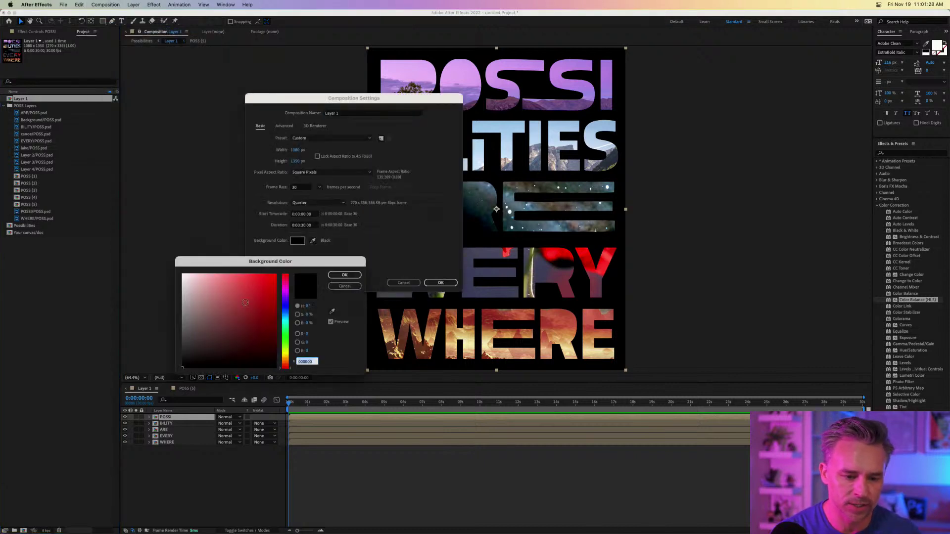
pyautogui.moveTo(175, 261); pyautogui.dragTo(175, 261)
pyautogui.press('Return')
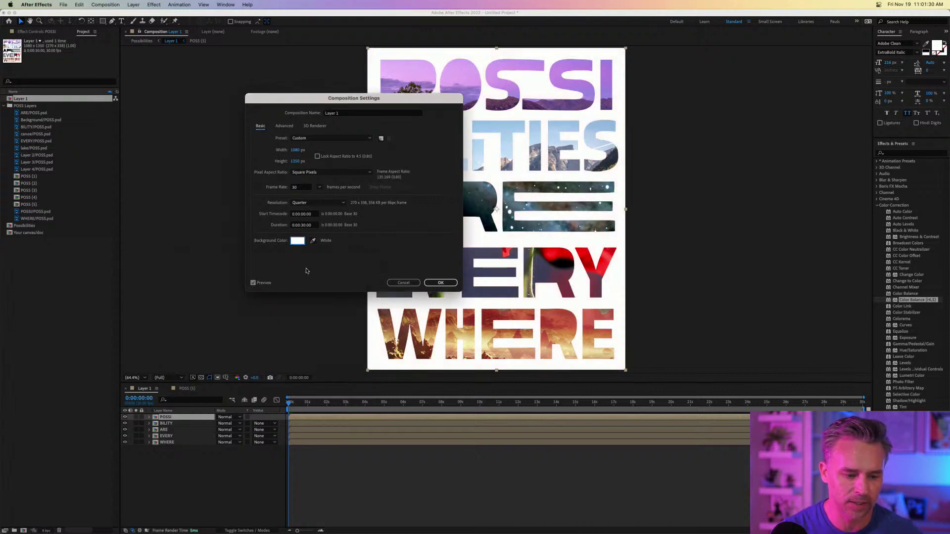
pyautogui.click(440, 282)
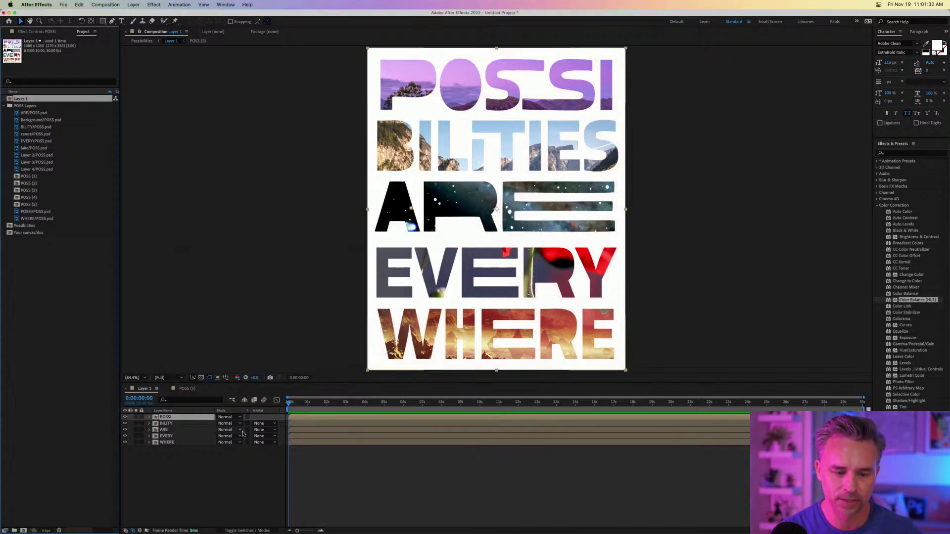
pyautogui.click(159, 419)
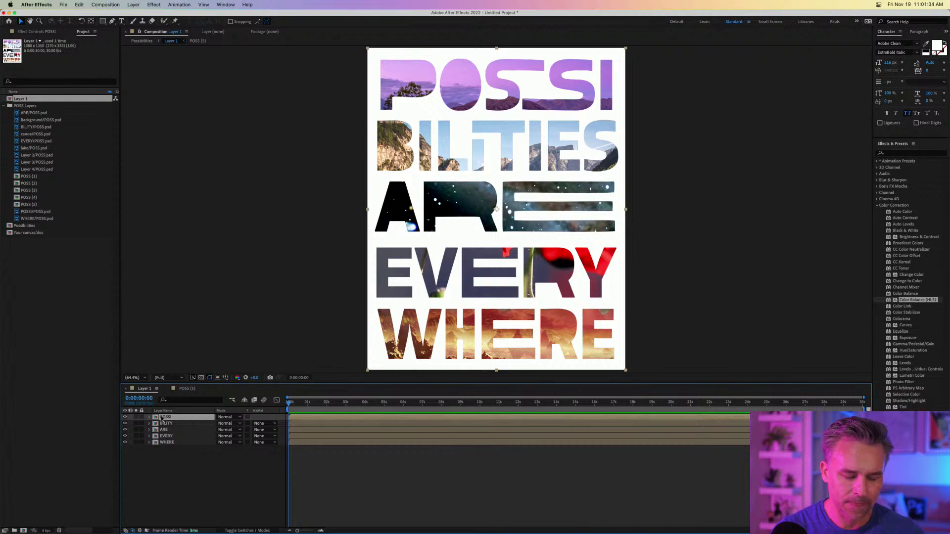
# Expand POSSI's Transform properties and undo the misplaced Position and Opacity keyframes.
pyautogui.click(164, 442)
pyautogui.click(161, 419)
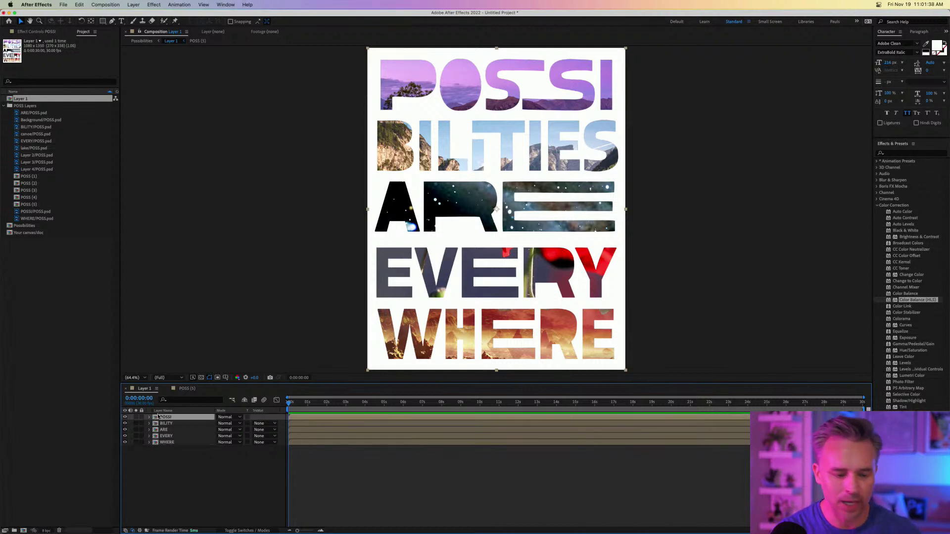
pyautogui.click(149, 418)
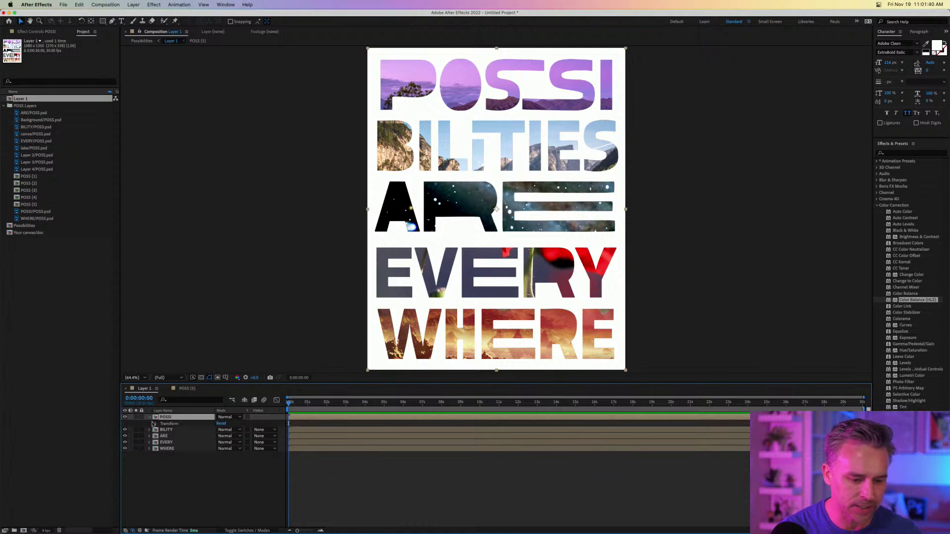
pyautogui.click(156, 424)
pyautogui.click(168, 437)
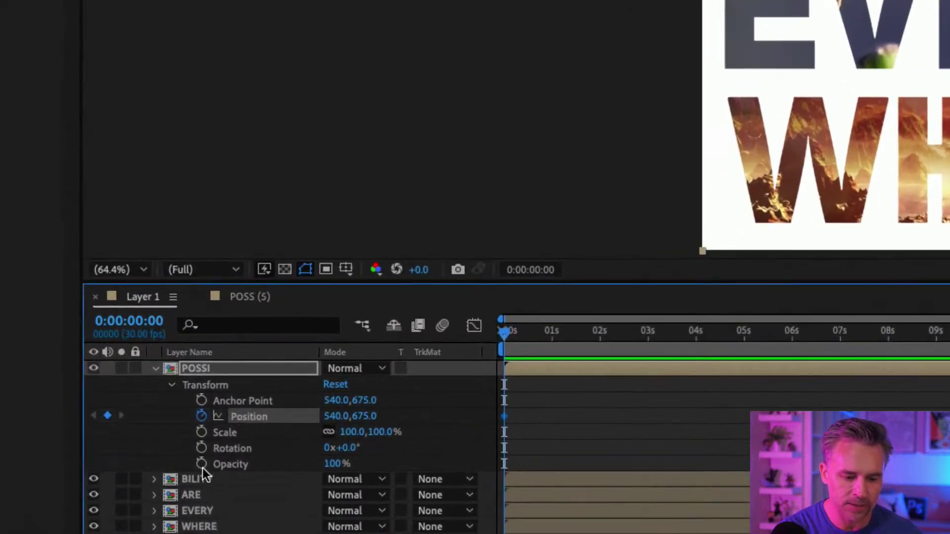
pyautogui.click(168, 455)
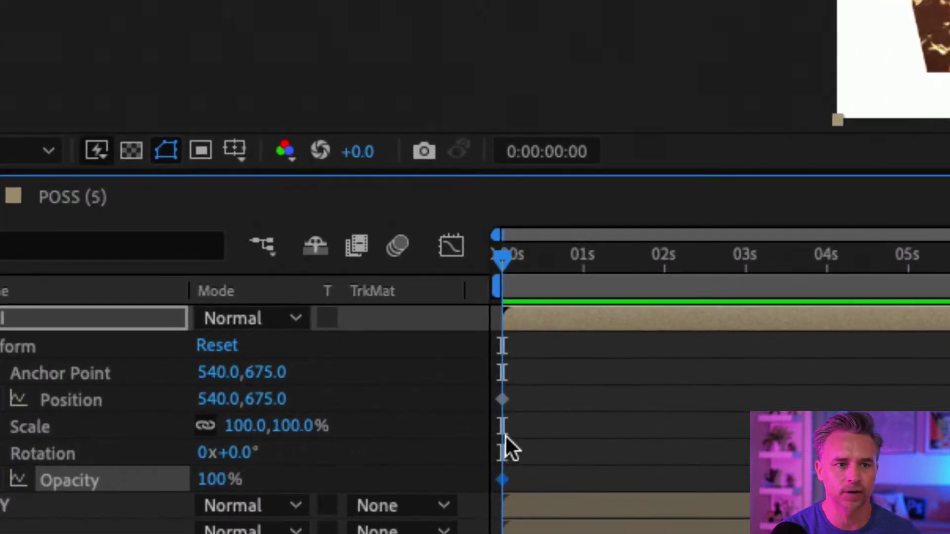
pyautogui.moveTo(501, 400)
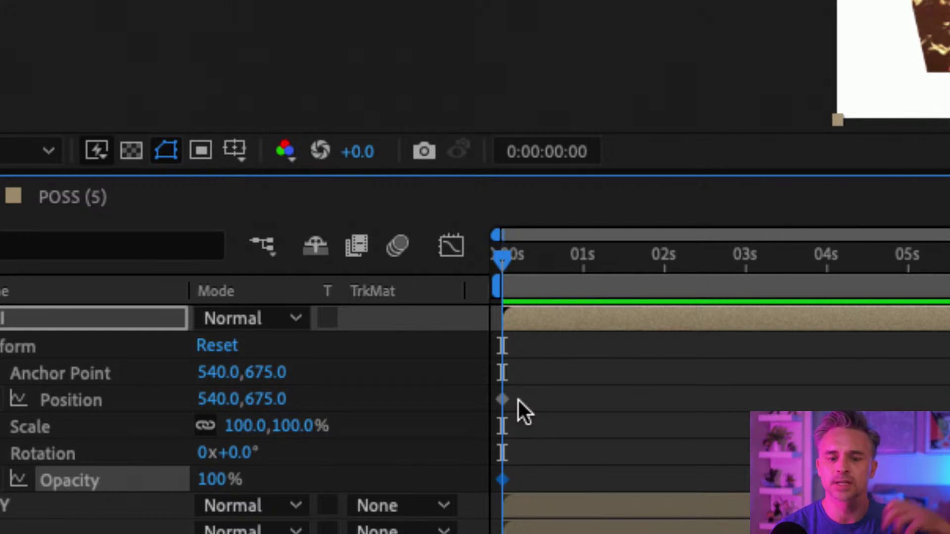
pyautogui.hotkey('ctrl', 'z')
pyautogui.hotkey('ctrl', 'z')
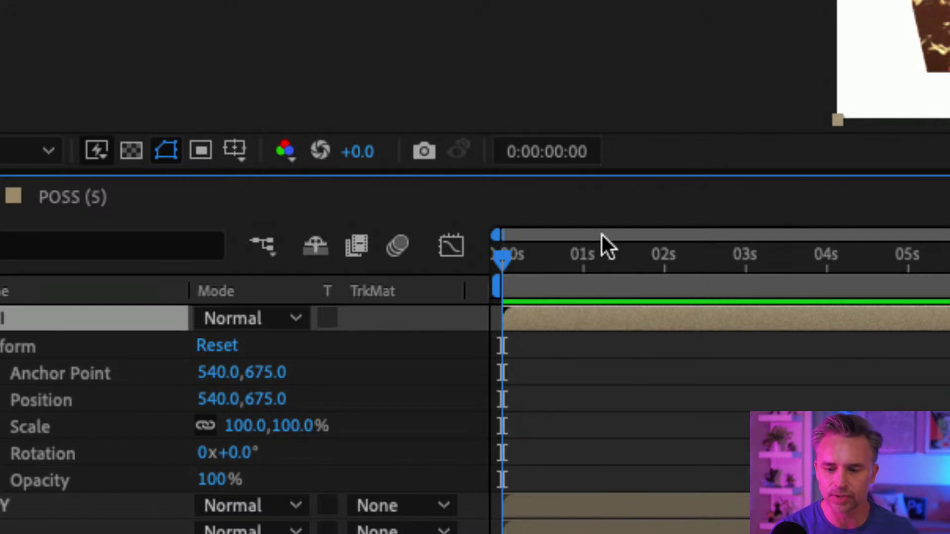
# Keyframe POSSI's Opacity and Position at 1 second, then set Opacity to 0% at the start.
pyautogui.moveTo(614, 255); pyautogui.dragTo(583, 281)
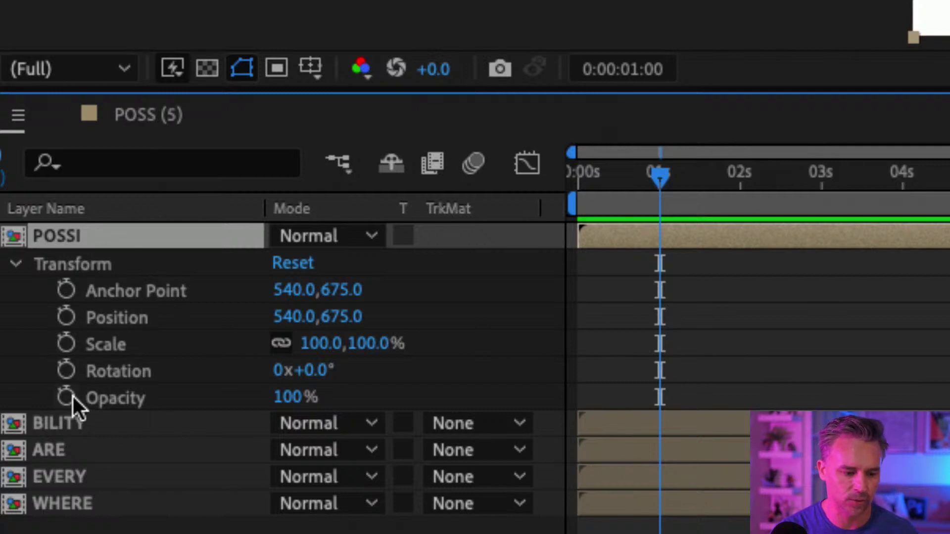
pyautogui.click(69, 395)
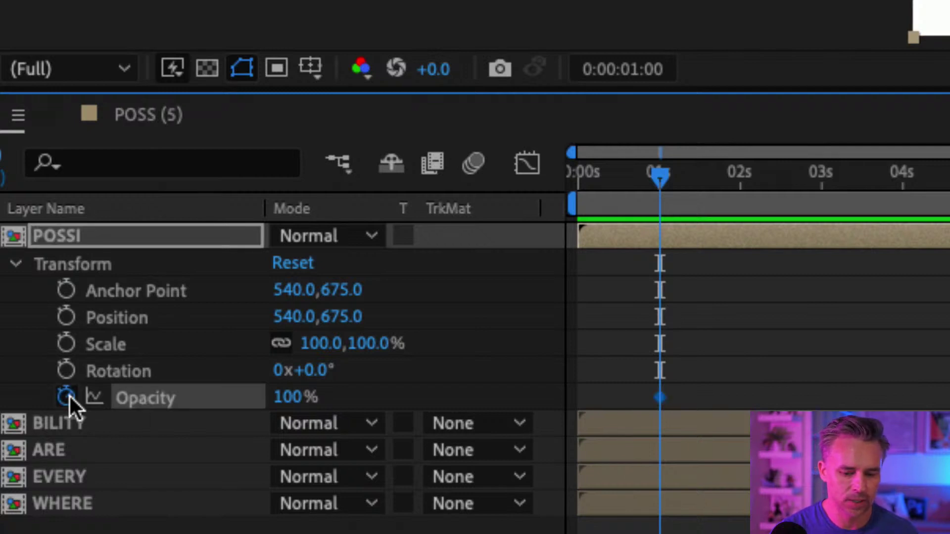
pyautogui.click(68, 319)
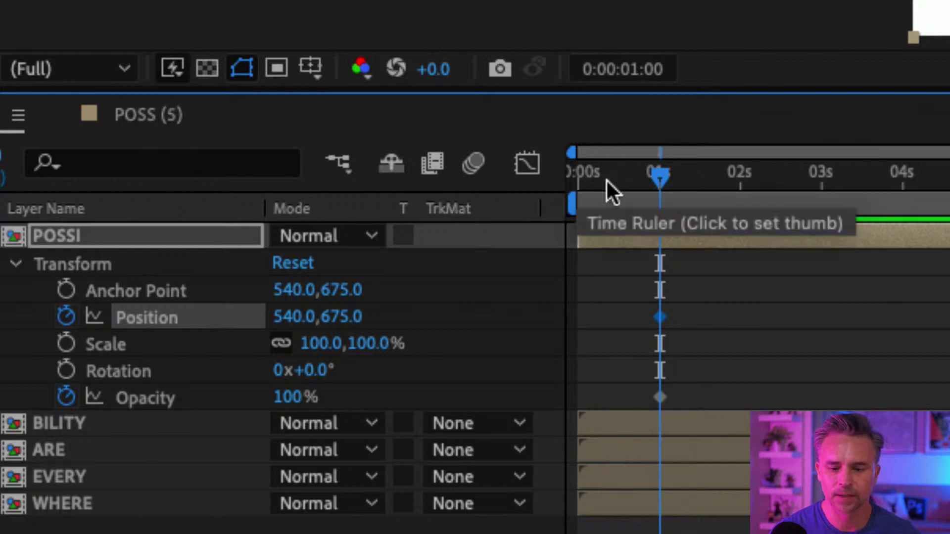
pyautogui.press('Home')
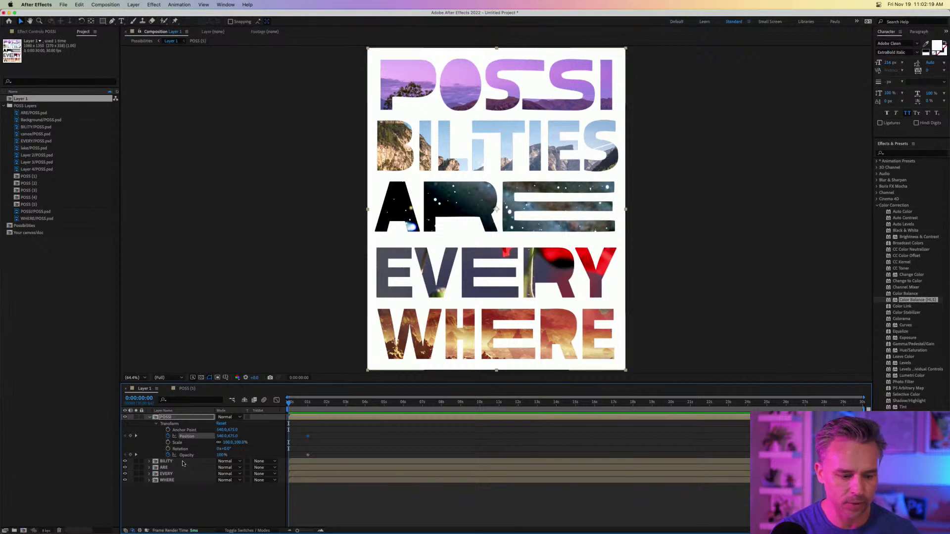
pyautogui.moveTo(220, 454); pyautogui.dragTo(146, 456)
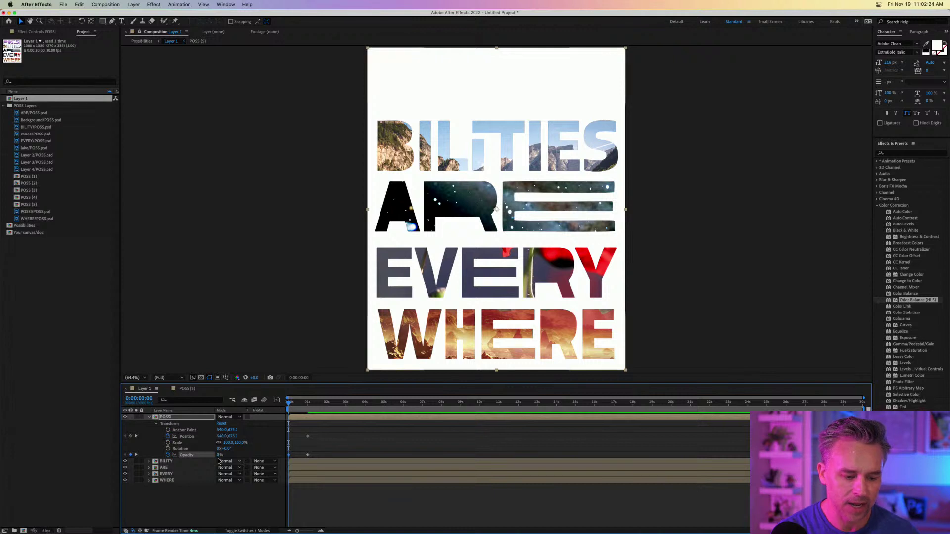
# Move the POSSI word lower on the poster, keeping its starting opacity at 0%.
pyautogui.click(220, 497)
pyautogui.moveTo(218, 455); pyautogui.dragTo(257, 454)
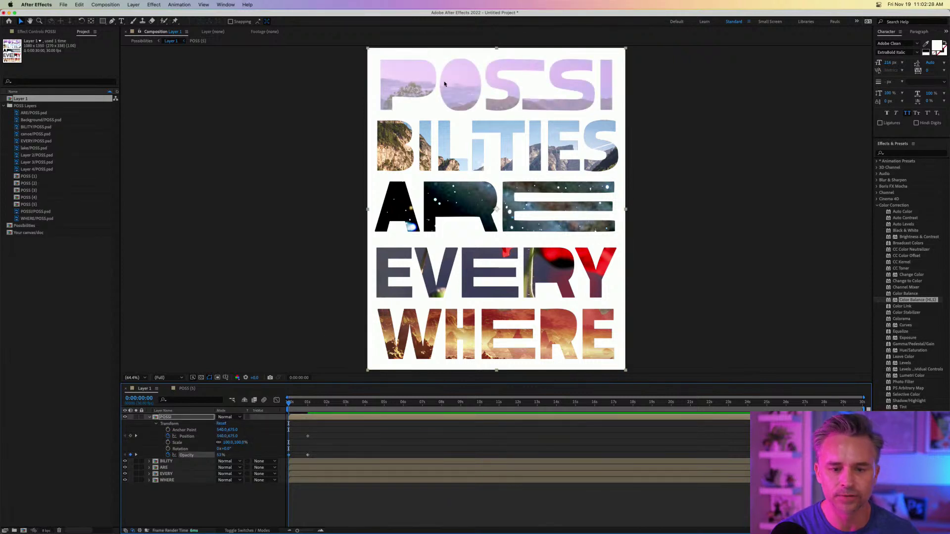
pyautogui.moveTo(444, 84); pyautogui.dragTo(444, 105)
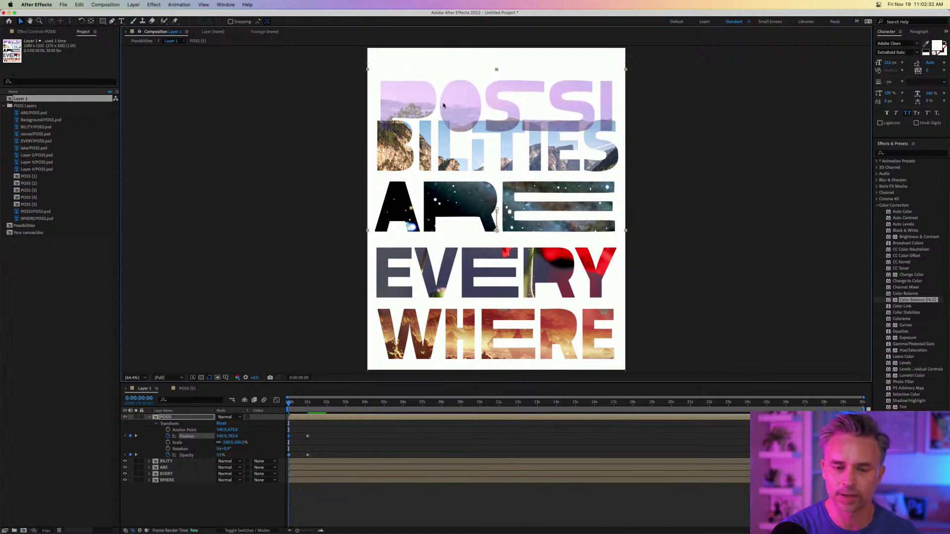
pyautogui.moveTo(221, 455); pyautogui.dragTo(150, 458)
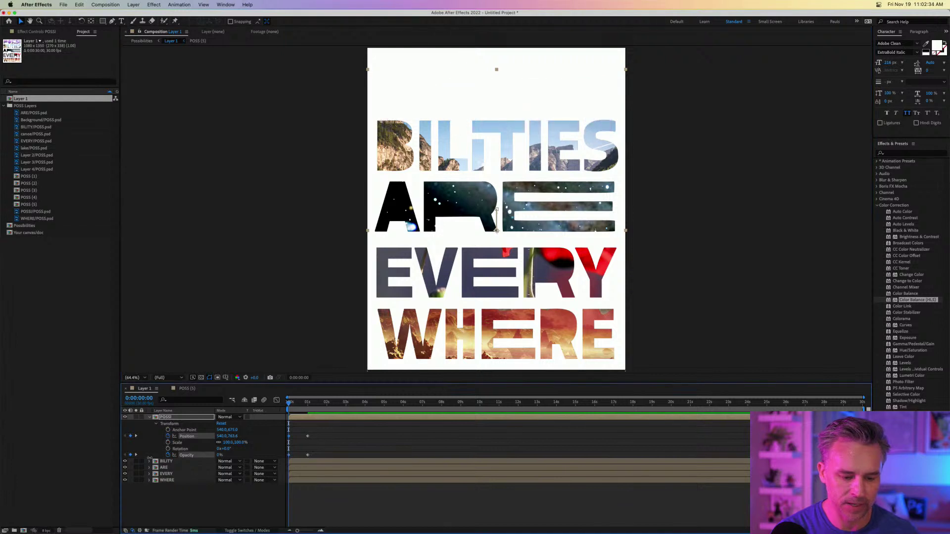
# Preview the POSSI fade-in several times with the timeline zoomed in.
pyautogui.press('space')
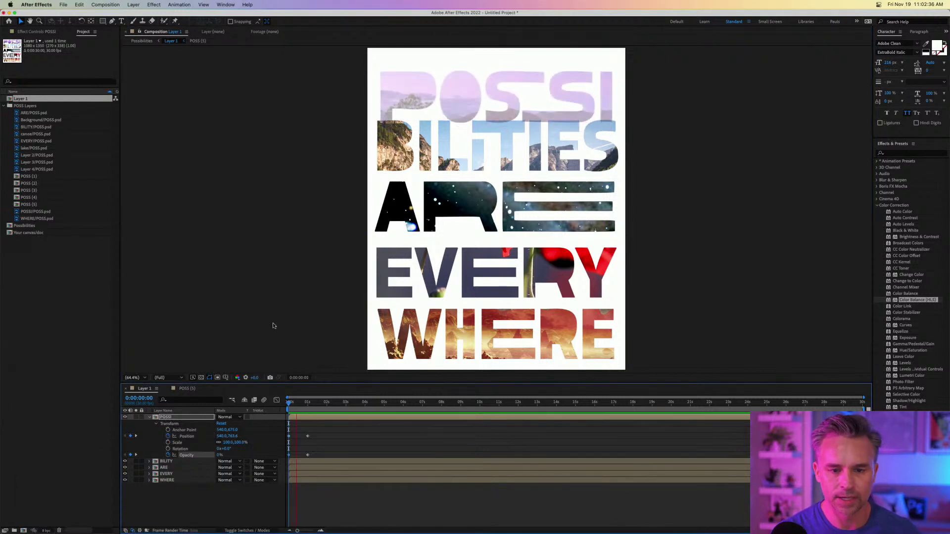
pyautogui.press('space')
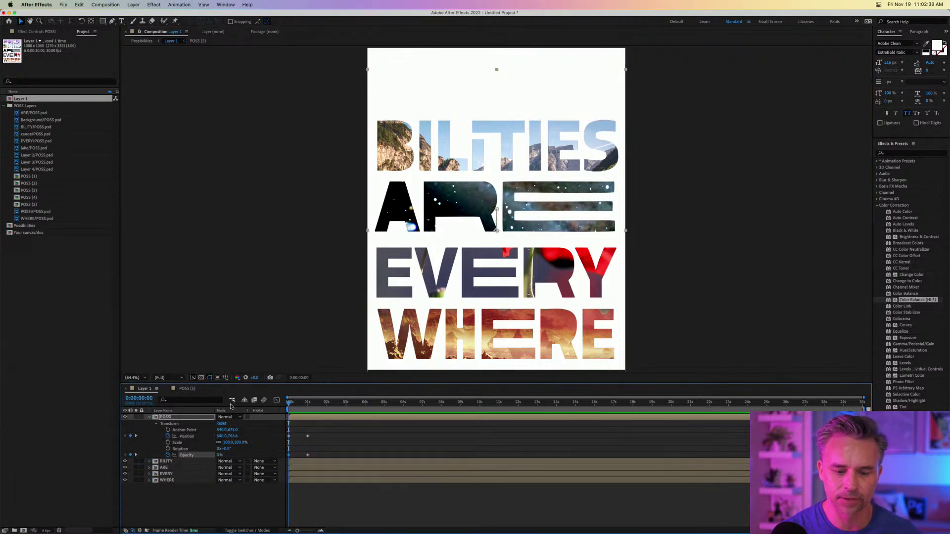
pyautogui.press('space')
pyautogui.press('space')
pyautogui.press('=')
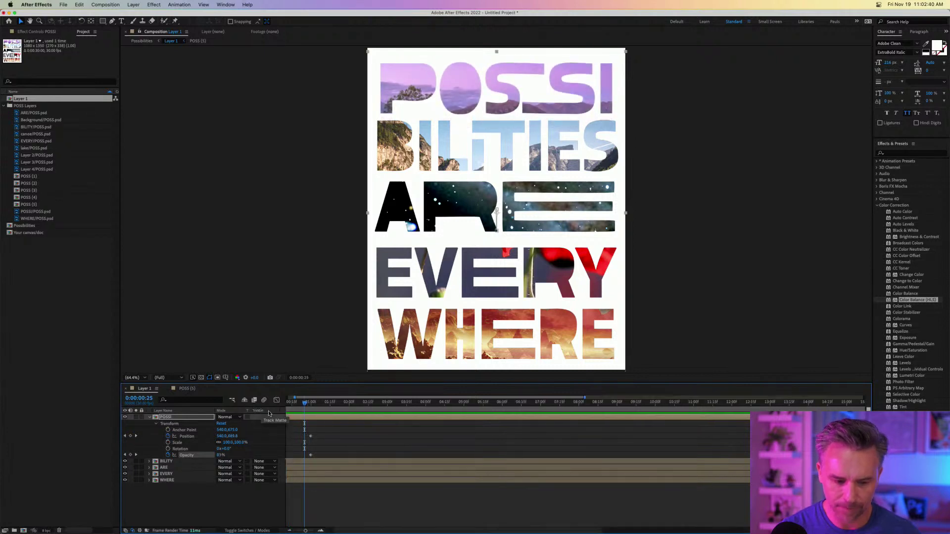
pyautogui.press('=')
pyautogui.press('=')
pyautogui.press('Home')
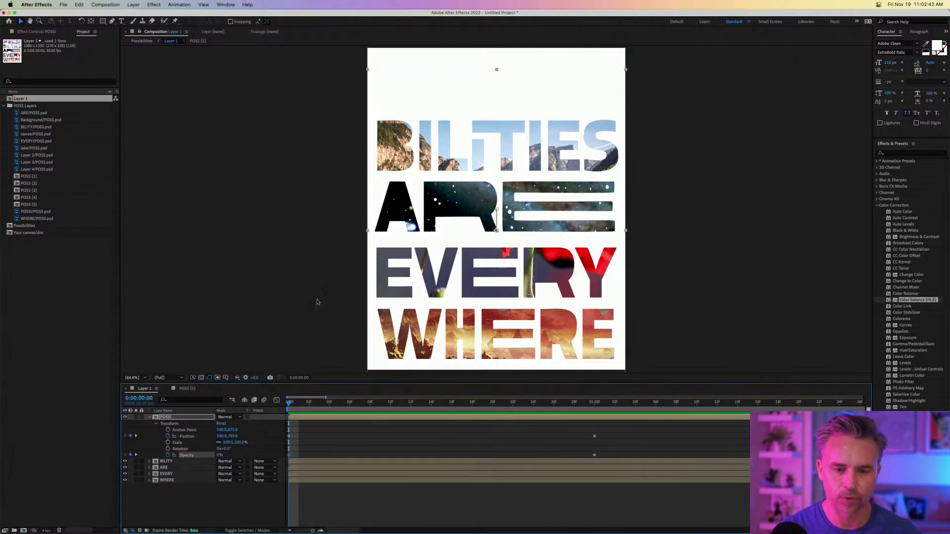
pyautogui.press('space')
pyautogui.press('space')
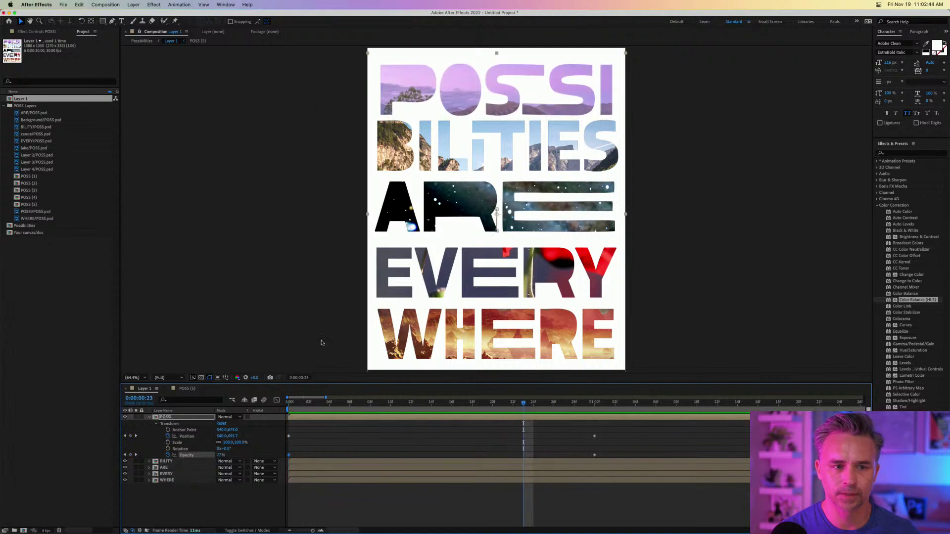
pyautogui.press('Home')
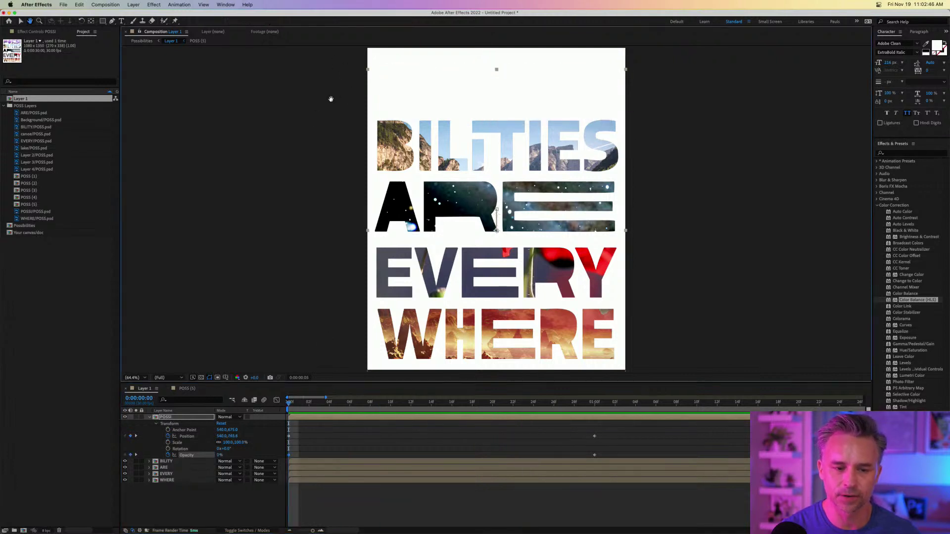
# View the composition at 100%, play the POSSI animation, and return to 1 second.
pyautogui.moveTo(340, 78); pyautogui.dragTo(345, 143)
pyautogui.press('.')
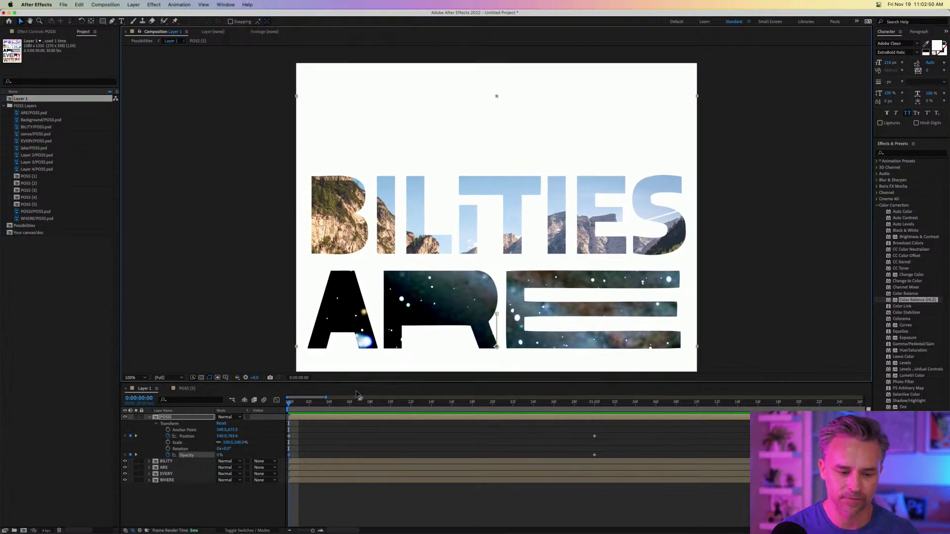
pyautogui.moveTo(325, 398); pyautogui.dragTo(331, 400)
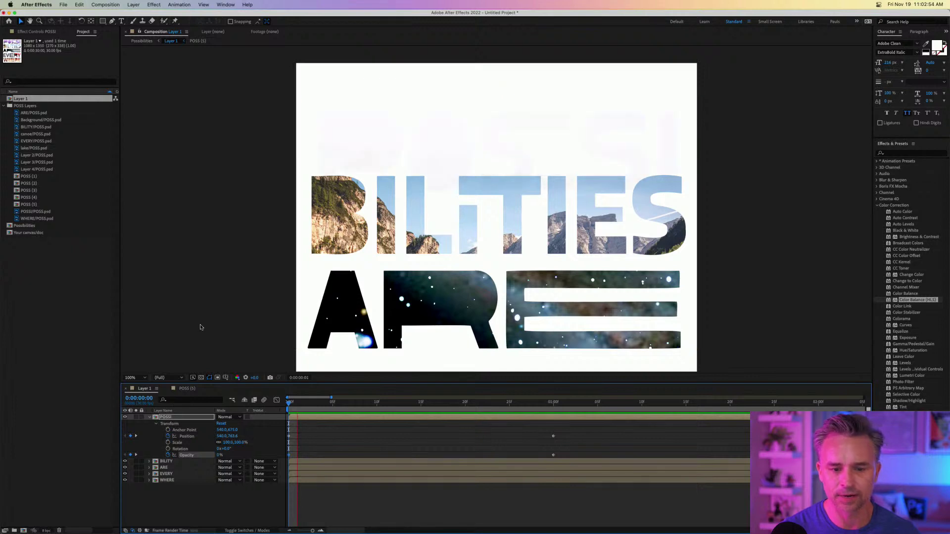
pyautogui.press('space')
pyautogui.moveTo(494, 411); pyautogui.dragTo(557, 441)
# Apply Easy Ease to POSSI's one-second Position keyframe, then deselect the keyframes.
pyautogui.rightClick(553, 437)
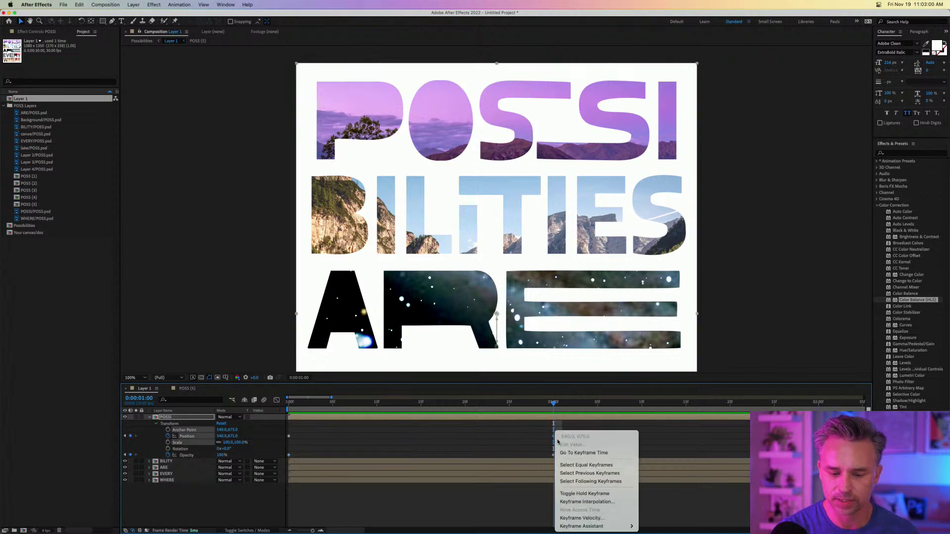
pyautogui.moveTo(594, 527)
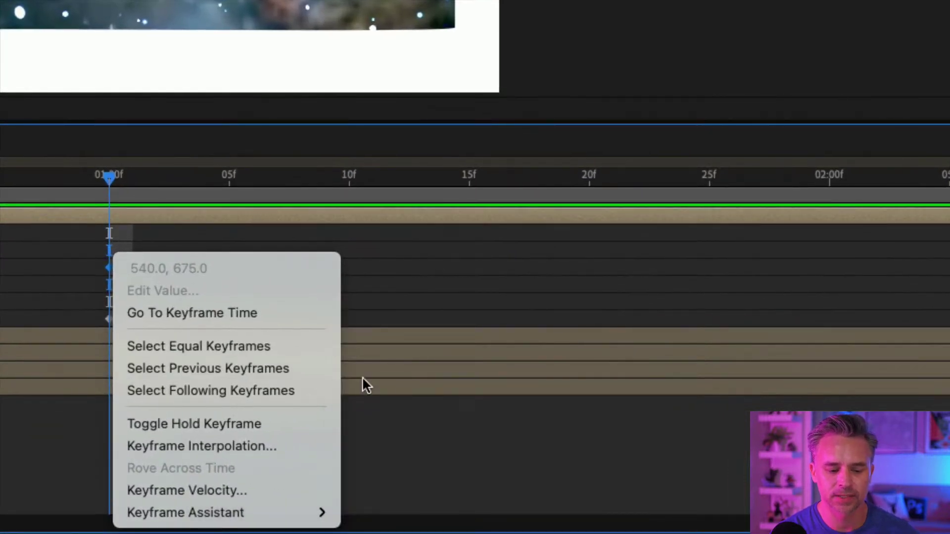
pyautogui.moveTo(248, 513)
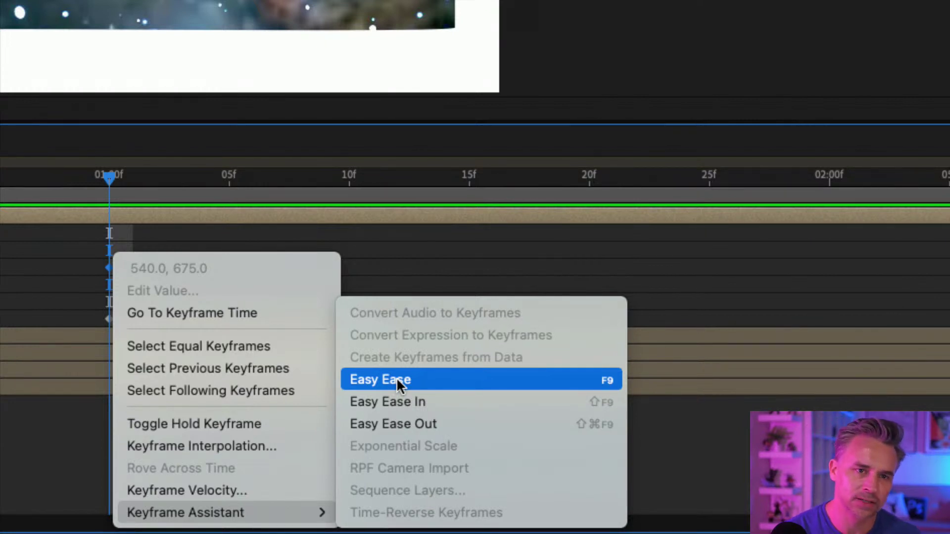
pyautogui.click(422, 381)
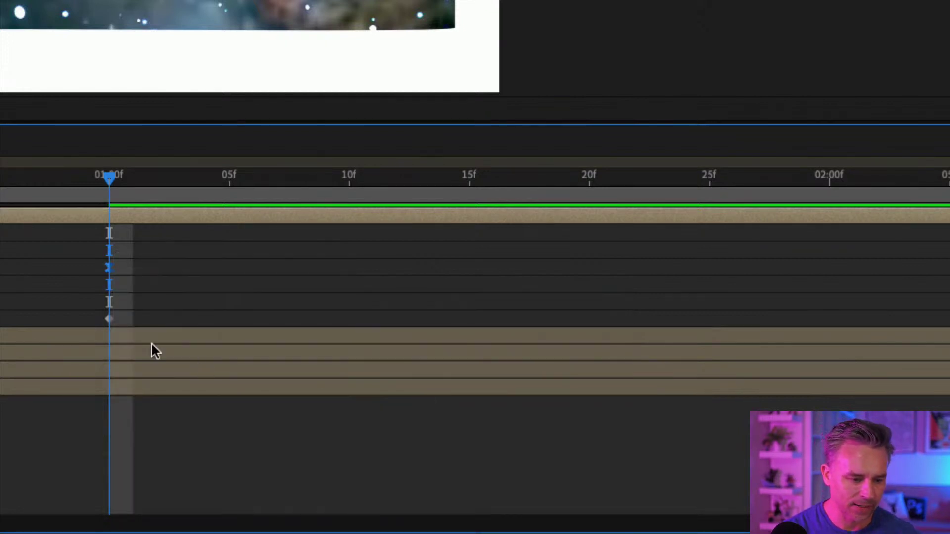
pyautogui.click(55, 271)
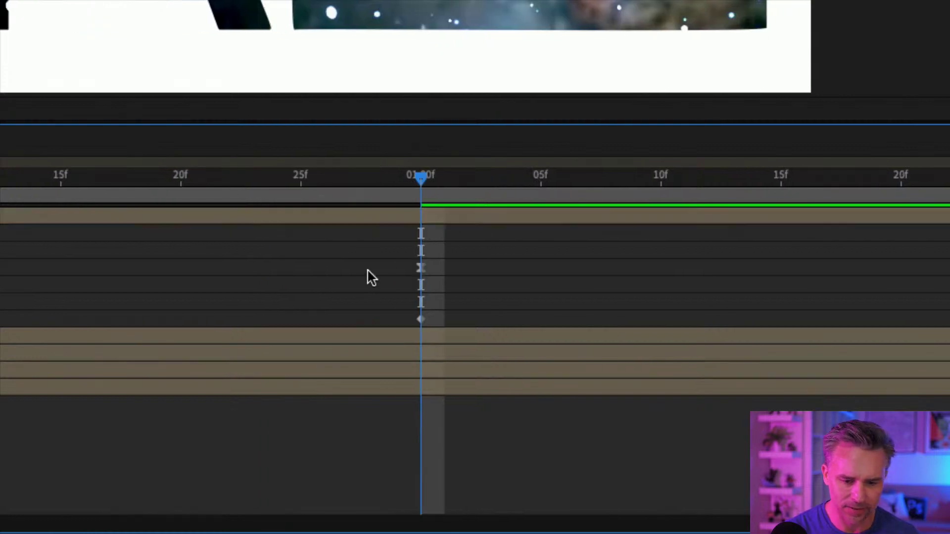
pyautogui.click(388, 192)
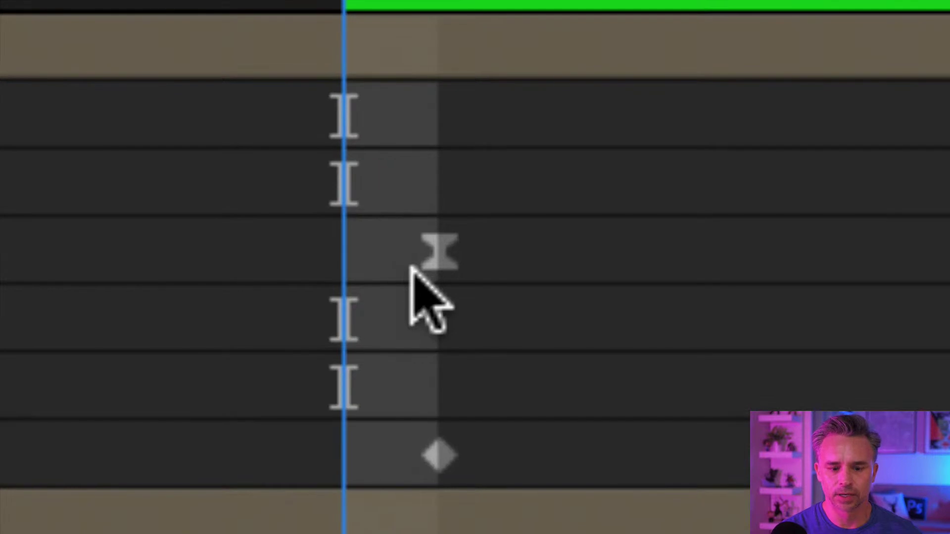
pyautogui.moveTo(434, 247)
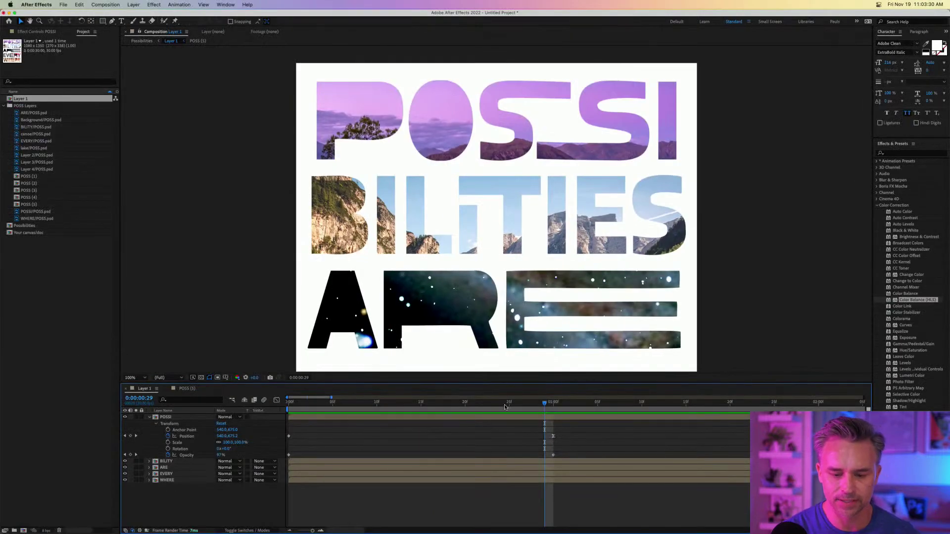
# Play POSSI's eased fade-and-rise from 0:00, then park the playhead at one second.
pyautogui.press('Home')
pyautogui.press('space')
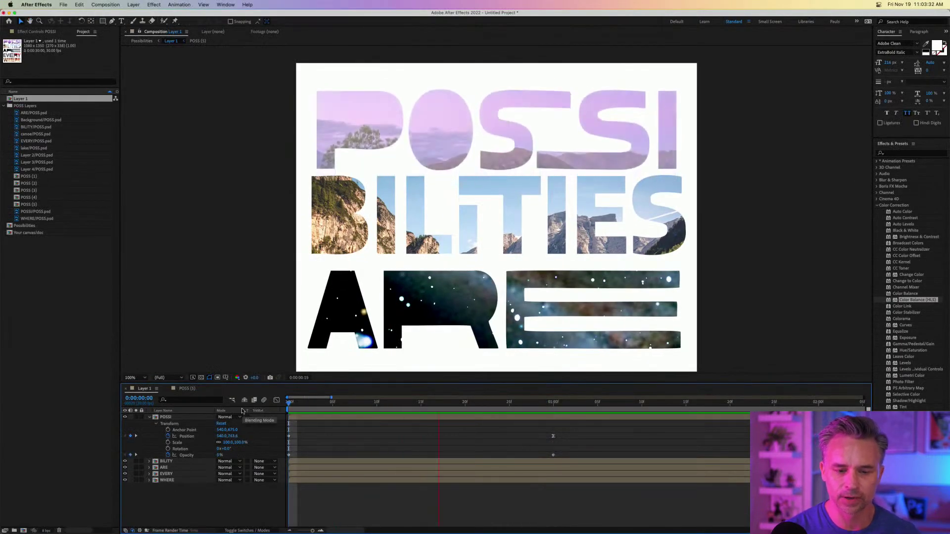
pyautogui.click(297, 413)
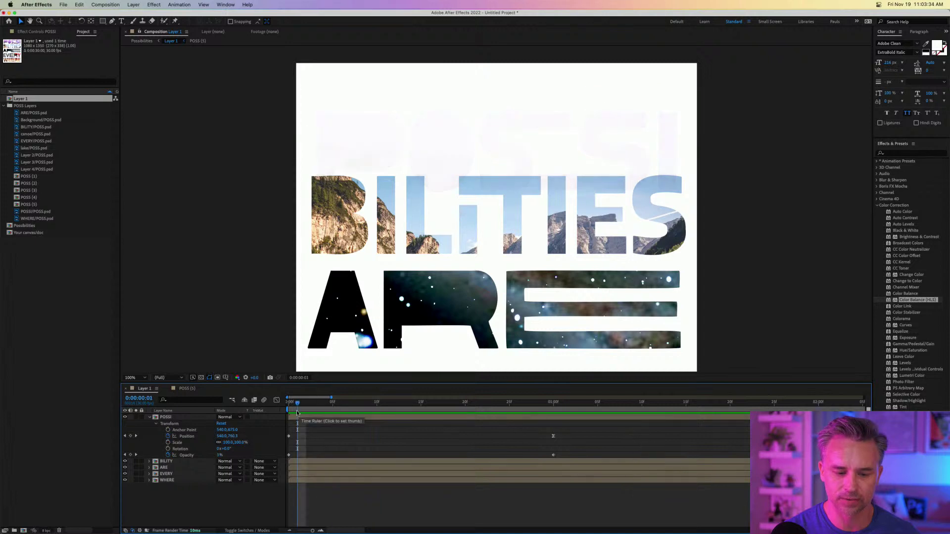
pyautogui.press('space')
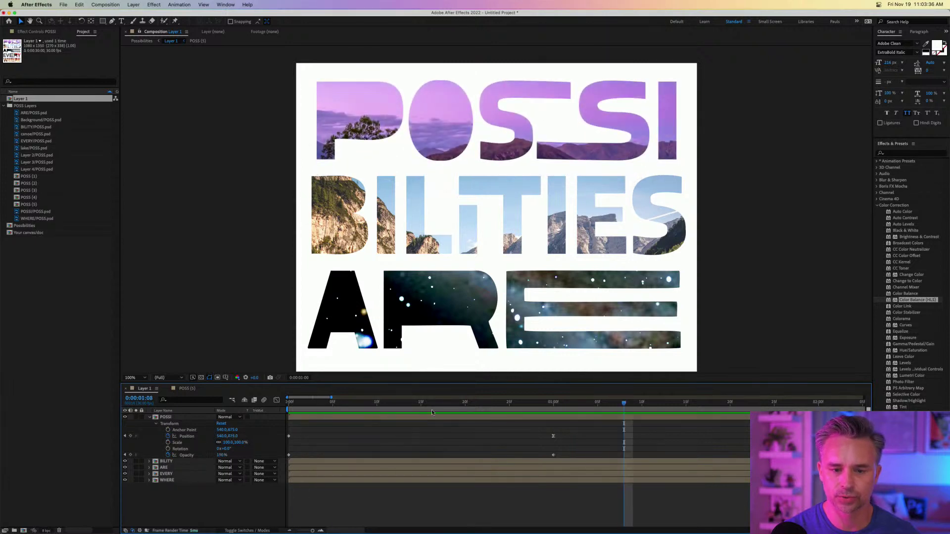
pyautogui.click(551, 405)
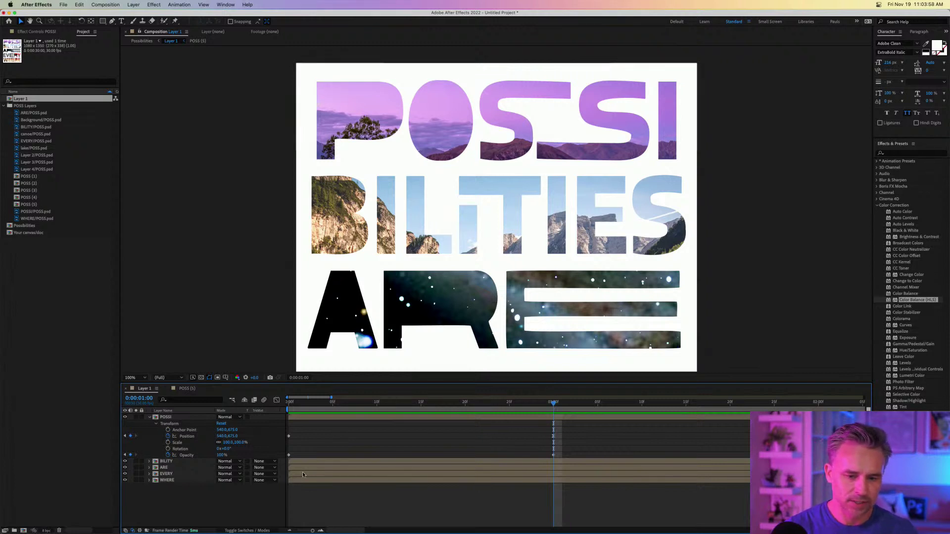
# Zoom out and centre the poster in the viewer, and reopen the Project panel.
pyautogui.press(',')
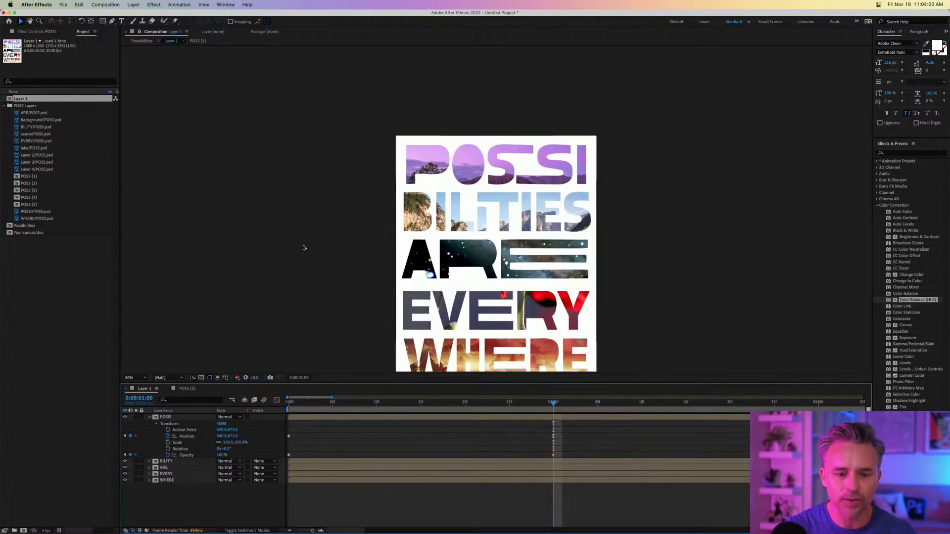
pyautogui.moveTo(323, 276); pyautogui.dragTo(282, 212)
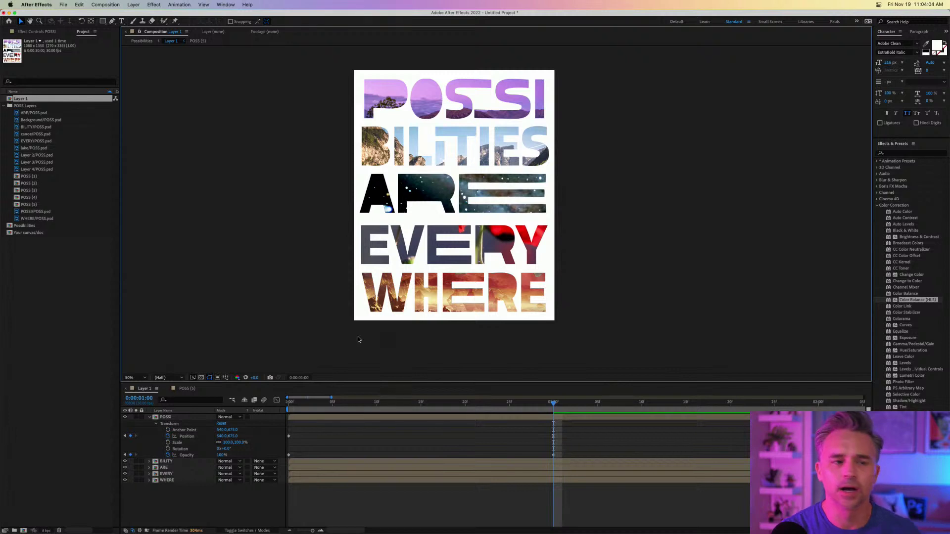
pyautogui.click(151, 418)
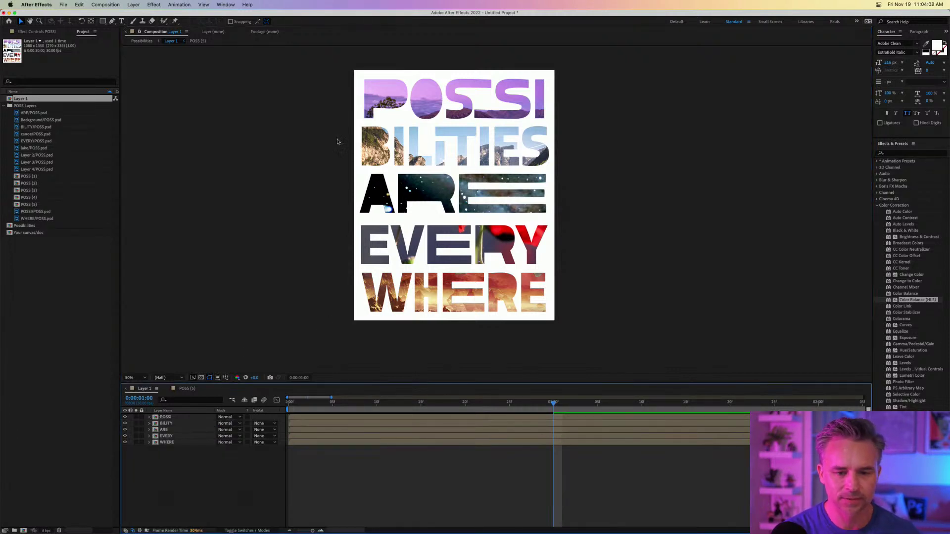
pyautogui.press('F3')
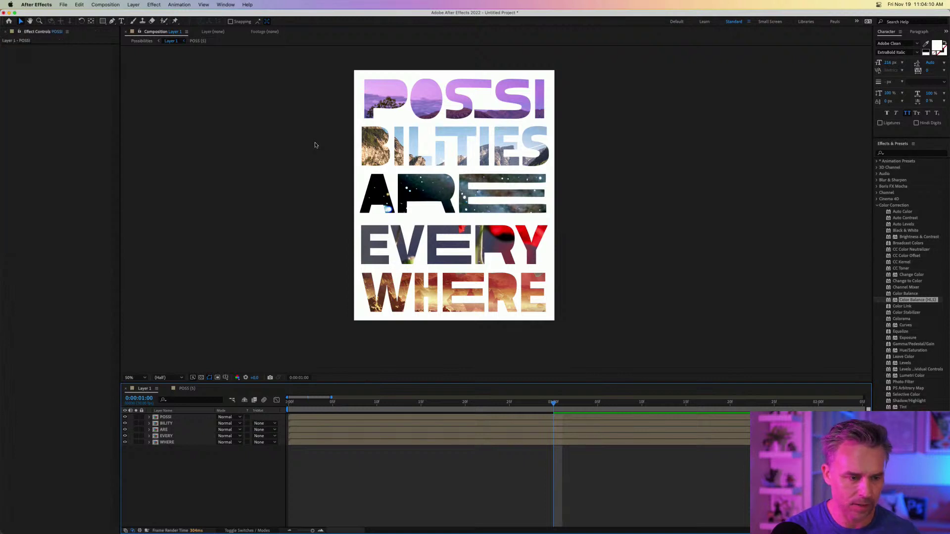
pyautogui.press(',')
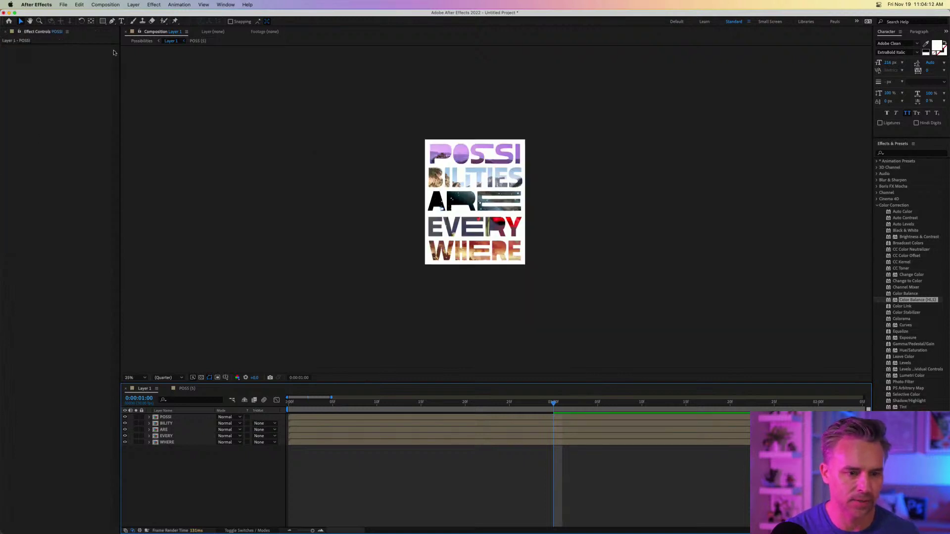
pyautogui.click(113, 35)
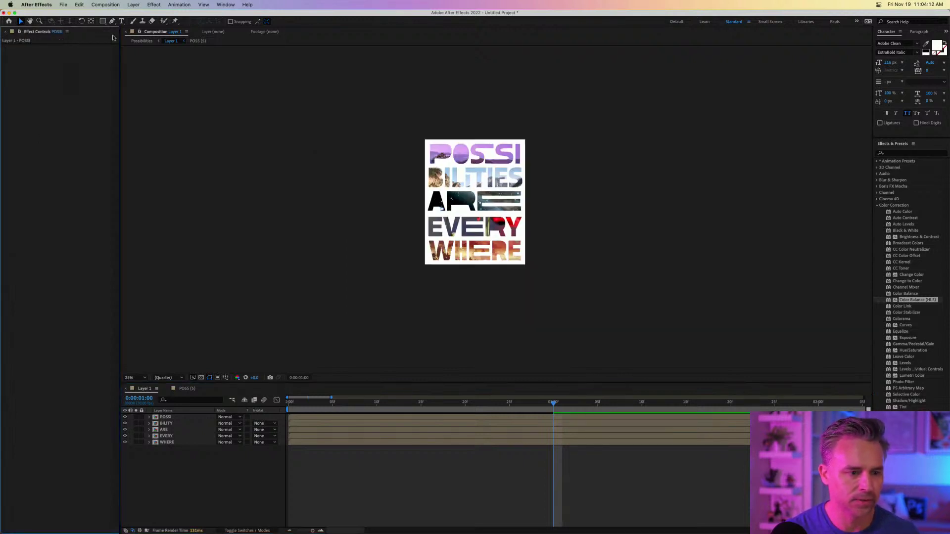
pyautogui.click(224, 5)
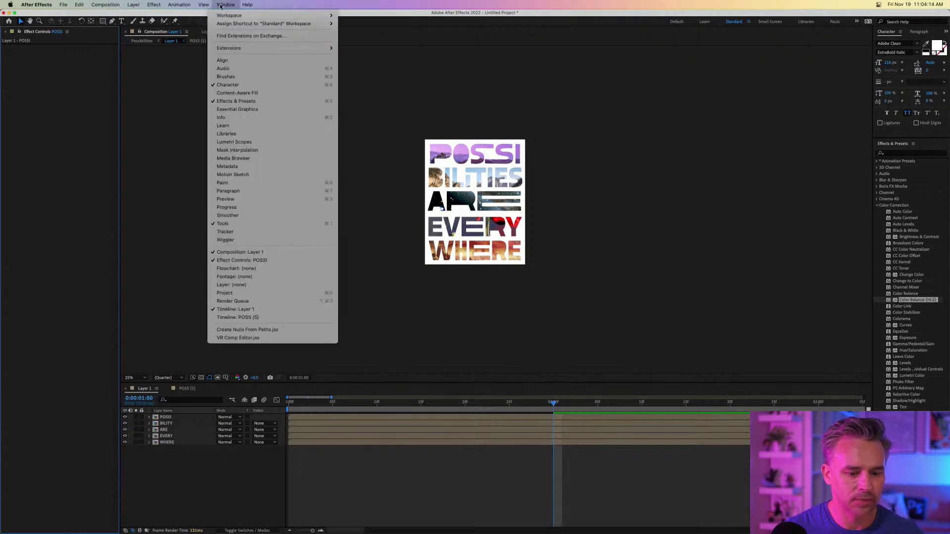
pyautogui.click(307, 293)
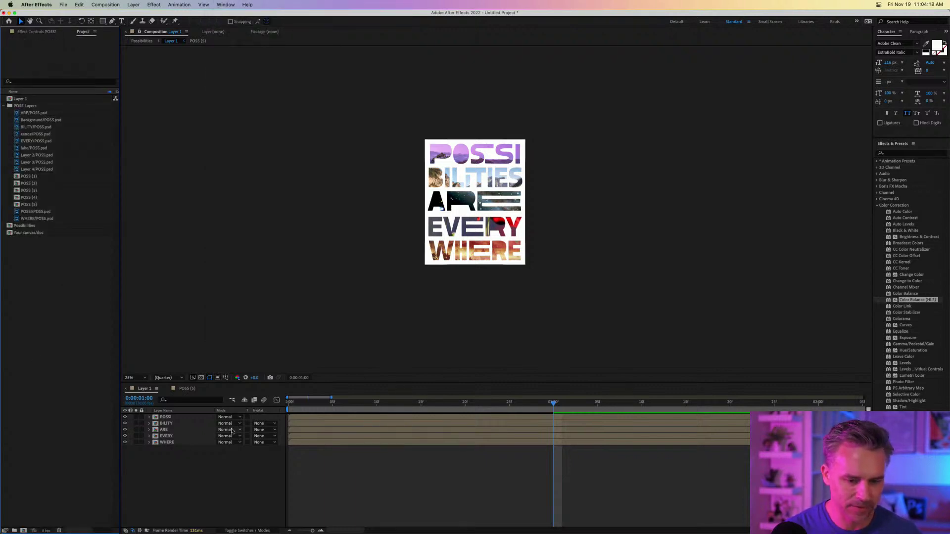
# Set viewer magnification to Fit, then select the BILITY, ARE, EVERY and WHERE layers.
pyautogui.click(181, 430)
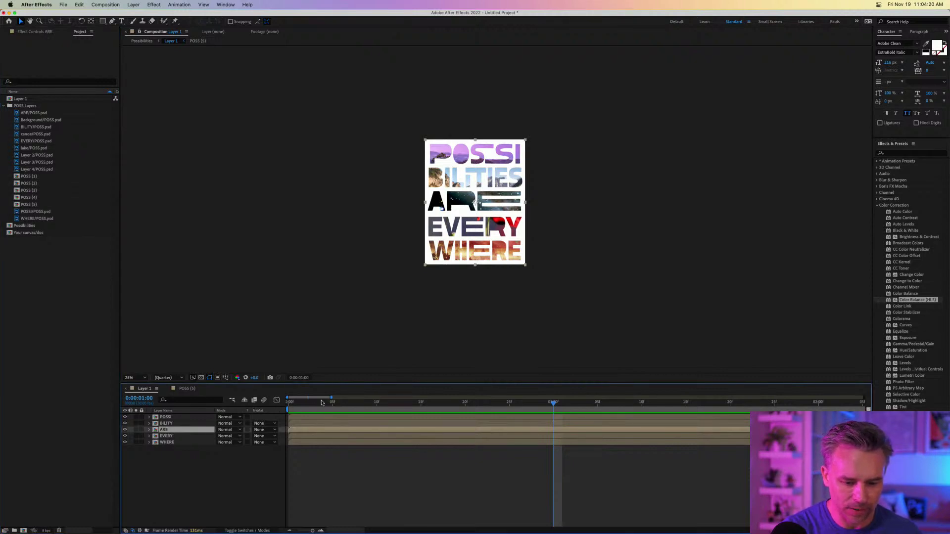
pyautogui.click(148, 419)
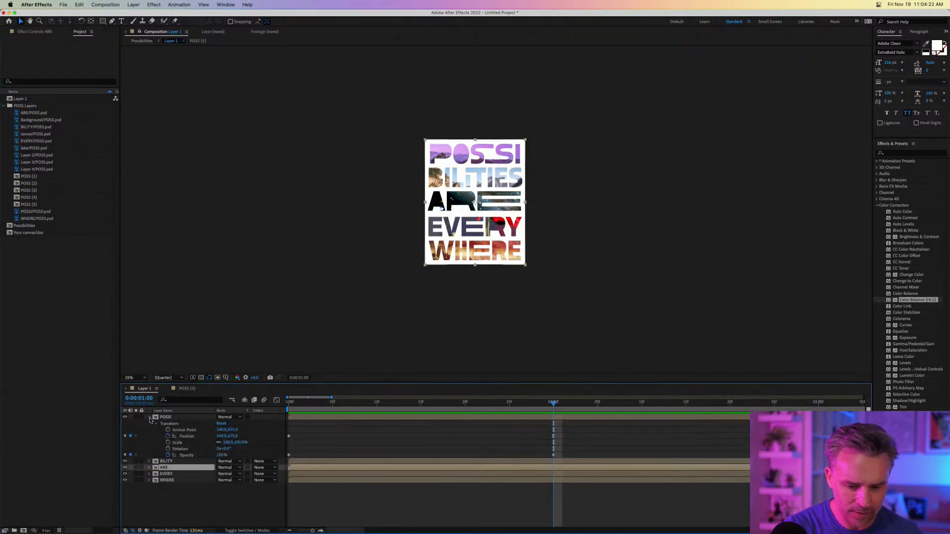
pyautogui.moveTo(356, 406); pyautogui.dragTo(536, 408)
pyautogui.click(134, 379)
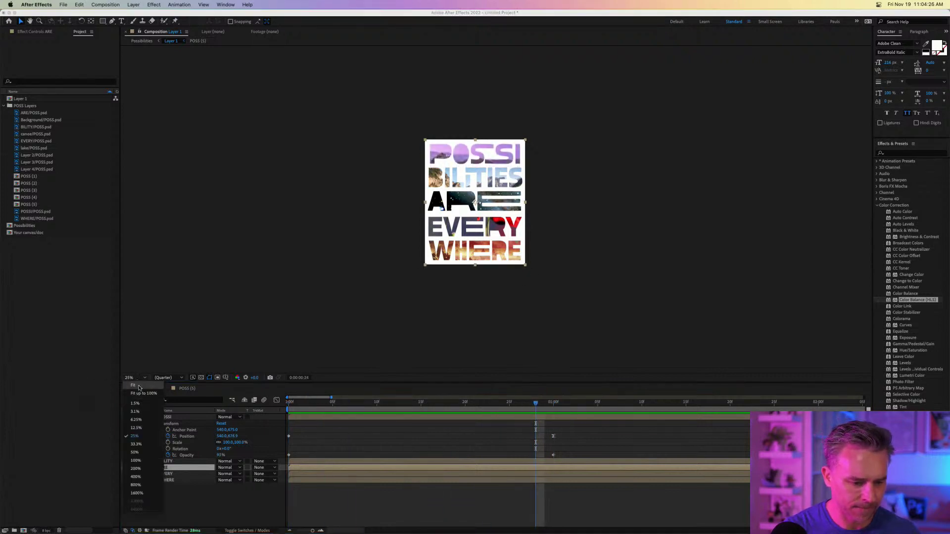
pyautogui.click(135, 390)
pyautogui.moveTo(533, 399); pyautogui.dragTo(553, 412)
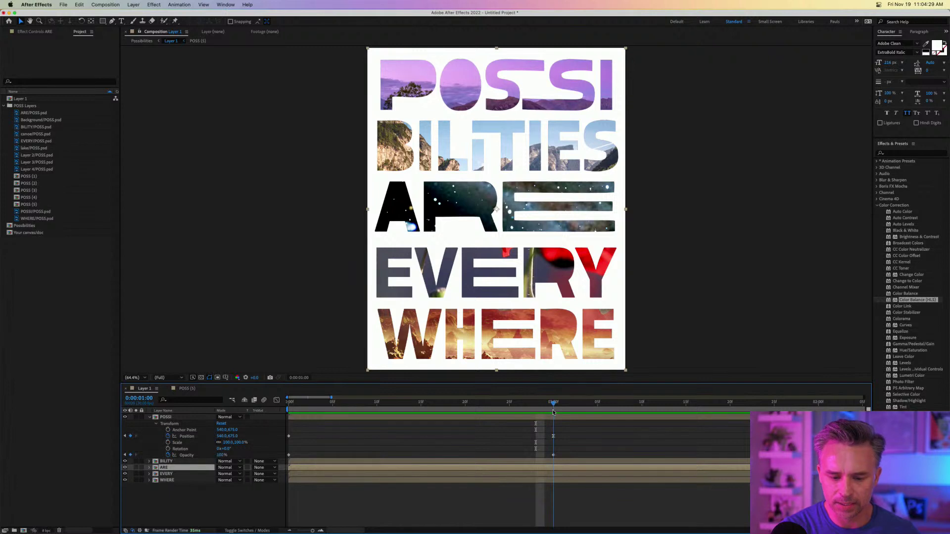
pyautogui.click(168, 461)
pyautogui.keyDown('shift'); pyautogui.click(168, 480); pyautogui.keyUp('shift')
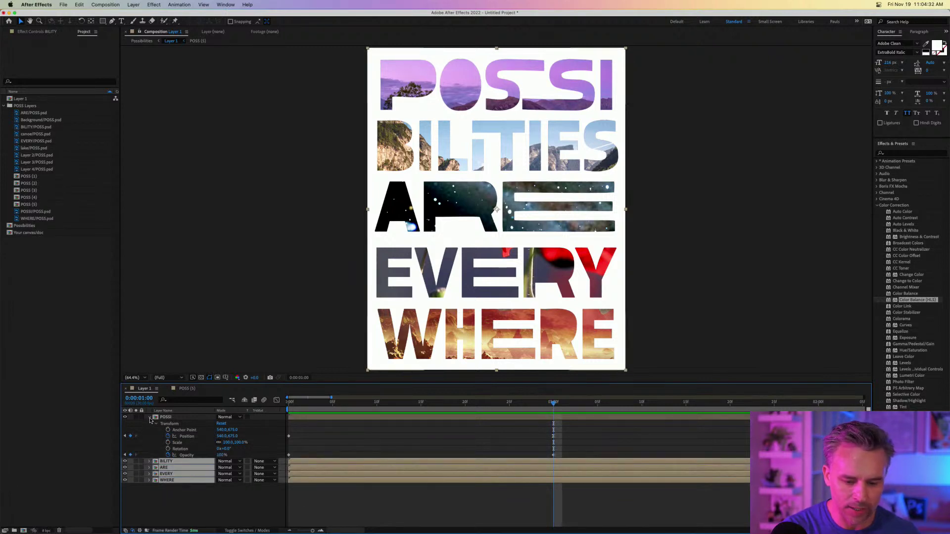
pyautogui.click(150, 419)
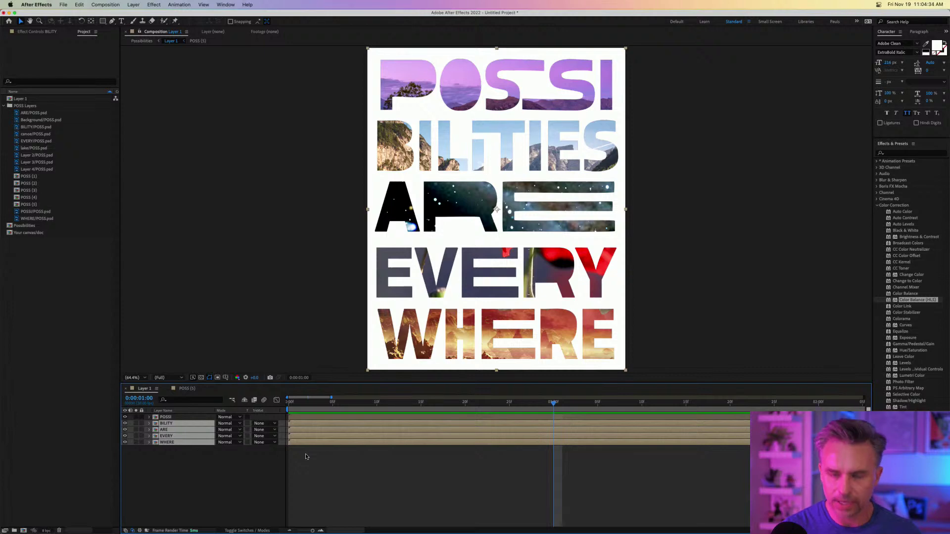
# Keyframe the four words' Position, starting lower at 0:00 (BILITY at y 764).
pyautogui.press('p')
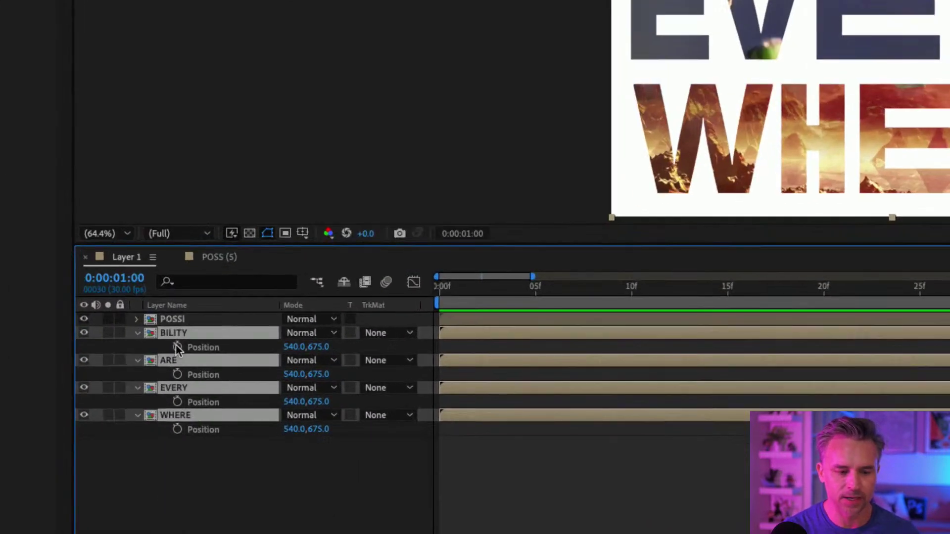
pyautogui.click(176, 346)
pyautogui.click(177, 430)
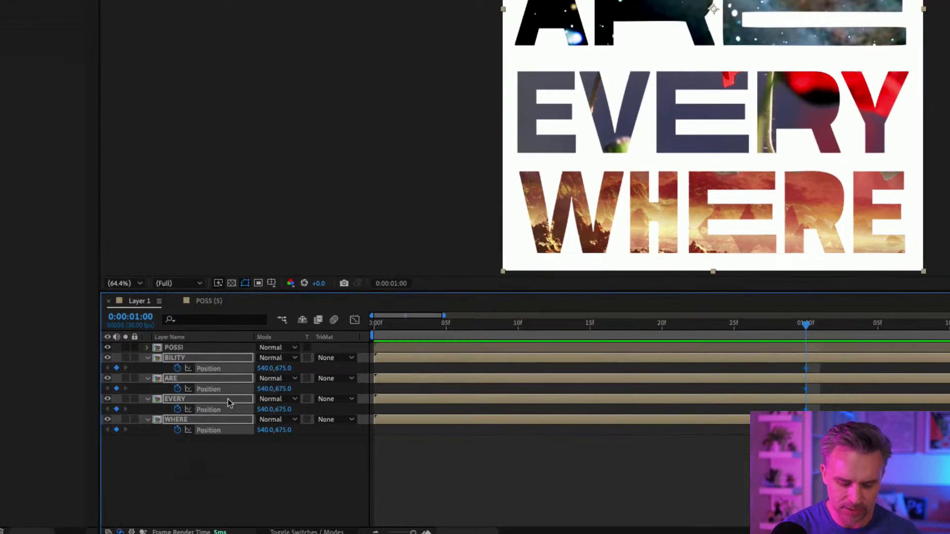
pyautogui.press('t')
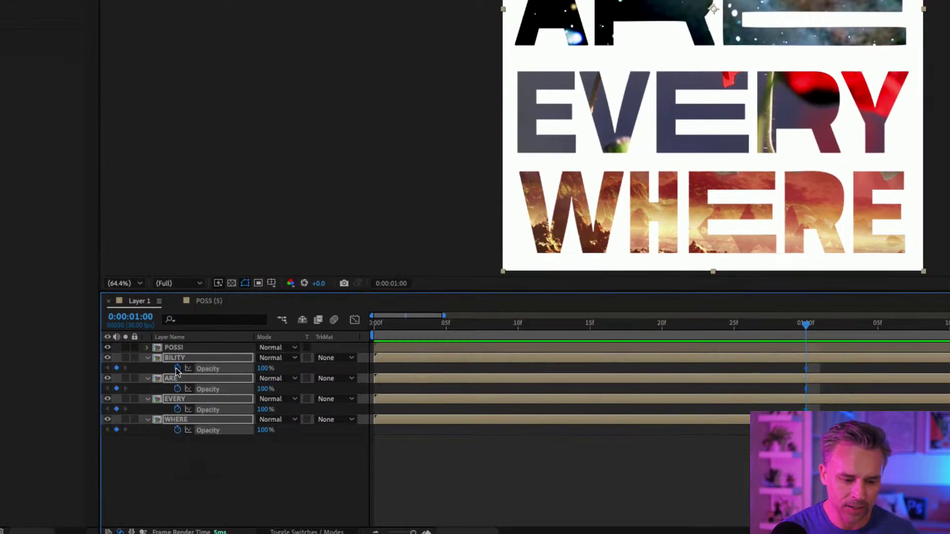
pyautogui.press('Home')
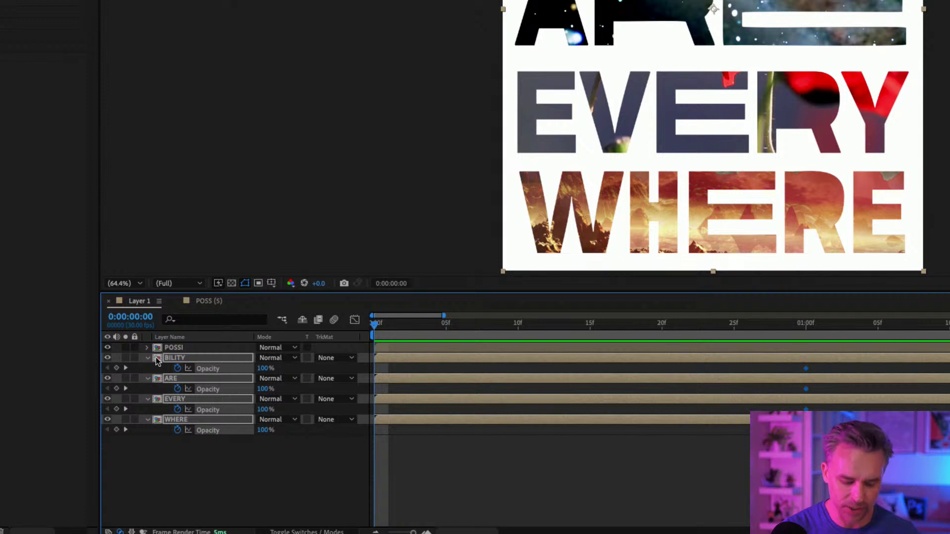
pyautogui.press('p')
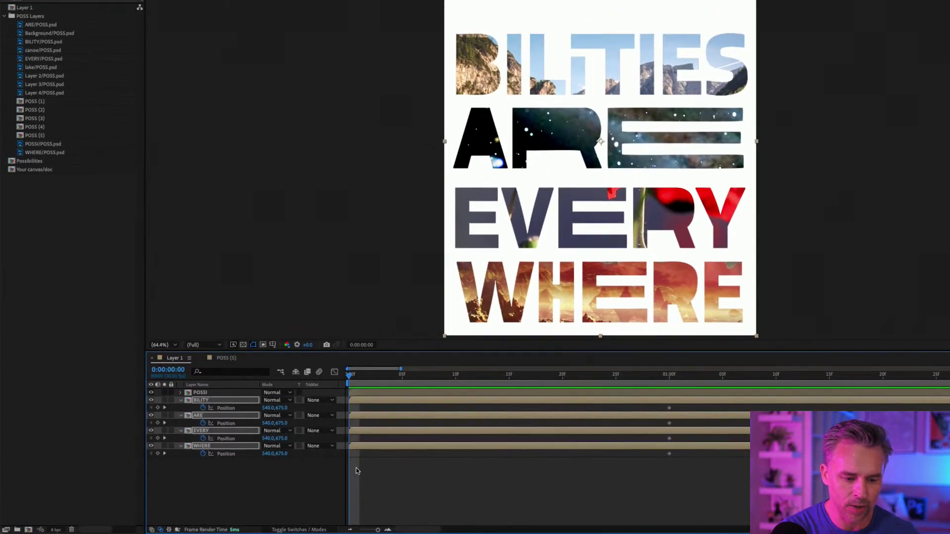
pyautogui.moveTo(281, 408); pyautogui.dragTo(297, 455)
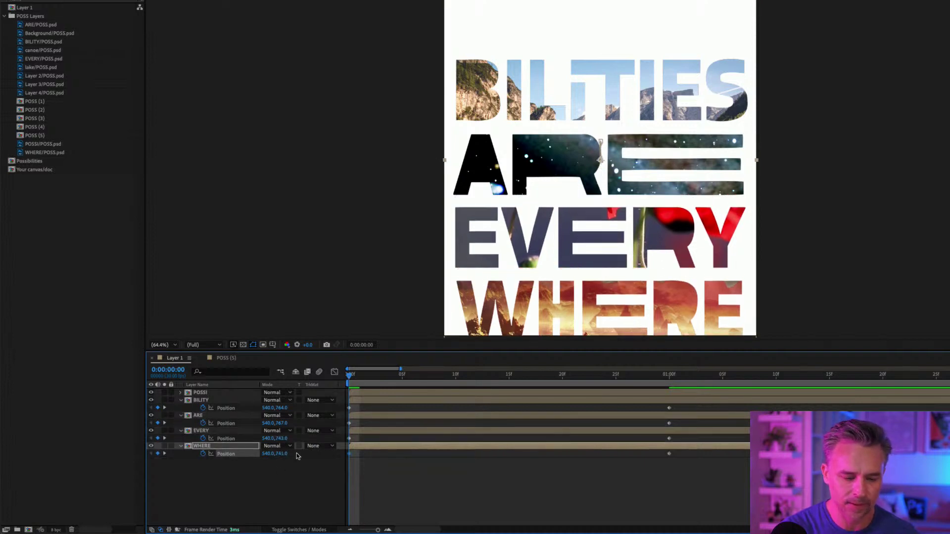
pyautogui.moveTo(350, 376); pyautogui.dragTo(691, 484)
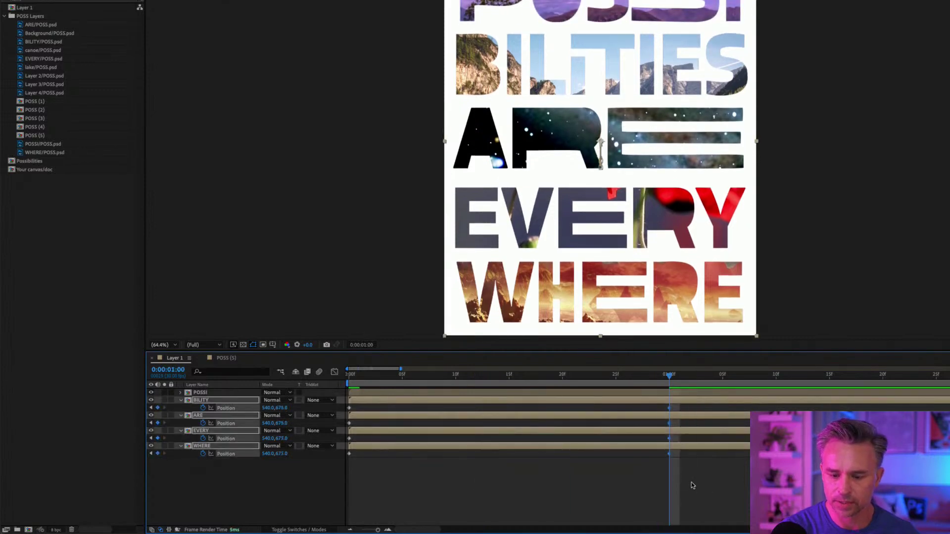
# Apply Easy Ease to the one-second Position keyframes and return to 0:00.
pyautogui.rightClick(671, 454)
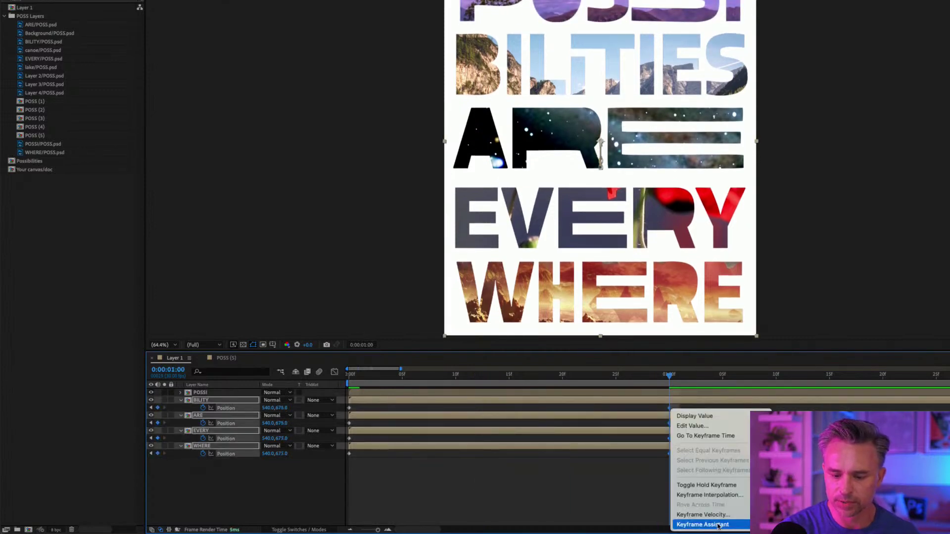
pyautogui.click(802, 469)
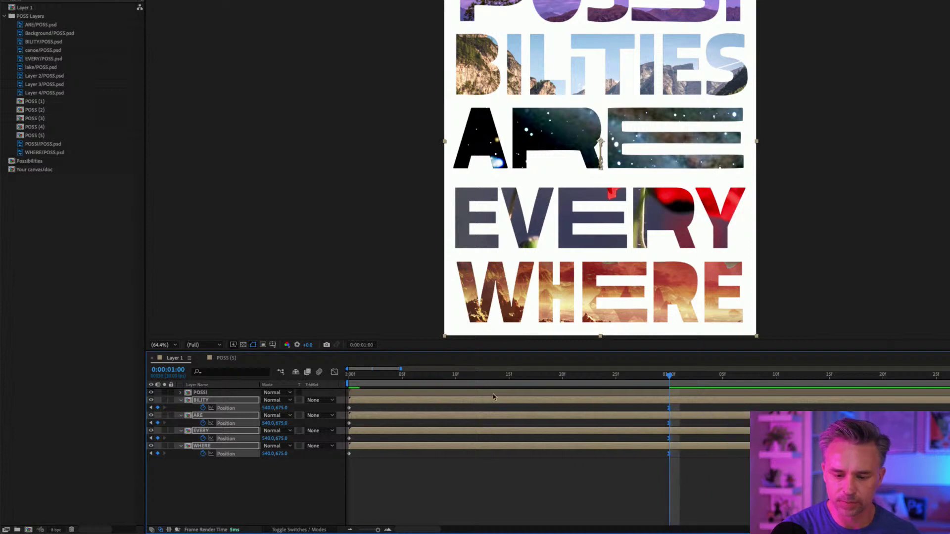
pyautogui.moveTo(485, 376); pyautogui.dragTo(197, 390)
# Add 0% Opacity keyframes at 0:00 to BILITY, ARE, EVERY and WHERE.
pyautogui.click(232, 487)
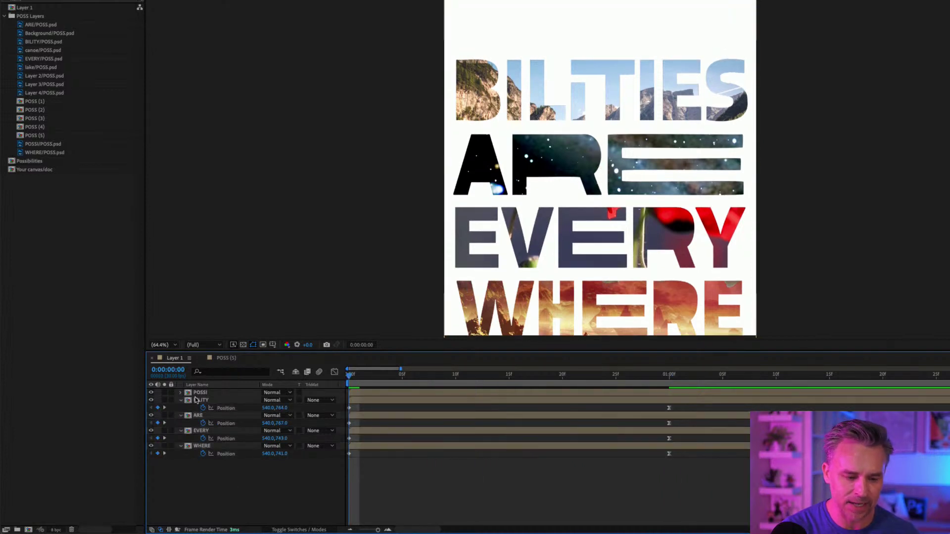
pyautogui.click(198, 400)
pyautogui.keyDown('shift'); pyautogui.click(202, 448); pyautogui.keyUp('shift')
pyautogui.press('t')
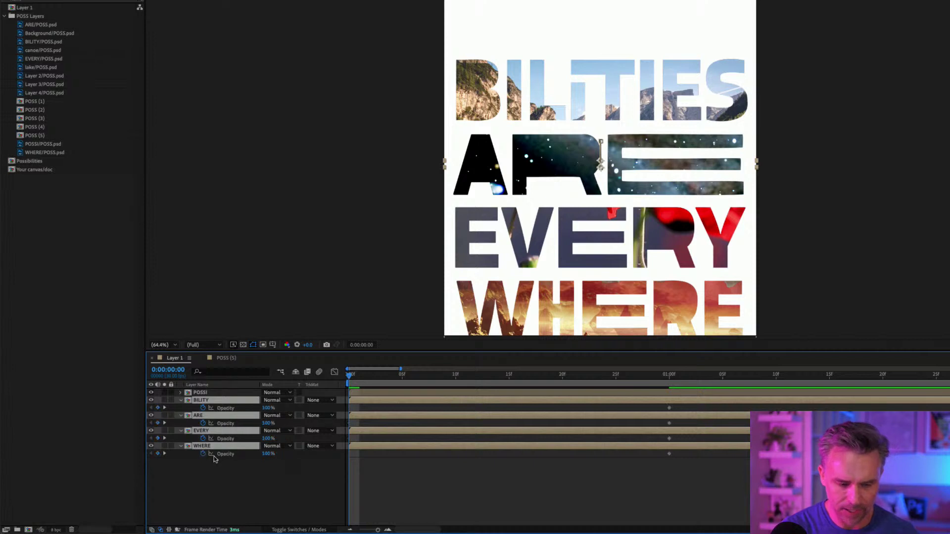
pyautogui.click(158, 438)
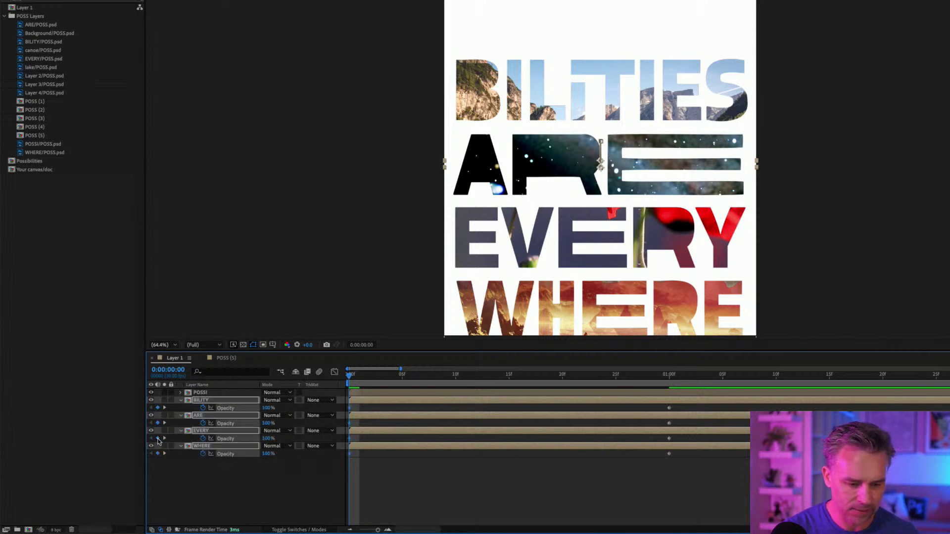
pyautogui.click(264, 439)
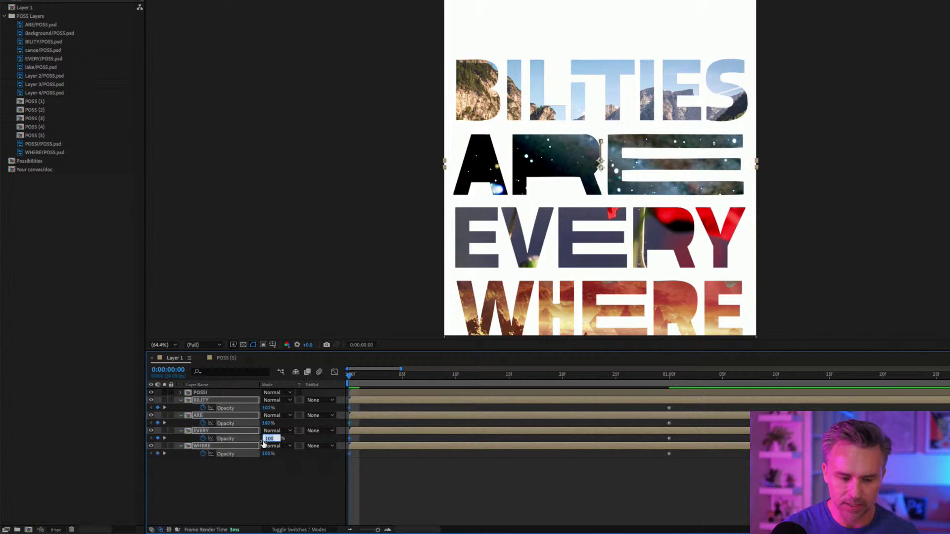
pyautogui.write('0')
pyautogui.press('Return')
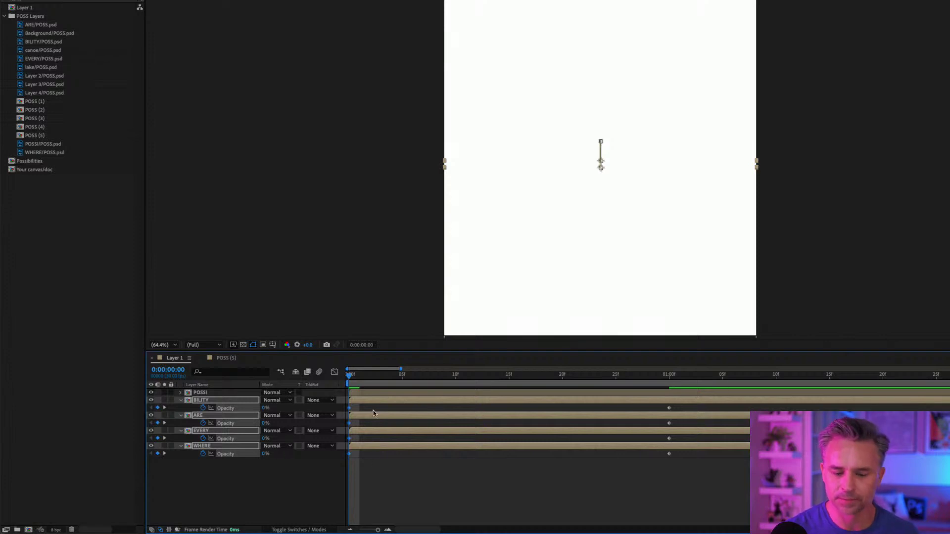
# Preview the four words' fade-in, then reselect them and hide their Opacity properties.
pyautogui.moveTo(400, 370); pyautogui.dragTo(407, 369)
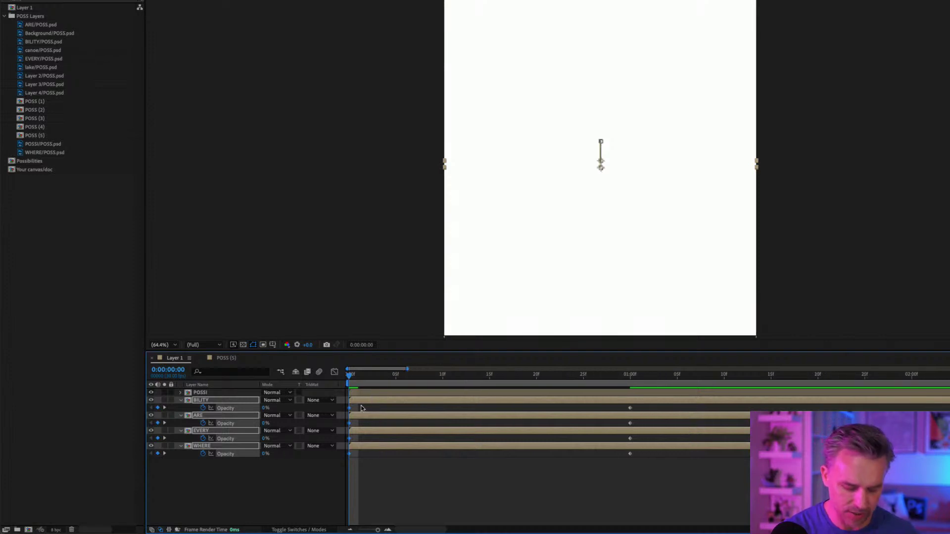
pyautogui.click(375, 468)
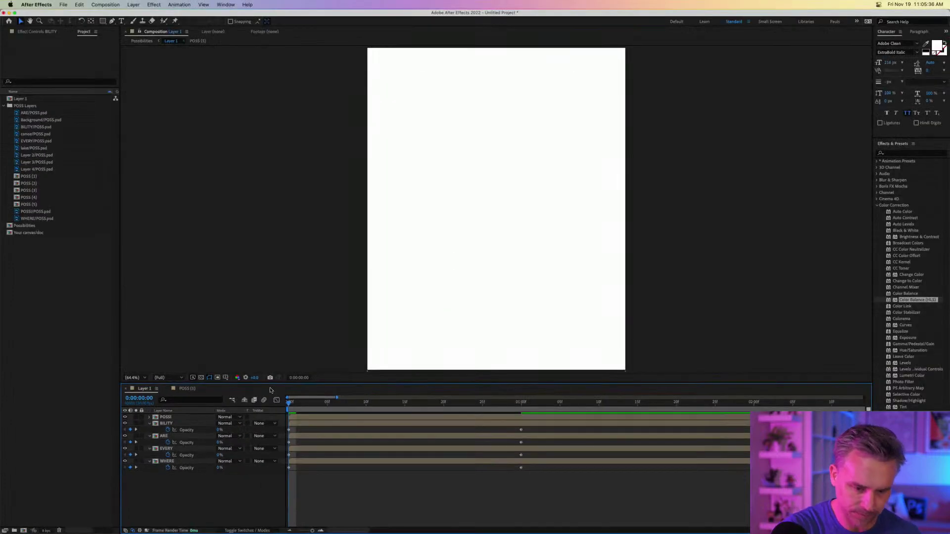
pyautogui.press('space')
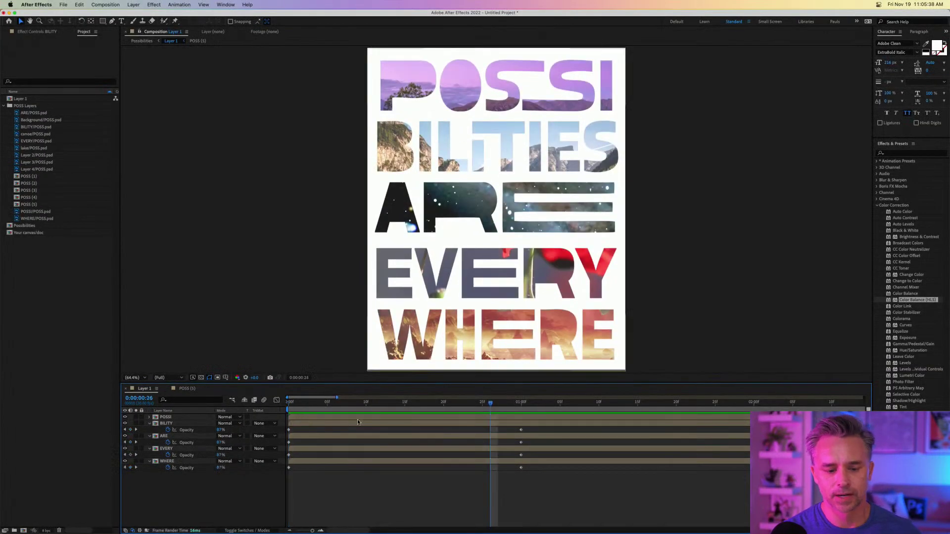
pyautogui.click(304, 402)
pyautogui.moveTo(320, 411); pyautogui.dragTo(248, 425)
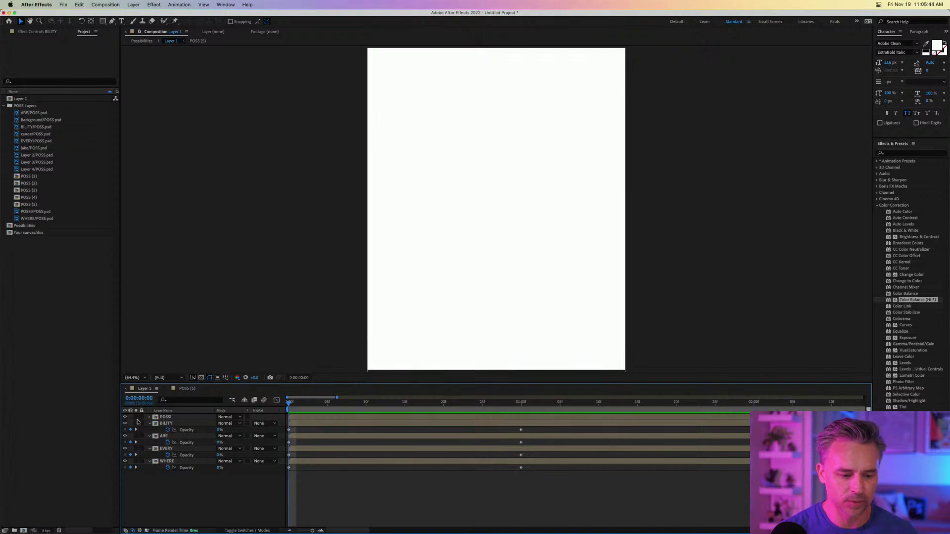
pyautogui.click(168, 424)
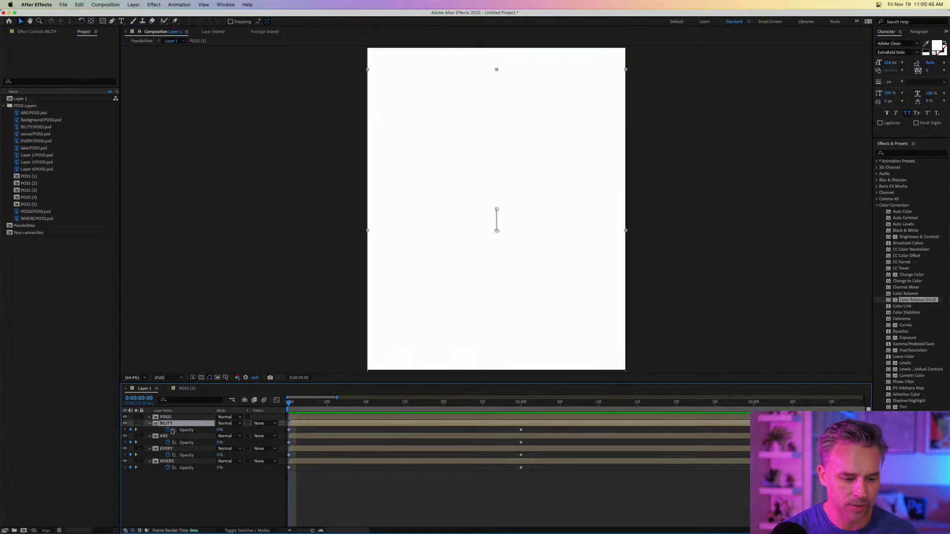
pyautogui.keyDown('shift'); pyautogui.click(168, 461); pyautogui.keyUp('shift')
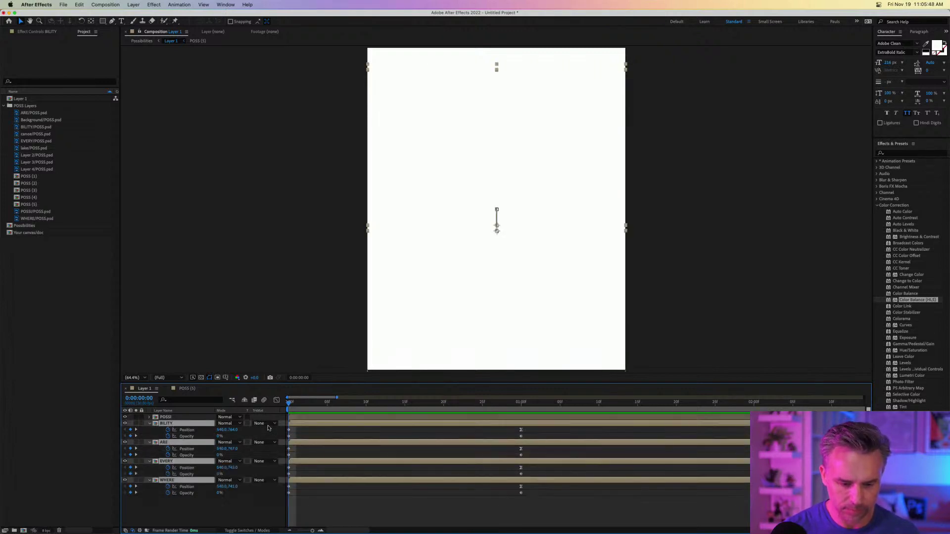
pyautogui.press('t')
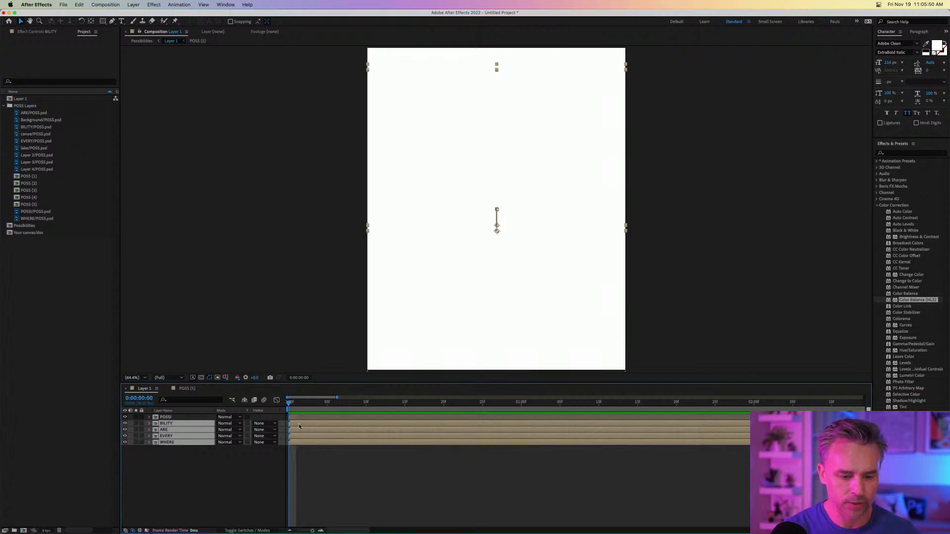
# Offset ARE, EVERY and WHERE progressively later after BILITY, then preview the cascade.
pyautogui.moveTo(299, 425); pyautogui.dragTo(313, 427)
pyautogui.click(338, 452)
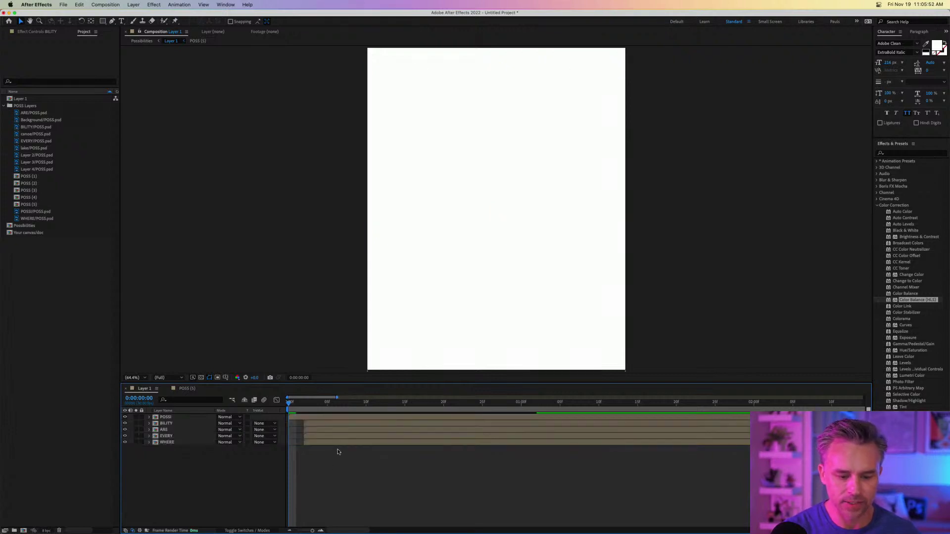
pyautogui.click(323, 432)
pyautogui.keyDown('shift'); pyautogui.click(337, 443); pyautogui.keyUp('shift')
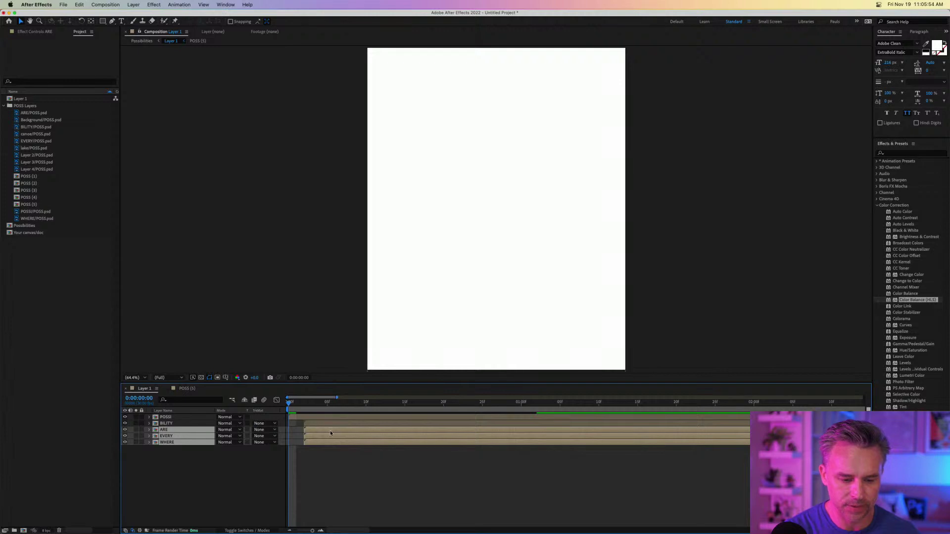
pyautogui.moveTo(331, 433); pyautogui.dragTo(361, 434)
pyautogui.click(317, 425)
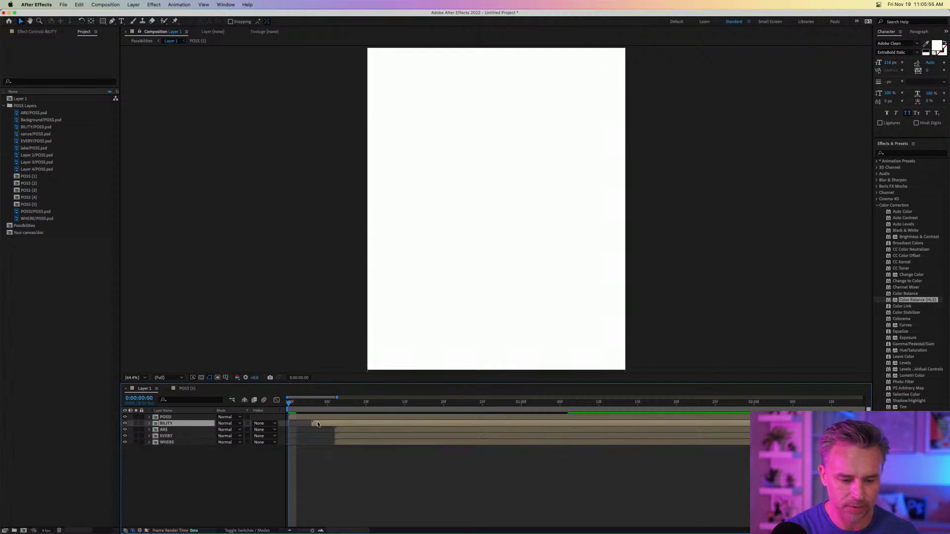
pyautogui.click(380, 439)
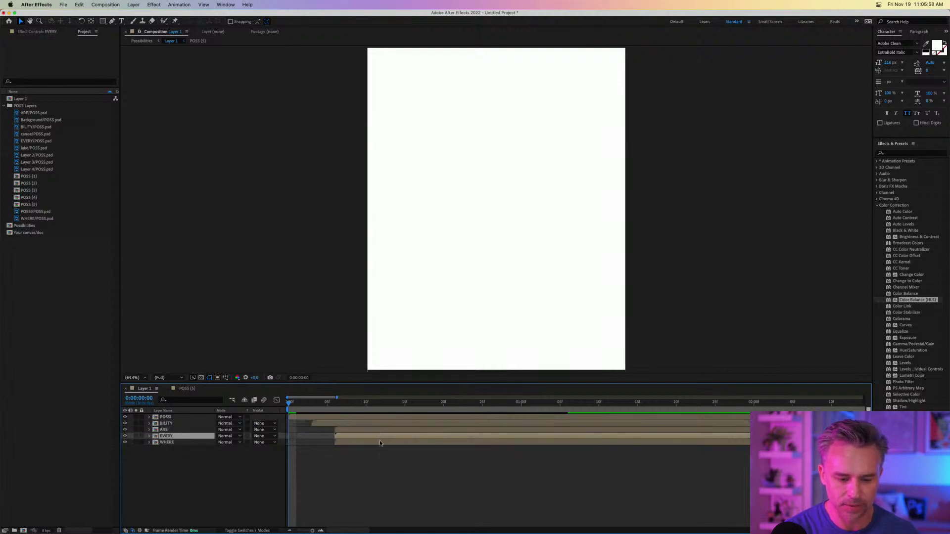
pyautogui.moveTo(378, 435); pyautogui.dragTo(428, 445)
pyautogui.moveTo(348, 429); pyautogui.dragTo(355, 428)
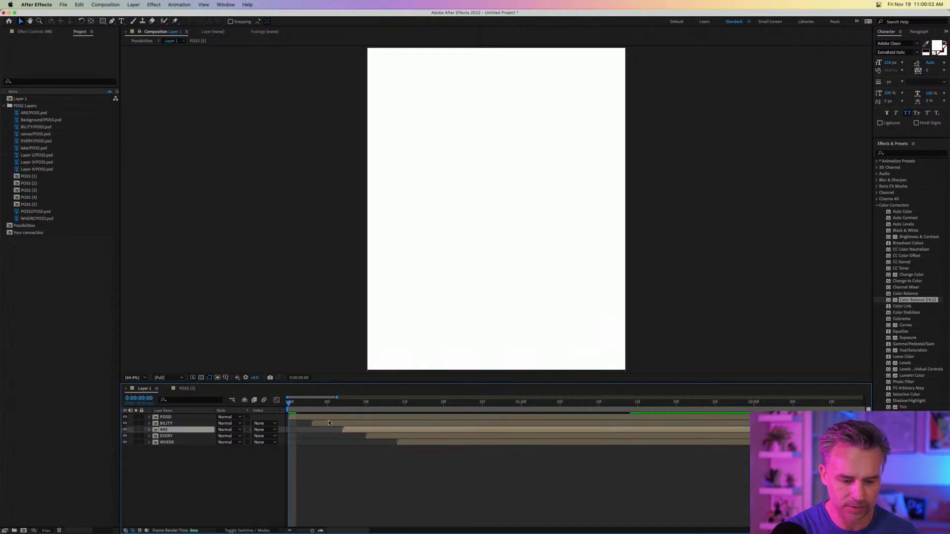
pyautogui.click(329, 423)
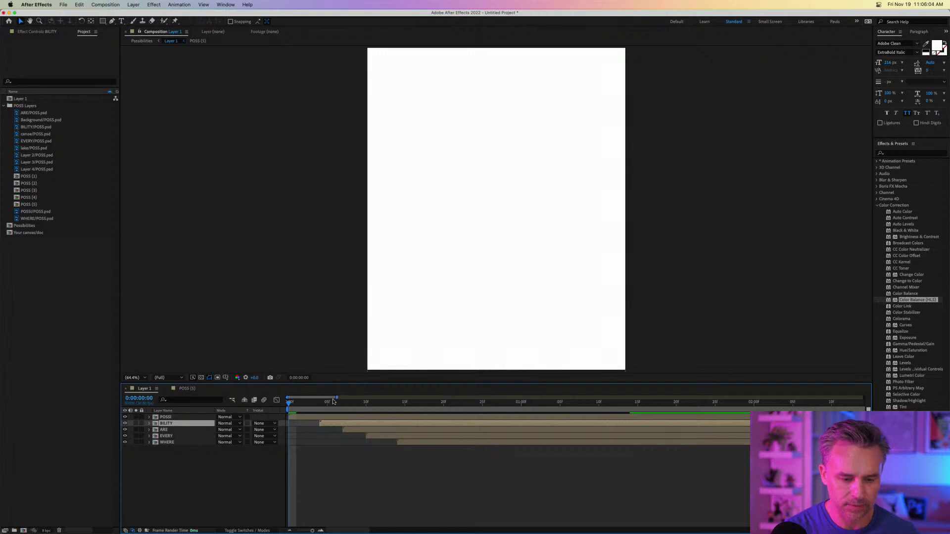
pyautogui.press('space')
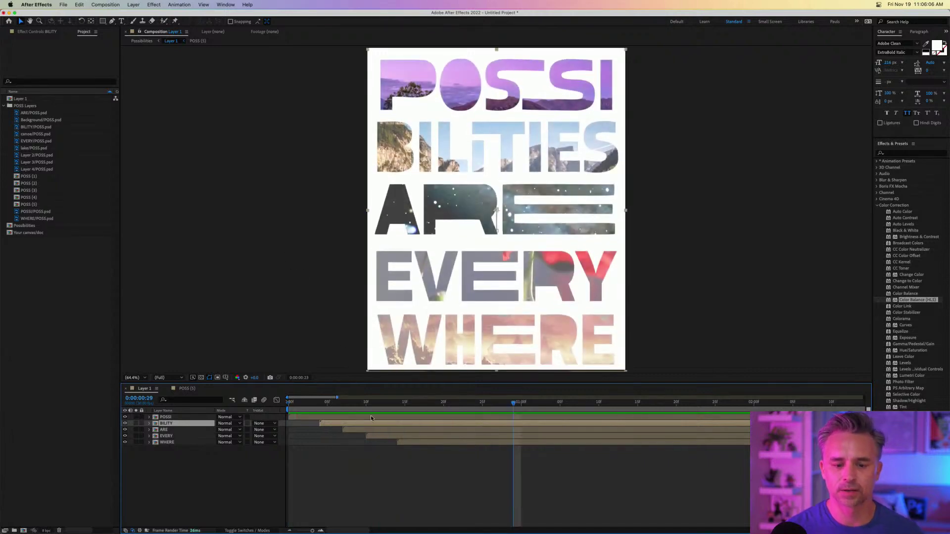
pyautogui.moveTo(346, 404); pyautogui.dragTo(258, 403)
pyautogui.press('space')
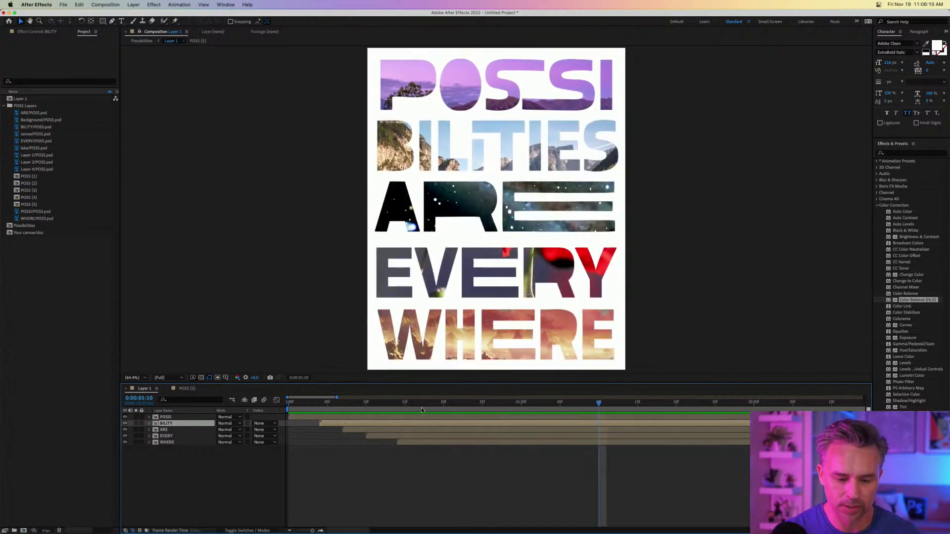
pyautogui.click(380, 404)
pyautogui.moveTo(380, 405); pyautogui.dragTo(541, 420)
pyautogui.press('space')
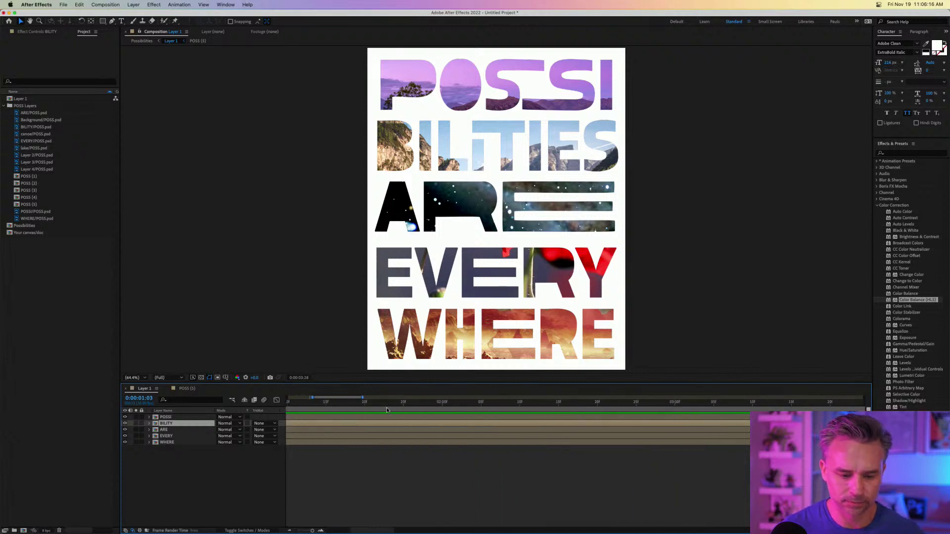
pyautogui.moveTo(312, 397); pyautogui.dragTo(92, 398)
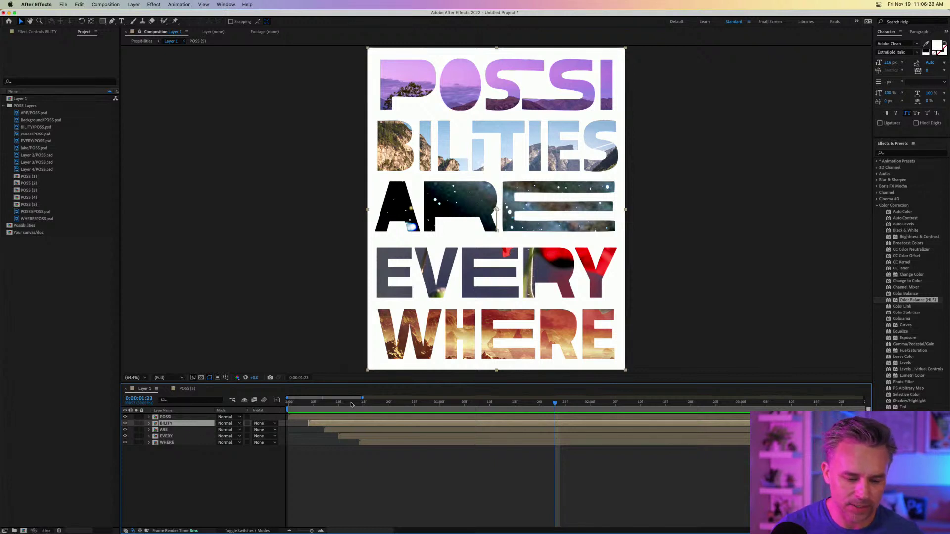
pyautogui.moveTo(363, 397); pyautogui.dragTo(400, 398)
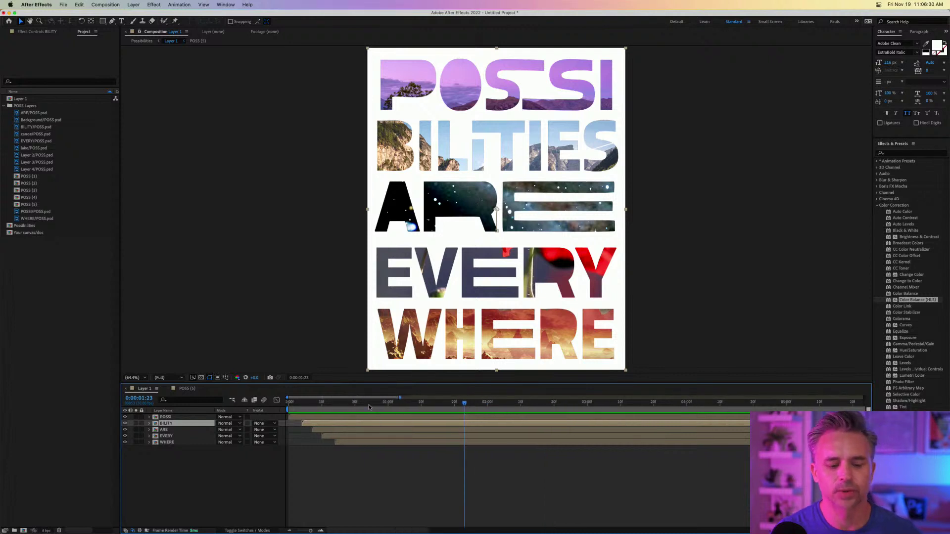
pyautogui.press('Home')
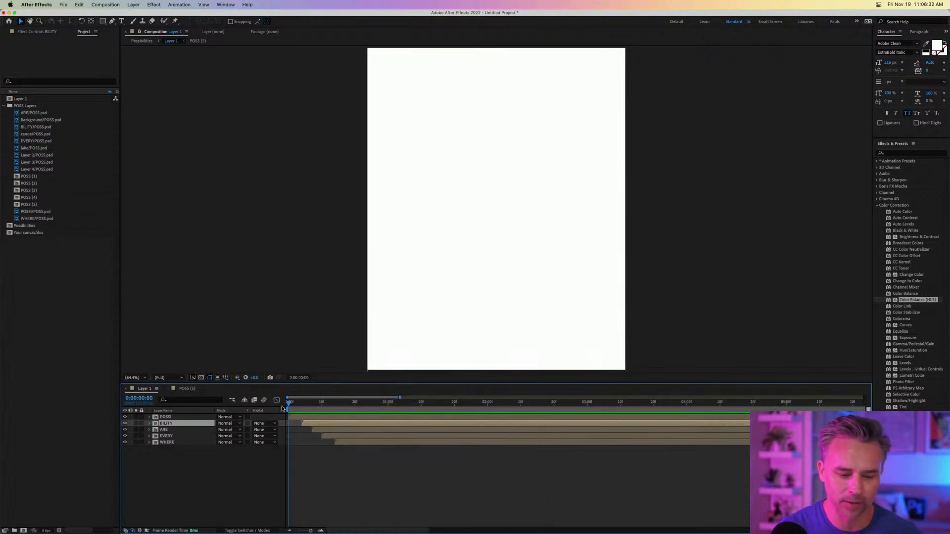
pyautogui.press('space')
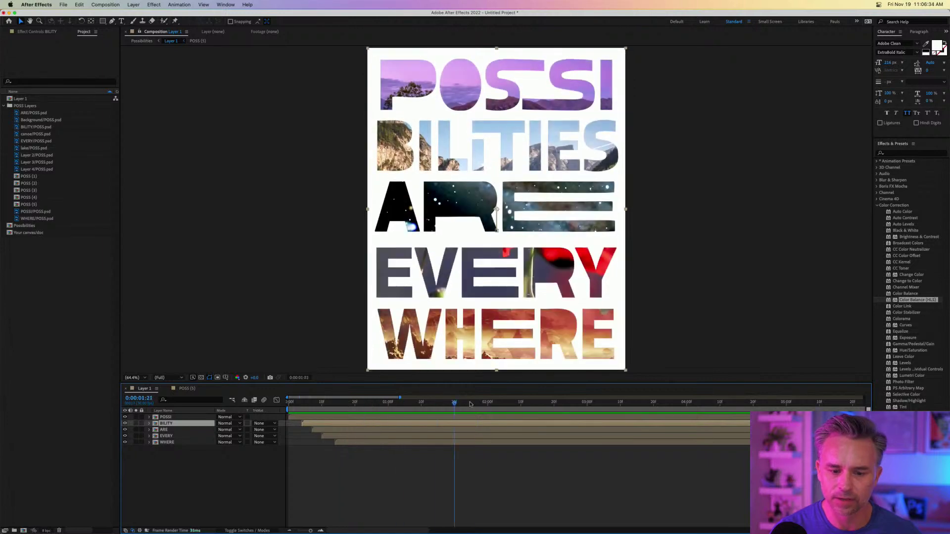
pyautogui.moveTo(470, 405); pyautogui.dragTo(405, 403)
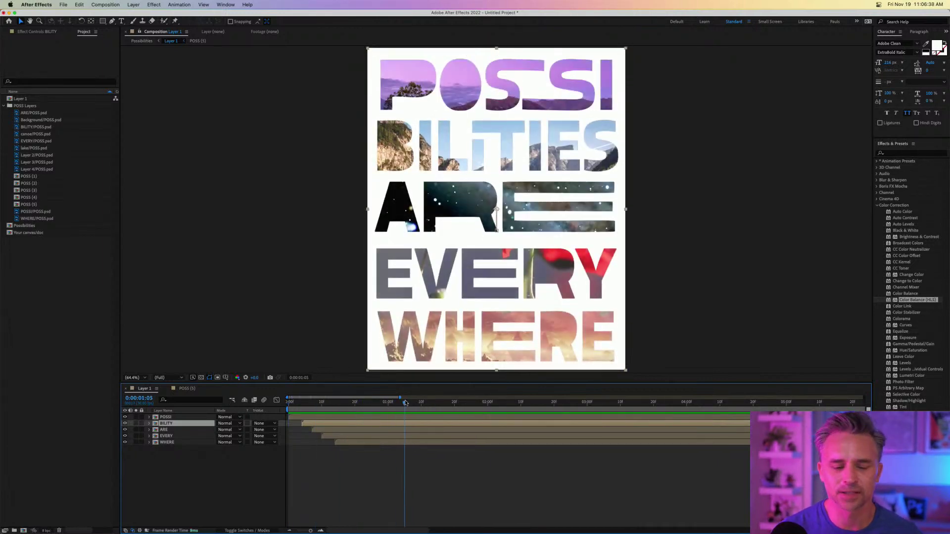
pyautogui.press('space')
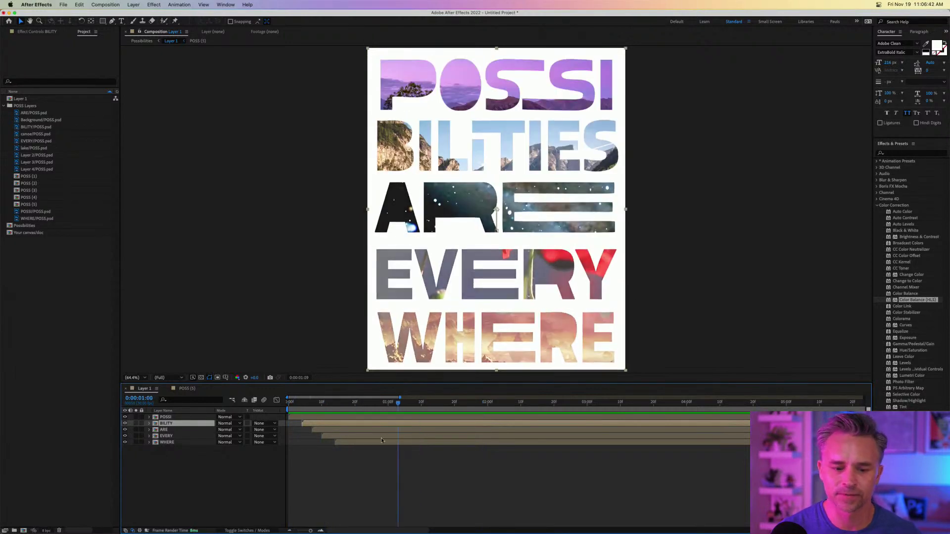
pyautogui.moveTo(396, 438); pyautogui.dragTo(518, 434)
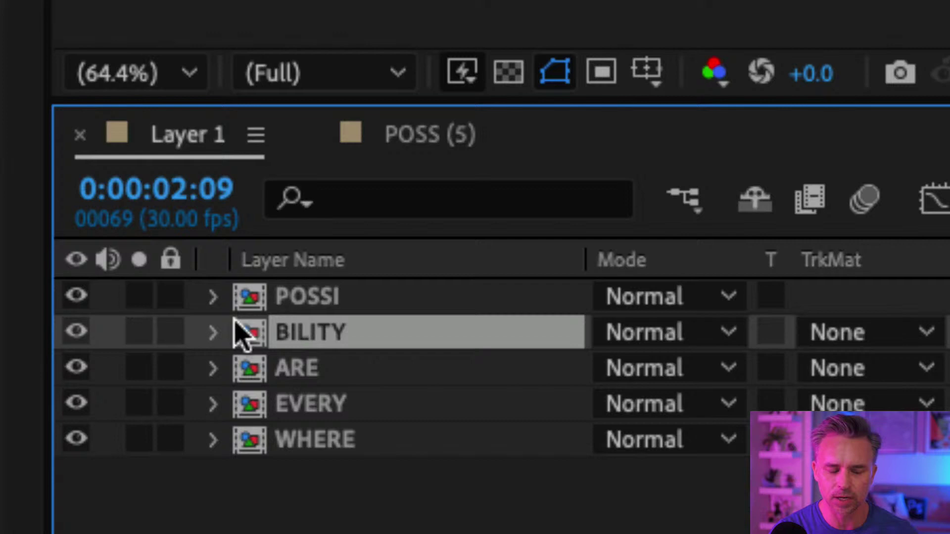
# Open the POSSI precomp at 0:00 and reveal the lake layer's Transform properties.
pyautogui.click(156, 418)
pyautogui.click(247, 327)
pyautogui.click(243, 296)
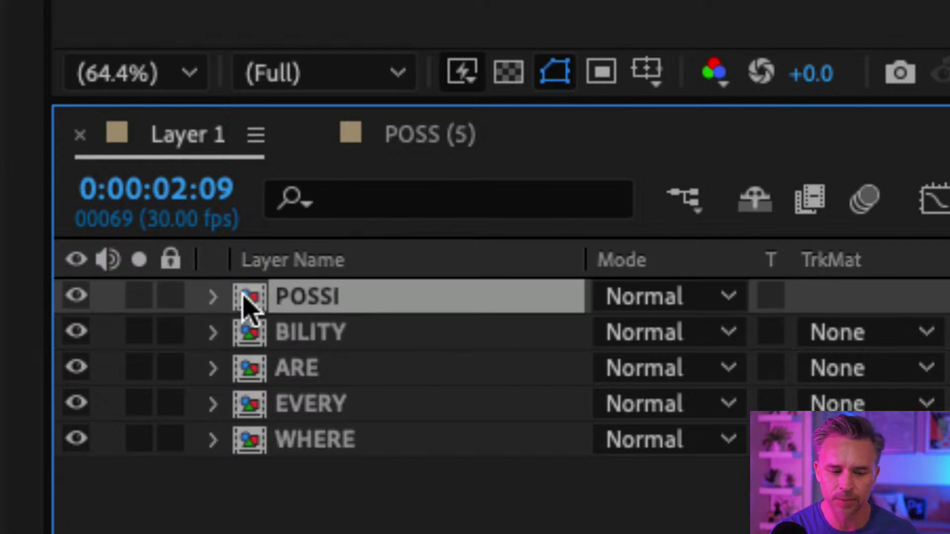
pyautogui.click(251, 326)
pyautogui.click(249, 304)
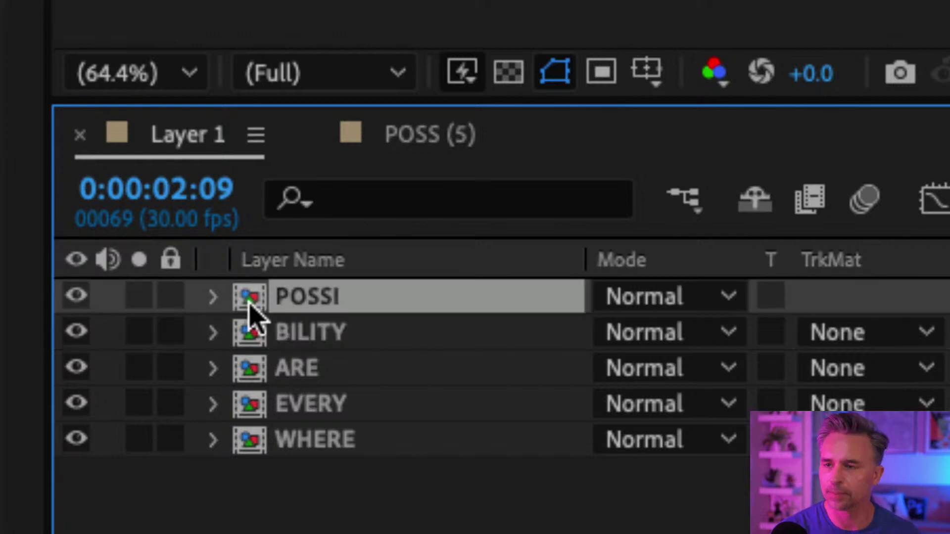
pyautogui.doubleClick(249, 304)
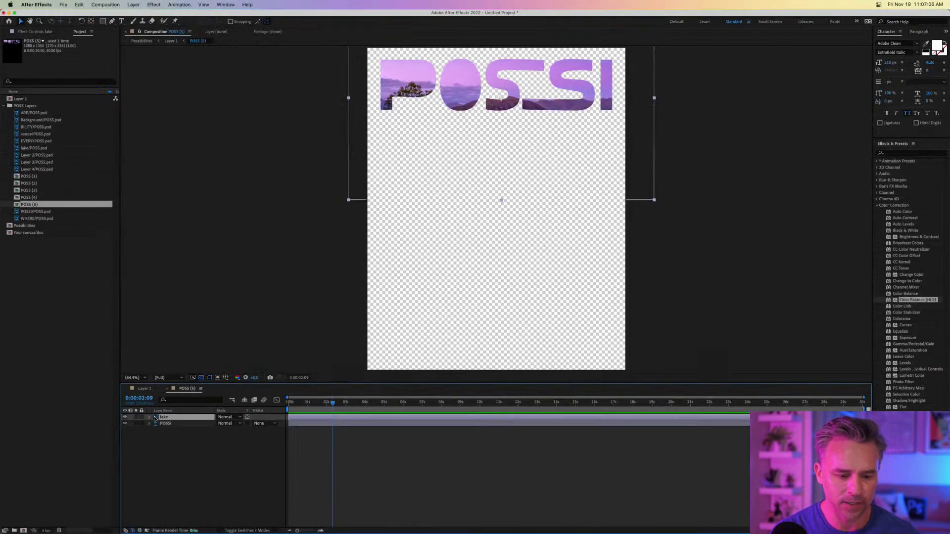
pyautogui.press('Home')
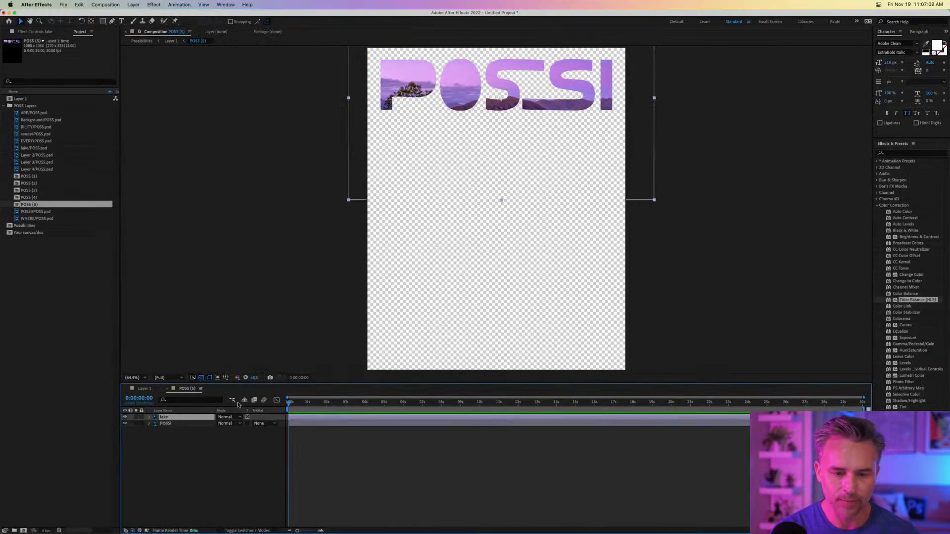
pyautogui.click(150, 418)
pyautogui.click(155, 424)
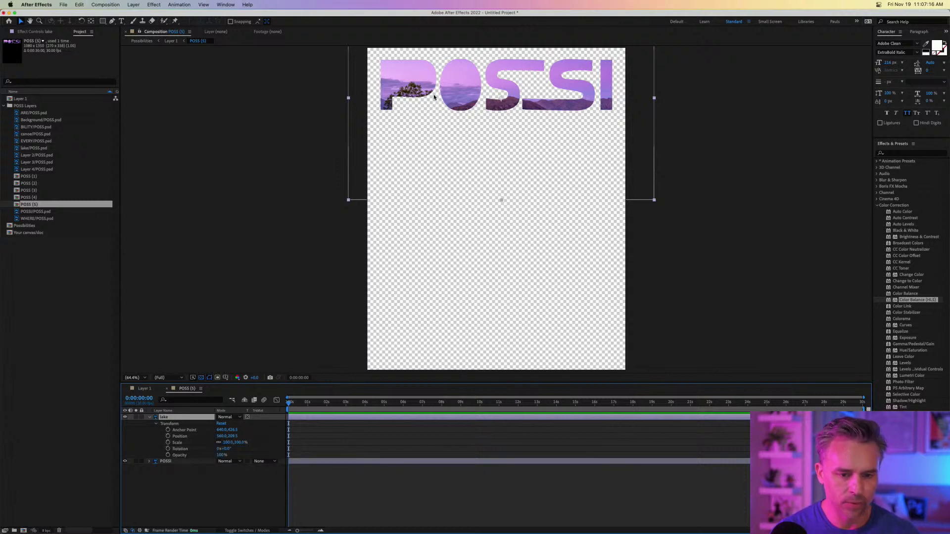
# Keyframe the lake photo's Position and Scale, enlarging and lifting it by about 15 seconds.
pyautogui.click(168, 436)
pyautogui.click(168, 442)
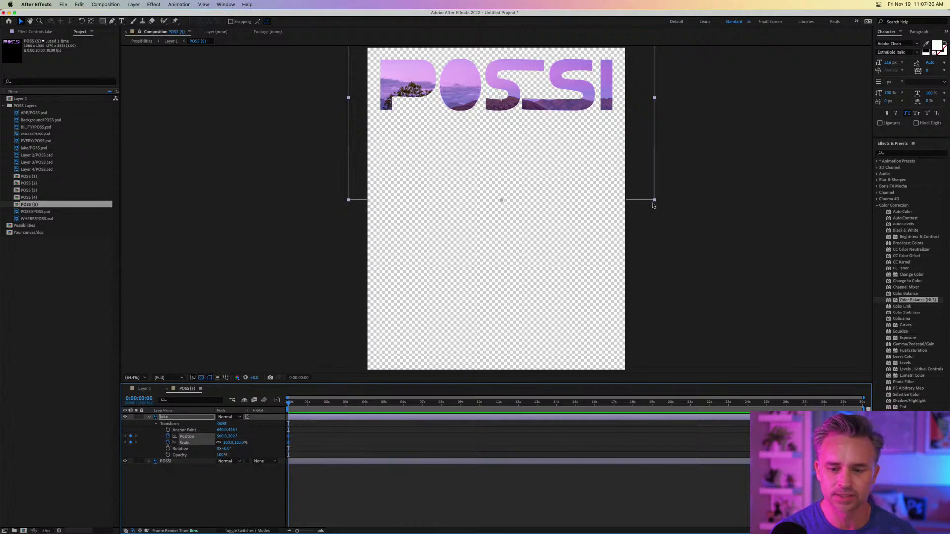
pyautogui.moveTo(654, 201); pyautogui.dragTo(646, 167)
pyautogui.moveTo(467, 89)
pyautogui.mouseDown()
pyautogui.moveTo(457, 75)
pyautogui.moveTo(452, 83)
pyautogui.mouseUp()
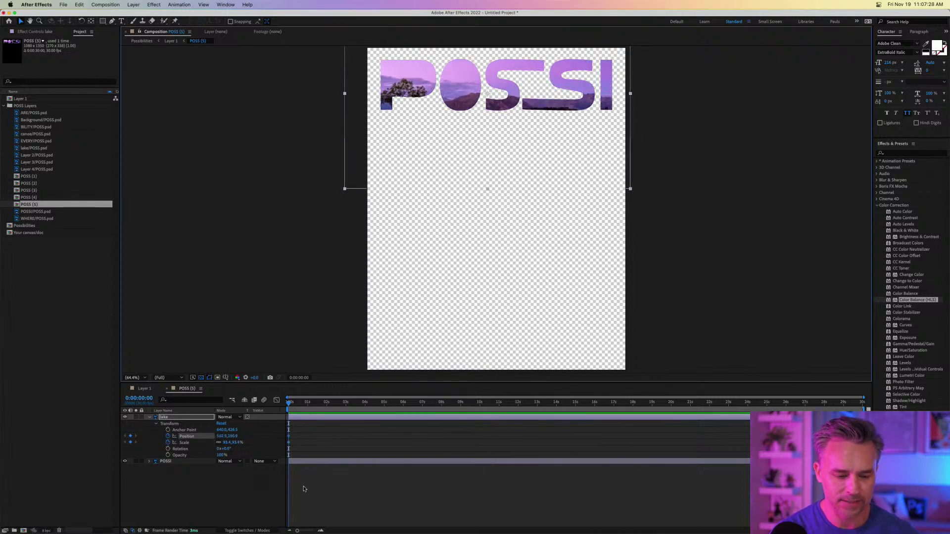
pyautogui.moveTo(297, 408); pyautogui.dragTo(583, 409)
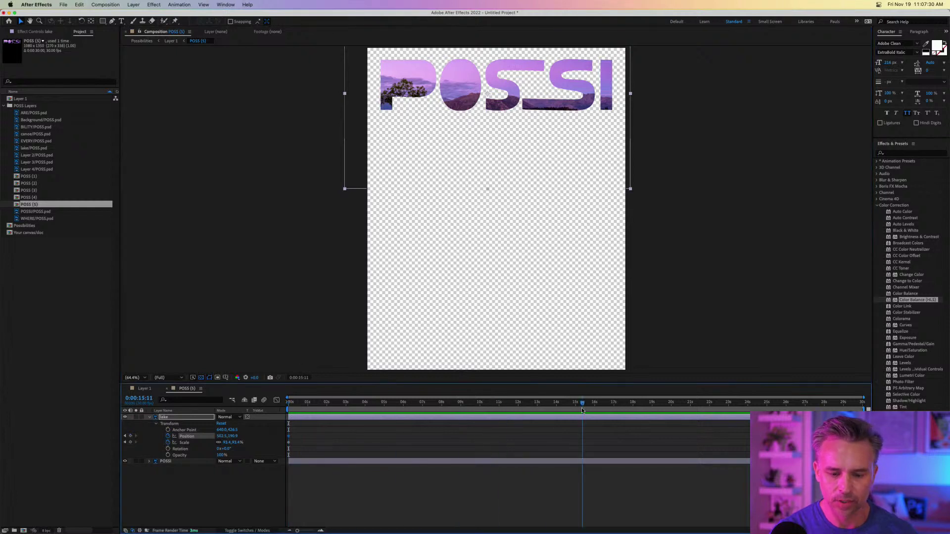
pyautogui.moveTo(345, 191); pyautogui.dragTo(276, 268)
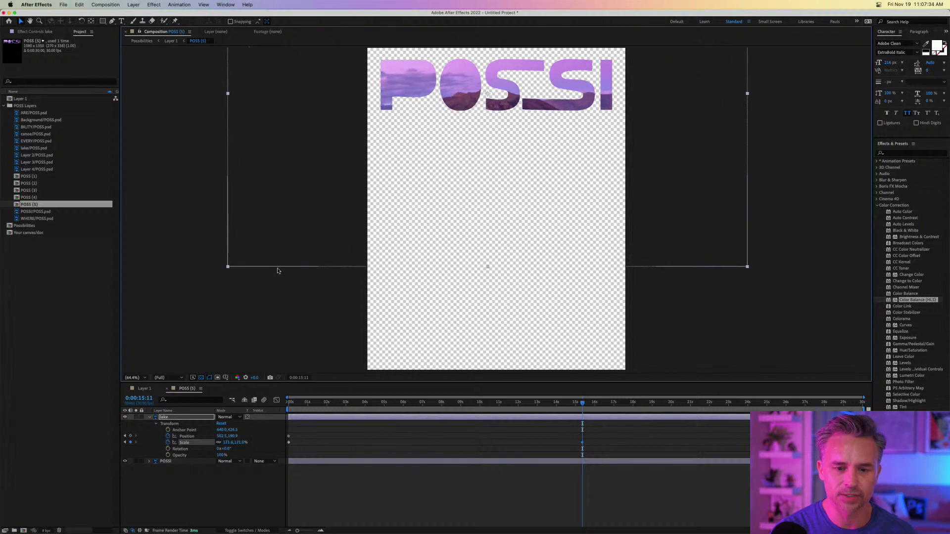
pyautogui.moveTo(414, 109)
pyautogui.mouseDown()
pyautogui.moveTo(415, 74)
pyautogui.moveTo(386, 187)
pyautogui.moveTo(401, 98)
pyautogui.mouseUp()
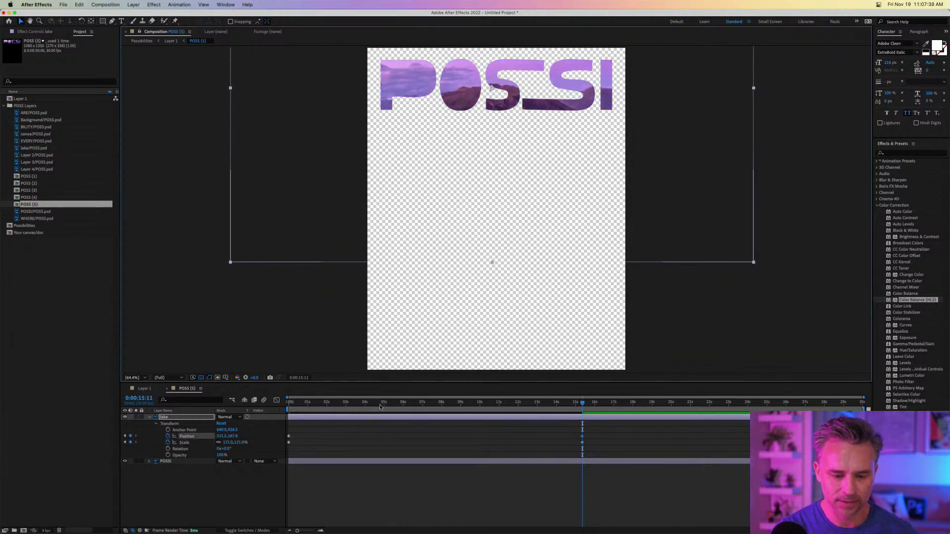
pyautogui.moveTo(293, 403); pyautogui.dragTo(195, 437)
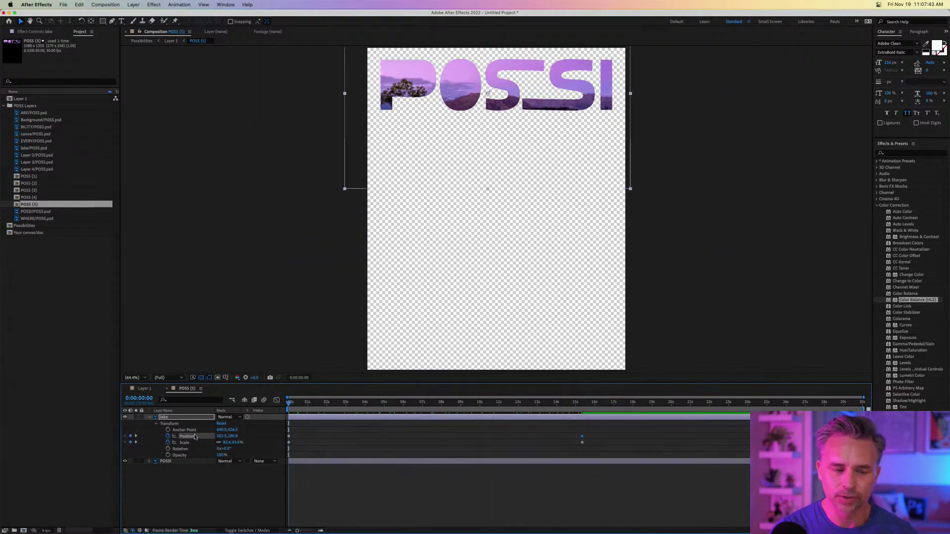
pyautogui.click(141, 388)
# In the BILITY precomp, start the canoe photo at about 160% scale, shifted left and down.
pyautogui.doubleClick(163, 424)
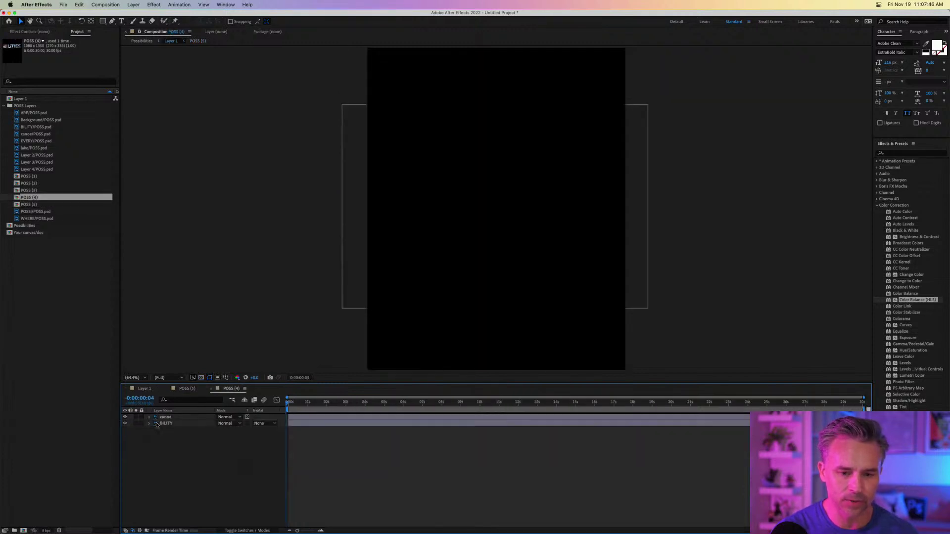
pyautogui.moveTo(294, 403); pyautogui.dragTo(277, 402)
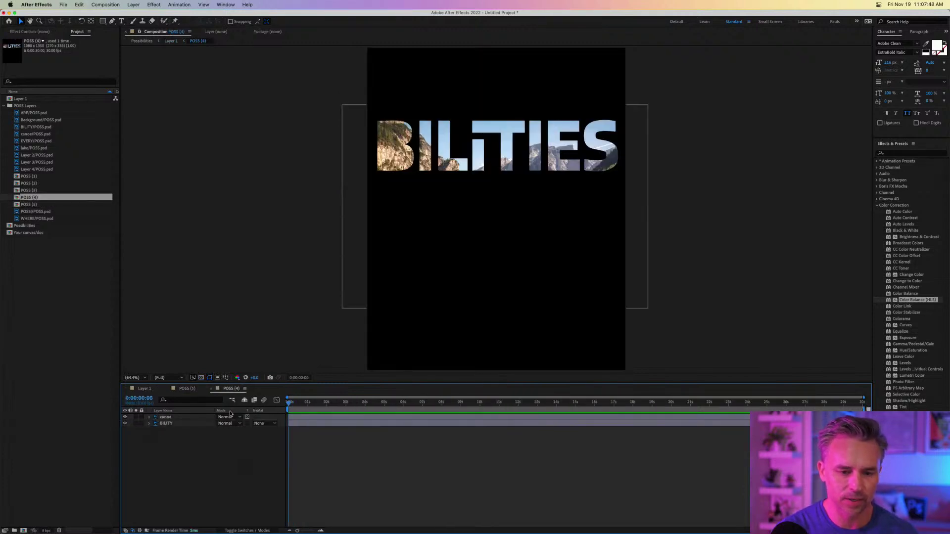
pyautogui.click(155, 418)
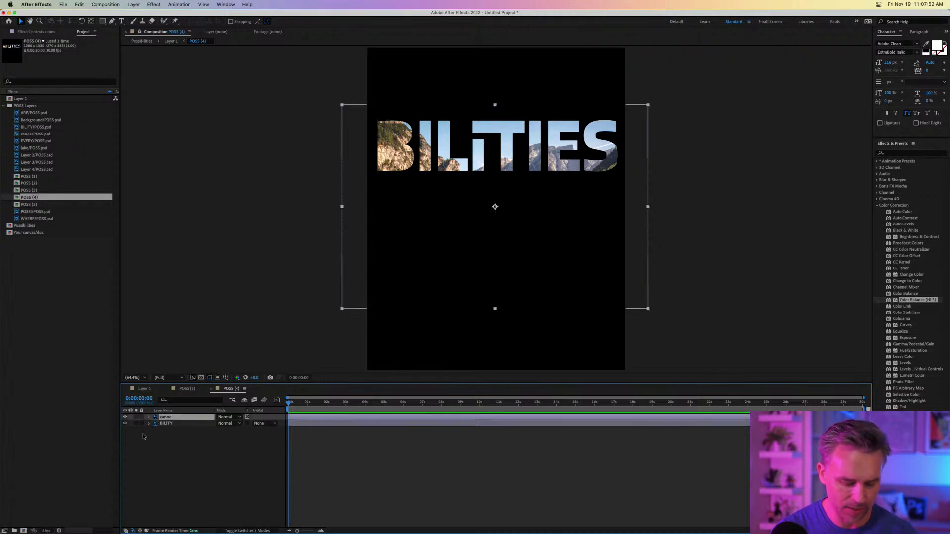
pyautogui.click(149, 418)
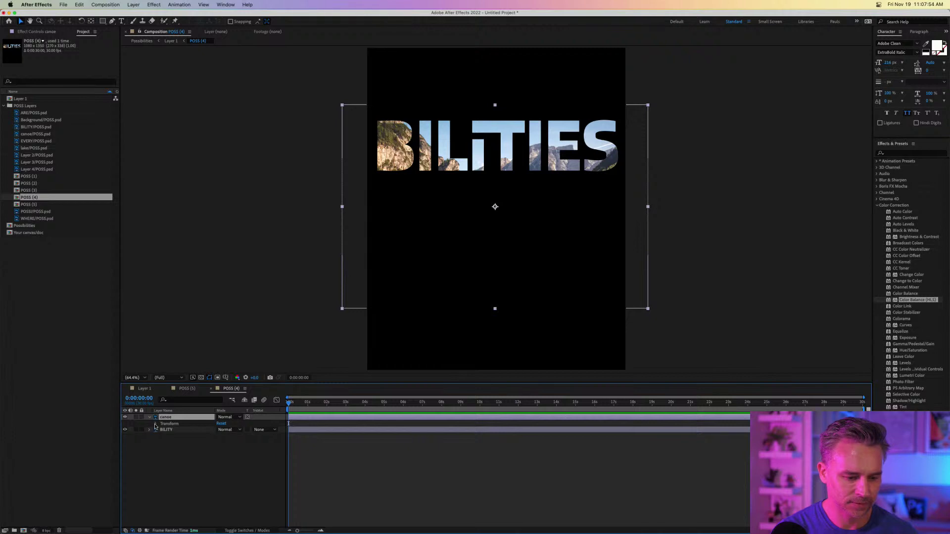
pyautogui.click(156, 424)
pyautogui.click(167, 436)
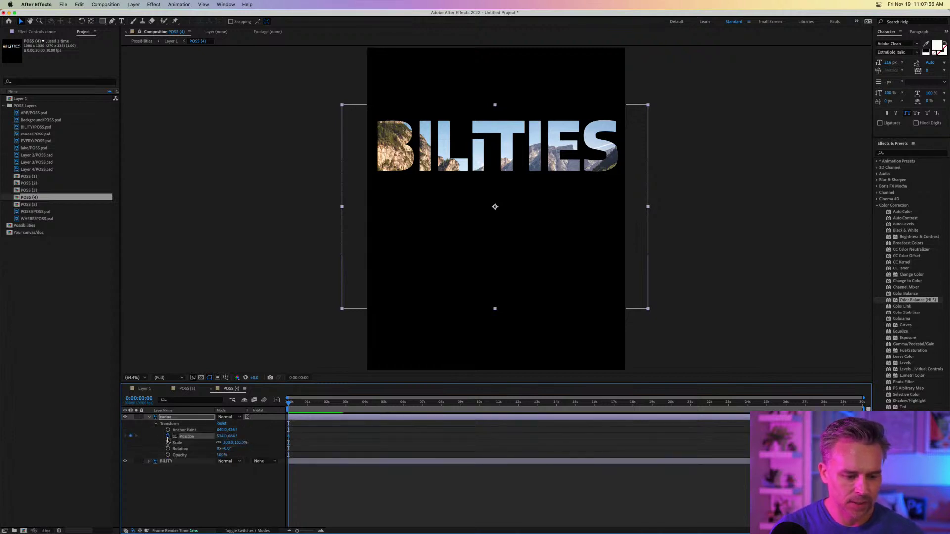
pyautogui.click(167, 443)
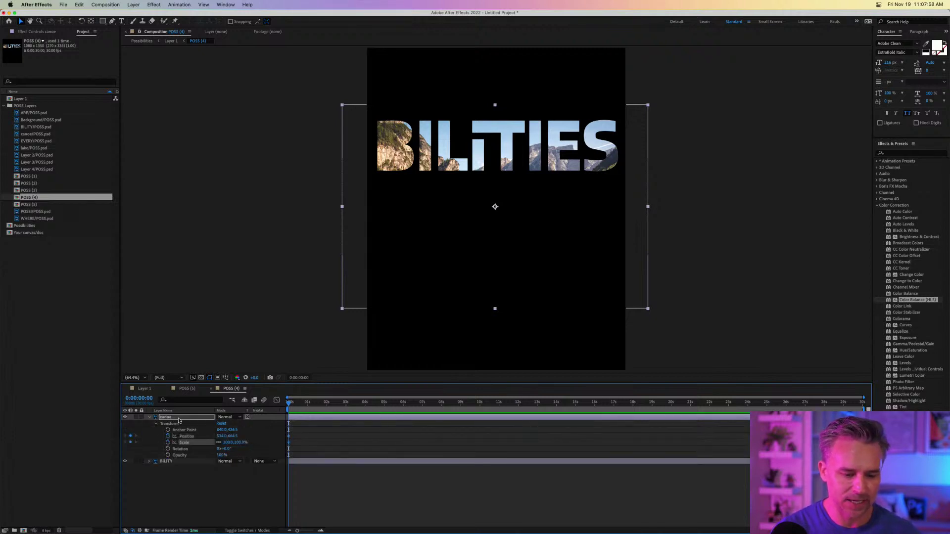
pyautogui.moveTo(649, 310); pyautogui.dragTo(740, 370)
pyautogui.moveTo(397, 154); pyautogui.dragTo(270, 224)
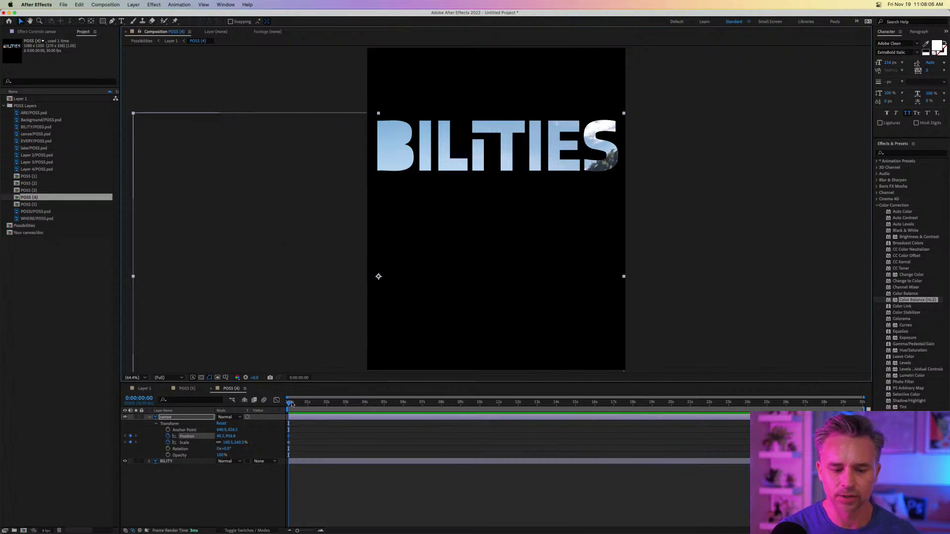
# At 0:00:19:19, shrink the canoe photo to about 97% and move it up and right.
pyautogui.moveTo(289, 402); pyautogui.dragTo(662, 407)
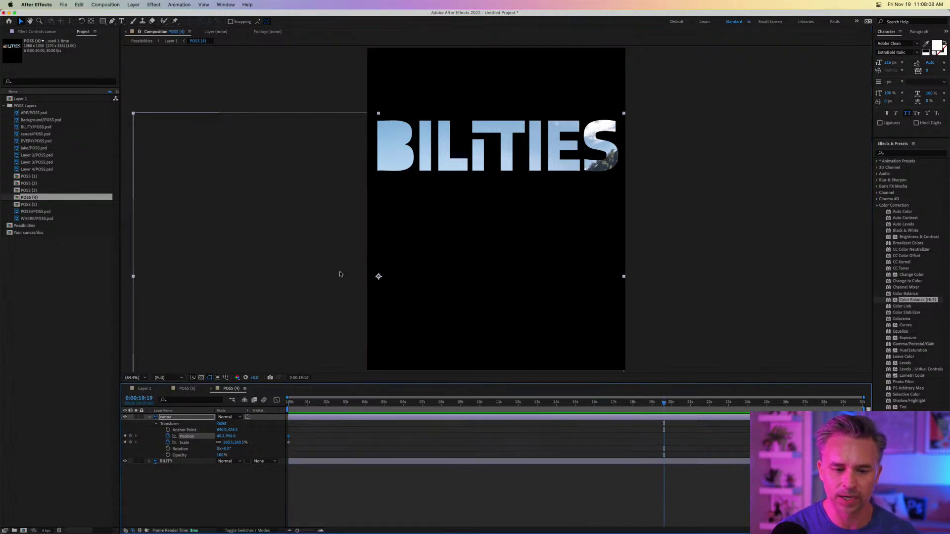
pyautogui.moveTo(248, 323); pyautogui.dragTo(357, 221)
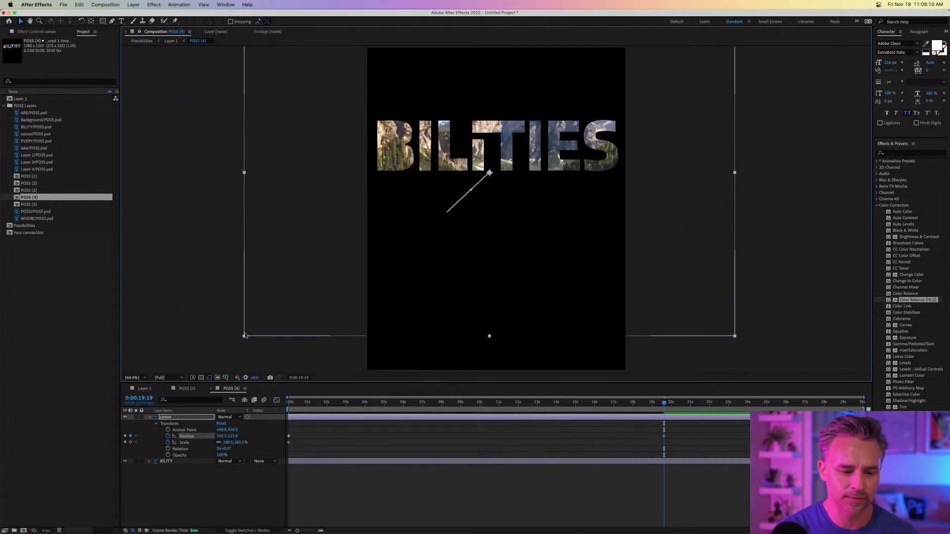
pyautogui.moveTo(244, 336); pyautogui.dragTo(386, 267)
pyautogui.moveTo(401, 134); pyautogui.dragTo(402, 157)
pyautogui.moveTo(536, 402); pyautogui.dragTo(862, 402)
pyautogui.moveTo(648, 418); pyautogui.dragTo(863, 439)
pyautogui.press('super+z')
pyautogui.click(604, 438)
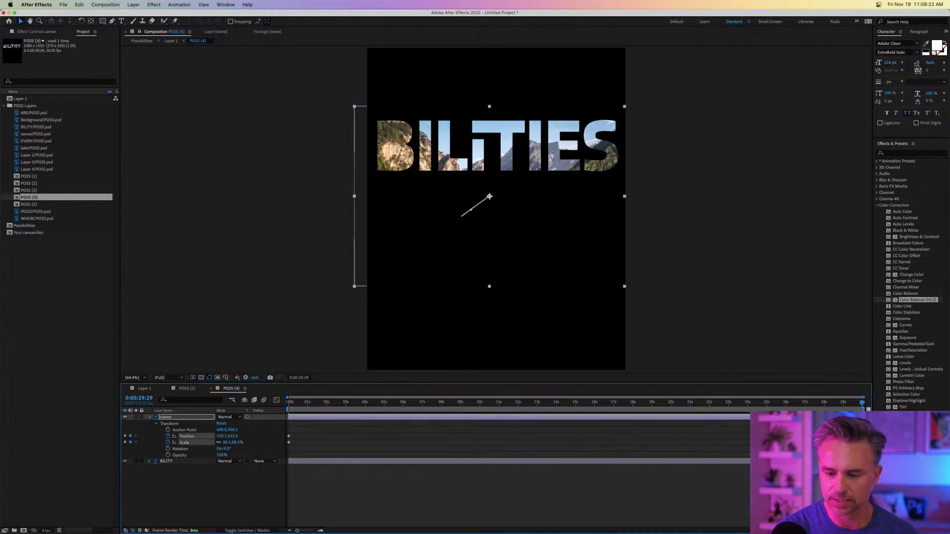
pyautogui.click(145, 389)
# In the ARE precomp, add Scale and Position keyframes to the starry Layer 4 photo.
pyautogui.doubleClick(155, 431)
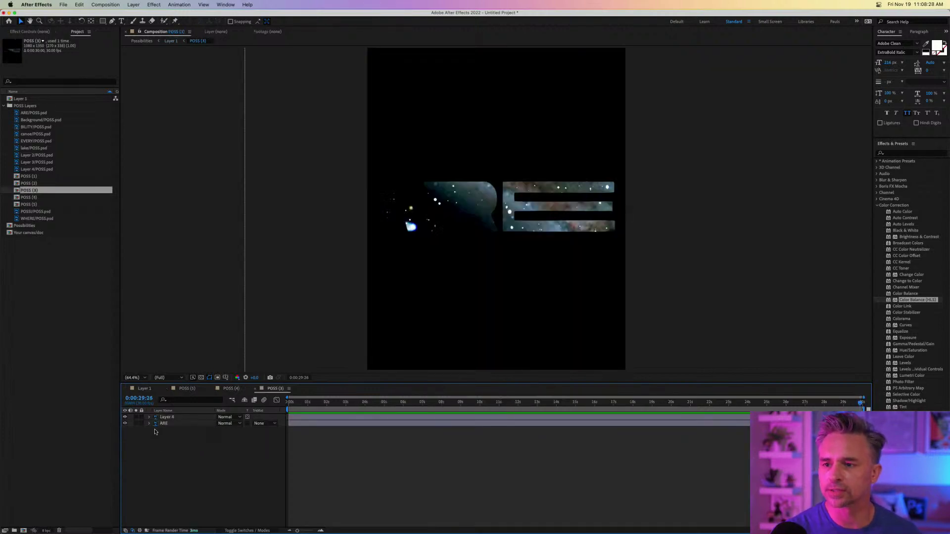
pyautogui.click(163, 419)
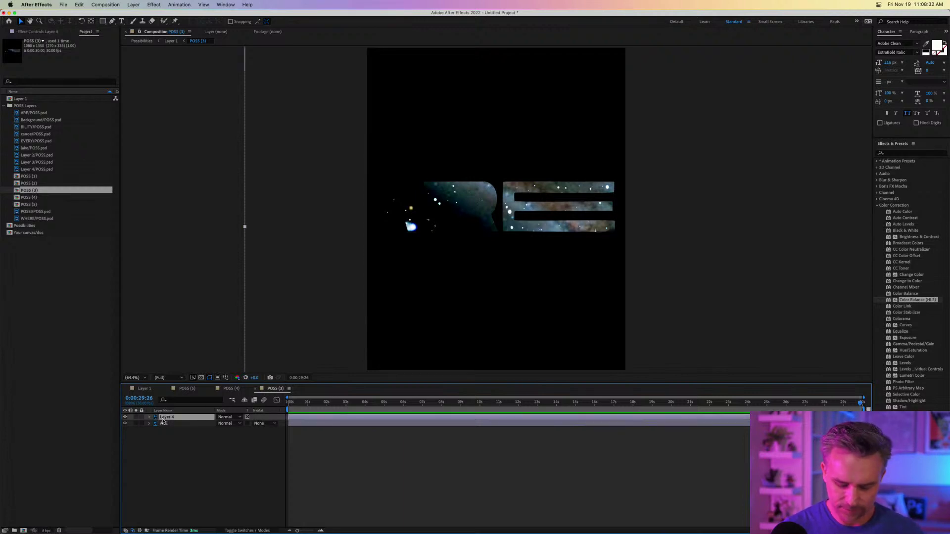
pyautogui.press('p')
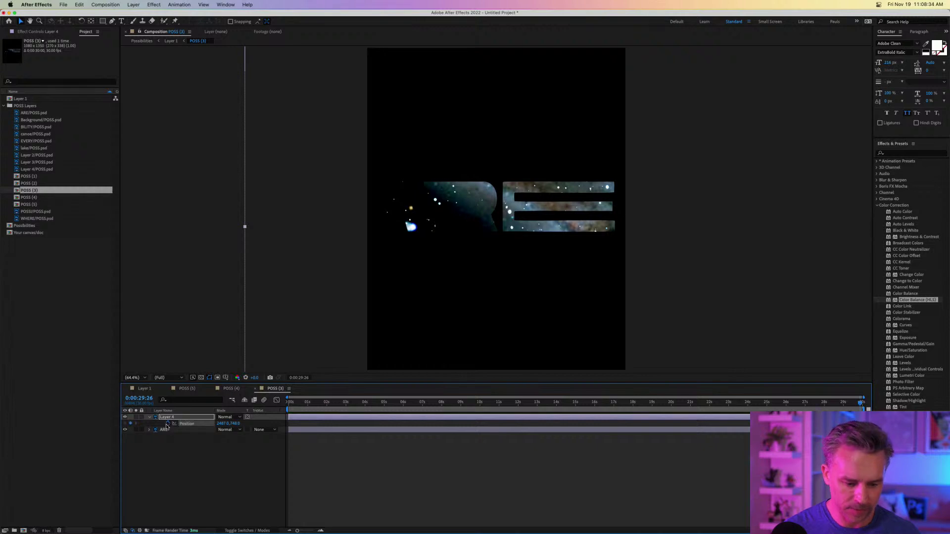
pyautogui.hotkey('alt', 'shift', 's')
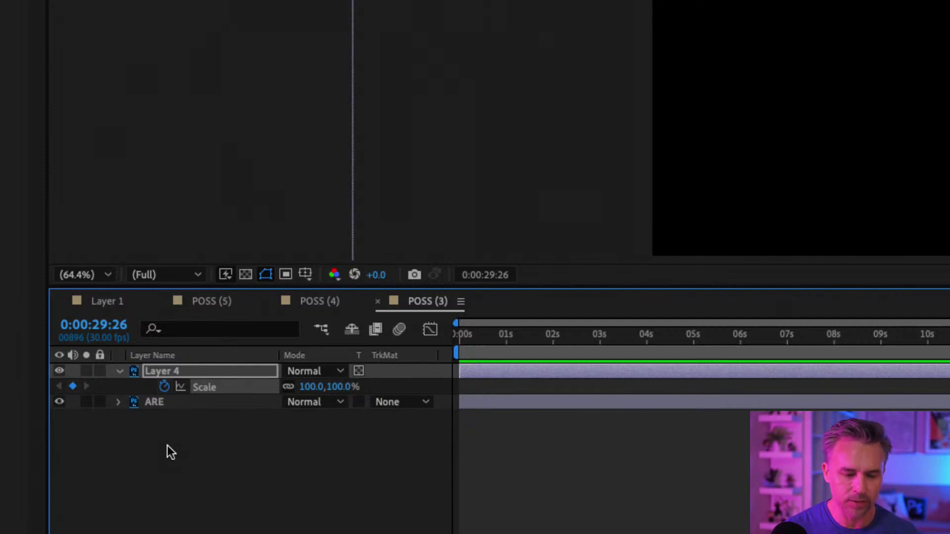
pyautogui.hotkey('alt', 'shift', 'p')
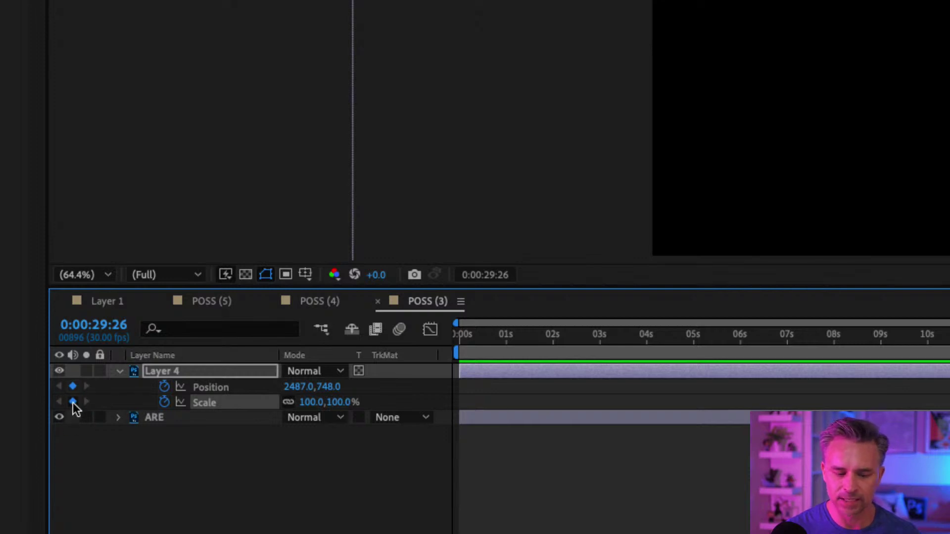
pyautogui.press('u')
pyautogui.press('u')
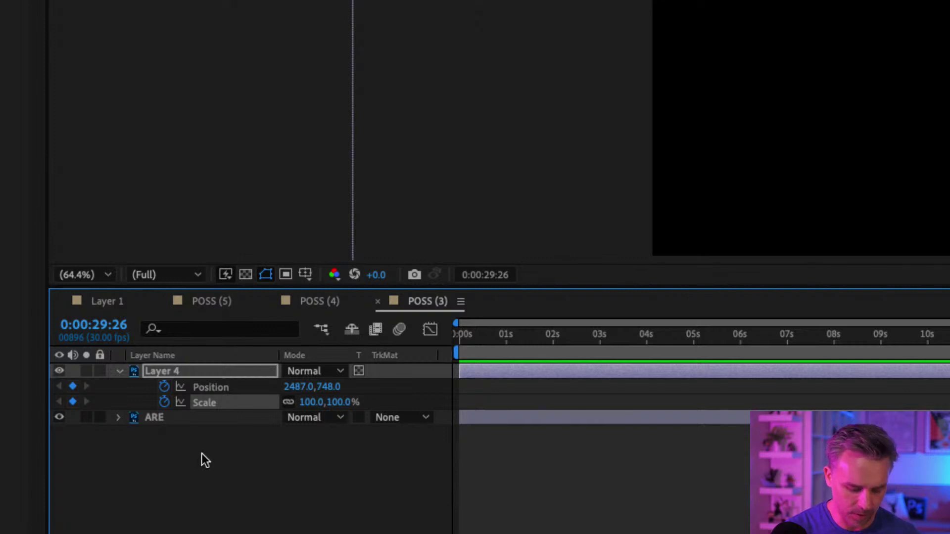
pyautogui.press('=')
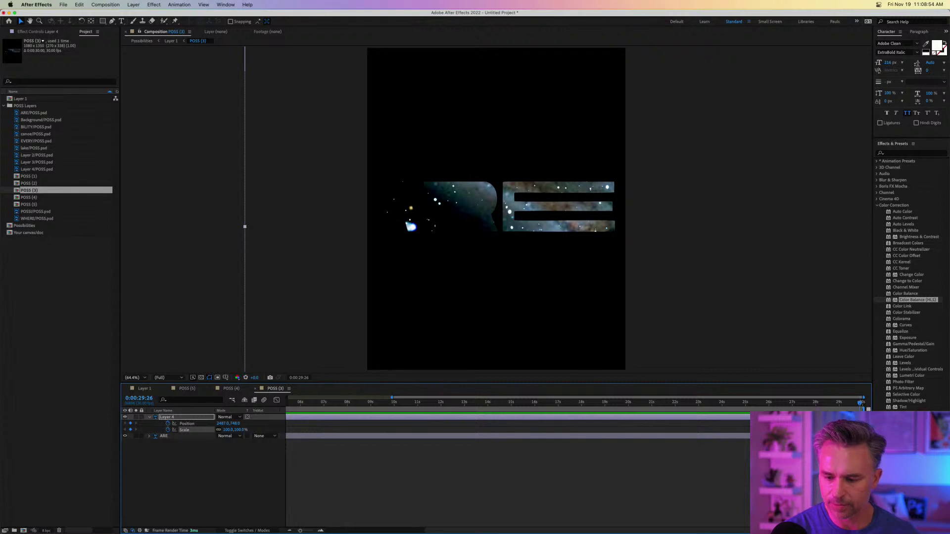
pyautogui.moveTo(849, 406); pyautogui.dragTo(304, 463)
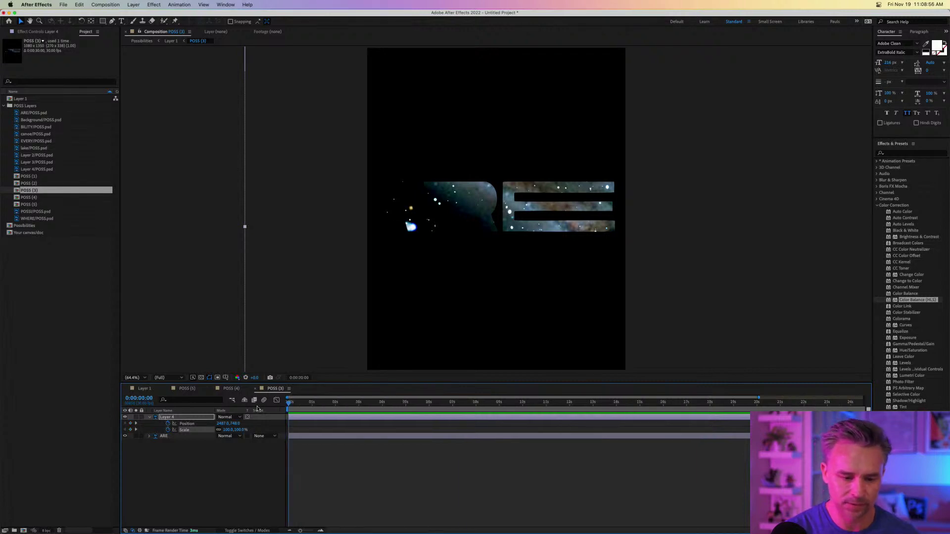
pyautogui.click(305, 463)
# Scale and move the star photo at 0:00 so the nebula fills ARE.
pyautogui.moveTo(438, 203); pyautogui.dragTo(148, 471)
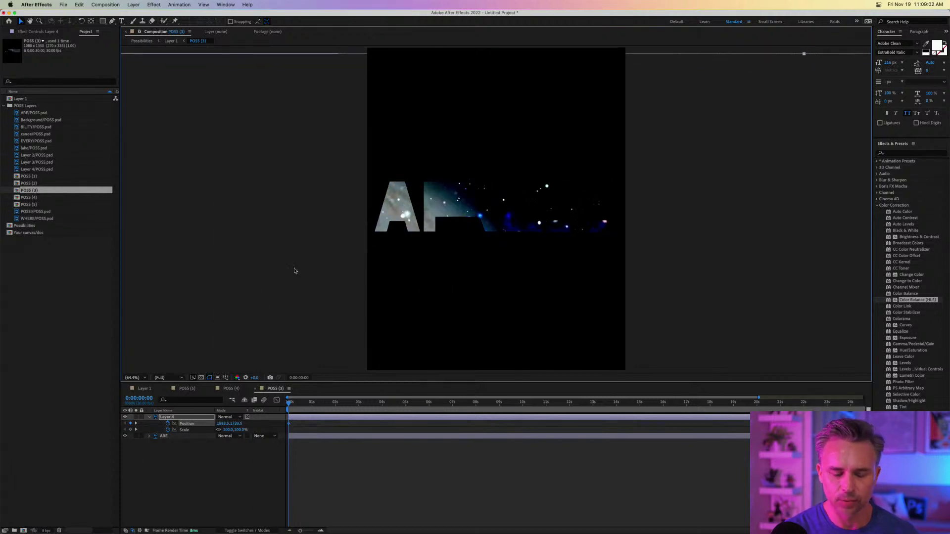
pyautogui.moveTo(294, 271); pyautogui.dragTo(297, 451)
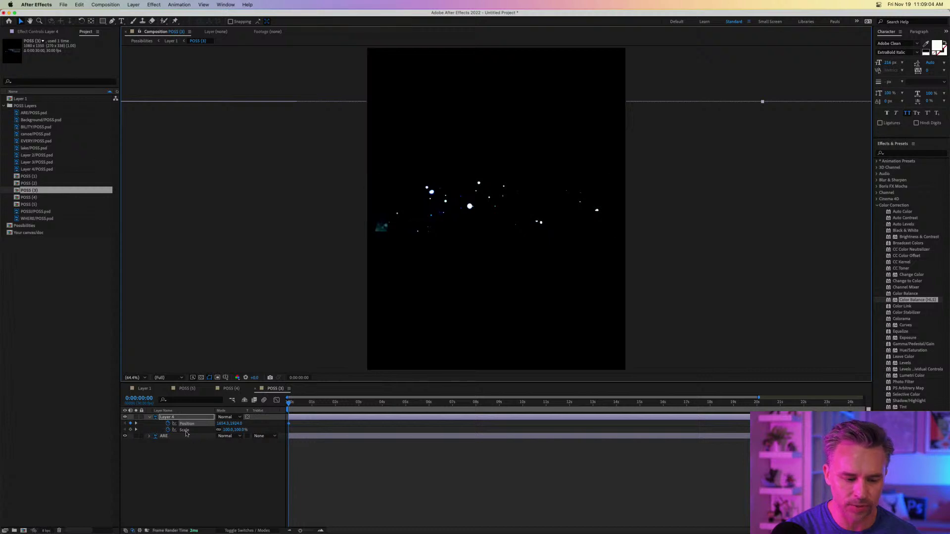
pyautogui.moveTo(225, 430); pyautogui.dragTo(215, 430)
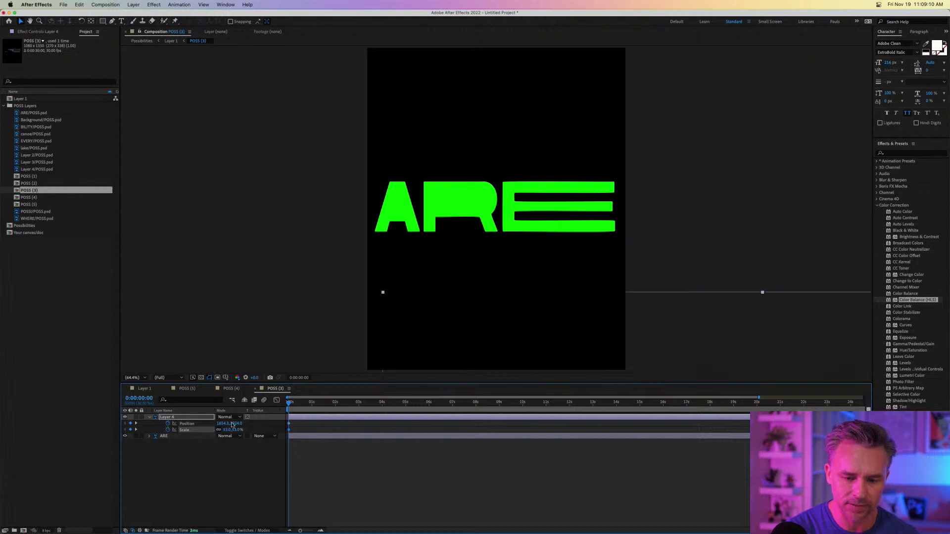
pyautogui.moveTo(703, 344); pyautogui.dragTo(478, 149)
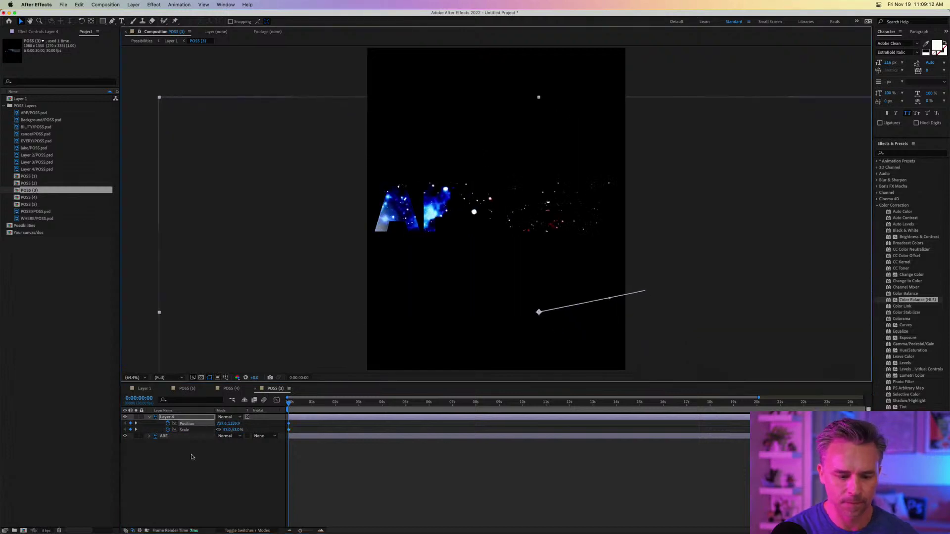
pyautogui.moveTo(226, 429); pyautogui.dragTo(221, 429)
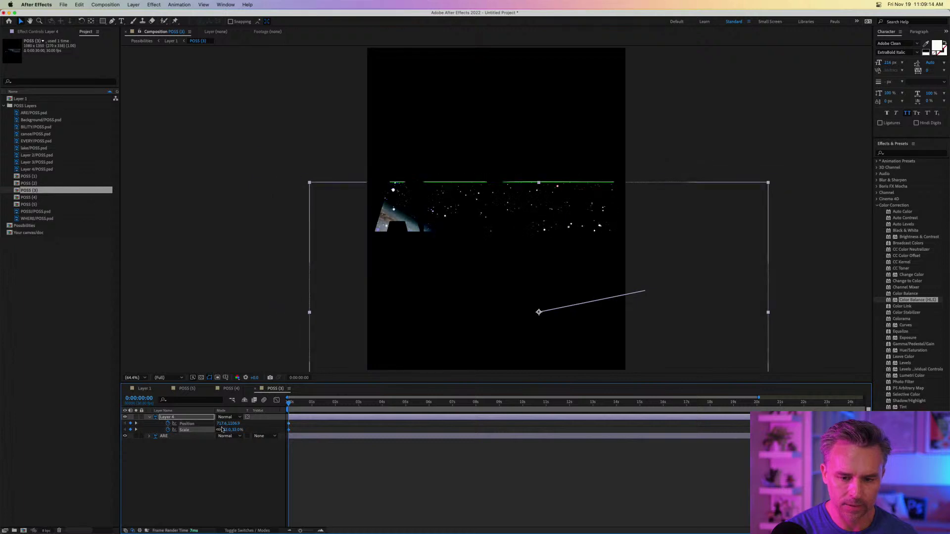
pyautogui.moveTo(418, 316); pyautogui.dragTo(410, 212)
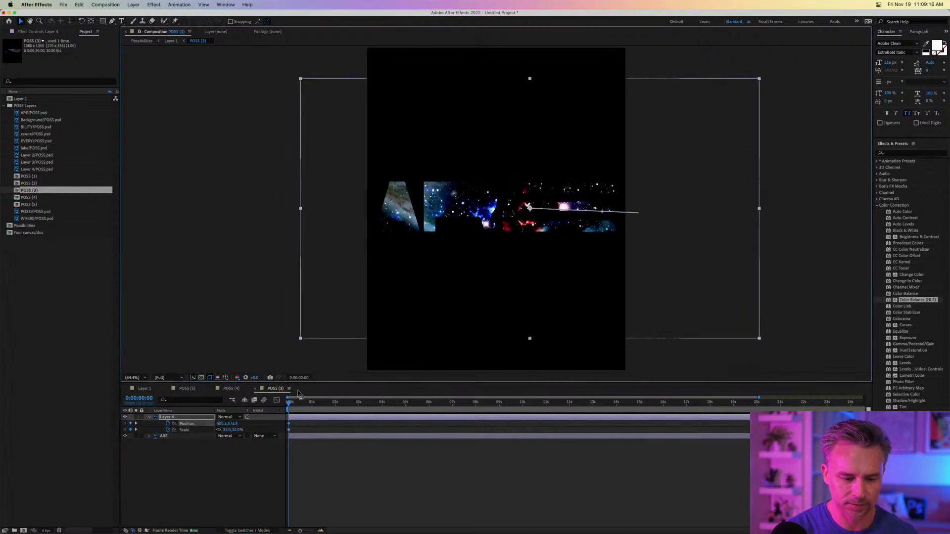
pyautogui.moveTo(300, 402); pyautogui.dragTo(395, 407)
pyautogui.click(143, 389)
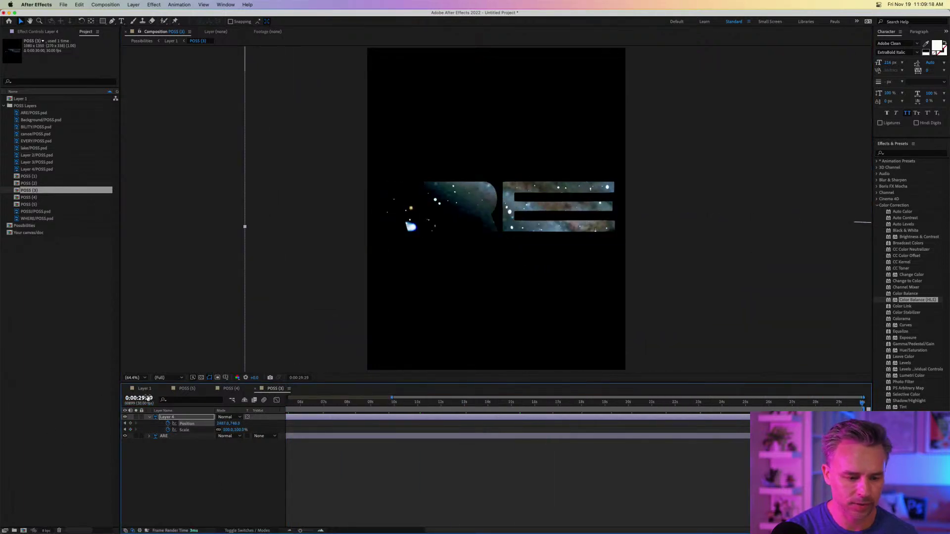
# Open the EVERY precomp, select the red flower layer, and go to 0:00.
pyautogui.doubleClick(158, 437)
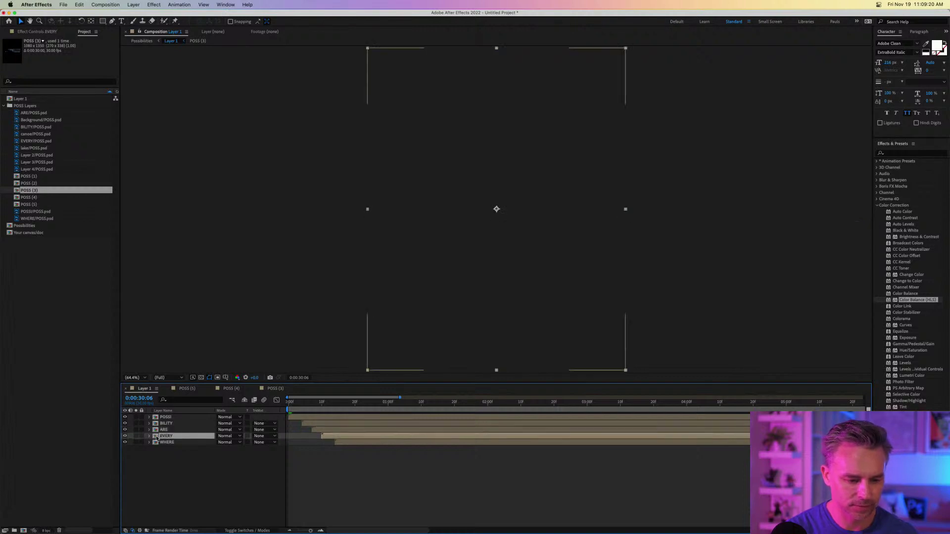
pyautogui.click(166, 418)
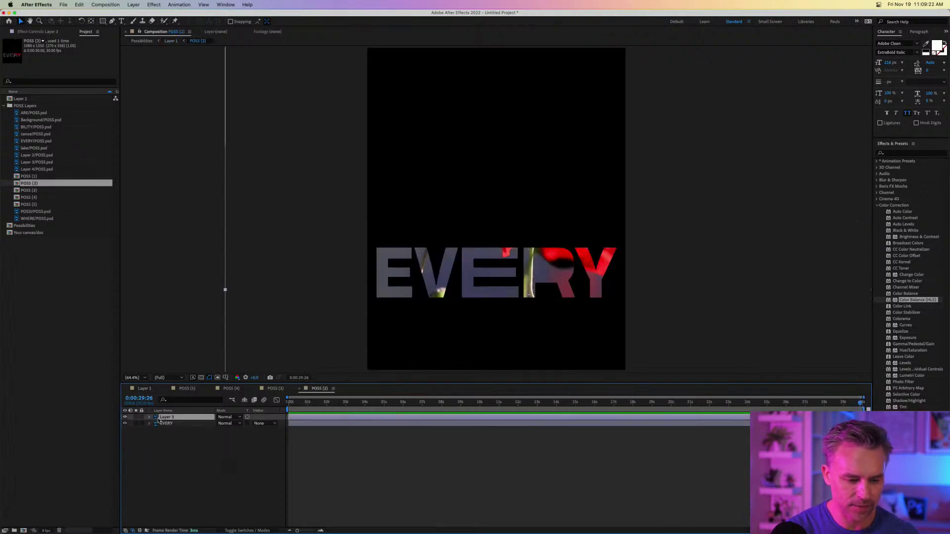
pyautogui.press('s')
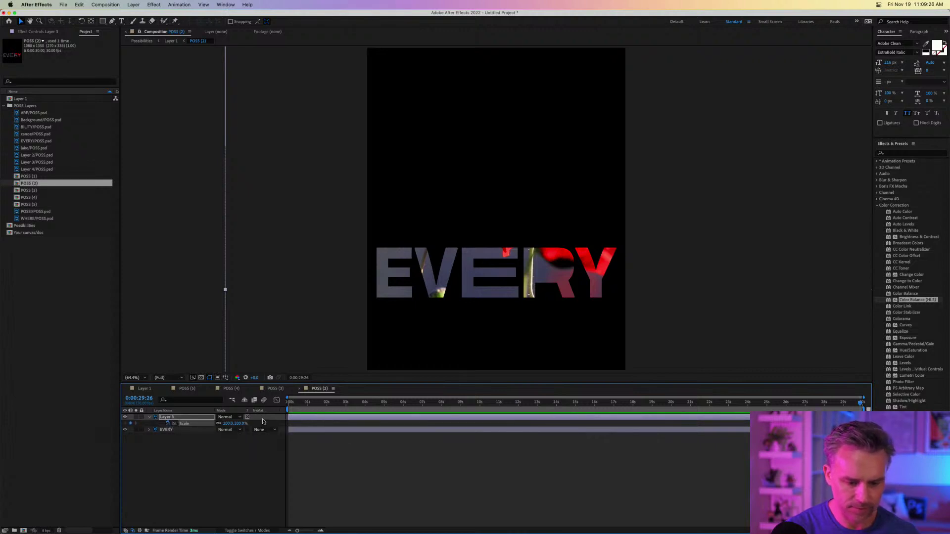
pyautogui.hotkey('shift', 'p')
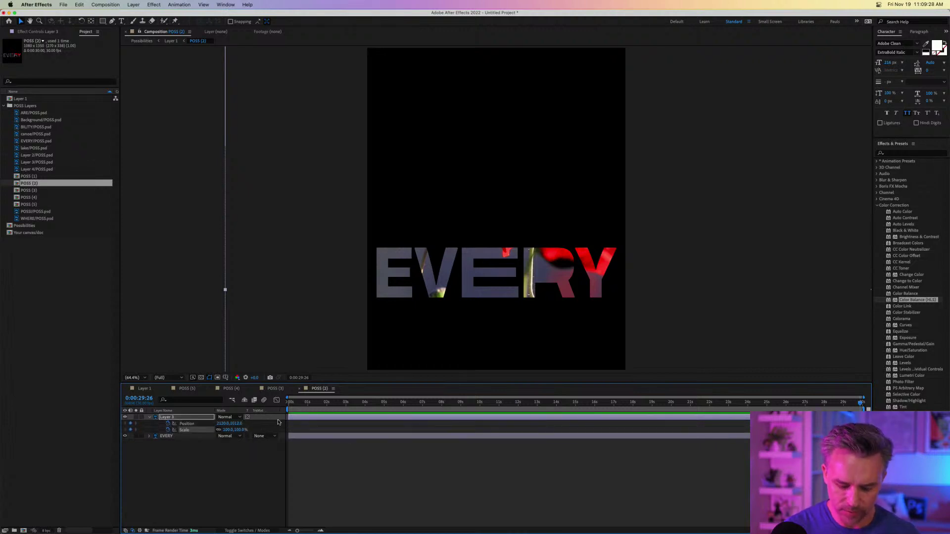
pyautogui.press('u')
pyautogui.press('u')
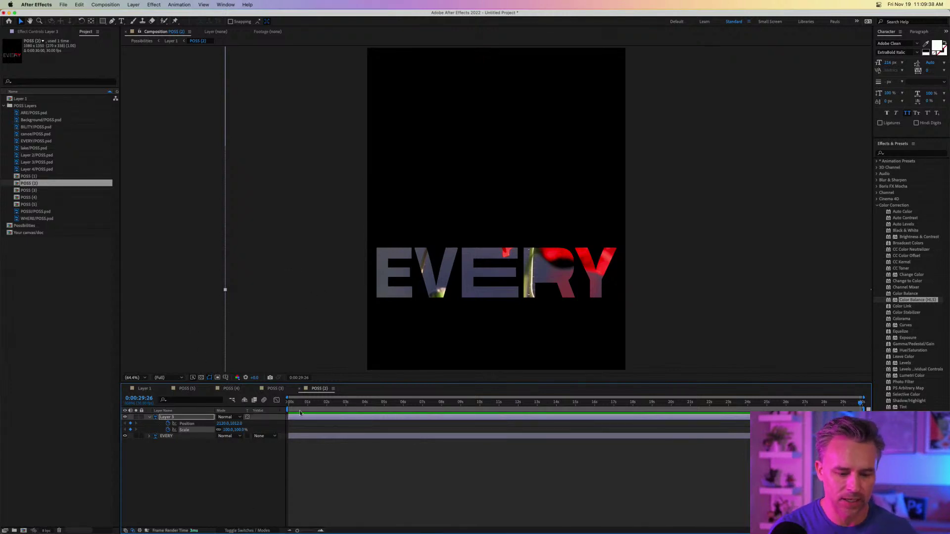
pyautogui.press('Home')
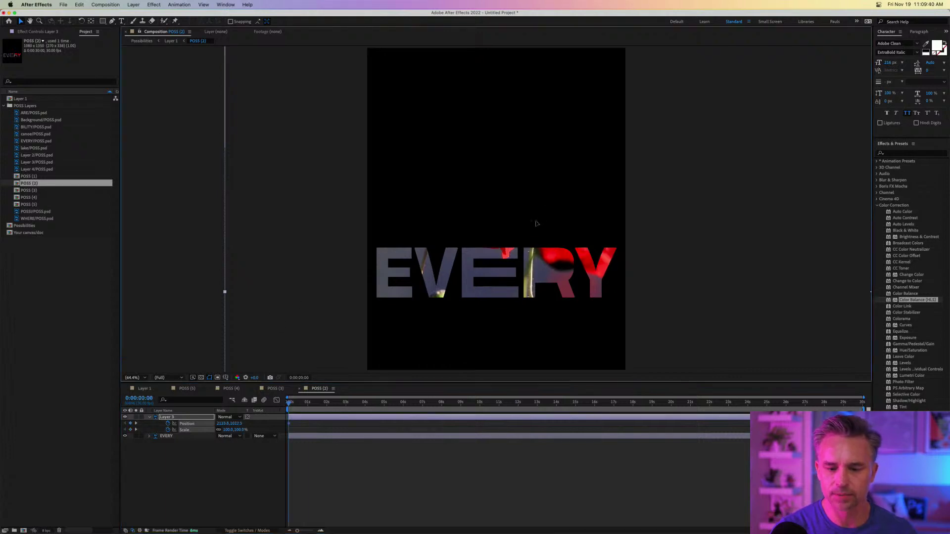
# Start the flower photo at 37% scale, moved further left, then scrub to the last frame.
pyautogui.moveTo(534, 223); pyautogui.dragTo(385, 289)
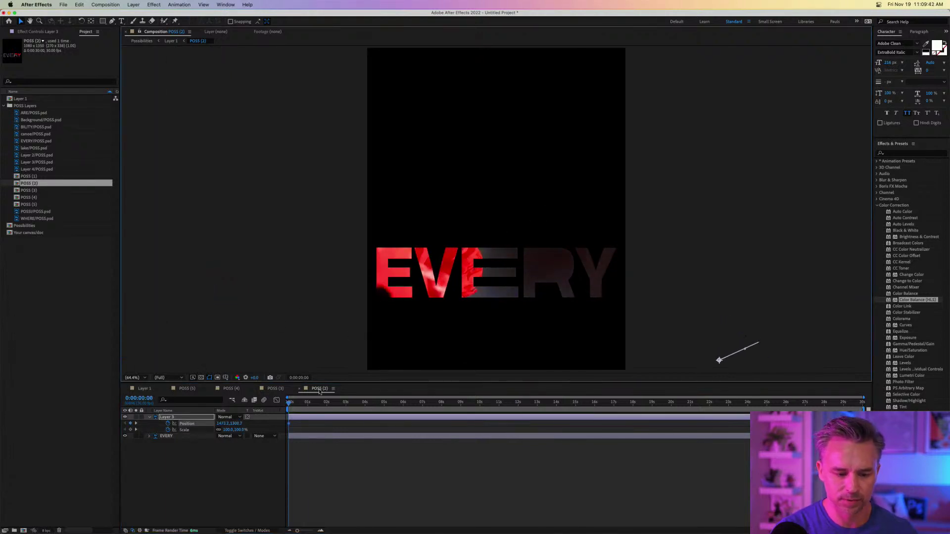
pyautogui.moveTo(232, 430); pyautogui.dragTo(206, 430)
pyautogui.moveTo(642, 303); pyautogui.dragTo(495, 202)
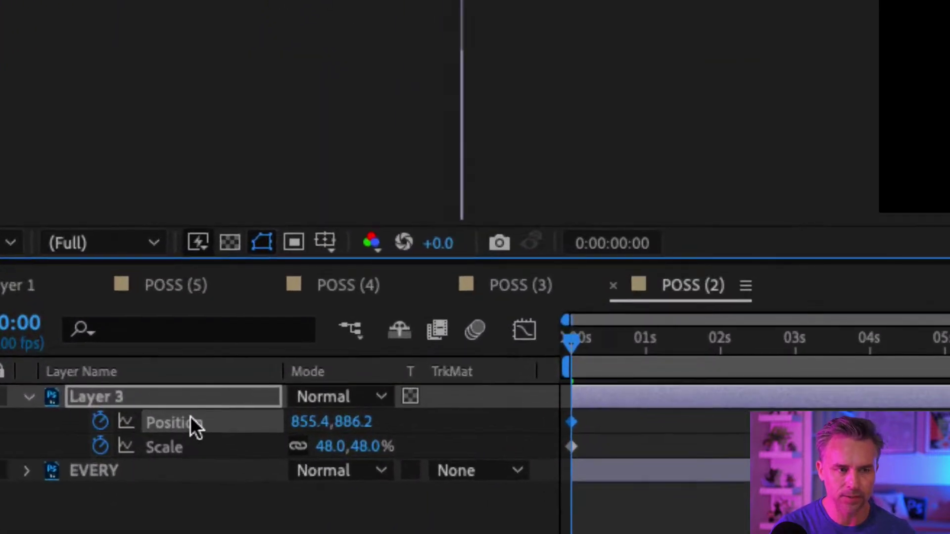
pyautogui.moveTo(328, 447); pyautogui.dragTo(313, 448)
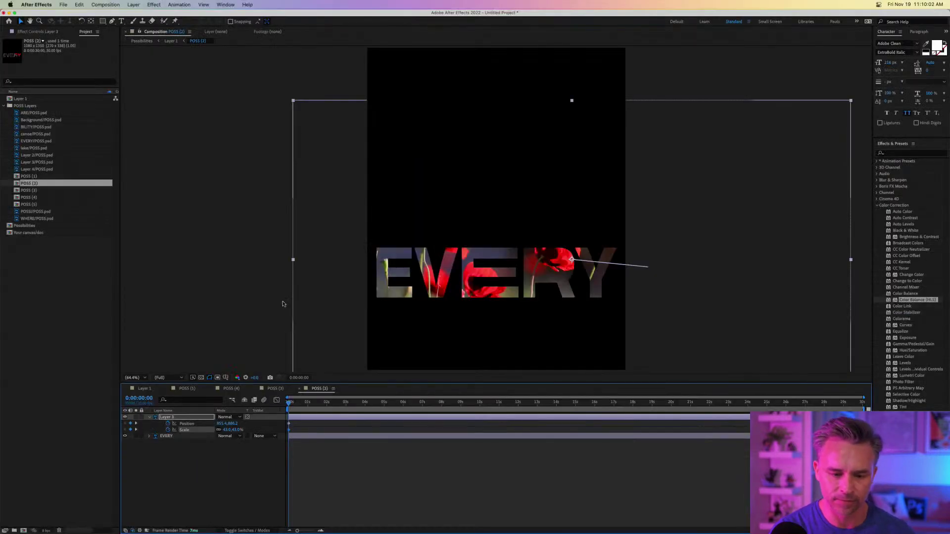
pyautogui.moveTo(231, 430); pyautogui.dragTo(228, 430)
pyautogui.moveTo(580, 320); pyautogui.dragTo(499, 333)
pyautogui.moveTo(292, 403); pyautogui.dragTo(863, 404)
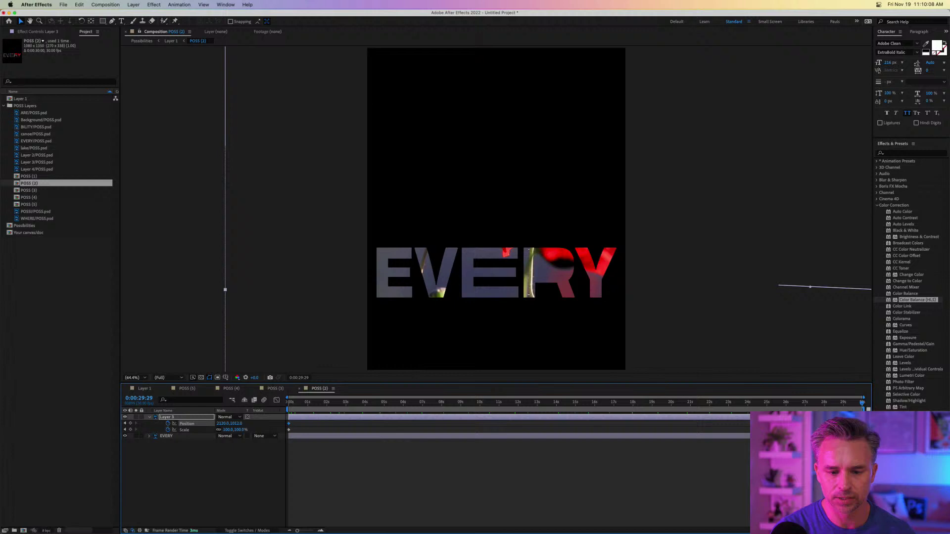
# Open the WHERE precomp and add Position and Scale keyframes to its photo layer.
pyautogui.click(146, 389)
pyautogui.doubleClick(155, 443)
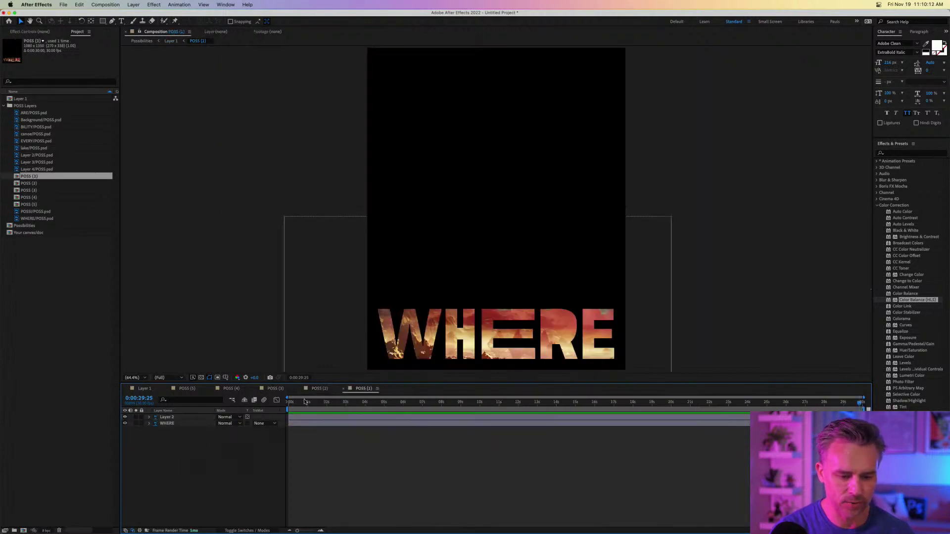
pyautogui.click(160, 418)
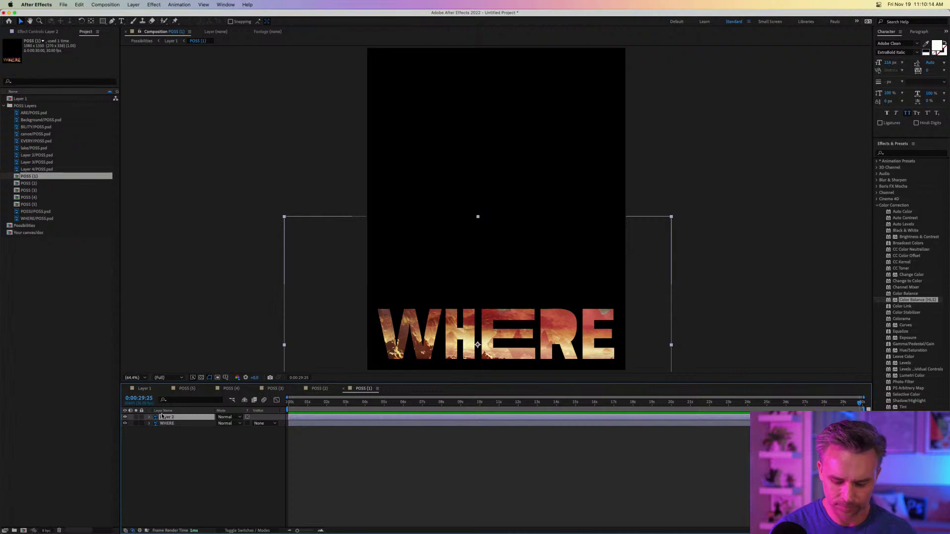
pyautogui.press('p')
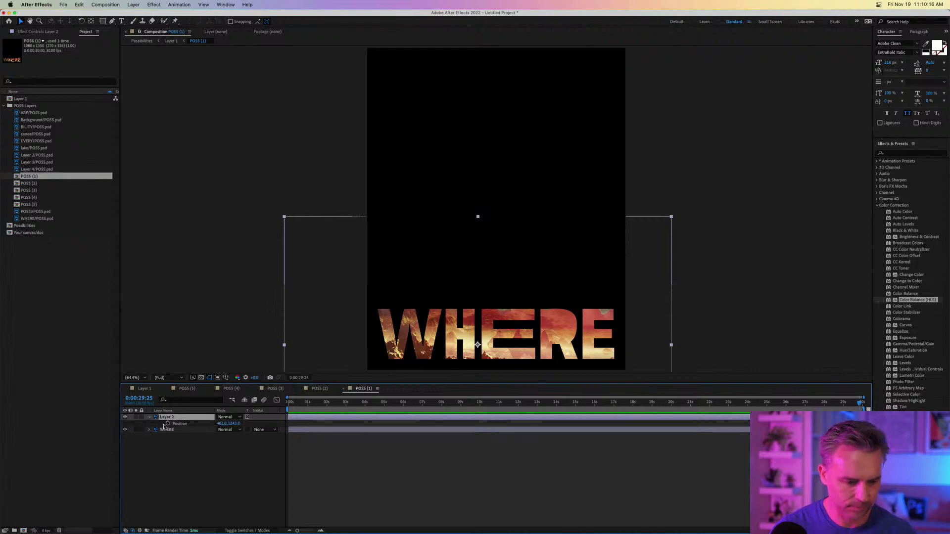
pyautogui.press('s')
pyautogui.click(169, 426)
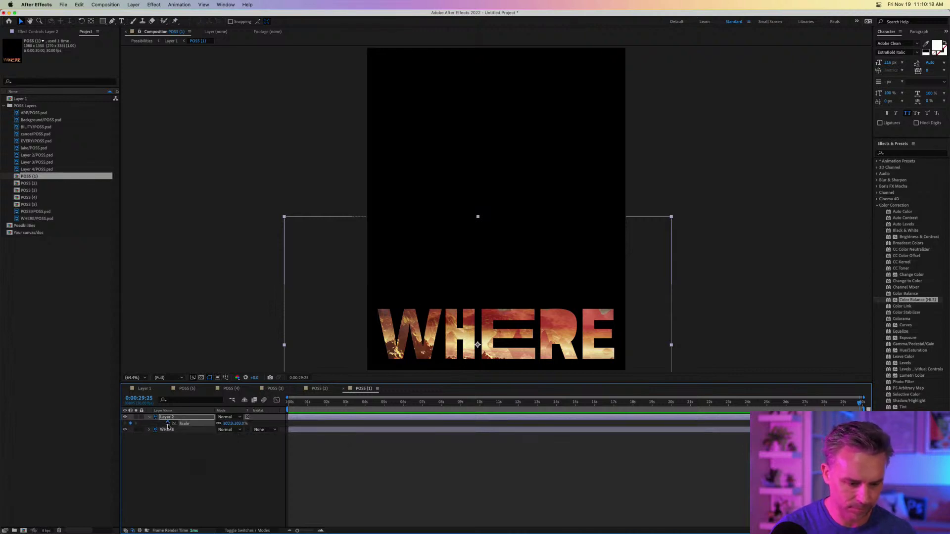
pyautogui.hotkey('alt', 'shift', 'p')
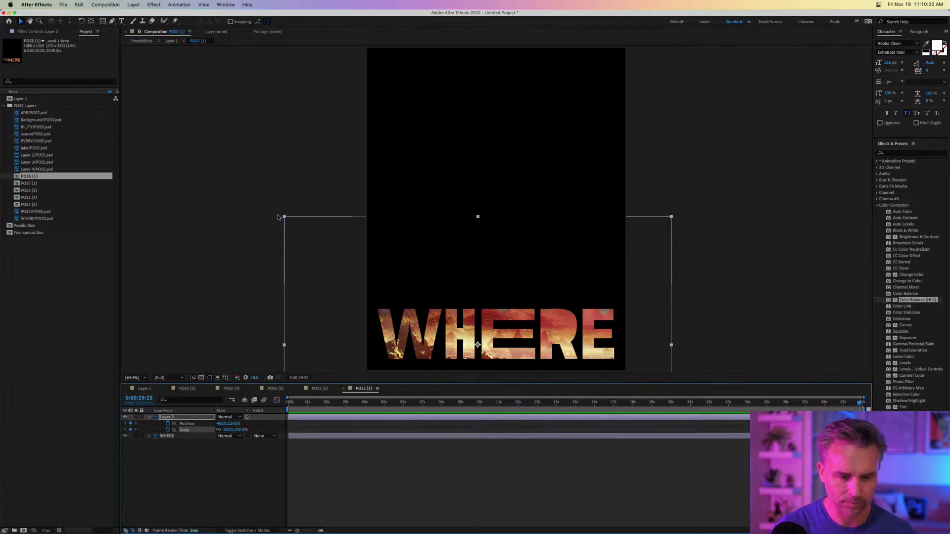
# End the photo at about 70% nudged right, starting from about 207% shifted down-left.
pyautogui.moveTo(284, 218); pyautogui.dragTo(342, 268)
pyautogui.moveTo(423, 320); pyautogui.dragTo(431, 319)
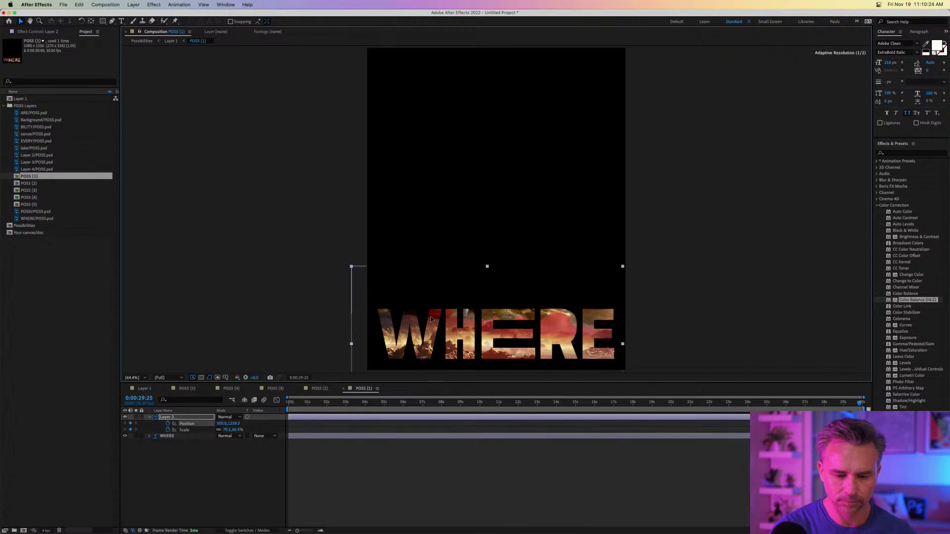
pyautogui.click(301, 402)
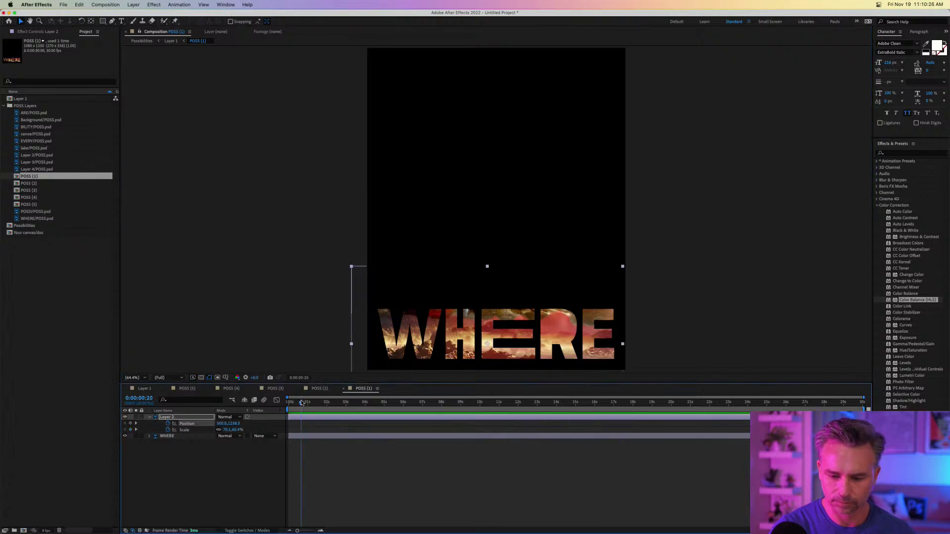
pyautogui.moveTo(302, 402); pyautogui.dragTo(286, 402)
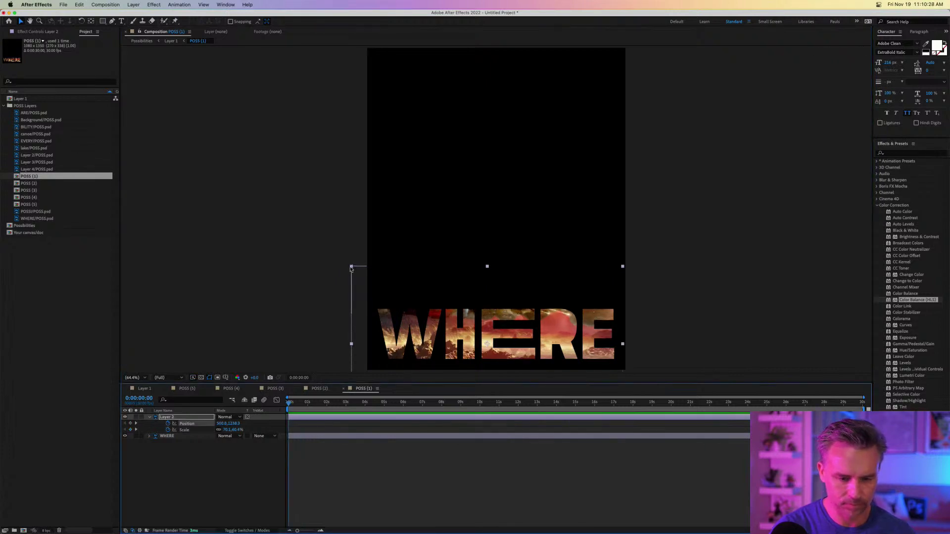
pyautogui.moveTo(352, 267); pyautogui.dragTo(101, 133)
pyautogui.moveTo(354, 248); pyautogui.dragTo(162, 418)
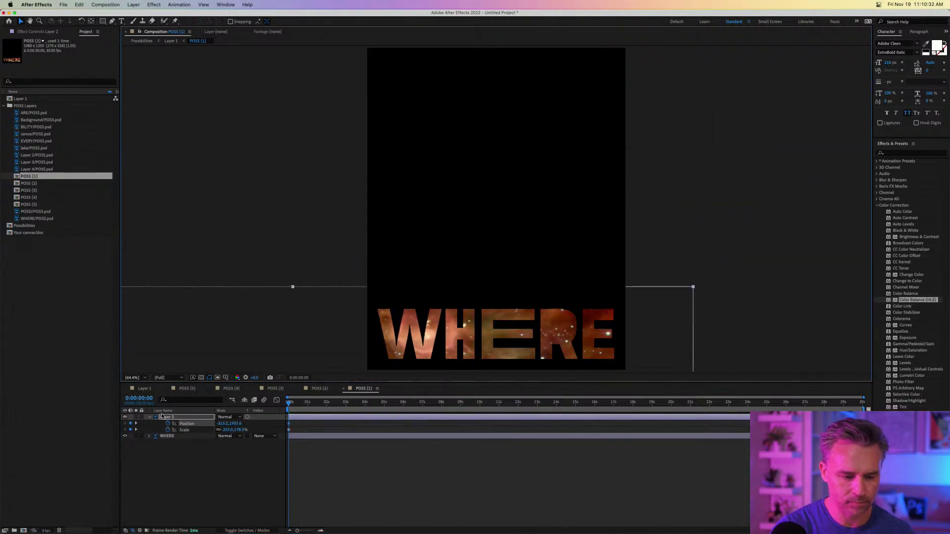
pyautogui.click(144, 389)
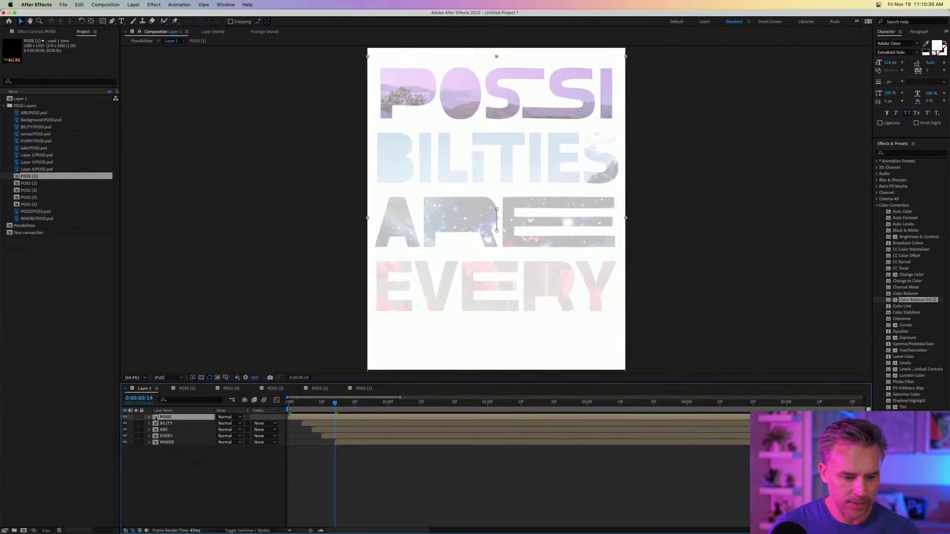
# Check the lake photo's keyframes in POSSI, then preview the poster from the first frame.
pyautogui.doubleClick(166, 417)
pyautogui.moveTo(542, 431)
pyautogui.mouseDown()
pyautogui.moveTo(610, 461)
pyautogui.moveTo(859, 438)
pyautogui.mouseUp()
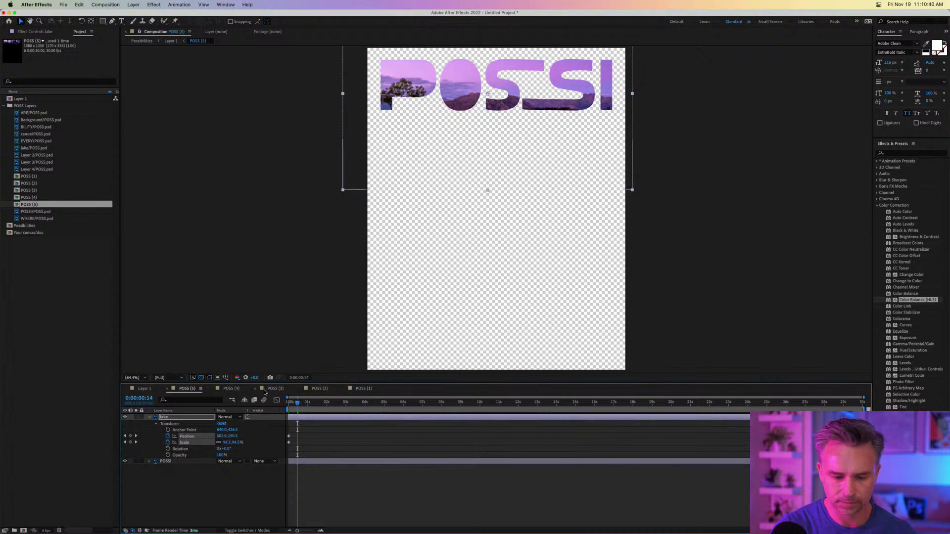
pyautogui.click(141, 389)
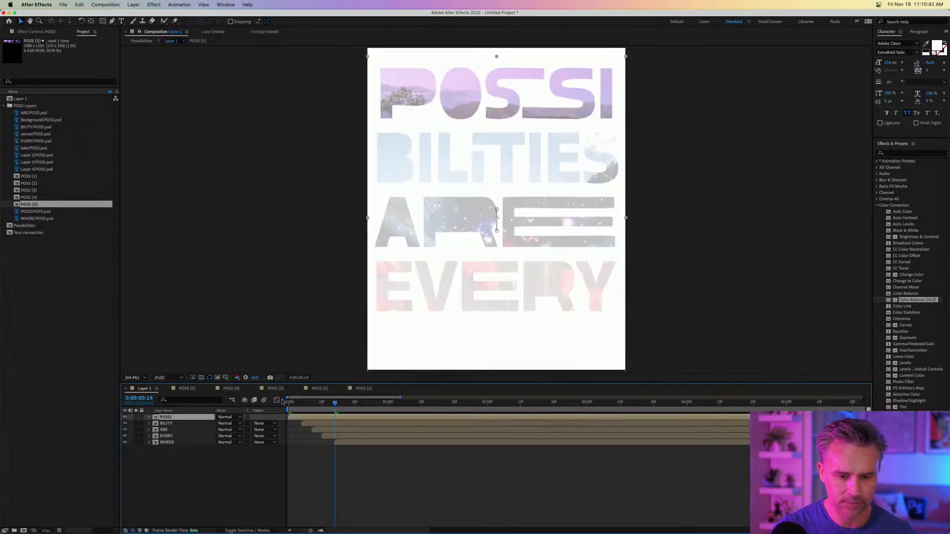
pyautogui.press('Home')
pyautogui.press('space')
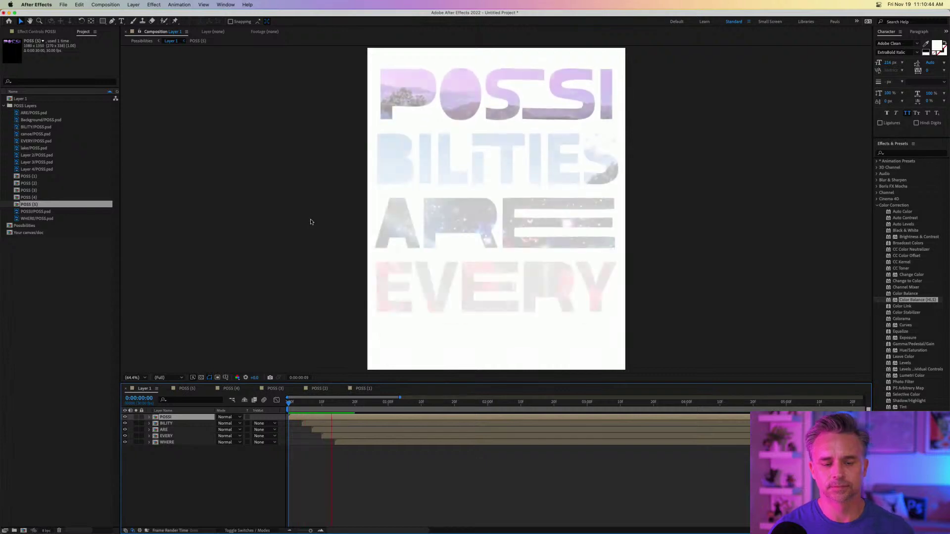
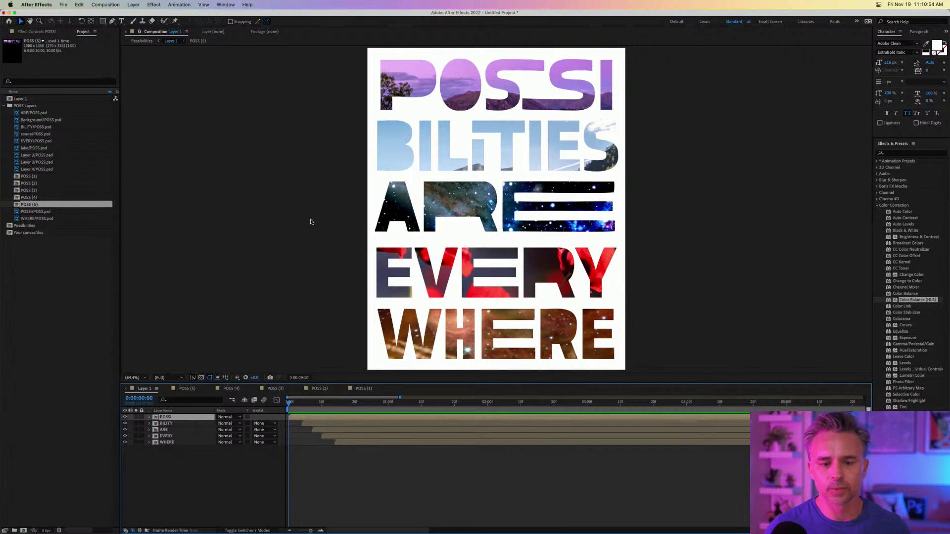
# Stop the preview and zoom the timeline out to the full 30 seconds.
pyautogui.press('space')
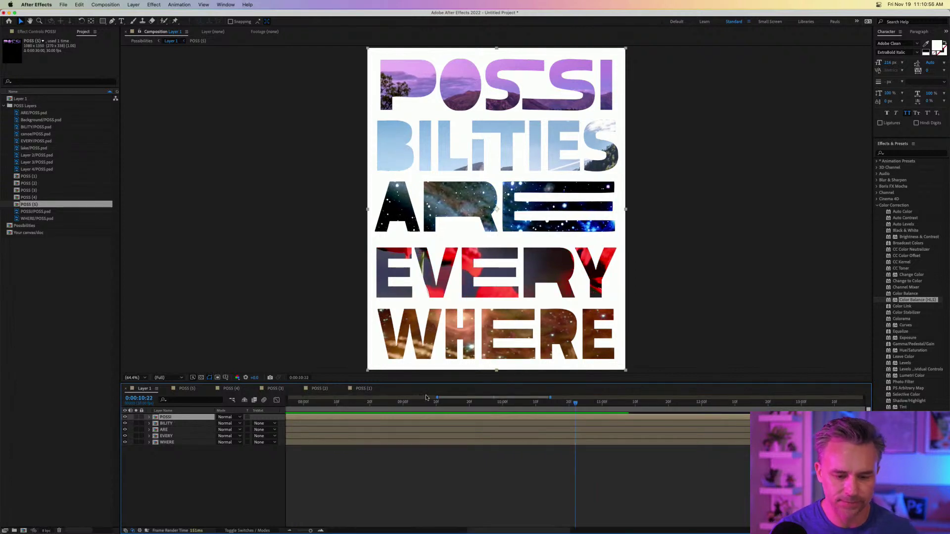
pyautogui.press('-')
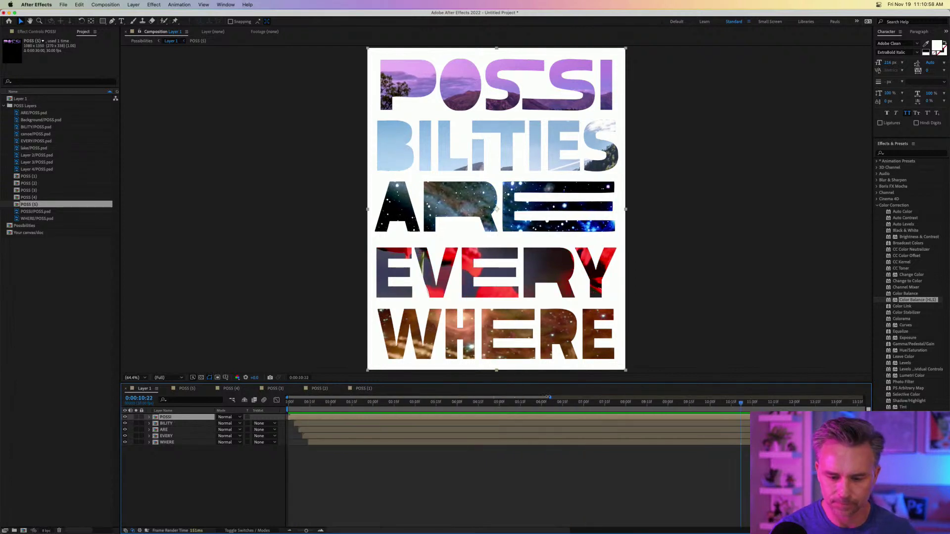
pyautogui.press('-')
pyautogui.press('-')
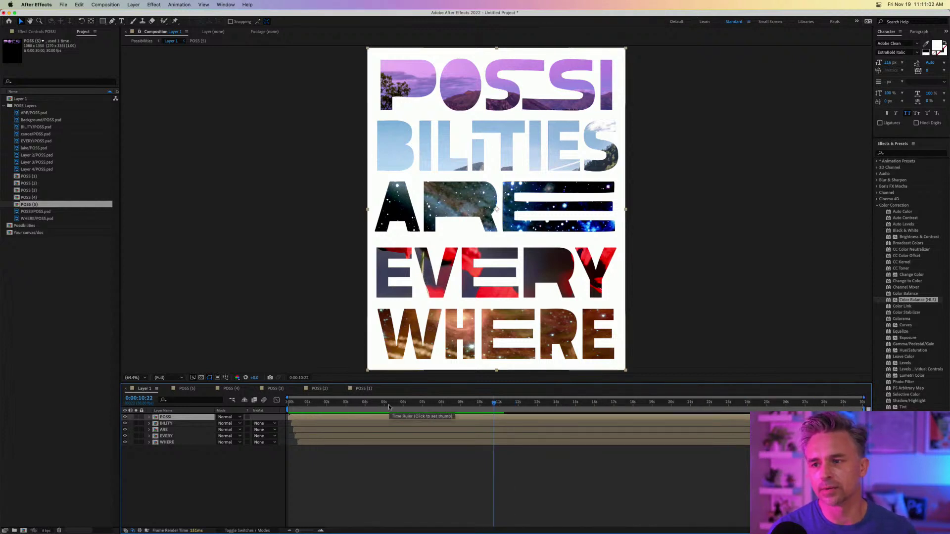
# Replay the word animation from the start, scrub to about six seconds, then hide After Effects.
pyautogui.press('Home')
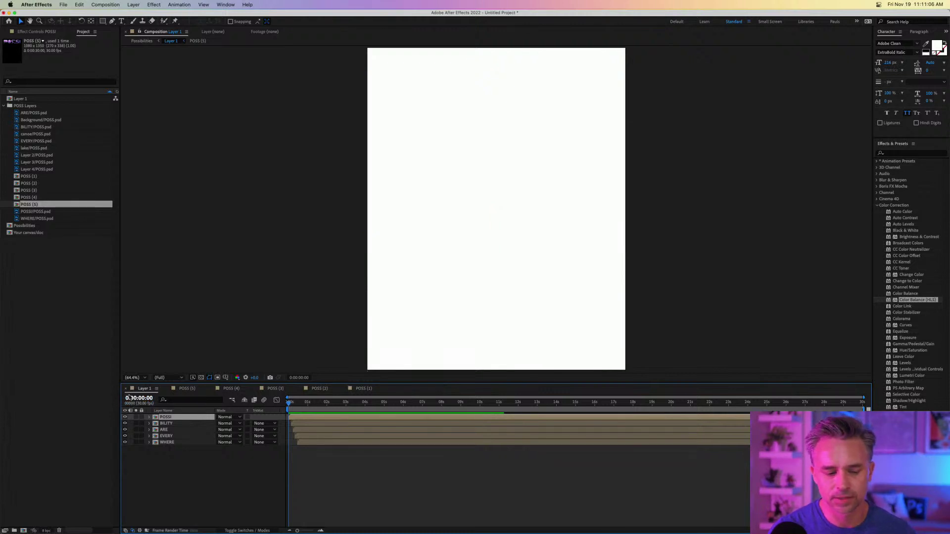
pyautogui.press('space')
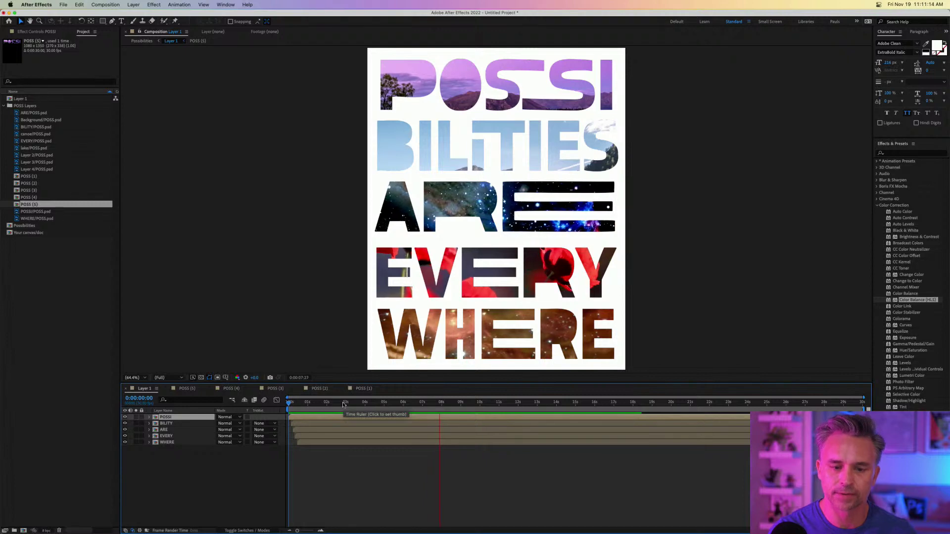
pyautogui.press('space')
pyautogui.moveTo(281, 406); pyautogui.dragTo(608, 428)
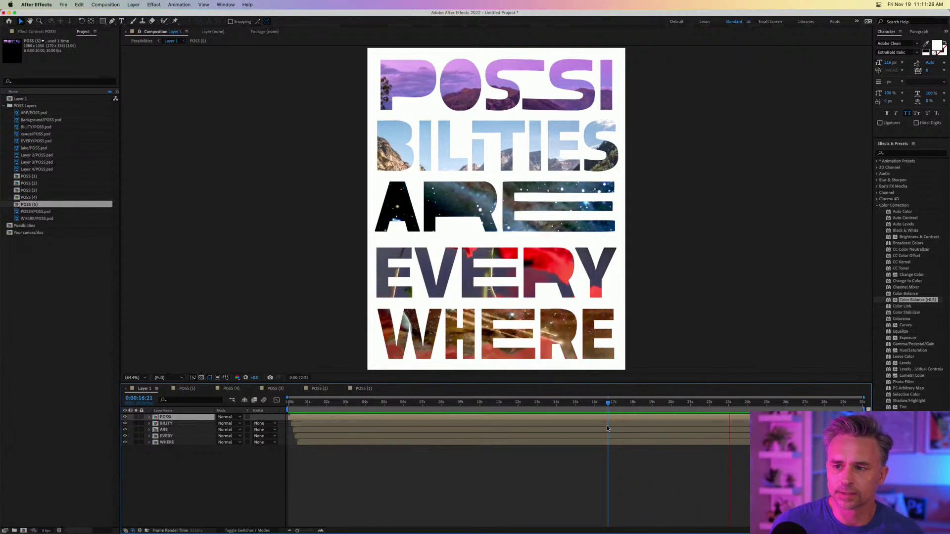
pyautogui.press('super+h')
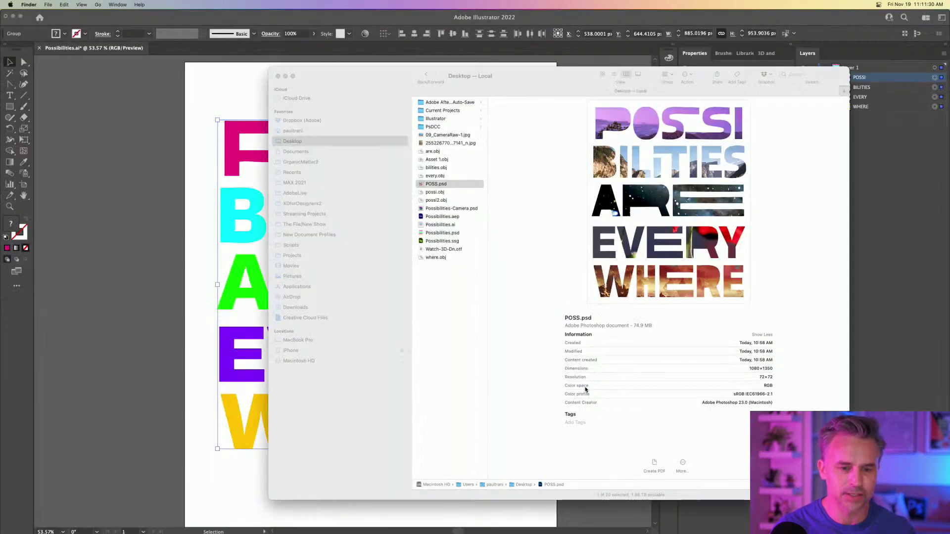
# Bring POSS.psd back up, collapse the Comments panel and show the Timeline panel.
pyautogui.click(12, 17)
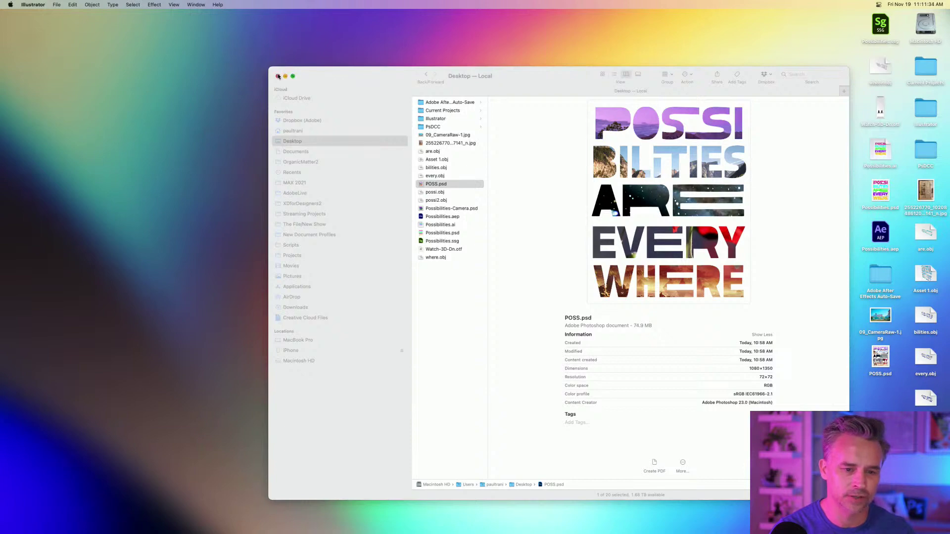
pyautogui.click(278, 76)
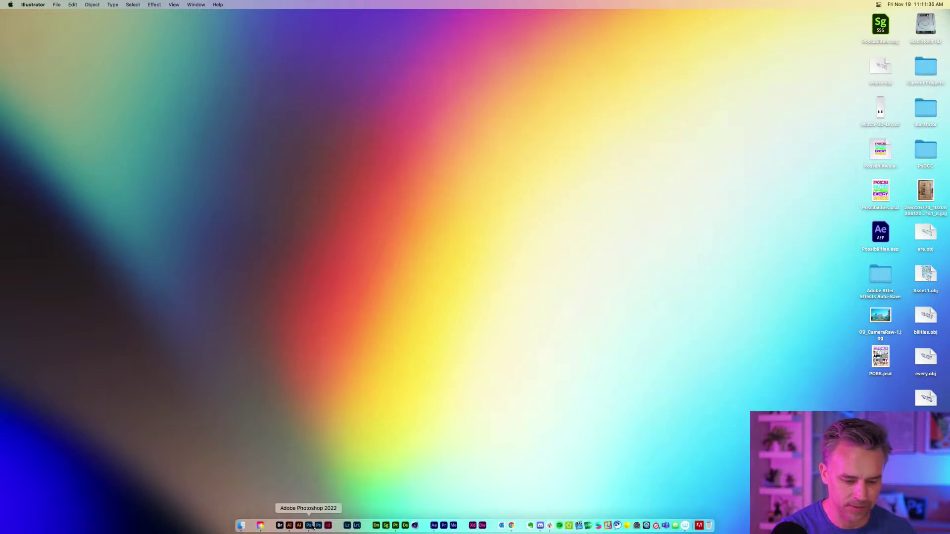
pyautogui.click(308, 527)
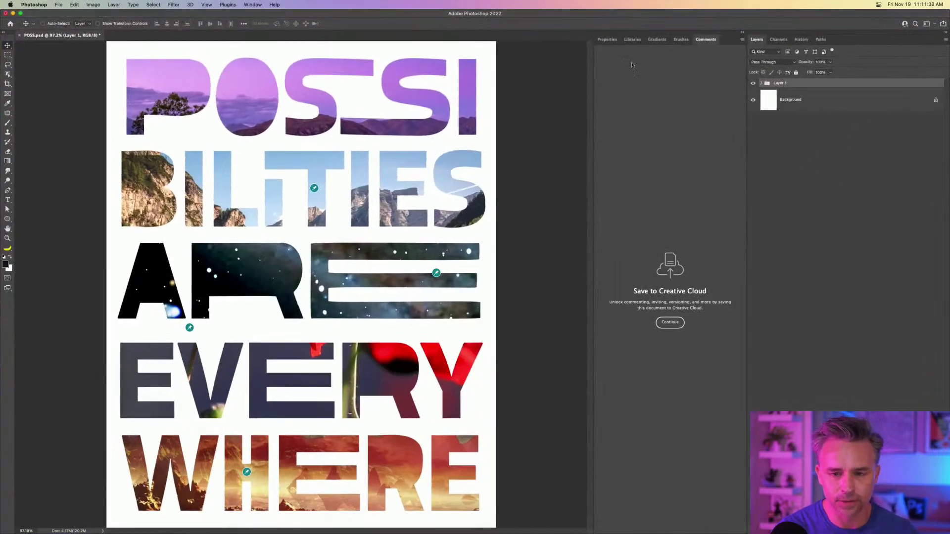
pyautogui.click(742, 33)
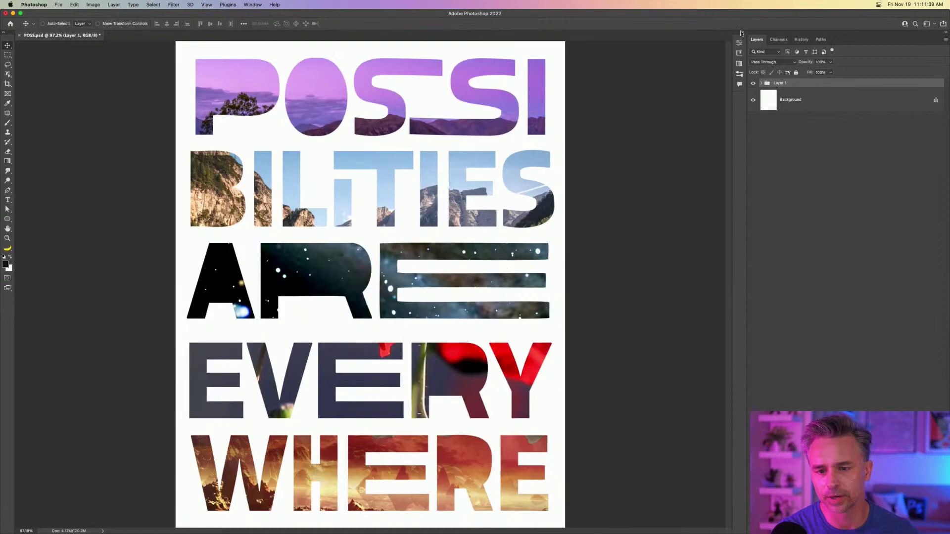
pyautogui.click(247, 4)
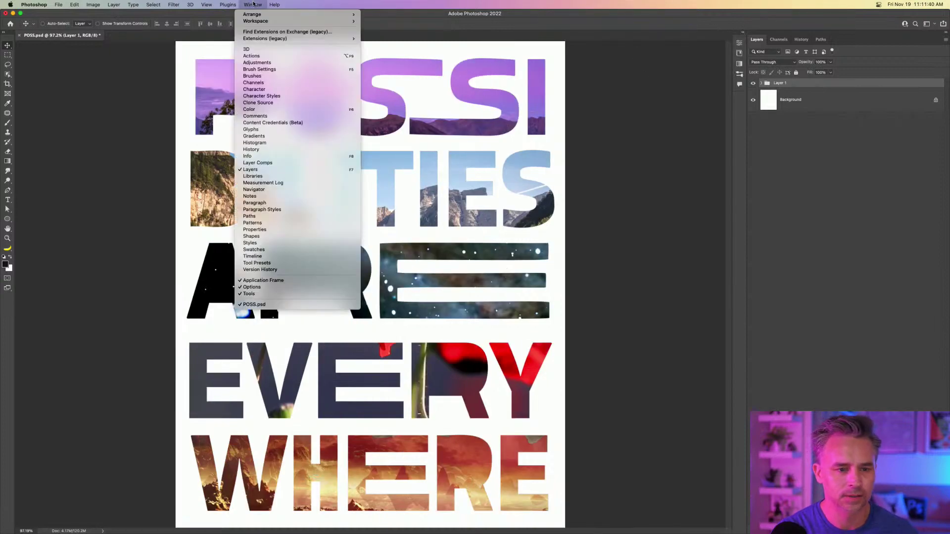
pyautogui.click(291, 257)
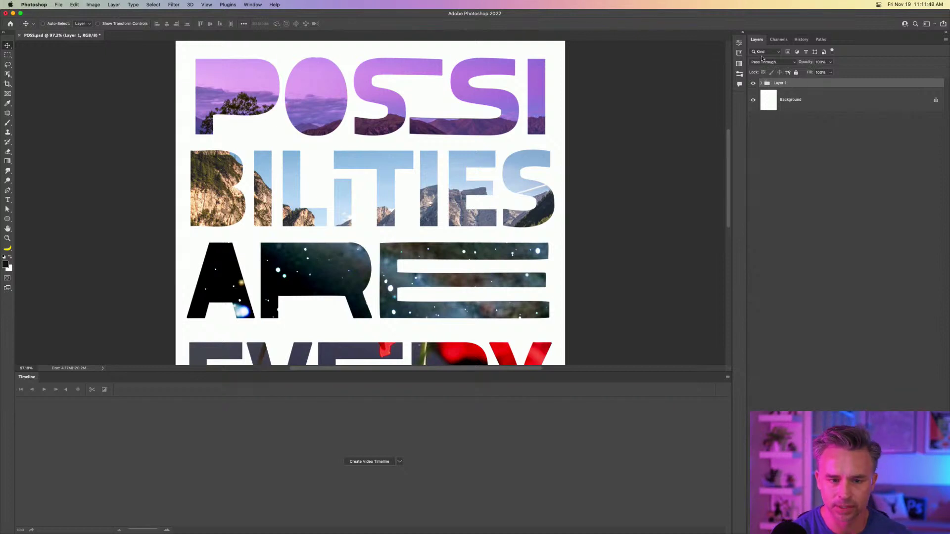
# Save the document as a copy named POSS2.psd.
pyautogui.click(58, 5)
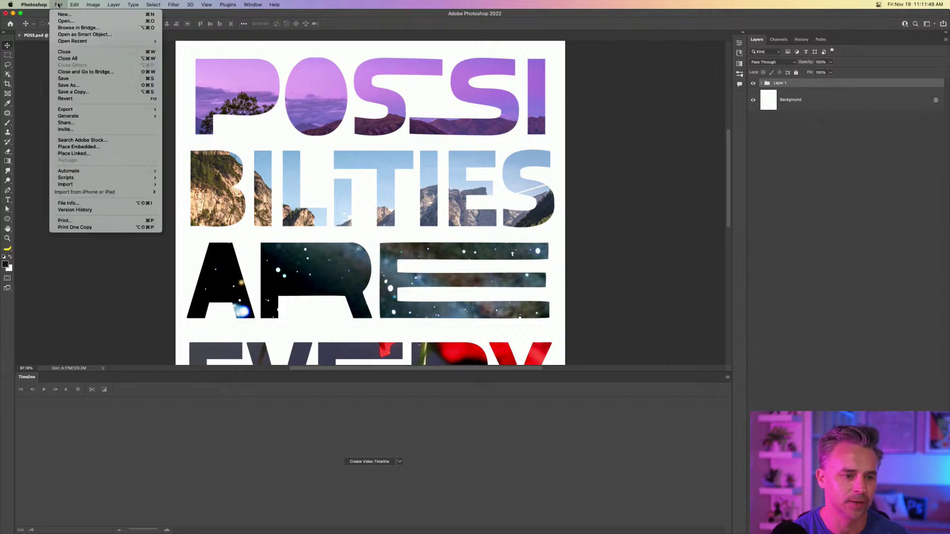
pyautogui.click(68, 85)
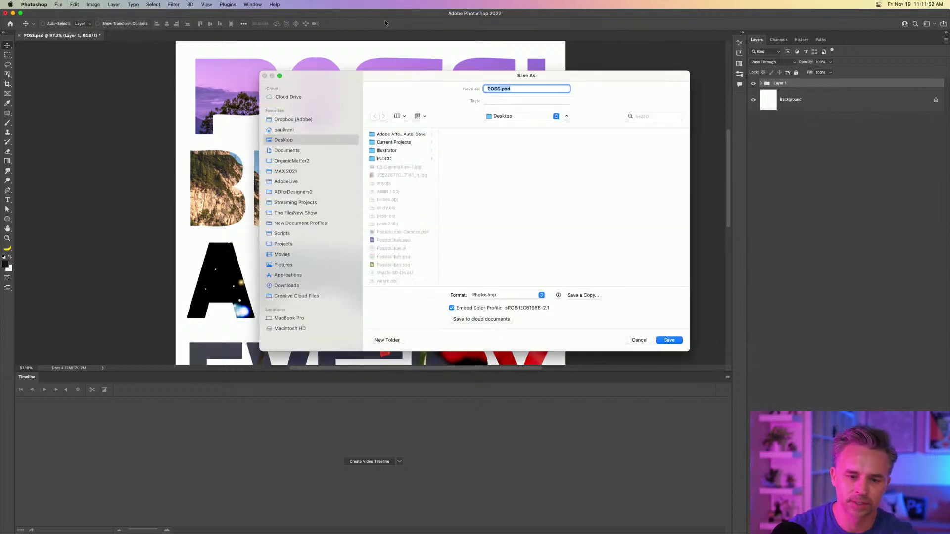
pyautogui.click(495, 88)
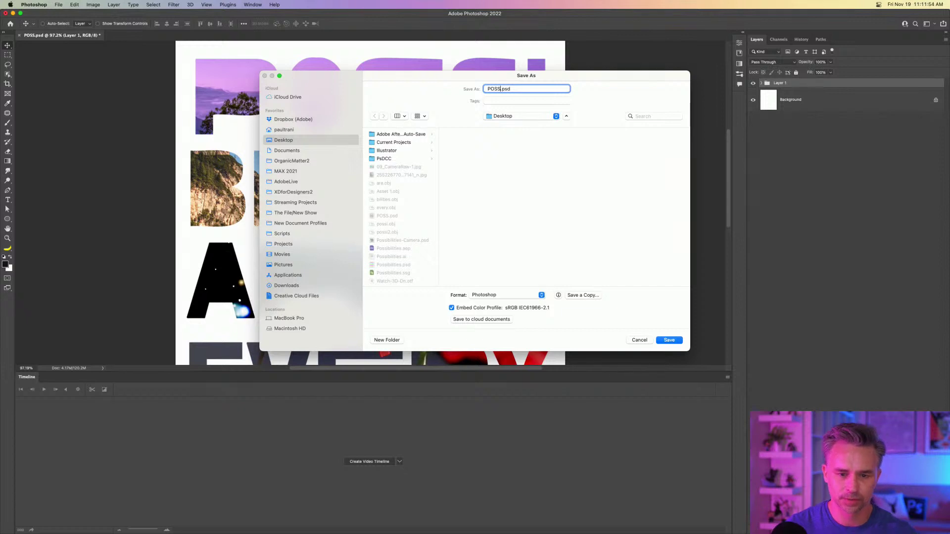
pyautogui.write('2')
pyautogui.press('Return')
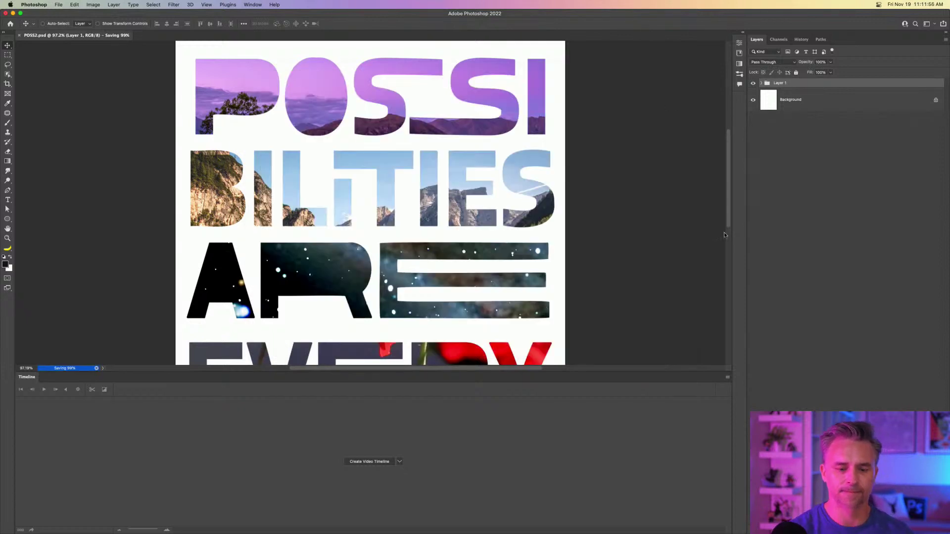
# Ungroup the Layer 1 group and rename Layer 4 to 'space'.
pyautogui.rightClick(822, 84)
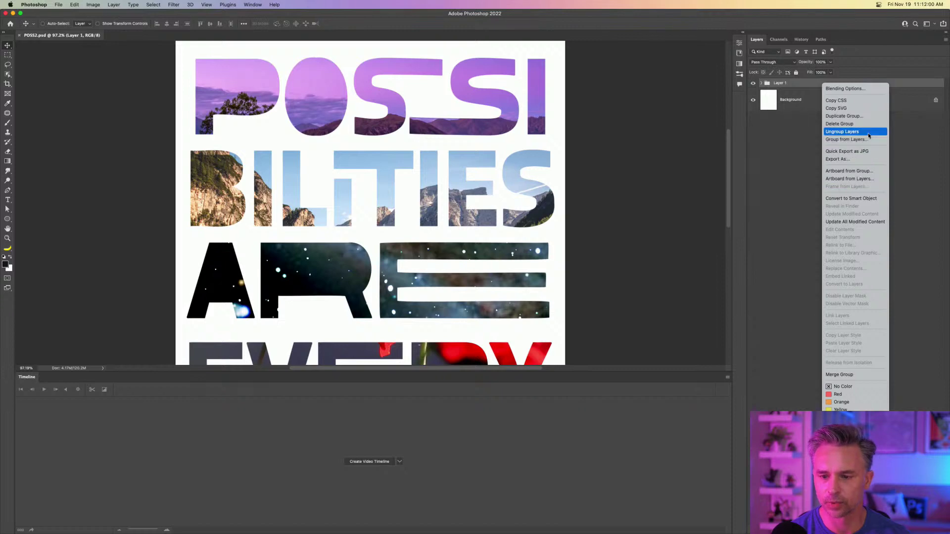
pyautogui.click(842, 132)
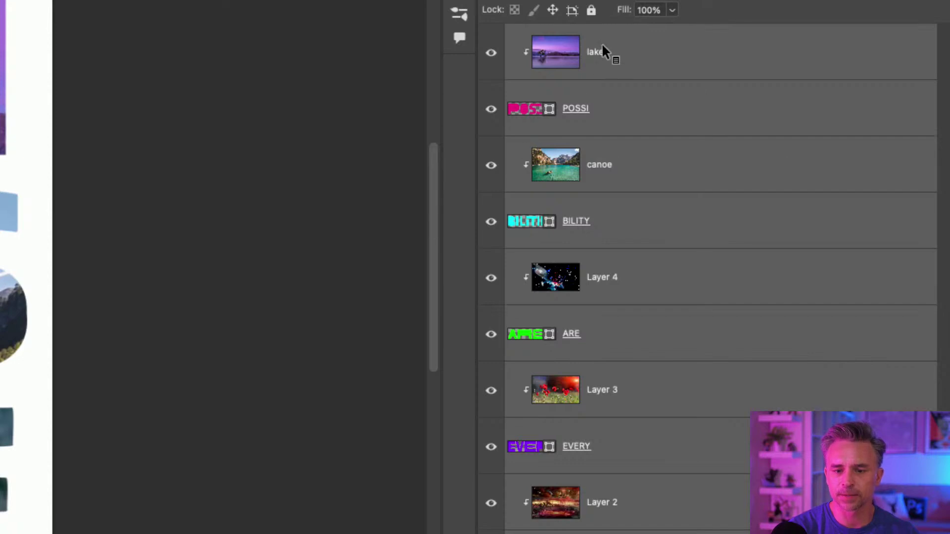
pyautogui.doubleClick(601, 278)
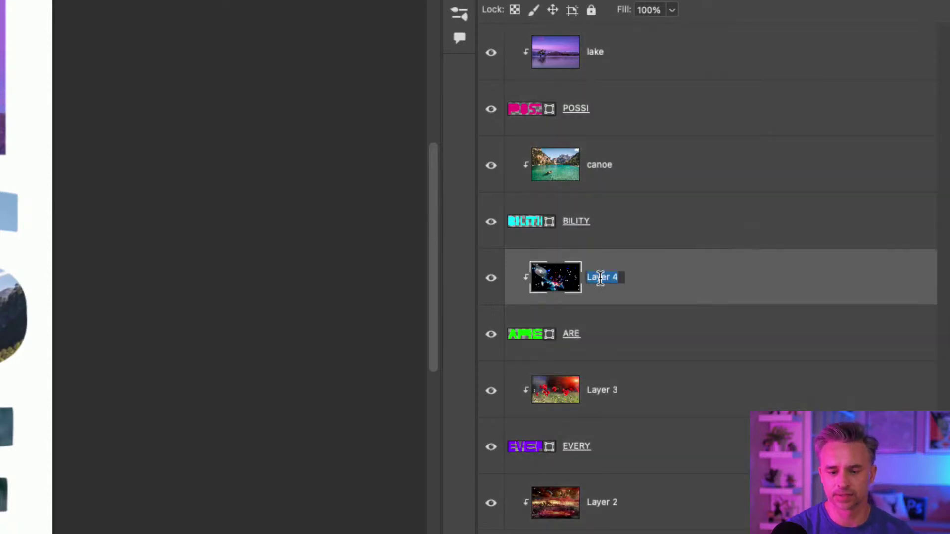
pyautogui.write('space')
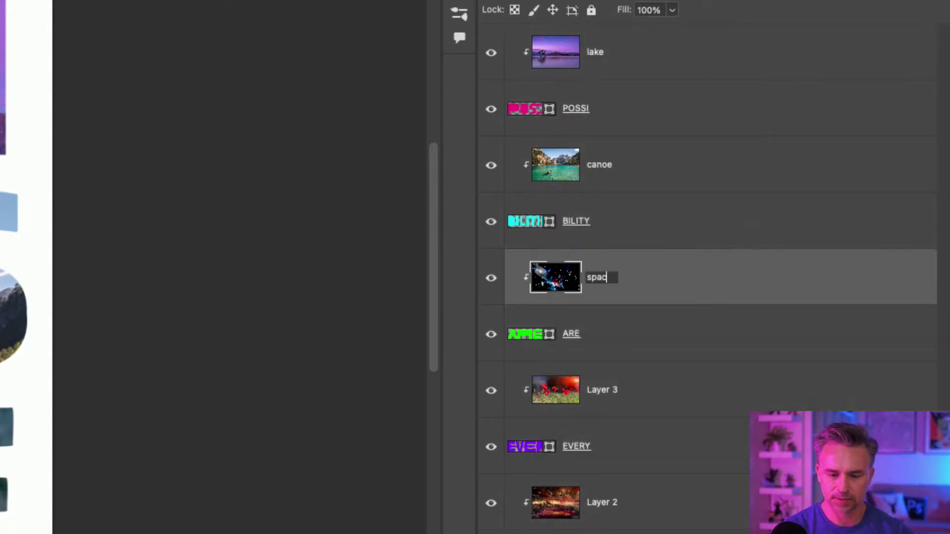
# Rename Layer 3 to 'flowers' and Layer 2 to 'galaxy'.
pyautogui.doubleClick(599, 390)
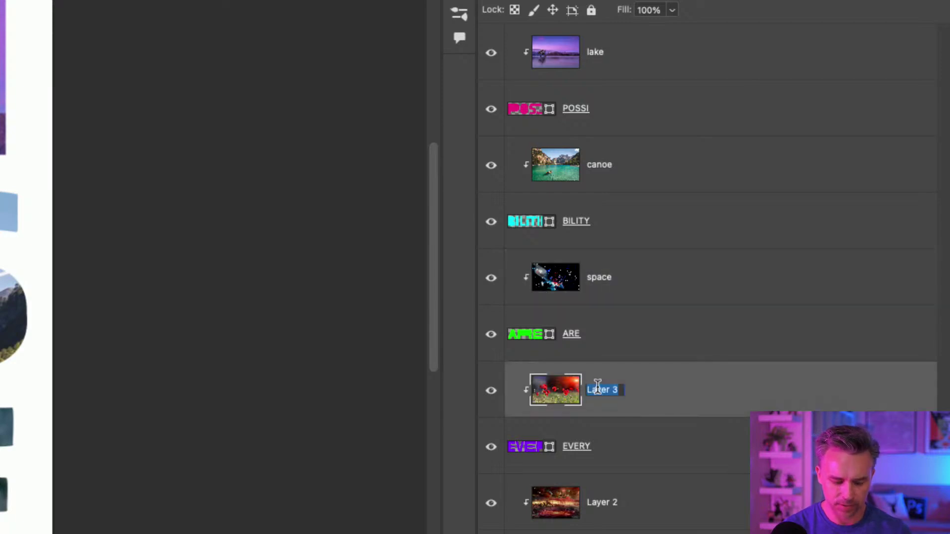
pyautogui.write('flowers')
pyautogui.press('Return')
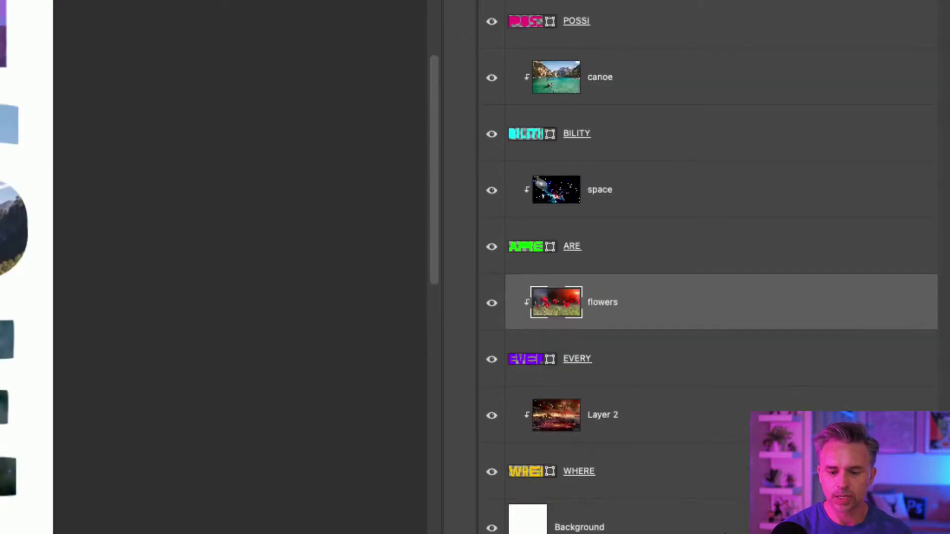
pyautogui.doubleClick(597, 415)
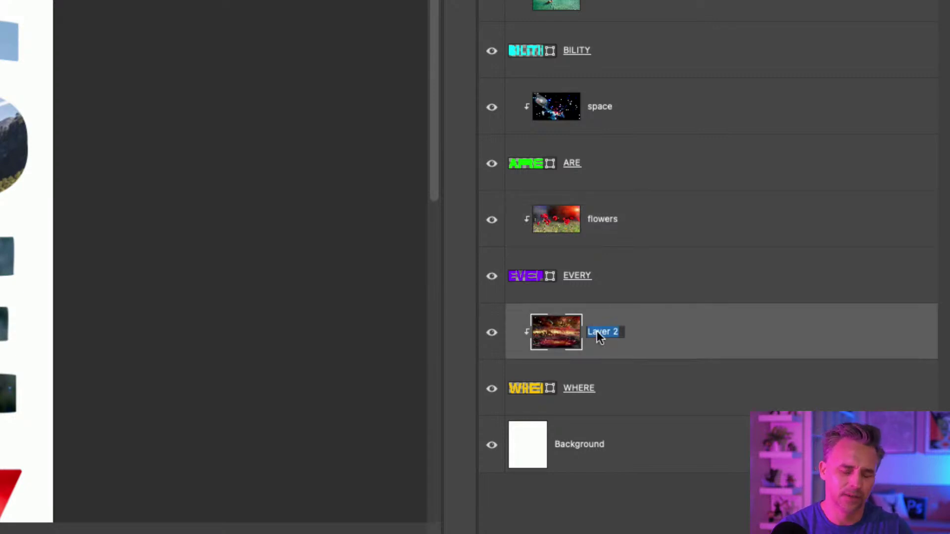
pyautogui.write('galaxy')
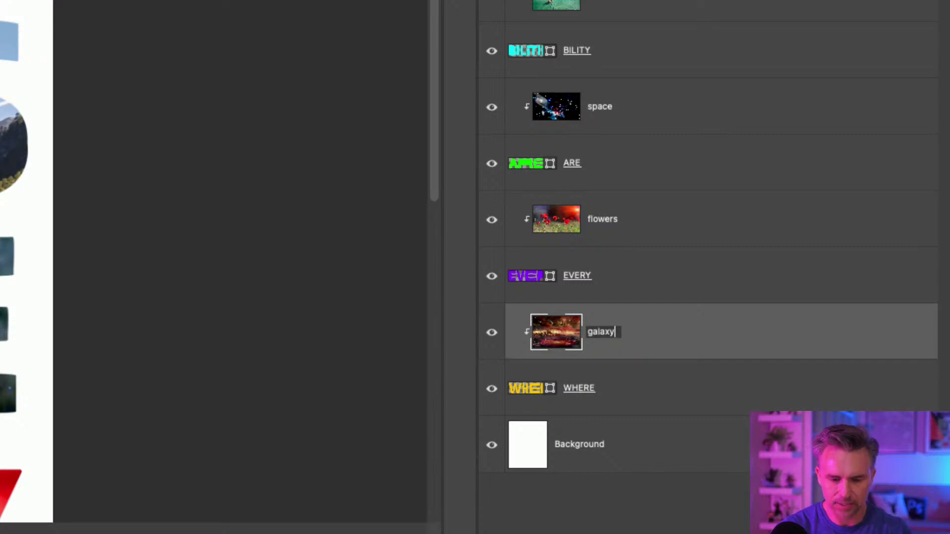
pyautogui.press('Return')
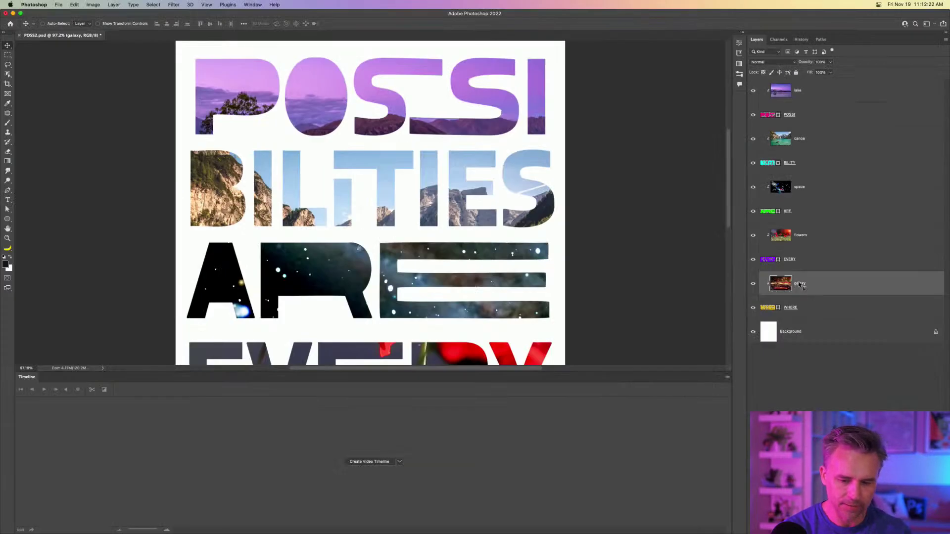
pyautogui.press('pageup')
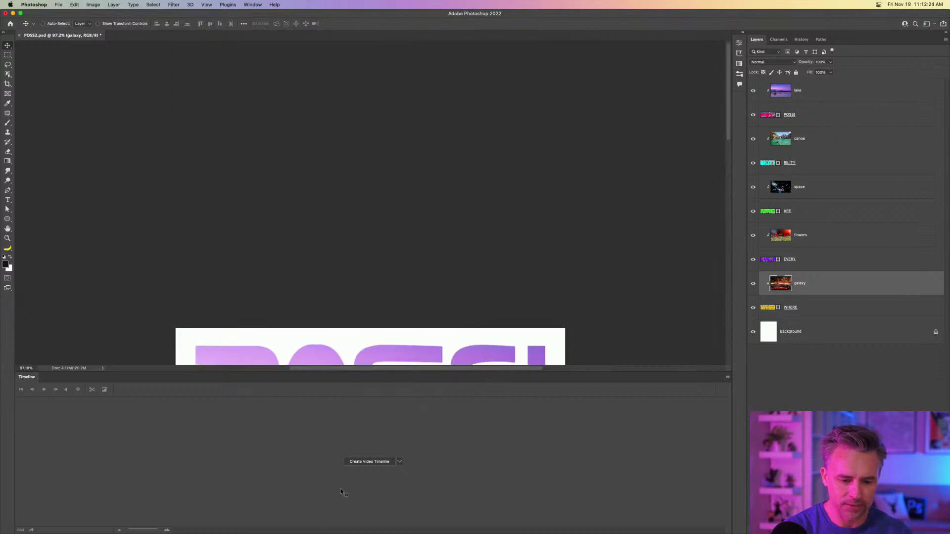
pyautogui.scroll(-10, 281, 266)
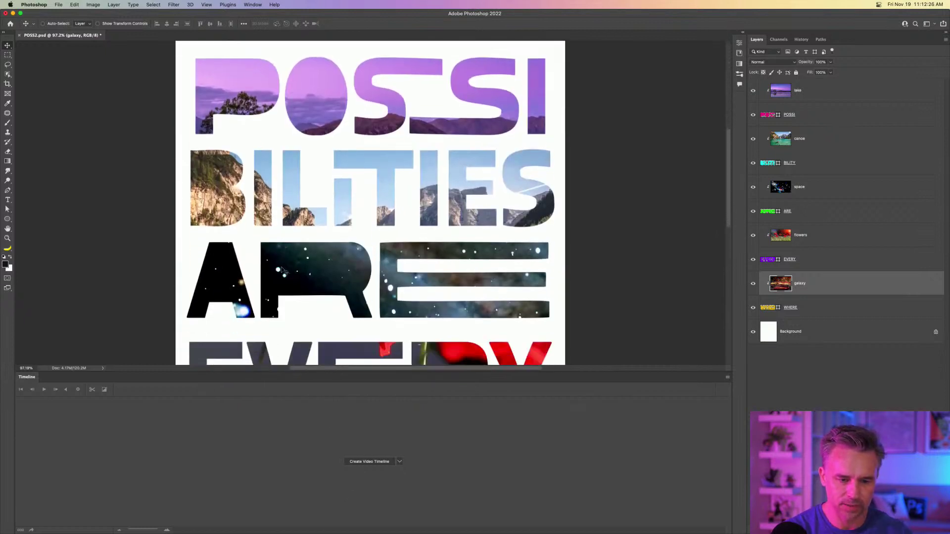
# Create a video timeline, scrub through the first second, and select the lake layer's track.
pyautogui.click(357, 462)
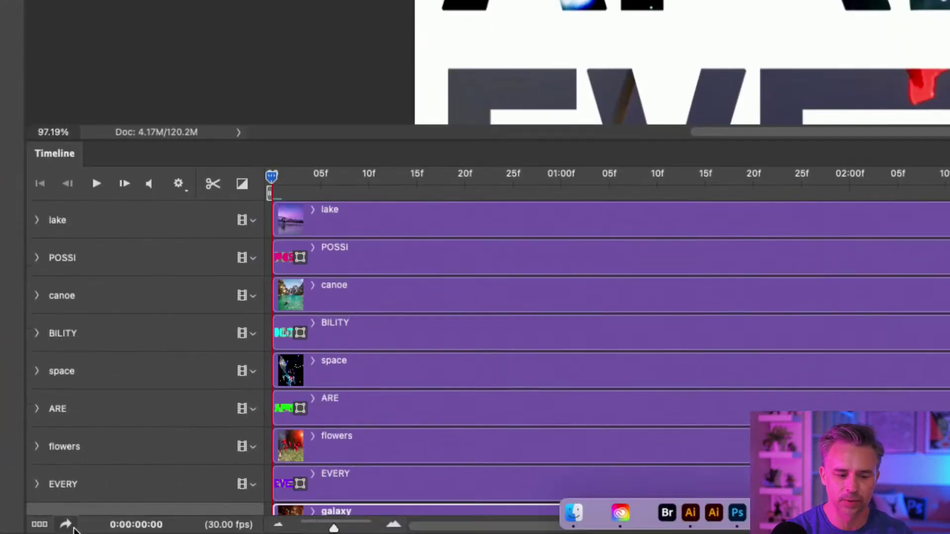
pyautogui.moveTo(290, 175); pyautogui.dragTo(184, 181)
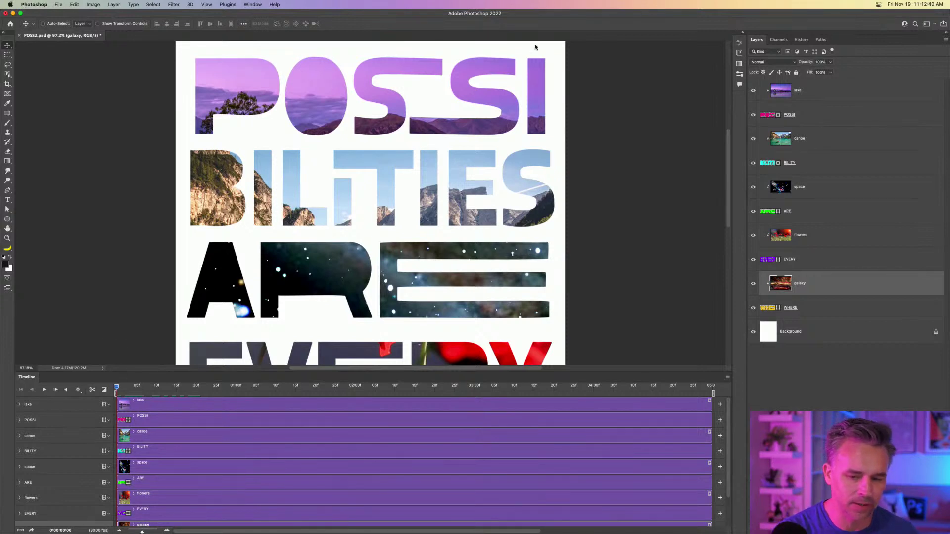
pyautogui.click(814, 94)
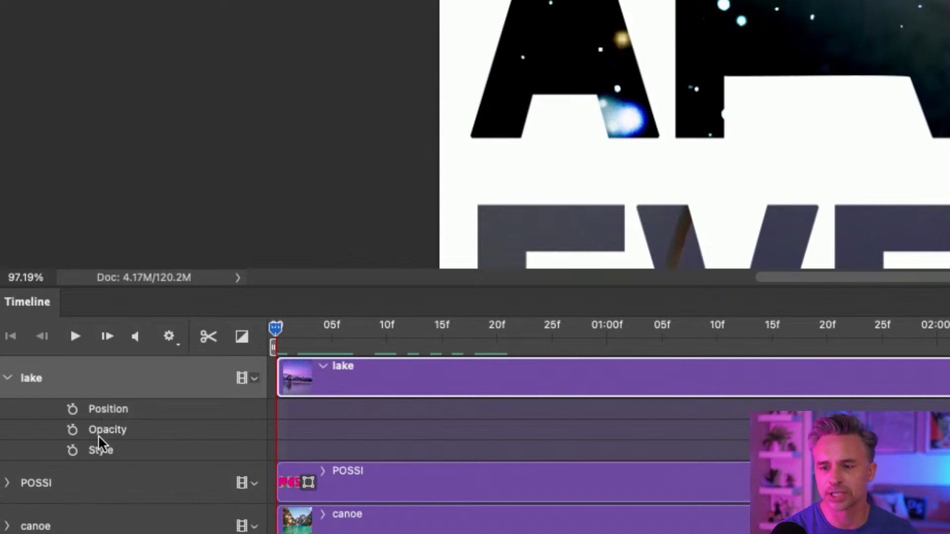
# Keyframe the lake layer's Position so it slides right across POSSI, ending on the last frame.
pyautogui.click(73, 410)
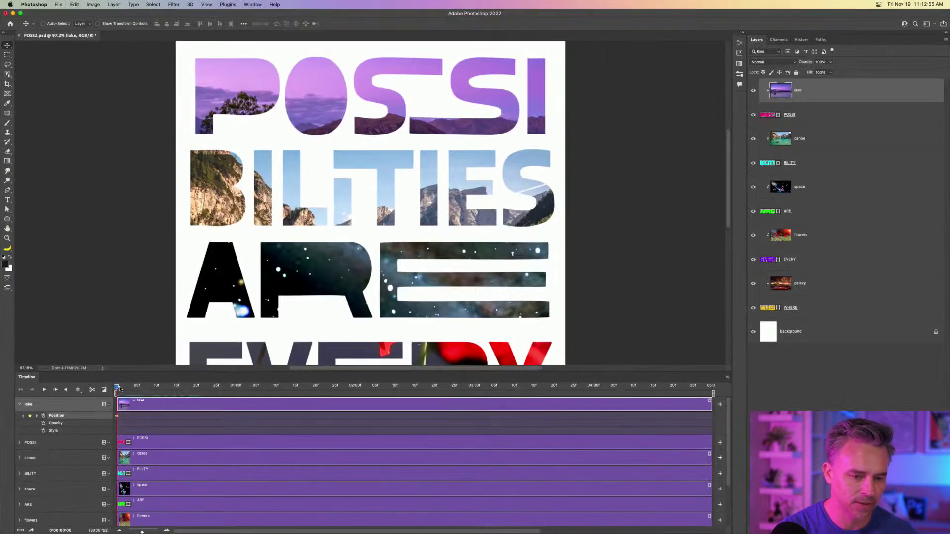
pyautogui.moveTo(120, 389); pyautogui.dragTo(585, 388)
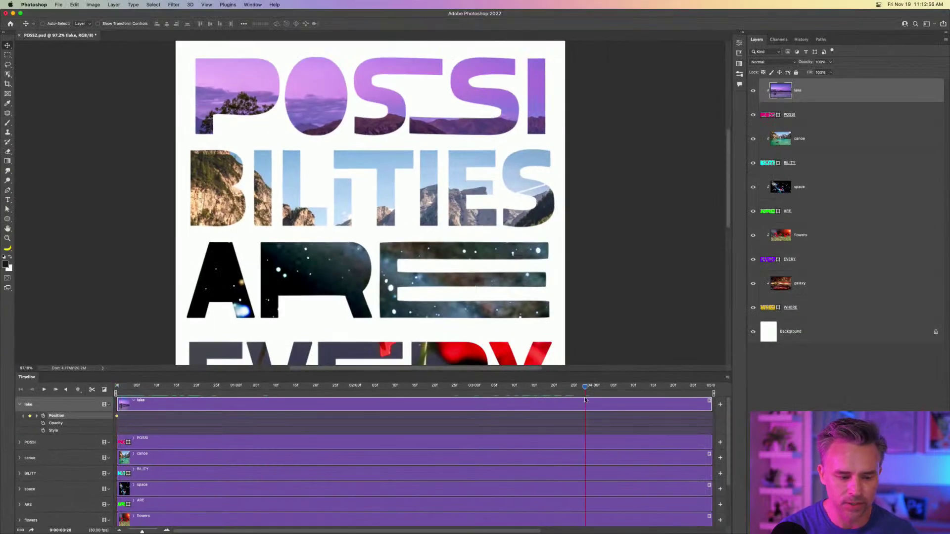
pyautogui.moveTo(534, 103); pyautogui.dragTo(490, 101)
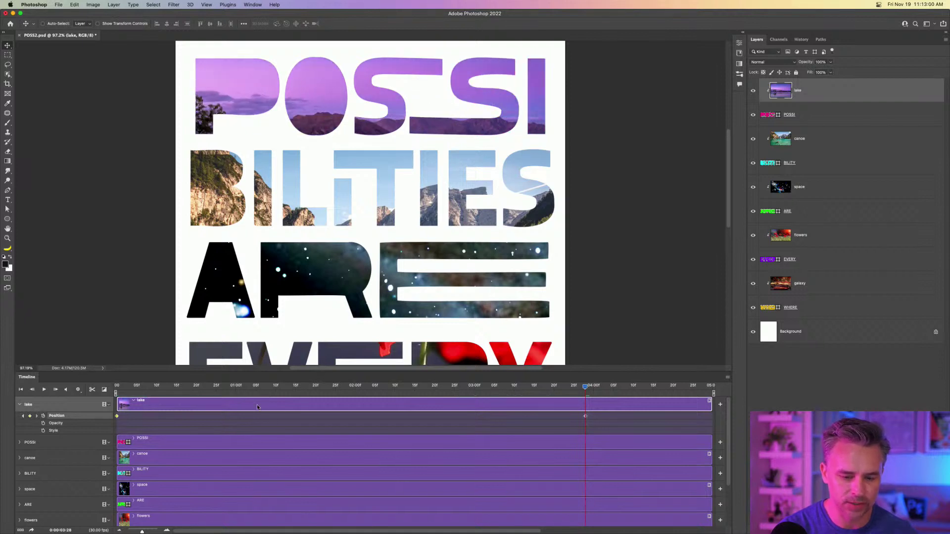
pyautogui.moveTo(259, 388); pyautogui.dragTo(117, 388)
pyautogui.moveTo(188, 107); pyautogui.dragTo(230, 96)
pyautogui.moveTo(116, 387); pyautogui.dragTo(715, 417)
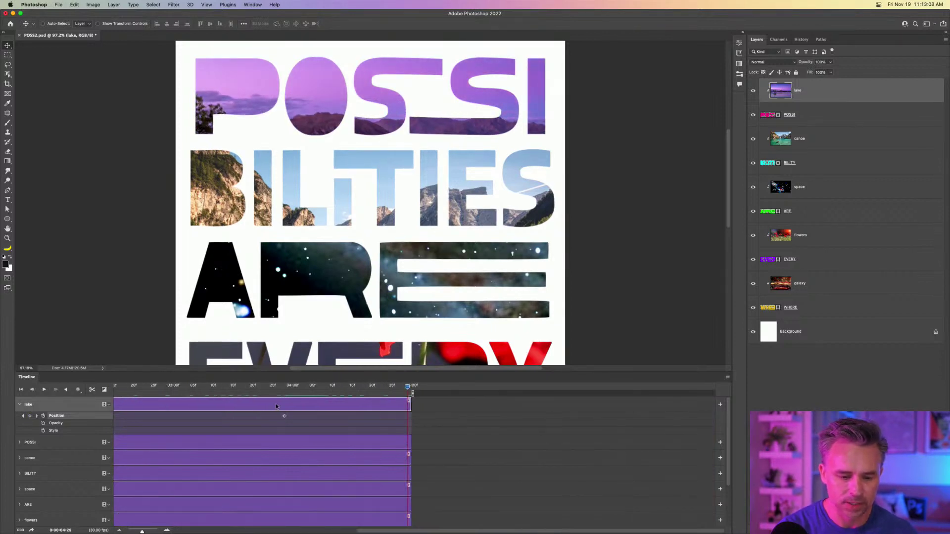
pyautogui.moveTo(284, 418); pyautogui.dragTo(404, 424)
pyautogui.hscroll(-8, 317, 431)
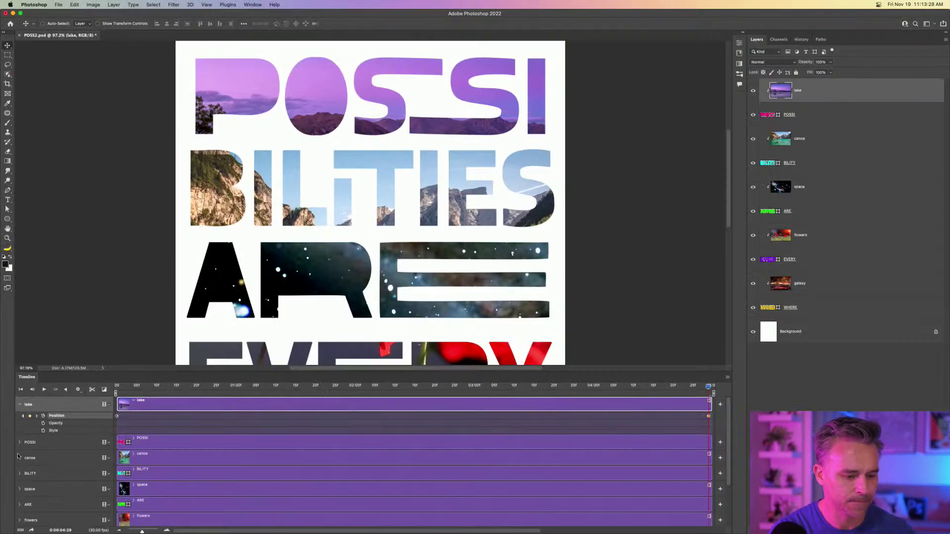
# Add canoe Position keyframes from frame 0, sliding and raising the footage to show water and boats.
pyautogui.click(19, 459)
pyautogui.click(43, 477)
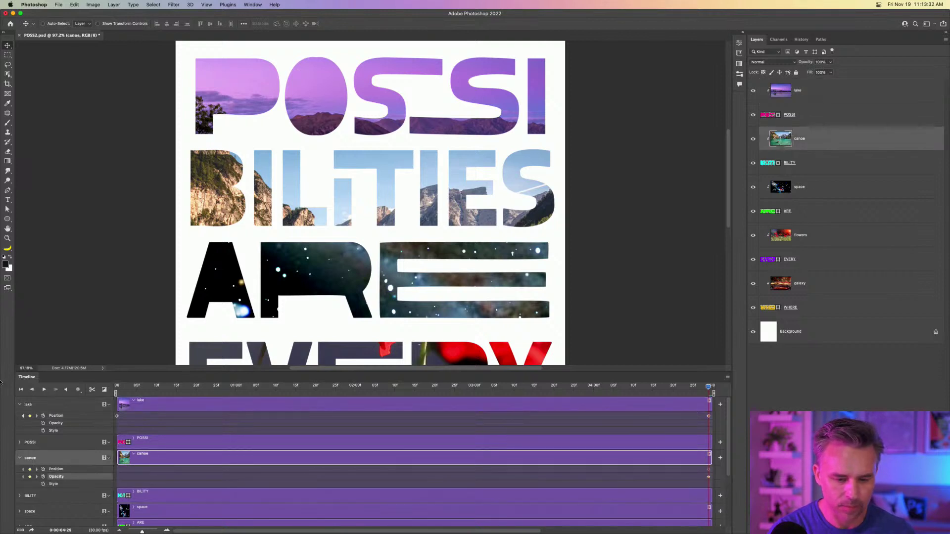
pyautogui.click(117, 386)
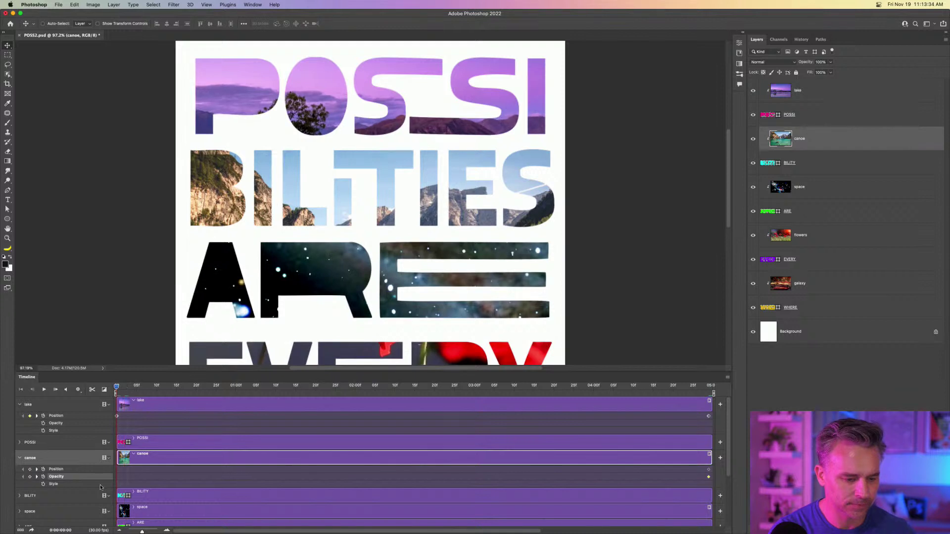
pyautogui.click(55, 469)
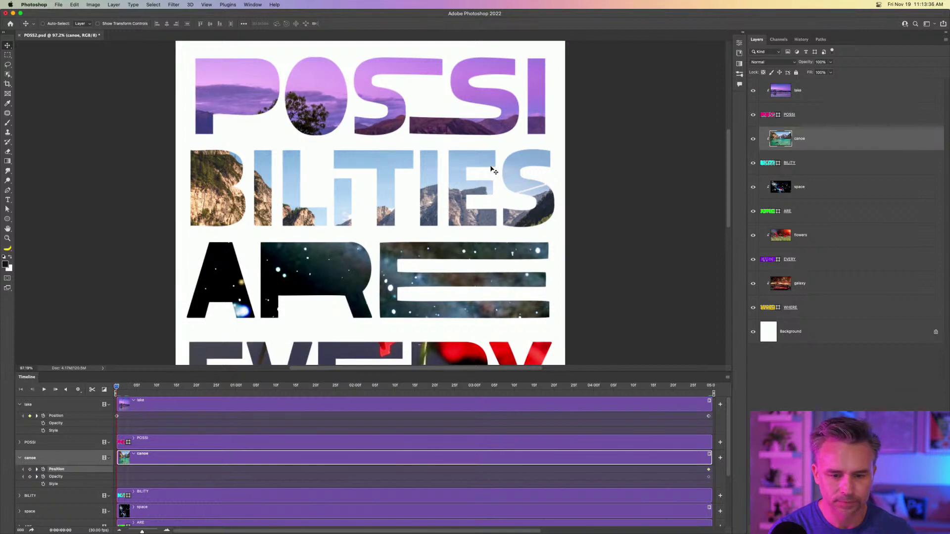
pyautogui.moveTo(500, 161); pyautogui.dragTo(374, 163)
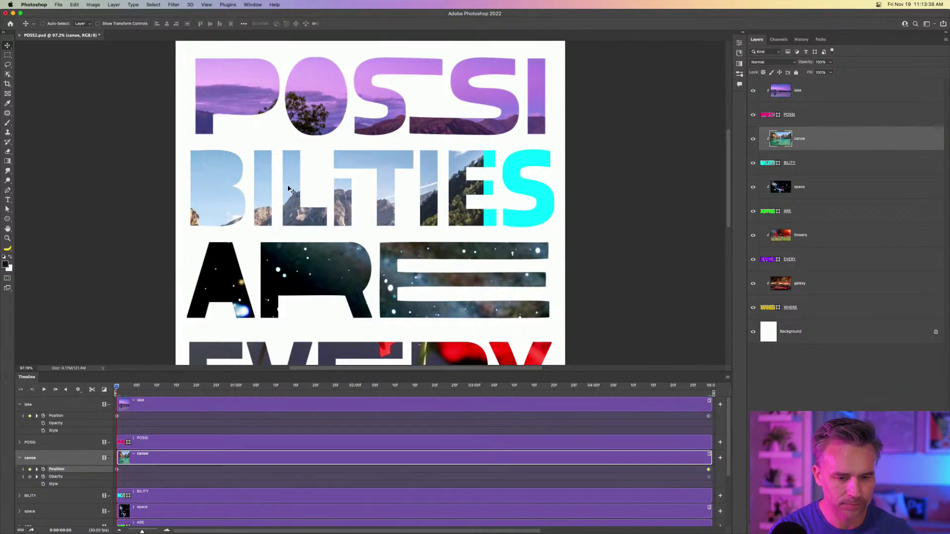
pyautogui.moveTo(293, 188); pyautogui.dragTo(437, 80)
pyautogui.moveTo(387, 216); pyautogui.dragTo(396, 125)
# Preview the lake and canoe motion and expand the BILITY layer's properties.
pyautogui.moveTo(120, 389); pyautogui.dragTo(1, 425)
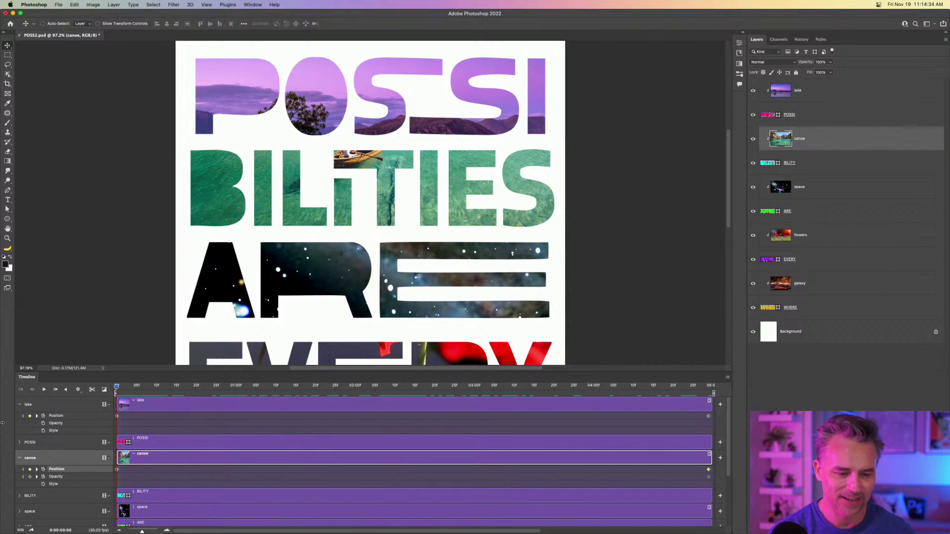
pyautogui.moveTo(117, 387); pyautogui.dragTo(67, 401)
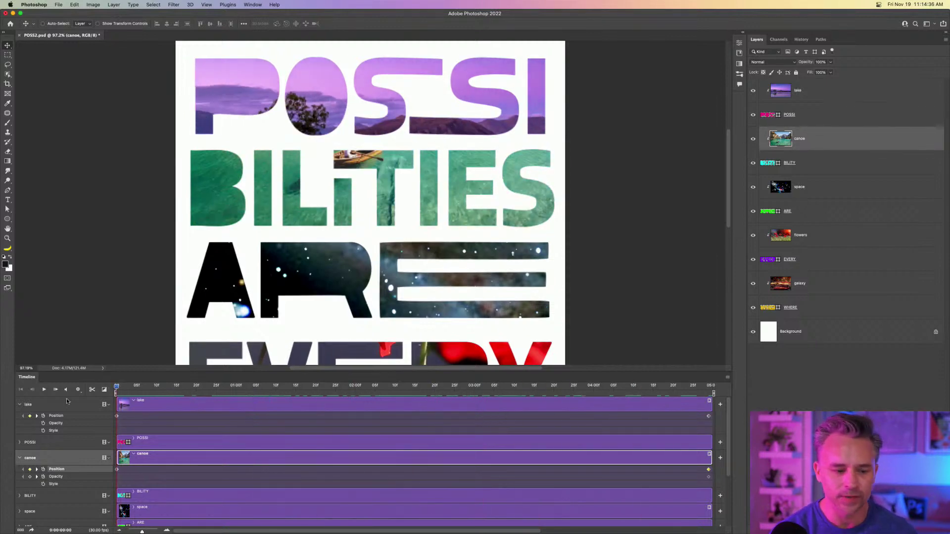
pyautogui.click(22, 406)
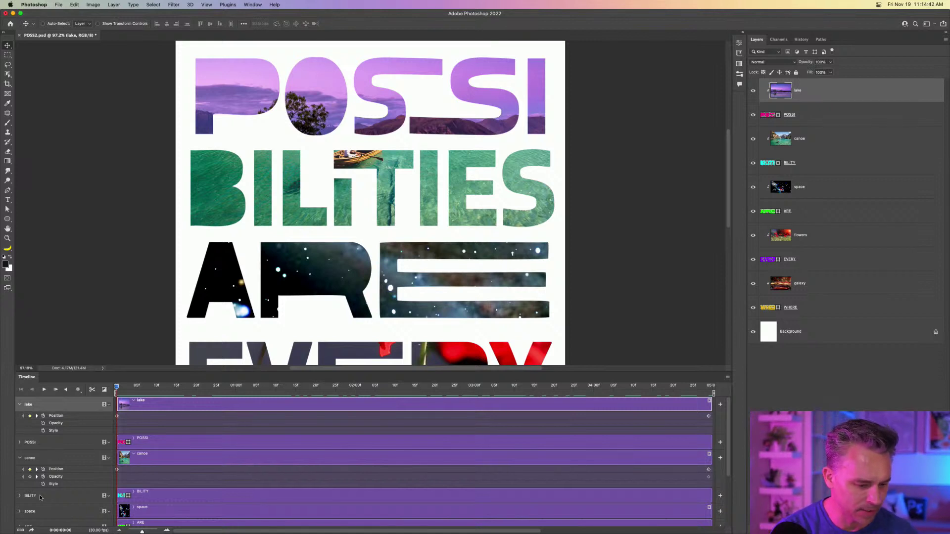
pyautogui.click(19, 495)
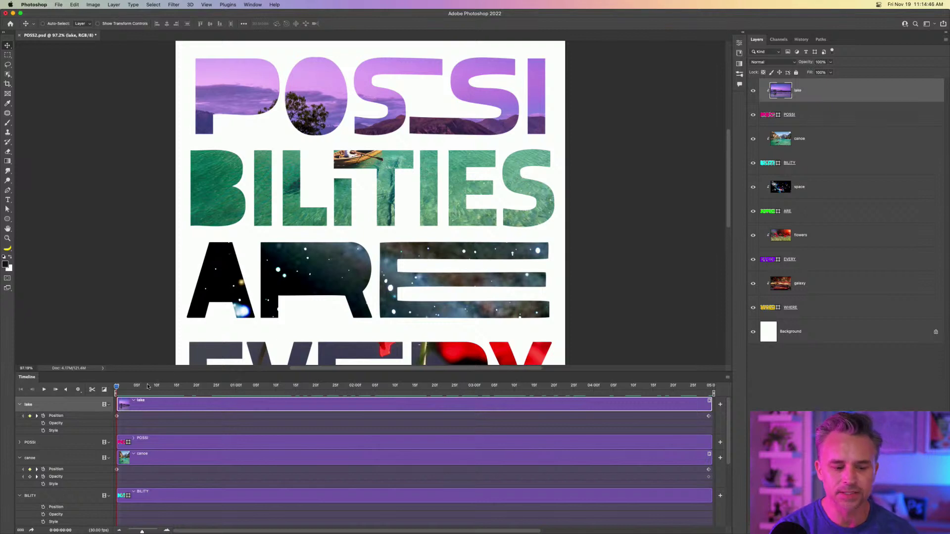
pyautogui.moveTo(147, 387); pyautogui.dragTo(455, 386)
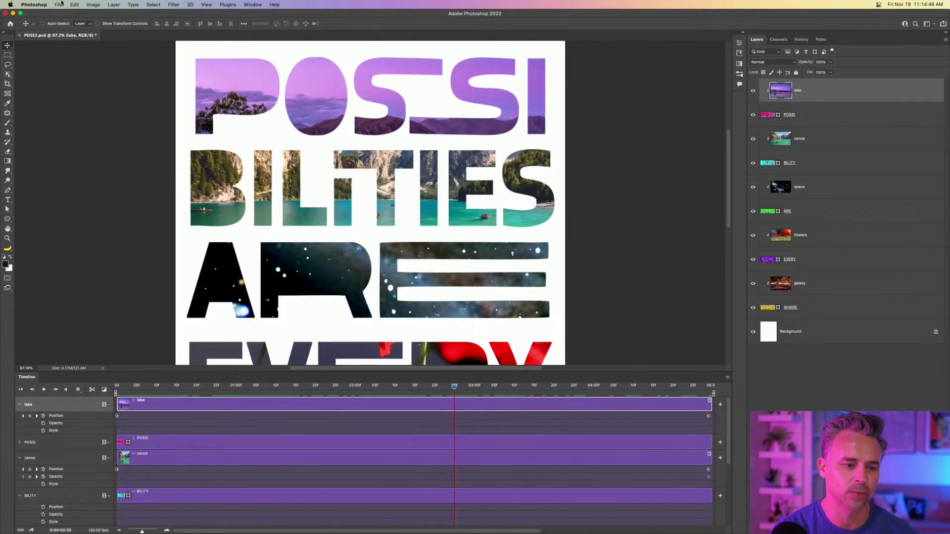
pyautogui.click(59, 5)
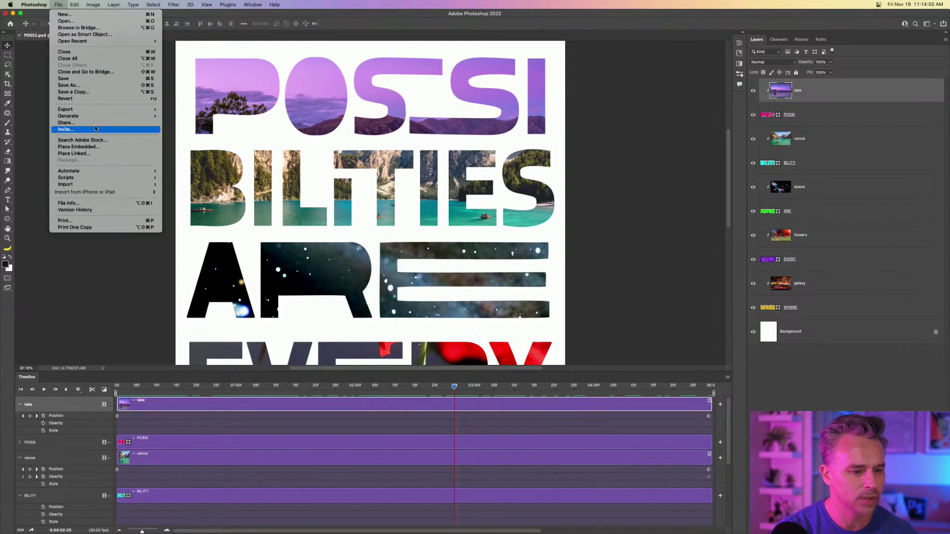
# Send the poster to File > Export > Render Video, then minimize Photoshop.
pyautogui.moveTo(99, 109)
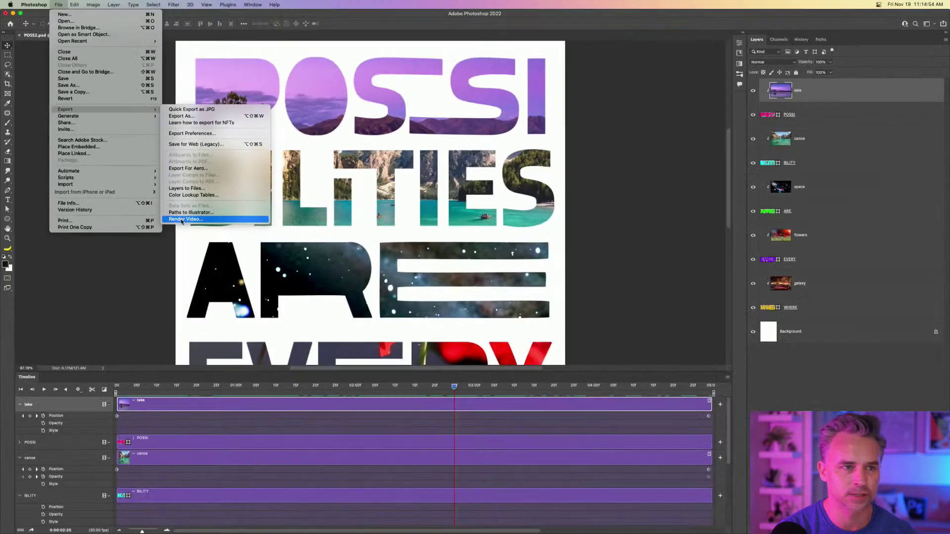
pyautogui.click(181, 219)
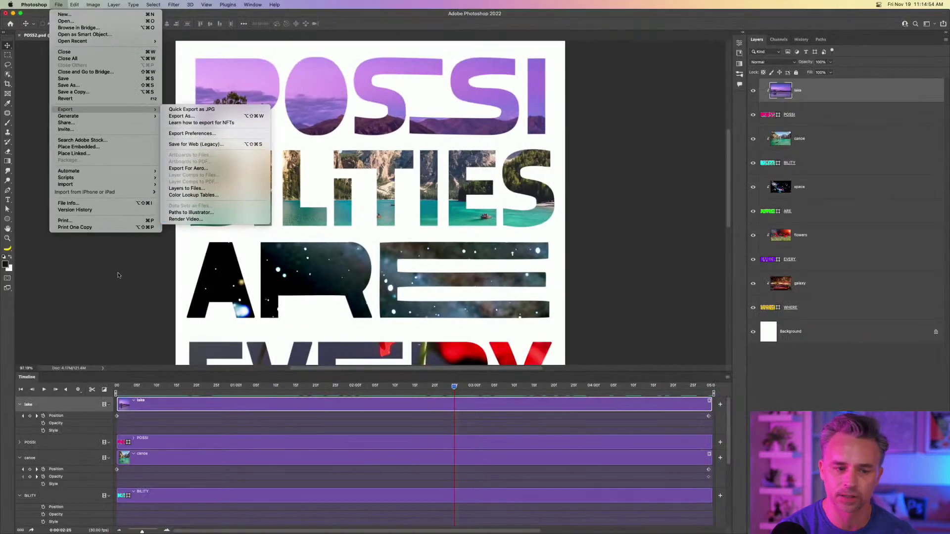
pyautogui.click(13, 13)
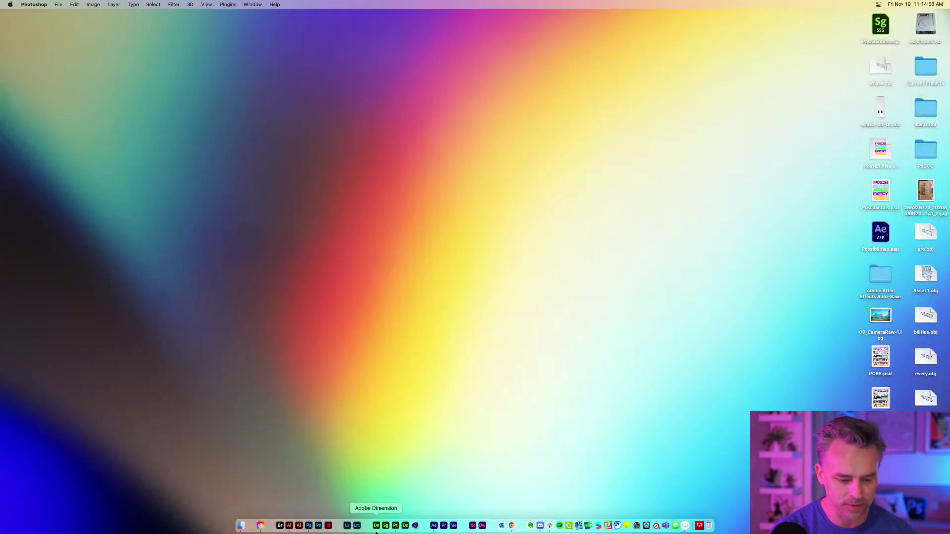
# Switch to After Effects and preview the imported poster animation.
pyautogui.click(434, 525)
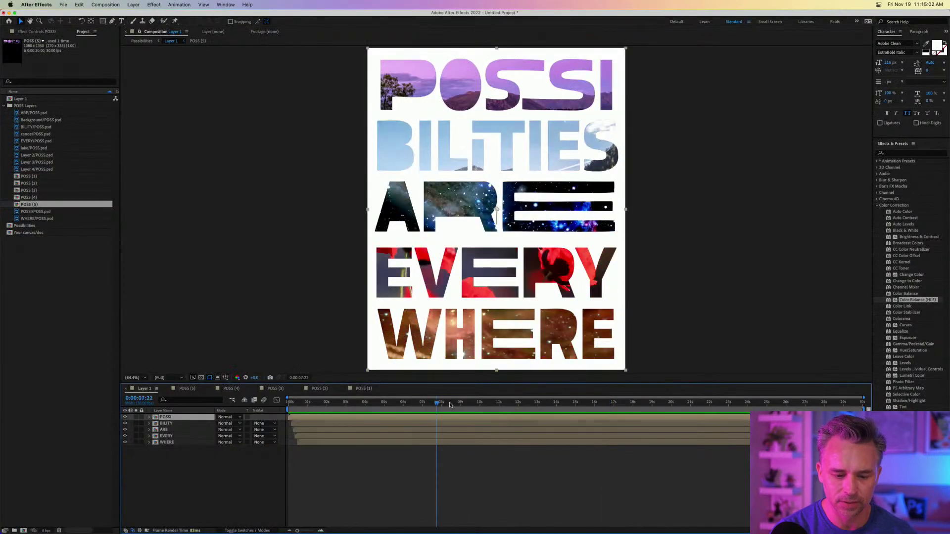
pyautogui.press('space')
pyautogui.moveTo(228, 408); pyautogui.dragTo(579, 419)
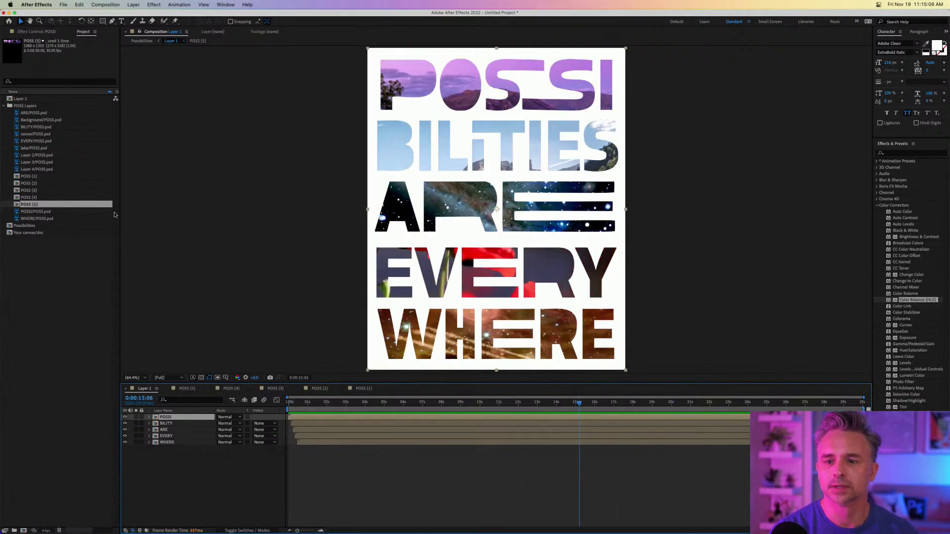
# Open the POSSI composition, list its masks at 100% zoom, and select the P mask.
pyautogui.doubleClick(155, 417)
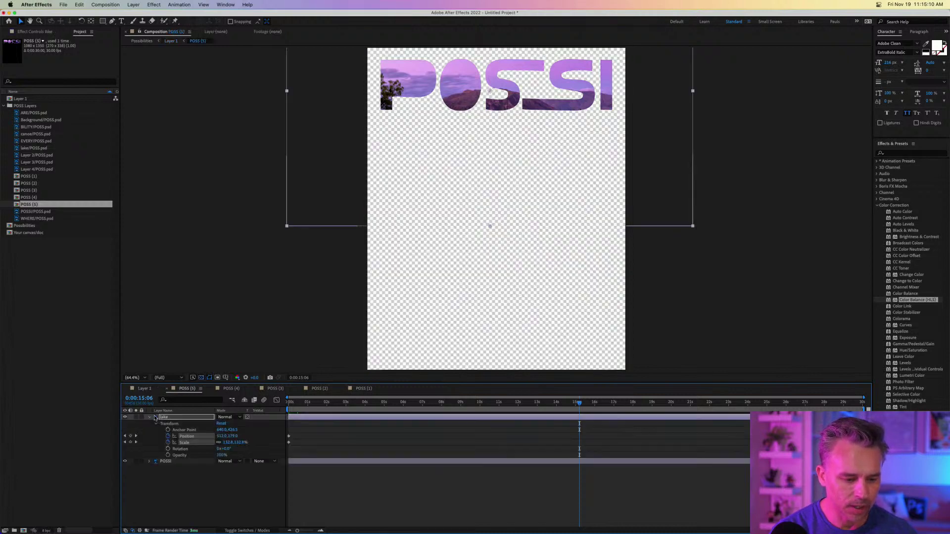
pyautogui.click(154, 462)
pyautogui.click(149, 461)
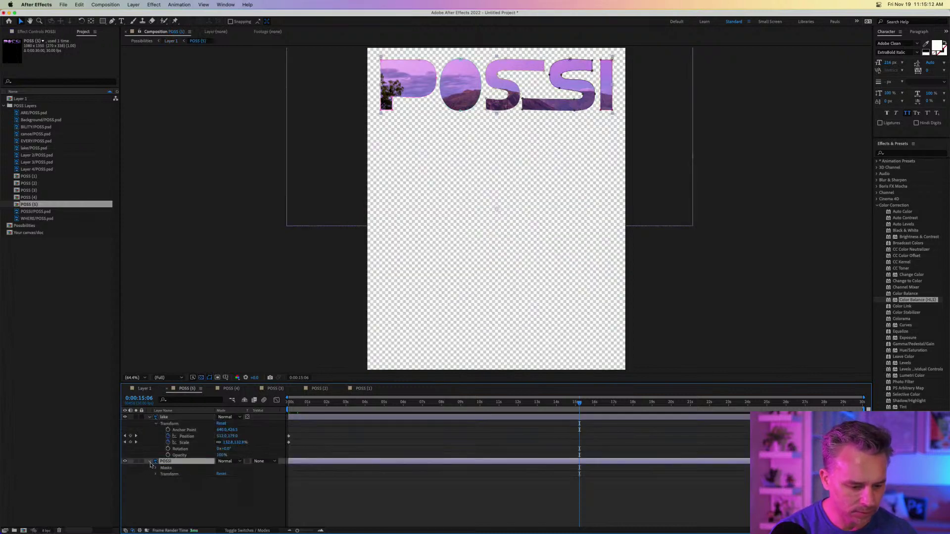
pyautogui.click(156, 468)
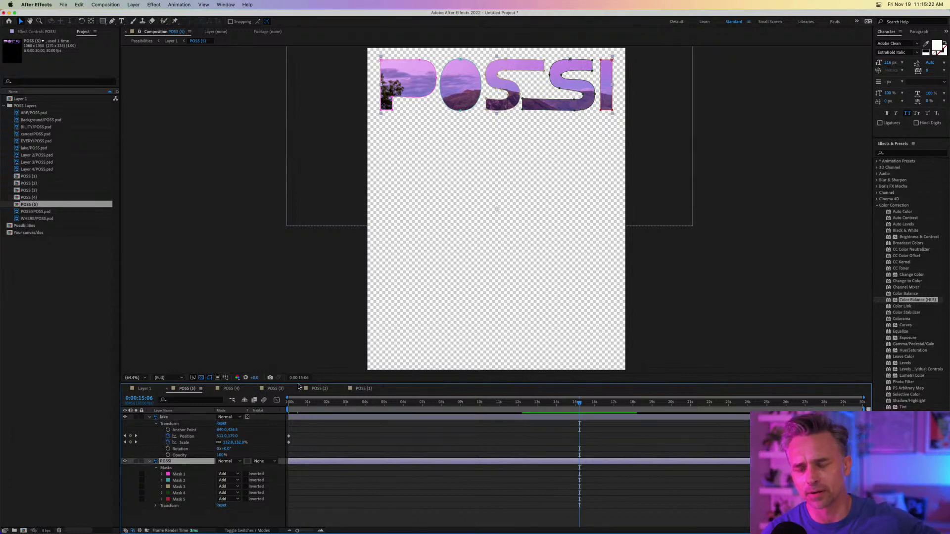
pyautogui.press('/')
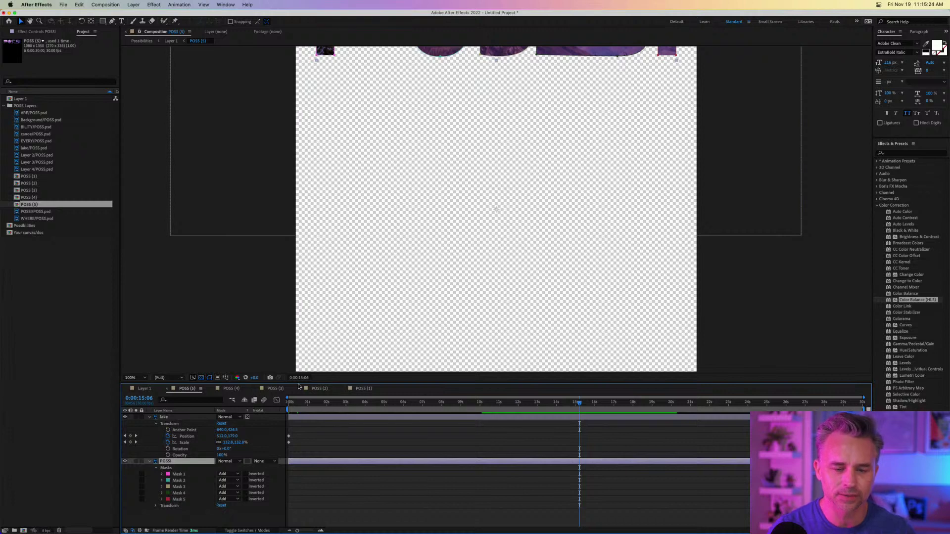
pyautogui.moveTo(460, 108); pyautogui.dragTo(457, 267)
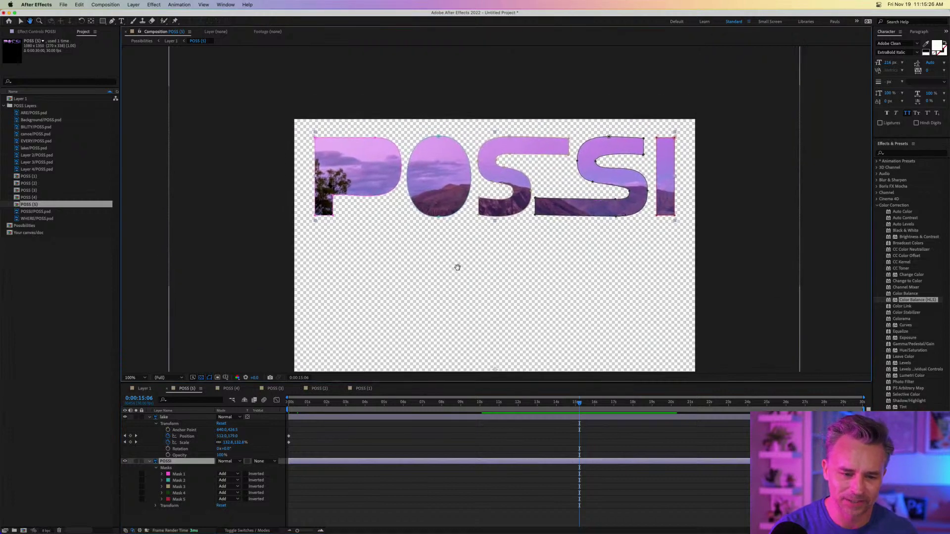
pyautogui.press('v')
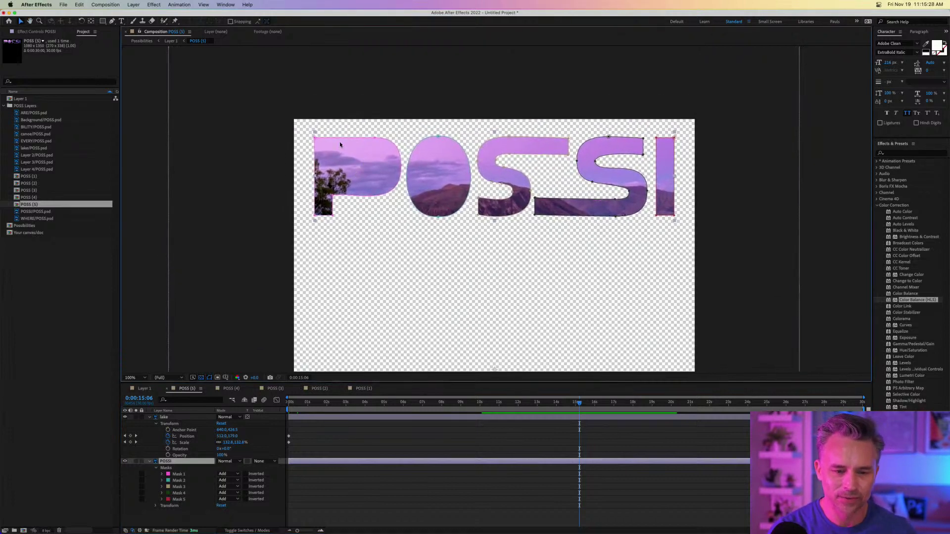
pyautogui.click(342, 141)
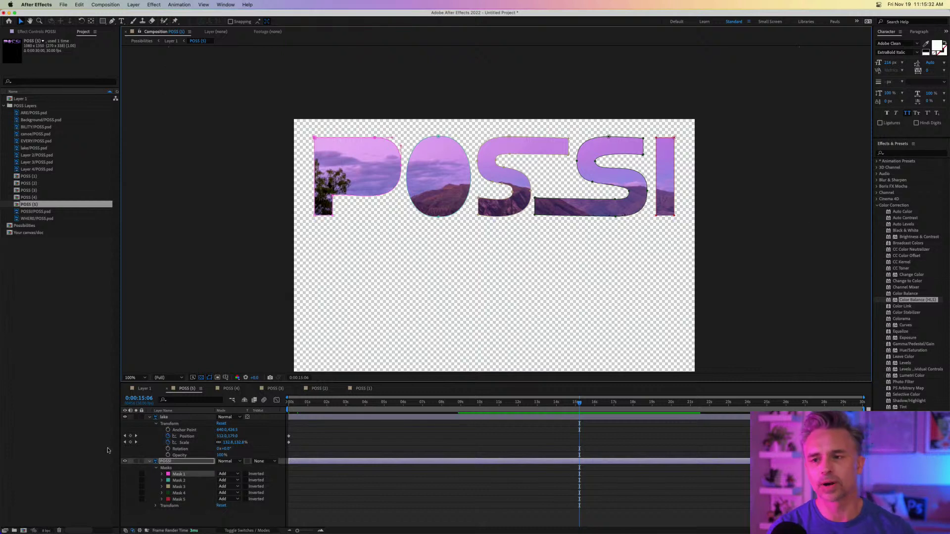
# Return to the start of the timeline and inspect Mask 1's properties and colour unchanged.
pyautogui.click(278, 401)
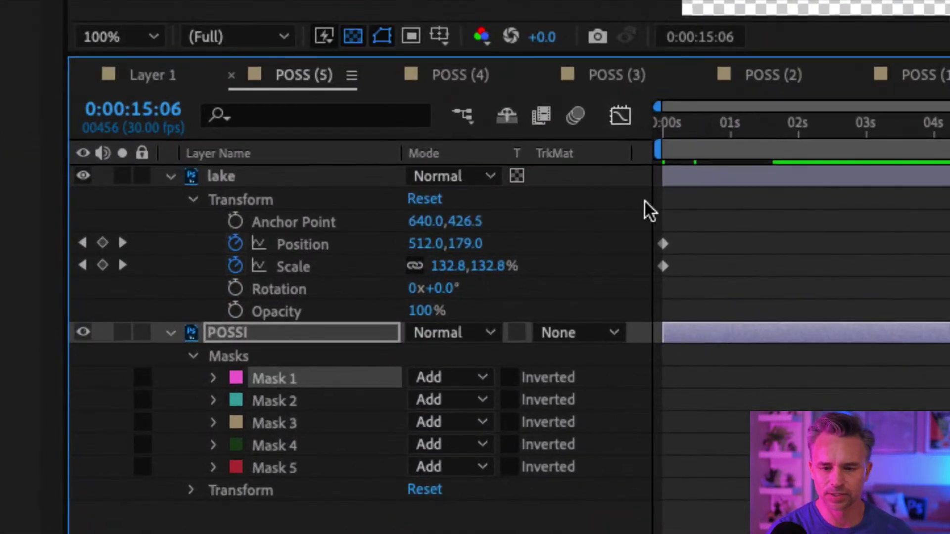
pyautogui.moveTo(711, 124); pyautogui.dragTo(585, 117)
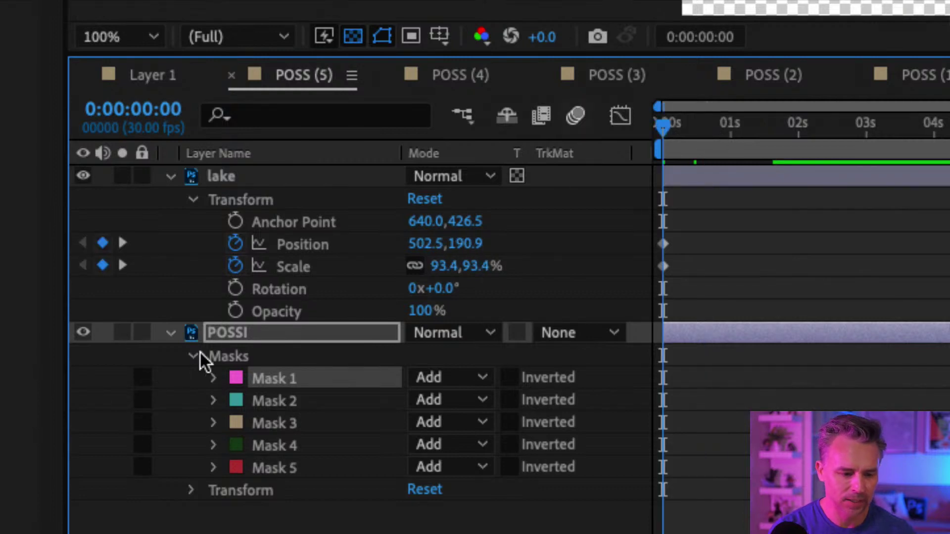
pyautogui.click(193, 356)
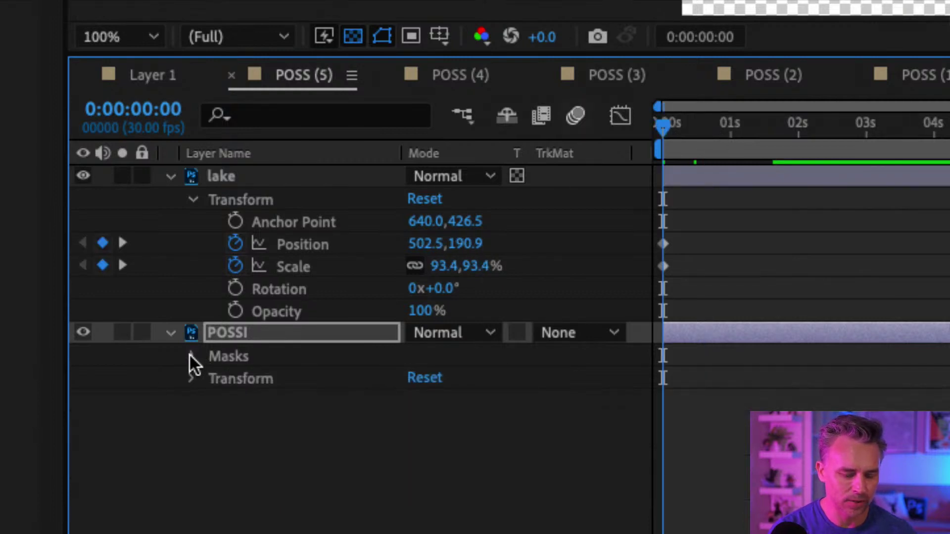
pyautogui.click(191, 355)
pyautogui.click(271, 402)
pyautogui.click(267, 380)
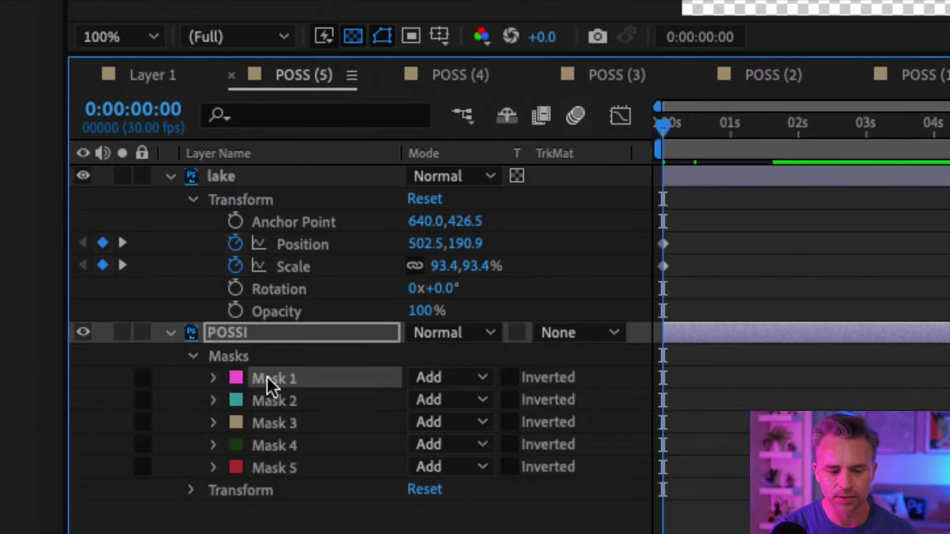
pyautogui.click(211, 379)
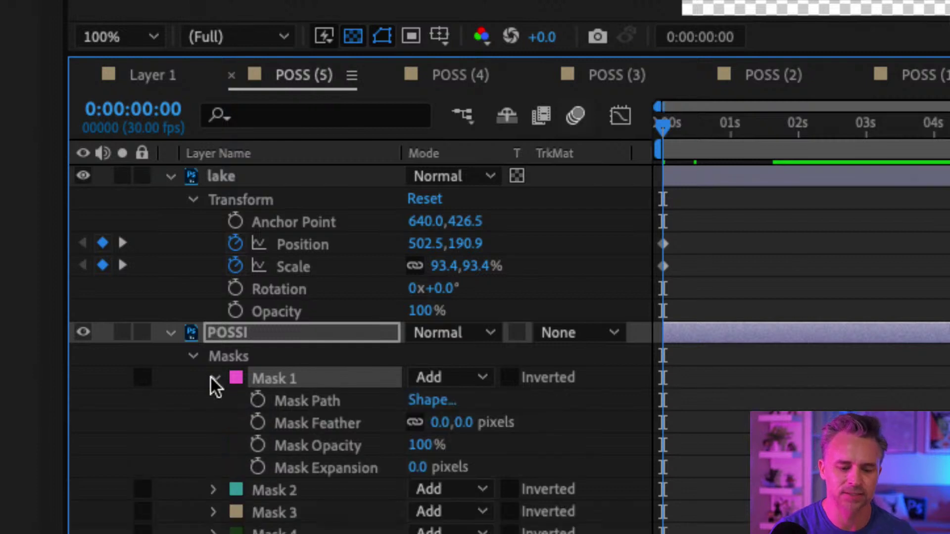
pyautogui.click(212, 378)
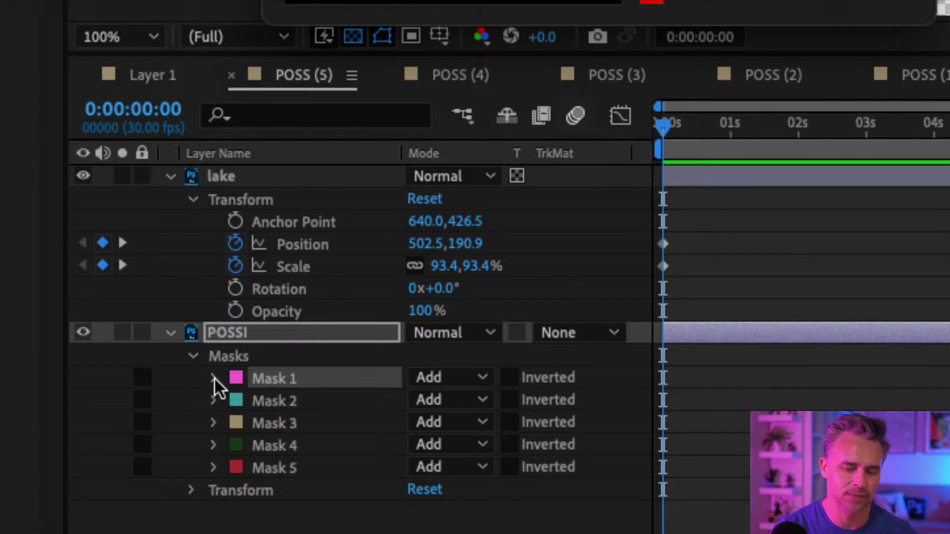
pyautogui.click(232, 379)
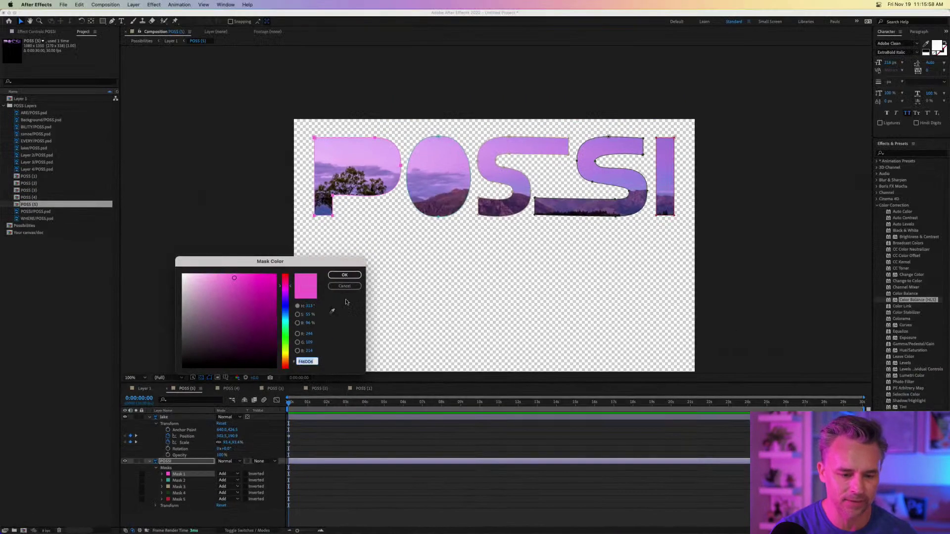
pyautogui.click(345, 286)
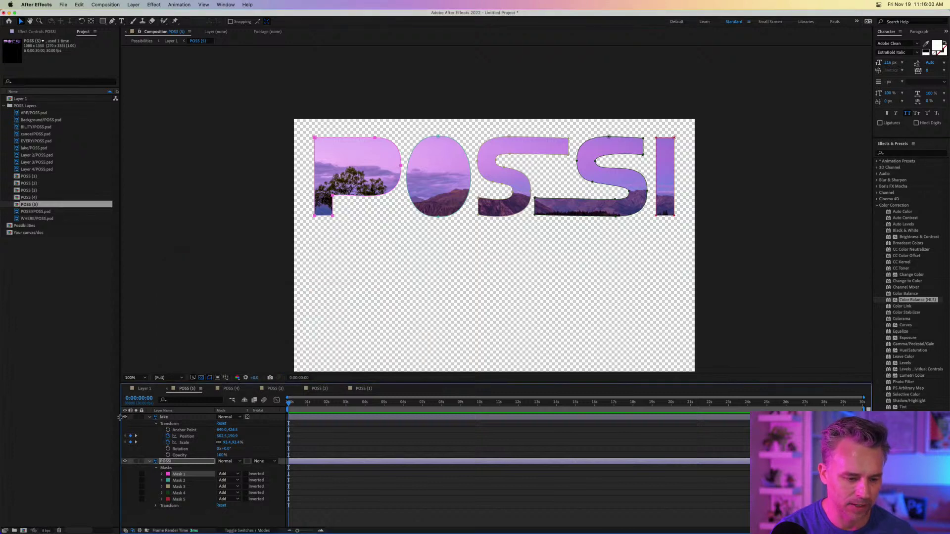
# Turn off the lake footage layer and expand Mask 1's properties.
pyautogui.click(124, 417)
pyautogui.click(125, 418)
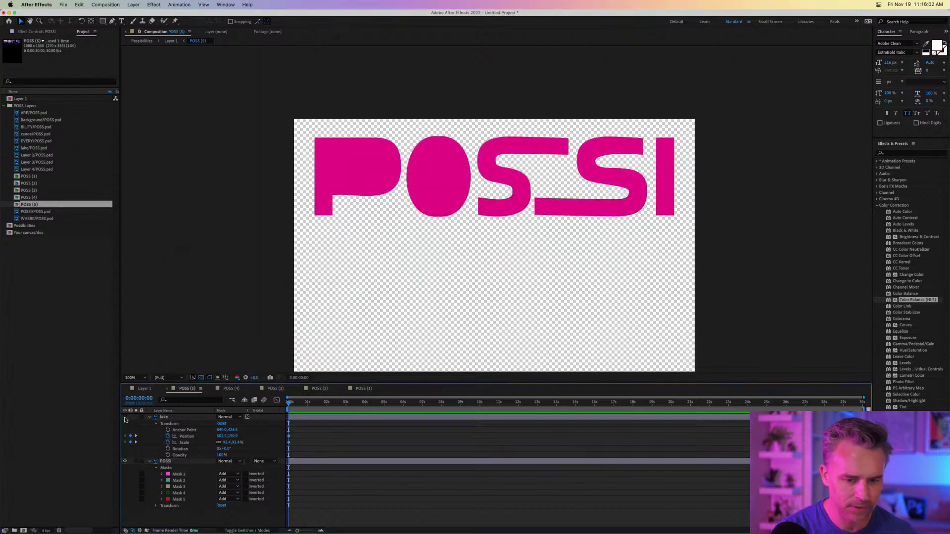
pyautogui.click(141, 475)
pyautogui.click(178, 476)
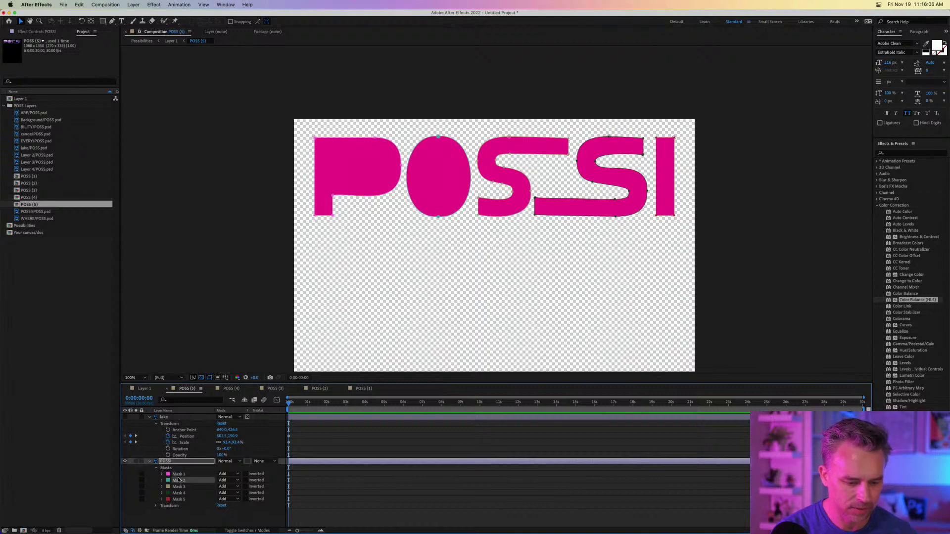
pyautogui.click(162, 475)
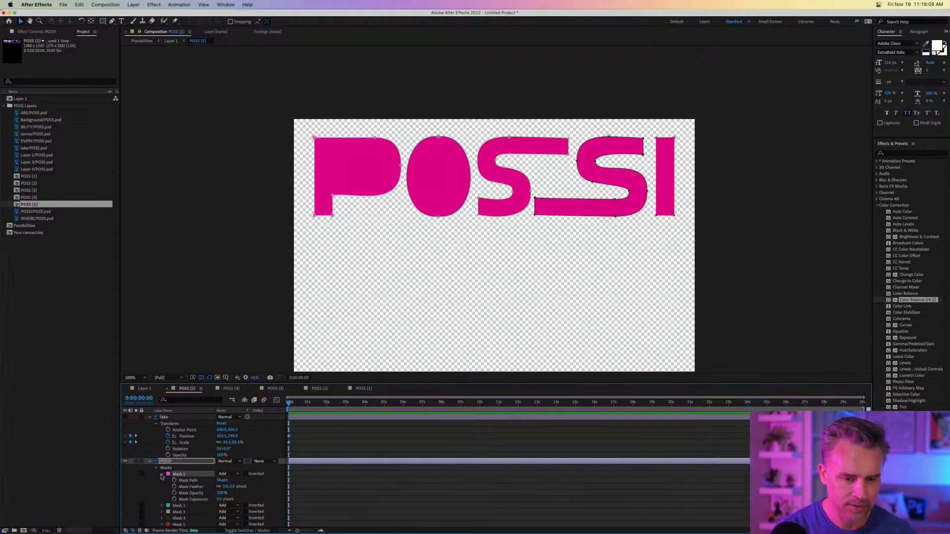
pyautogui.click(182, 506)
pyautogui.click(181, 476)
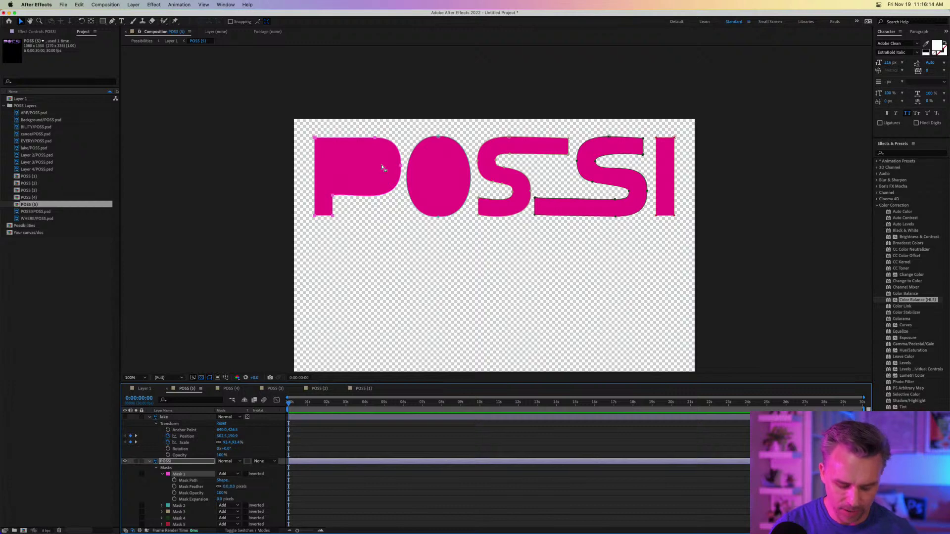
# Zoom to 200% on the first letters and set Mask 1's colour to black.
pyautogui.press('.')
pyautogui.moveTo(286, 134); pyautogui.dragTo(423, 183)
pyautogui.click(168, 474)
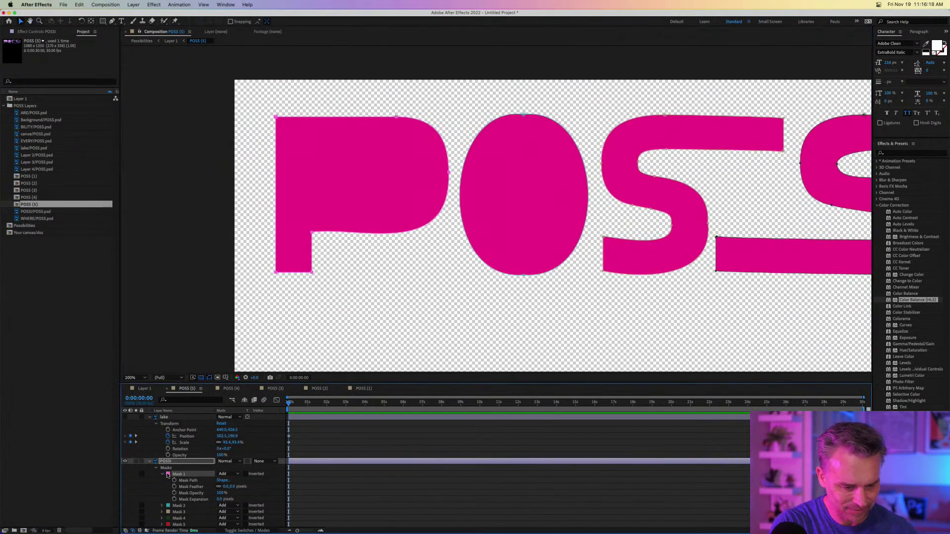
pyautogui.click(246, 363)
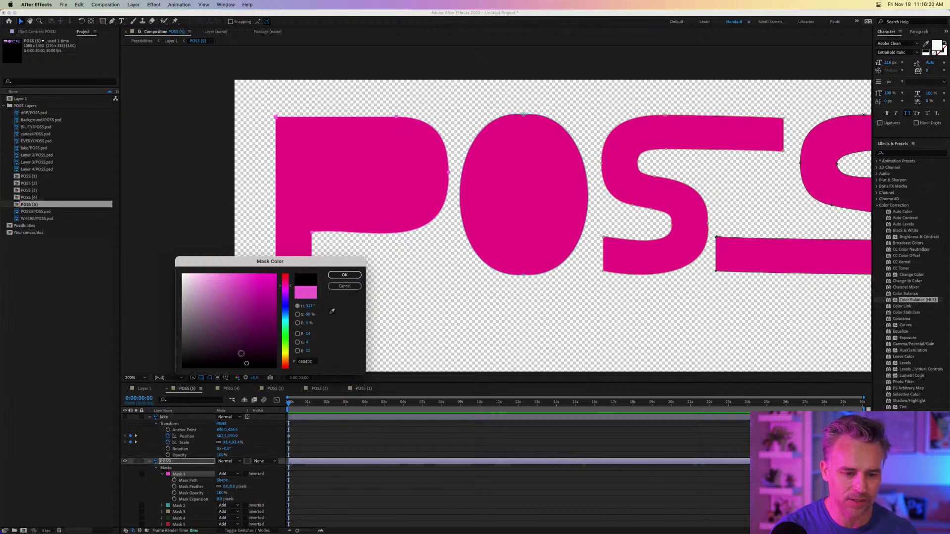
pyautogui.click(342, 275)
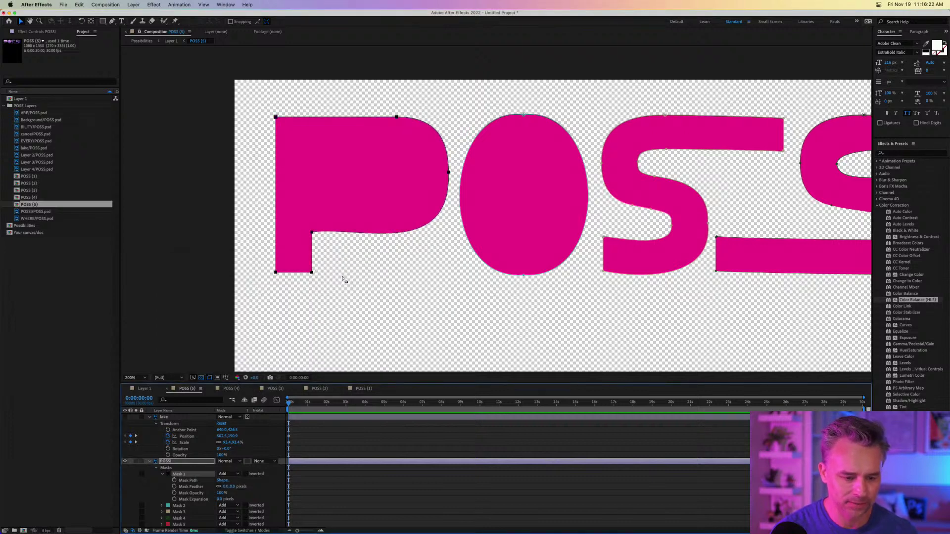
pyautogui.press('.')
pyautogui.press('.')
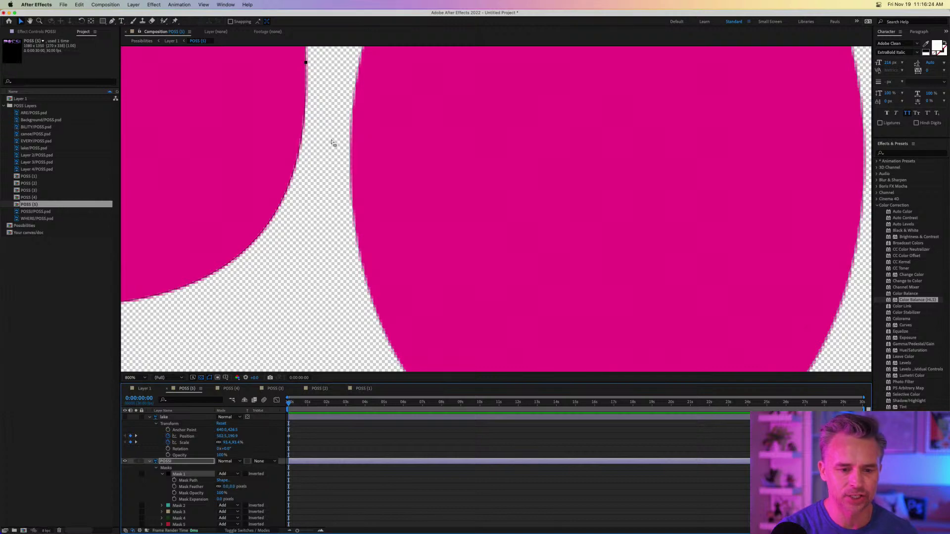
pyautogui.press(',')
pyautogui.press(',')
pyautogui.press(',')
pyautogui.press(',')
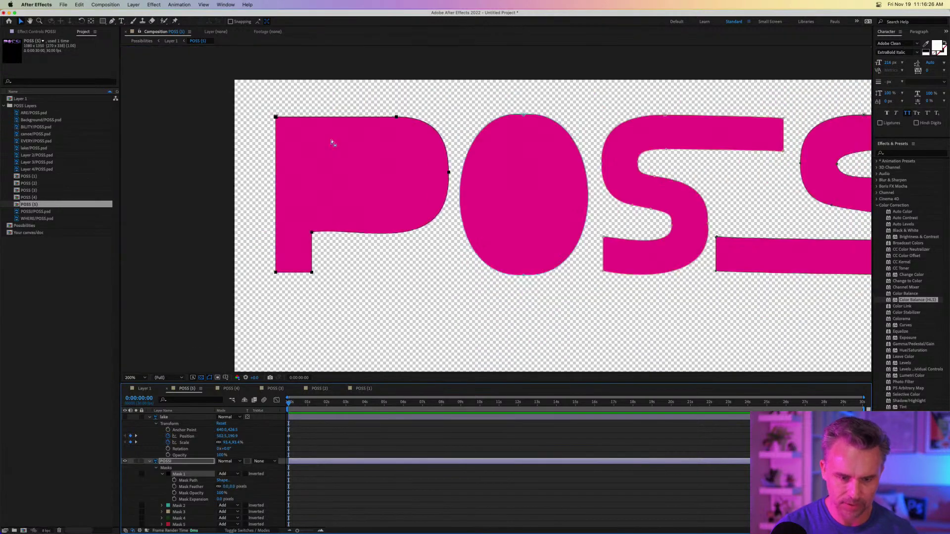
pyautogui.press('.')
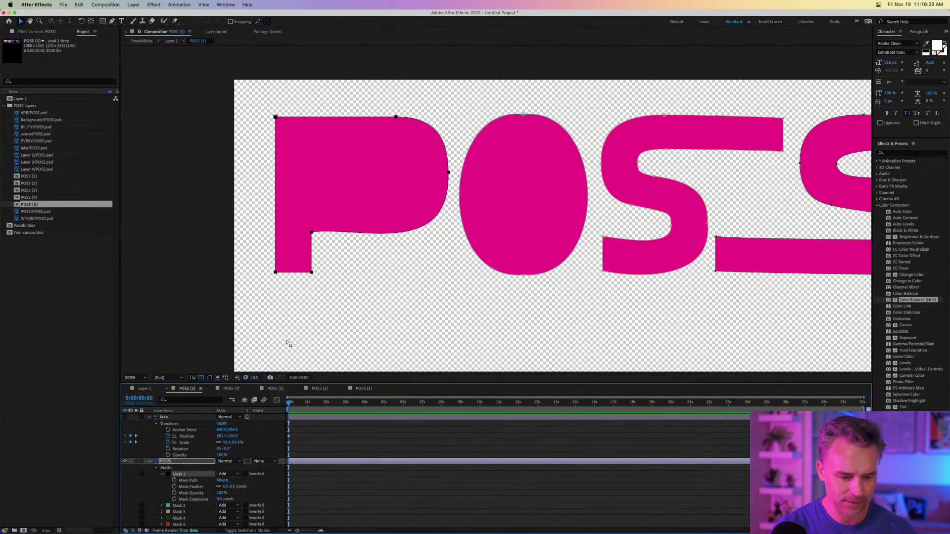
# Keyframe Mask 1's path, move the keyframe later, and reshape the P narrower with a rounded bowl.
pyautogui.click(174, 480)
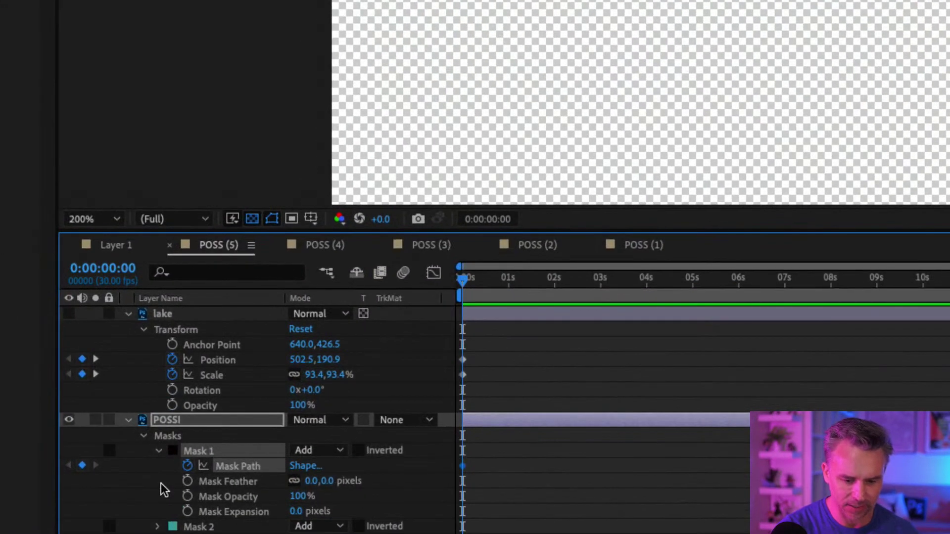
pyautogui.moveTo(413, 469); pyautogui.dragTo(674, 470)
pyautogui.click(665, 467)
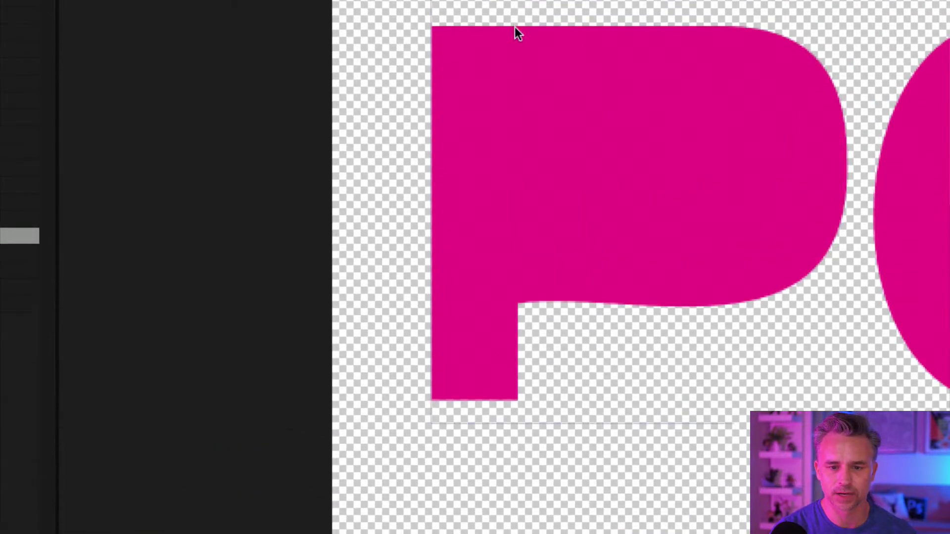
pyautogui.click(515, 28)
pyautogui.click(721, 25)
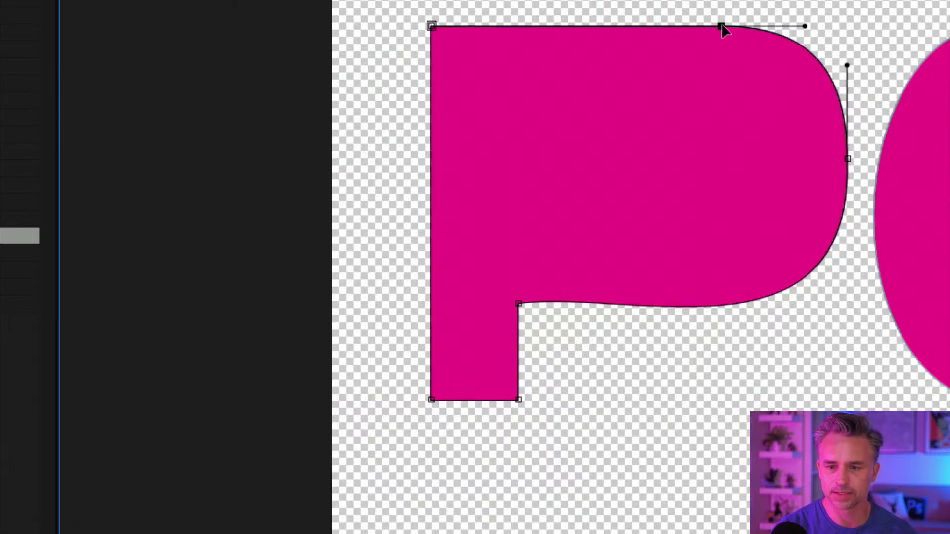
pyautogui.click(847, 159)
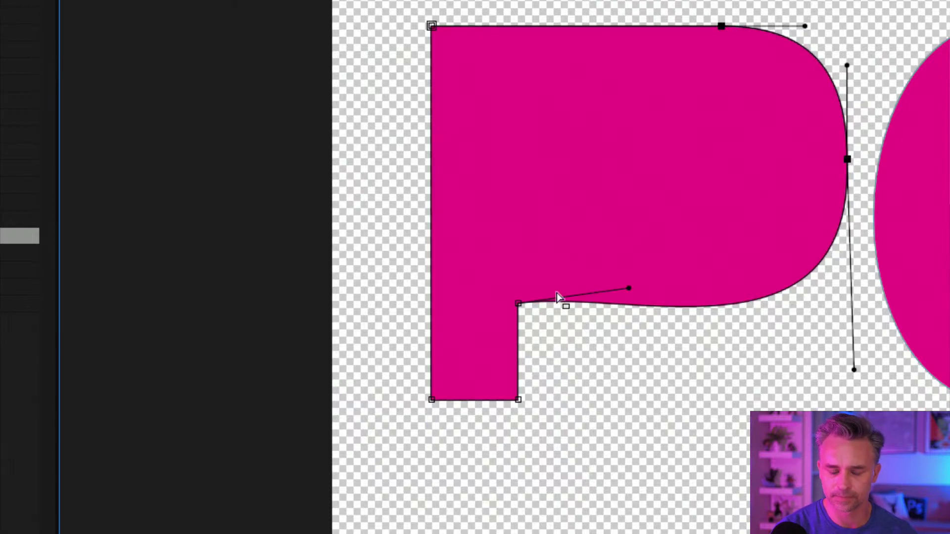
pyautogui.moveTo(846, 161); pyautogui.dragTo(630, 161)
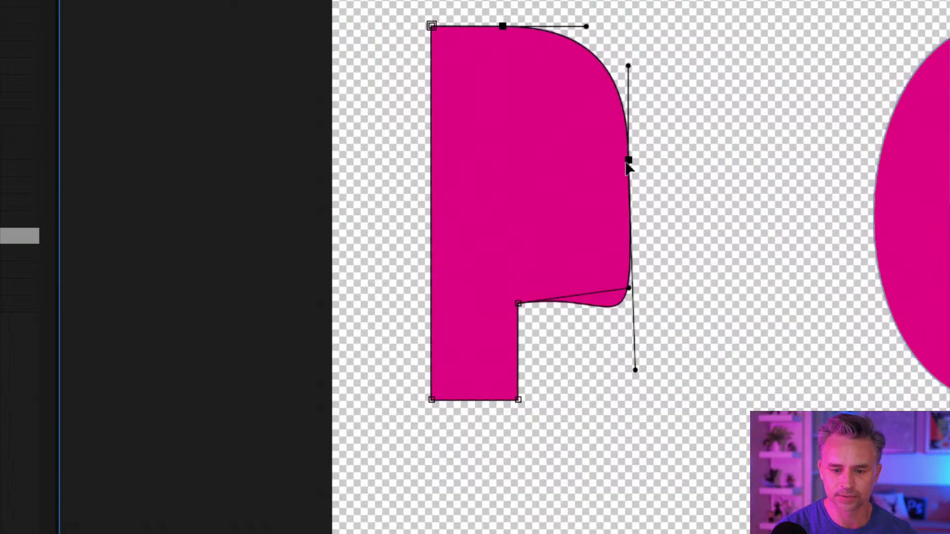
pyautogui.moveTo(628, 289); pyautogui.dragTo(549, 298)
pyautogui.moveTo(636, 370); pyautogui.dragTo(634, 312)
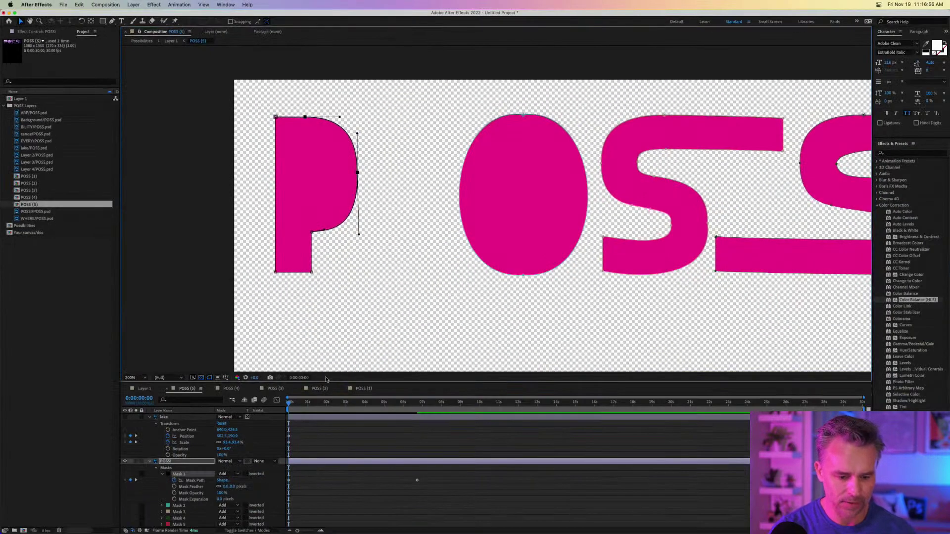
pyautogui.click(288, 481)
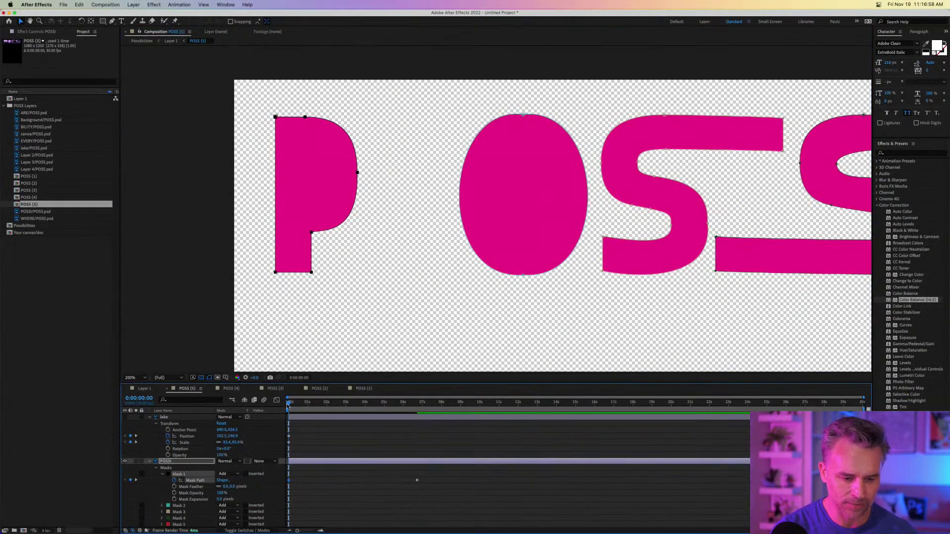
# Add a Position keyframe to POSSI and align it with the Mask Path keyframe near 7 seconds.
pyautogui.moveTo(289, 405); pyautogui.dragTo(255, 412)
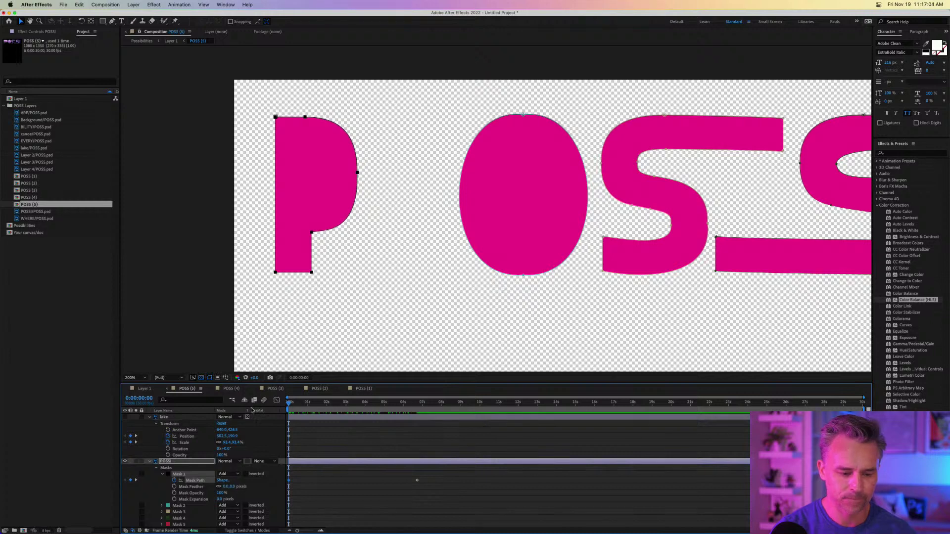
pyautogui.scroll(-1, 170, 499)
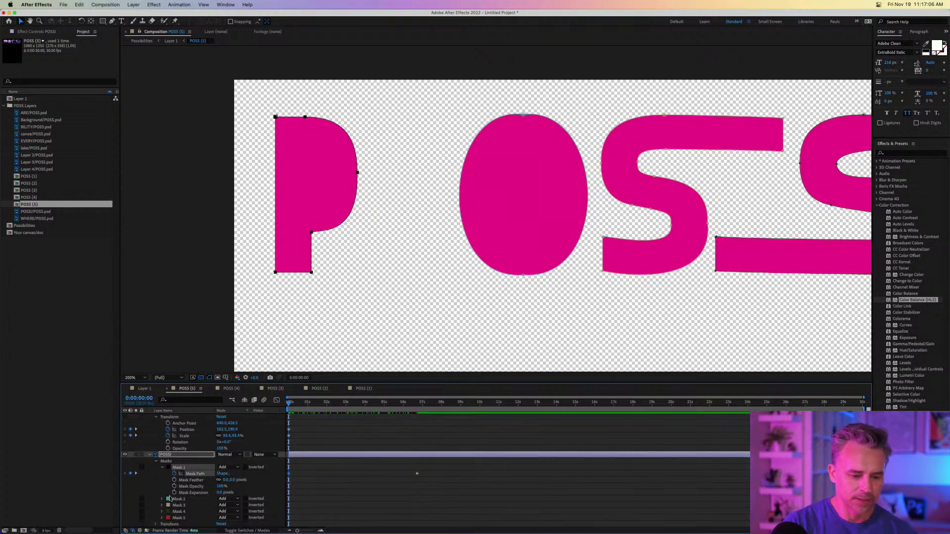
pyautogui.click(156, 526)
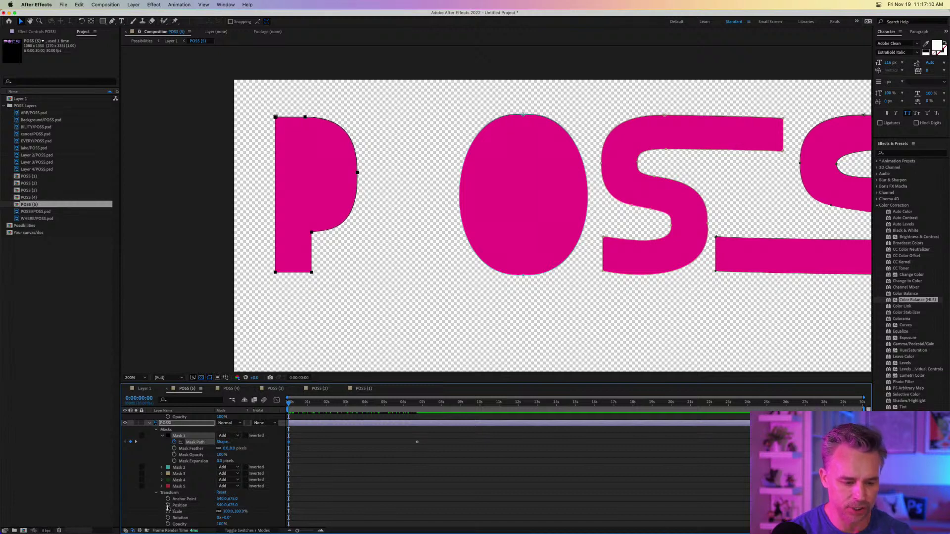
pyautogui.click(168, 505)
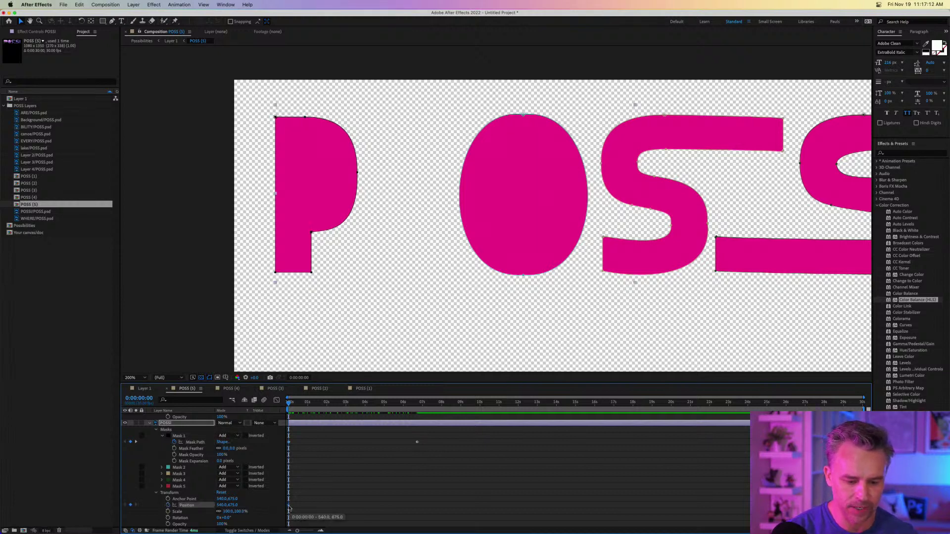
pyautogui.moveTo(290, 505); pyautogui.dragTo(417, 505)
# Test shifting the POSSI letters horizontally, undo it, and select the P mask's vertices.
pyautogui.click(363, 486)
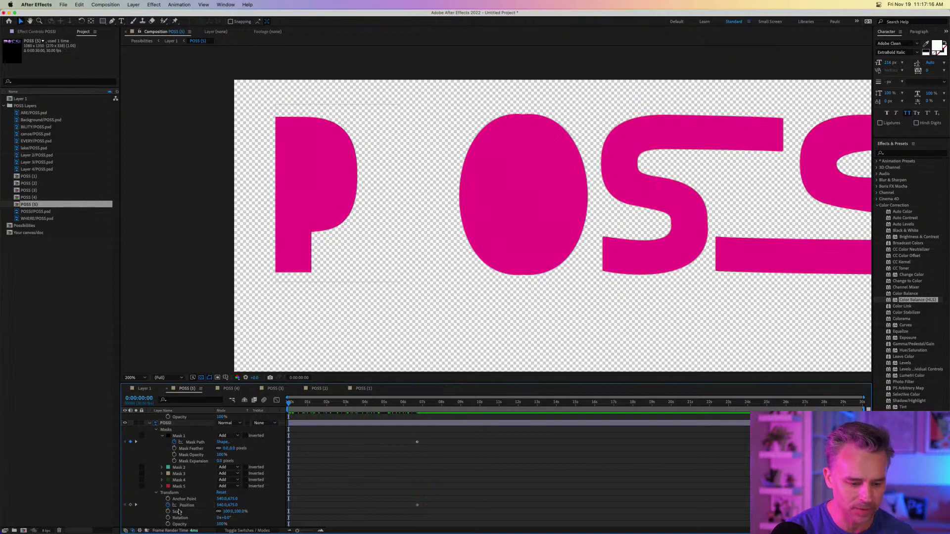
pyautogui.moveTo(219, 506); pyautogui.dragTo(236, 506)
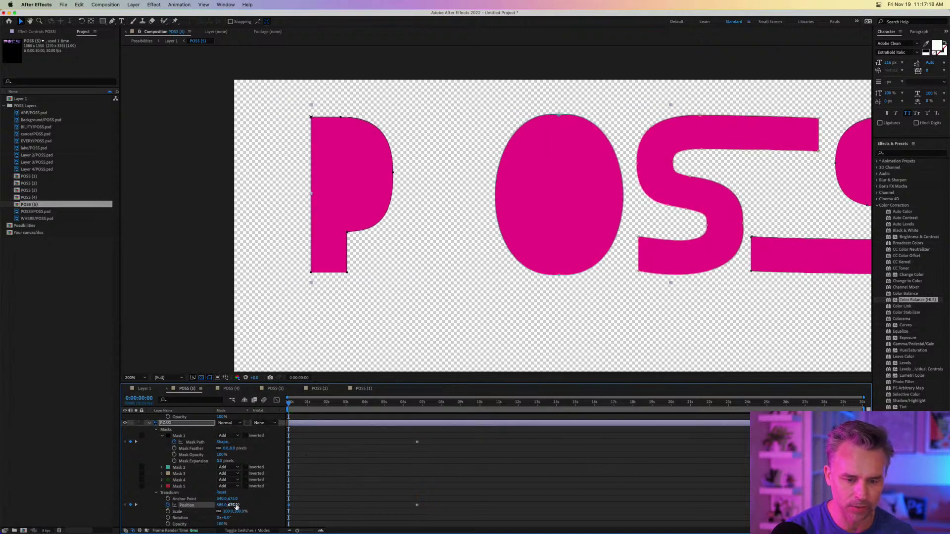
pyautogui.press('super+z')
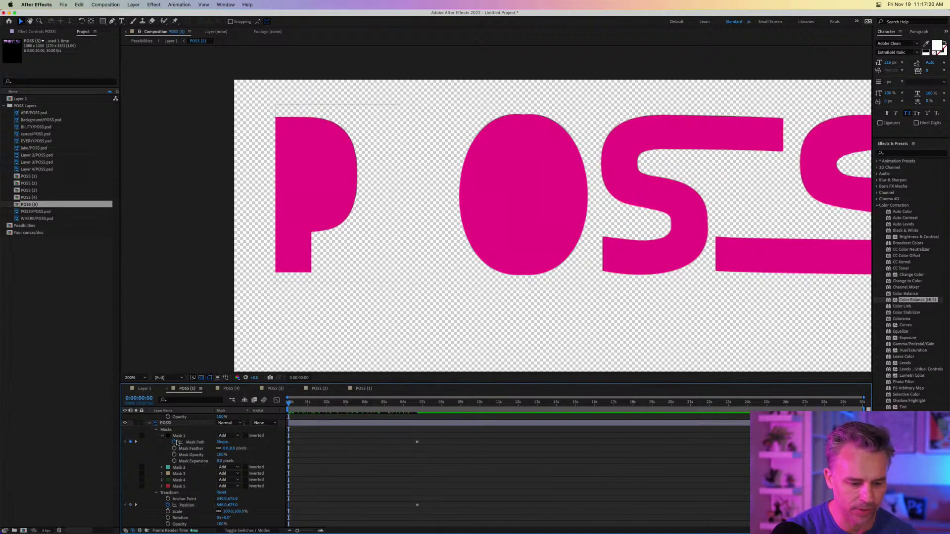
pyautogui.click(193, 443)
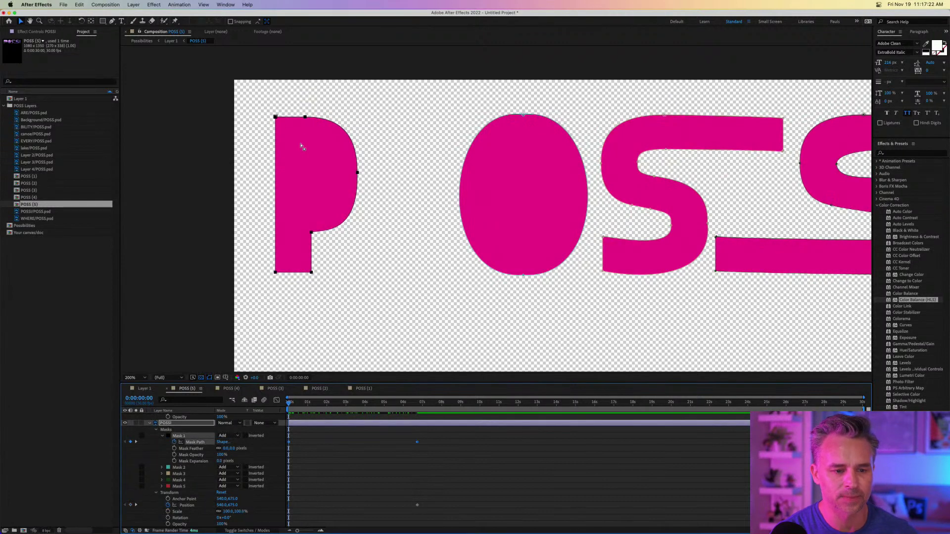
pyautogui.moveTo(298, 148); pyautogui.dragTo(402, 319)
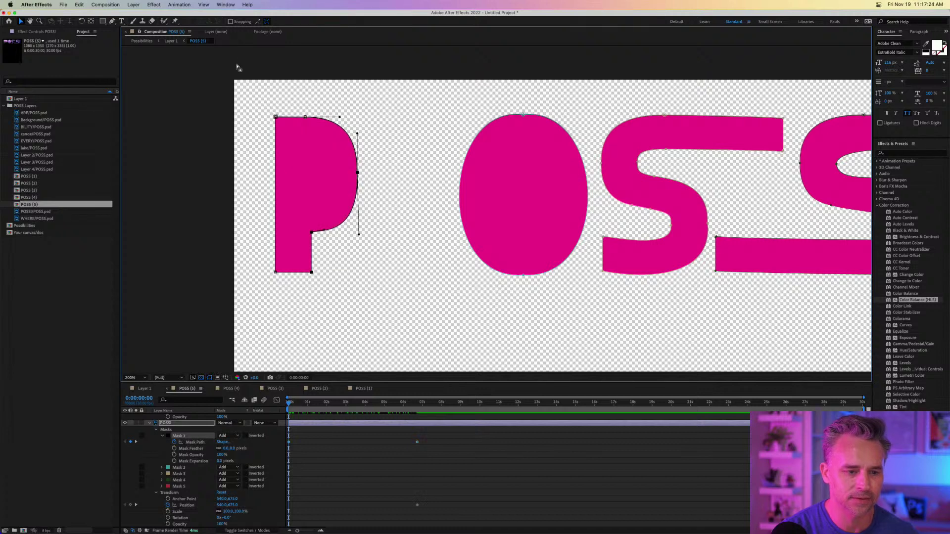
# Move the P mask's starting shape beside the O and delete the POSSI Position keyframe.
pyautogui.moveTo(249, 75); pyautogui.dragTo(382, 319)
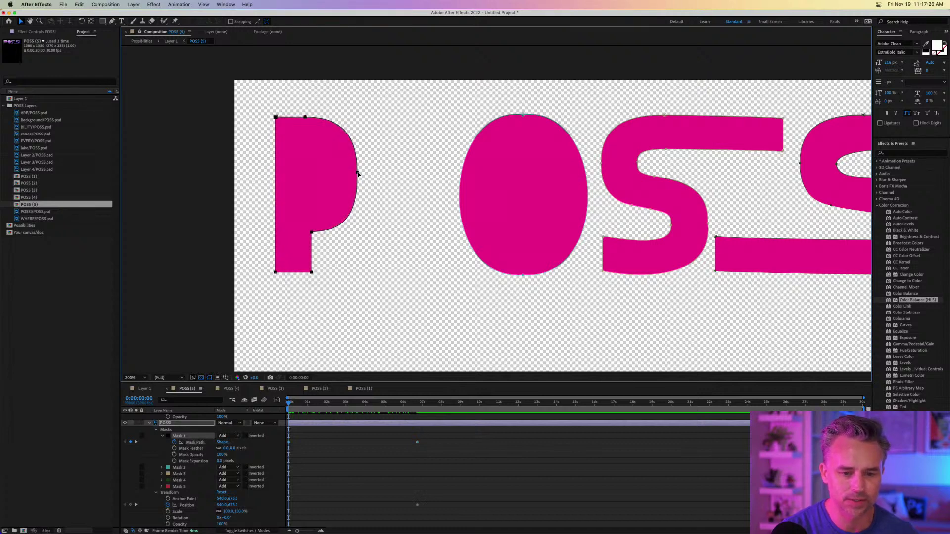
pyautogui.moveTo(358, 173); pyautogui.dragTo(449, 182)
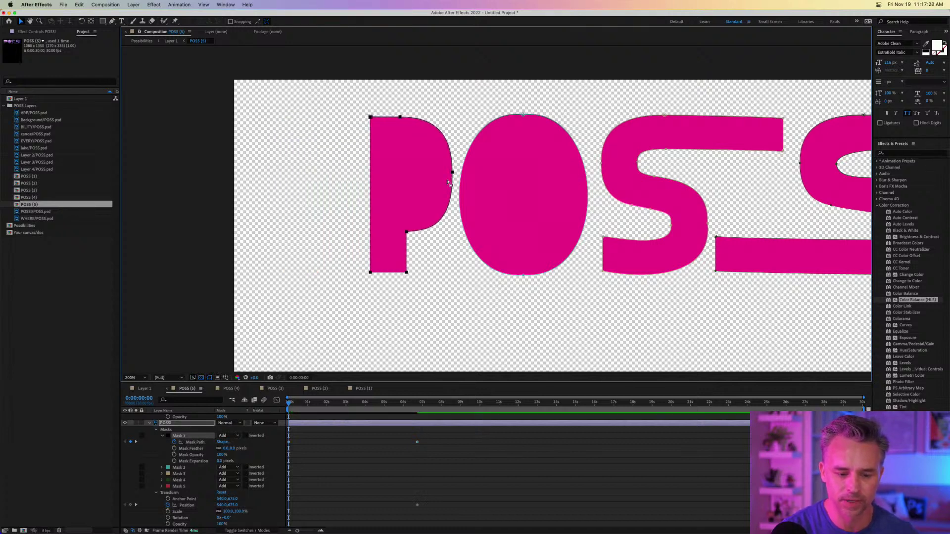
pyautogui.moveTo(375, 498); pyautogui.dragTo(440, 520)
pyautogui.press('Delete')
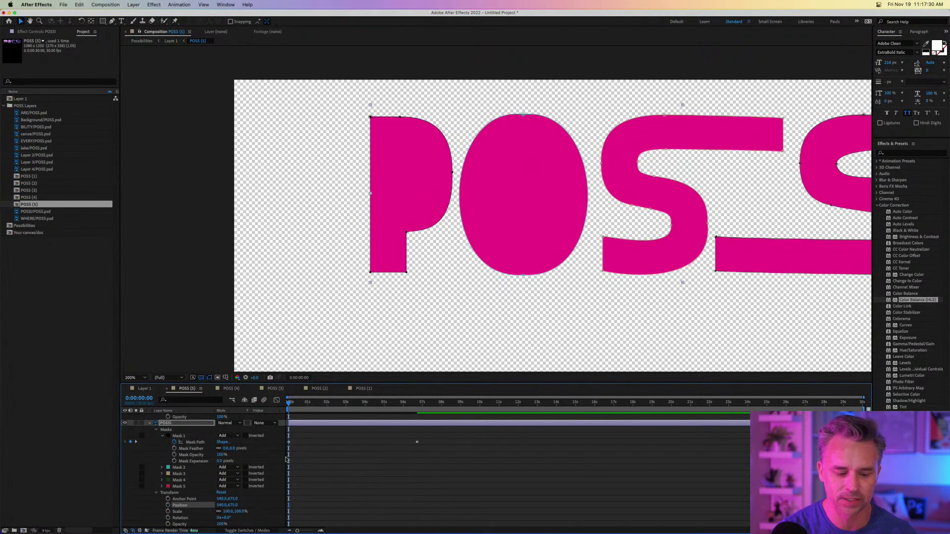
pyautogui.moveTo(291, 405); pyautogui.dragTo(418, 410)
pyautogui.click(151, 424)
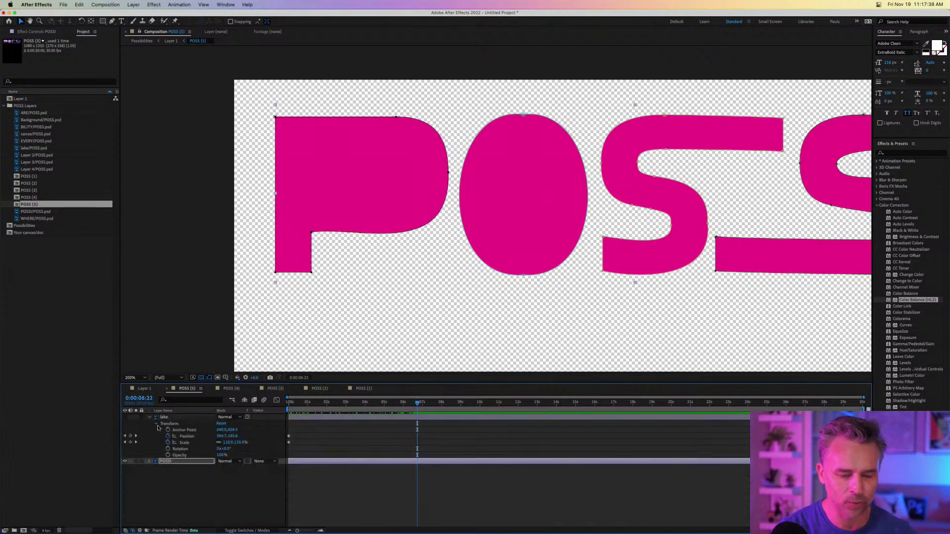
# Turn on the lake footage layer in POSS (5) so it fills the POSSI letters.
pyautogui.click(144, 389)
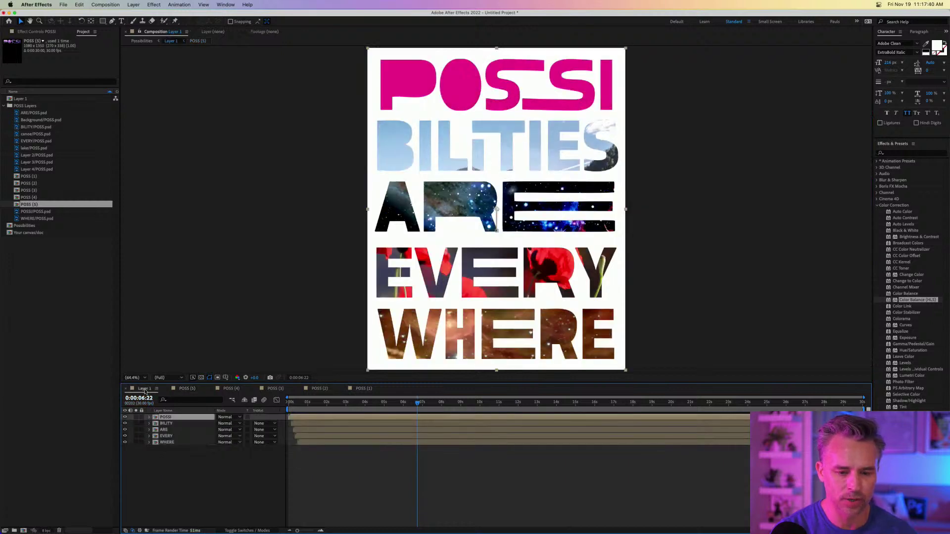
pyautogui.click(186, 389)
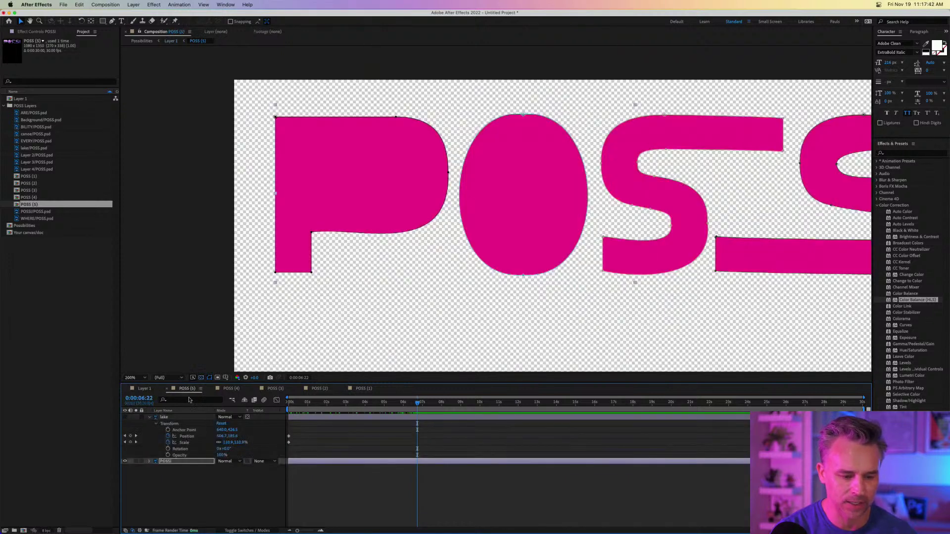
pyautogui.click(125, 417)
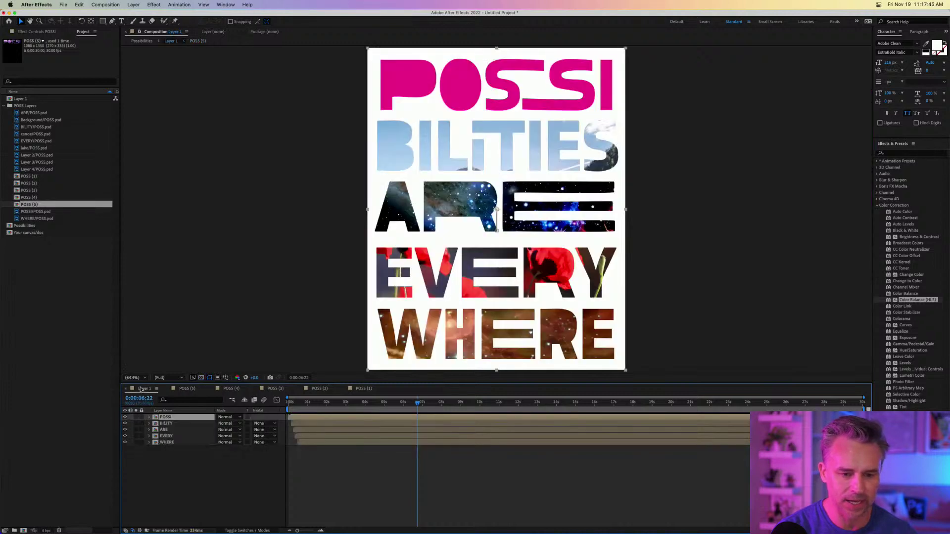
pyautogui.click(143, 389)
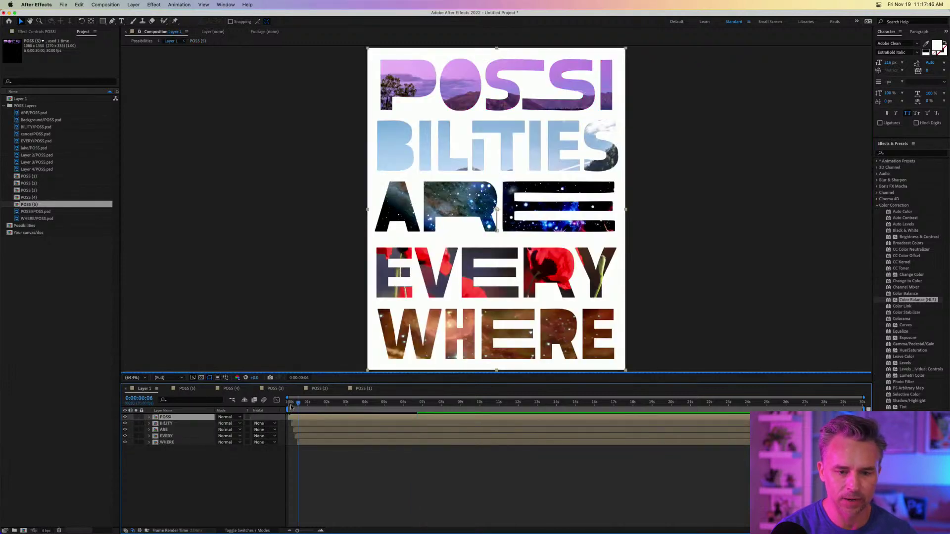
# Preview the full poster animation from the start, then open the ARE composition.
pyautogui.press('Home')
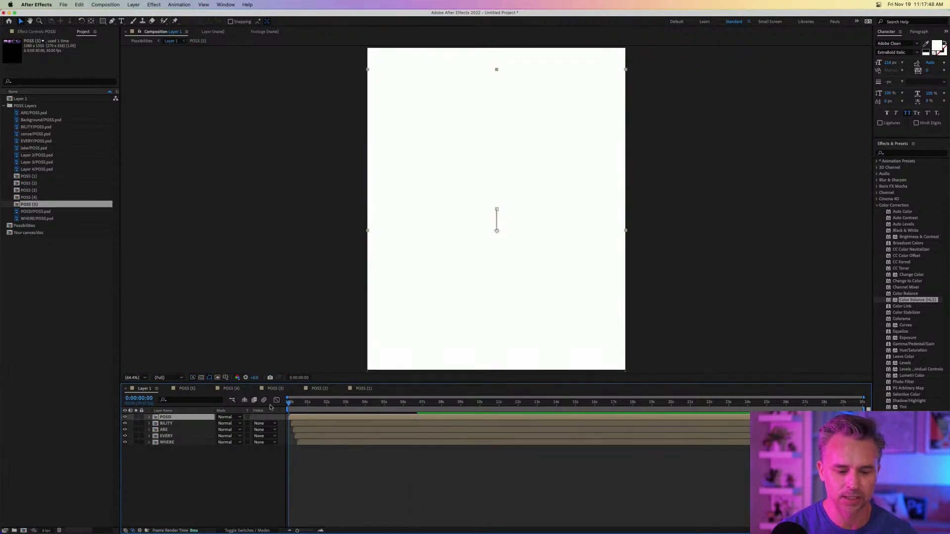
pyautogui.press('space')
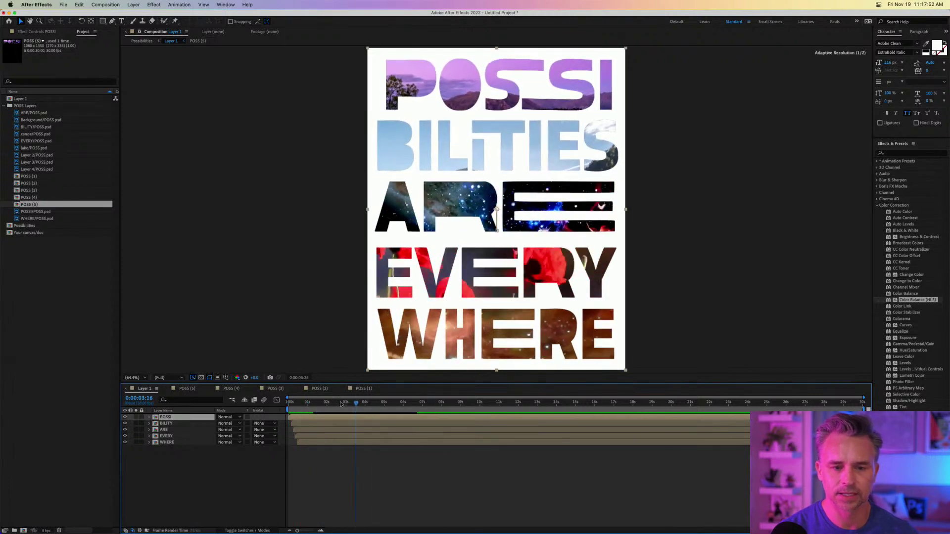
pyautogui.moveTo(341, 405); pyautogui.dragTo(197, 404)
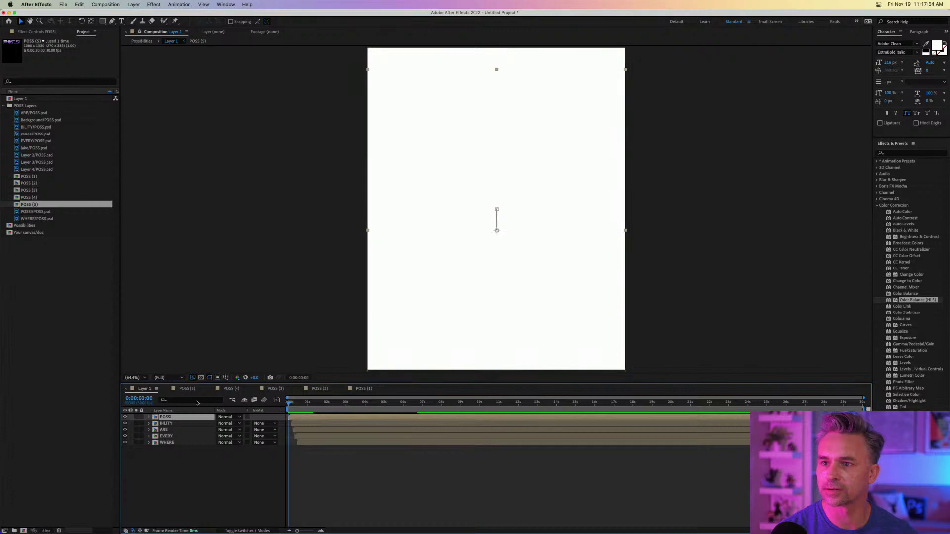
pyautogui.press('space')
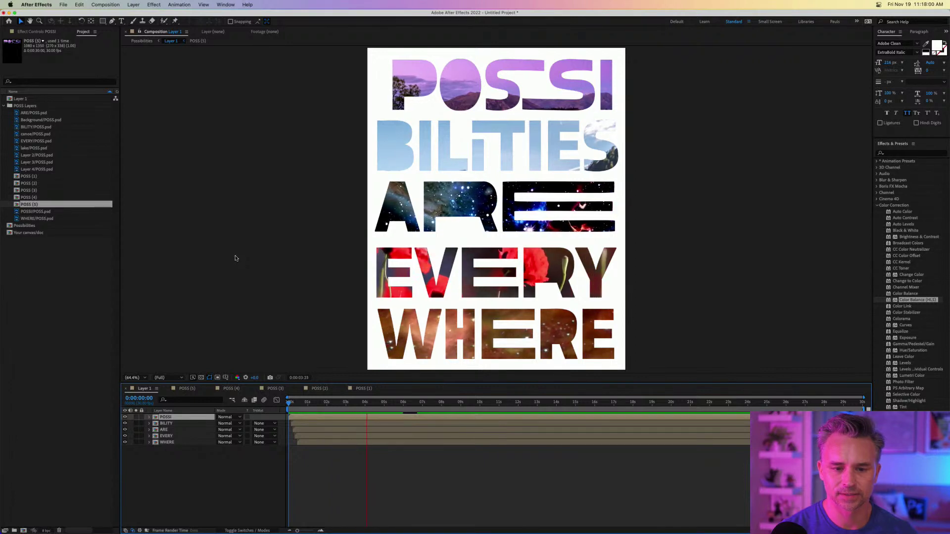
pyautogui.press('space')
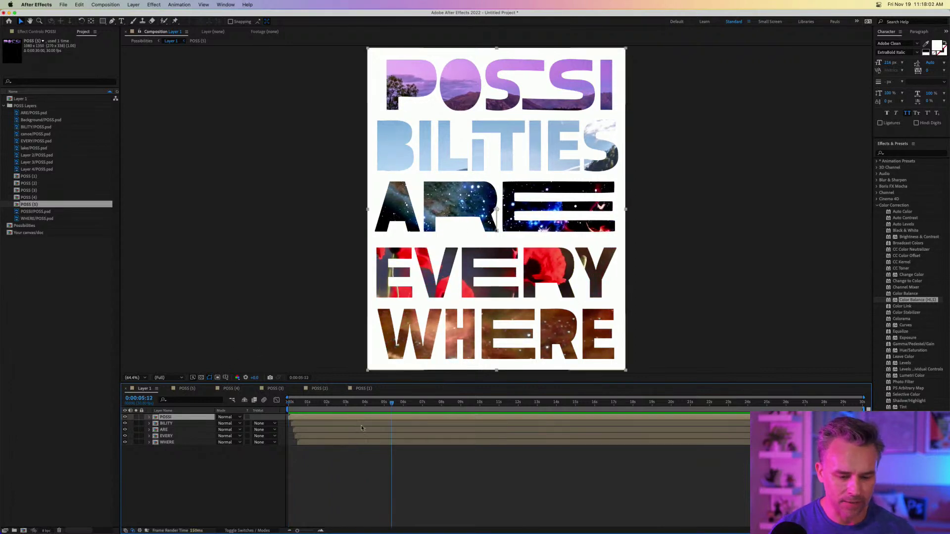
pyautogui.click(384, 402)
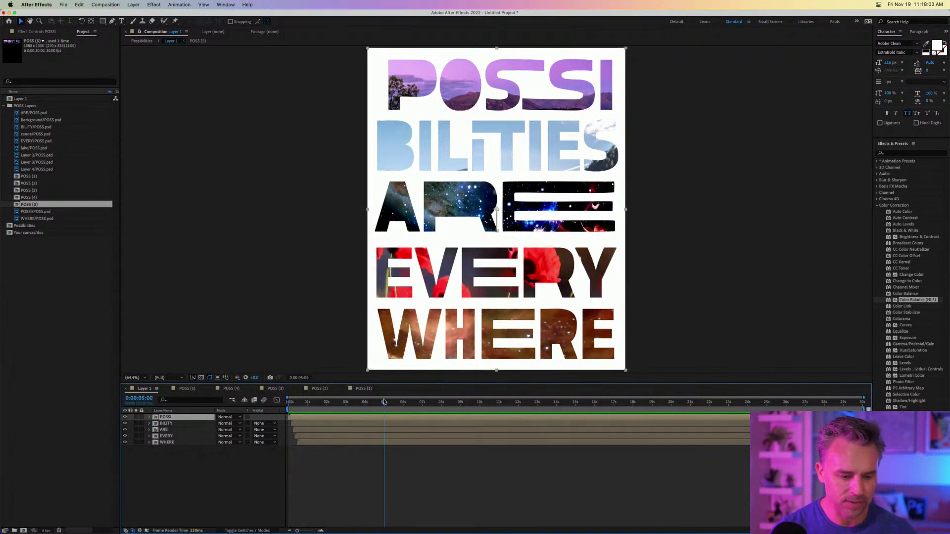
pyautogui.doubleClick(156, 430)
# Expand the ARE layer's masks and reveal Mask 3, the E letter's mask.
pyautogui.click(149, 436)
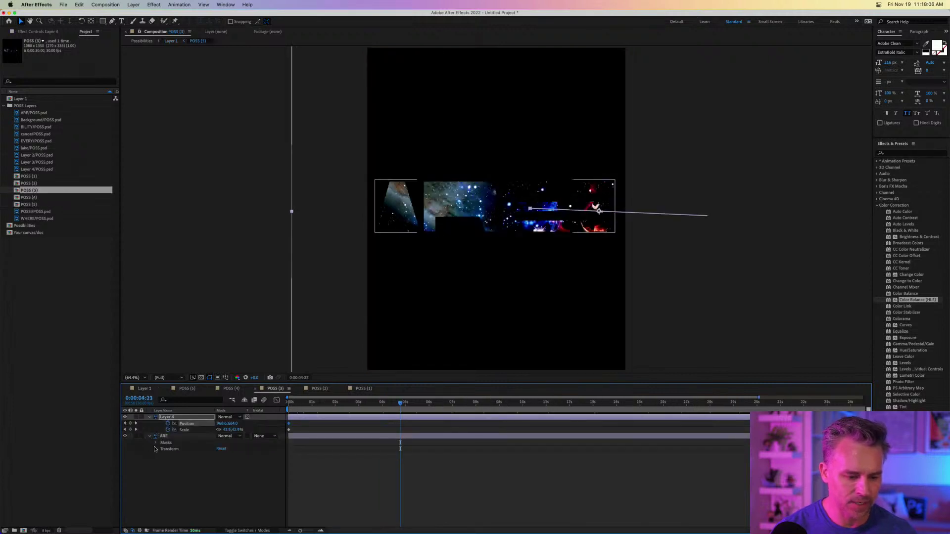
pyautogui.click(156, 443)
pyautogui.click(179, 449)
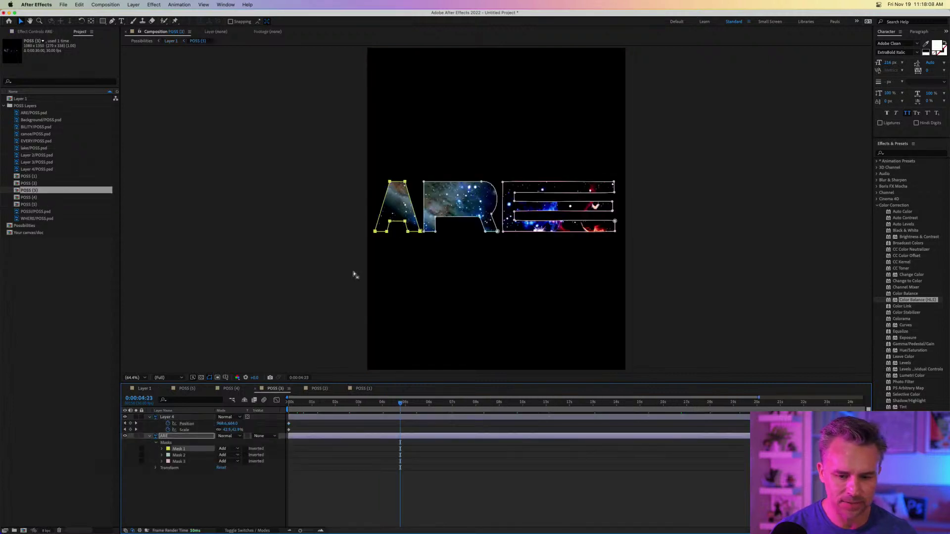
pyautogui.press('.')
pyautogui.press('.')
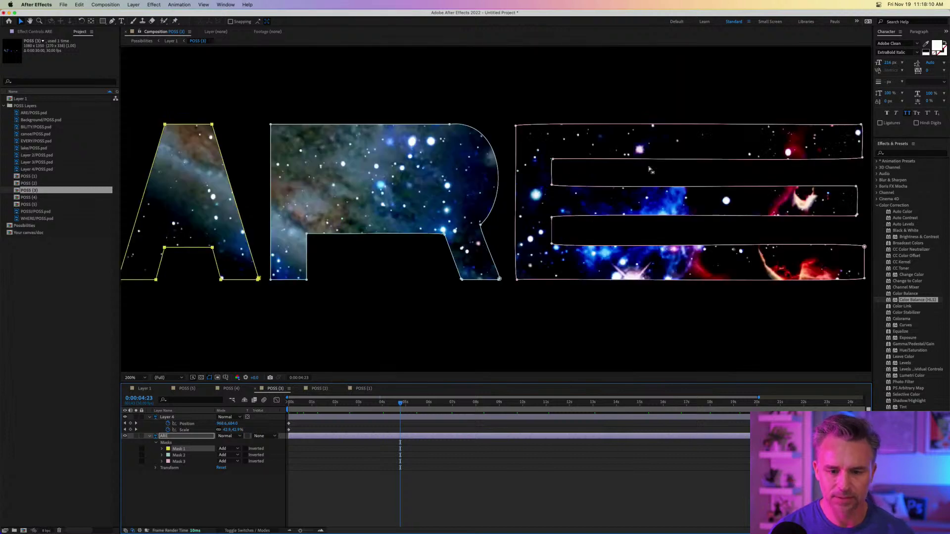
pyautogui.hscroll(6, 650, 170)
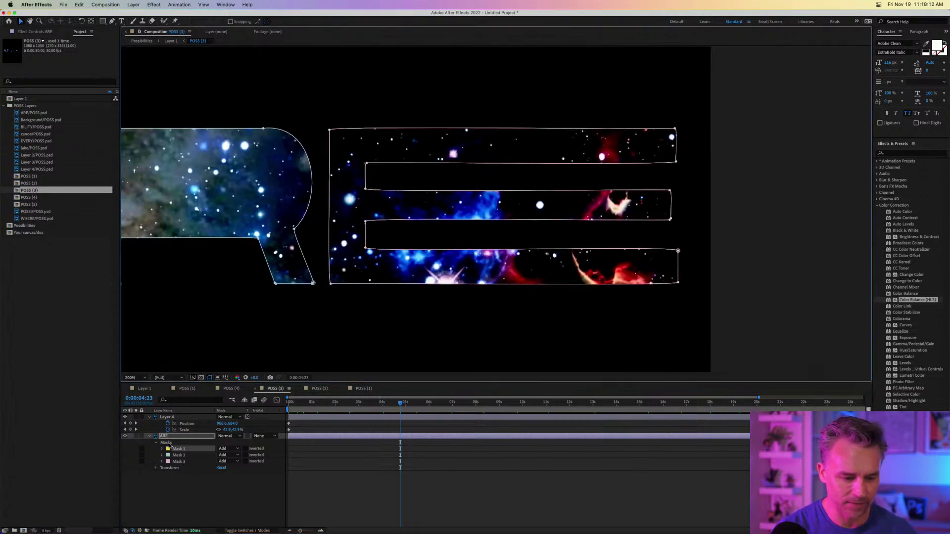
pyautogui.click(180, 462)
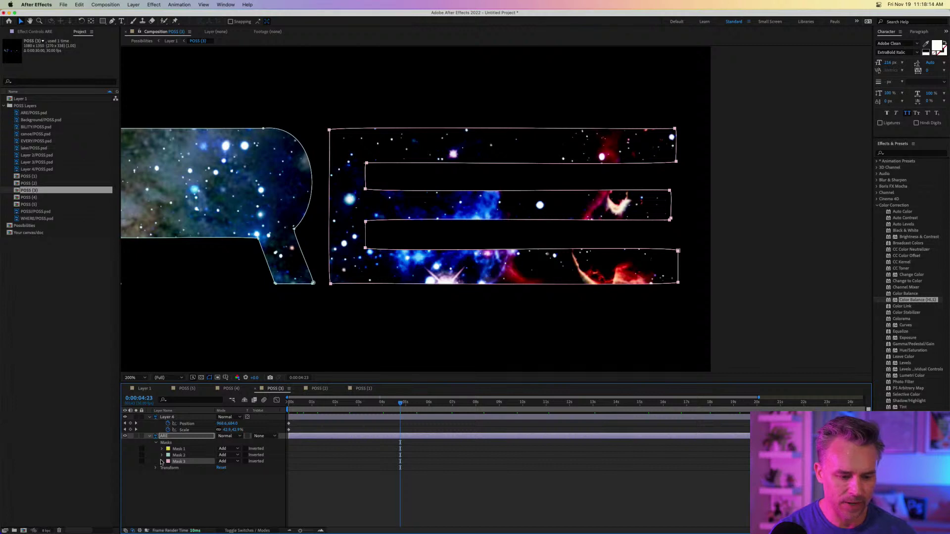
pyautogui.click(161, 462)
# Keyframe the E mask path at 5 seconds, then pull its right edge left at 0 seconds.
pyautogui.moveTo(388, 403)
pyautogui.mouseDown()
pyautogui.moveTo(379, 406)
pyautogui.moveTo(405, 408)
pyautogui.mouseUp()
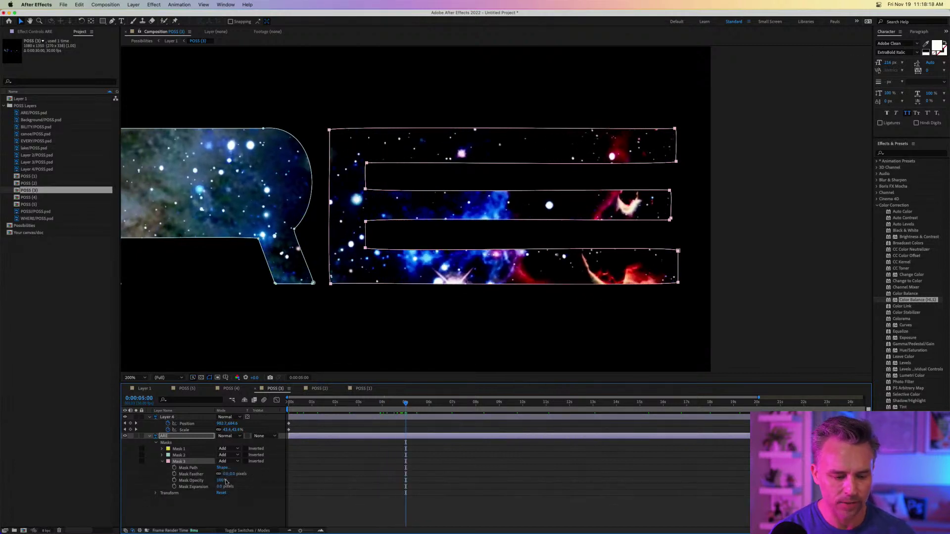
pyautogui.click(174, 468)
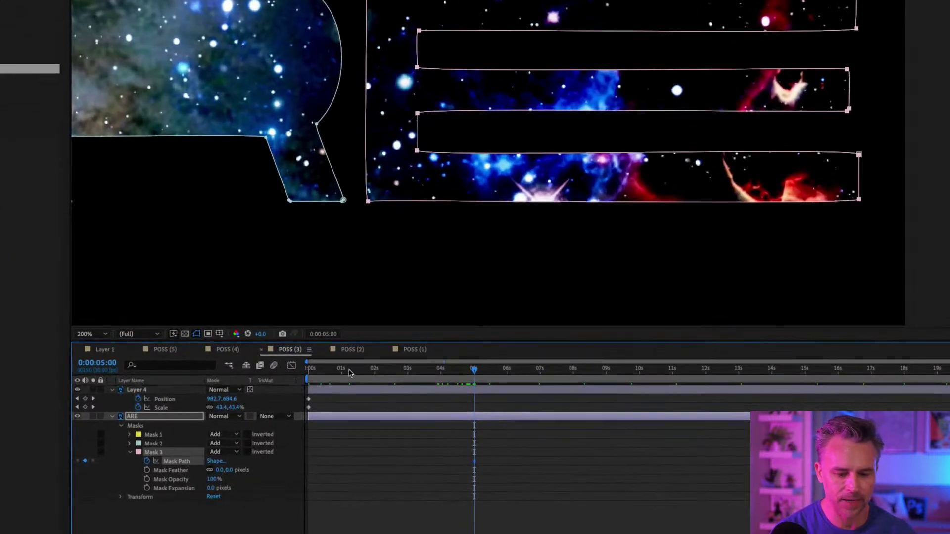
pyautogui.press('Home')
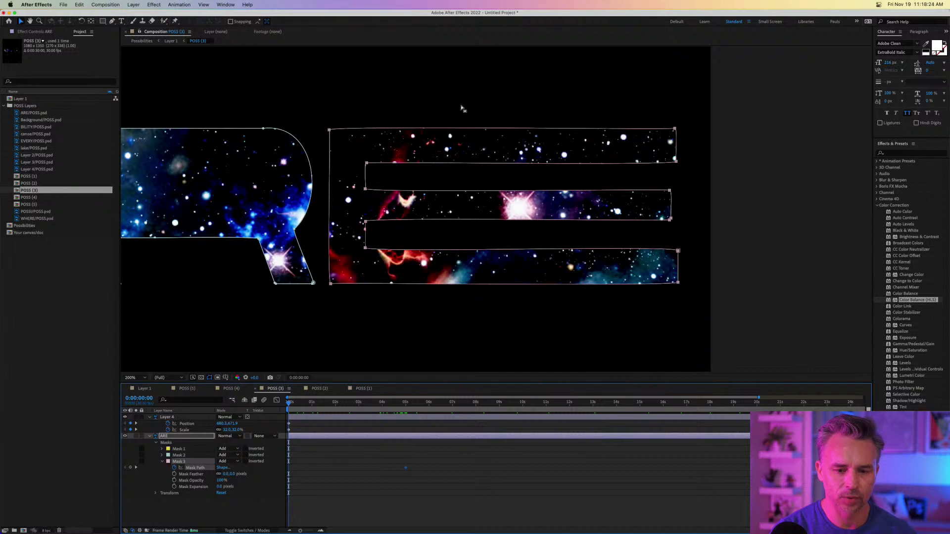
pyautogui.moveTo(589, 112); pyautogui.dragTo(792, 332)
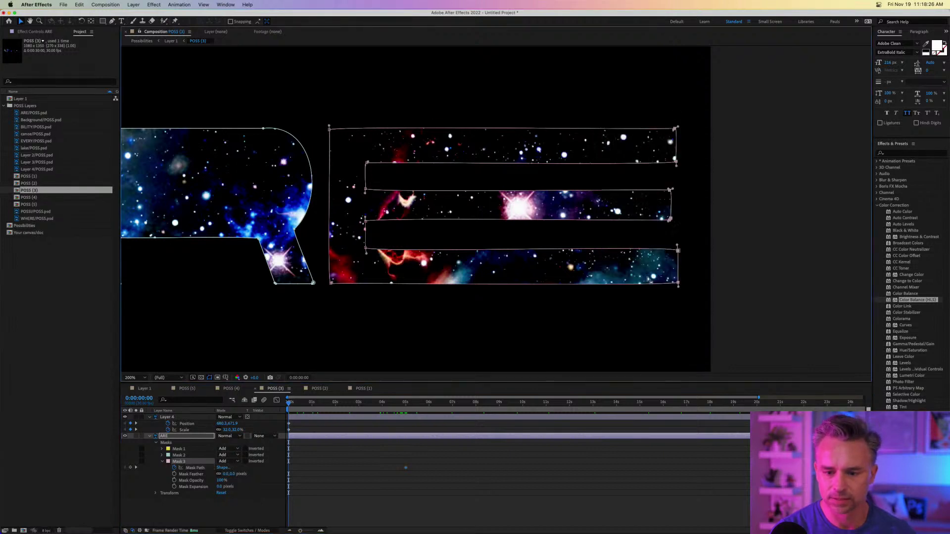
pyautogui.moveTo(678, 284); pyautogui.dragTo(396, 288)
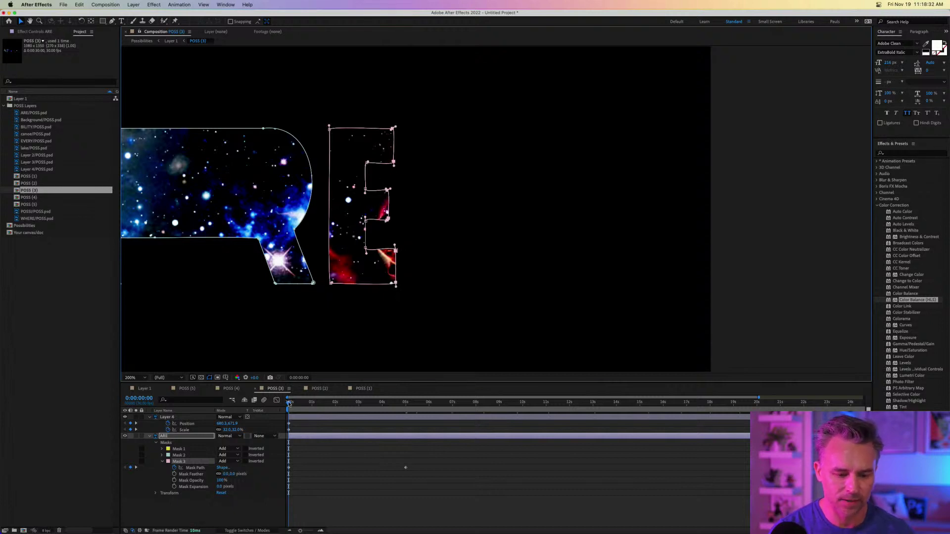
pyautogui.moveTo(290, 403); pyautogui.dragTo(399, 406)
pyautogui.click(143, 389)
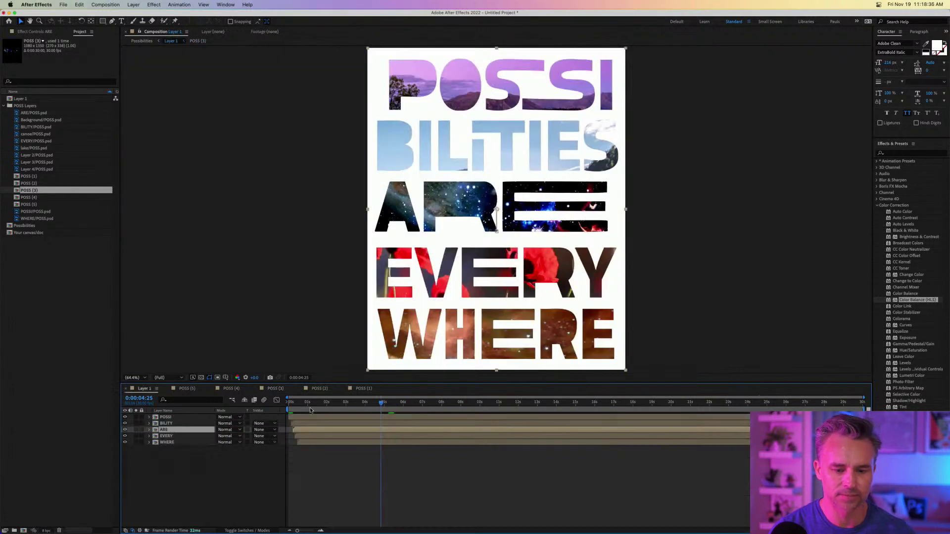
pyautogui.moveTo(323, 402); pyautogui.dragTo(237, 406)
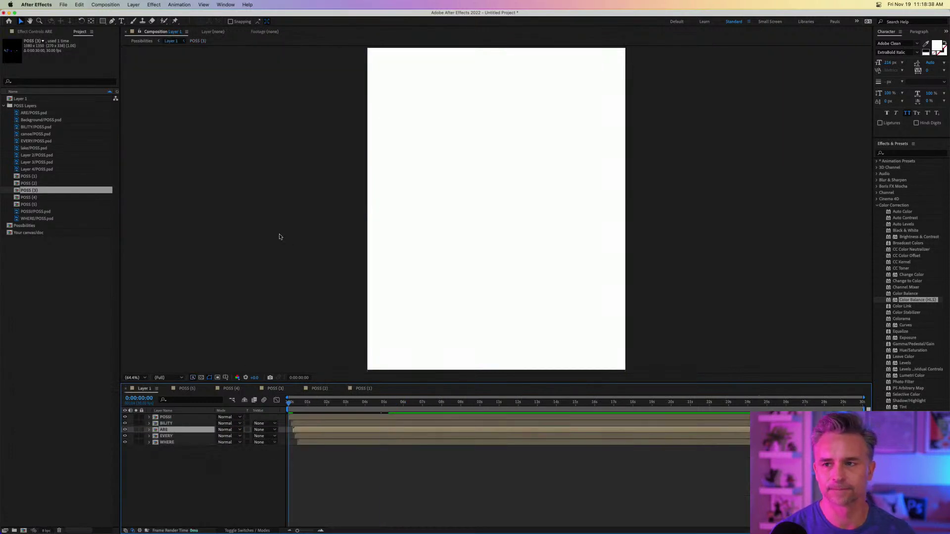
pyautogui.press('space')
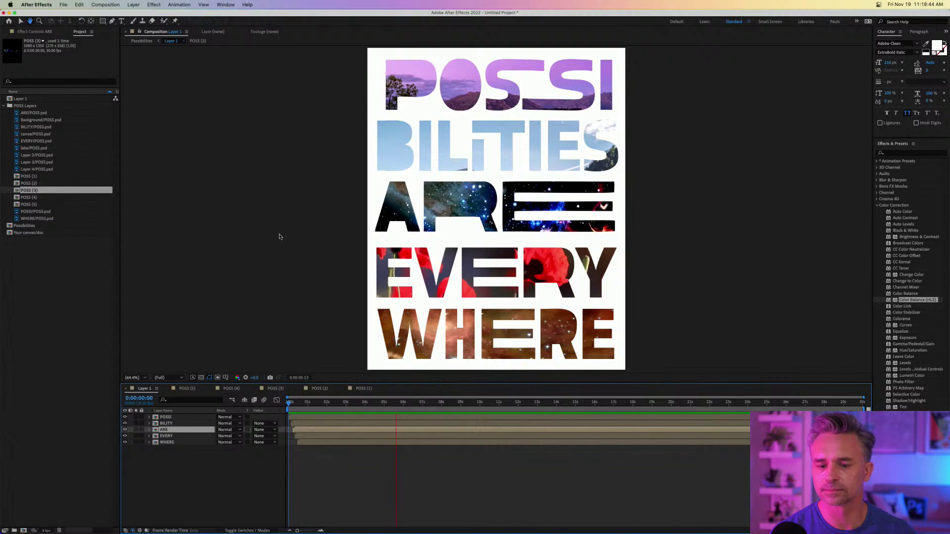
pyautogui.press('space')
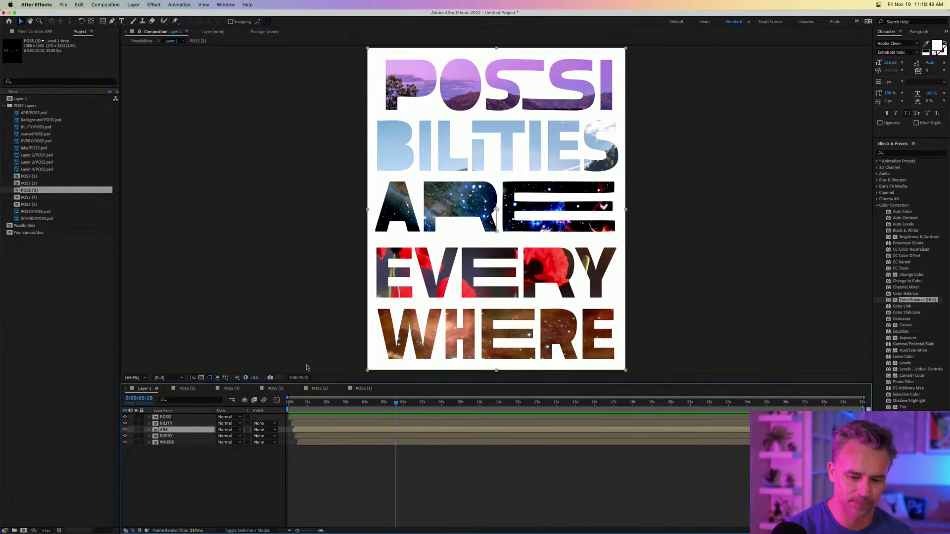
pyautogui.moveTo(396, 404); pyautogui.dragTo(266, 412)
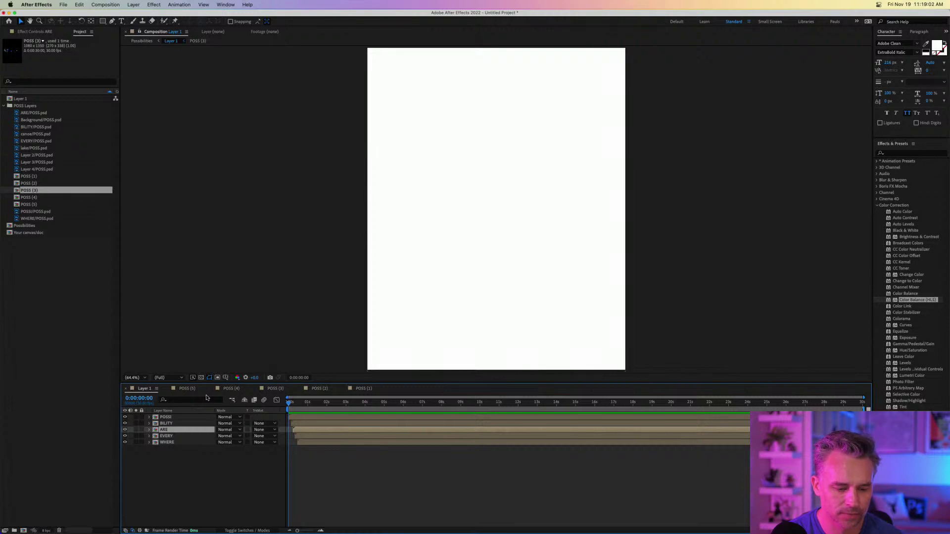
# View the lake-filled POSSI letters in POSS (5) and widen the timeline layer columns.
pyautogui.click(187, 389)
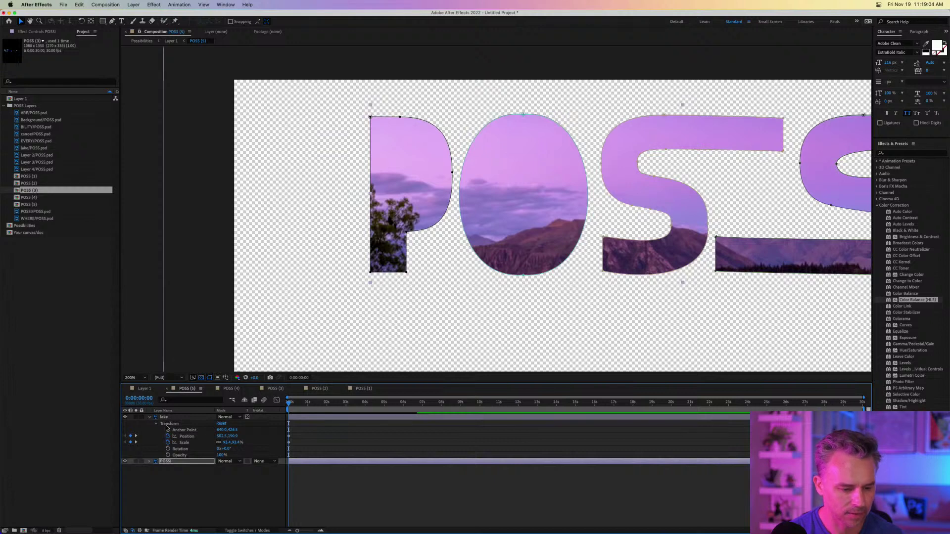
pyautogui.click(149, 418)
pyautogui.click(150, 419)
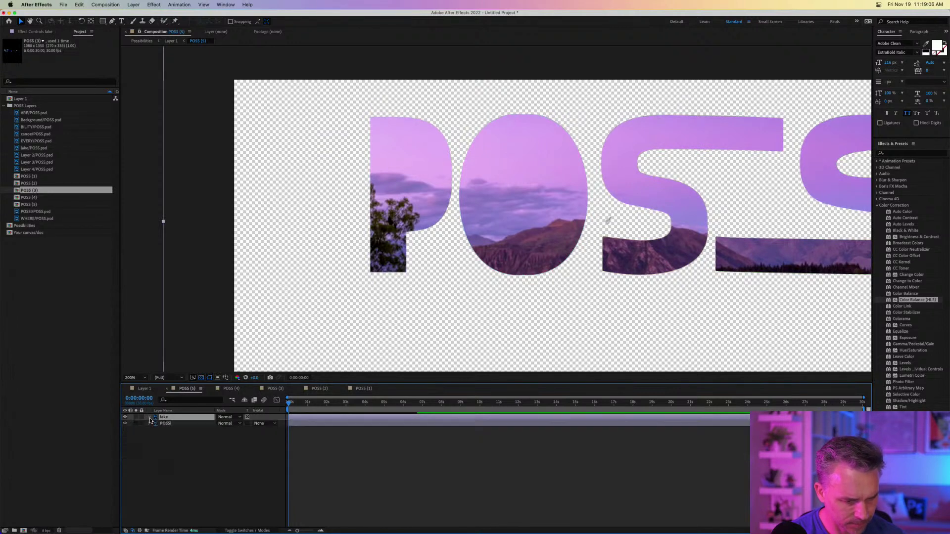
pyautogui.click(142, 389)
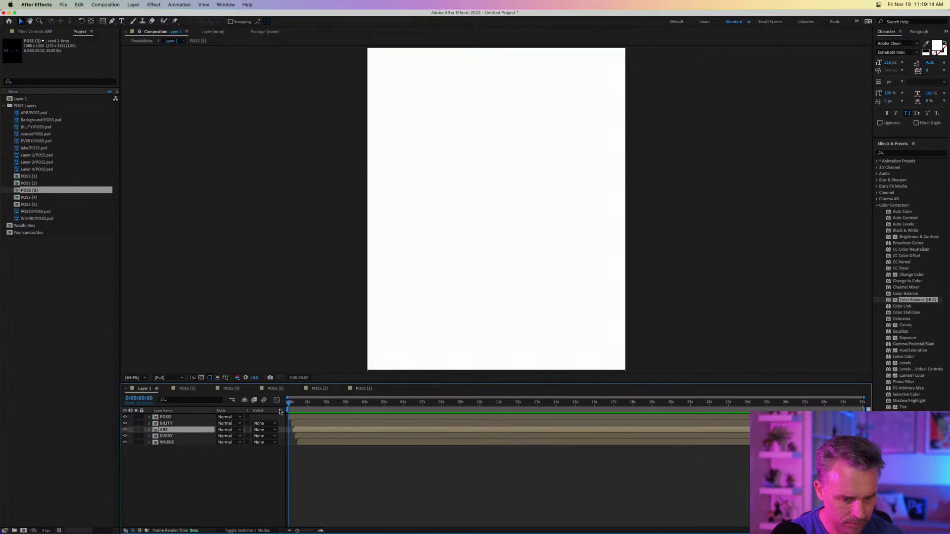
pyautogui.moveTo(278, 410); pyautogui.dragTo(311, 413)
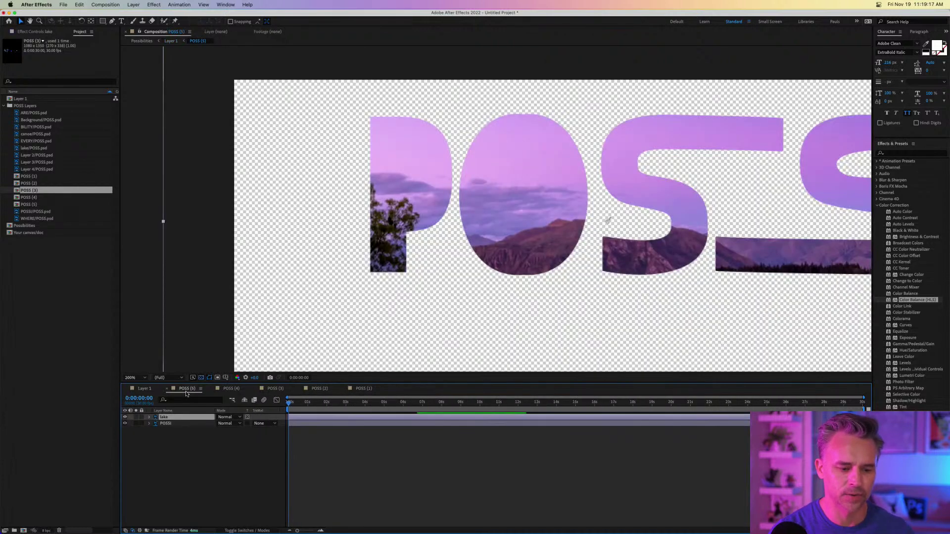
pyautogui.click(187, 389)
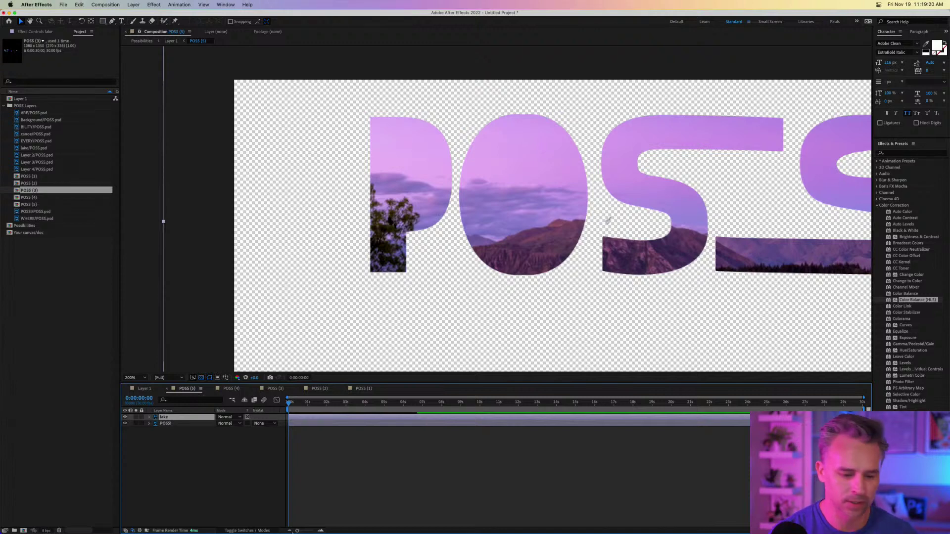
pyautogui.click(241, 523)
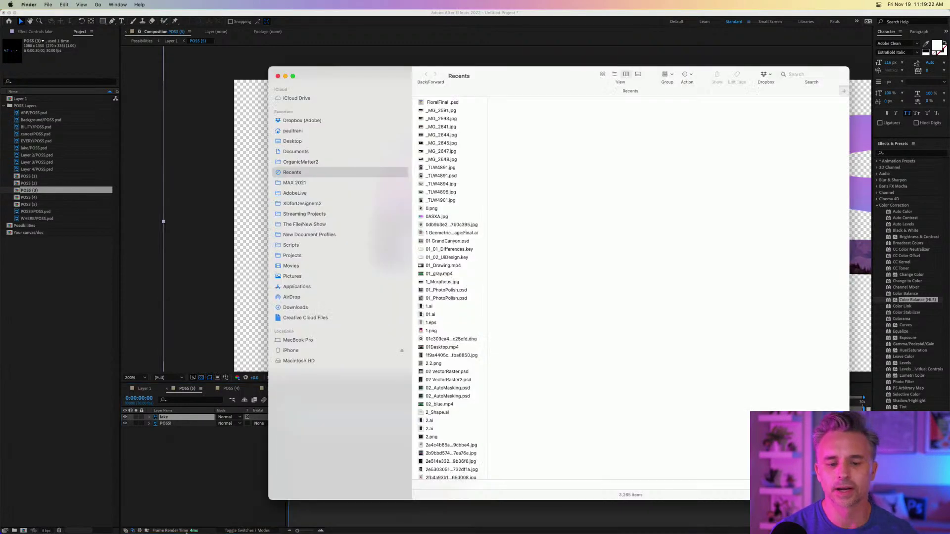
# Quick Look the Flying-over-colorful-clouds-loop-1034929.mov clip in the Downloads folder.
pyautogui.click(295, 307)
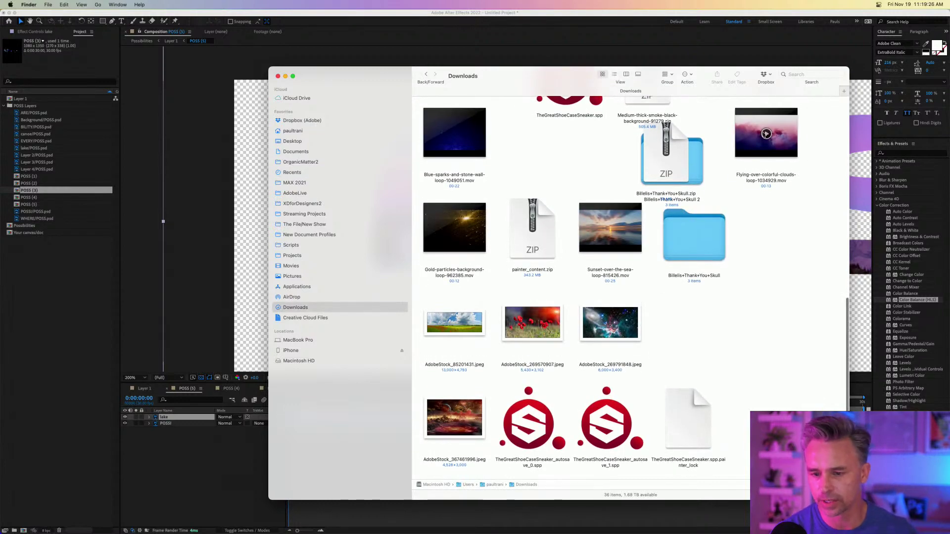
pyautogui.click(766, 134)
pyautogui.press('space')
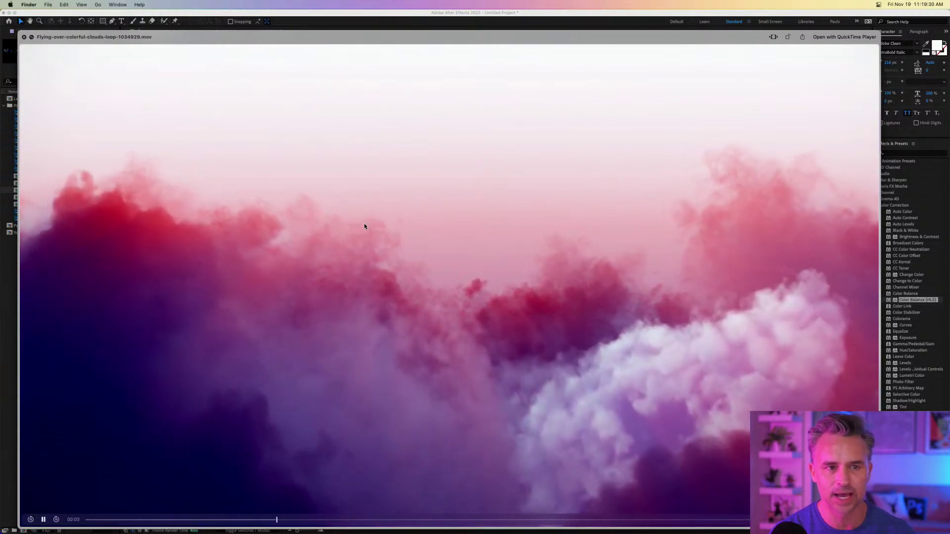
pyautogui.press('space')
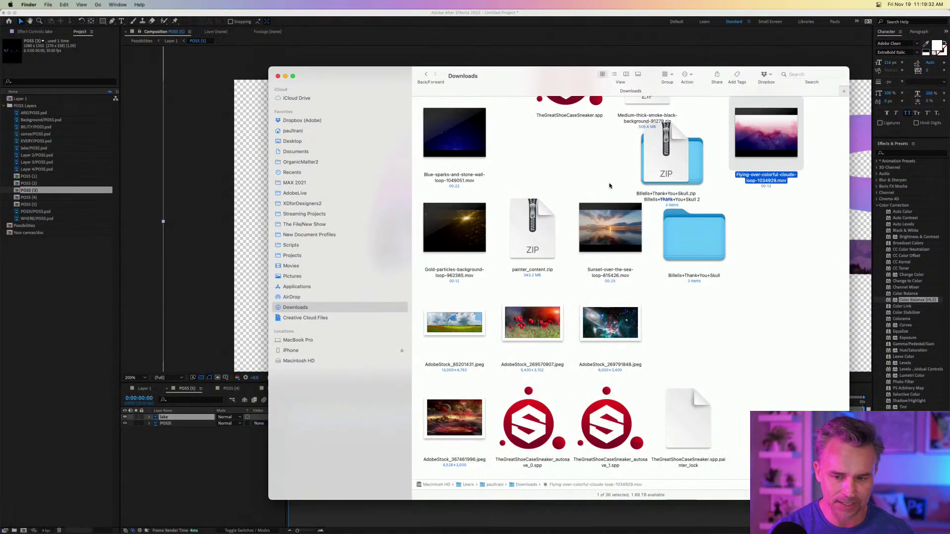
# Narrow Photoshop beside Finder and drag the clouds .mov from Downloads onto the poster canvas.
pyautogui.click(308, 526)
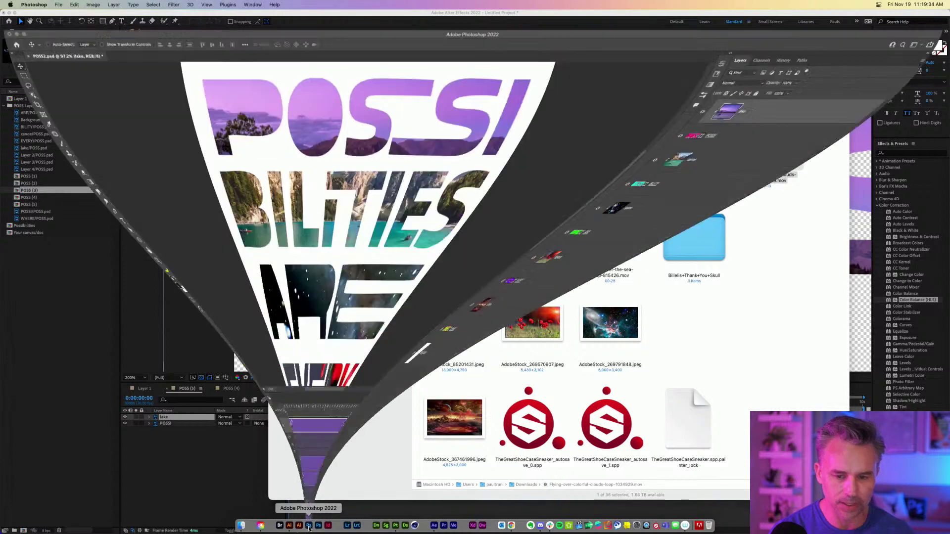
pyautogui.moveTo(949, 155); pyautogui.dragTo(739, 155)
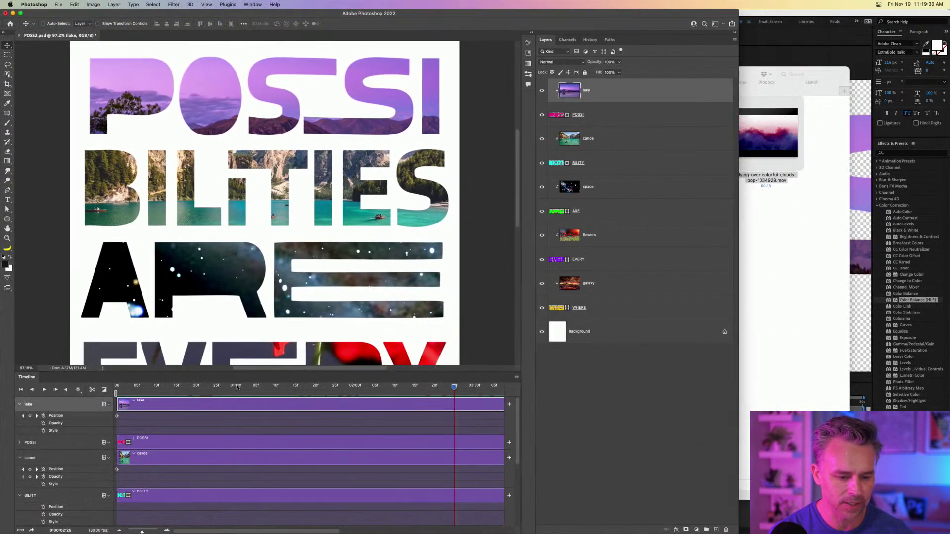
pyautogui.moveTo(149, 387); pyautogui.dragTo(98, 404)
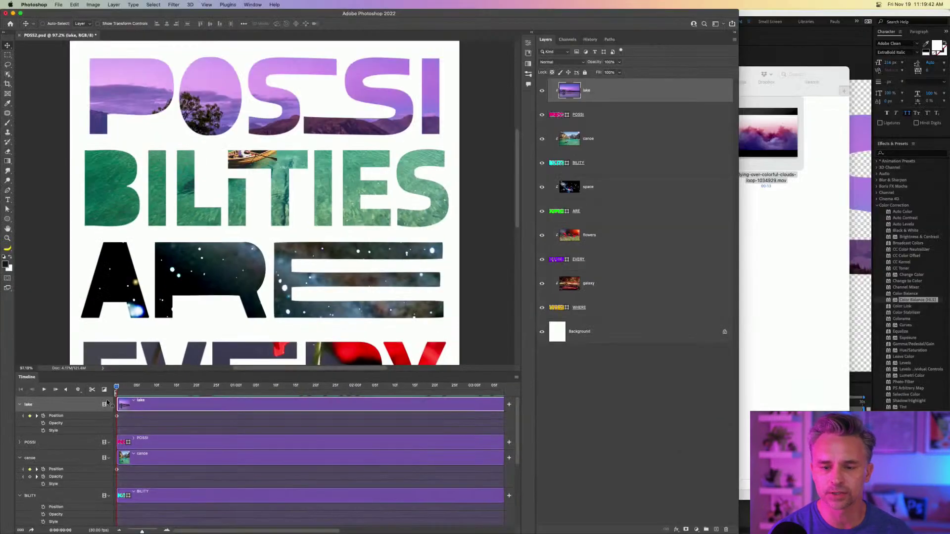
pyautogui.click(775, 220)
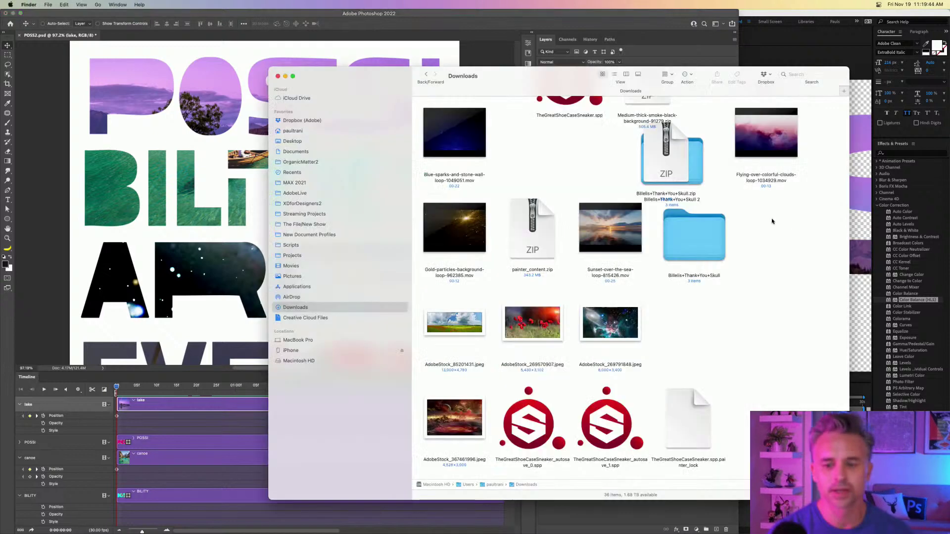
pyautogui.moveTo(510, 87); pyautogui.dragTo(675, 140)
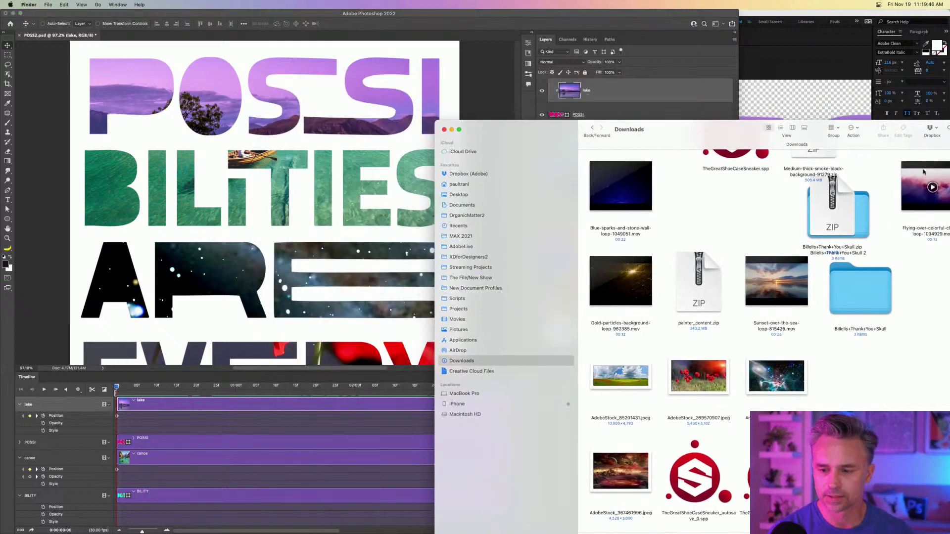
pyautogui.moveTo(924, 172); pyautogui.dragTo(180, 156)
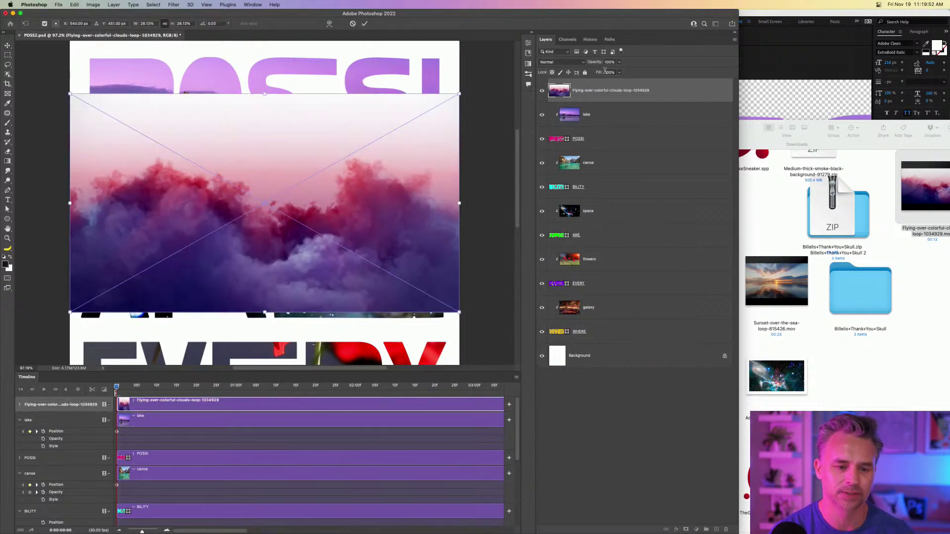
# Commit the placed clouds video and open its smart object as a .psb document.
pyautogui.press('Return')
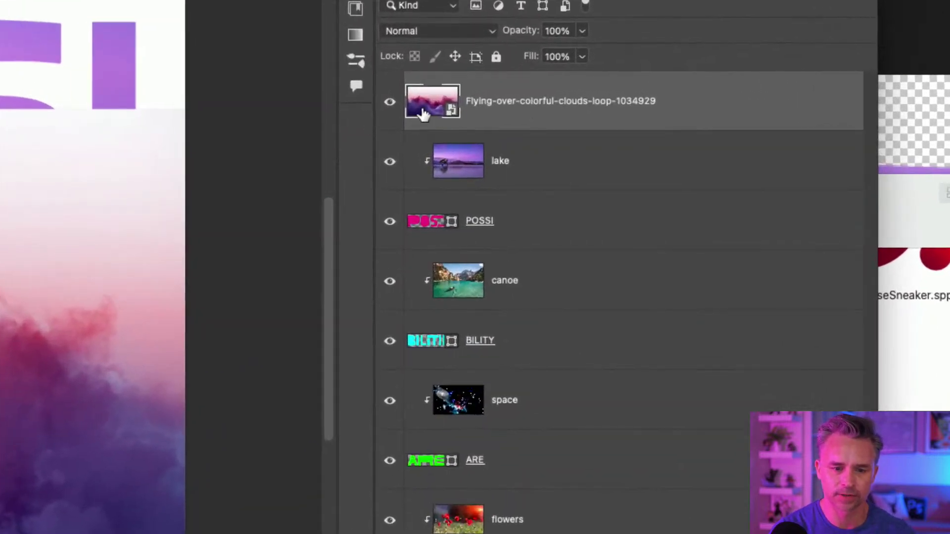
pyautogui.doubleClick(425, 110)
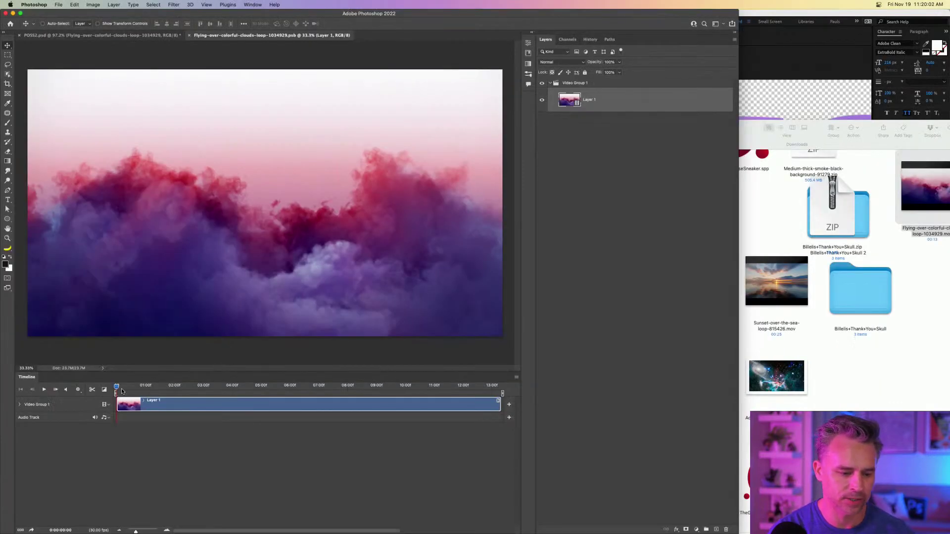
pyautogui.moveTo(117, 388)
pyautogui.mouseDown()
pyautogui.moveTo(346, 388)
pyautogui.moveTo(117, 388)
pyautogui.mouseUp()
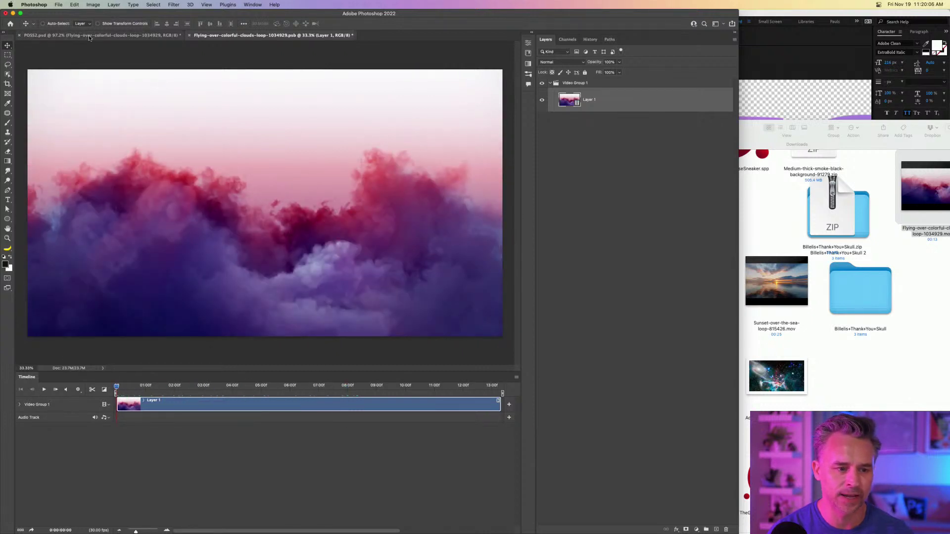
# Close the clouds .psb without saving, nudge the clouds layer, and restore Photoshop to full width.
pyautogui.click(189, 35)
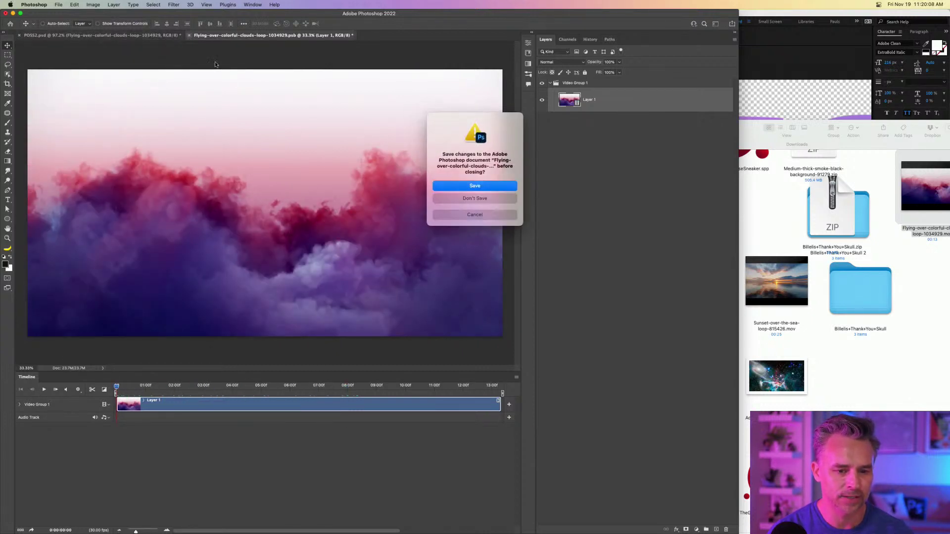
pyautogui.click(460, 198)
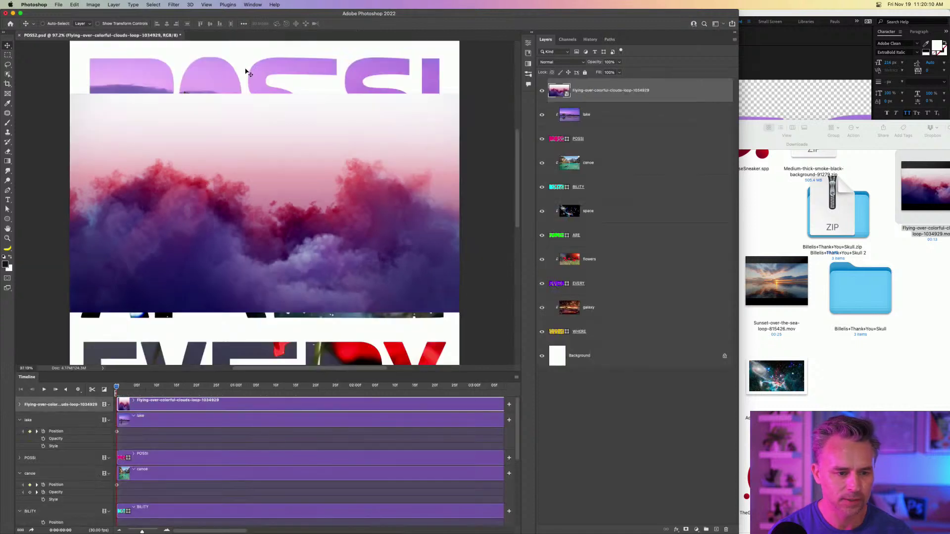
pyautogui.moveTo(211, 175); pyautogui.dragTo(233, 161)
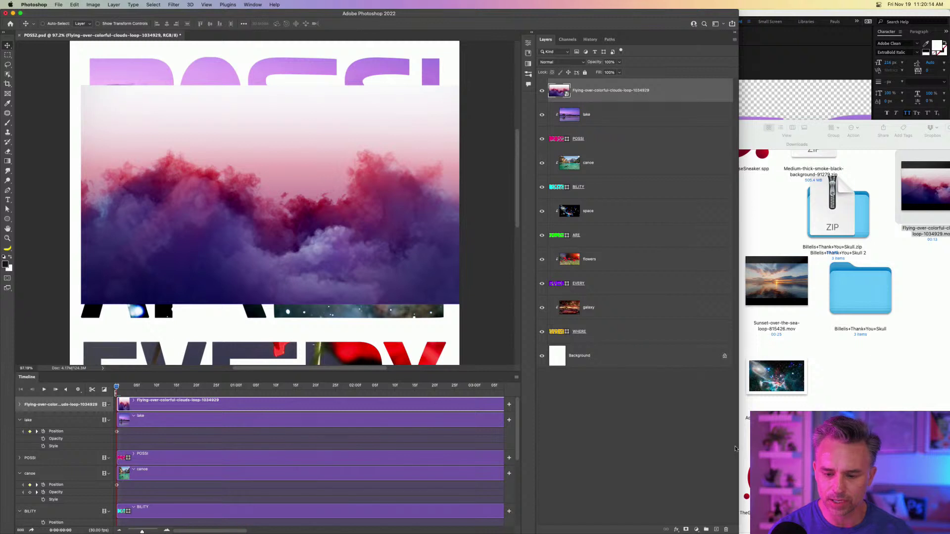
pyautogui.moveTo(738, 447); pyautogui.dragTo(937, 297)
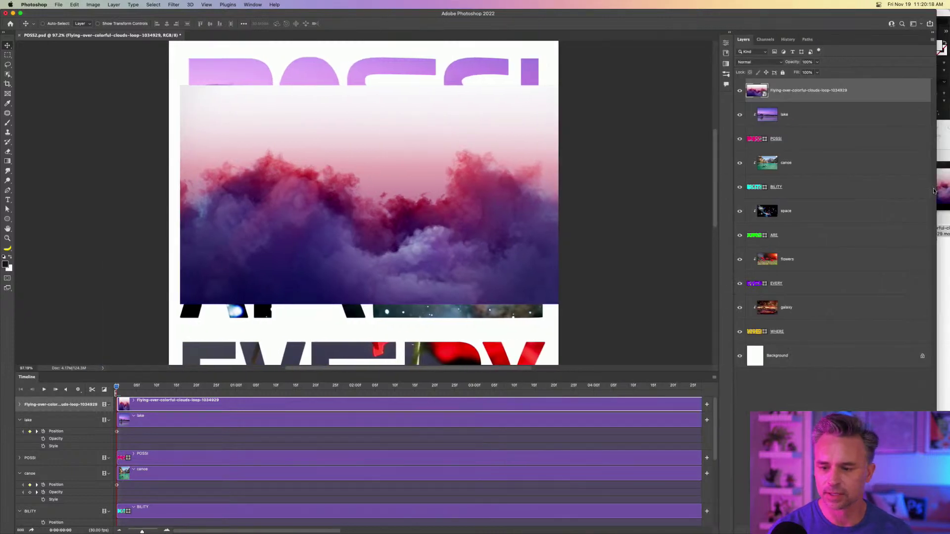
pyautogui.moveTo(936, 189); pyautogui.dragTo(949, 197)
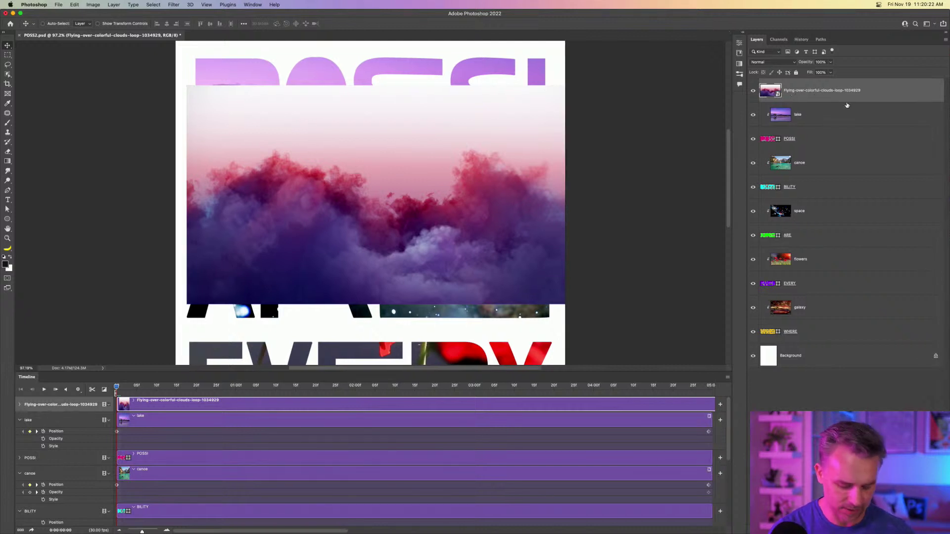
# Move the clouds layer below BILITY, clip it to ARE, position the pink billows, and preview.
pyautogui.keyDown('alt'); pyautogui.click(847, 102); pyautogui.keyUp('alt')
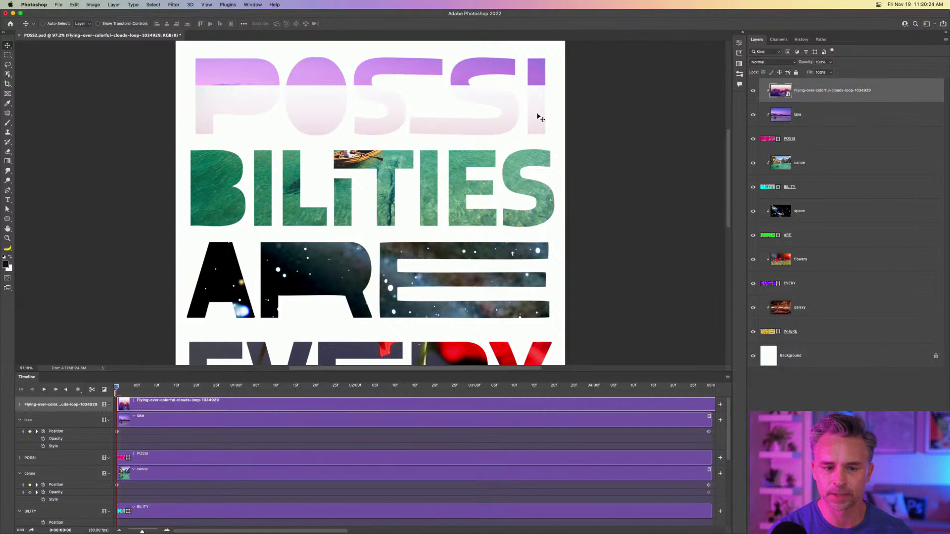
pyautogui.keyDown('alt'); pyautogui.click(817, 101); pyautogui.keyUp('alt')
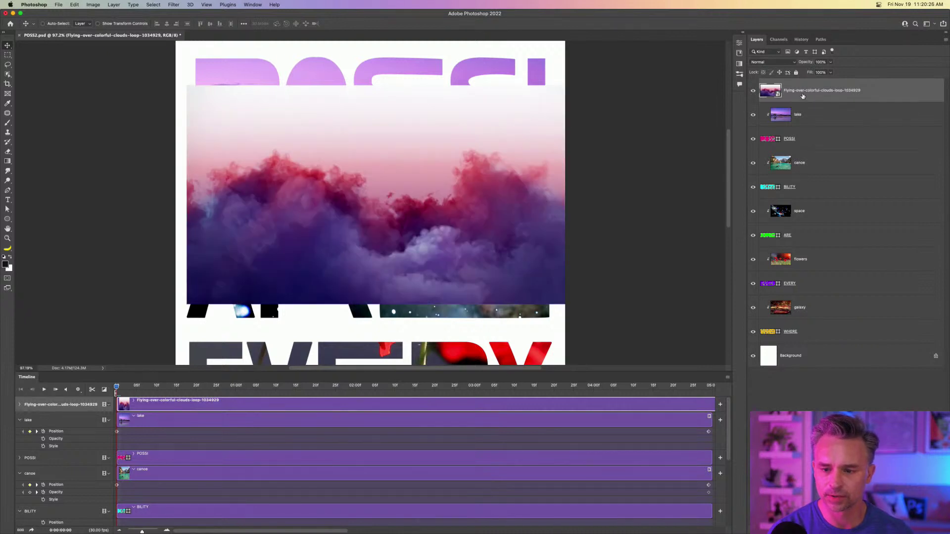
pyautogui.moveTo(815, 93); pyautogui.dragTo(823, 206)
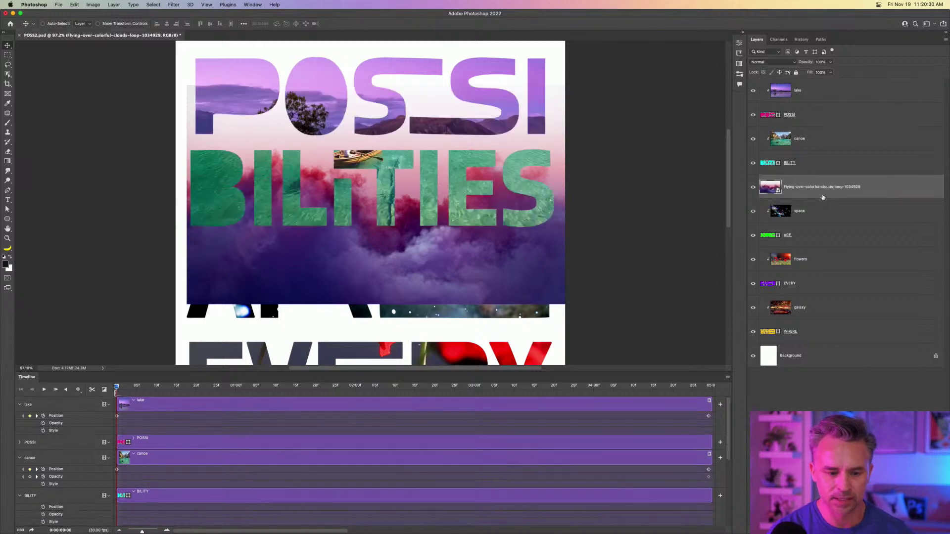
pyautogui.keyDown('alt'); pyautogui.click(820, 196); pyautogui.keyUp('alt')
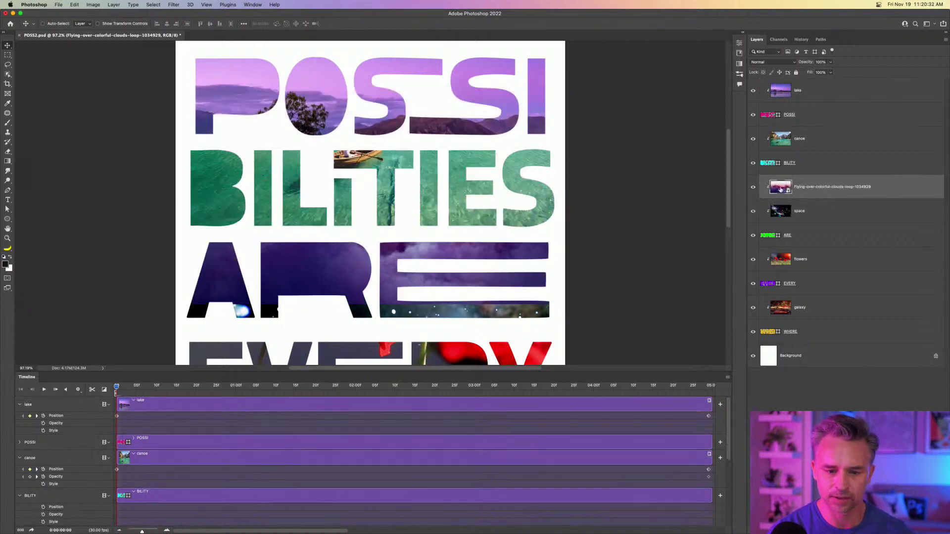
pyautogui.moveTo(311, 132); pyautogui.dragTo(283, 234)
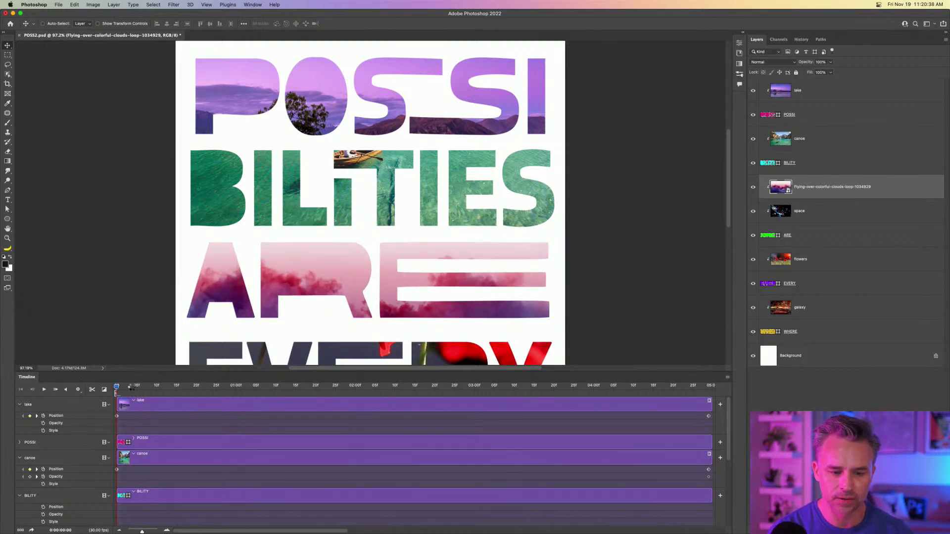
pyautogui.press('space')
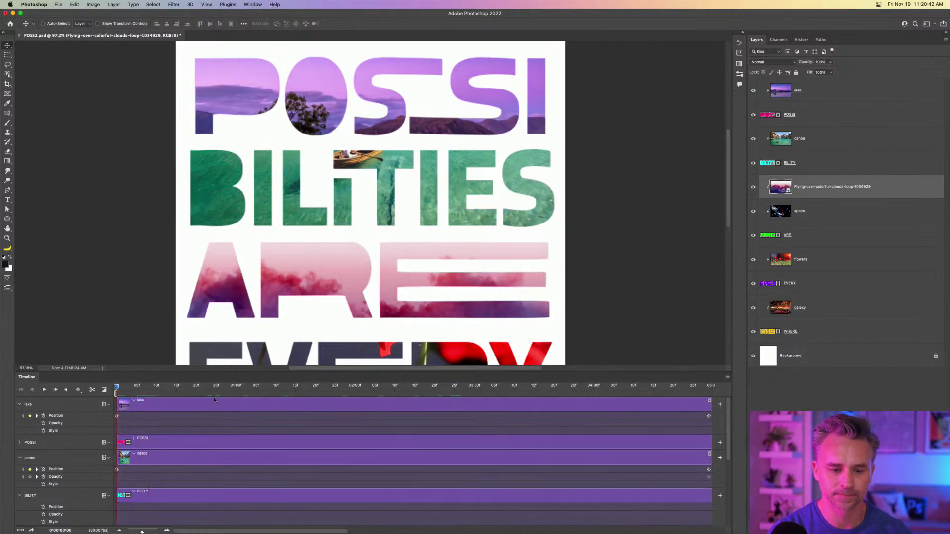
pyautogui.moveTo(132, 402); pyautogui.dragTo(0, 398)
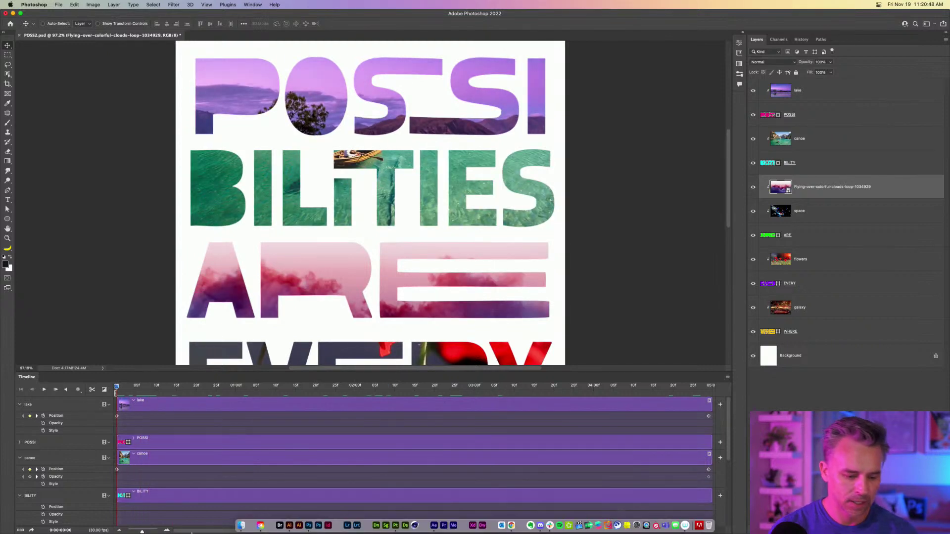
# Preview the Sunset-over-the-sea loop in Downloads and locate the Blue-clouds-and-sun-rays video.
pyautogui.click(240, 525)
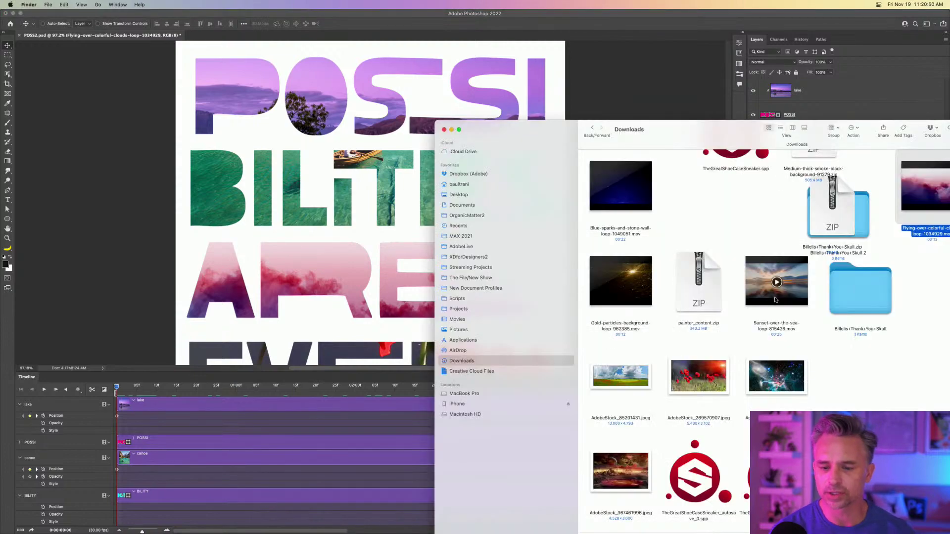
pyautogui.click(758, 301)
pyautogui.press('space')
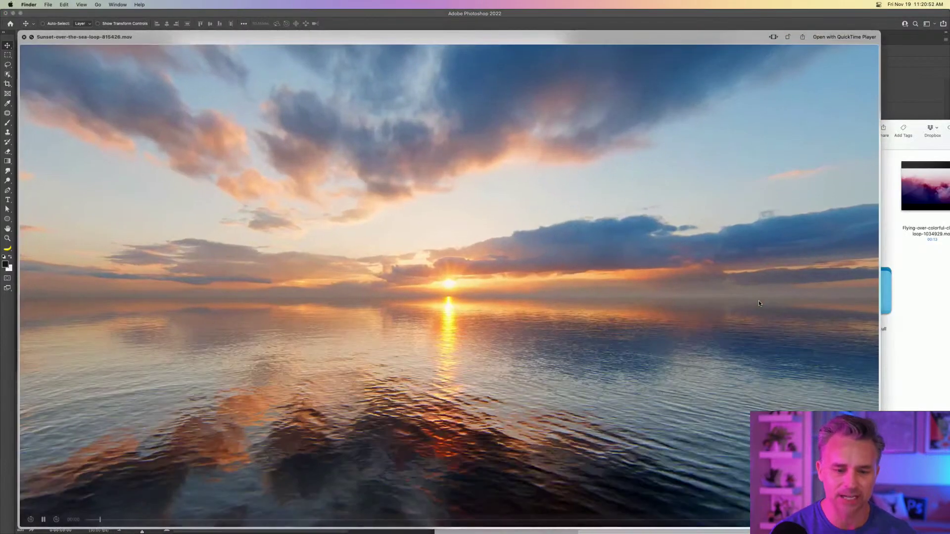
pyautogui.press('space')
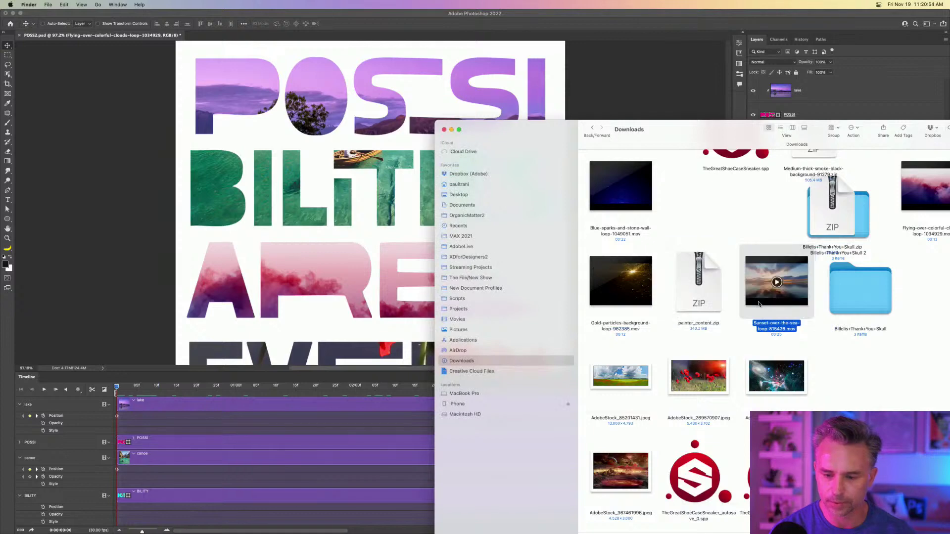
pyautogui.scroll(5, 643, 237)
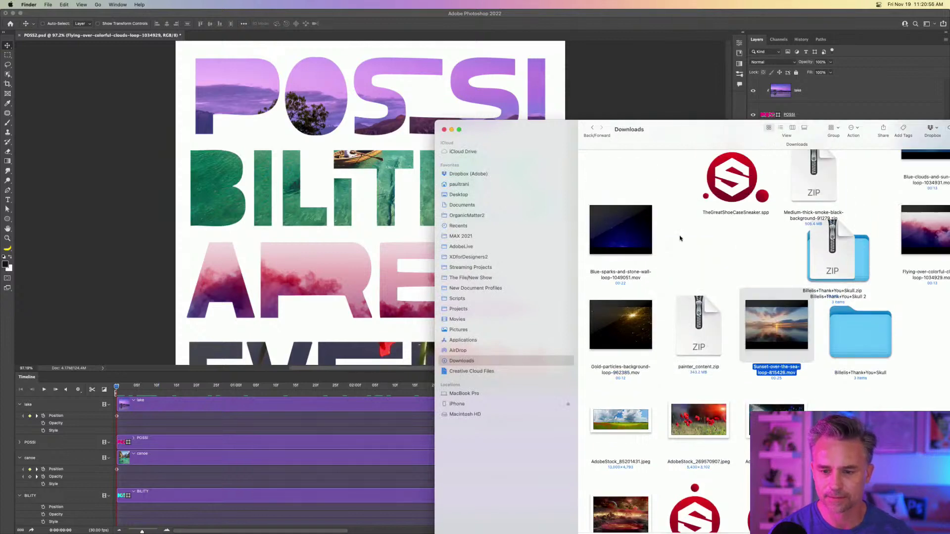
pyautogui.moveTo(715, 128); pyautogui.dragTo(625, 107)
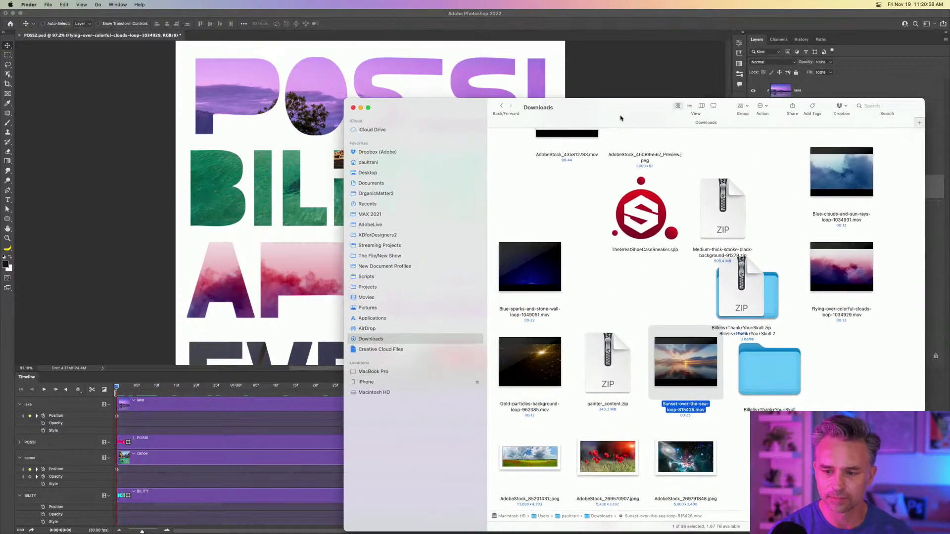
pyautogui.scroll(10, 708, 176)
pyautogui.scroll(-5, 707, 176)
pyautogui.scroll(-2, 708, 176)
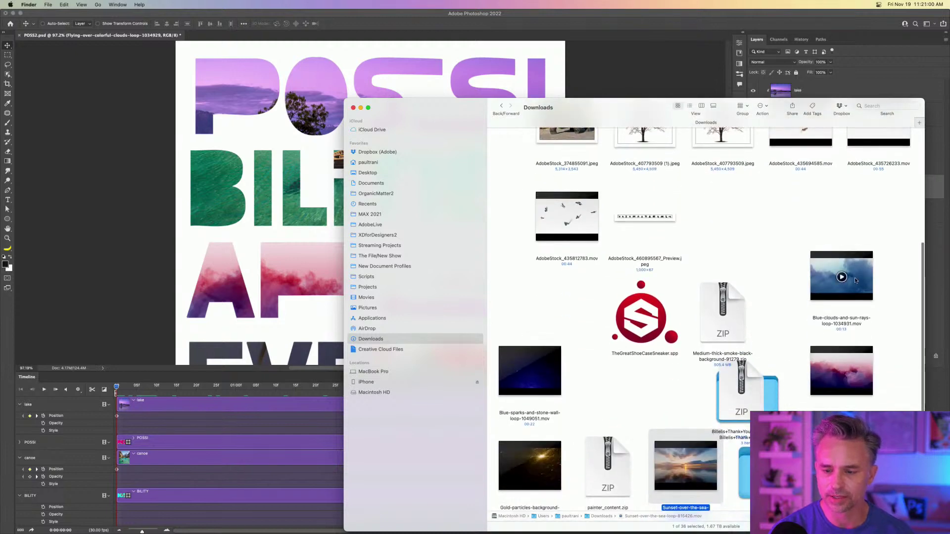
# Place the Blue-clouds-and-sun-rays video, move it below ARE, clip it to EVERY, and preview.
pyautogui.moveTo(825, 278); pyautogui.dragTo(154, 187)
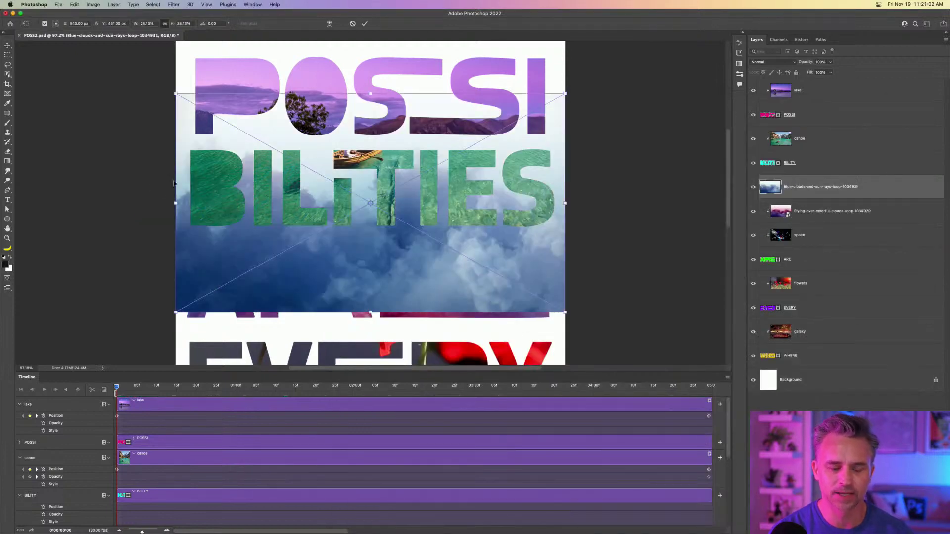
pyautogui.press('Return')
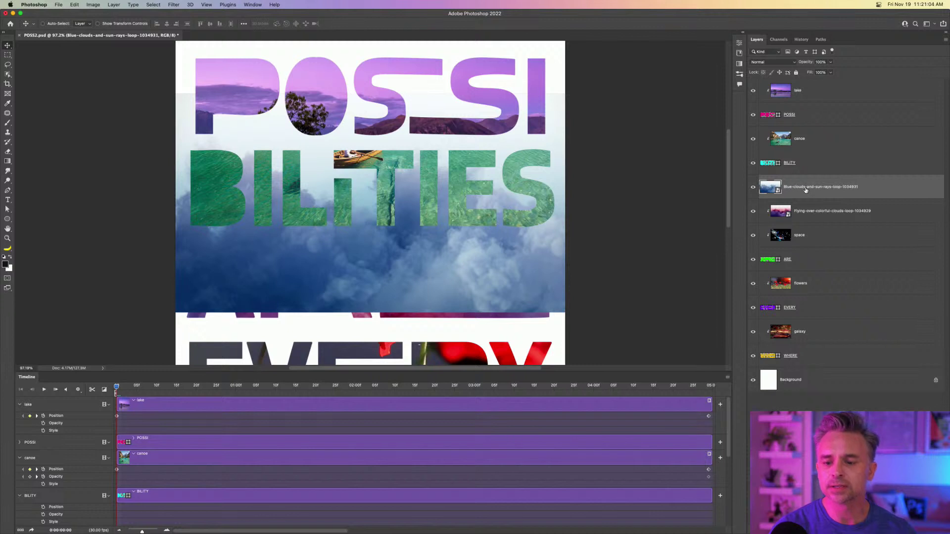
pyautogui.moveTo(806, 190); pyautogui.dragTo(823, 272)
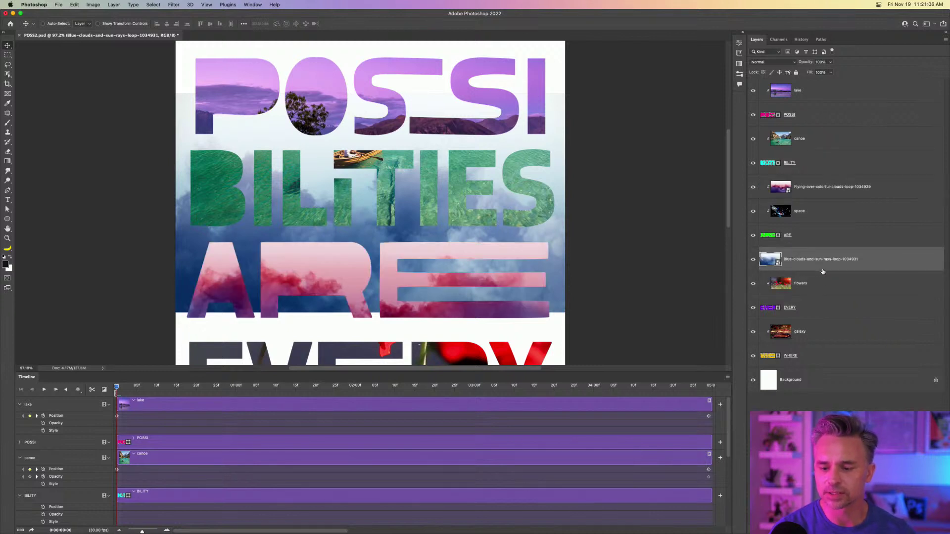
pyautogui.keyDown('alt'); pyautogui.click(823, 269); pyautogui.keyUp('alt')
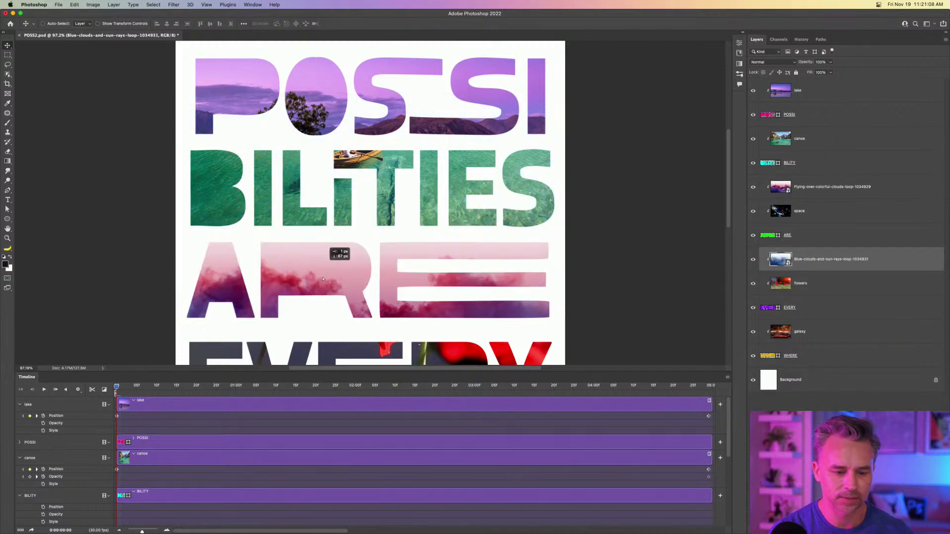
pyautogui.scroll(-5, 303, 308)
pyautogui.scroll(-1, 282, 115)
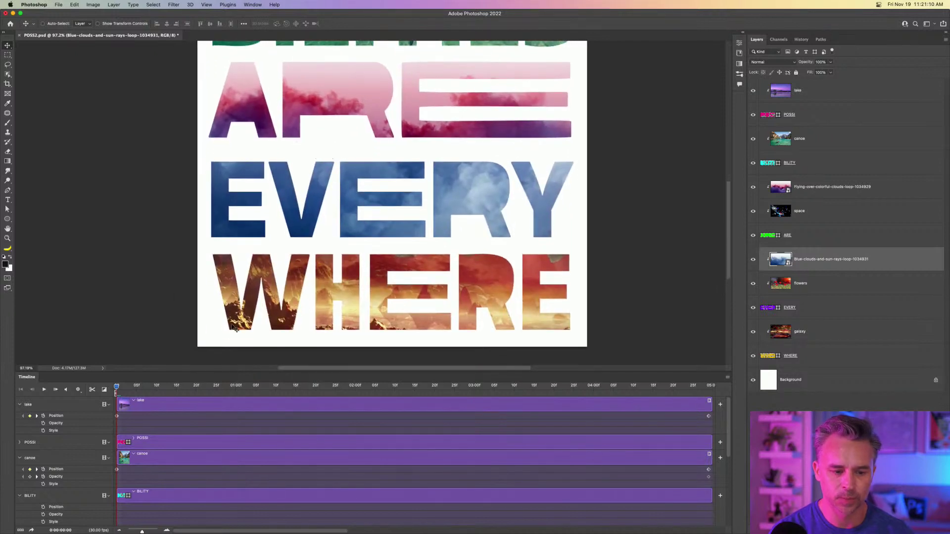
pyautogui.moveTo(121, 388); pyautogui.dragTo(160, 387)
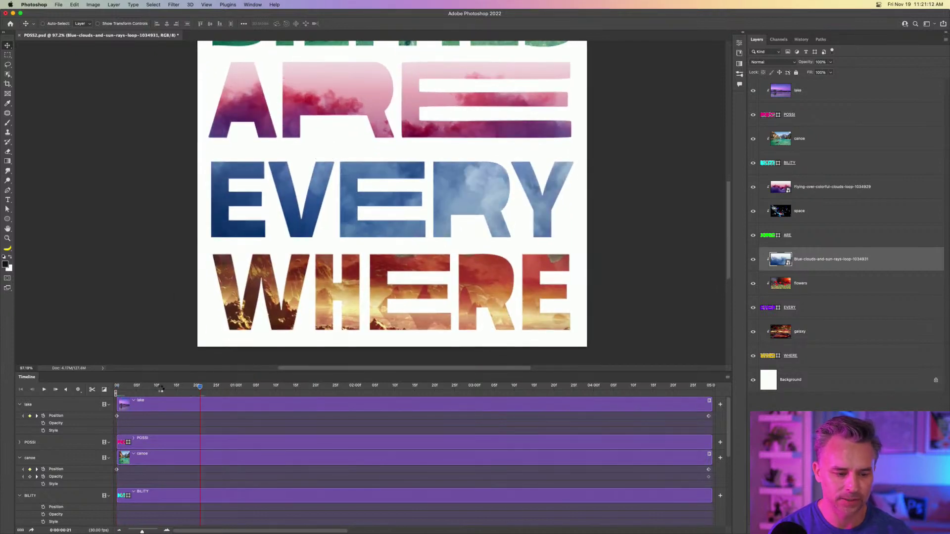
pyautogui.press('space')
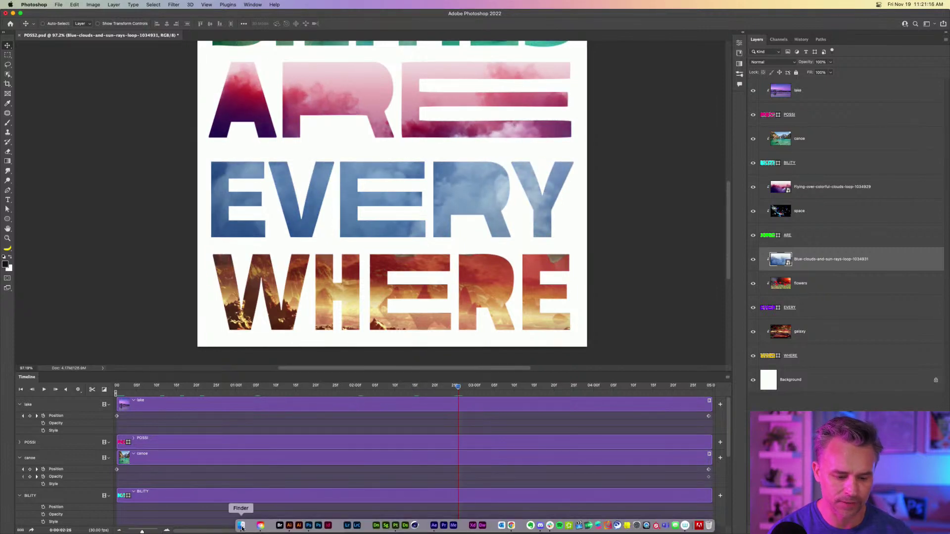
pyautogui.click(241, 526)
# Preview the Blue-sparks-and-stone-wall and Gold-particles videos full size in Quick Look.
pyautogui.click(529, 372)
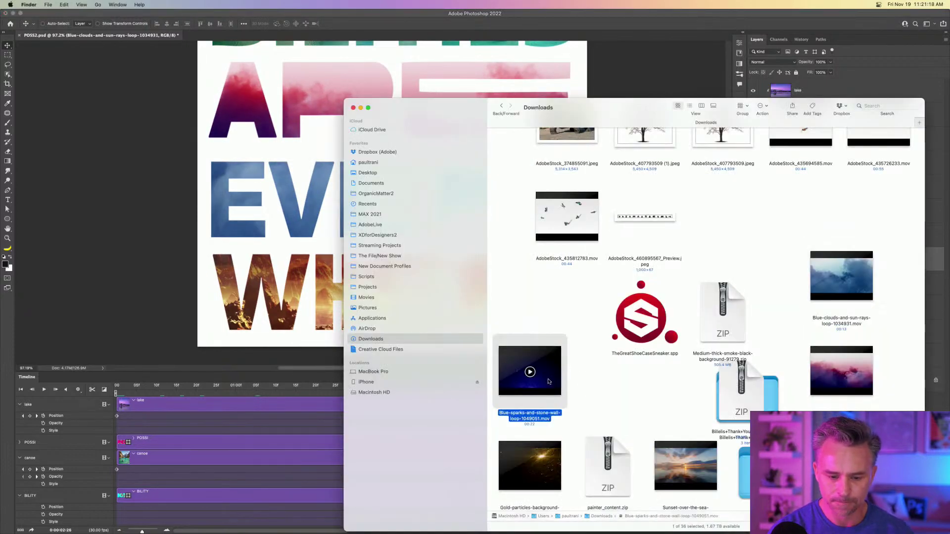
pyautogui.press('space')
pyautogui.press('space')
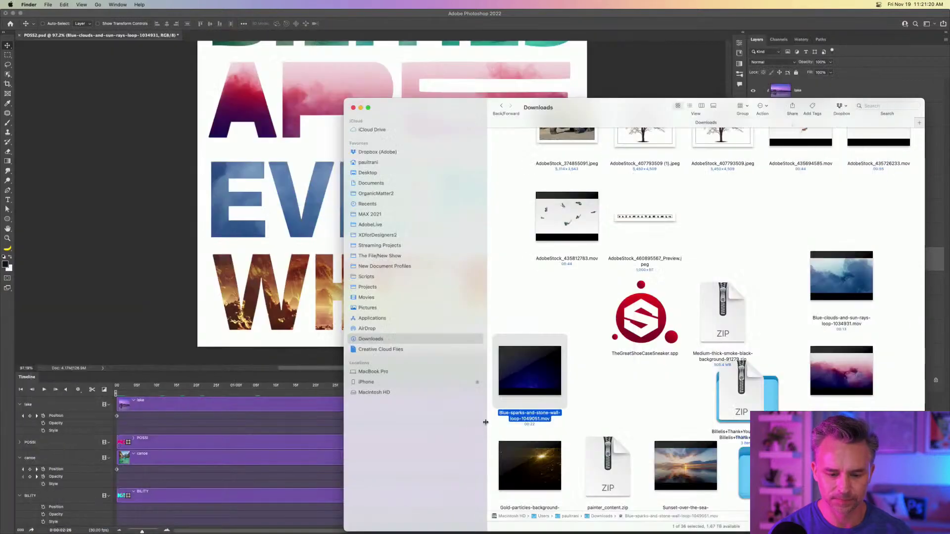
pyautogui.click(510, 466)
pyautogui.press('space')
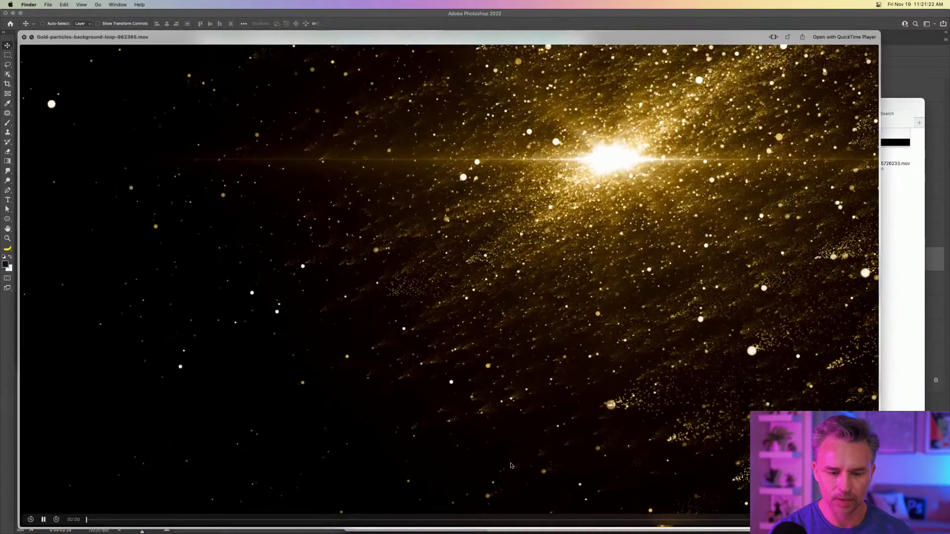
pyautogui.press('space')
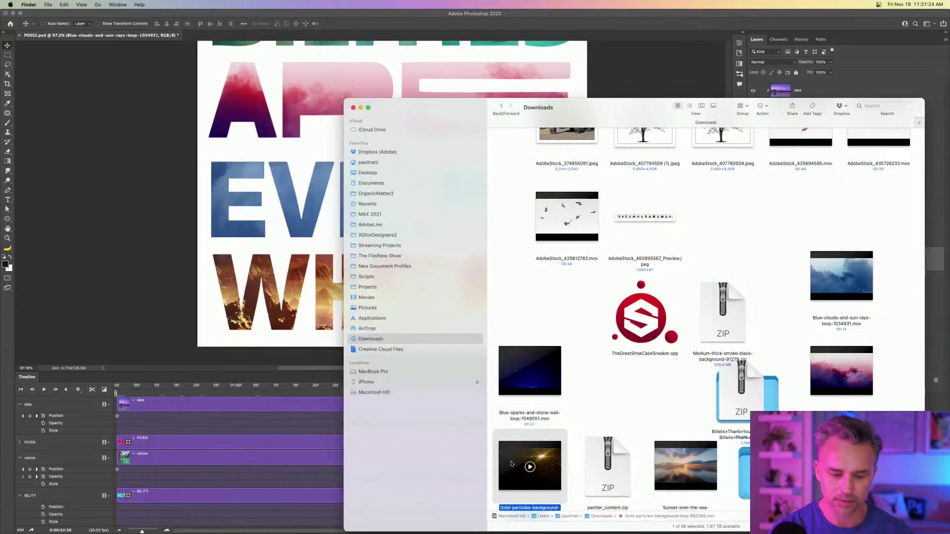
# Place the Gold-particles video, move it below EVERY, and clip it into the WHERE letters.
pyautogui.moveTo(514, 464); pyautogui.dragTo(322, 329)
pyautogui.press('Return')
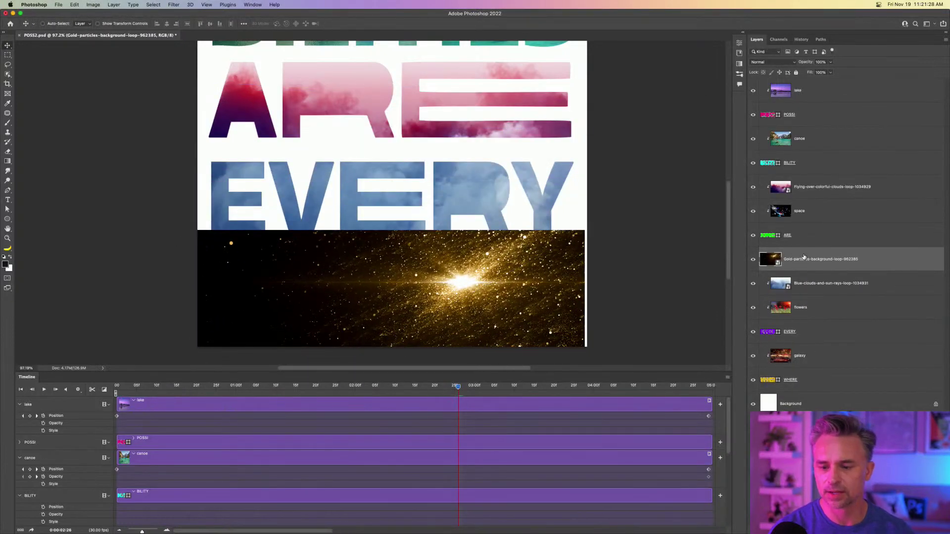
pyautogui.moveTo(804, 257); pyautogui.dragTo(814, 342)
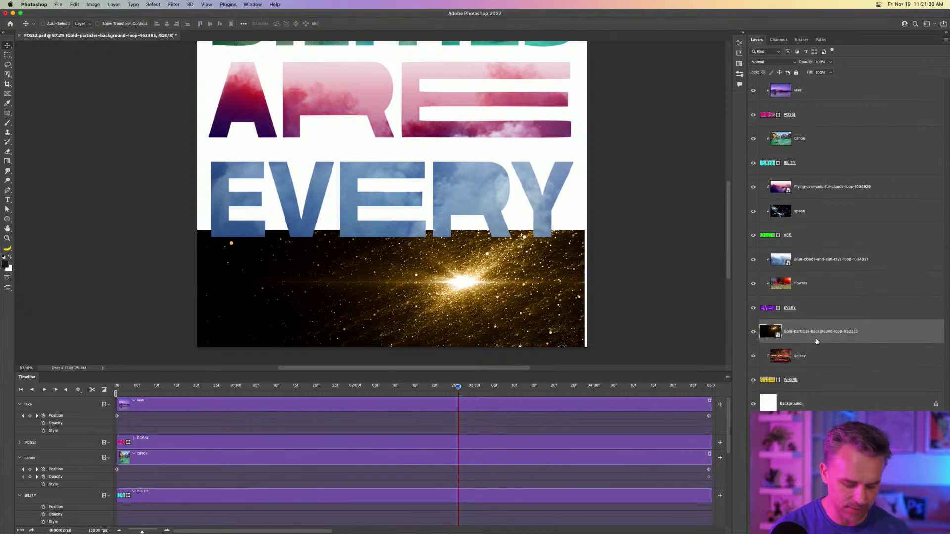
pyautogui.keyDown('alt'); pyautogui.click(822, 342); pyautogui.keyUp('alt')
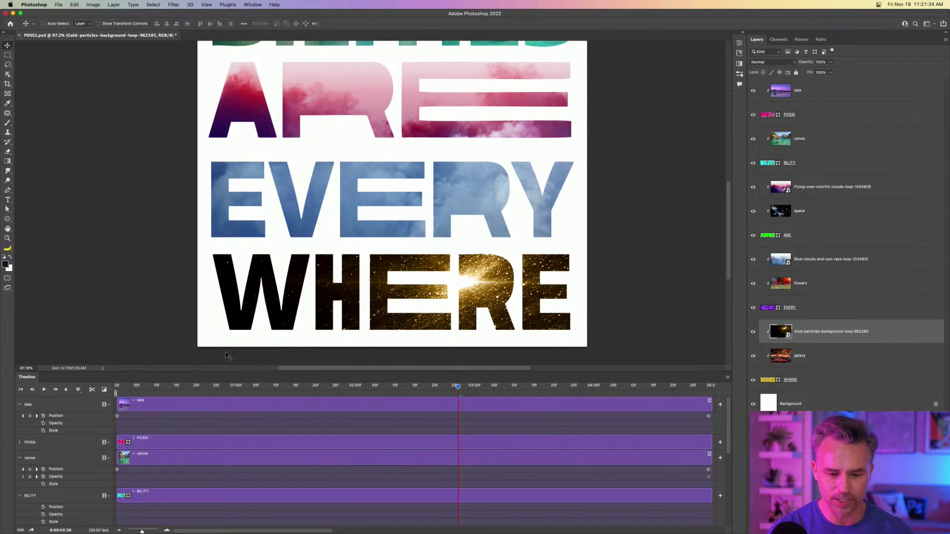
pyautogui.press('space')
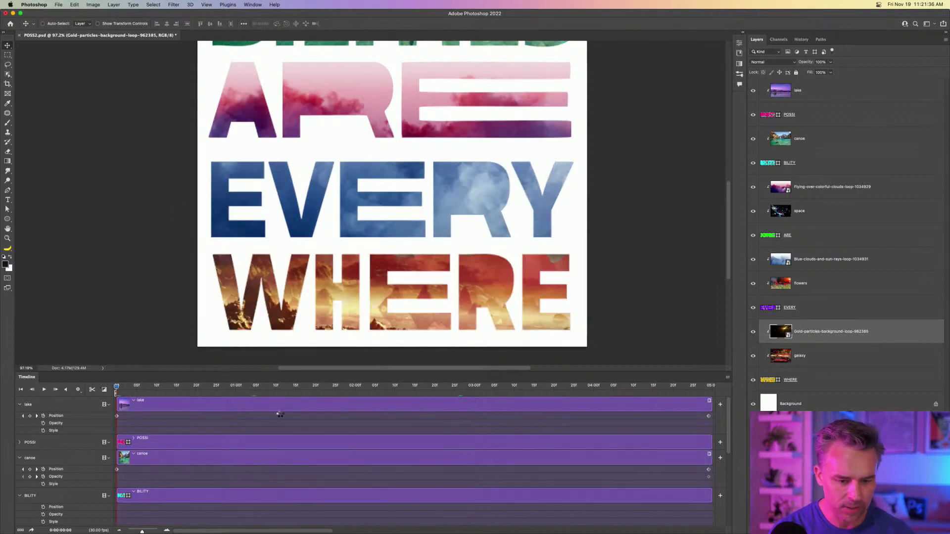
pyautogui.scroll(-10, 374, 427)
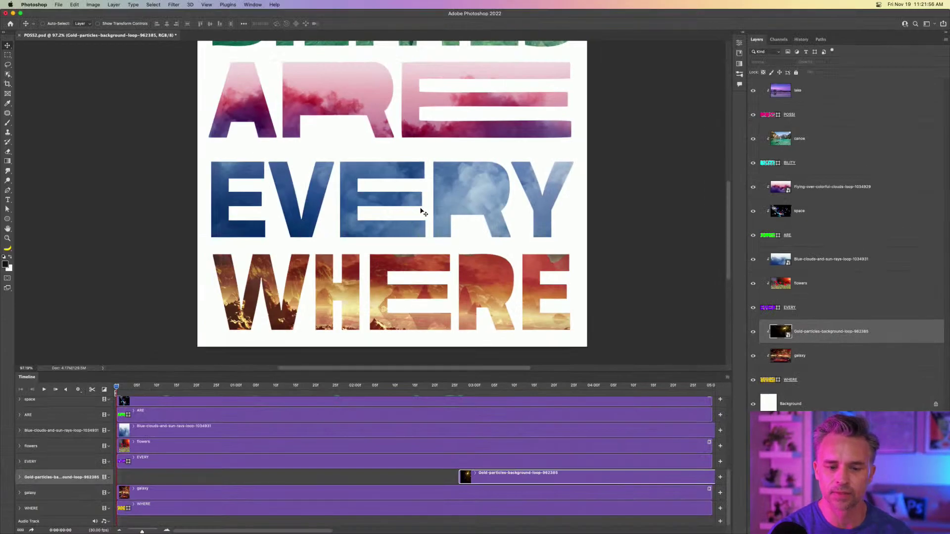
# Move the gold particles clip to start at time zero and scrub the preview.
pyautogui.moveTo(500, 481); pyautogui.dragTo(155, 482)
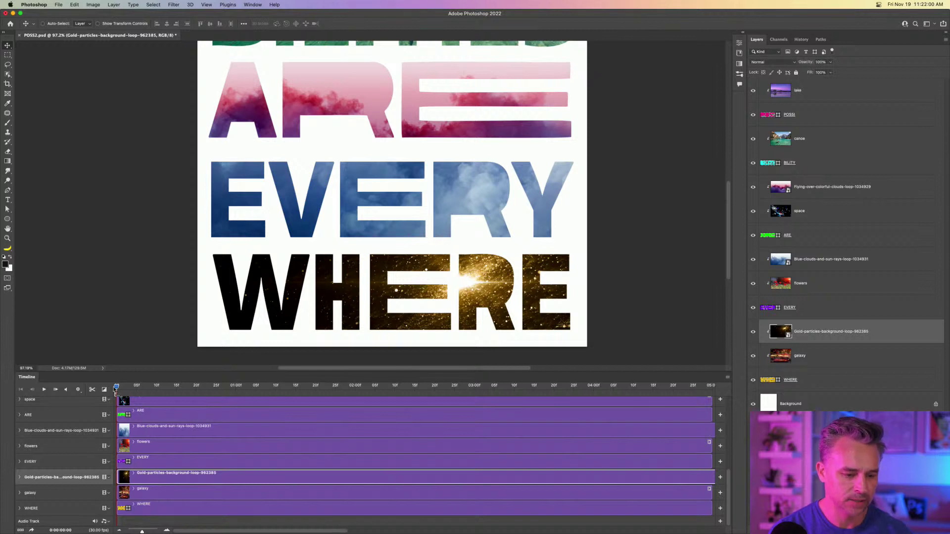
pyautogui.moveTo(139, 389); pyautogui.dragTo(184, 389)
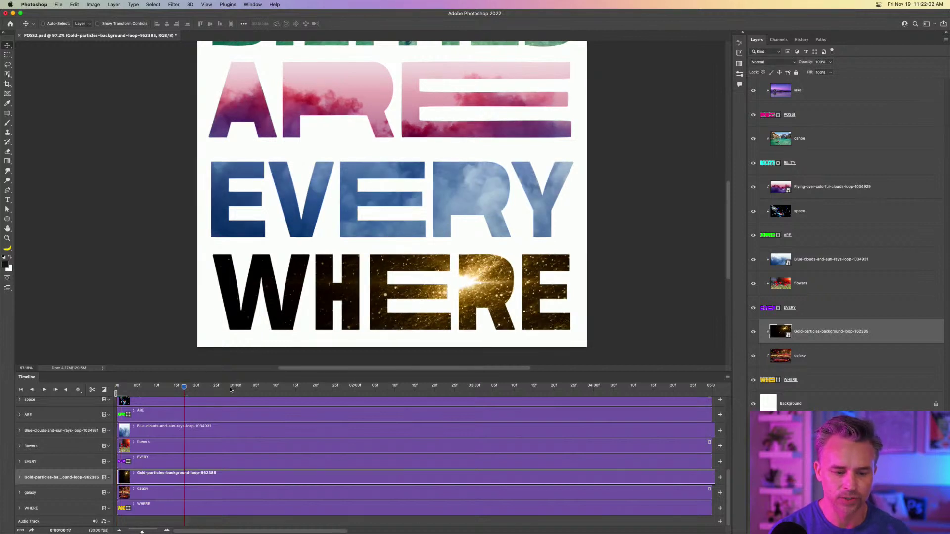
pyautogui.click(233, 387)
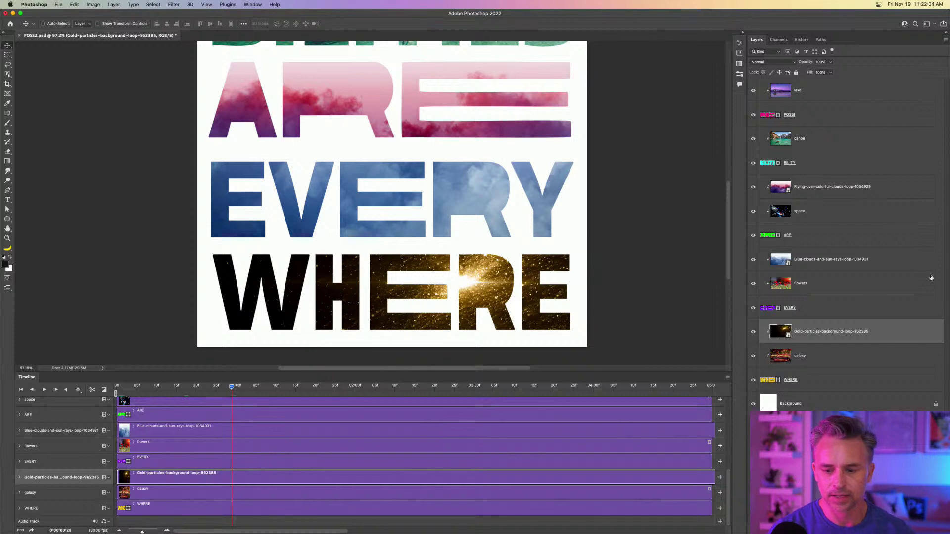
# Set the gold particles layer's blend mode to Overlay and check later frames.
pyautogui.click(769, 65)
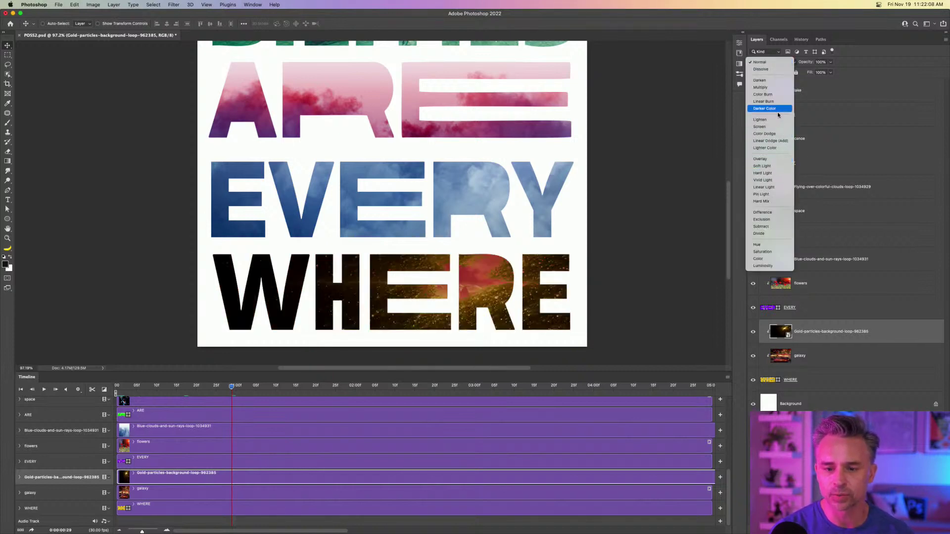
pyautogui.click(777, 162)
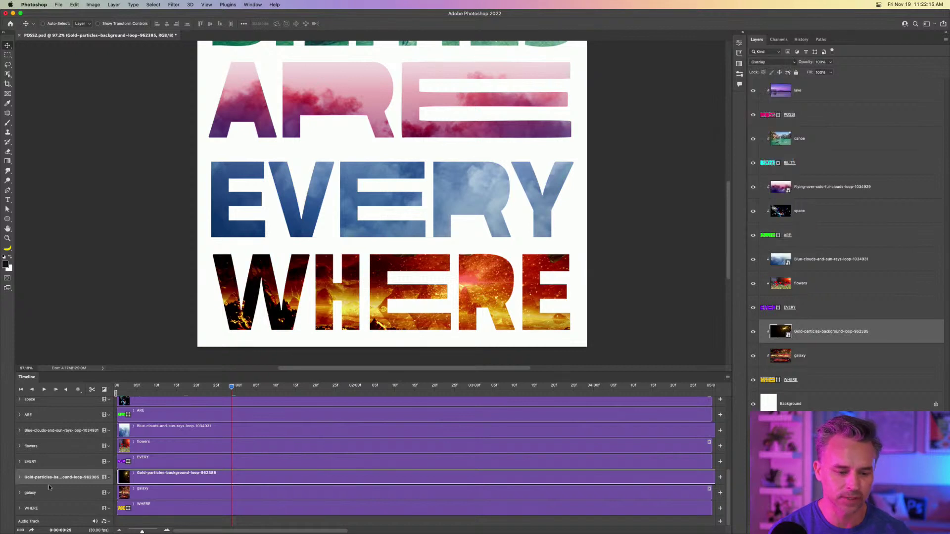
pyautogui.click(270, 386)
pyautogui.click(351, 386)
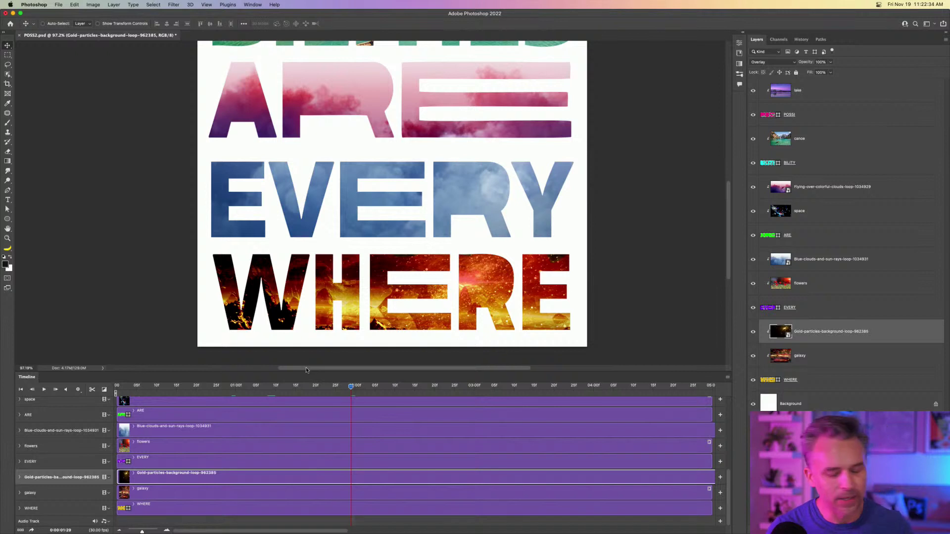
# Play the poster from frame 0, pan to POSSIBILITIES, and shrink the Timeline to enlarge the canvas.
pyautogui.moveTo(351, 386); pyautogui.dragTo(116, 388)
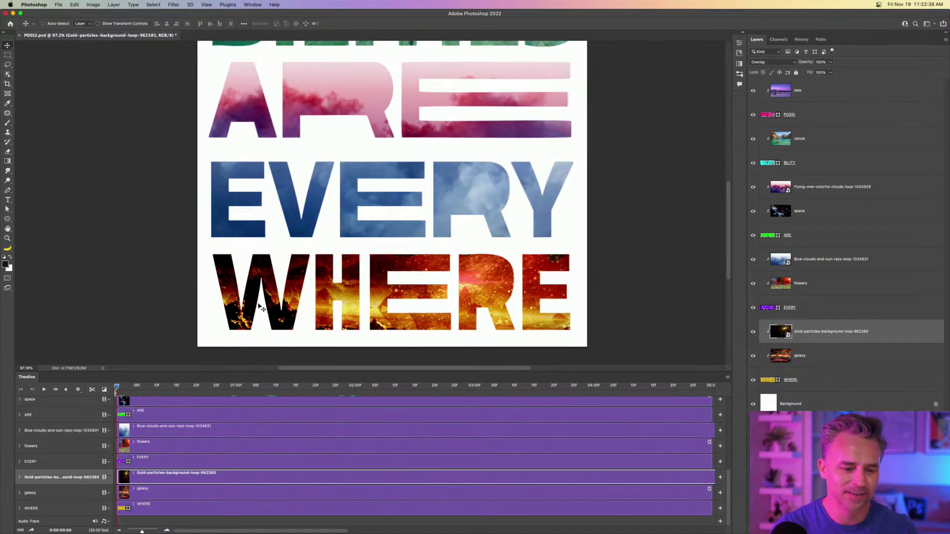
pyautogui.press('space')
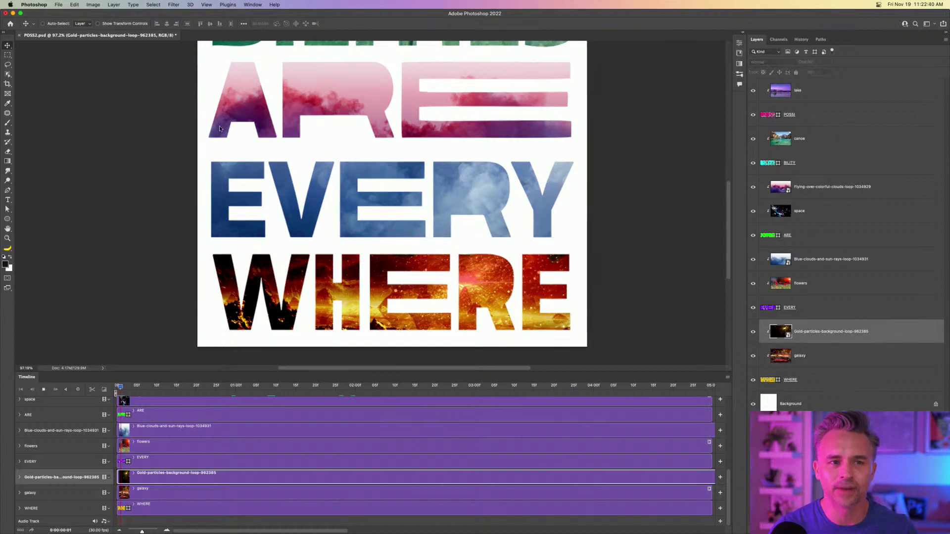
pyautogui.press('space')
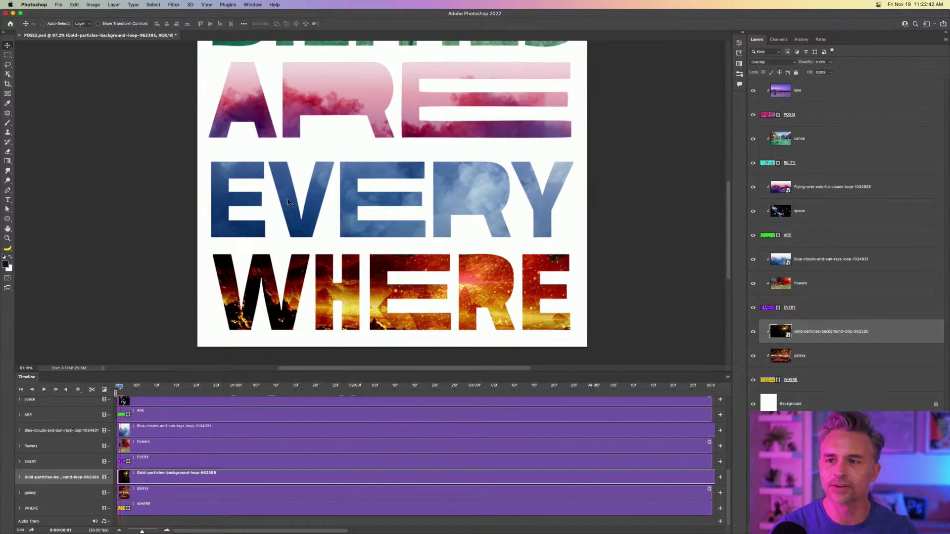
pyautogui.moveTo(371, 145); pyautogui.dragTo(375, 276)
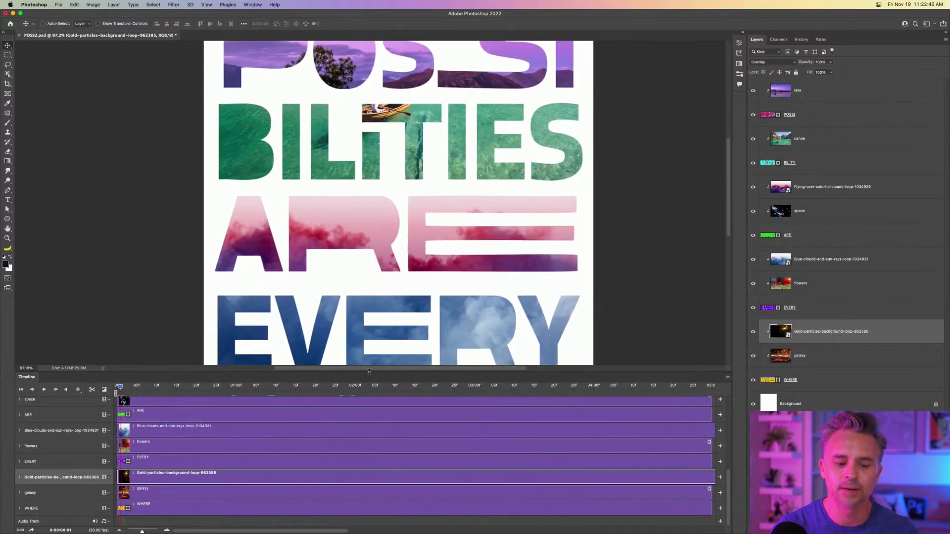
pyautogui.moveTo(369, 371); pyautogui.dragTo(363, 479)
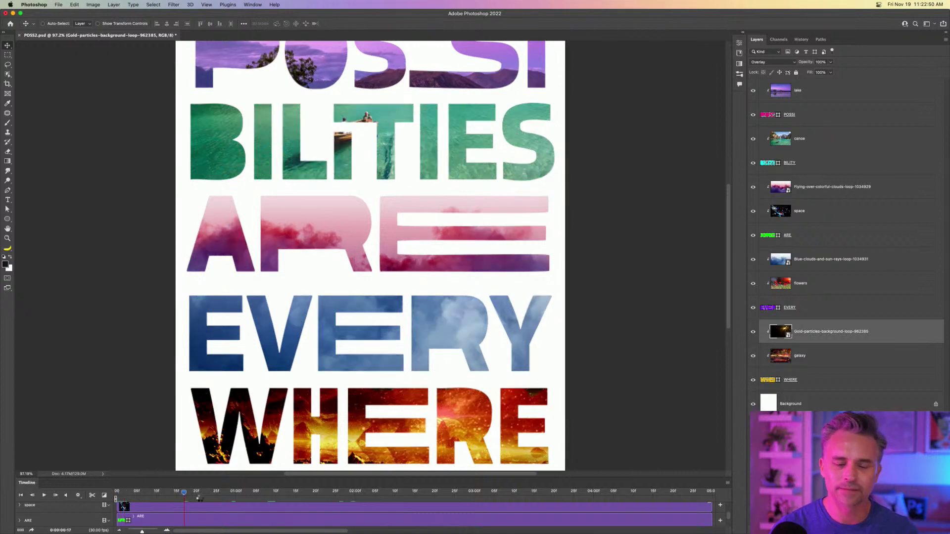
# Open the Render Video dialog from File > Export for the POSS2 poster.
pyautogui.click(56, 4)
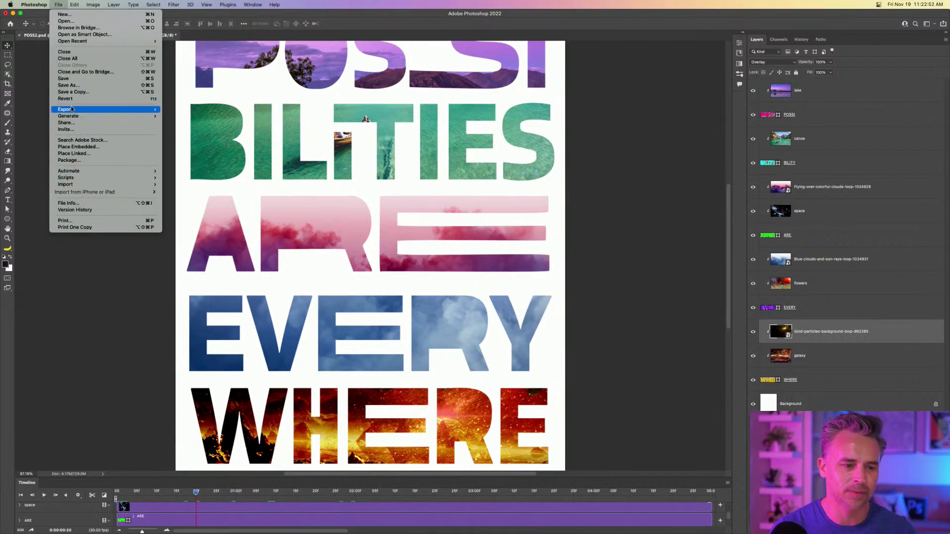
pyautogui.moveTo(70, 108)
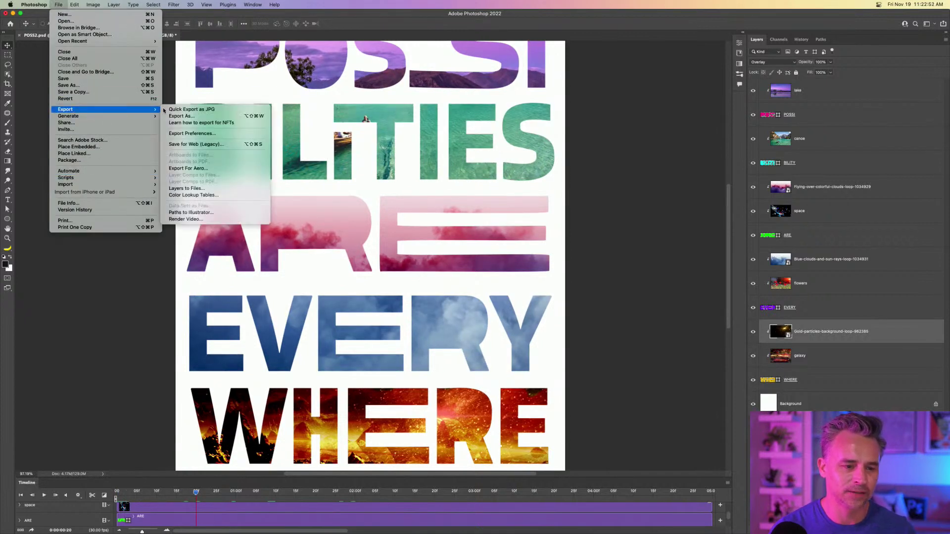
pyautogui.click(188, 220)
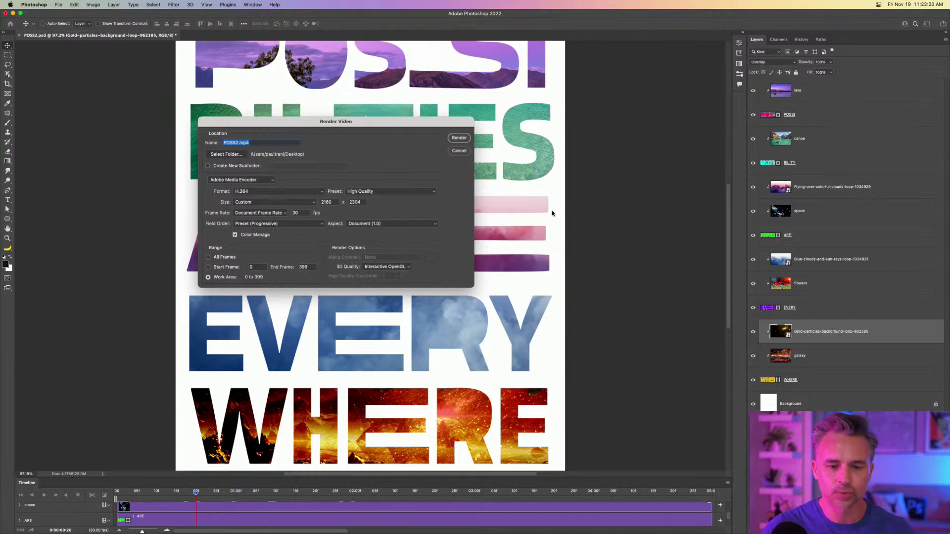
# Review the Render Video size presets, keep Custom, and cancel without rendering.
pyautogui.moveTo(356, 119); pyautogui.dragTo(482, 166)
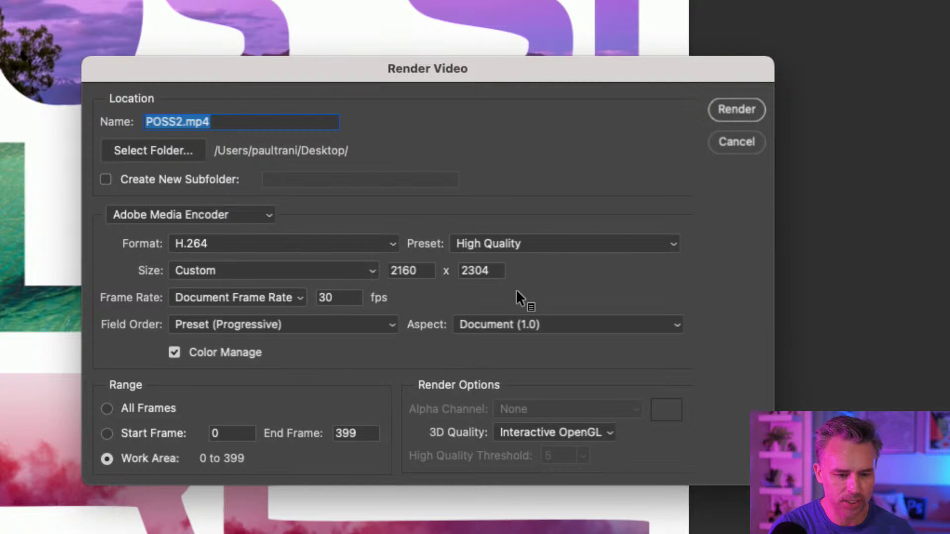
pyautogui.click(367, 272)
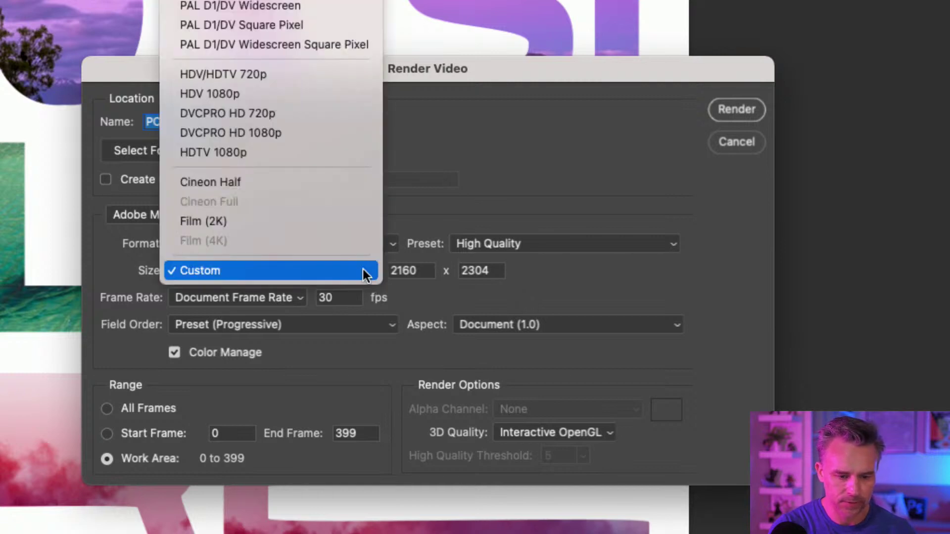
pyautogui.click(363, 271)
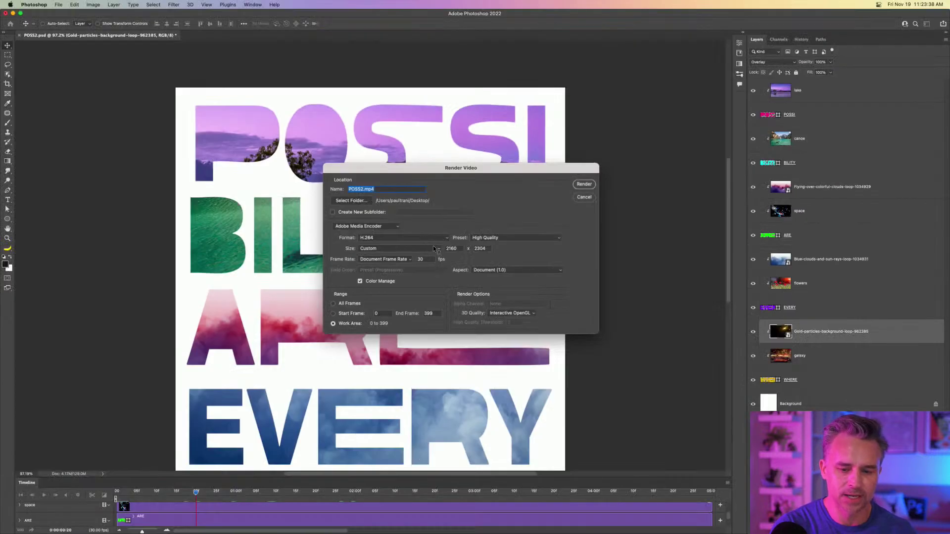
pyautogui.click(581, 197)
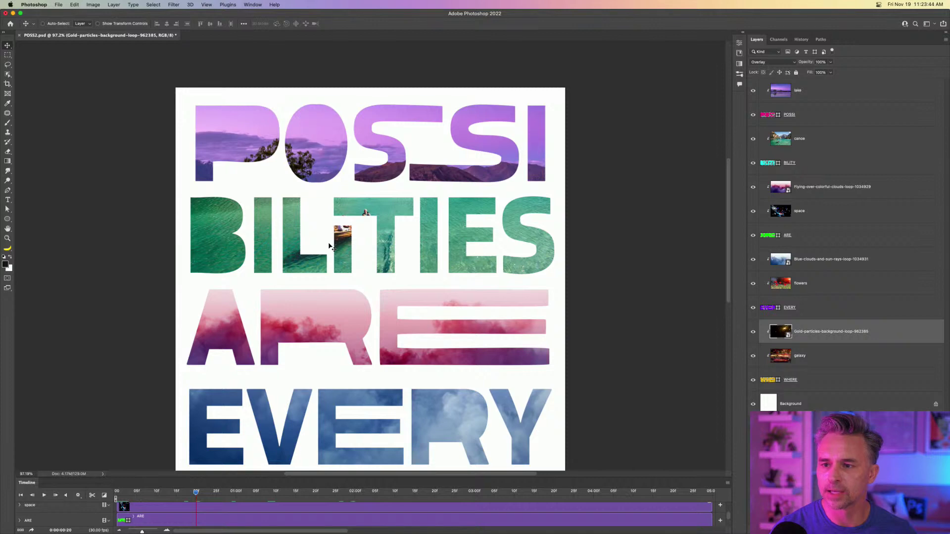
# In Chrome's microbe Adobe Stock results, restrict the content type to Videos.
pyautogui.moveTo(549, 533)
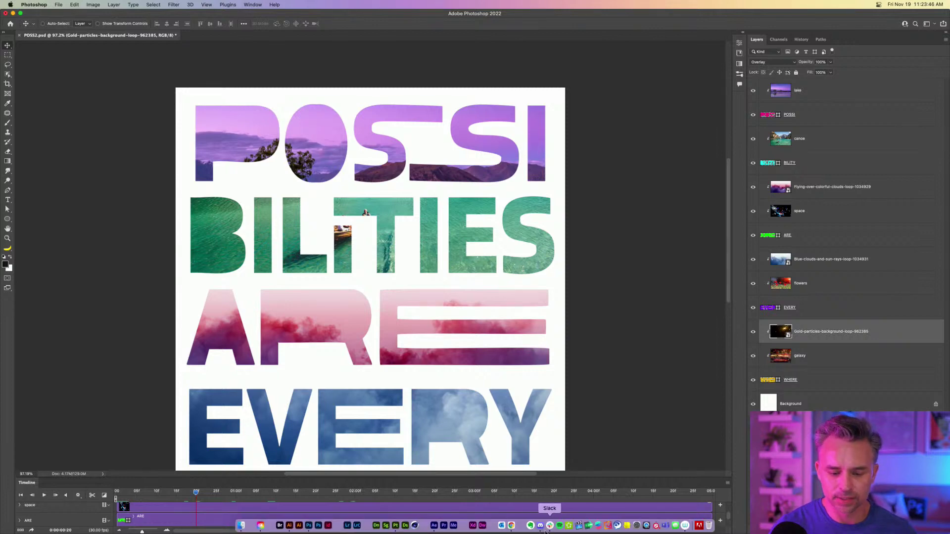
pyautogui.click(511, 527)
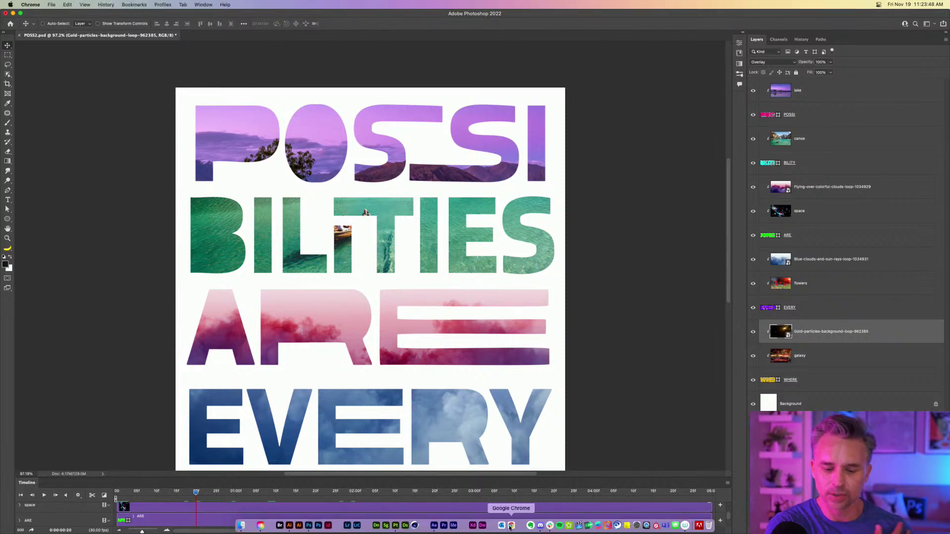
pyautogui.click(319, 19)
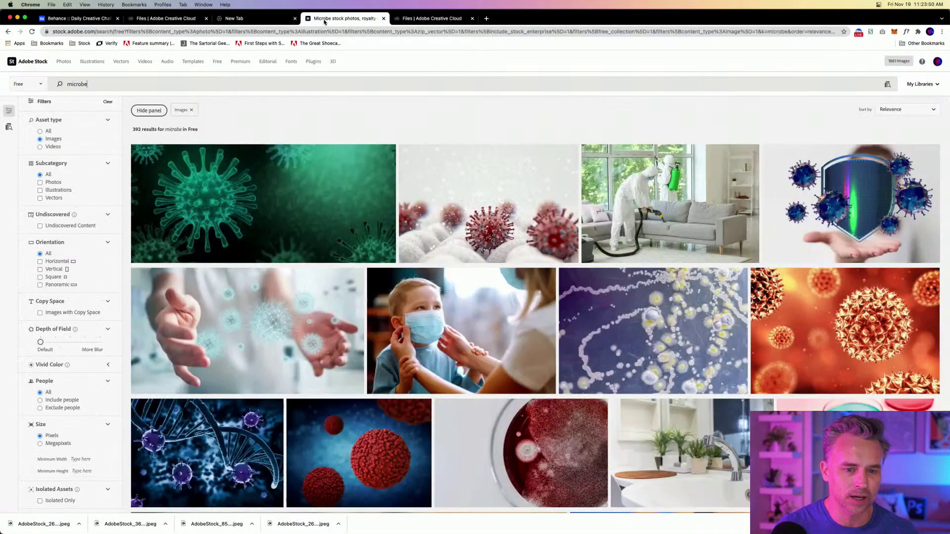
pyautogui.click(30, 85)
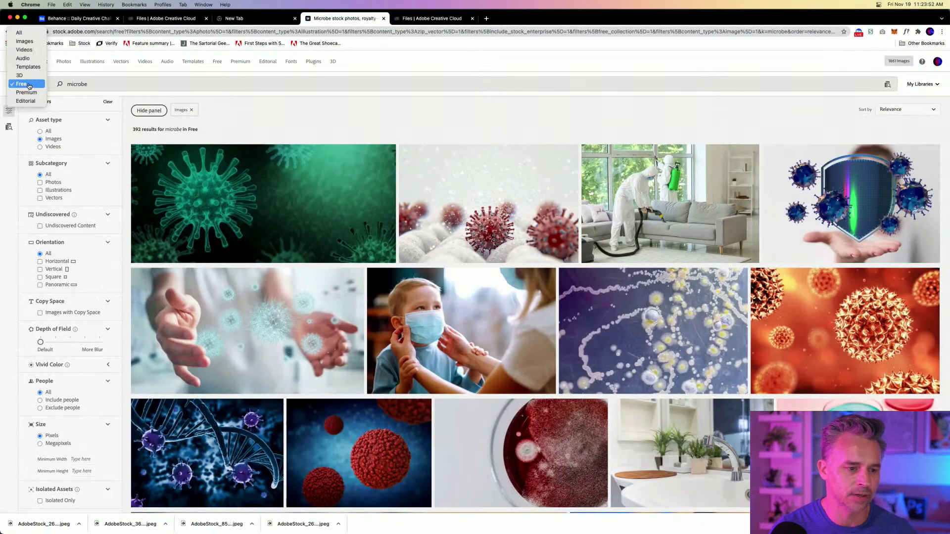
pyautogui.click(25, 50)
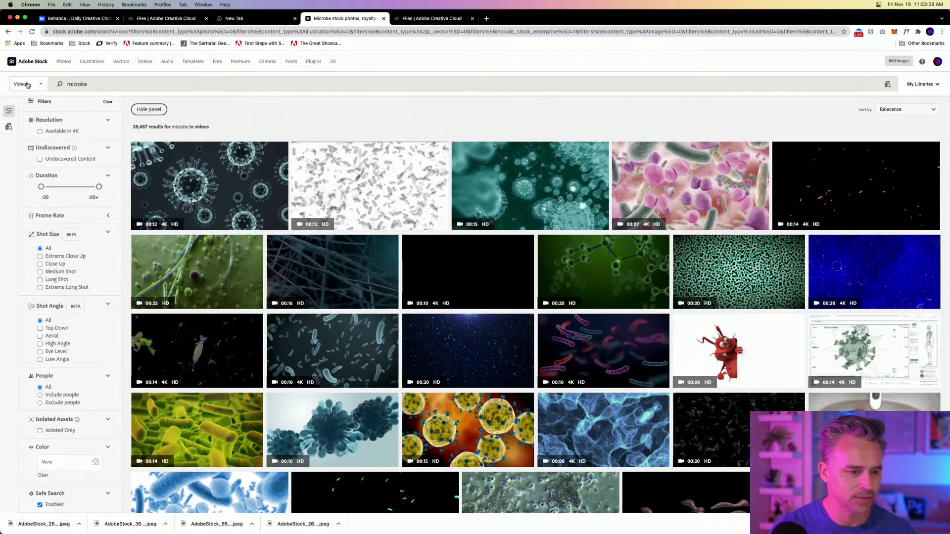
# Switch back to Free content, clear the microbe search term, and select the Videos asset type.
pyautogui.click(28, 85)
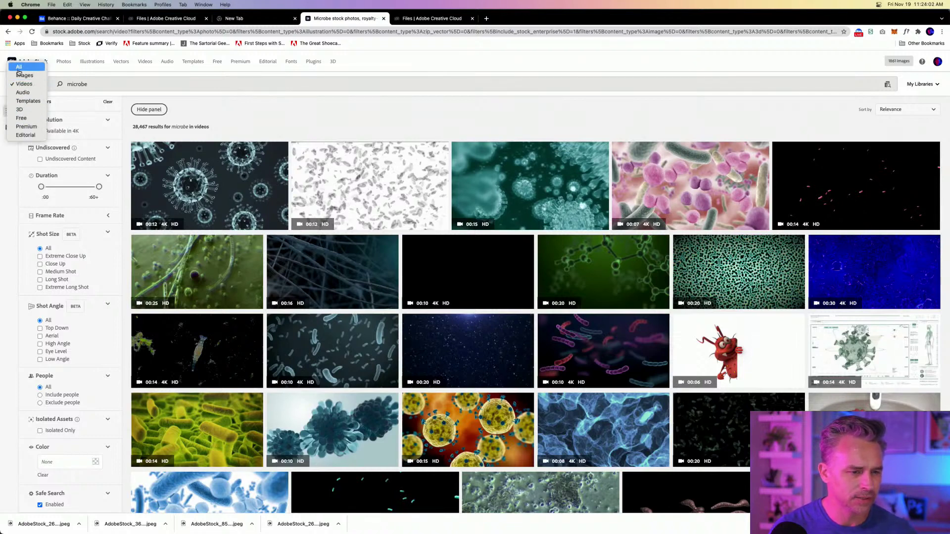
pyautogui.click(21, 118)
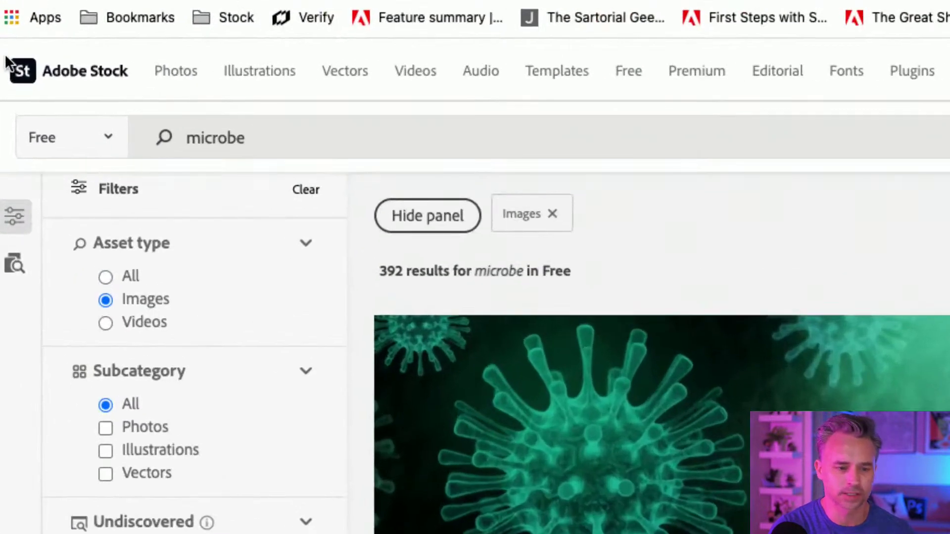
pyautogui.moveTo(93, 85); pyautogui.dragTo(11, 74)
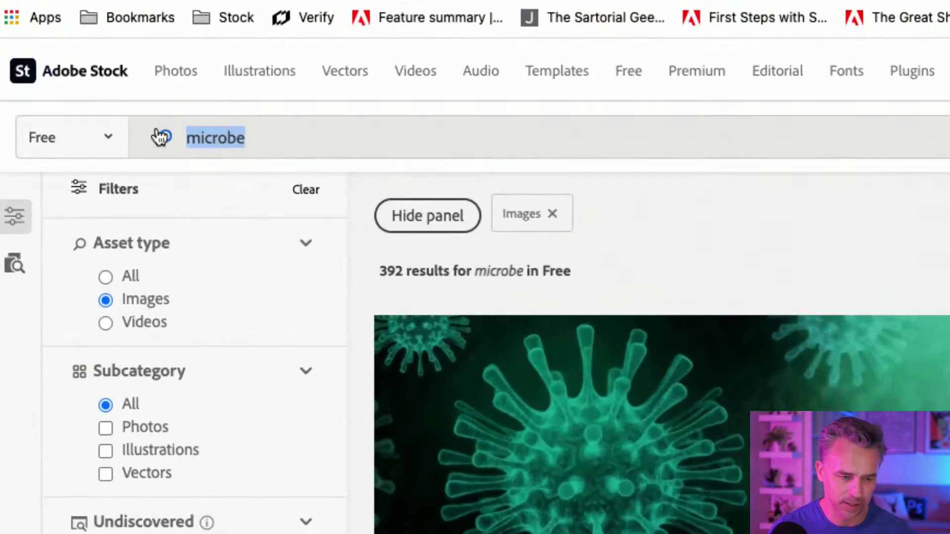
pyautogui.press('BackSpace')
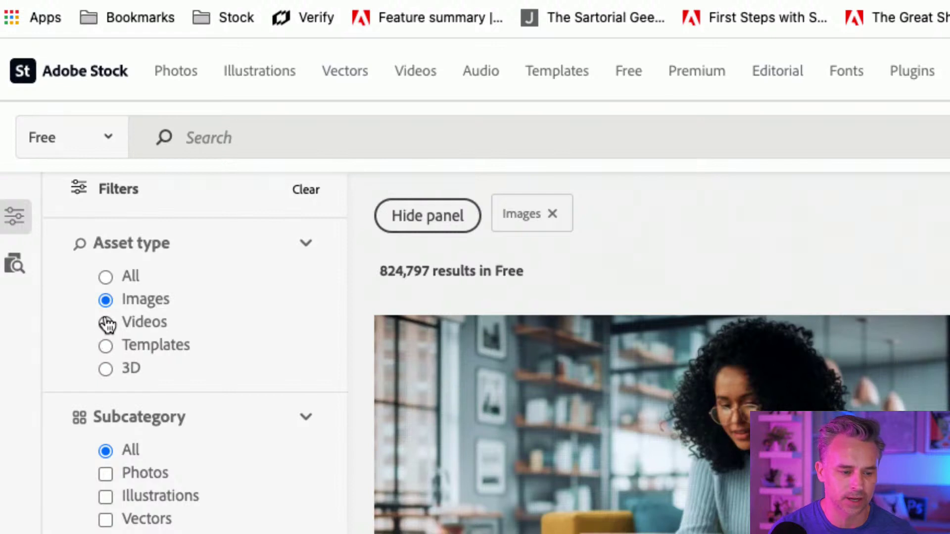
pyautogui.click(104, 324)
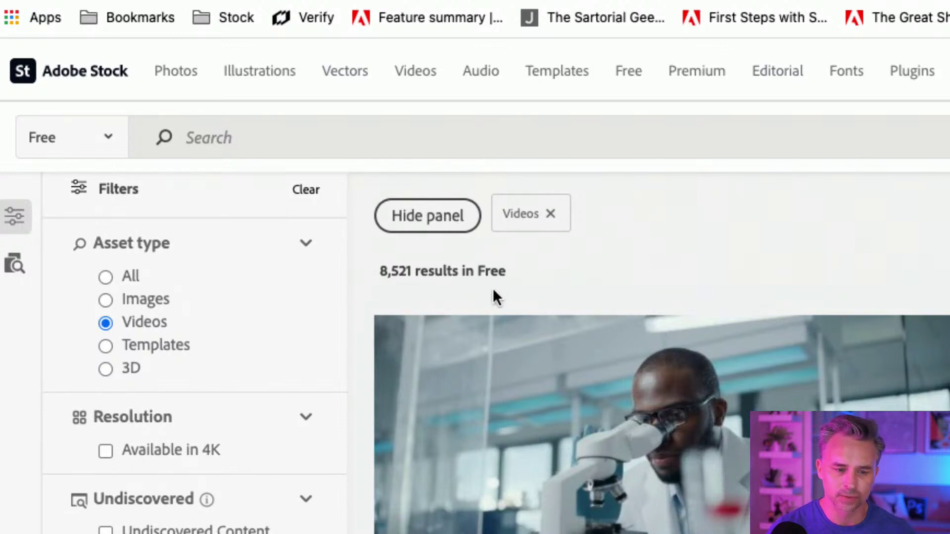
# Search the free Adobe Stock videos for 'landscape'.
pyautogui.click(255, 137)
pyautogui.write('landscape')
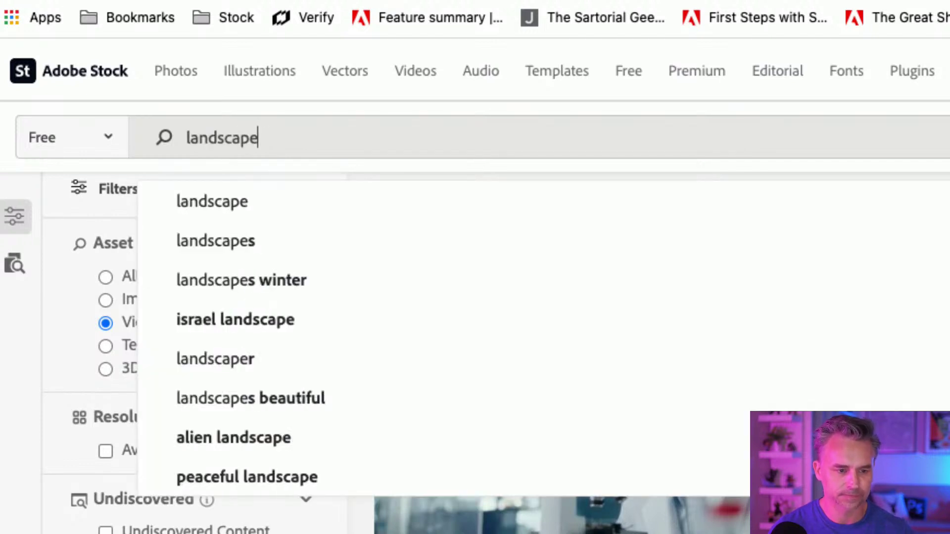
pyautogui.press('Return')
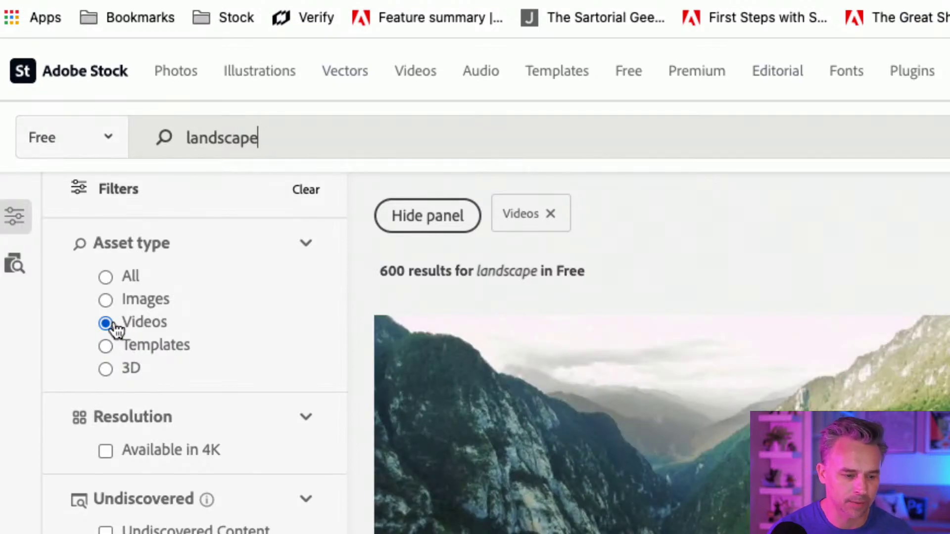
pyautogui.scroll(-10, 580, 377)
pyautogui.scroll(10, 589, 374)
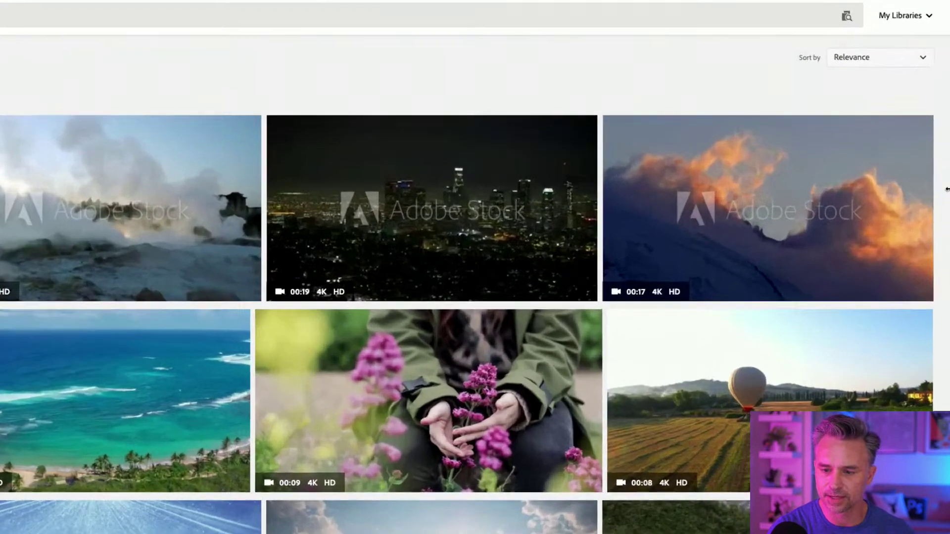
# License the sunset clouds clip in 4K (3840x2160), then minimize Chrome.
pyautogui.moveTo(861, 198)
pyautogui.click(878, 339)
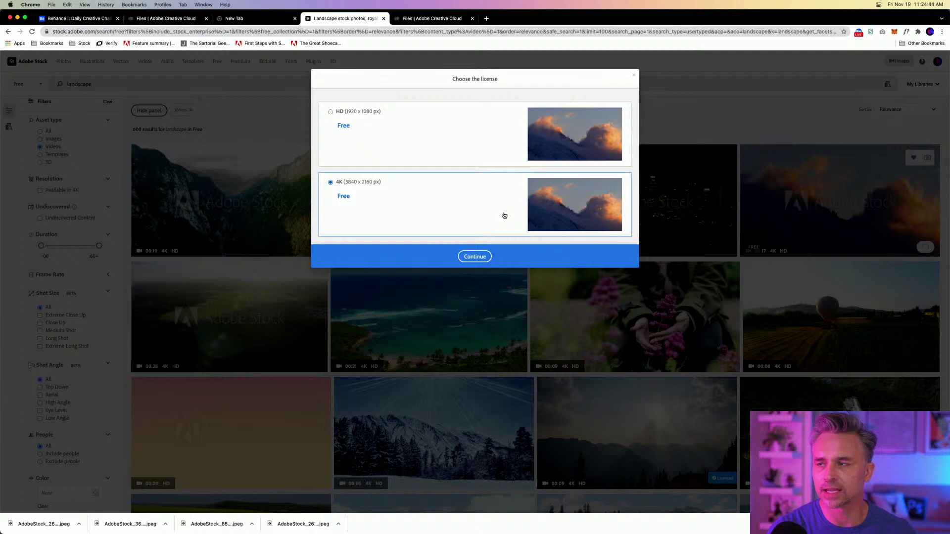
pyautogui.click(470, 261)
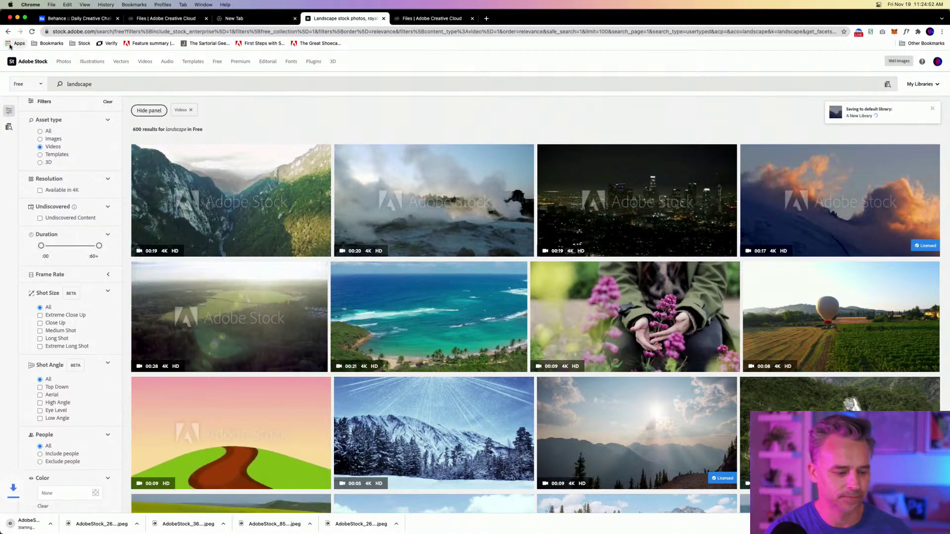
pyautogui.click(17, 17)
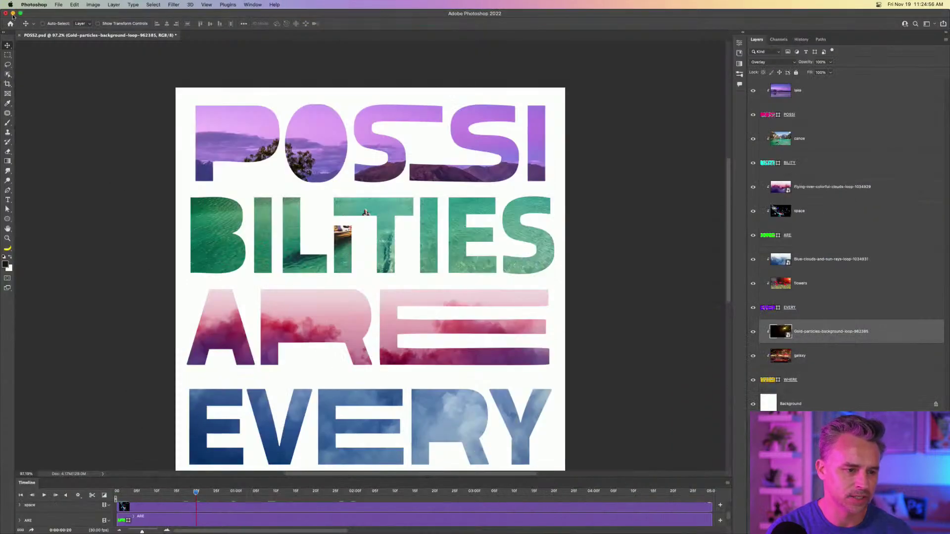
# Bring After Effects forward, scrub the Layer 1 comp's text animation, and open the EVERY precomp.
pyautogui.click(13, 14)
pyautogui.click(146, 327)
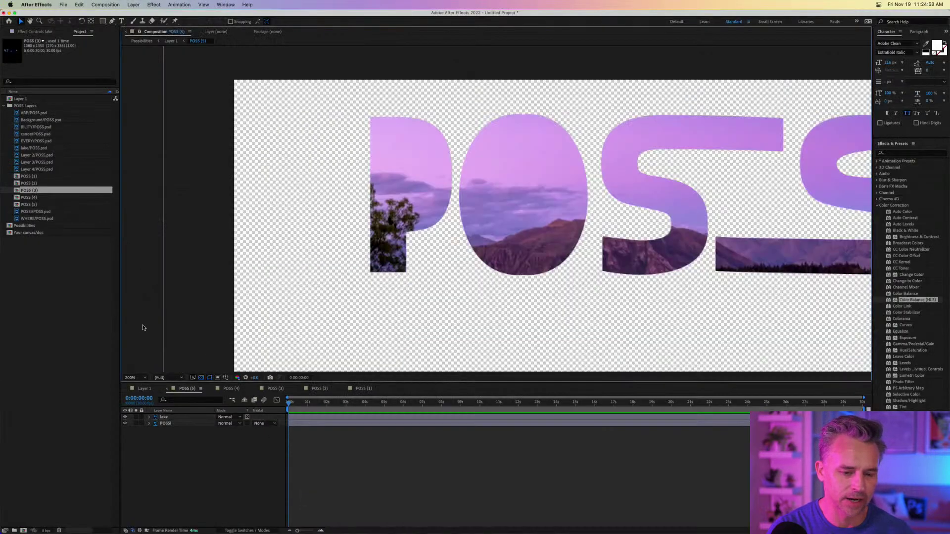
pyautogui.click(143, 389)
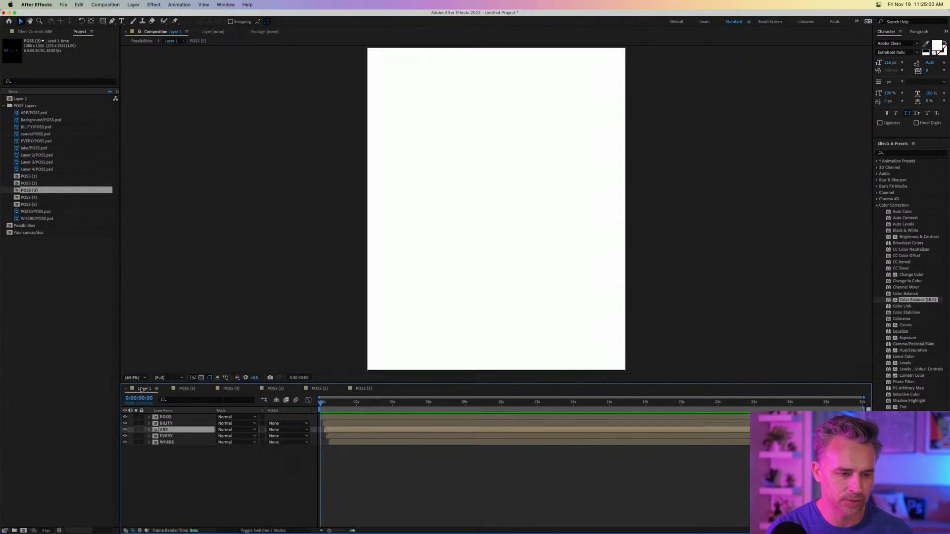
pyautogui.moveTo(321, 405); pyautogui.dragTo(449, 400)
pyautogui.press('space')
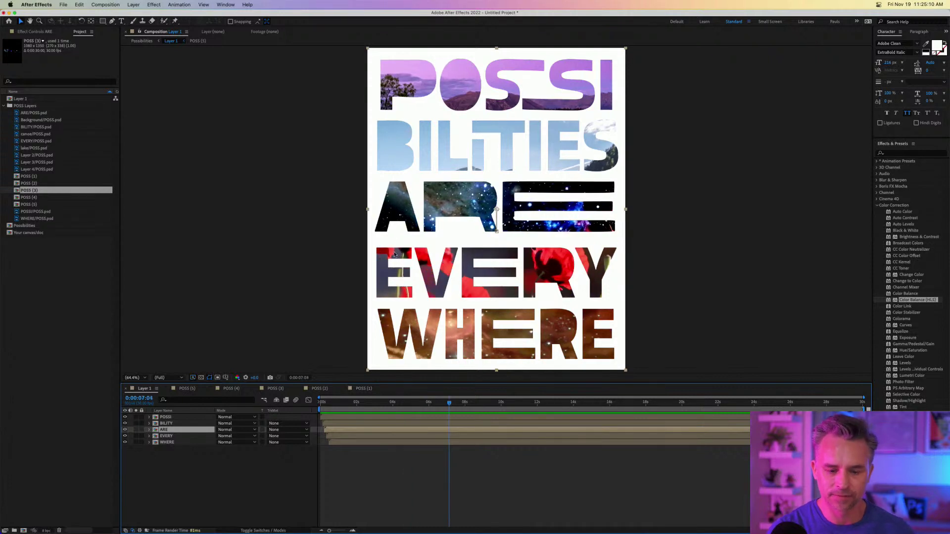
pyautogui.doubleClick(156, 437)
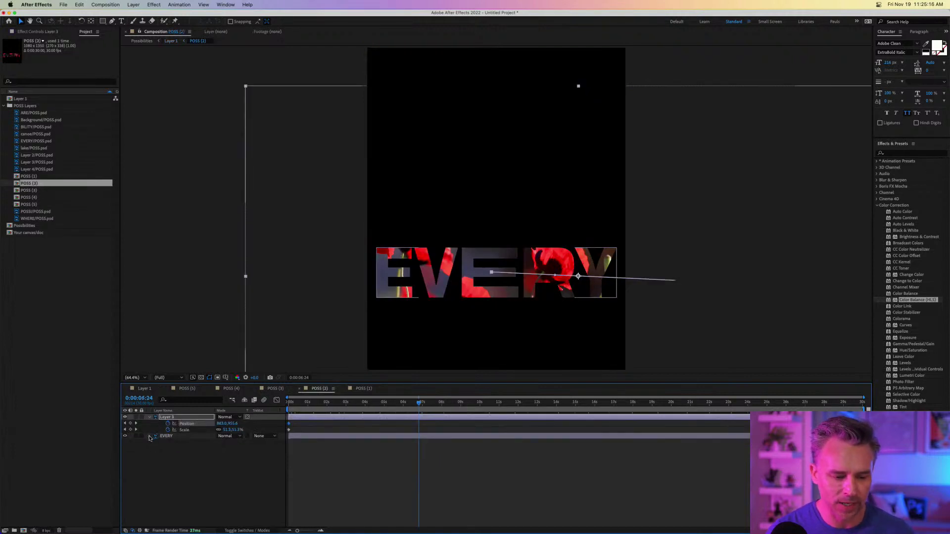
# Reveal the EVERY layer's masks and zoom the viewer to 200% on the whole word.
pyautogui.click(150, 436)
pyautogui.click(155, 444)
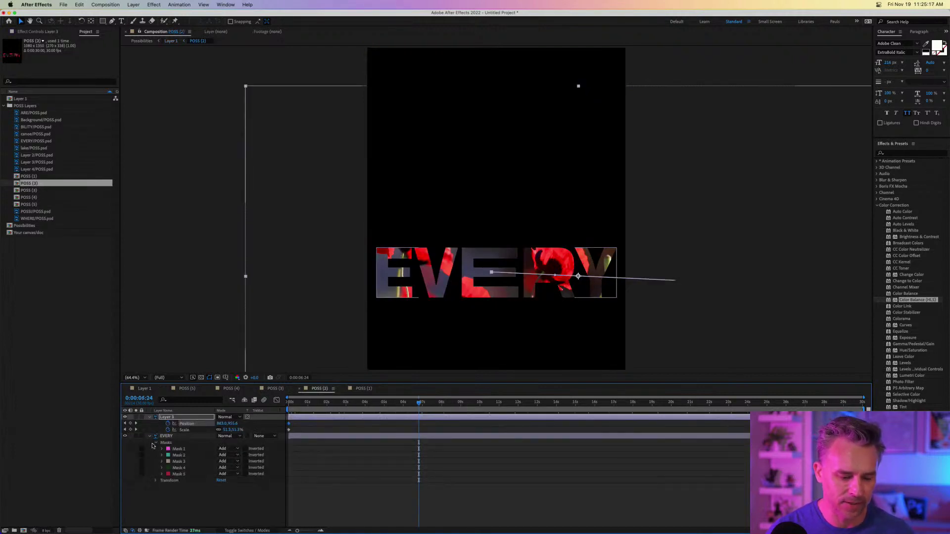
pyautogui.click(176, 456)
pyautogui.press('.')
pyautogui.press('.')
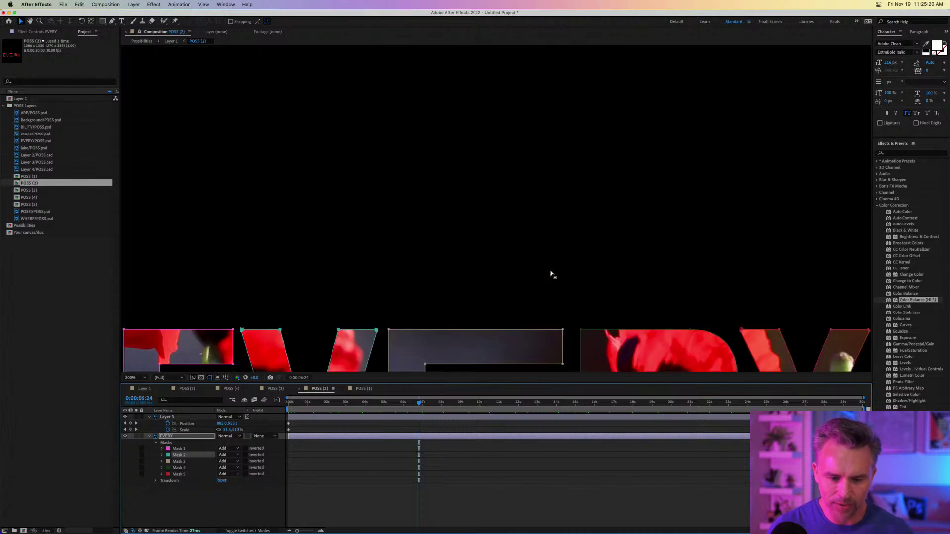
pyautogui.moveTo(480, 305); pyautogui.dragTo(465, 102)
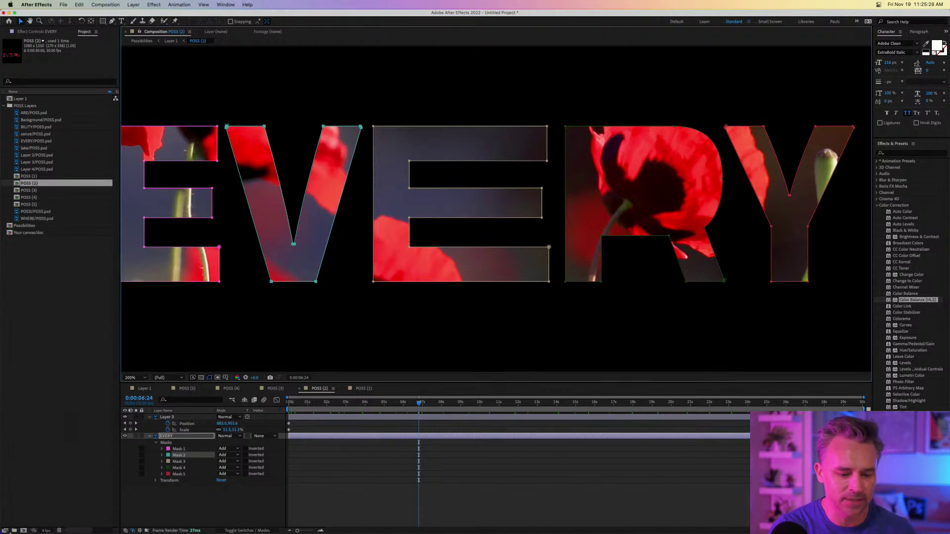
# Add a starting Mask Path keyframe on Mask 3 (middle E), then return to the composition.
pyautogui.click(162, 456)
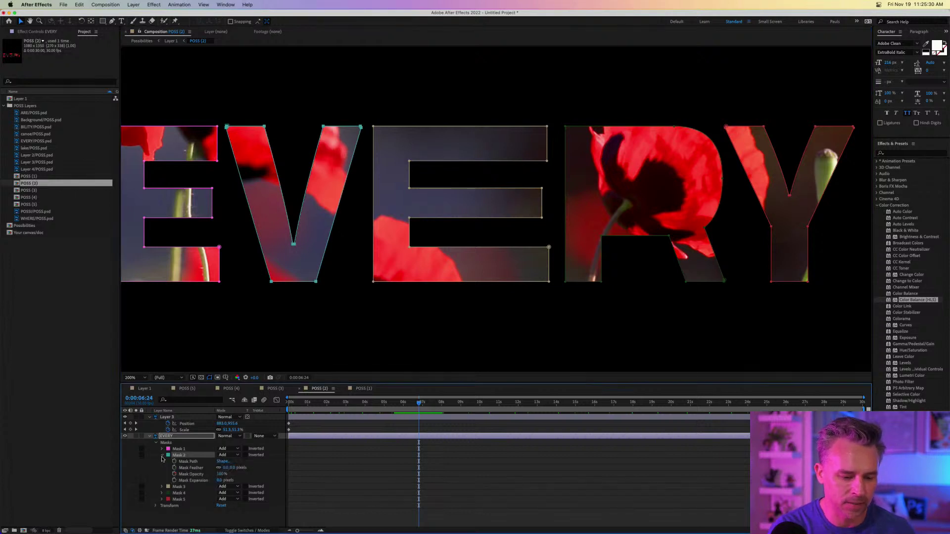
pyautogui.click(162, 487)
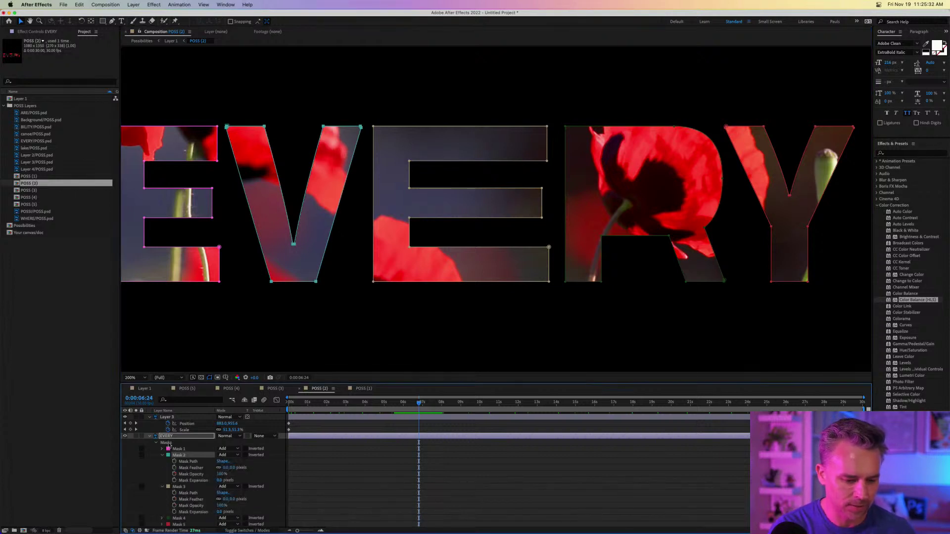
pyautogui.click(182, 487)
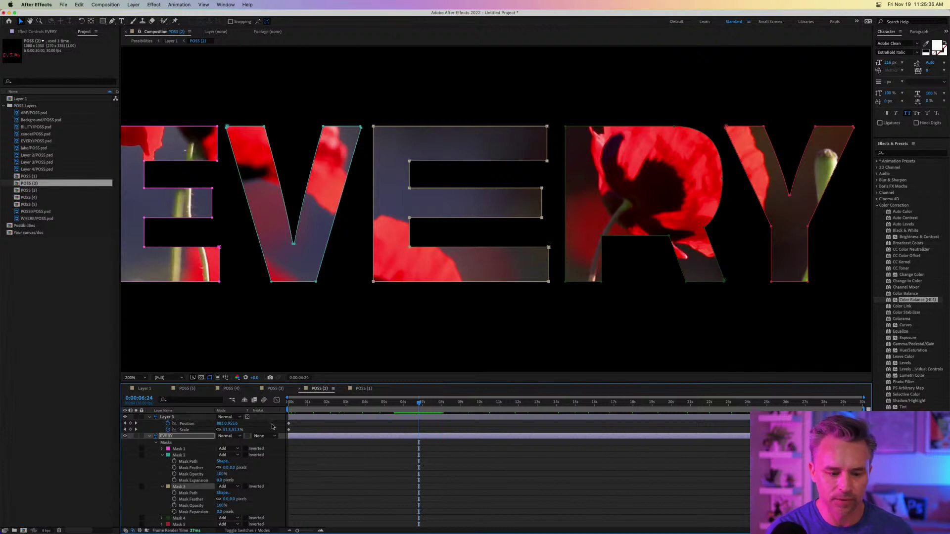
pyautogui.click(174, 494)
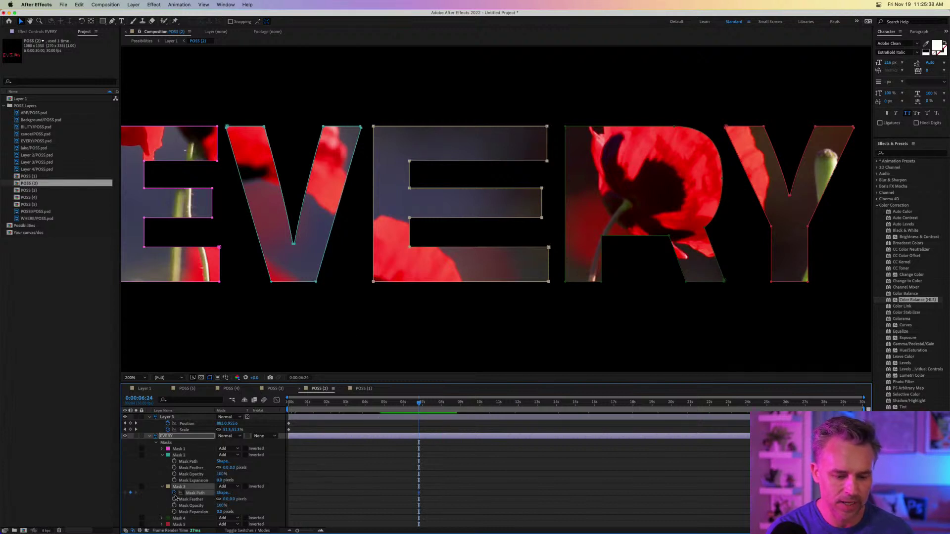
pyautogui.scroll(-1, 169, 475)
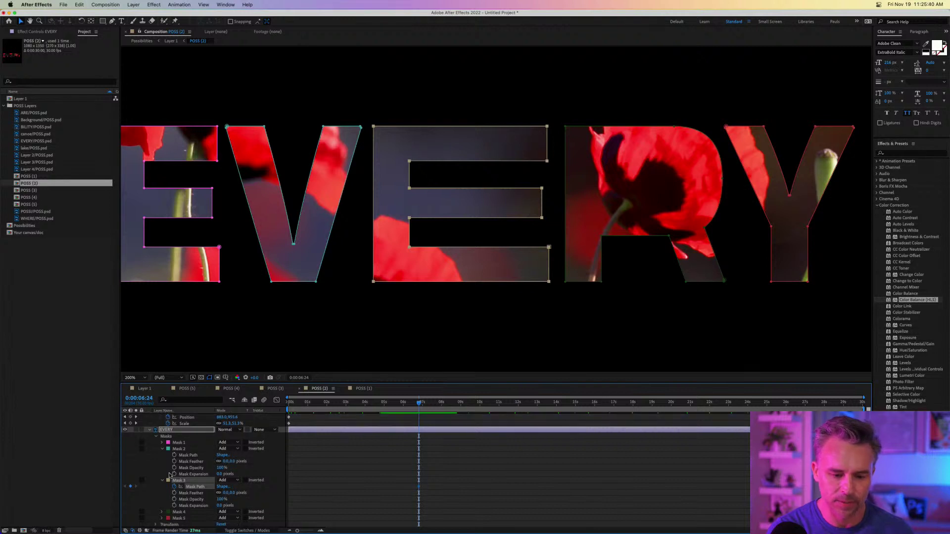
pyautogui.click(161, 518)
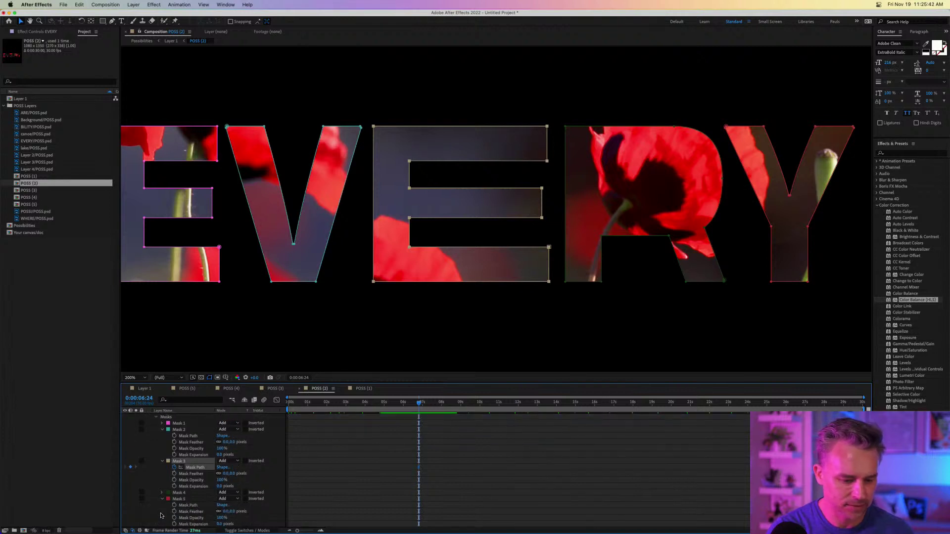
pyautogui.doubleClick(178, 463)
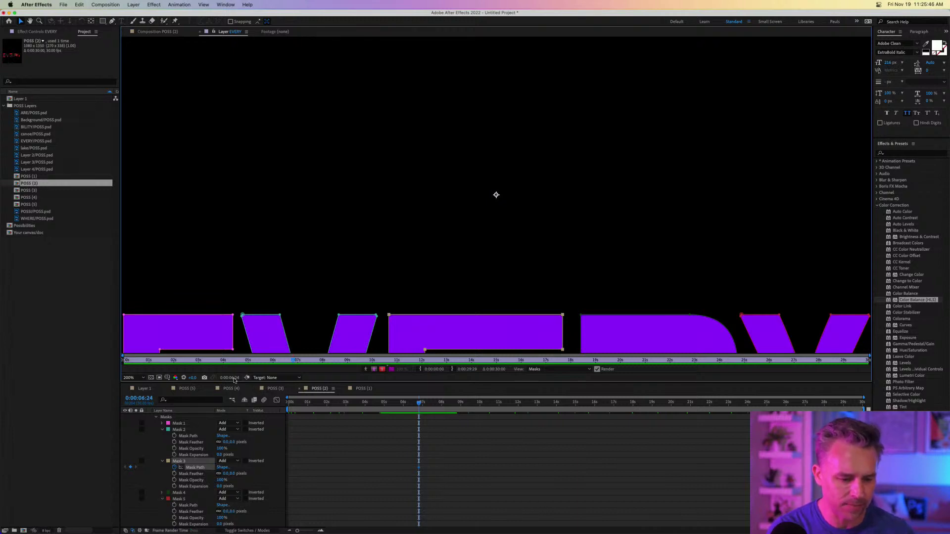
pyautogui.click(199, 32)
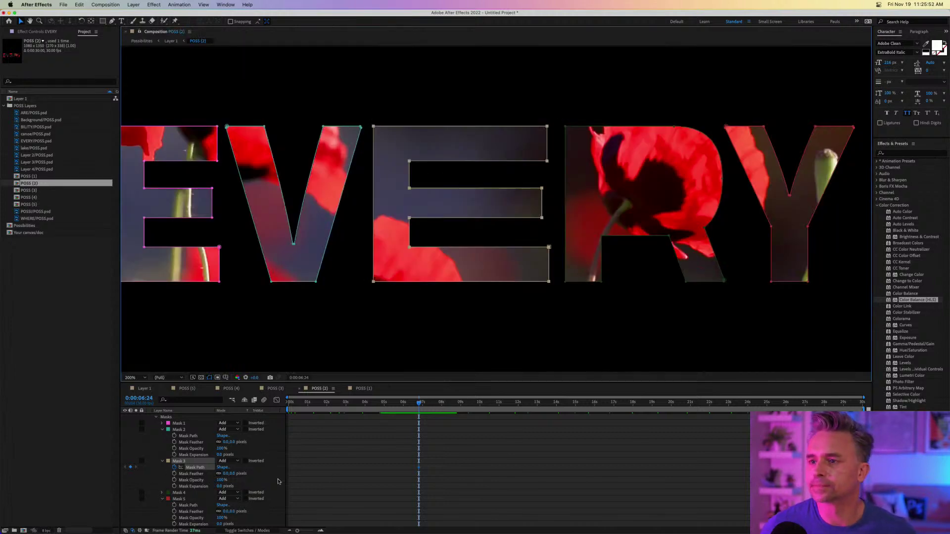
pyautogui.click(145, 389)
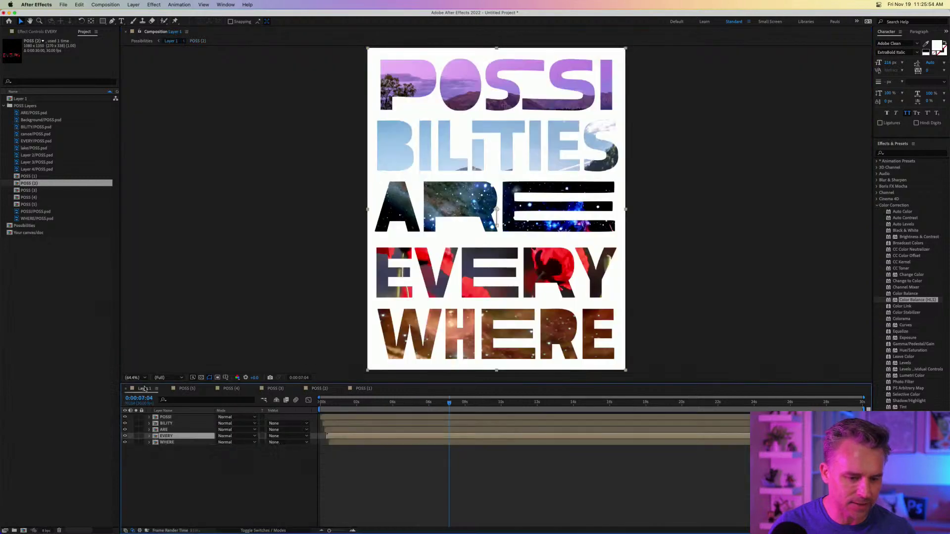
pyautogui.press('Home')
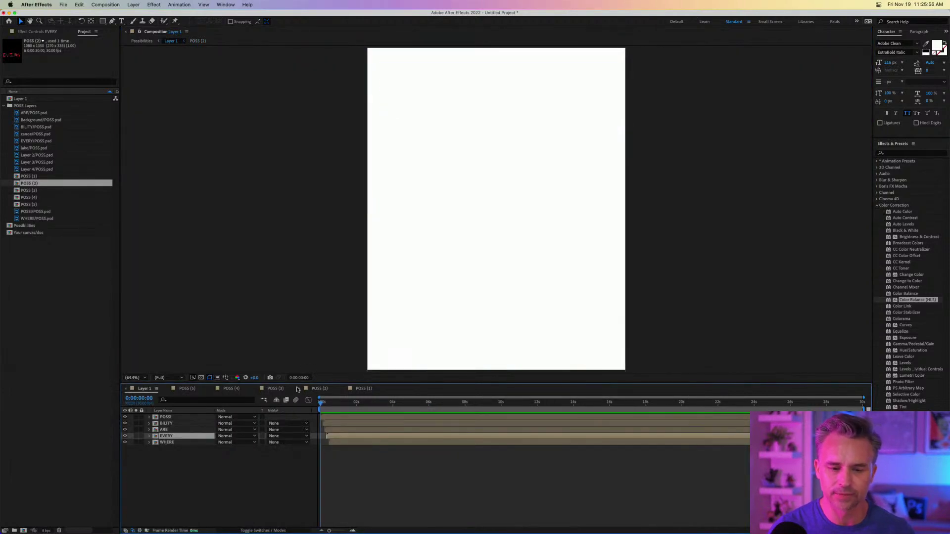
pyautogui.press('space')
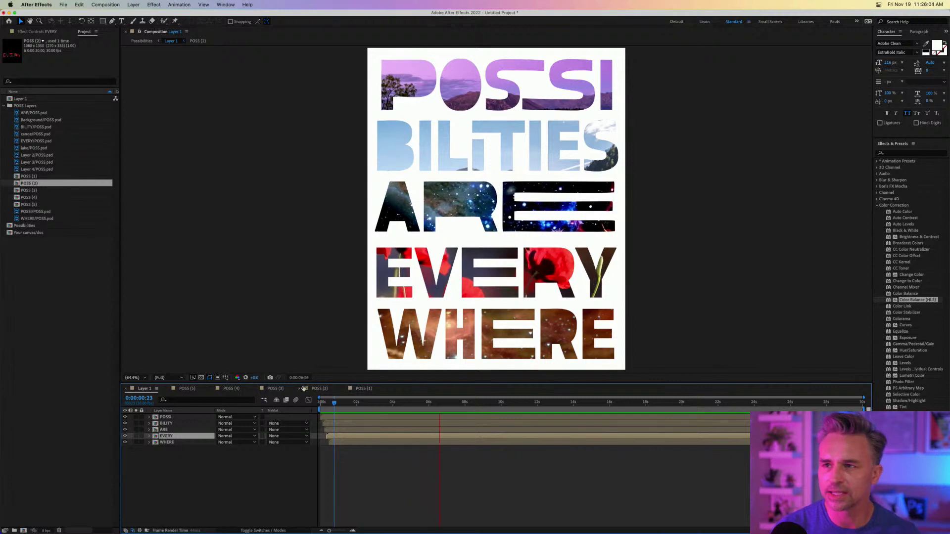
pyautogui.press('space')
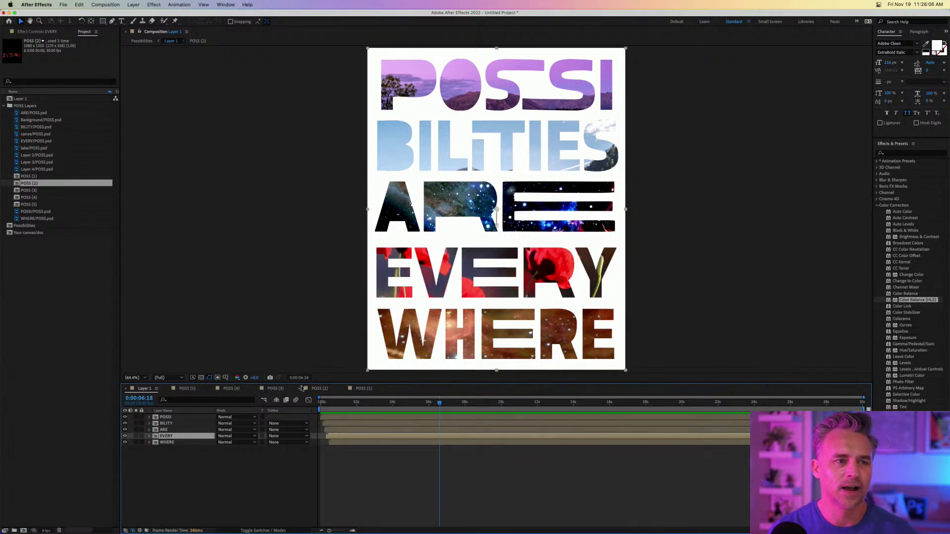